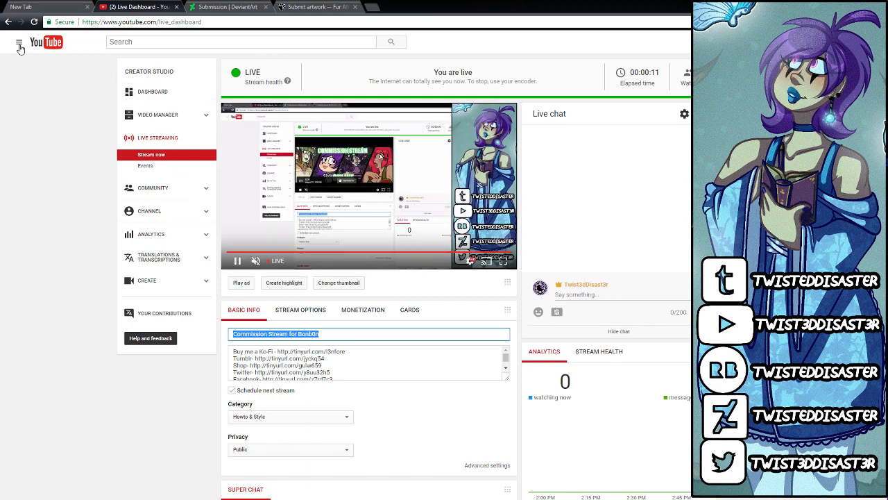
Step: Open the current live stream's watch page from the YouTube home page, copy its URL and close the page
right_click(47, 43)
click(76, 50)
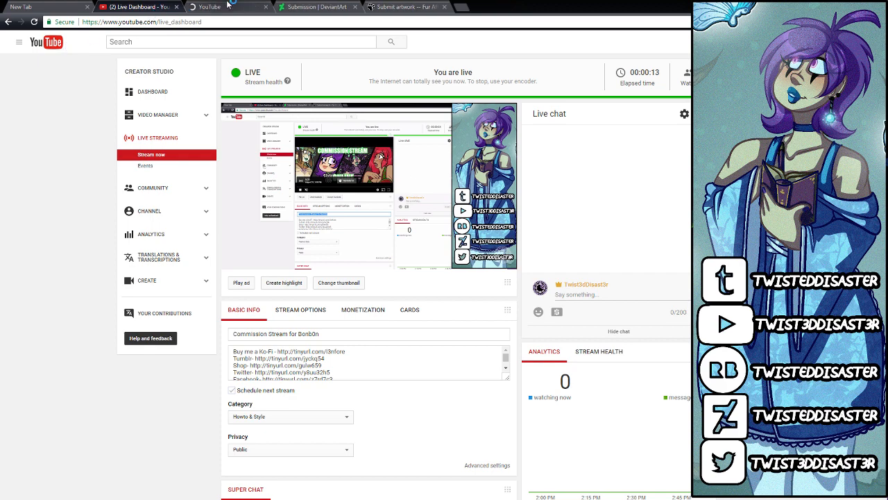
click(228, 6)
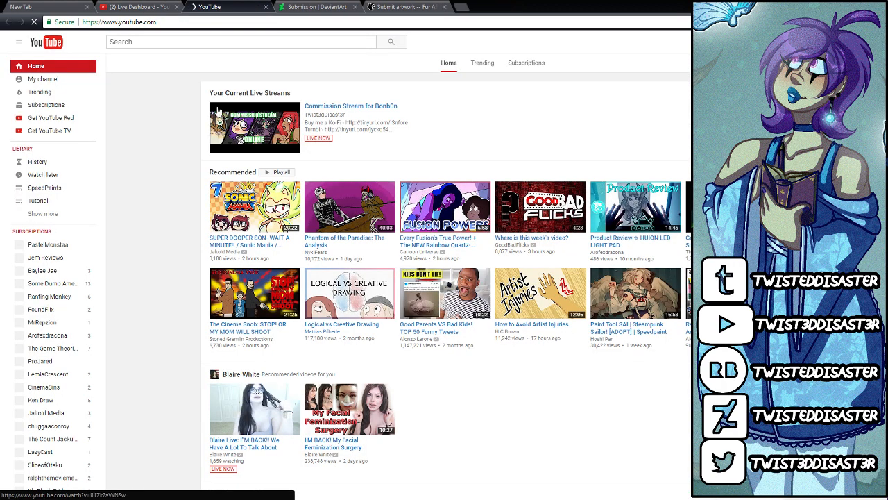
click(239, 119)
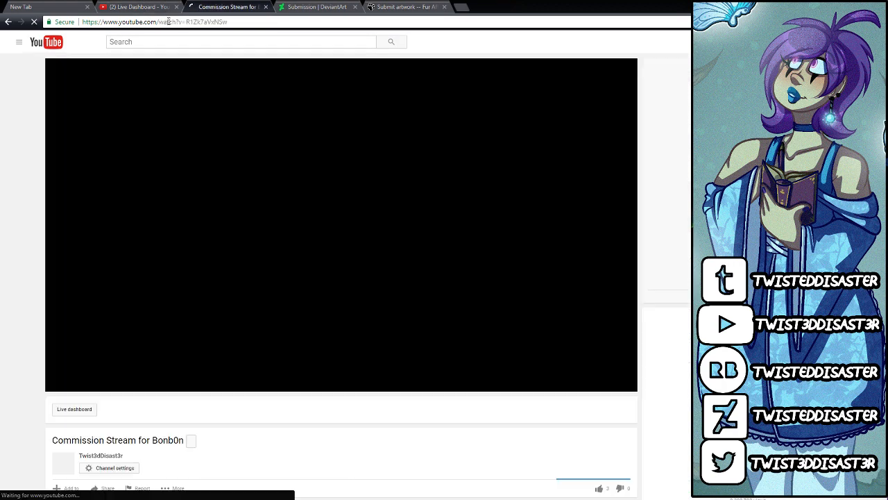
click(168, 22)
right_click(168, 22)
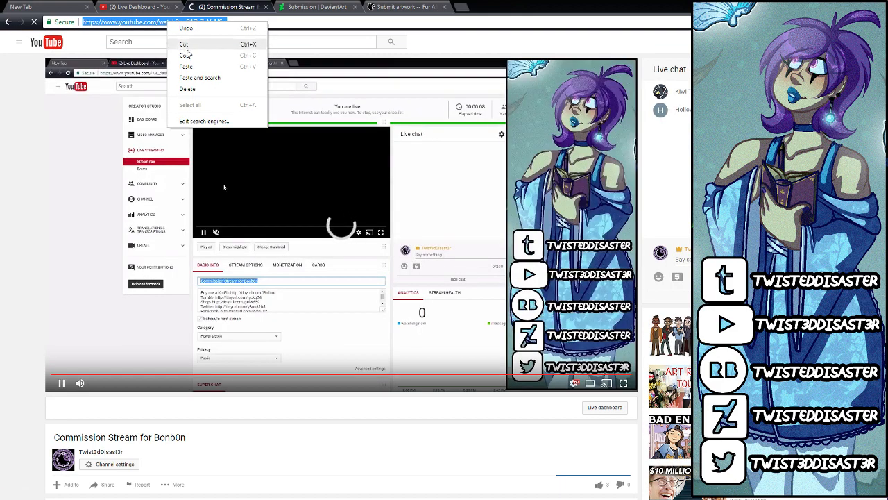
click(190, 57)
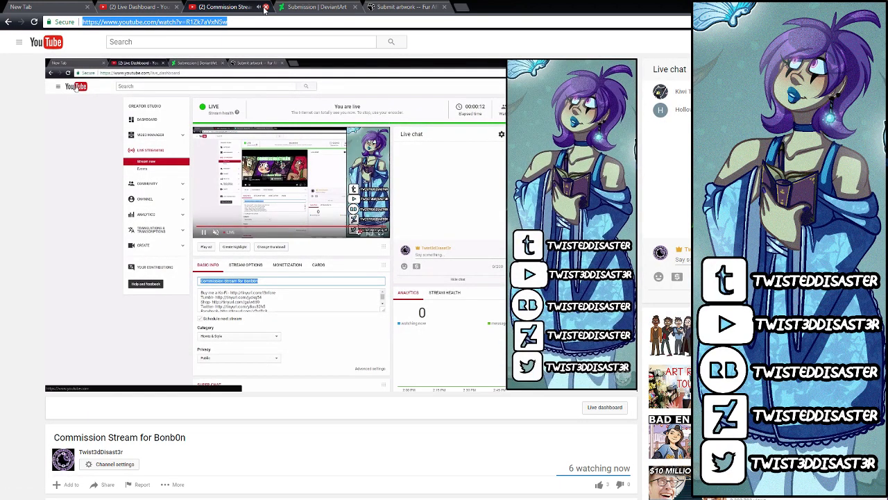
click(264, 8)
Step: Submit the DeviantArt deviation with the stream link as its description and the category Digital Art > Mixed Media > Other
click(255, 8)
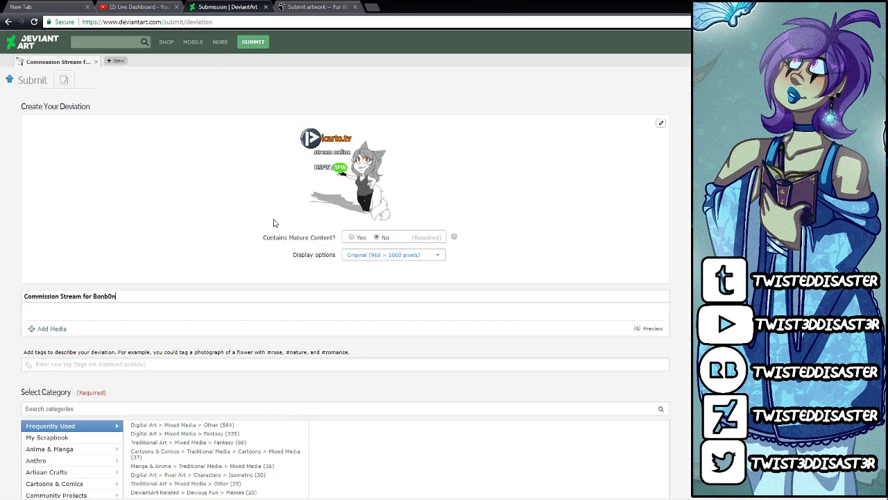
right_click(195, 315)
click(225, 362)
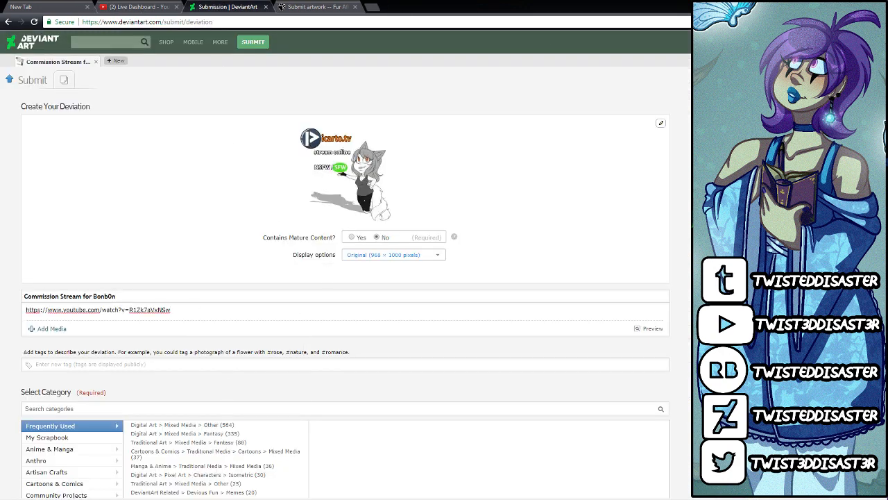
scroll(577, 272, down, 2)
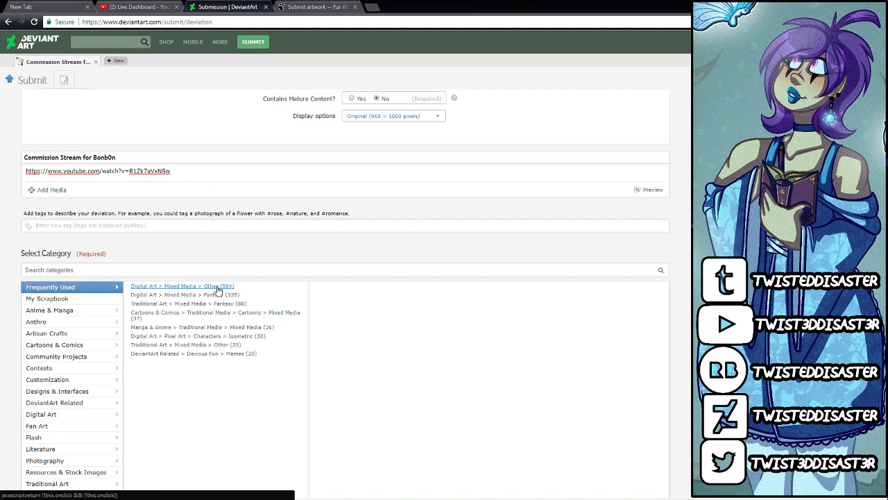
click(224, 285)
Step: Paste the stream link into the description of the Fur Affinity submission and finalize it
click(316, 6)
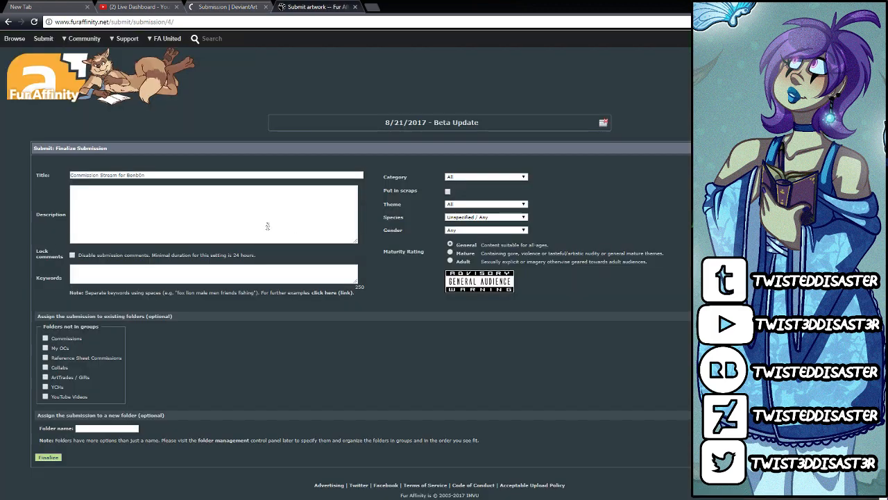
right_click(271, 220)
click(294, 272)
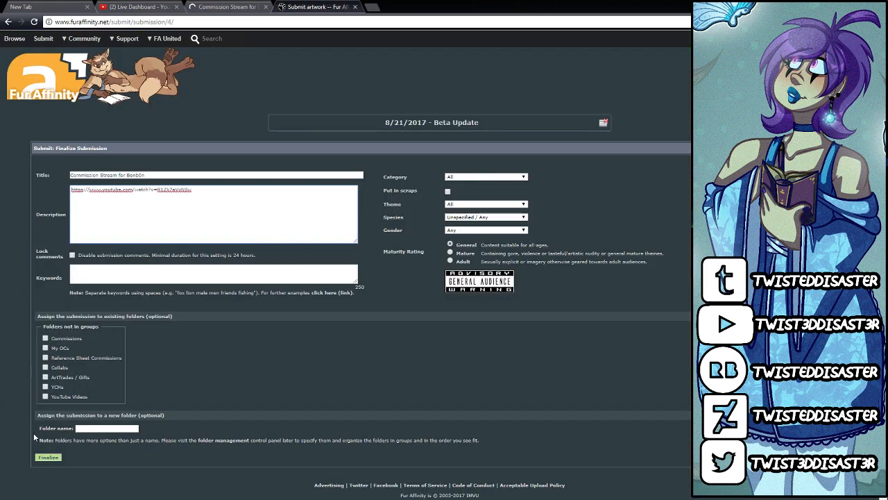
click(48, 458)
Step: Check the published DeviantArt and Fur Affinity posts, and close the DeviantArt page
click(229, 6)
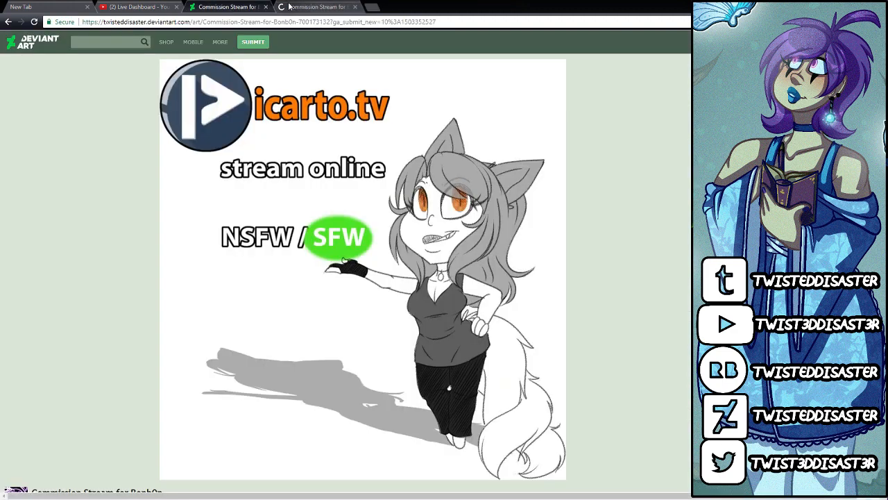
click(288, 6)
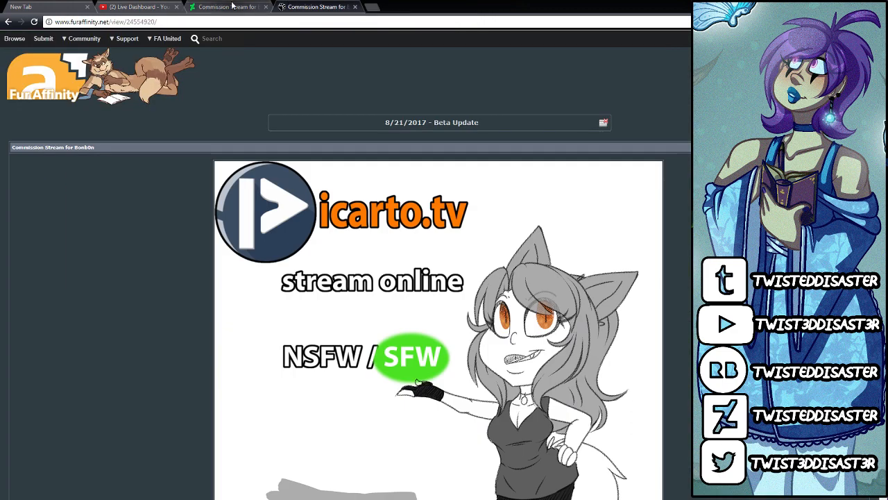
click(233, 6)
click(265, 6)
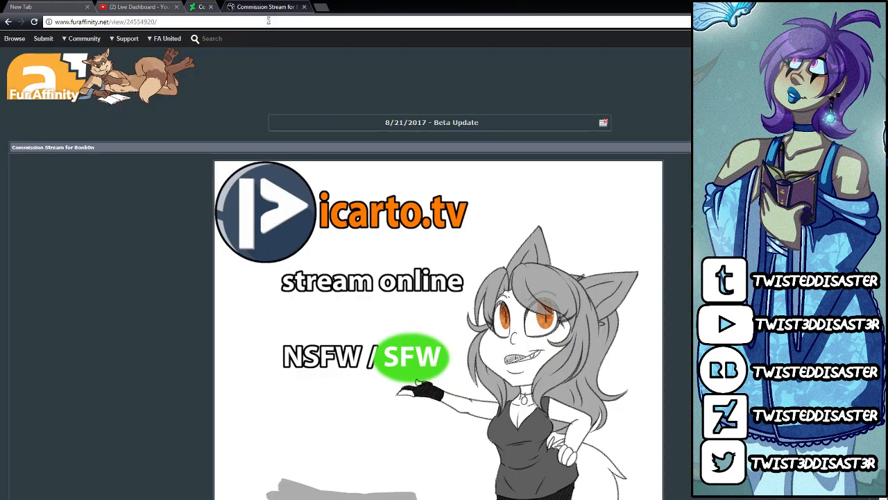
Step: Open Twitter in place of the Fur Affinity page and attach the sfwstreamonline image to a new tweet
click(269, 22)
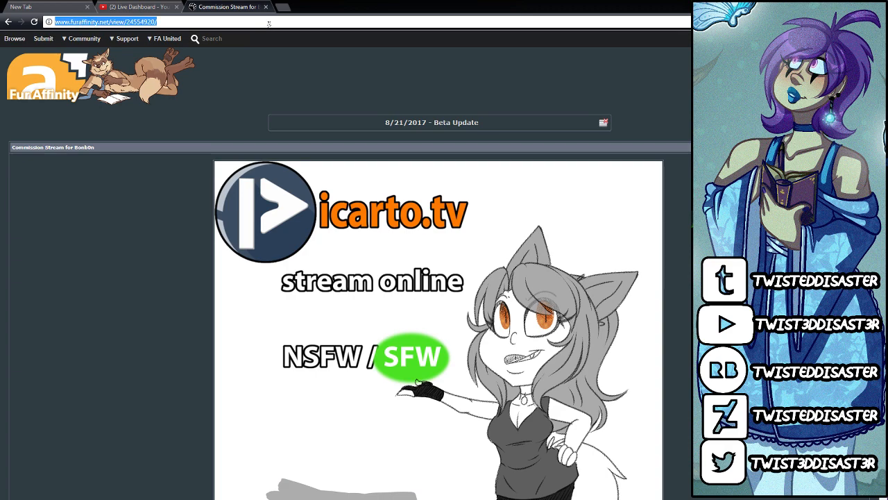
text(twitter.com)
key(Return)
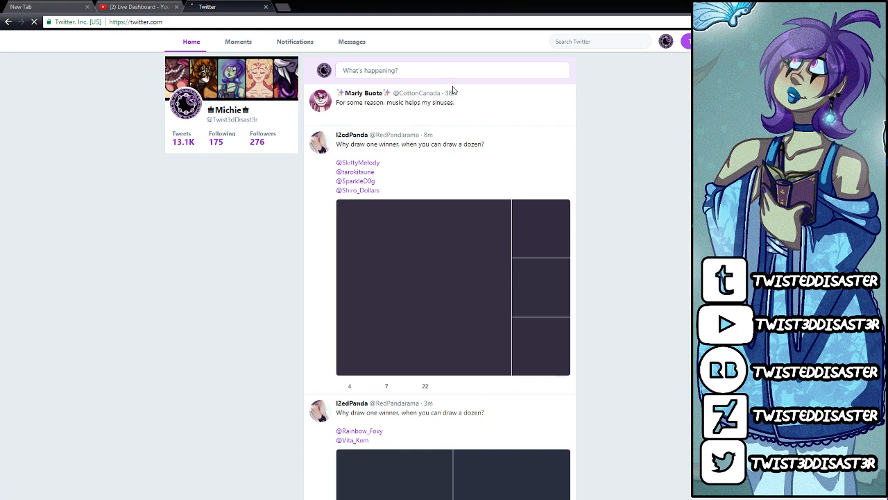
click(433, 71)
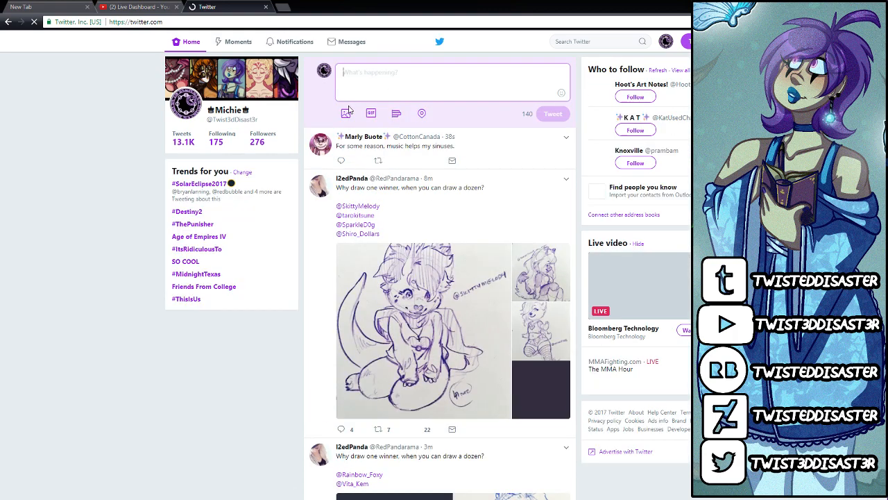
click(348, 111)
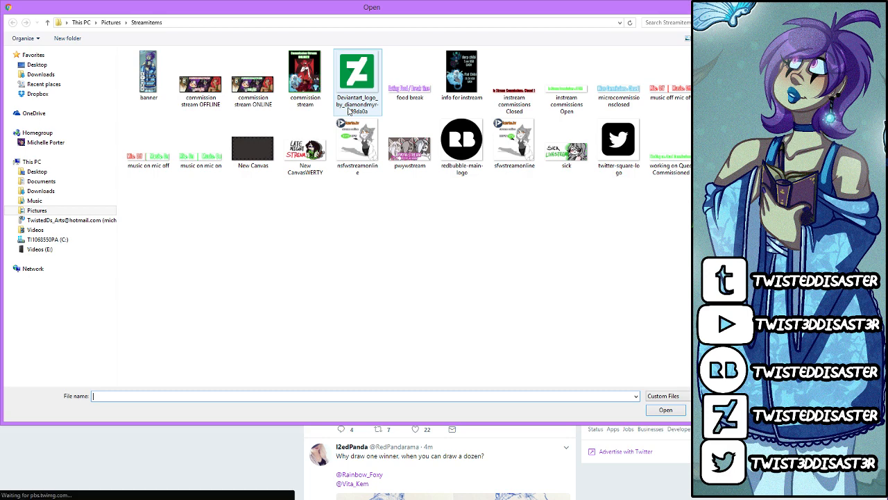
double_click(514, 145)
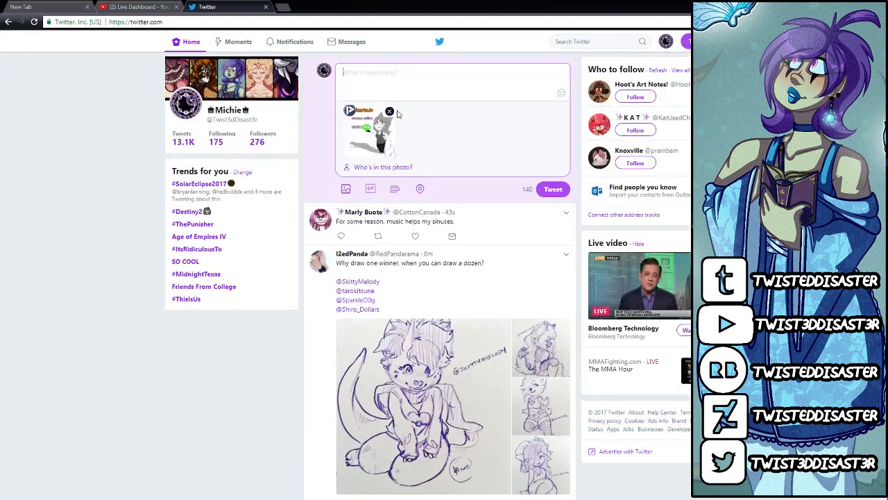
Step: Paste the stream link into the tweet, post it and close Twitter
key(ctrl+v)
click(553, 189)
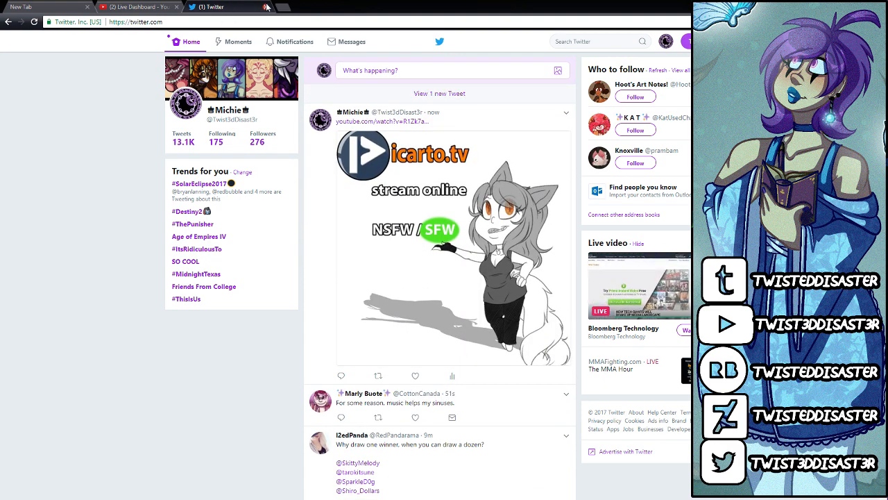
click(266, 7)
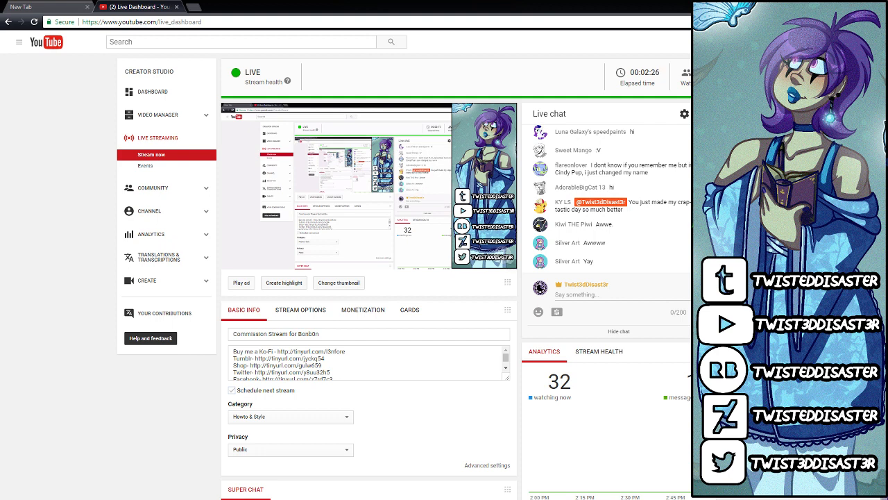
Step: Switch to PaintTool SAI and bring up the New Canvas.sai document
key(alt+Tab)
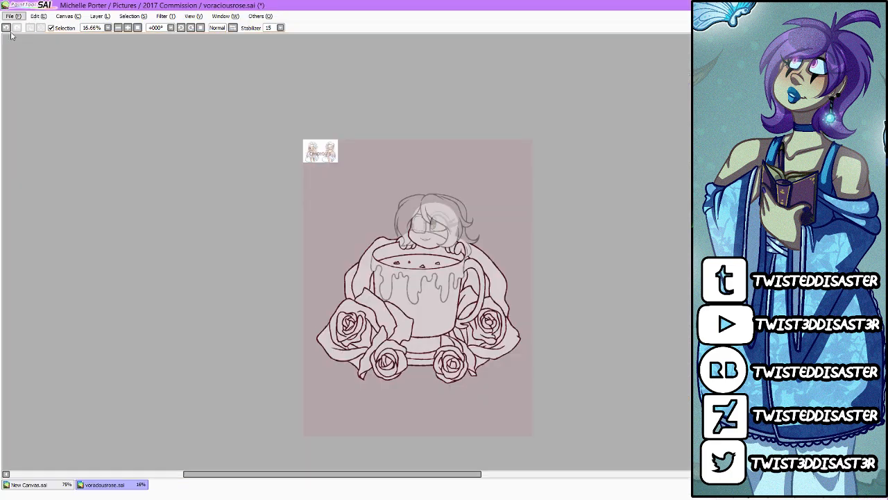
click(38, 486)
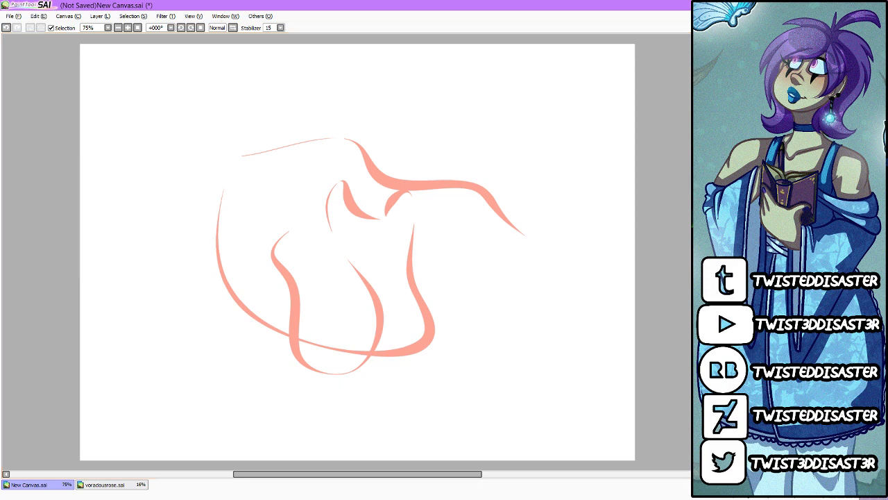
Step: Switch to OBS and toggle the mute of the Desktop Audio source in the mixer
key(alt+Tab)
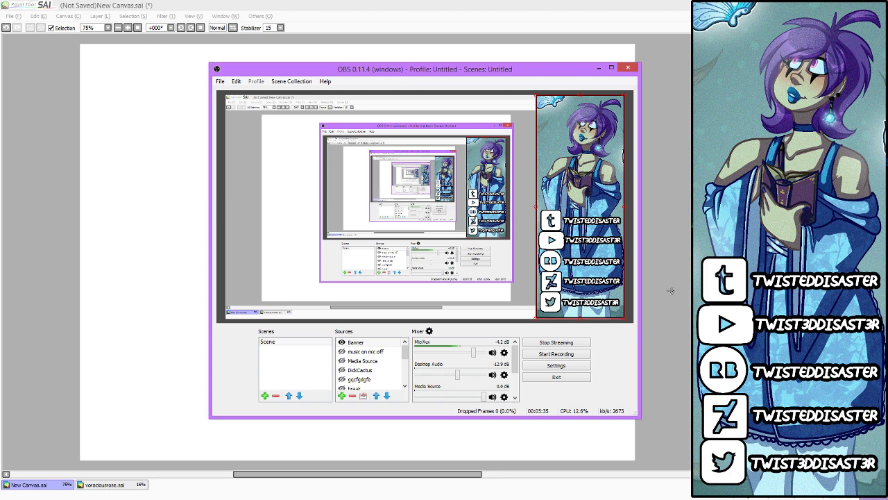
click(504, 375)
click(492, 375)
Step: Return to Chrome, open the YouTube home page in a new tab and close the old blank tab
key(alt+Tab)
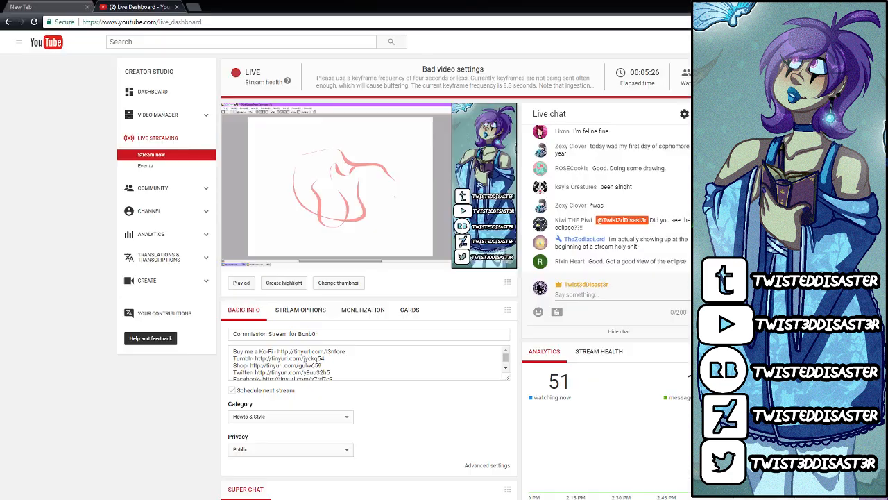
click(195, 7)
click(576, 257)
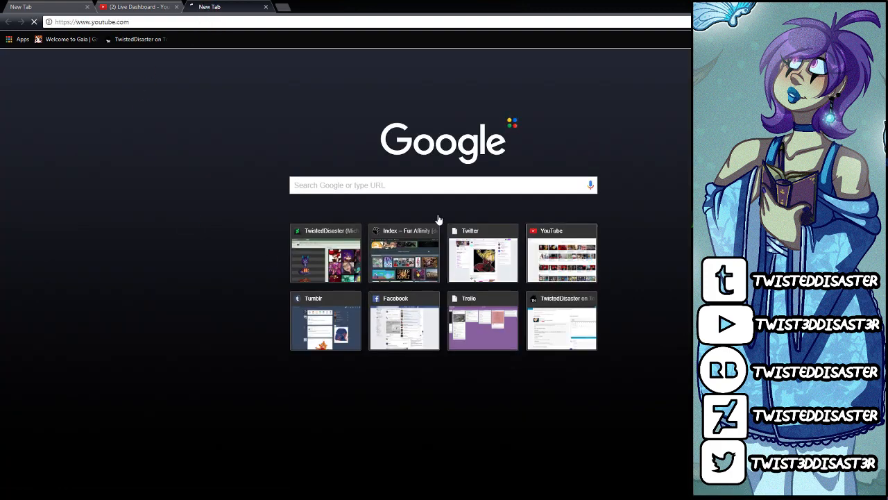
click(86, 7)
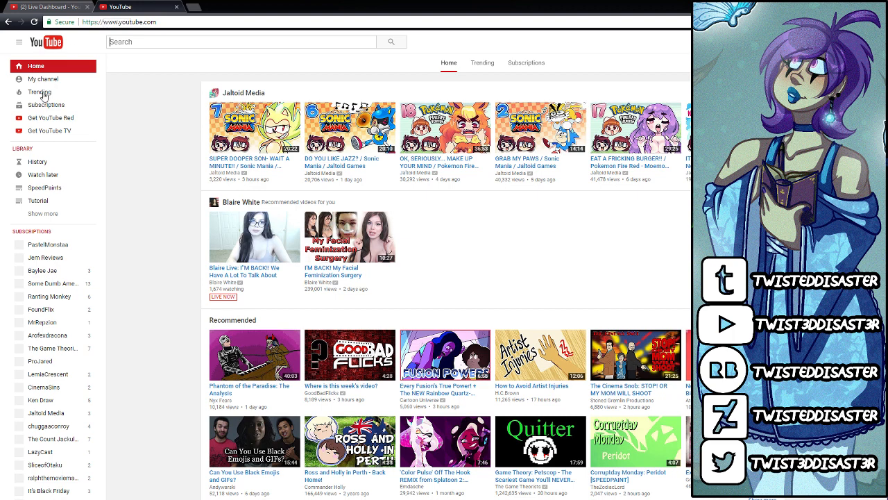
Step: Open the OSTs playlist from the library and play its first video, My Hero Academia ED3 - Datte Atashi no Hero
click(44, 214)
click(47, 243)
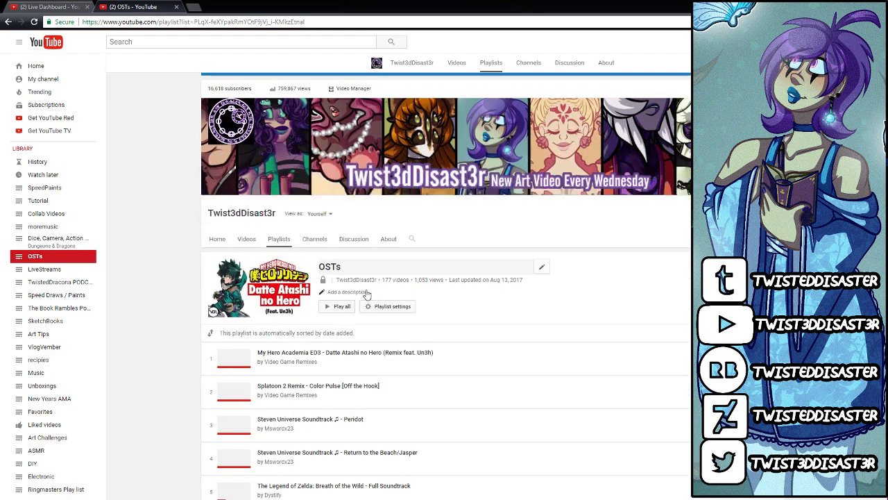
click(349, 353)
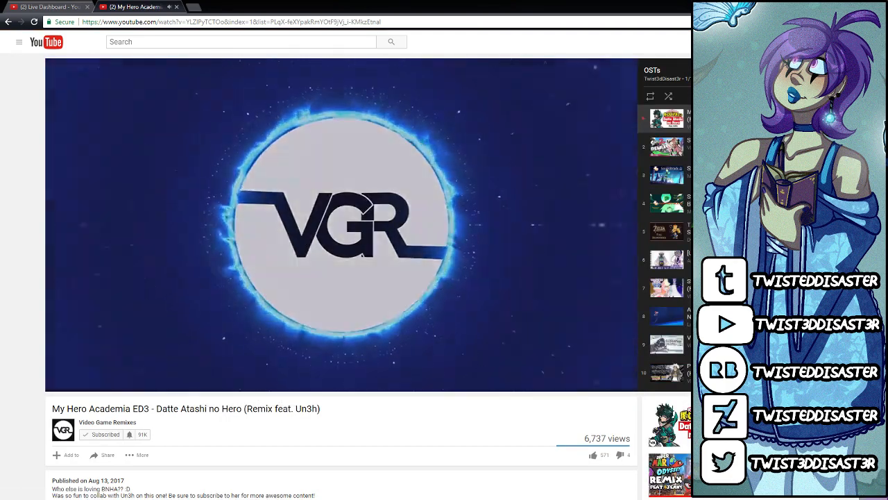
key(alt+Tab)
key(alt+Tab)
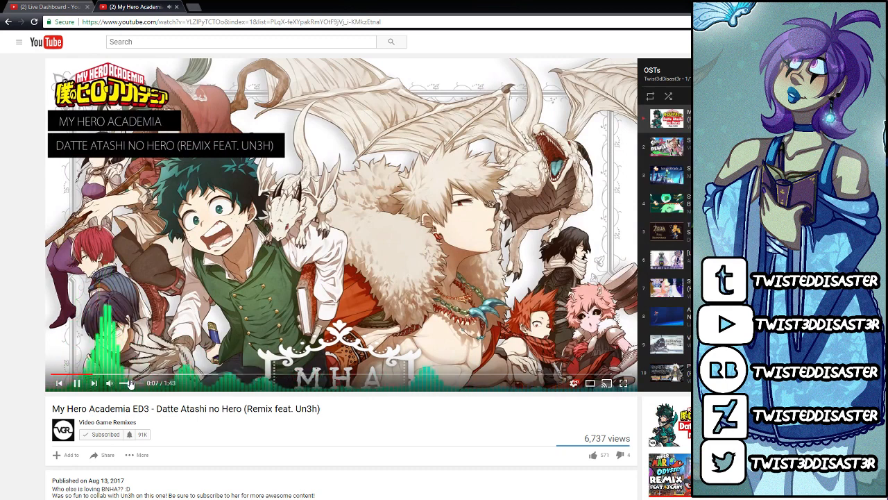
Step: Return to PaintTool SAI, clear the test strokes from New Canvas.sai and fill the canvas with pale pink
key(alt+Tab)
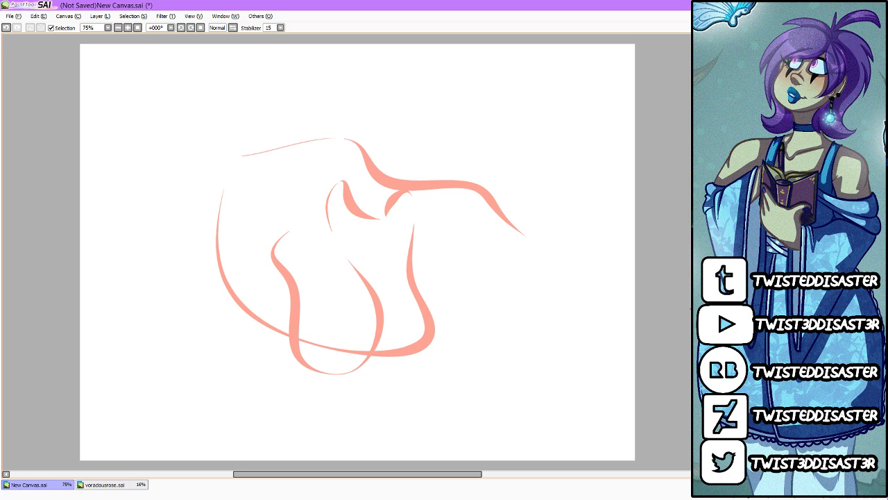
key(Delete)
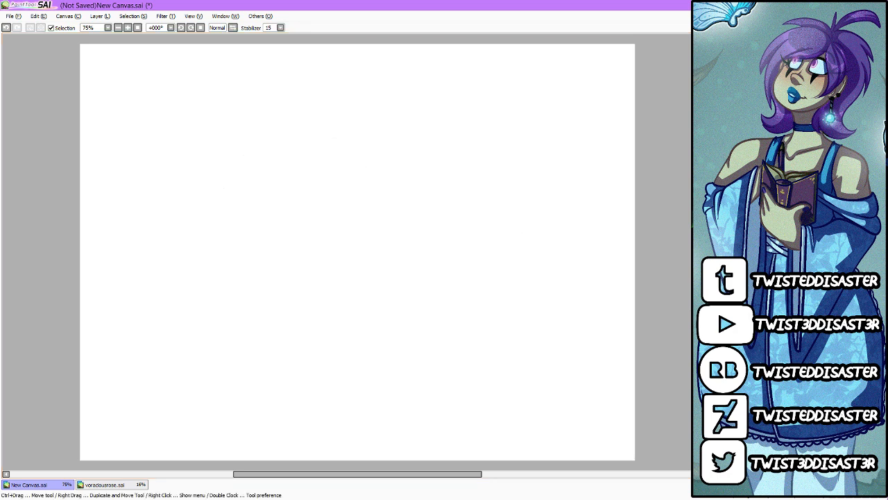
click(557, 319)
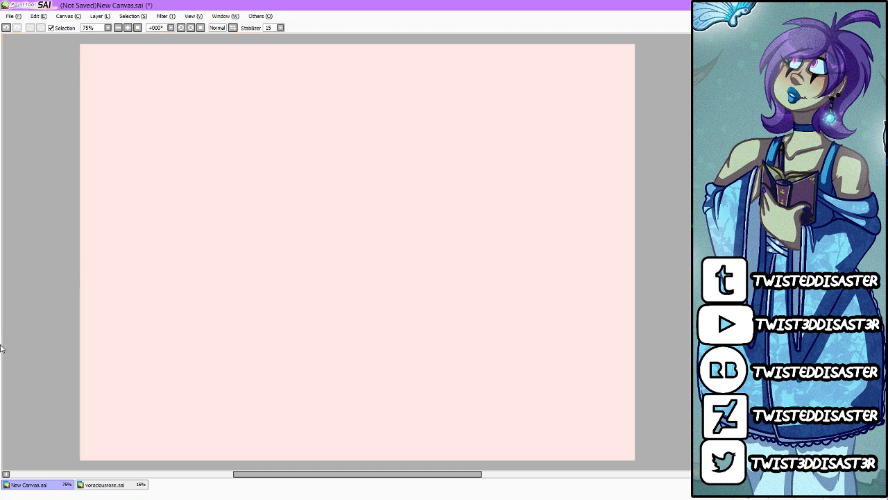
Step: Sketch a rough round head shape in light red in the upper middle of the canvas
scroll(331, 196, up, 2)
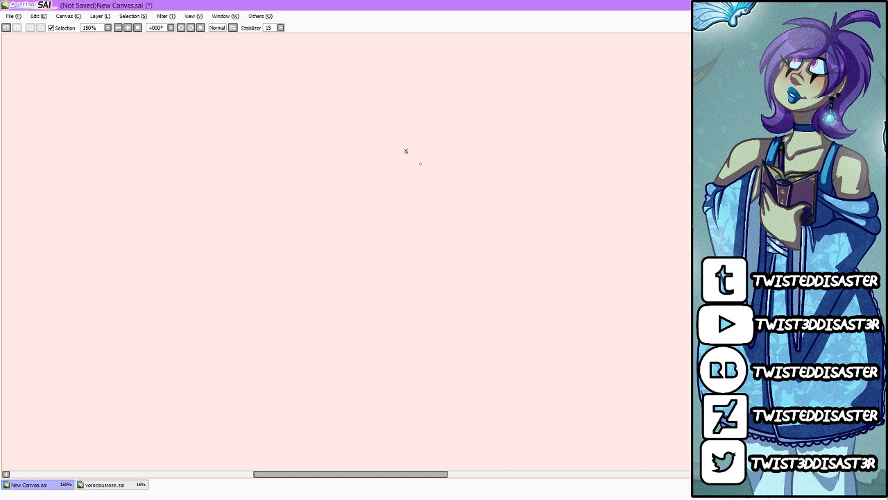
mouse_move(406, 151)
mouse_down()
mouse_move(438, 187)
mouse_move(426, 168)
mouse_move(380, 230)
mouse_move(392, 161)
mouse_move(316, 212)
mouse_move(330, 231)
mouse_move(390, 238)
mouse_move(426, 180)
mouse_move(422, 167)
mouse_move(381, 235)
mouse_move(325, 188)
mouse_move(403, 249)
mouse_up()
drag(417, 154, 430, 208)
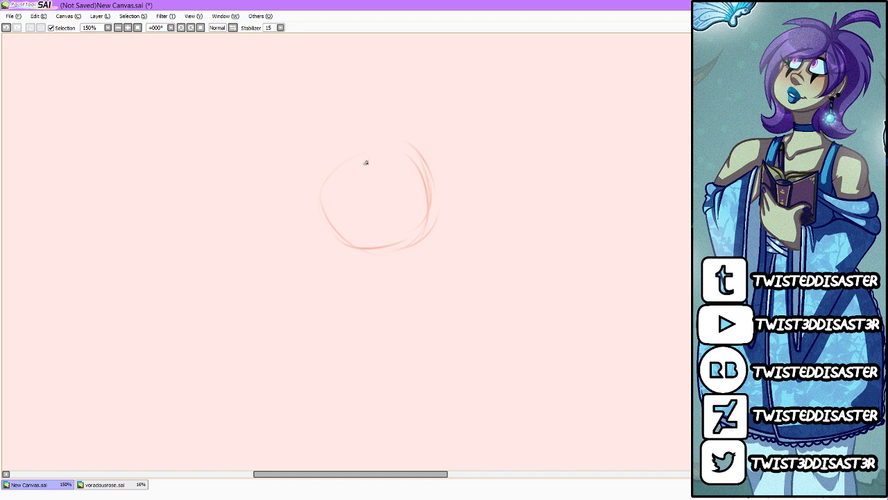
Step: Sketch a curved vertical centre guide and a horizontal eye line across the head, and outline two large rounded eyes
drag(368, 163, 388, 235)
drag(377, 165, 391, 244)
drag(345, 211, 445, 206)
mouse_move(366, 172)
mouse_down()
mouse_move(352, 202)
mouse_move(366, 209)
mouse_move(418, 183)
mouse_move(407, 200)
mouse_move(416, 174)
mouse_up()
drag(341, 205, 370, 179)
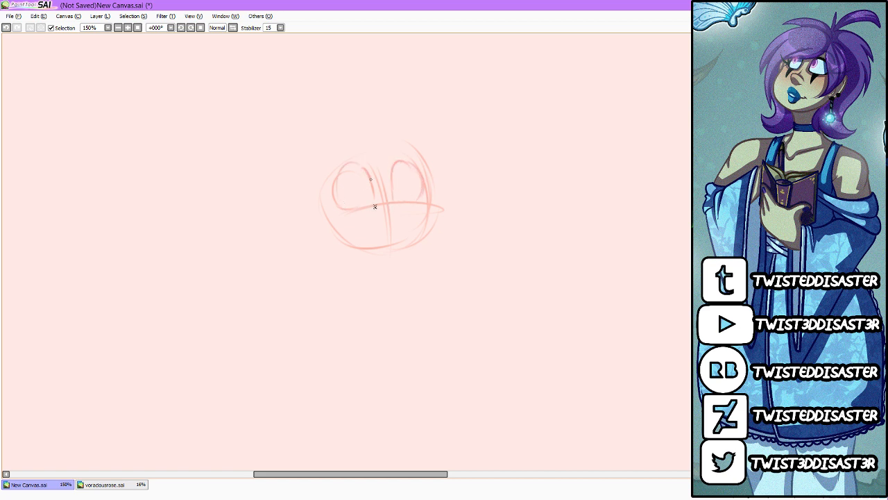
Step: Sketch the facial expression with a lowered lid across the right eye, oval pupils, uneven brows and a slanted, downturned mouth
mouse_move(410, 151)
mouse_down()
mouse_move(428, 203)
mouse_move(433, 193)
mouse_move(436, 242)
mouse_move(438, 220)
mouse_move(403, 262)
mouse_up()
drag(326, 220, 359, 249)
drag(394, 184, 426, 181)
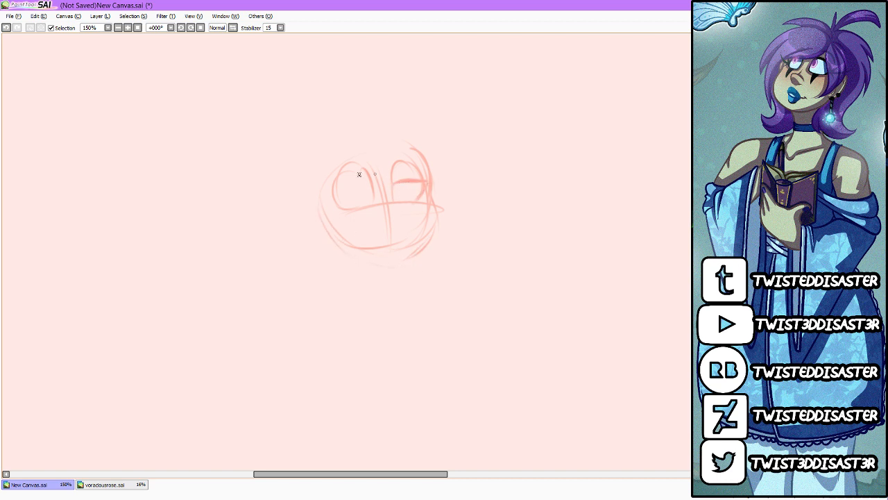
mouse_move(336, 198)
mouse_down()
mouse_move(367, 199)
mouse_move(341, 151)
mouse_move(349, 138)
mouse_up()
mouse_move(392, 158)
mouse_down()
mouse_move(425, 169)
mouse_move(416, 168)
mouse_up()
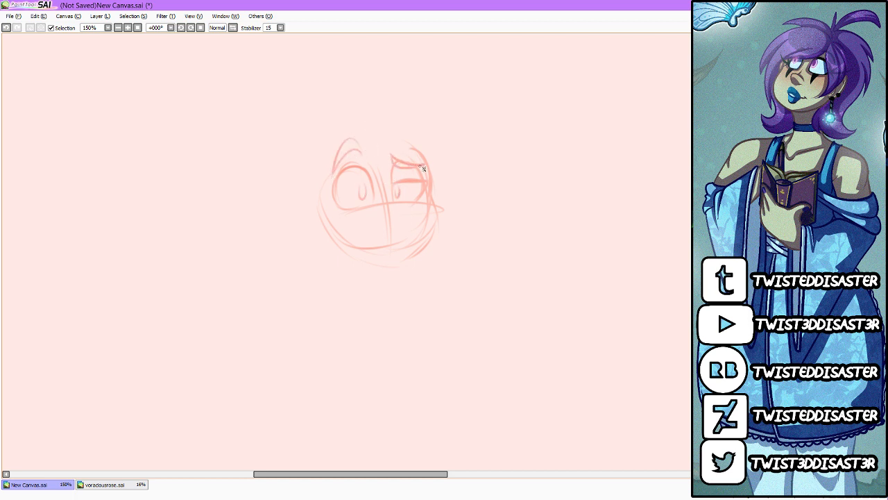
mouse_move(373, 242)
mouse_down()
mouse_move(415, 226)
mouse_move(412, 240)
mouse_up()
Step: Sketch a longer tapered jaw and chin below the mouth, building up both cheek contours with repeated strokes
mouse_move(312, 188)
mouse_down()
mouse_move(361, 268)
mouse_move(323, 218)
mouse_move(397, 279)
mouse_move(350, 248)
mouse_move(406, 268)
mouse_move(374, 269)
mouse_move(443, 221)
mouse_move(433, 190)
mouse_up()
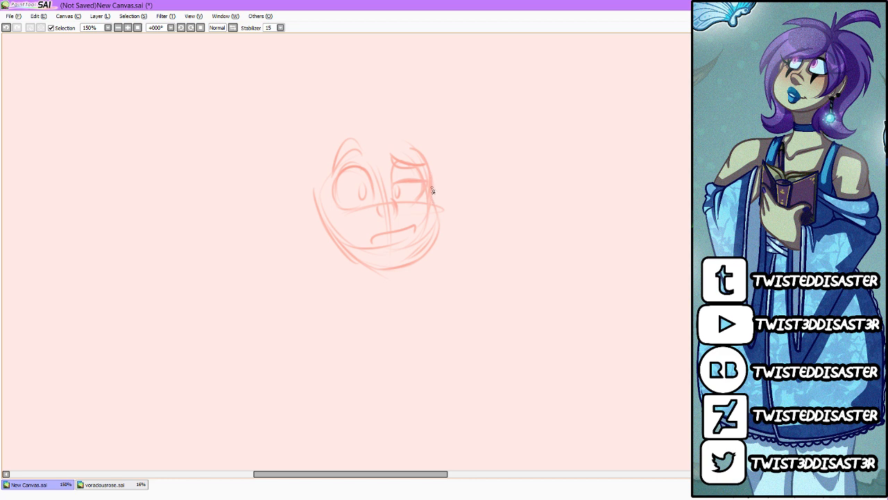
mouse_move(431, 190)
mouse_down()
mouse_move(440, 229)
mouse_move(433, 206)
mouse_move(425, 254)
mouse_move(437, 229)
mouse_move(402, 272)
mouse_up()
mouse_move(328, 192)
mouse_down()
mouse_move(350, 261)
mouse_move(338, 239)
mouse_move(397, 277)
mouse_up()
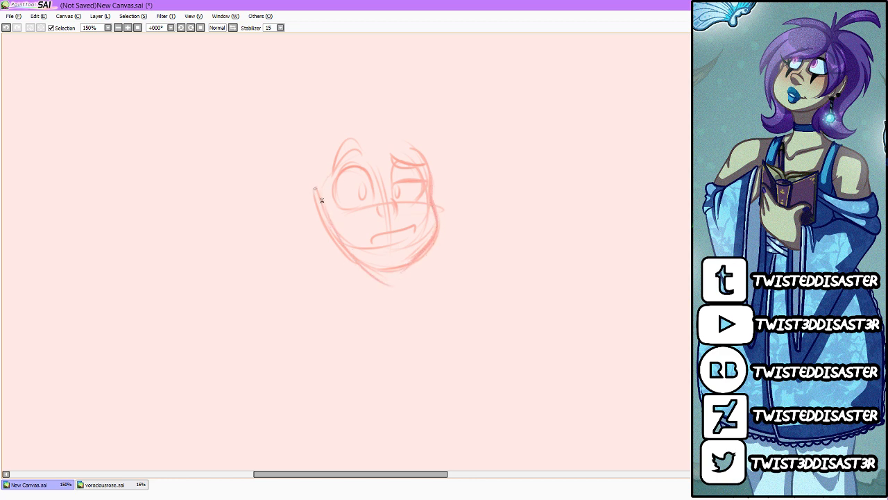
mouse_move(319, 175)
mouse_down()
mouse_move(358, 244)
mouse_move(328, 227)
mouse_move(363, 260)
mouse_move(359, 244)
mouse_move(377, 277)
mouse_move(426, 252)
mouse_up()
drag(434, 208, 421, 262)
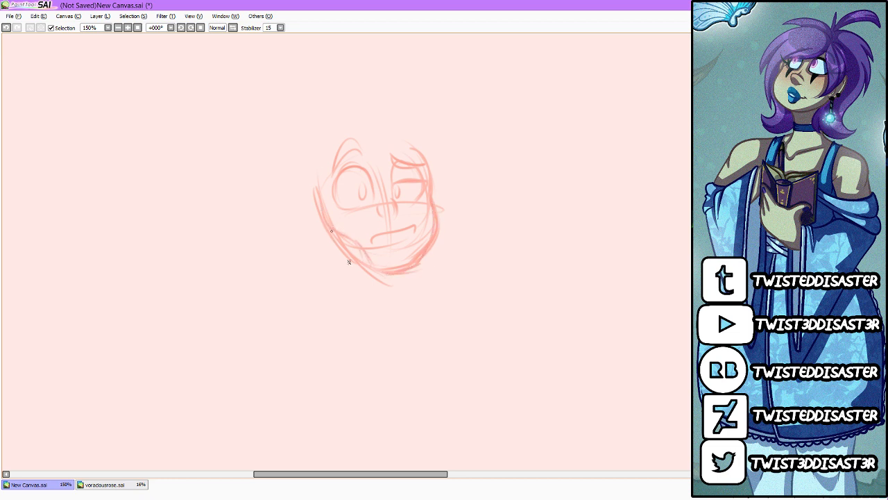
drag(333, 232, 399, 274)
Step: Outline the rounded top of the skull and add a small rounded ear on each side of the head
mouse_move(324, 215)
mouse_down()
mouse_move(334, 130)
mouse_move(359, 148)
mouse_move(378, 121)
mouse_move(363, 137)
mouse_move(417, 164)
mouse_up()
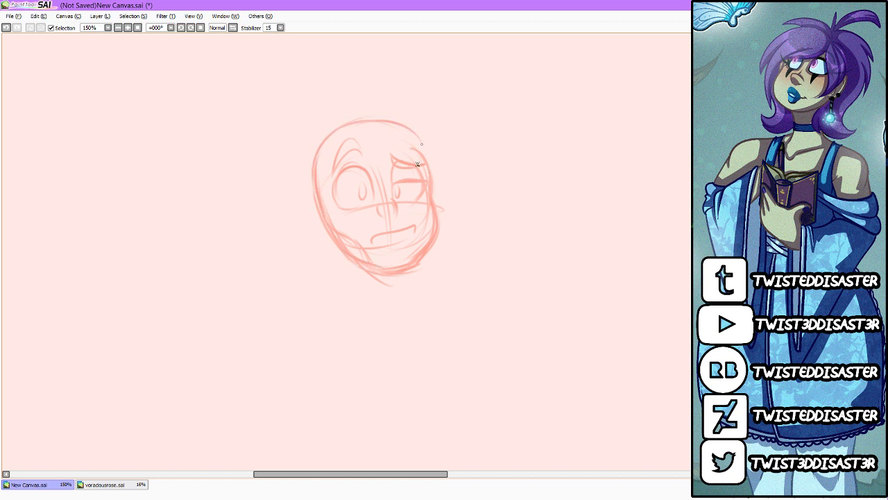
mouse_move(388, 120)
mouse_down()
mouse_move(422, 167)
mouse_move(408, 126)
mouse_move(427, 163)
mouse_move(431, 156)
mouse_move(433, 206)
mouse_up()
mouse_move(322, 193)
mouse_down()
mouse_move(326, 226)
mouse_move(312, 202)
mouse_up()
mouse_move(433, 167)
mouse_down()
mouse_move(438, 208)
mouse_move(441, 194)
mouse_up()
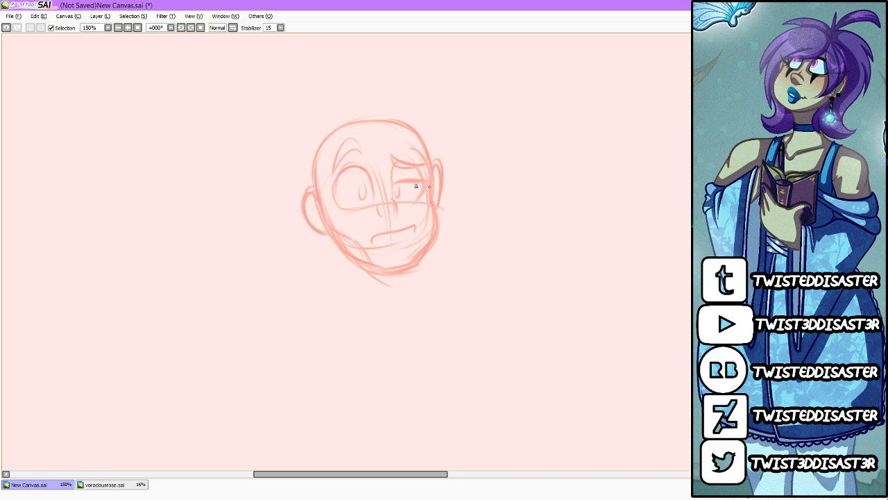
Step: Sketch a slanted neck from the jaw and two sloping shoulders, the right one extending far outward
mouse_move(359, 269)
mouse_down()
mouse_move(405, 299)
mouse_move(382, 271)
mouse_move(396, 294)
mouse_move(379, 282)
mouse_move(413, 308)
mouse_up()
drag(430, 247, 458, 267)
drag(399, 300, 380, 341)
mouse_move(386, 279)
mouse_down()
mouse_move(416, 299)
mouse_move(379, 336)
mouse_up()
drag(407, 302, 343, 408)
mouse_move(453, 266)
mouse_down()
mouse_move(513, 284)
mouse_move(564, 334)
mouse_up()
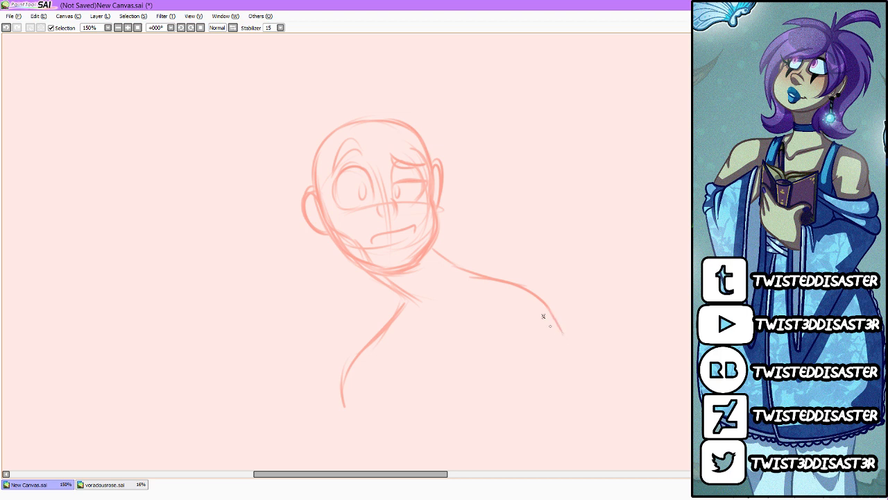
drag(482, 279, 560, 346)
drag(405, 303, 373, 331)
drag(374, 273, 408, 300)
Step: Sketch an angular V-shaped neckline between the shoulders and reinforce the lines at the base of the neck
drag(505, 290, 431, 347)
mouse_move(375, 345)
mouse_down()
mouse_move(412, 357)
mouse_move(492, 297)
mouse_up()
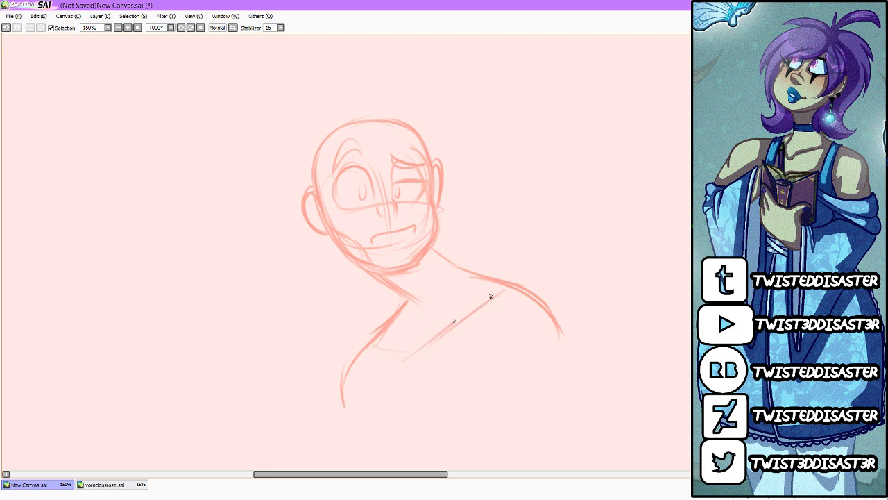
mouse_move(439, 332)
mouse_down()
mouse_move(499, 288)
mouse_move(473, 315)
mouse_move(389, 352)
mouse_move(393, 361)
mouse_move(482, 292)
mouse_up()
drag(434, 249, 455, 265)
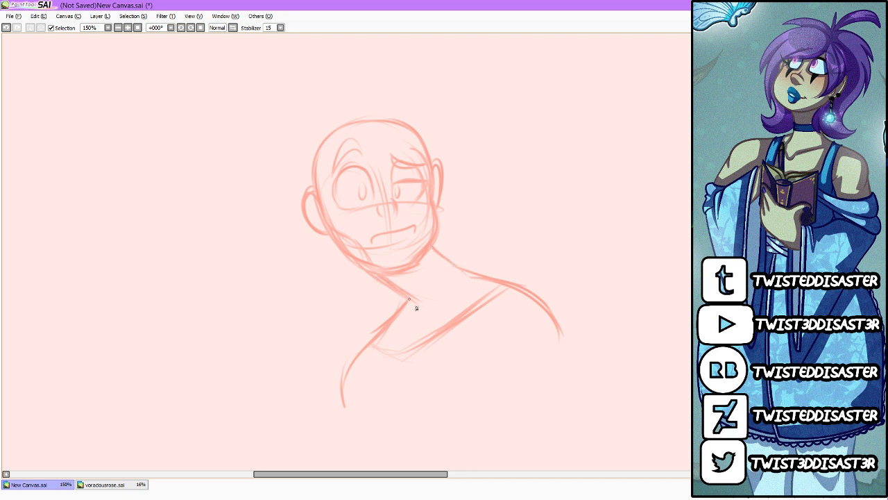
mouse_move(408, 302)
mouse_down()
mouse_move(383, 332)
mouse_move(413, 362)
mouse_up()
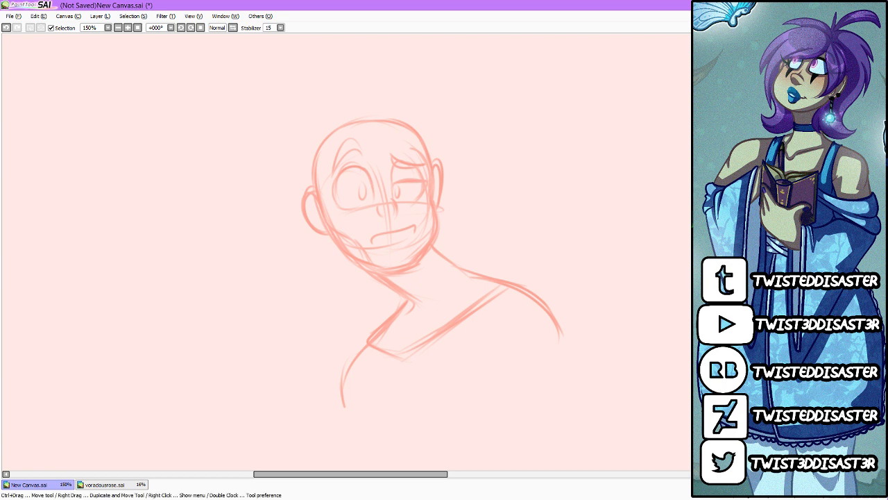
Step: Extend the left ear into a tall, narrow pointed elf ear rising beside the head
scroll(433, 281, up, 2)
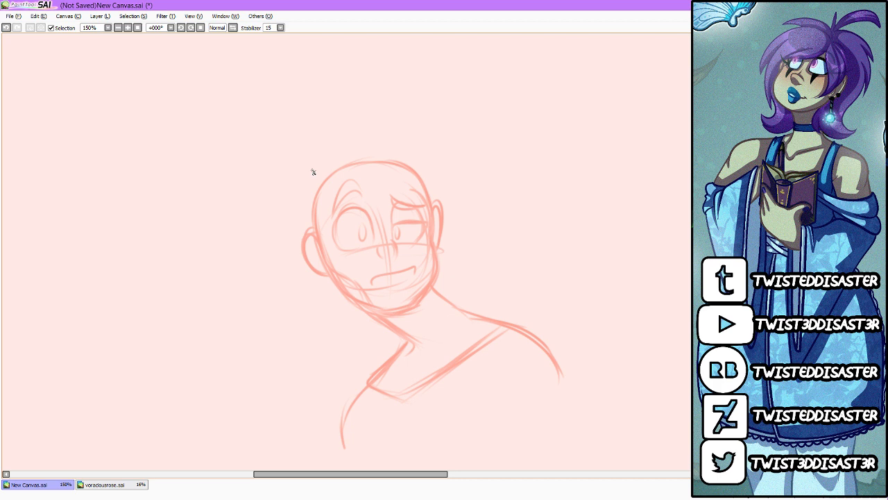
drag(297, 223, 302, 250)
mouse_move(291, 172)
mouse_down()
mouse_move(303, 248)
mouse_move(295, 224)
mouse_up()
drag(300, 189, 317, 236)
mouse_move(324, 273)
mouse_down()
mouse_move(294, 168)
mouse_move(310, 220)
mouse_up()
Step: Reshape the right ear into a tall pointed ear, remove the old round outlines and refine both ears' edges
drag(431, 220, 424, 143)
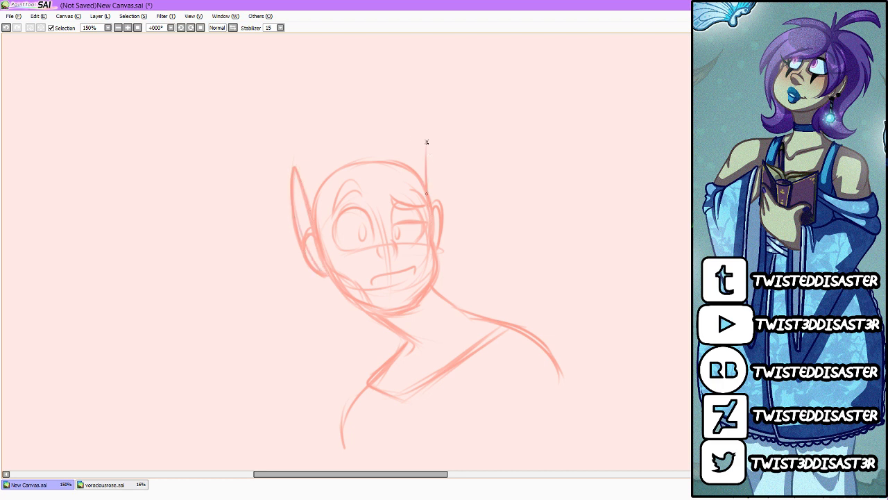
mouse_move(431, 181)
mouse_down()
mouse_move(428, 139)
mouse_move(443, 226)
mouse_up()
drag(435, 164, 438, 246)
drag(428, 142, 439, 224)
drag(287, 169, 302, 244)
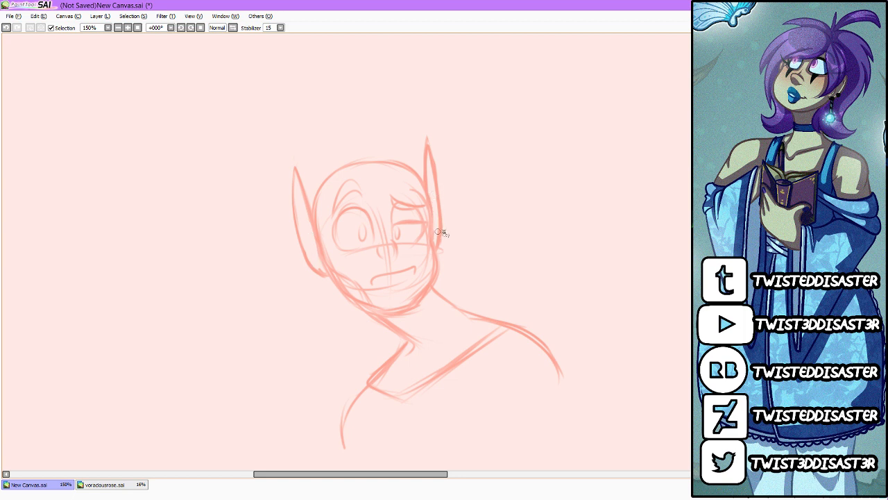
drag(421, 164, 427, 128)
drag(432, 139, 441, 191)
drag(315, 235, 321, 272)
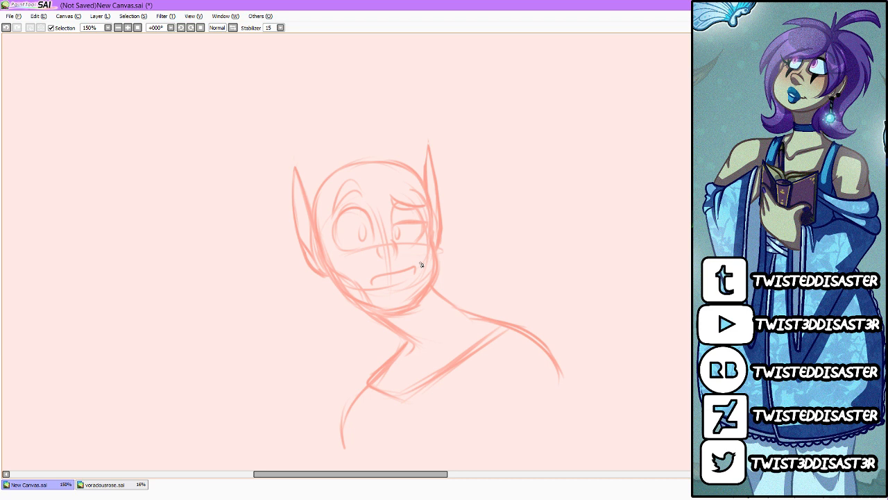
Step: Darken the V-shaped neckline and the right shoulder line with additional strokes
drag(414, 349, 402, 373)
drag(437, 299, 514, 320)
mouse_move(413, 339)
mouse_down()
mouse_move(363, 378)
mouse_move(380, 399)
mouse_move(506, 339)
mouse_up()
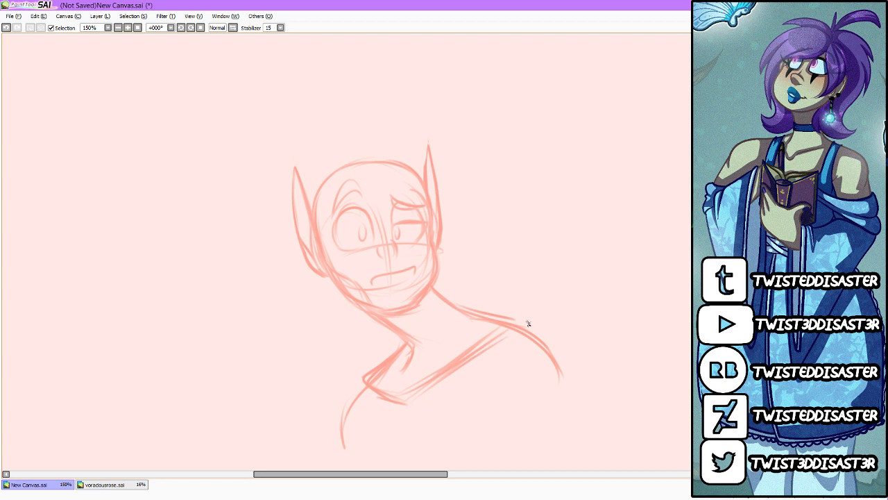
Step: Sketch a curved headband across the forehead with a cluster of small oval gems at its centre
drag(400, 203, 425, 210)
drag(385, 157, 422, 176)
mouse_move(379, 179)
mouse_down()
mouse_move(381, 201)
mouse_move(370, 202)
mouse_move(370, 182)
mouse_move(364, 194)
mouse_move(386, 195)
mouse_up()
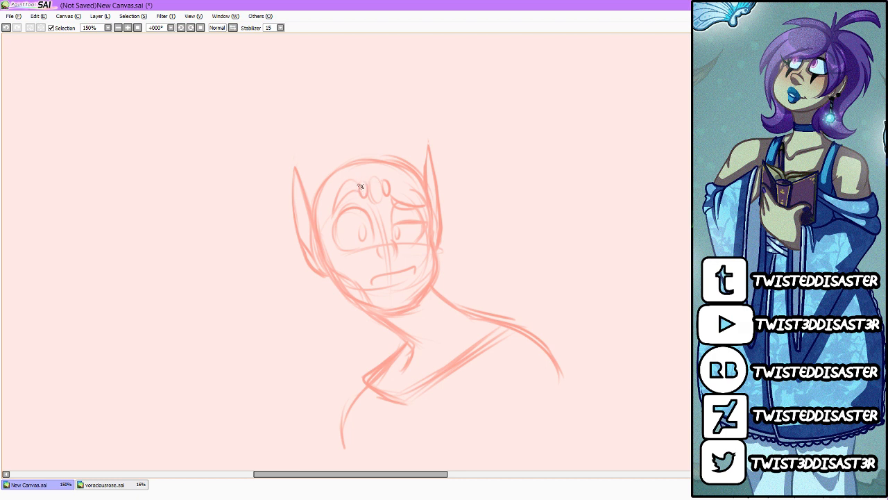
mouse_move(321, 208)
mouse_down()
mouse_move(391, 184)
mouse_move(427, 188)
mouse_move(375, 184)
mouse_move(370, 194)
mouse_move(390, 190)
mouse_up()
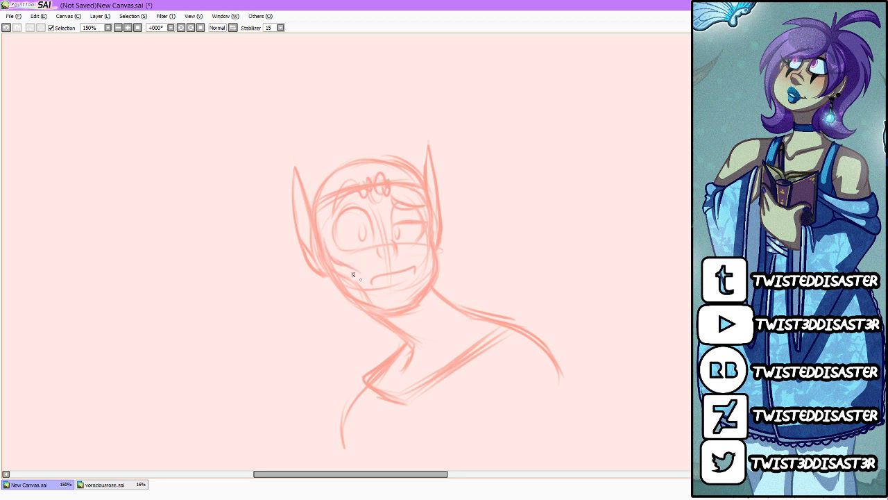
Step: Sketch the cheek contours inside the face and the domed hair volume above the headband
drag(429, 238, 424, 271)
drag(322, 211, 324, 271)
mouse_move(324, 194)
mouse_down()
mouse_move(386, 183)
mouse_move(376, 171)
mouse_move(429, 200)
mouse_up()
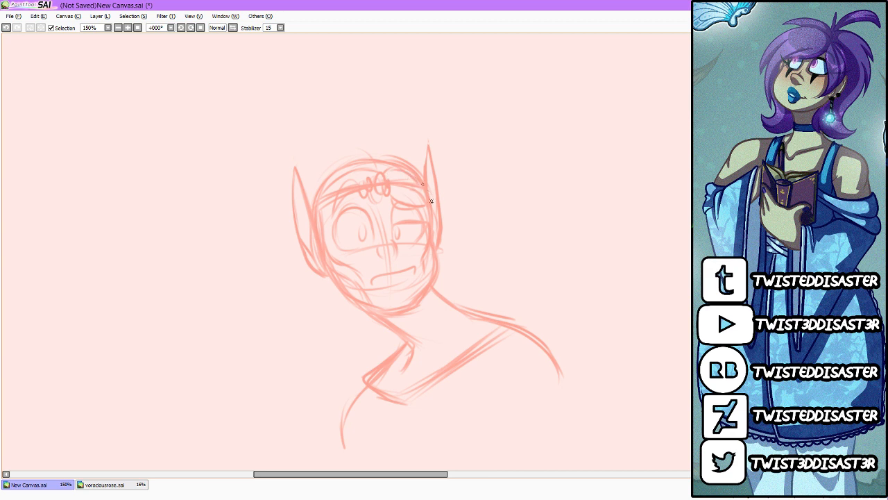
mouse_move(376, 157)
mouse_down()
mouse_move(326, 156)
mouse_move(310, 198)
mouse_move(405, 150)
mouse_move(421, 174)
mouse_up()
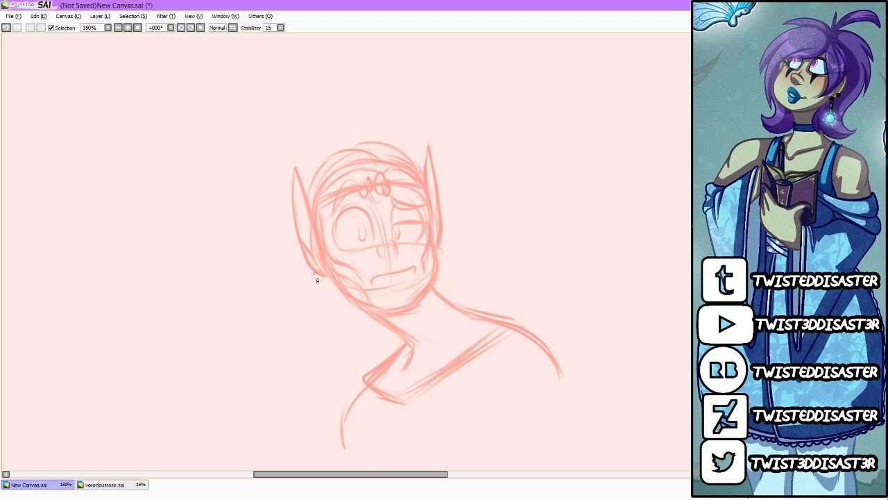
Step: Sketch loose hair strands hanging behind the ears on both sides of the neck, and shade the open mouth
drag(317, 277, 299, 332)
mouse_move(325, 306)
mouse_down()
mouse_move(310, 331)
mouse_move(323, 373)
mouse_up()
mouse_move(445, 240)
mouse_down()
mouse_move(490, 265)
mouse_move(466, 266)
mouse_move(478, 302)
mouse_up()
mouse_move(331, 372)
mouse_down()
mouse_move(346, 312)
mouse_move(334, 354)
mouse_move(348, 386)
mouse_up()
drag(375, 334, 372, 367)
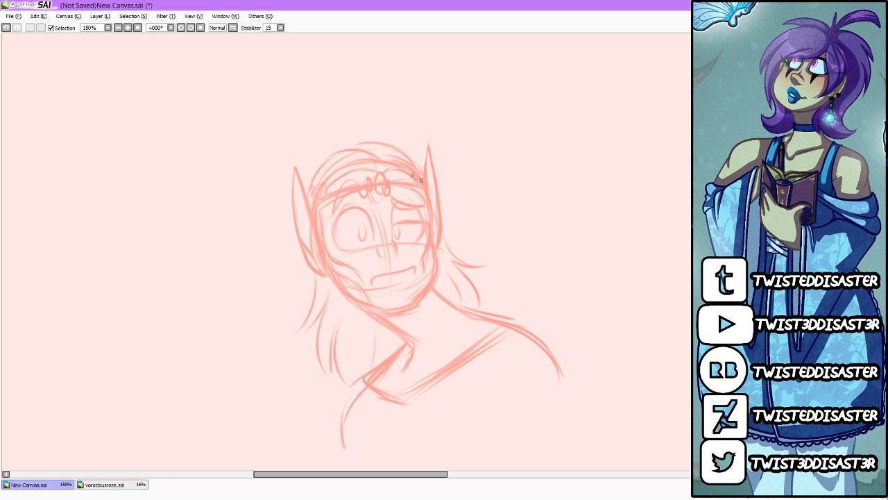
drag(421, 180, 431, 155)
mouse_move(381, 273)
mouse_down()
mouse_move(403, 268)
mouse_move(395, 278)
mouse_up()
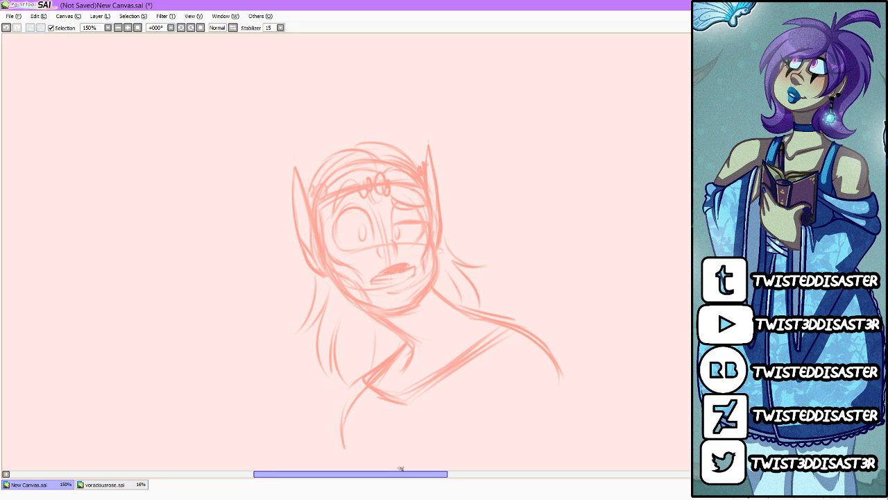
Step: Sketch a V-shaped necklace with a round pendant on the chest and a wider collar line reaching the right shoulder
drag(457, 366, 395, 428)
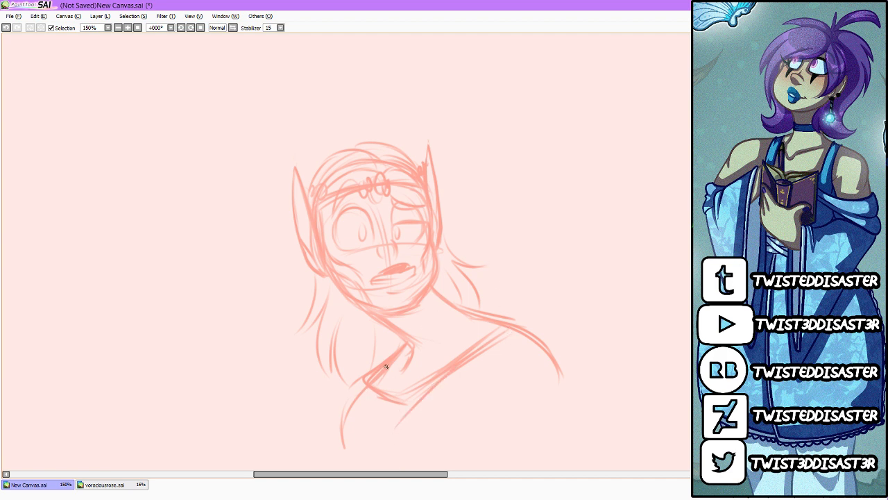
mouse_move(386, 356)
mouse_down()
mouse_move(384, 396)
mouse_move(397, 451)
mouse_up()
mouse_move(500, 319)
mouse_down()
mouse_move(401, 459)
mouse_move(405, 451)
mouse_up()
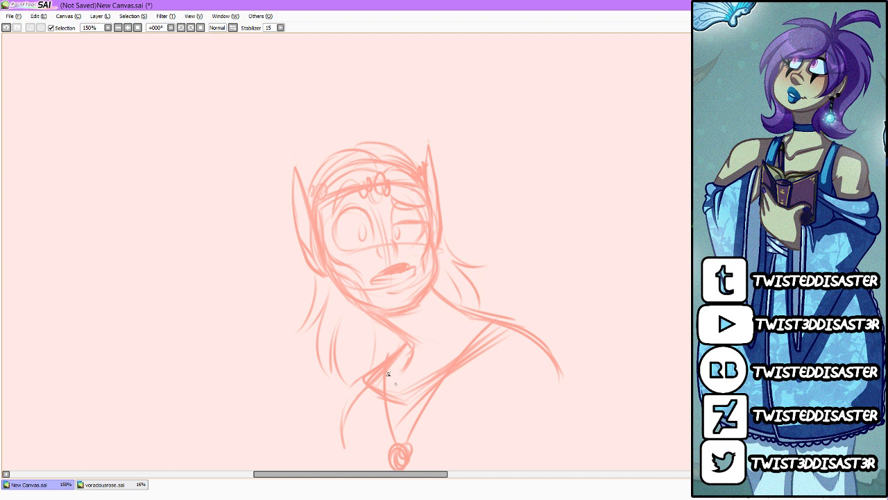
mouse_move(379, 406)
mouse_down()
mouse_move(412, 417)
mouse_move(538, 340)
mouse_move(500, 324)
mouse_move(529, 341)
mouse_move(463, 400)
mouse_move(411, 422)
mouse_move(430, 411)
mouse_up()
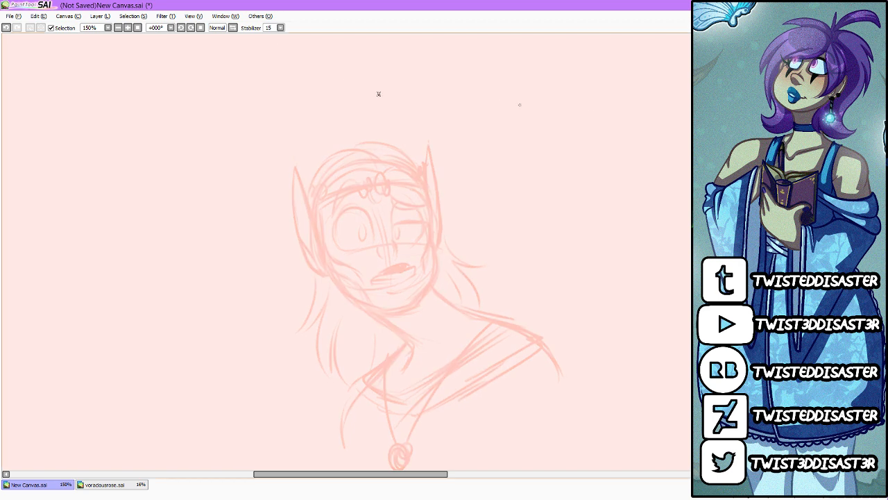
Step: Mirror the canvas view horizontally to check the sketch
click(234, 29)
click(234, 28)
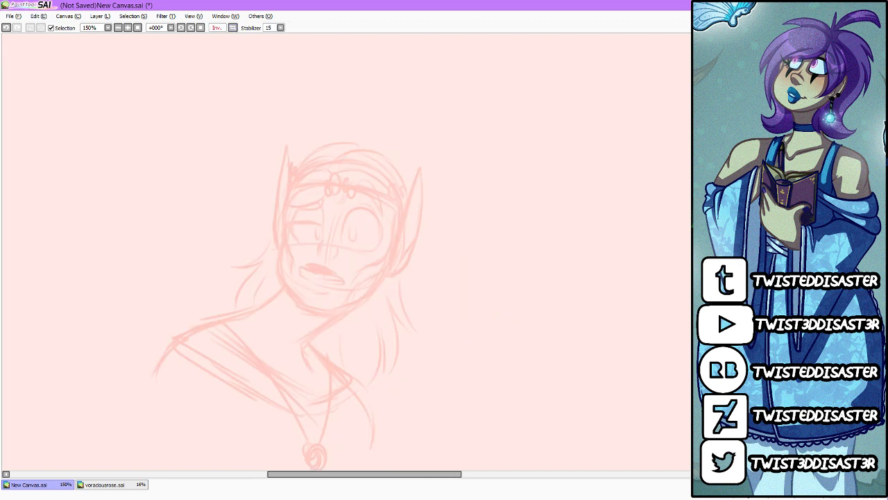
Step: Try to select the neck, shoulders and pendant with a freehand outline and flip them horizontally under the head
mouse_move(283, 289)
mouse_down()
mouse_move(254, 302)
mouse_move(371, 469)
mouse_move(356, 313)
mouse_move(292, 305)
mouse_up()
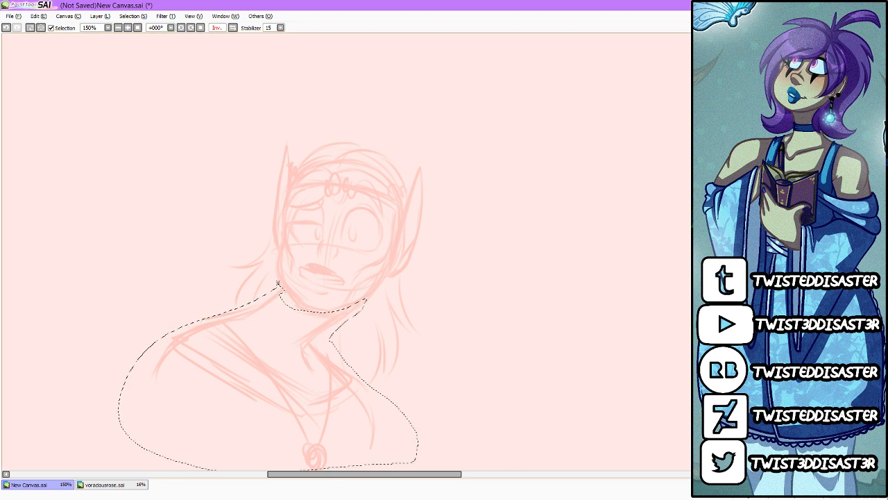
key(h)
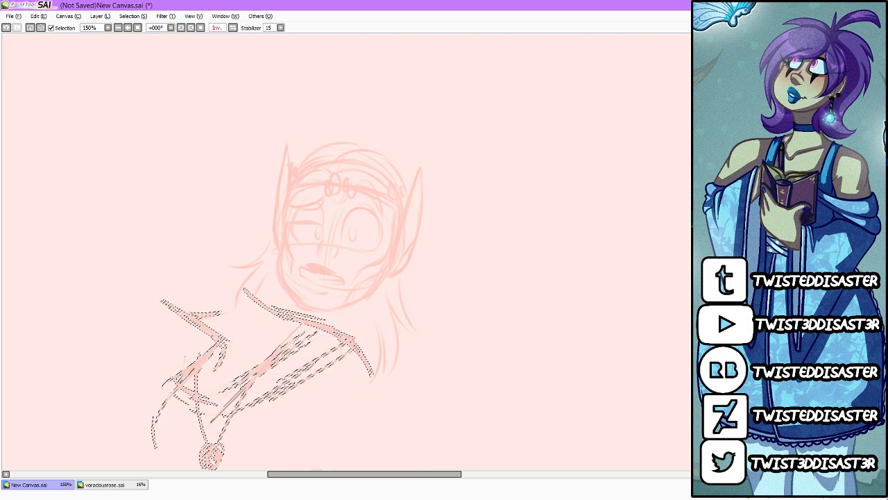
mouse_move(384, 391)
mouse_down()
mouse_move(512, 413)
mouse_move(519, 393)
mouse_move(504, 404)
mouse_up()
key(ctrl+z)
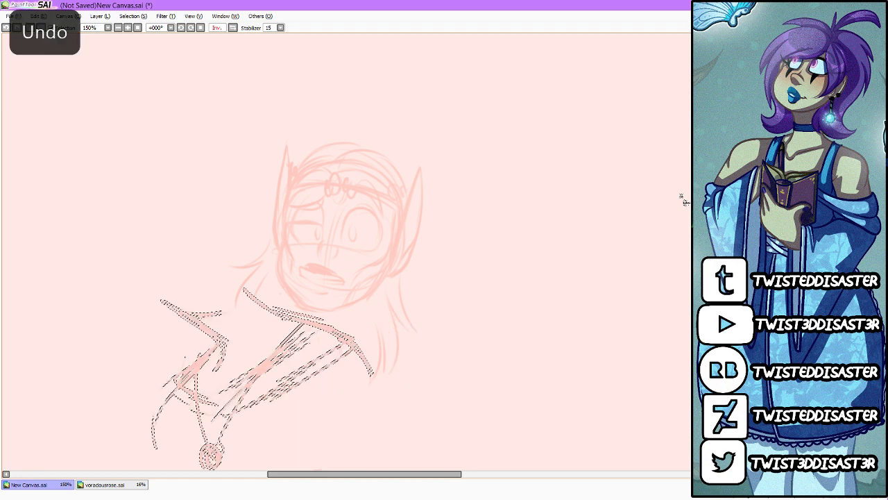
key(ctrl+z)
key(ctrl+z)
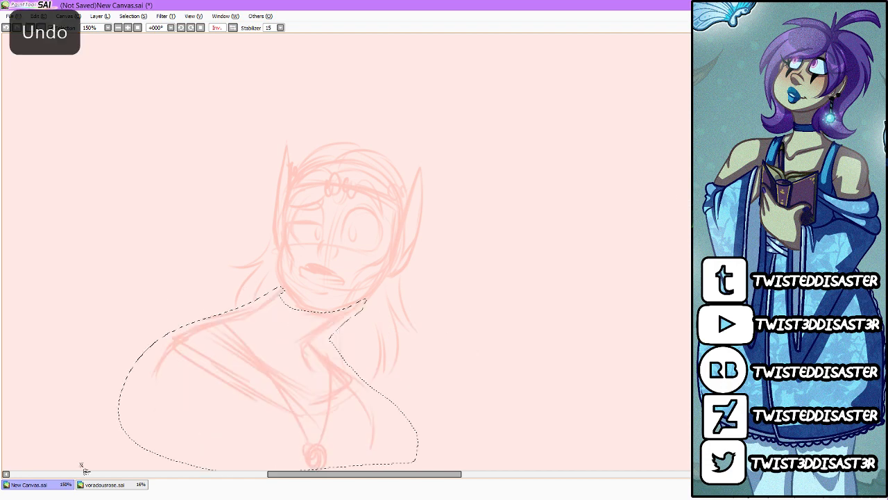
click(660, 215)
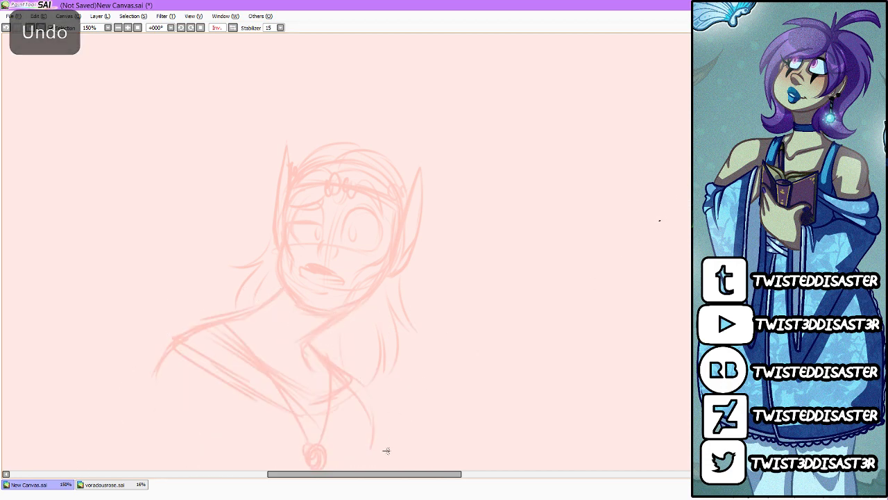
Step: Erase the neck, shoulders, neckline and necklace below the head
drag(391, 476, 378, 476)
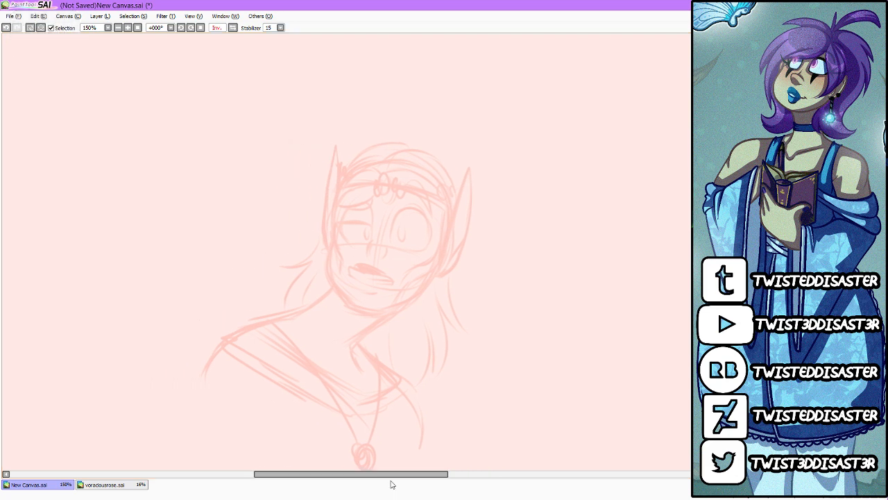
click(233, 28)
click(234, 28)
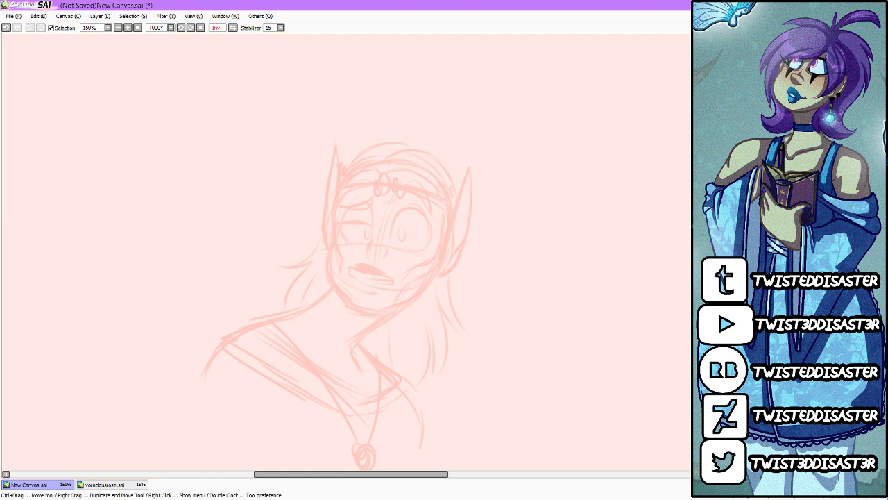
scroll(711, 240, down, 1)
mouse_move(421, 378)
mouse_down()
mouse_move(312, 393)
mouse_move(366, 331)
mouse_move(261, 276)
mouse_move(347, 341)
mouse_move(310, 410)
mouse_move(331, 254)
mouse_move(328, 344)
mouse_up()
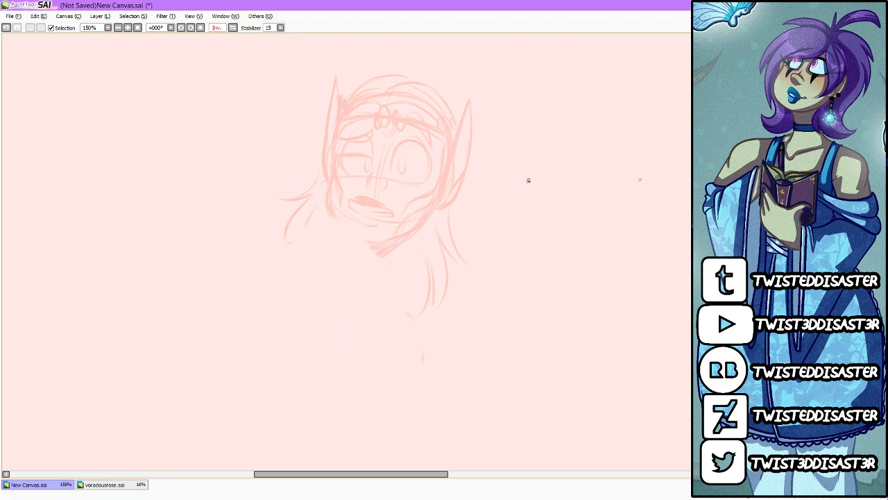
Step: Redraw the chin line and sketch a straighter neck with a curved base beneath the mirrored head
drag(333, 219, 319, 278)
drag(394, 246, 368, 290)
drag(334, 219, 390, 247)
mouse_move(338, 236)
mouse_down()
mouse_move(304, 275)
mouse_move(314, 269)
mouse_move(364, 310)
mouse_up()
Step: Sketch a rounded shoulder on each side of the new neck, doubling the line on the right one
mouse_move(310, 222)
mouse_down()
mouse_move(292, 276)
mouse_move(305, 273)
mouse_move(258, 303)
mouse_move(253, 341)
mouse_up()
mouse_move(378, 288)
mouse_down()
mouse_move(426, 303)
mouse_move(461, 329)
mouse_up()
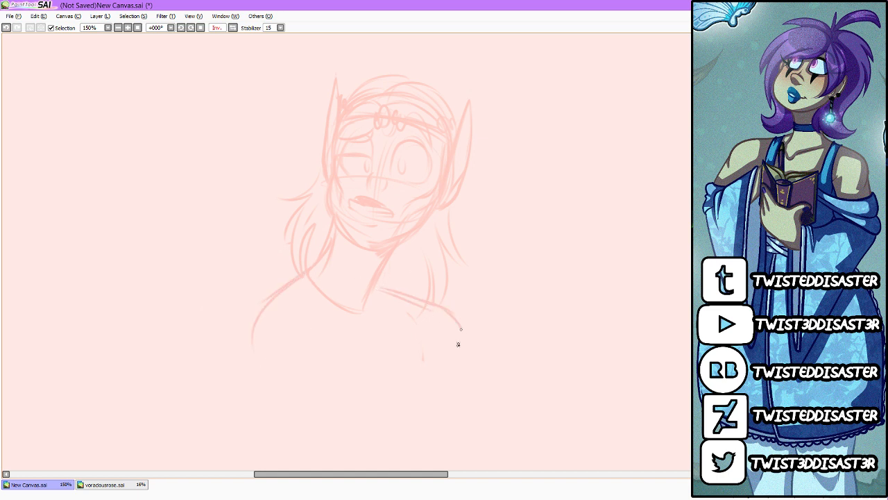
mouse_move(383, 274)
mouse_down()
mouse_move(434, 288)
mouse_move(440, 331)
mouse_up()
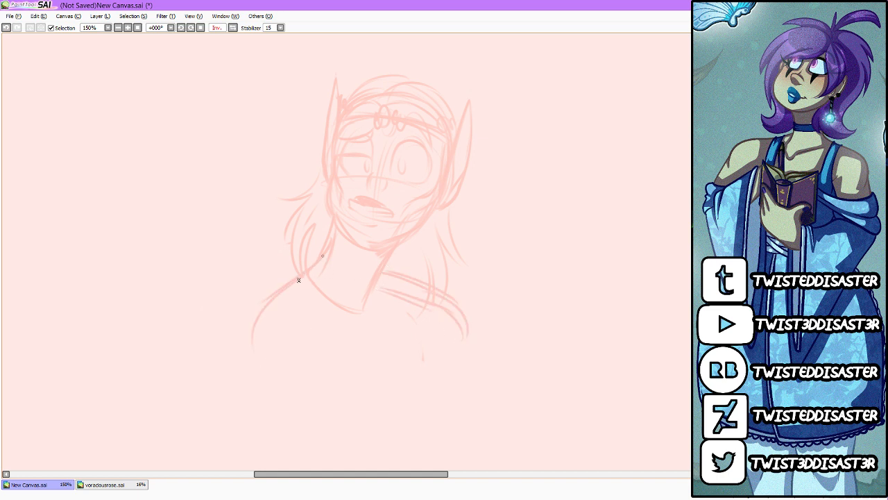
Step: Double the left shoulder line, check the drawing mirrored, and sketch short collarbone strokes at the base of the neck
mouse_move(298, 280)
mouse_down()
mouse_move(254, 311)
mouse_move(243, 352)
mouse_up()
click(236, 31)
click(236, 30)
click(236, 30)
click(236, 31)
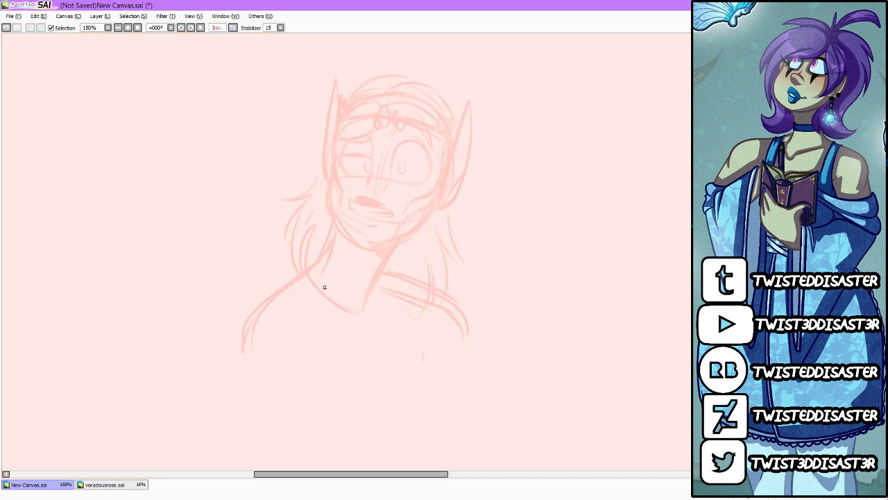
drag(329, 300, 305, 290)
drag(406, 289, 387, 310)
Step: Select the head with a freehand outline and scale it down slightly, keeping it seated on the neck
mouse_move(371, 257)
mouse_down()
mouse_move(410, 258)
mouse_move(477, 44)
mouse_move(327, 219)
mouse_move(362, 254)
mouse_up()
key(ctrl+t)
scroll(478, 113, up, 1)
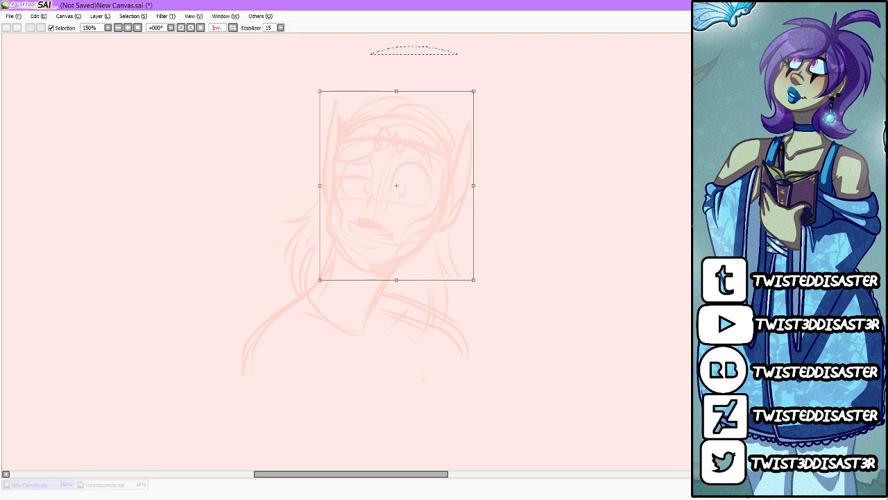
drag(472, 89, 459, 107)
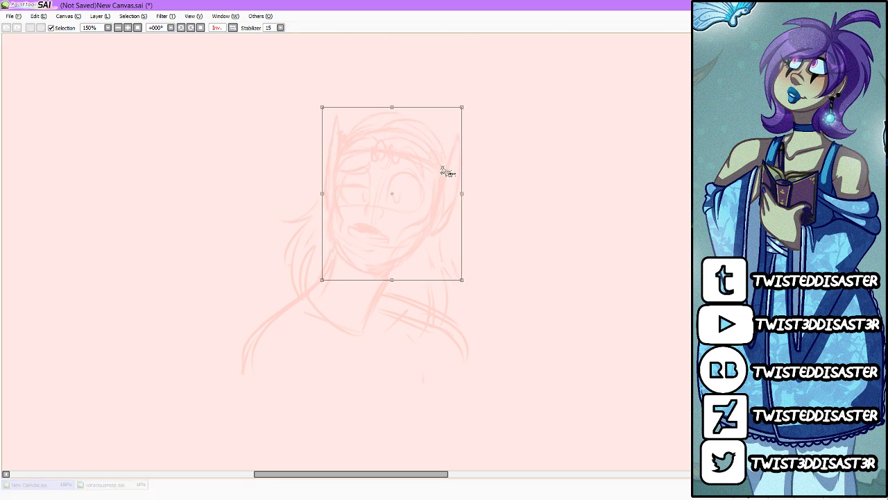
key(Return)
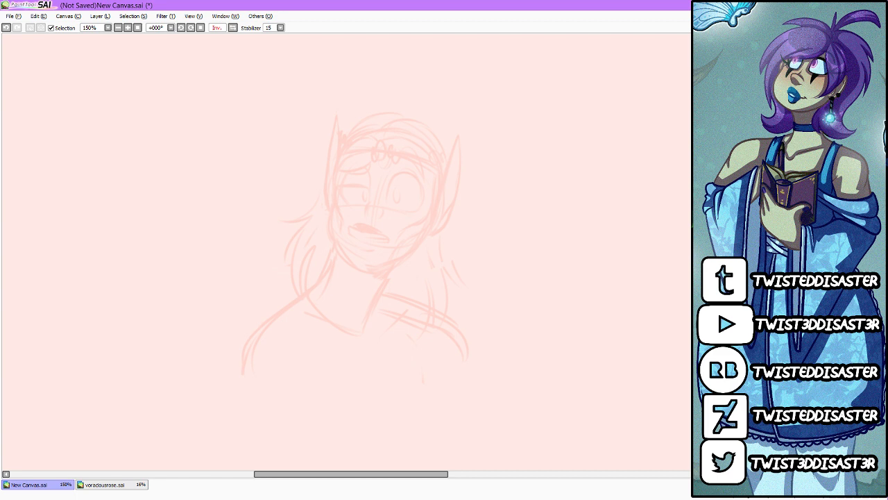
Step: Sketch curved vertical and horizontal guides across the face in a darker color, with a small circle for the nose tip
ctrl+click(348, 173)
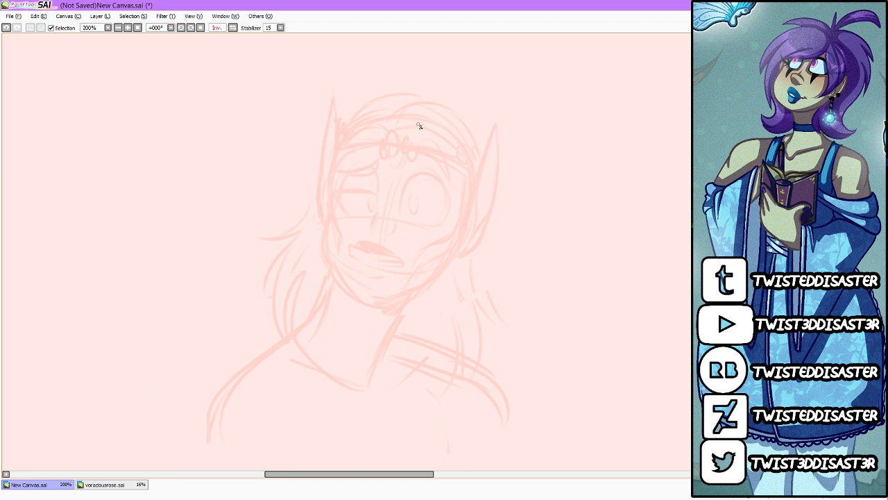
drag(417, 132, 378, 288)
drag(410, 202, 375, 300)
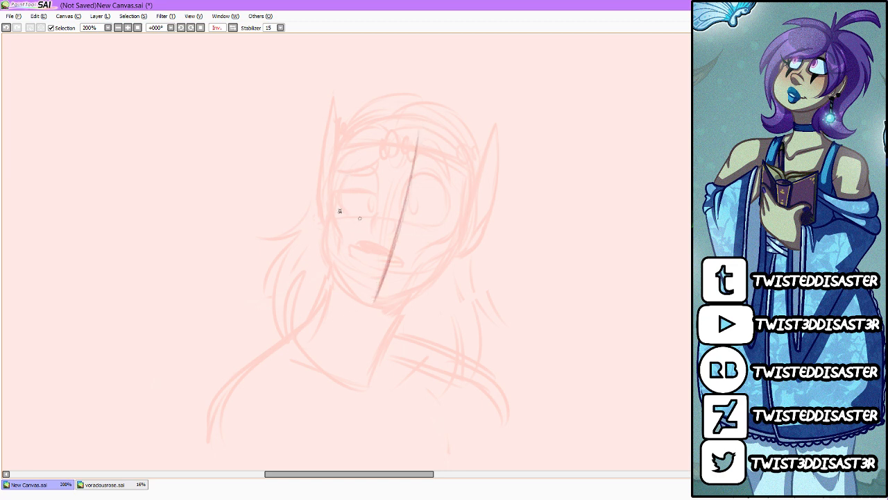
drag(336, 208, 458, 239)
drag(394, 231, 391, 251)
mouse_move(408, 210)
mouse_down()
mouse_move(410, 242)
mouse_move(408, 229)
mouse_move(402, 241)
mouse_move(408, 230)
mouse_move(411, 251)
mouse_move(392, 236)
mouse_up()
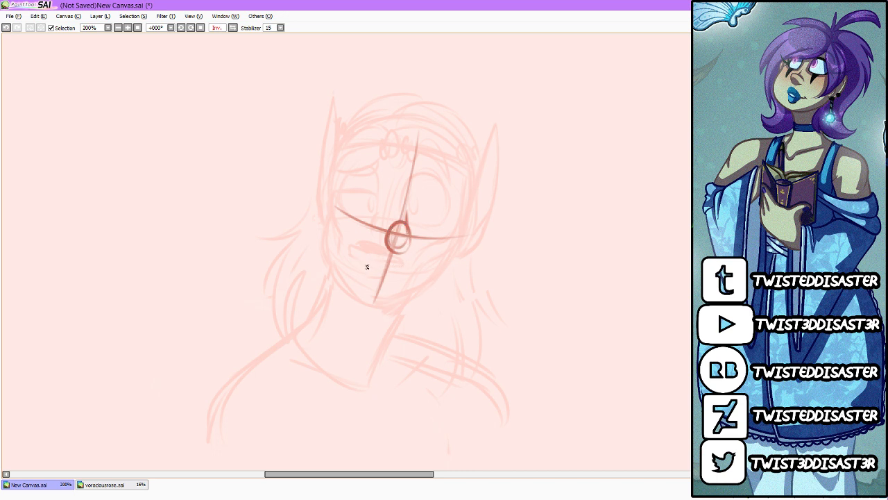
Step: Sketch a downturned mouth line and outline both sides of the face down to the chin
drag(360, 264, 413, 275)
mouse_move(346, 144)
mouse_down()
mouse_move(326, 245)
mouse_move(395, 316)
mouse_move(443, 278)
mouse_move(434, 283)
mouse_up()
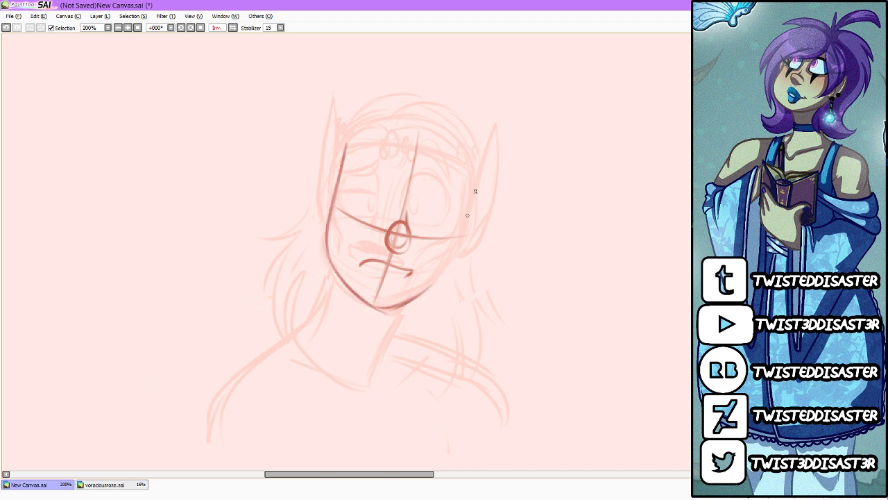
mouse_move(472, 174)
mouse_down()
mouse_move(447, 266)
mouse_move(455, 230)
mouse_move(428, 286)
mouse_move(440, 283)
mouse_move(388, 312)
mouse_up()
Step: Draw the nose bridge above the circle and sketch the rounded sockets and eye shapes on both sides
mouse_move(392, 229)
mouse_down()
mouse_move(413, 193)
mouse_move(410, 242)
mouse_up()
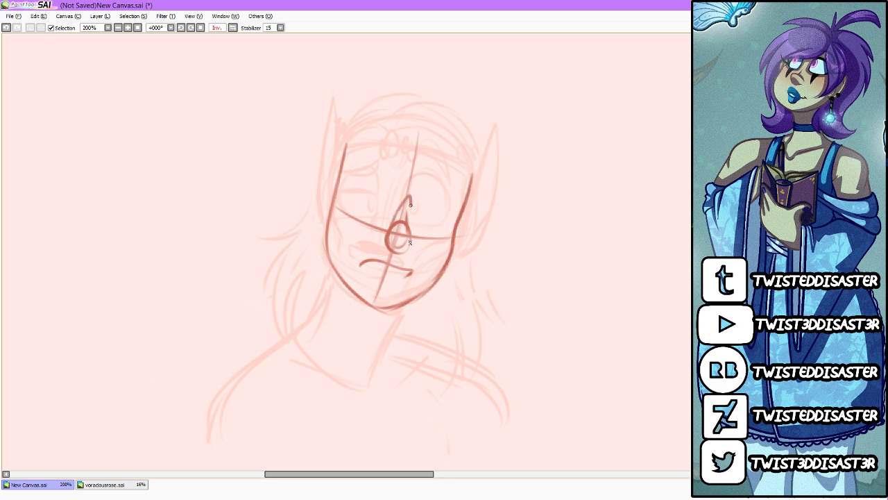
drag(411, 202, 392, 258)
drag(407, 204, 383, 241)
mouse_move(394, 222)
mouse_down()
mouse_move(412, 247)
mouse_move(397, 187)
mouse_move(359, 179)
mouse_move(351, 219)
mouse_move(382, 230)
mouse_move(416, 229)
mouse_move(436, 184)
mouse_move(454, 202)
mouse_up()
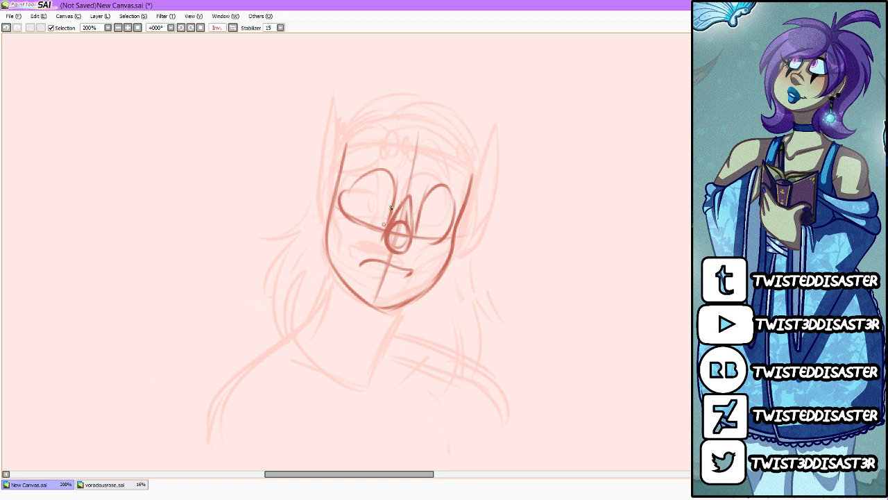
mouse_move(386, 223)
mouse_down()
mouse_move(351, 191)
mouse_move(355, 221)
mouse_up()
mouse_move(415, 230)
mouse_down()
mouse_move(444, 223)
mouse_move(445, 232)
mouse_up()
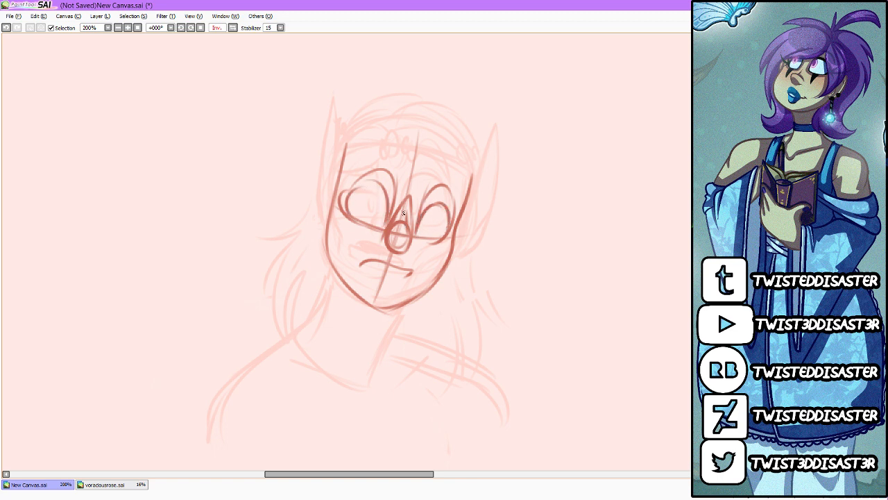
Step: Add a drooping lid to the left eye, irises in both eyes, and arched eyebrows above them
mouse_move(353, 195)
mouse_down()
mouse_move(396, 212)
mouse_move(462, 213)
mouse_move(420, 217)
mouse_move(449, 218)
mouse_up()
drag(361, 201, 373, 210)
drag(423, 229, 426, 212)
mouse_move(354, 177)
mouse_down()
mouse_move(401, 171)
mouse_move(390, 176)
mouse_move(460, 186)
mouse_up()
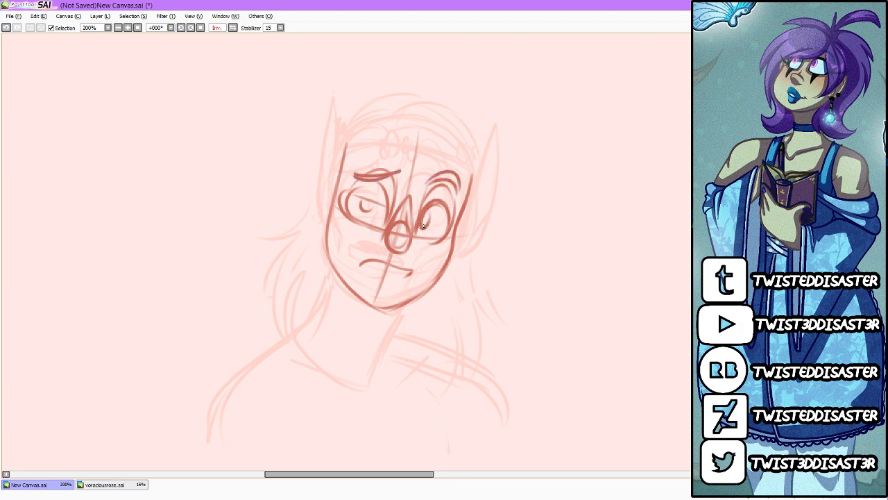
Step: Sketch the headband with an oval gem at its center, plus the hair parting and crown strands above it
mouse_move(425, 144)
mouse_down()
mouse_move(425, 173)
mouse_move(427, 163)
mouse_move(402, 162)
mouse_move(434, 161)
mouse_up()
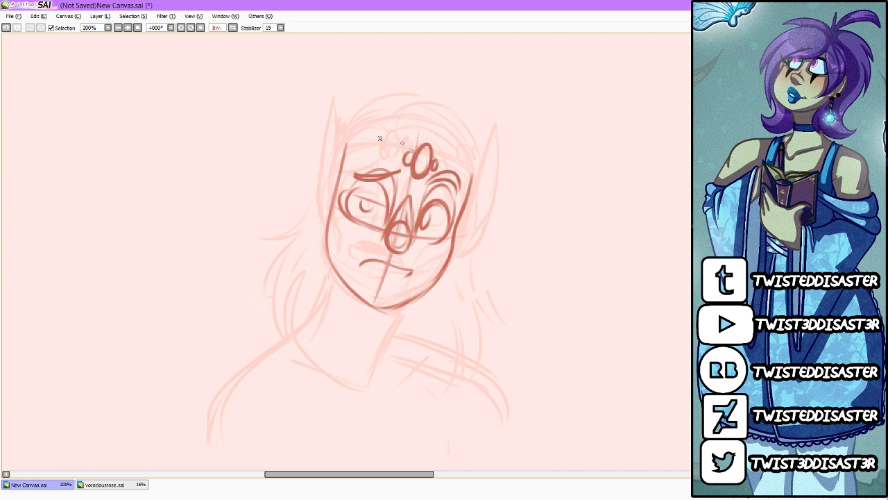
mouse_move(342, 133)
mouse_down()
mouse_move(445, 170)
mouse_move(482, 172)
mouse_up()
drag(436, 136, 423, 93)
drag(366, 142, 423, 101)
mouse_move(338, 131)
mouse_down()
mouse_move(423, 95)
mouse_move(470, 148)
mouse_up()
drag(437, 113, 481, 159)
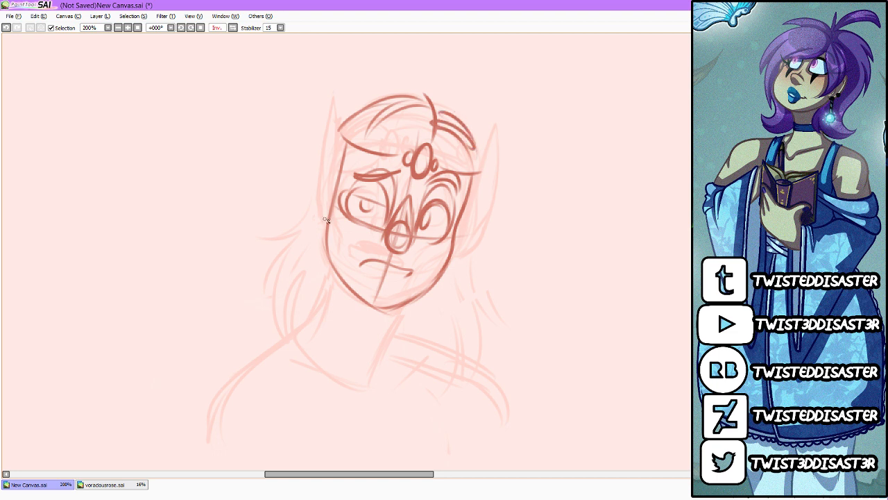
Step: Outline a long pointed ear on each side of the head
mouse_move(313, 157)
mouse_down()
mouse_move(322, 221)
mouse_move(333, 117)
mouse_up()
drag(316, 201, 334, 117)
drag(334, 116, 339, 175)
mouse_move(472, 194)
mouse_down()
mouse_move(498, 154)
mouse_move(483, 208)
mouse_up()
drag(463, 245, 452, 251)
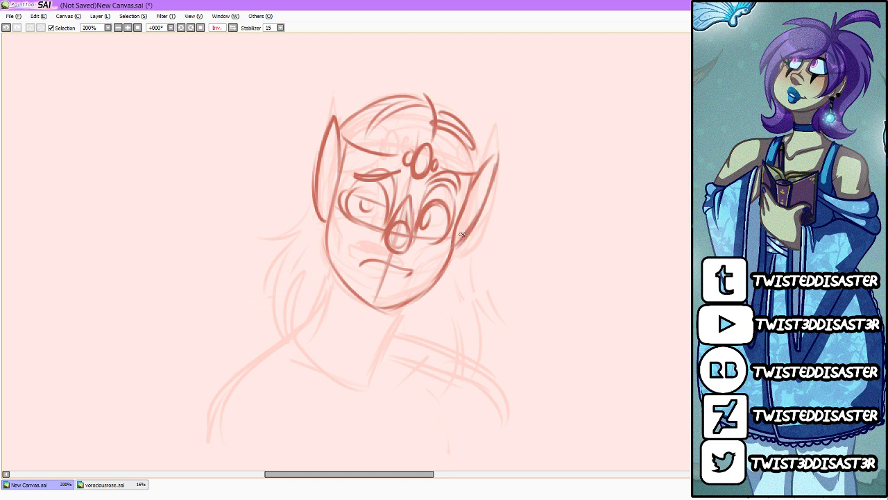
Step: Redraw the neck, both sloping shoulders and the collarbone line over the faint sketch
mouse_move(338, 276)
mouse_down()
mouse_move(320, 310)
mouse_move(337, 275)
mouse_move(303, 331)
mouse_move(228, 388)
mouse_up()
mouse_move(323, 305)
mouse_down()
mouse_move(240, 364)
mouse_move(220, 387)
mouse_move(212, 423)
mouse_up()
mouse_move(407, 306)
mouse_down()
mouse_move(391, 334)
mouse_move(378, 383)
mouse_up()
drag(281, 356, 361, 398)
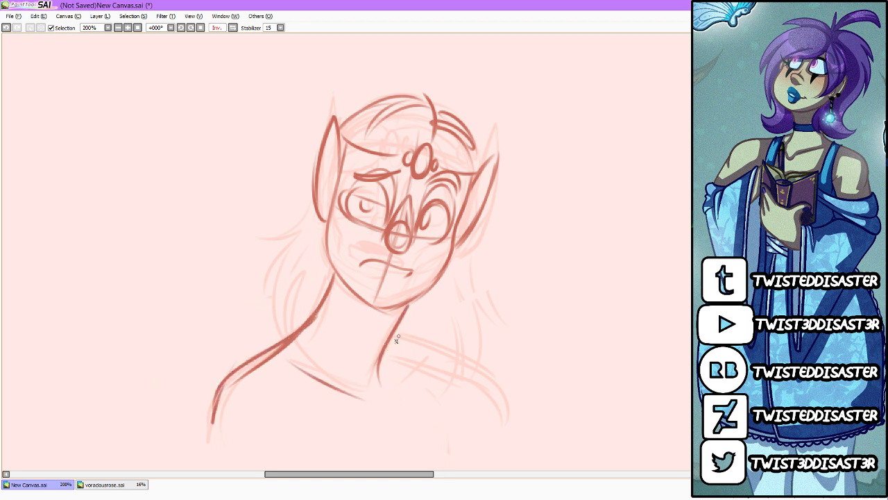
mouse_move(394, 331)
mouse_down()
mouse_move(490, 377)
mouse_move(503, 411)
mouse_up()
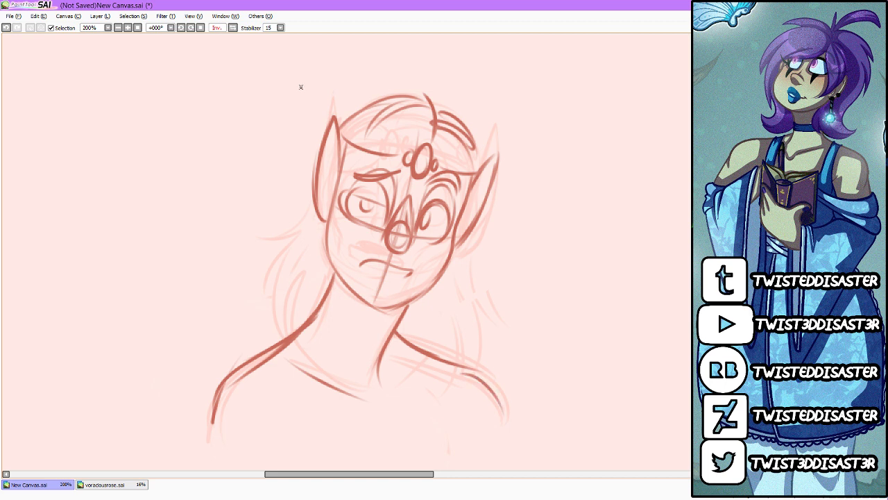
Step: Check the sketch mirrored and draw flicked hair locks falling from the left ear toward the shoulder
click(233, 28)
click(234, 29)
mouse_move(312, 209)
mouse_down()
mouse_move(296, 233)
mouse_move(236, 259)
mouse_move(249, 329)
mouse_up()
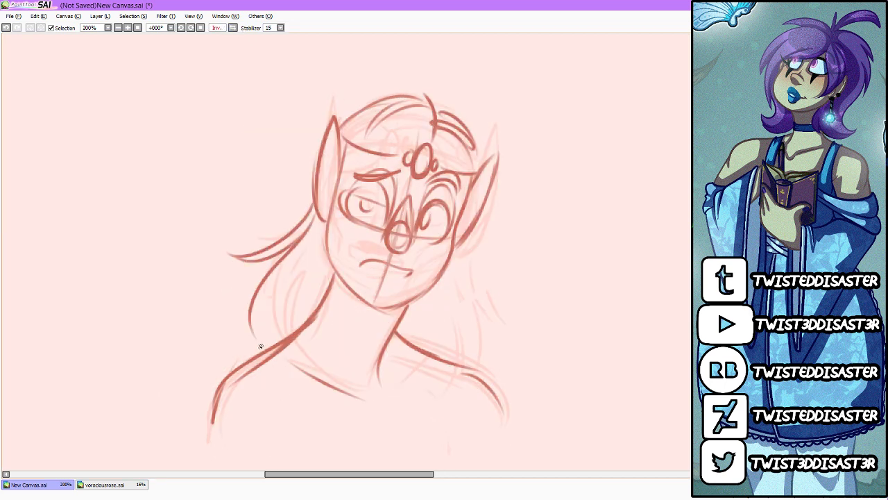
mouse_move(320, 224)
mouse_down()
mouse_move(264, 325)
mouse_move(272, 341)
mouse_up()
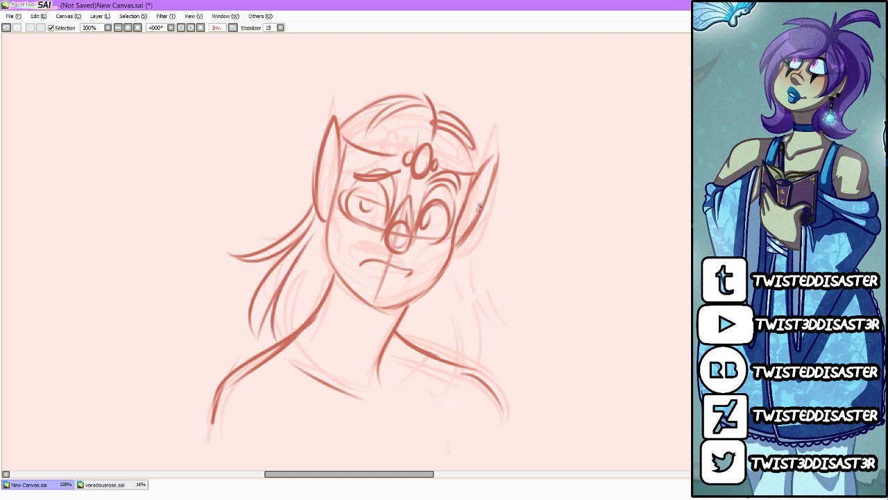
Step: Add round beads along both sides of the headband and sketch long hair locks falling over the right shoulder
mouse_move(424, 145)
mouse_down()
mouse_move(435, 132)
mouse_move(397, 156)
mouse_move(339, 154)
mouse_move(352, 147)
mouse_move(342, 120)
mouse_up()
mouse_move(460, 167)
mouse_down()
mouse_move(467, 174)
mouse_move(465, 159)
mouse_move(478, 161)
mouse_up()
drag(483, 208, 519, 258)
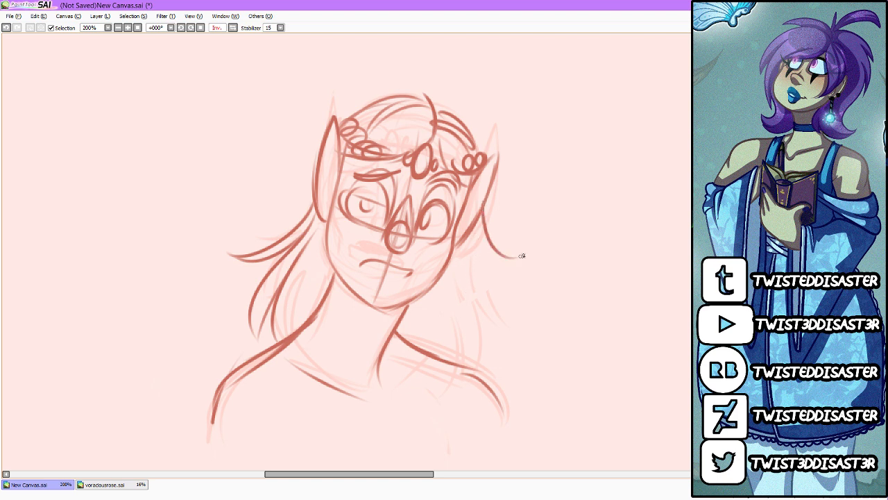
mouse_move(476, 231)
mouse_down()
mouse_move(525, 338)
mouse_move(514, 363)
mouse_up()
drag(491, 300, 487, 377)
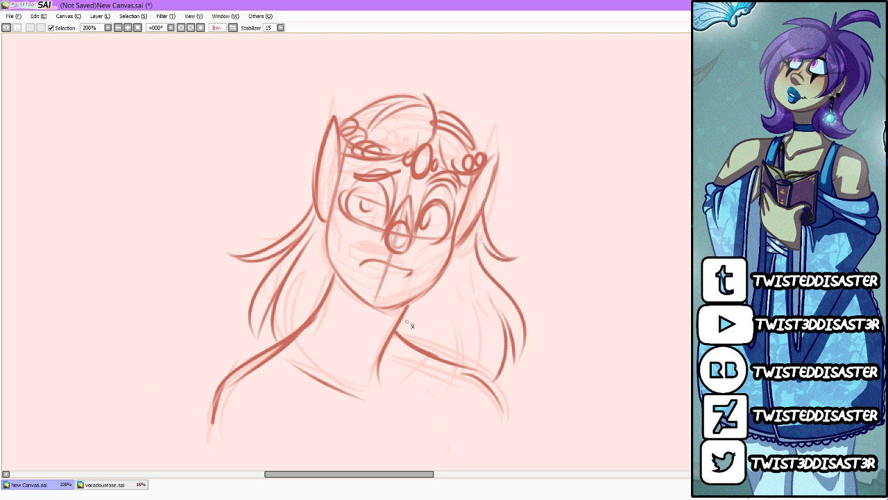
drag(409, 306, 424, 348)
drag(445, 267, 484, 379)
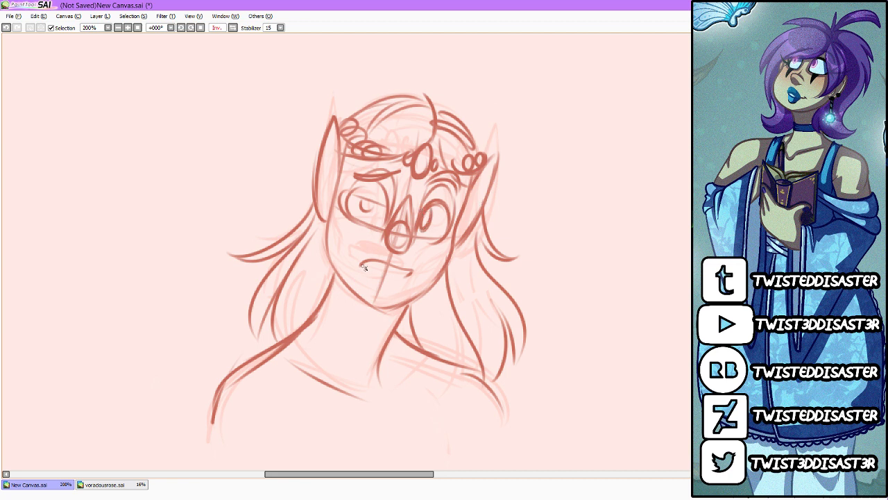
Step: Complete the parted lips, darken the pupils and lid line, and add inner fold lines to both ears
mouse_move(357, 263)
mouse_down()
mouse_move(400, 283)
mouse_move(398, 261)
mouse_move(412, 268)
mouse_up()
mouse_move(361, 203)
mouse_down()
mouse_move(361, 211)
mouse_move(394, 197)
mouse_up()
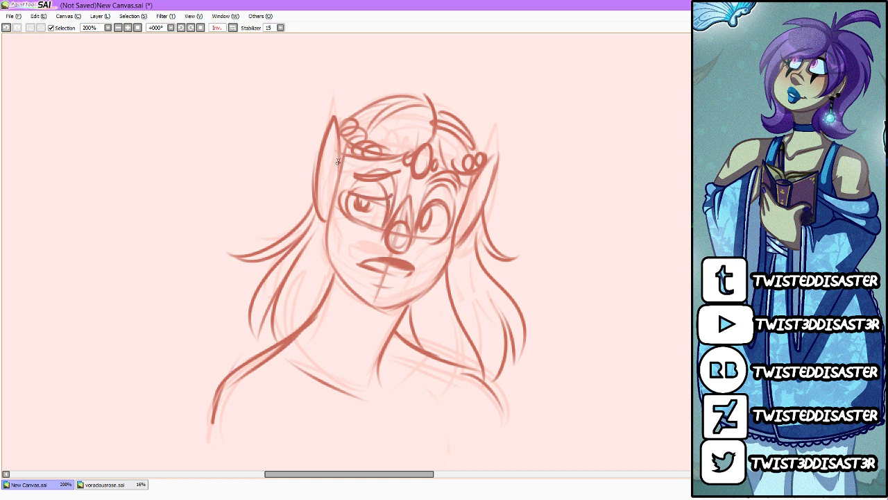
mouse_move(338, 156)
mouse_down()
mouse_move(328, 211)
mouse_move(317, 202)
mouse_up()
mouse_move(476, 182)
mouse_down()
mouse_move(455, 234)
mouse_move(478, 205)
mouse_move(460, 224)
mouse_up()
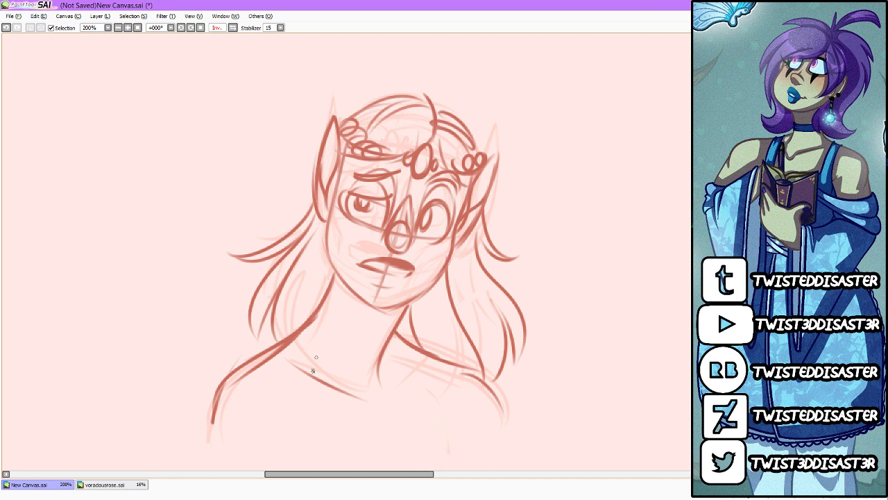
Step: Sketch a long necklace with an oval pendant and a curved neckline running between the shoulders
drag(286, 347, 399, 440)
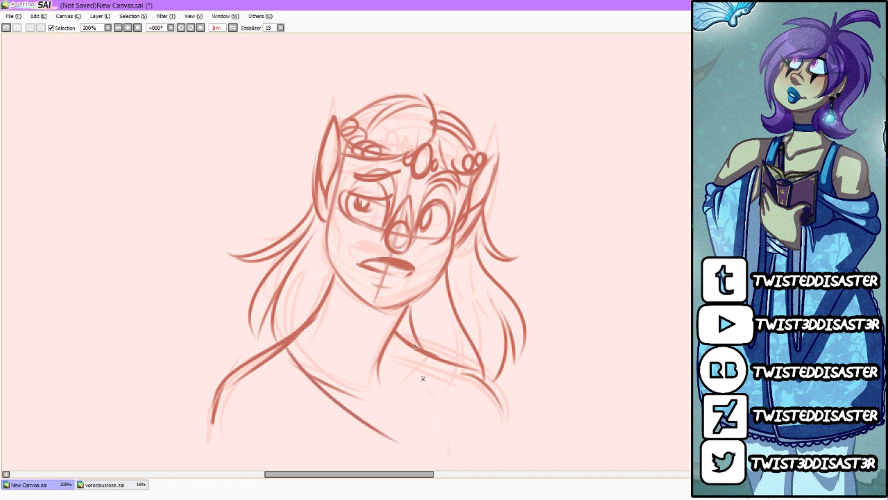
mouse_move(418, 345)
mouse_down()
mouse_move(415, 444)
mouse_move(401, 458)
mouse_move(419, 444)
mouse_move(398, 463)
mouse_move(420, 447)
mouse_up()
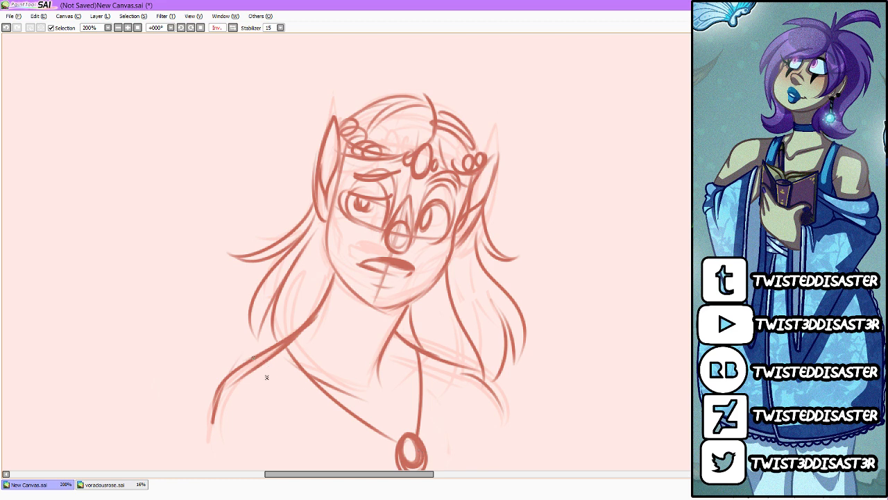
mouse_move(256, 361)
mouse_down()
mouse_move(385, 406)
mouse_move(344, 409)
mouse_move(464, 381)
mouse_move(456, 385)
mouse_move(471, 372)
mouse_up()
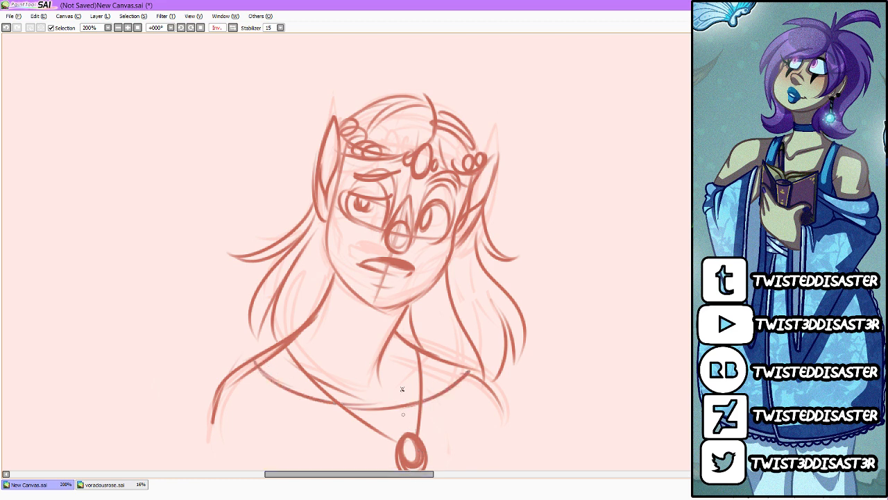
Step: Add contour lines along the cheeks on both sides of the face and undo the last stroke around the eyes
drag(350, 157, 339, 201)
mouse_move(351, 155)
mouse_down()
mouse_move(337, 227)
mouse_move(341, 262)
mouse_up()
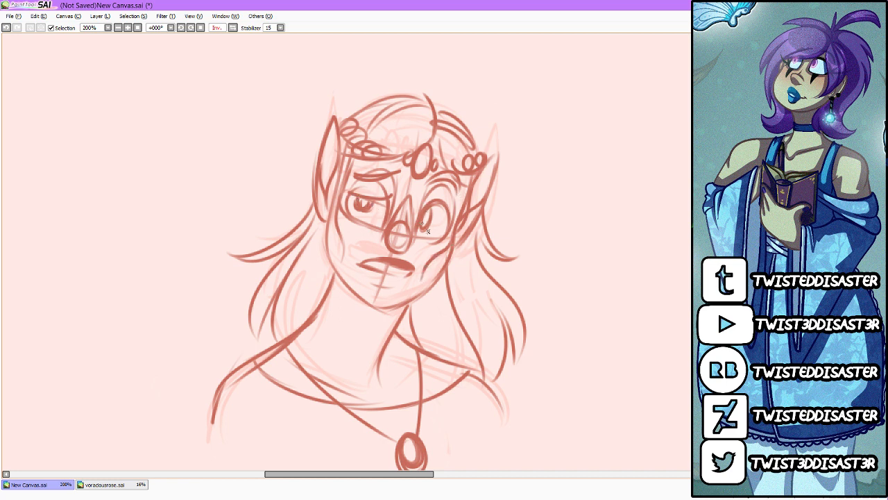
drag(362, 203, 387, 222)
key(ctrl+z)
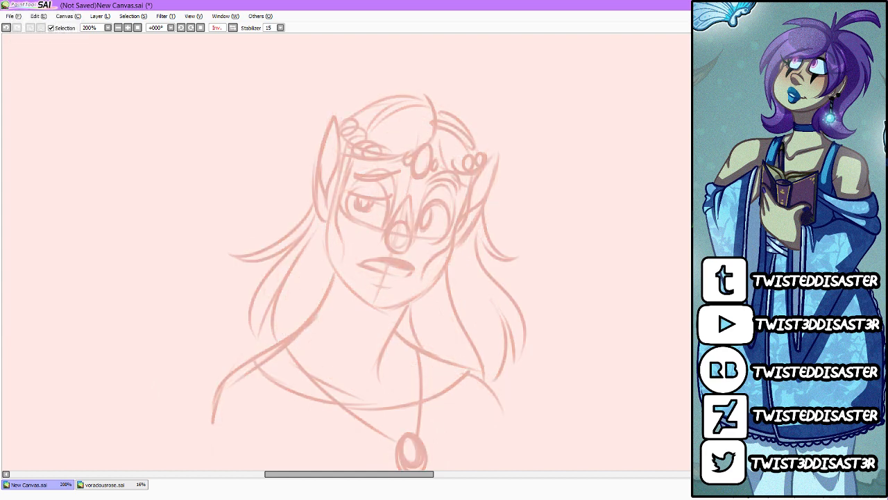
Step: Mirror the view and build up fuller hair over the crown with curved strands on both sides of the parting
click(233, 28)
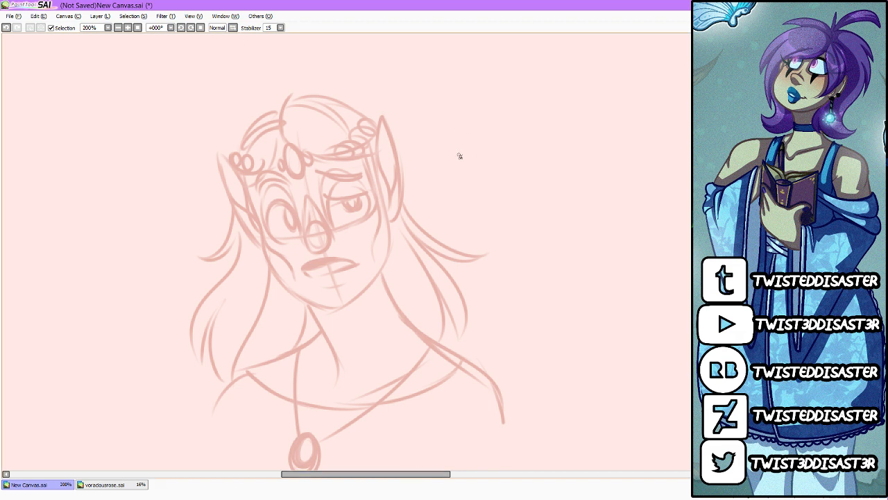
mouse_move(279, 116)
mouse_down()
mouse_move(255, 122)
mouse_move(232, 153)
mouse_up()
mouse_move(230, 154)
mouse_down()
mouse_move(272, 107)
mouse_move(236, 129)
mouse_move(286, 97)
mouse_up()
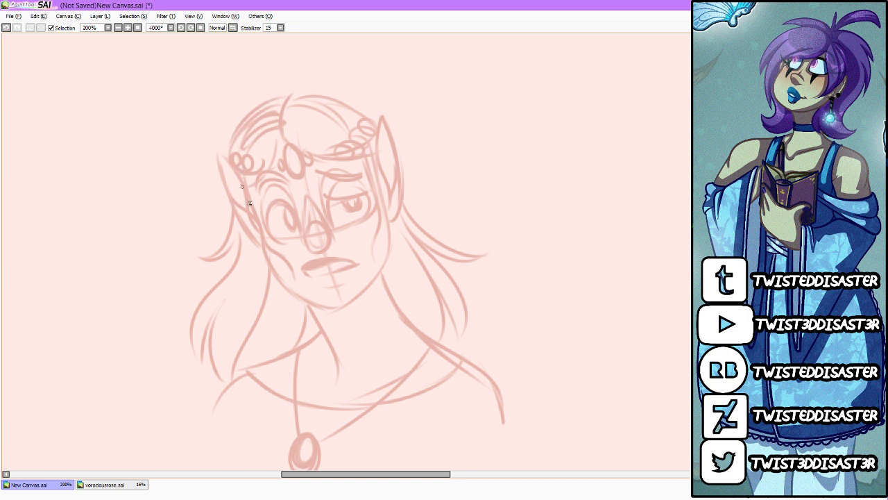
mouse_move(238, 166)
mouse_down()
mouse_move(235, 138)
mouse_move(283, 86)
mouse_up()
drag(250, 110, 299, 91)
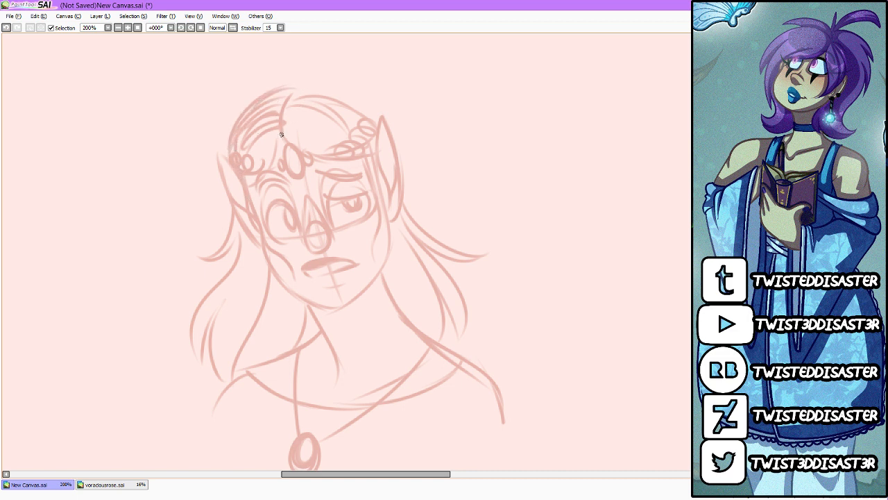
mouse_move(281, 131)
mouse_down()
mouse_move(306, 73)
mouse_move(350, 82)
mouse_up()
drag(290, 86, 229, 151)
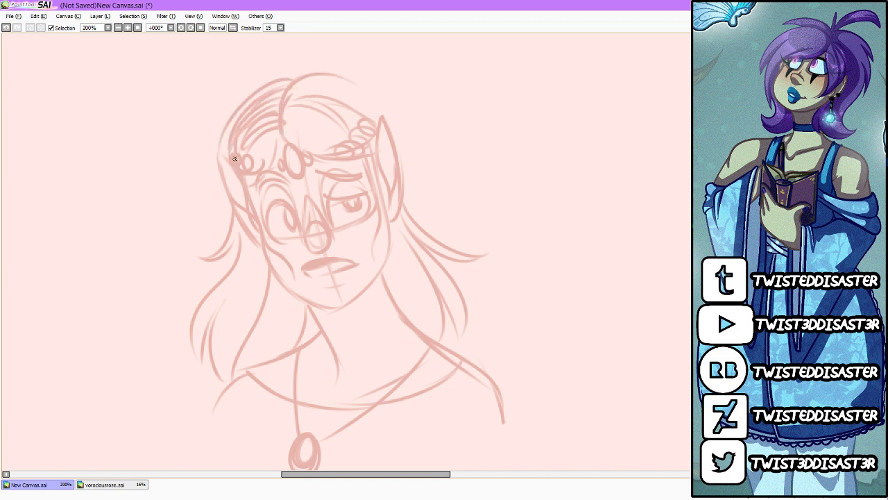
Step: Extend the outer hair line from the crown behind the right ear to the flicked lock, undoing the surplus strokes
mouse_move(323, 75)
mouse_down()
mouse_move(373, 82)
mouse_move(415, 154)
mouse_move(418, 200)
mouse_move(438, 232)
mouse_move(479, 250)
mouse_up()
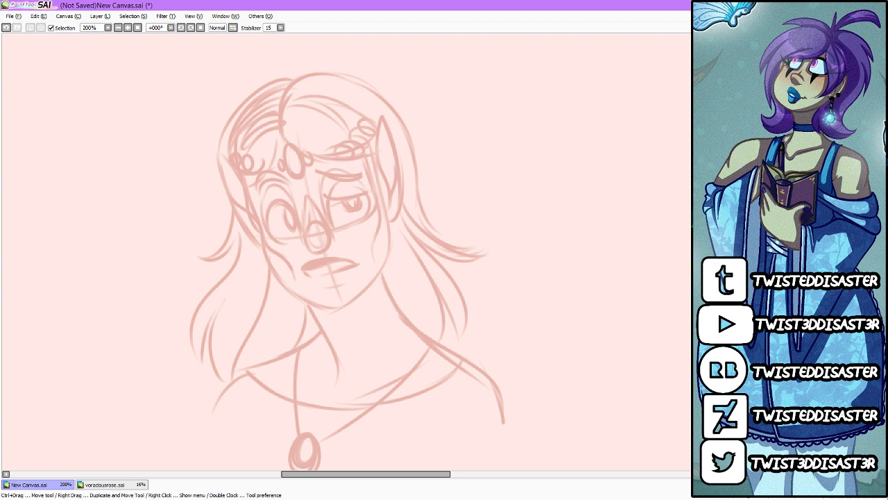
key(ctrl+z)
key(ctrl+z)
key(ctrl+z)
key(ctrl+z)
key(ctrl+z)
key(ctrl+z)
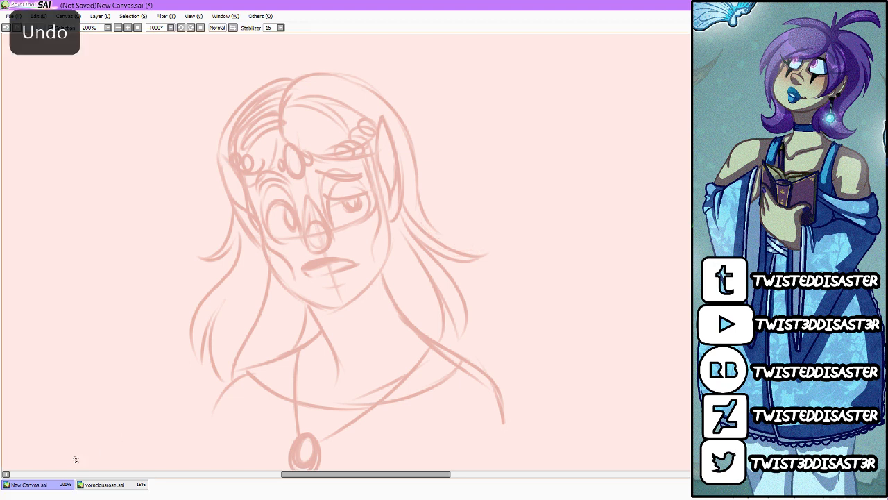
Step: Undo the fuller outer hair strokes over the crown and along both sides of the head
key(ctrl+z)
key(ctrl+z)
key(ctrl+z)
key(ctrl+z)
key(ctrl+z)
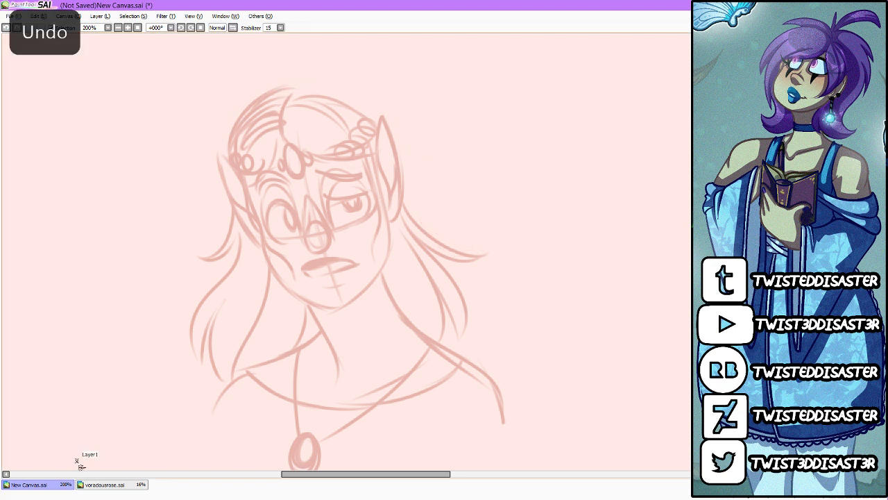
key(ctrl+z)
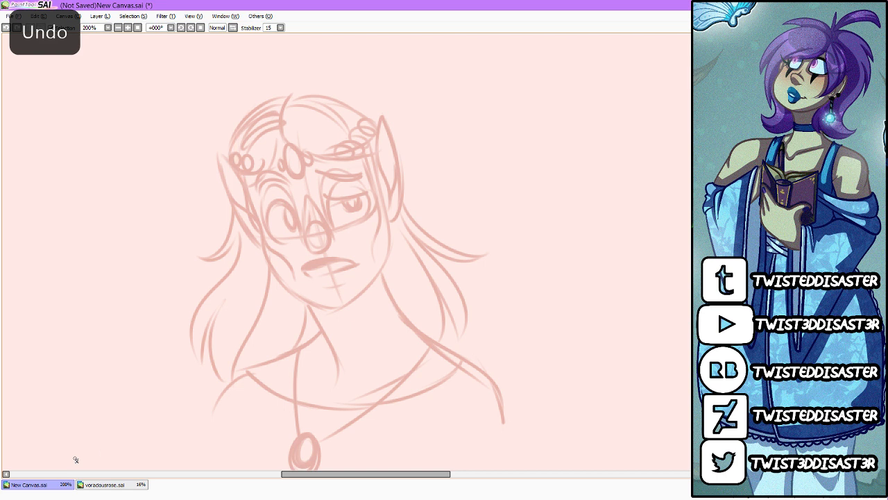
Step: Resketch the crown closer to the skull and run the outer hair line past the right ear to the flicked lock
drag(314, 161, 363, 164)
mouse_move(235, 154)
mouse_down()
mouse_move(307, 94)
mouse_move(357, 113)
mouse_up()
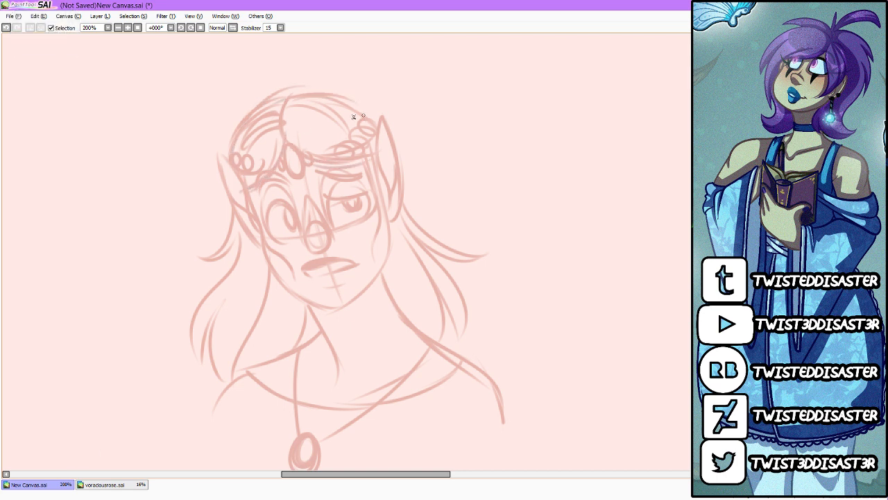
drag(267, 108, 367, 120)
drag(290, 91, 370, 119)
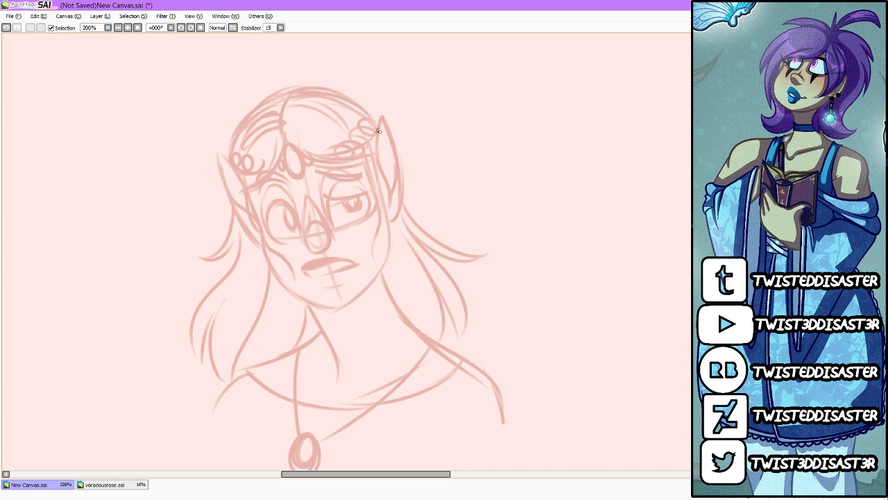
mouse_move(341, 93)
mouse_down()
mouse_move(386, 126)
mouse_move(388, 142)
mouse_up()
mouse_move(357, 96)
mouse_down()
mouse_move(402, 143)
mouse_move(419, 212)
mouse_move(481, 251)
mouse_up()
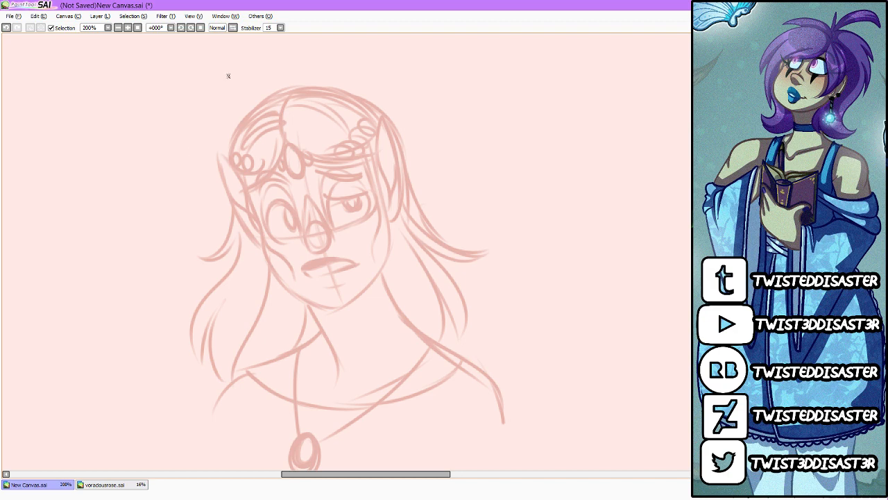
Step: Ink the upper hair parting in dark reddish brown with two short strands curving off its right side
scroll(228, 76, up, 3)
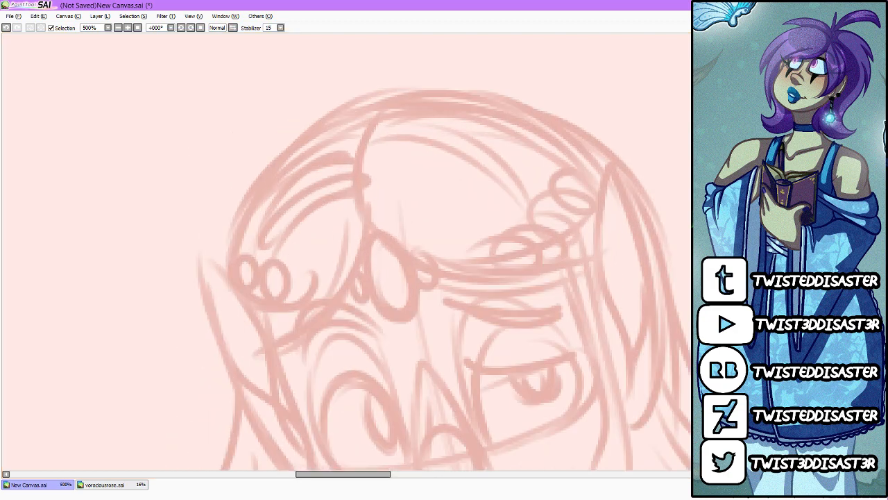
scroll(597, 168, down, 1)
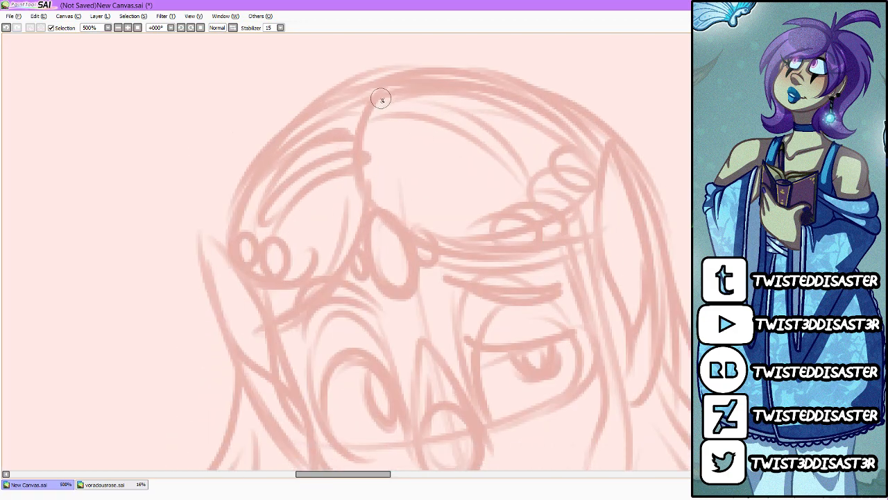
drag(397, 75, 377, 202)
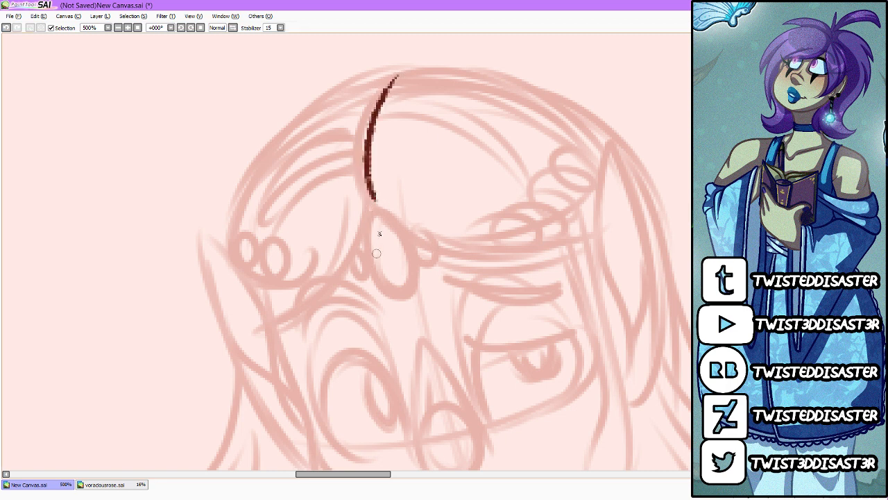
key(ctrl+z)
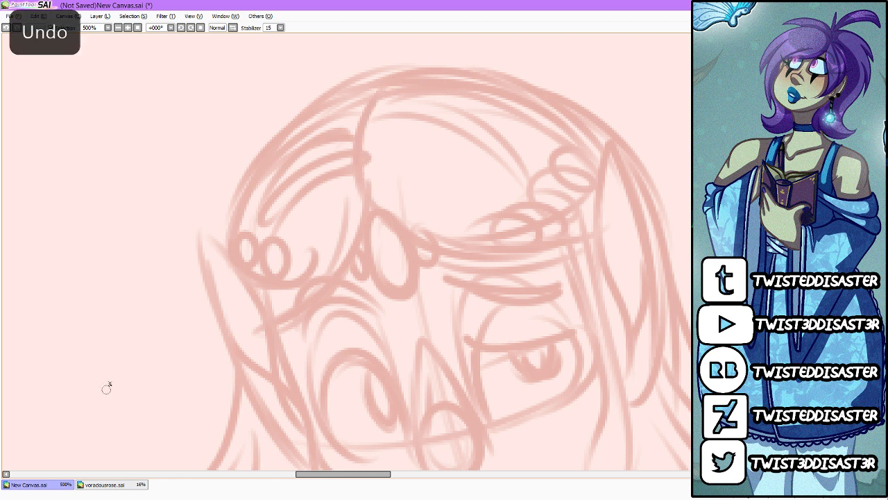
mouse_move(395, 78)
mouse_down()
mouse_move(363, 111)
mouse_move(476, 127)
mouse_up()
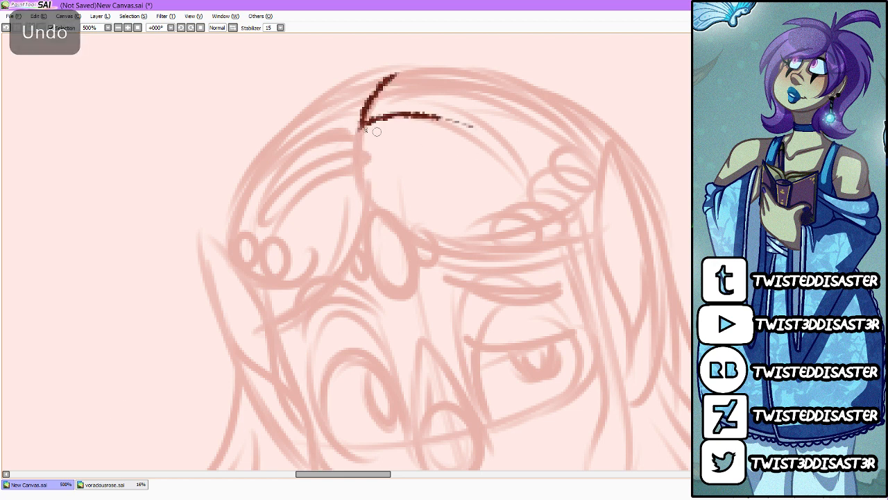
mouse_move(361, 125)
mouse_down()
mouse_move(365, 183)
mouse_move(476, 187)
mouse_up()
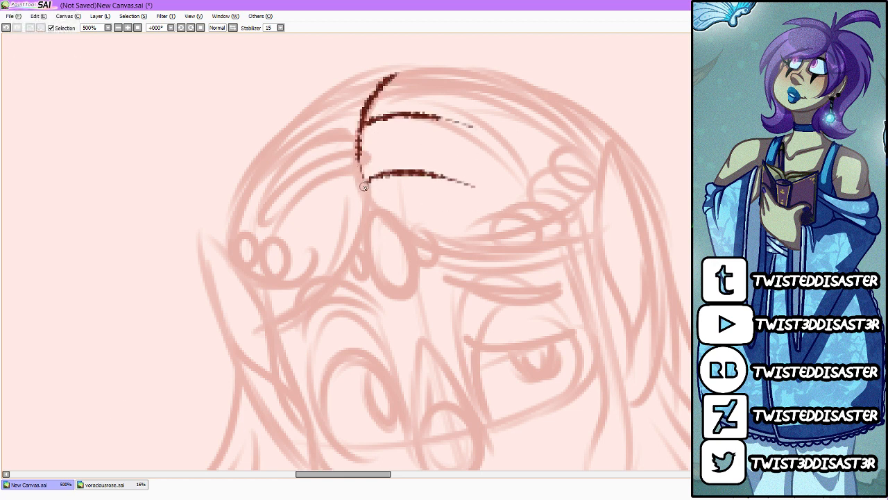
Step: Ink the front hairlines sweeping from the parting across both sides of the forehead, keeping a single line on the left
mouse_move(365, 184)
mouse_down()
mouse_move(429, 254)
mouse_move(575, 251)
mouse_up()
drag(447, 259, 601, 233)
mouse_move(369, 203)
mouse_down()
mouse_move(372, 229)
mouse_move(263, 325)
mouse_up()
drag(372, 223, 269, 336)
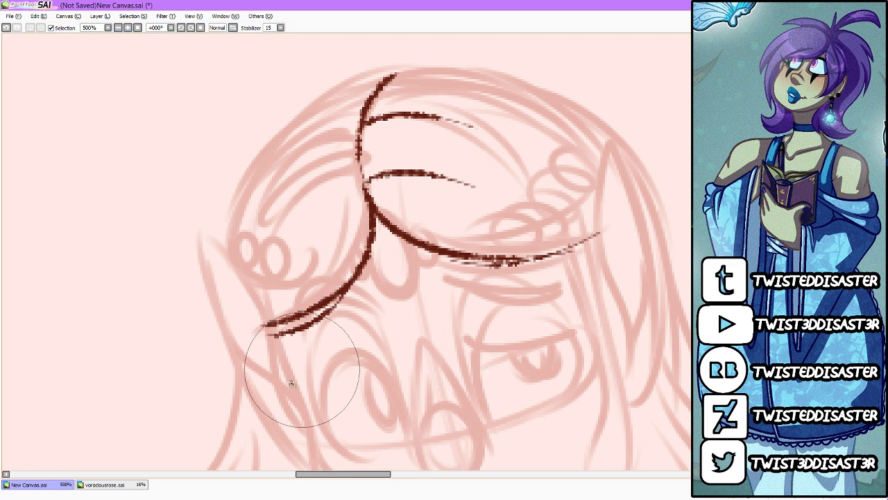
key(ctrl+z)
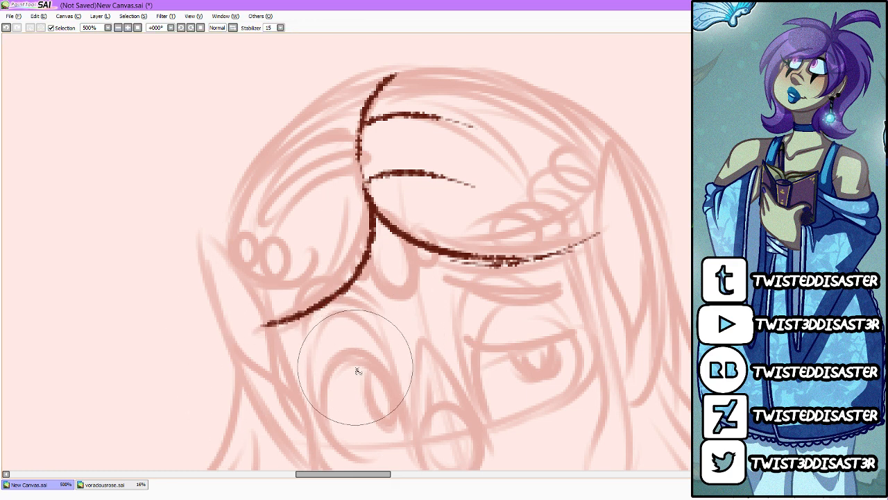
Step: Ink a strand left of the parting and the crown's outer contour on both sides, redrawing the right curve closer to the head
scroll(358, 361, down, 1)
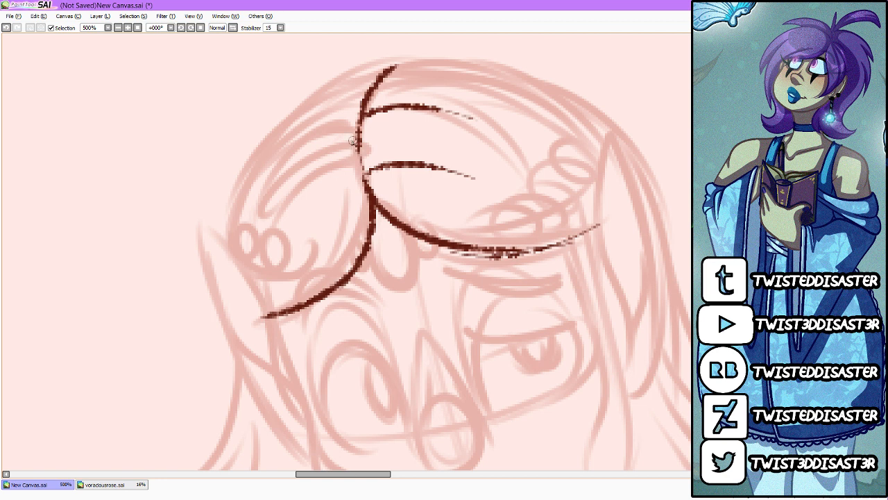
drag(357, 139, 273, 222)
drag(393, 62, 226, 258)
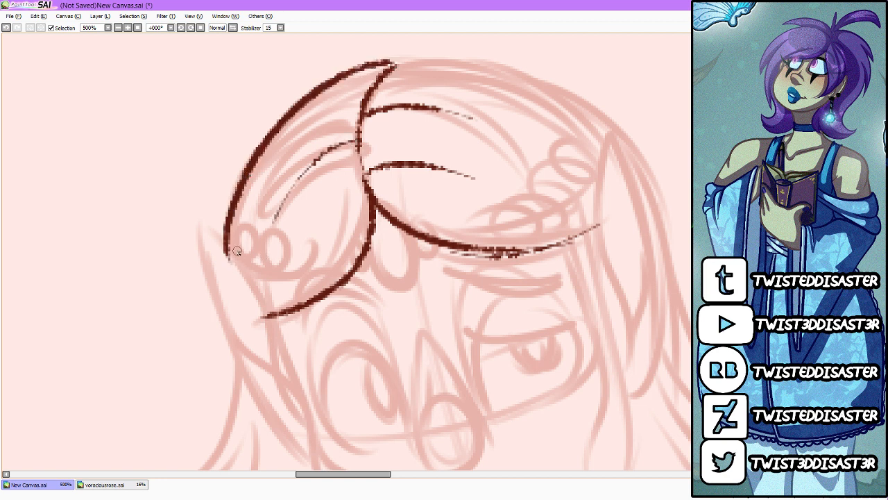
mouse_move(394, 65)
mouse_down()
mouse_move(519, 57)
mouse_move(596, 118)
mouse_move(564, 69)
mouse_move(639, 156)
mouse_up()
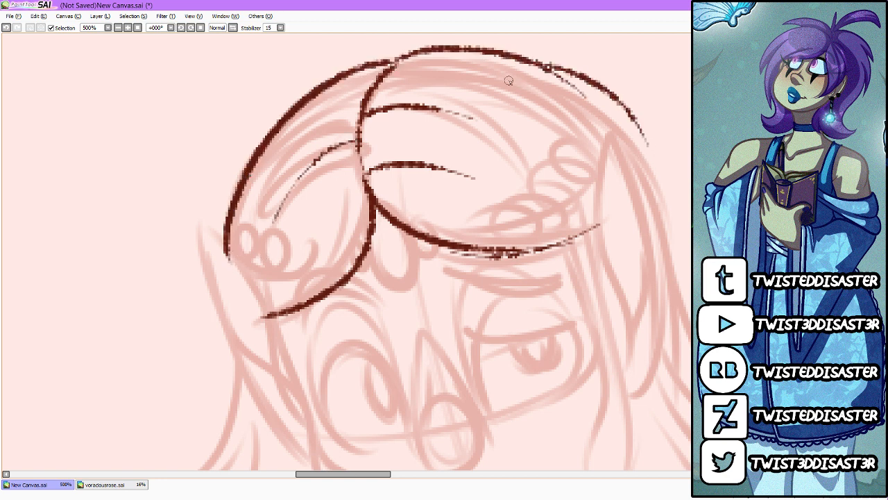
key(ctrl+z)
mouse_move(395, 64)
mouse_down()
mouse_move(617, 132)
mouse_move(567, 116)
mouse_move(635, 187)
mouse_up()
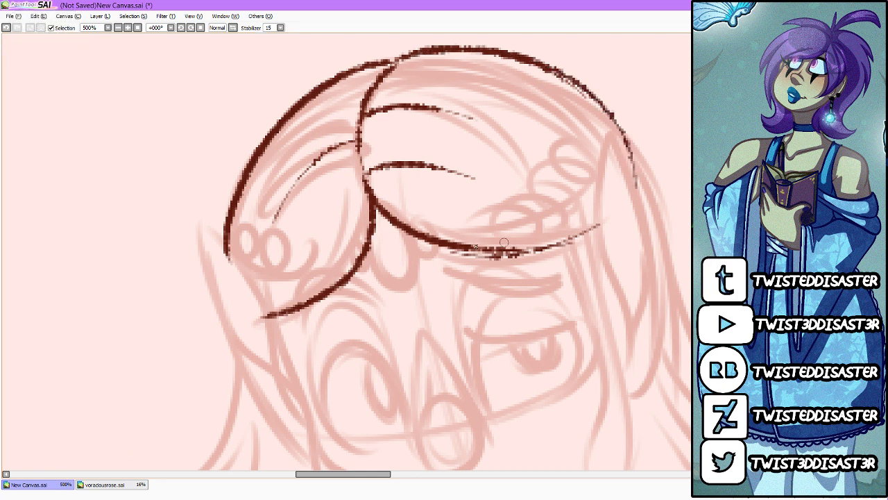
Step: Ink the lower edges of both hair sections and line them with small braid-like loops
drag(342, 278, 226, 207)
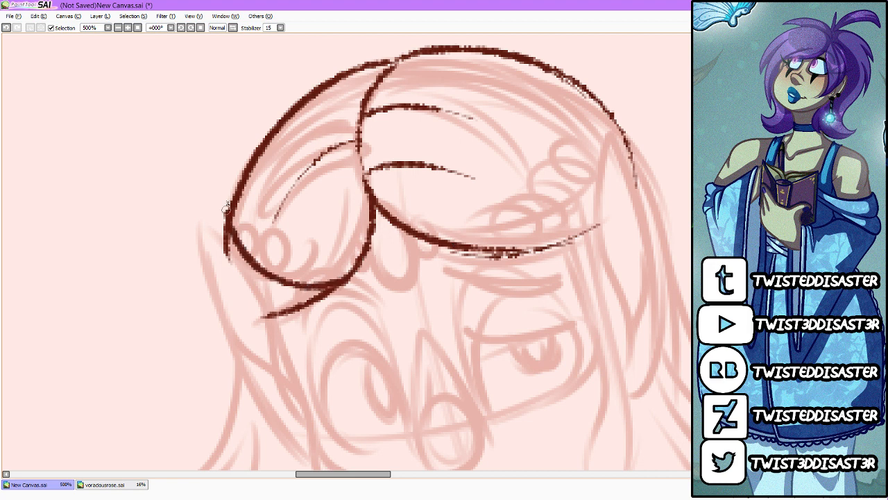
mouse_move(561, 226)
mouse_down()
mouse_move(543, 206)
mouse_move(577, 215)
mouse_move(632, 124)
mouse_up()
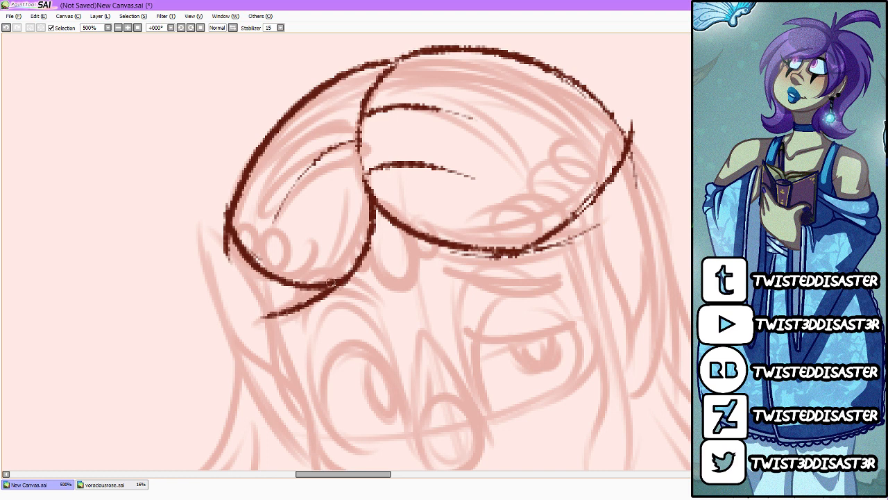
mouse_move(334, 280)
mouse_down()
mouse_move(318, 267)
mouse_move(300, 281)
mouse_move(320, 290)
mouse_move(330, 284)
mouse_move(285, 290)
mouse_move(302, 278)
mouse_move(283, 259)
mouse_move(263, 267)
mouse_move(282, 288)
mouse_move(254, 282)
mouse_move(258, 242)
mouse_move(238, 240)
mouse_move(246, 266)
mouse_move(234, 257)
mouse_move(234, 236)
mouse_move(243, 239)
mouse_move(230, 212)
mouse_move(227, 249)
mouse_move(227, 203)
mouse_up()
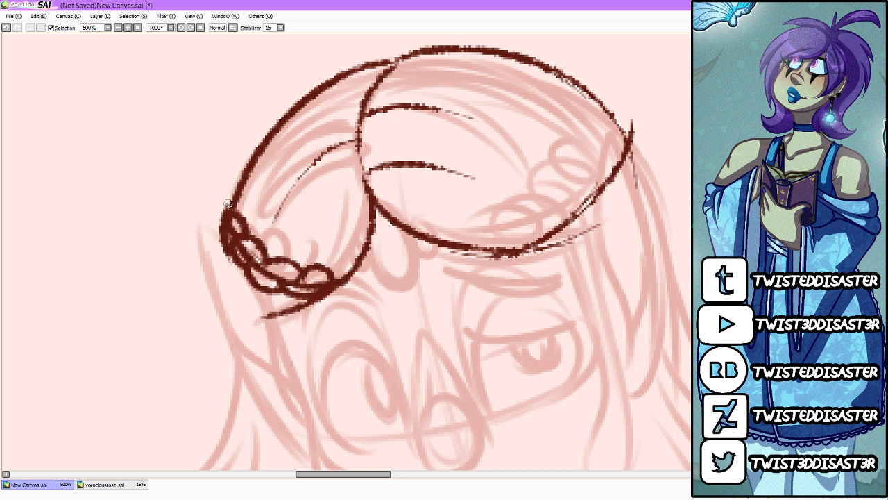
mouse_move(522, 247)
mouse_down()
mouse_move(544, 215)
mouse_move(526, 252)
mouse_move(573, 220)
mouse_move(551, 213)
mouse_move(565, 199)
mouse_move(597, 185)
mouse_move(576, 223)
mouse_move(609, 192)
mouse_move(608, 170)
mouse_move(596, 181)
mouse_move(630, 142)
mouse_move(613, 186)
mouse_move(634, 149)
mouse_move(633, 126)
mouse_move(634, 164)
mouse_up()
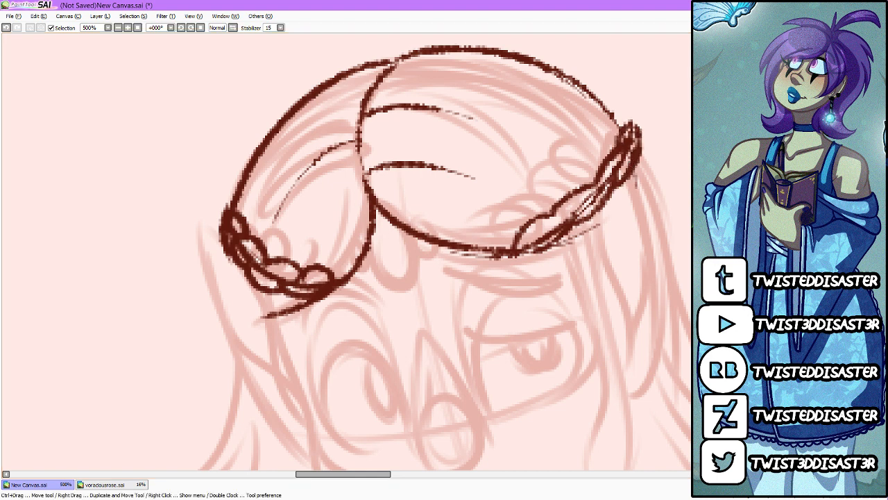
Step: Ink the face contour from the left temple and the right cheek down to a joined, pointed chin
scroll(421, 251, down, 3)
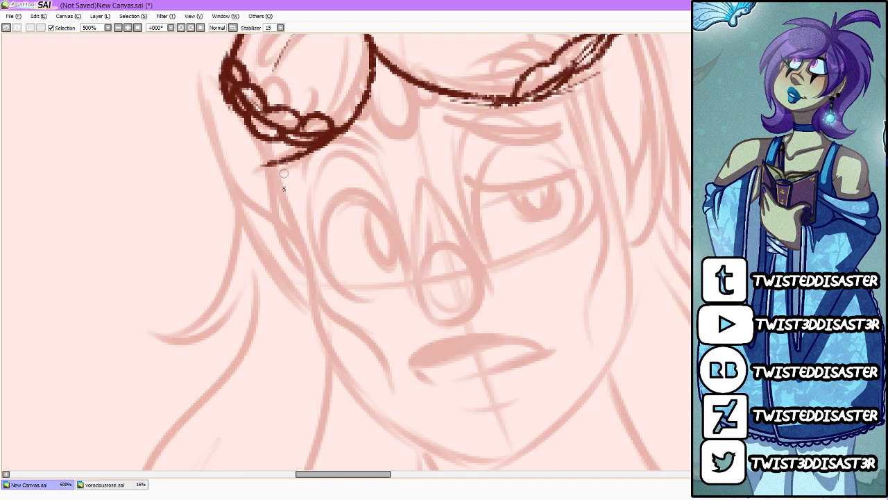
mouse_move(273, 164)
mouse_down()
mouse_move(297, 225)
mouse_move(312, 324)
mouse_move(311, 299)
mouse_move(399, 426)
mouse_move(479, 466)
mouse_up()
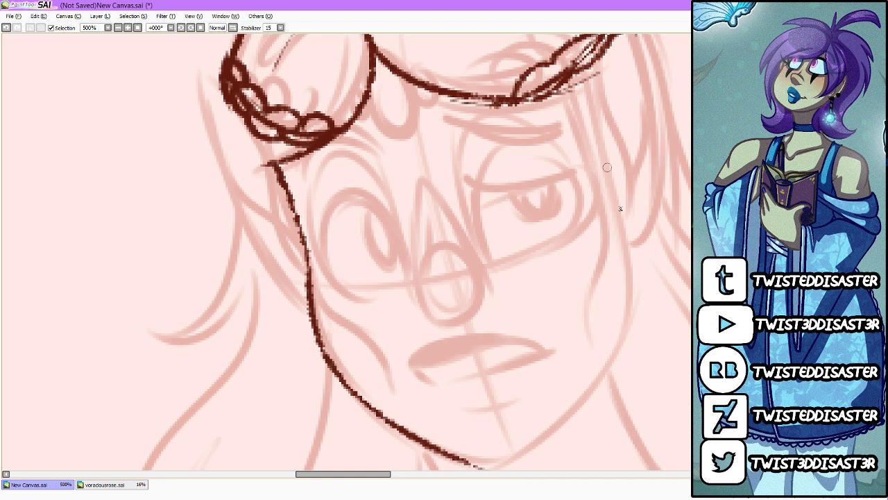
mouse_move(611, 174)
mouse_down()
mouse_move(630, 278)
mouse_move(629, 238)
mouse_move(620, 347)
mouse_move(549, 430)
mouse_up()
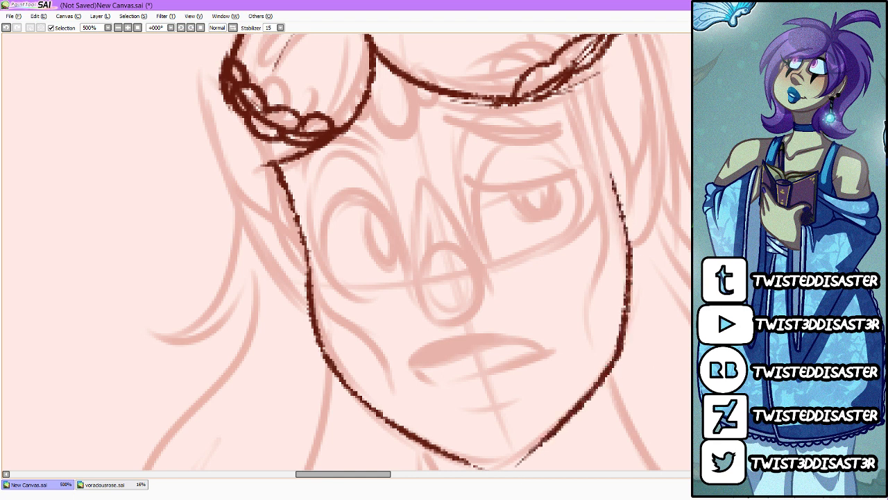
scroll(541, 402, down, 2)
drag(477, 403, 548, 368)
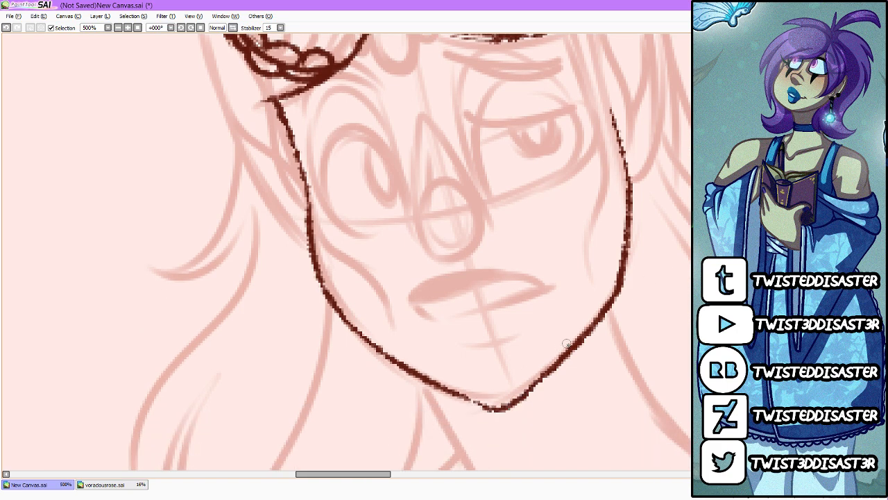
Step: Redraw the right cheek and jaw line further inward and erase the old outer line down to the chin
scroll(569, 344, down, 4)
scroll(570, 345, up, 2)
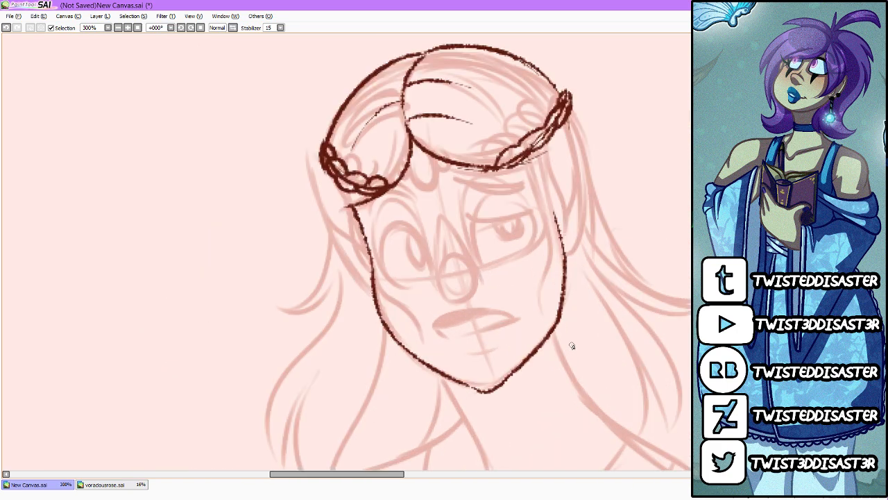
mouse_move(555, 227)
mouse_down()
mouse_move(557, 316)
mouse_move(556, 256)
mouse_move(550, 316)
mouse_move(559, 296)
mouse_move(502, 381)
mouse_up()
drag(540, 333, 486, 393)
key(e)
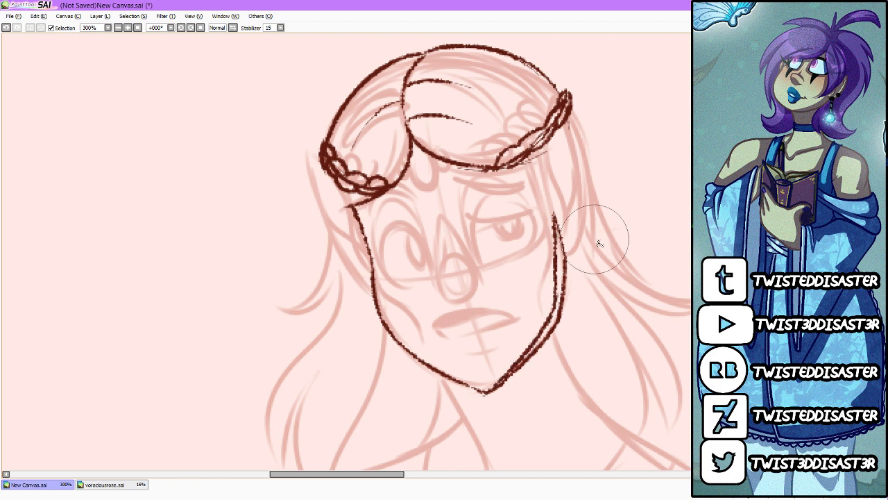
mouse_move(595, 239)
mouse_down()
mouse_move(585, 337)
mouse_move(521, 418)
mouse_up()
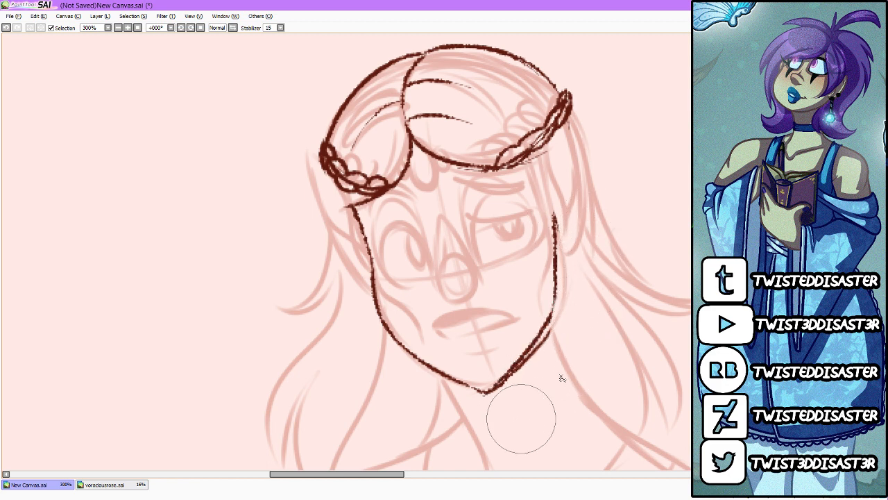
mouse_move(590, 334)
mouse_down()
mouse_move(516, 436)
mouse_move(507, 425)
mouse_up()
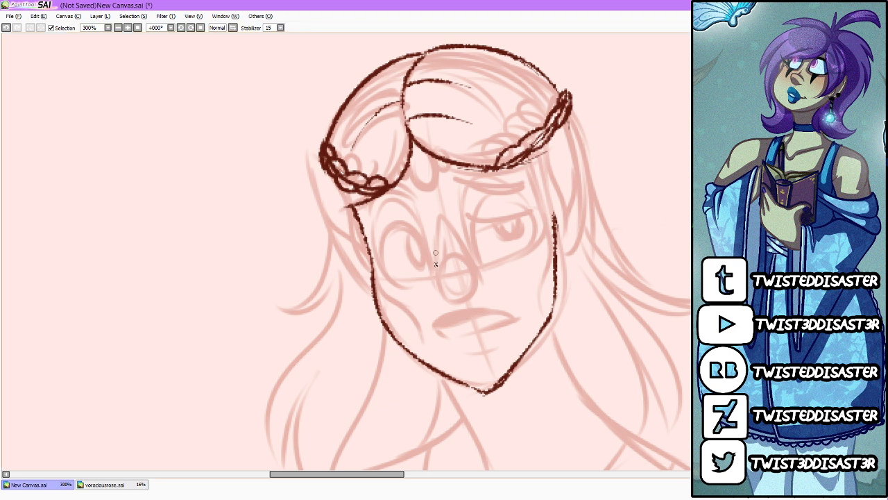
Step: Ink both sides of the nose and a slanted, closed mouth shape, undoing the unsuitable mouth strokes
mouse_move(435, 243)
mouse_down()
mouse_move(433, 290)
mouse_move(445, 304)
mouse_move(472, 292)
mouse_move(479, 275)
mouse_up()
drag(448, 340, 512, 317)
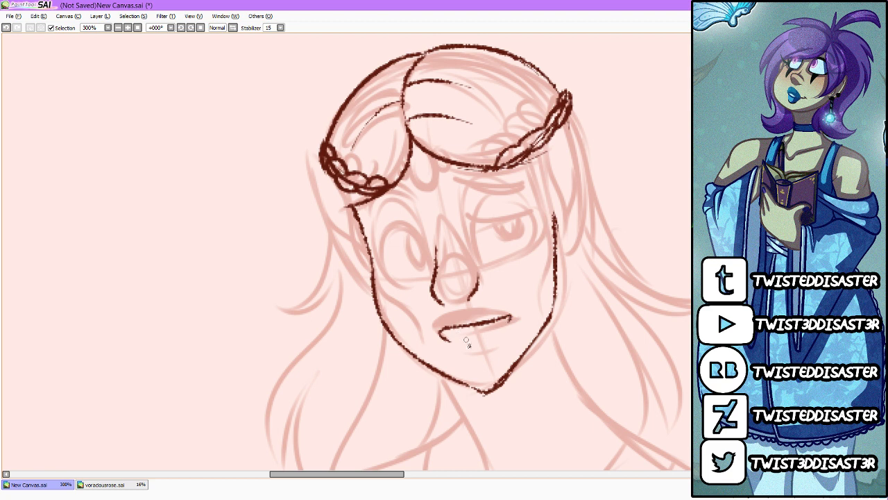
key(ctrl+z)
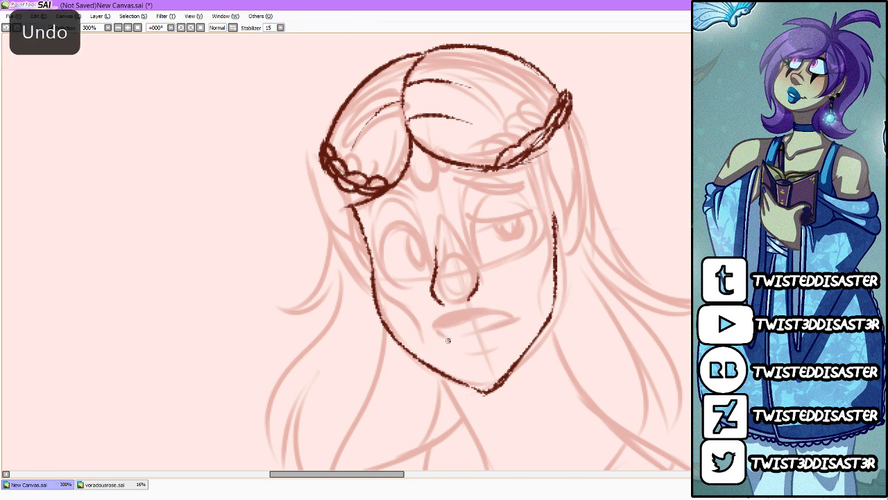
drag(449, 340, 511, 329)
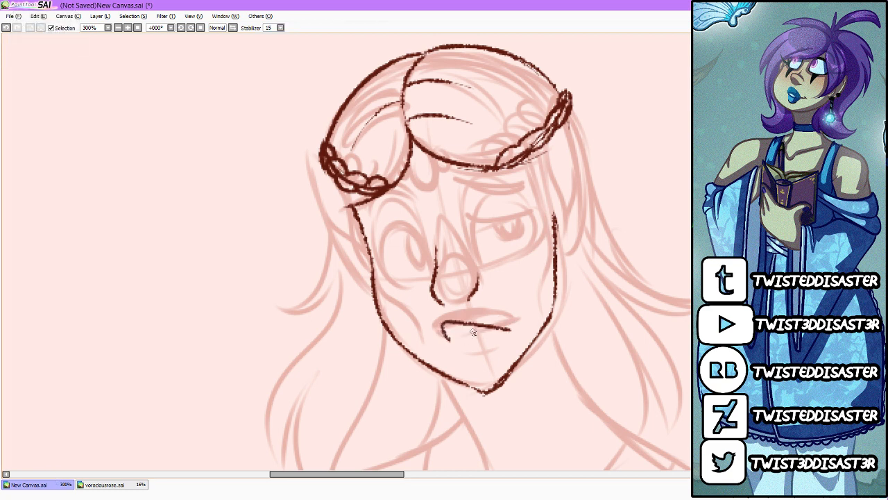
key(ctrl+z)
mouse_move(438, 337)
mouse_down()
mouse_move(458, 320)
mouse_move(510, 313)
mouse_move(510, 327)
mouse_move(437, 334)
mouse_up()
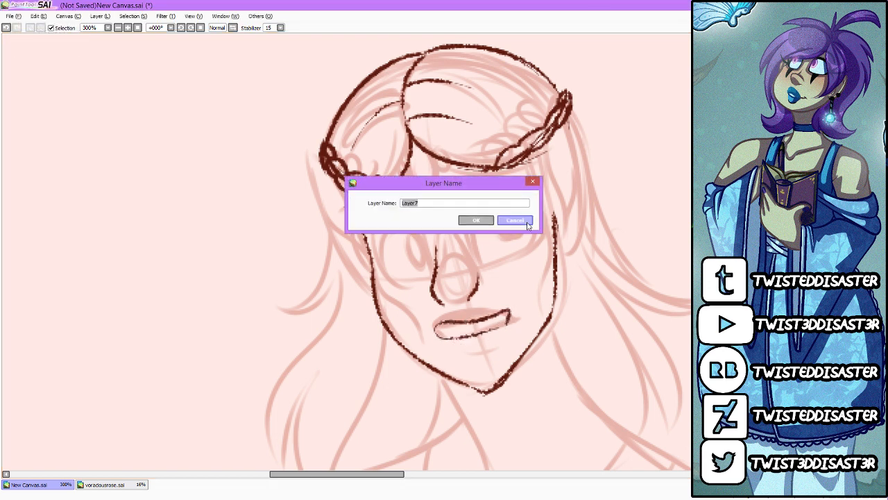
Step: Flip the inked mouth horizontally and reposition it on the face, then darken its opening and add short lines beneath and beside the lower lip
click(525, 221)
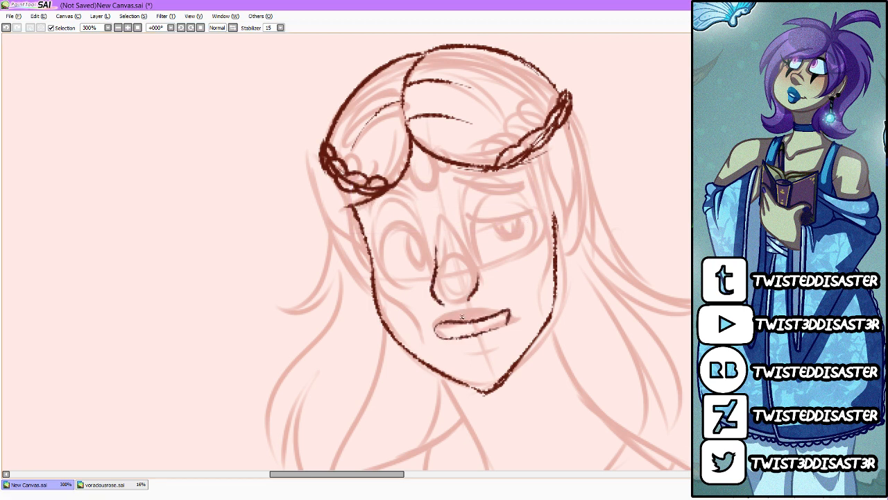
mouse_move(462, 318)
mouse_down()
mouse_move(529, 330)
mouse_move(496, 295)
mouse_up()
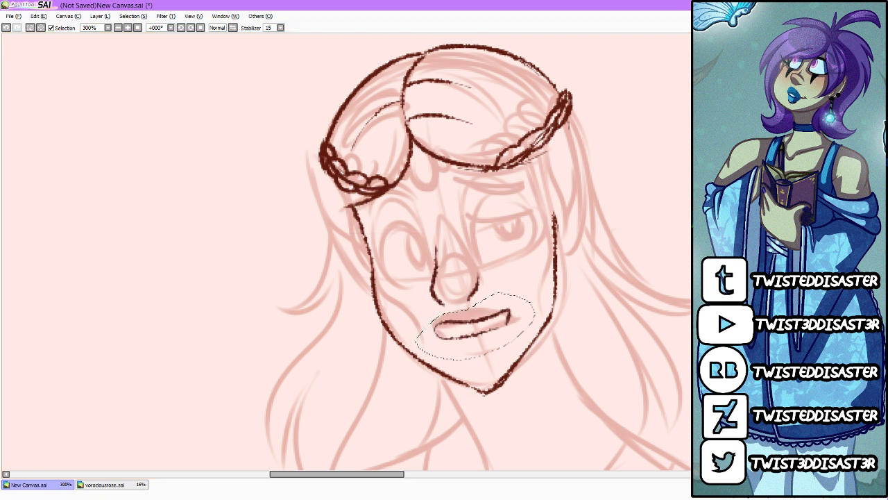
key(ctrl+h)
drag(526, 329, 516, 339)
key(ctrl+d)
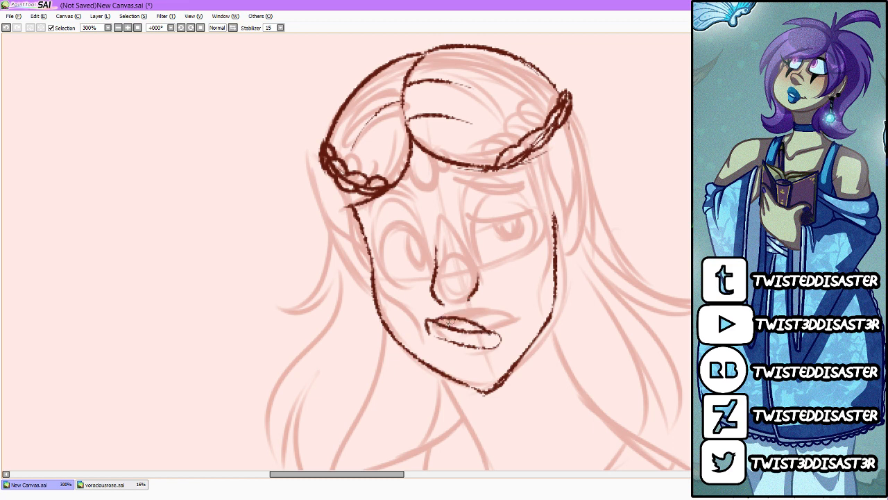
drag(448, 323, 482, 329)
drag(445, 352, 502, 355)
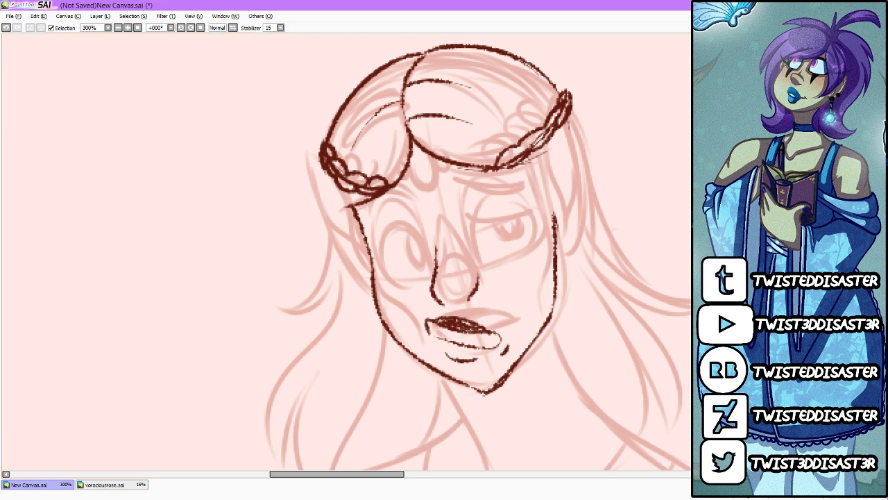
Step: Ink the round wide eye and the half-lidded eye with their irises, and outline an eyebrow above each
mouse_move(433, 264)
mouse_down()
mouse_move(413, 212)
mouse_move(379, 238)
mouse_move(403, 283)
mouse_move(389, 274)
mouse_move(387, 243)
mouse_move(435, 268)
mouse_up()
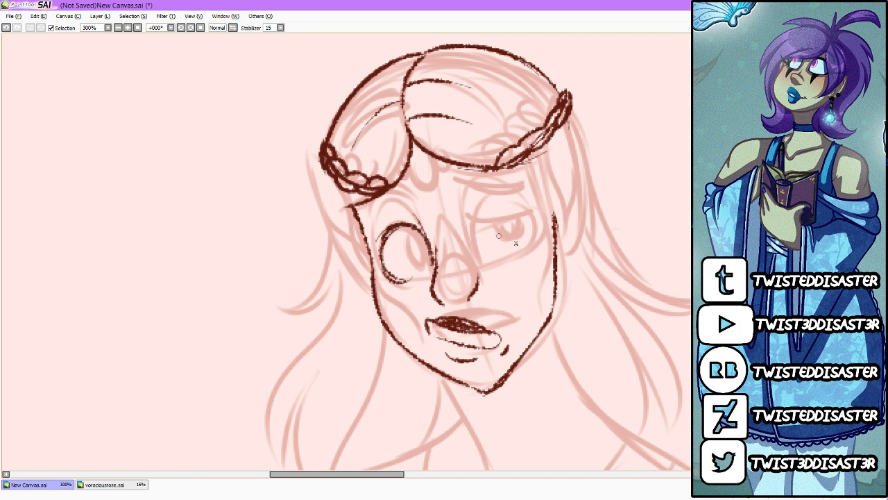
drag(471, 231, 532, 223)
drag(482, 251, 489, 268)
drag(532, 224, 514, 256)
mouse_move(419, 257)
mouse_down()
mouse_move(414, 243)
mouse_move(425, 268)
mouse_up()
mouse_move(512, 239)
mouse_down()
mouse_move(502, 245)
mouse_move(521, 228)
mouse_up()
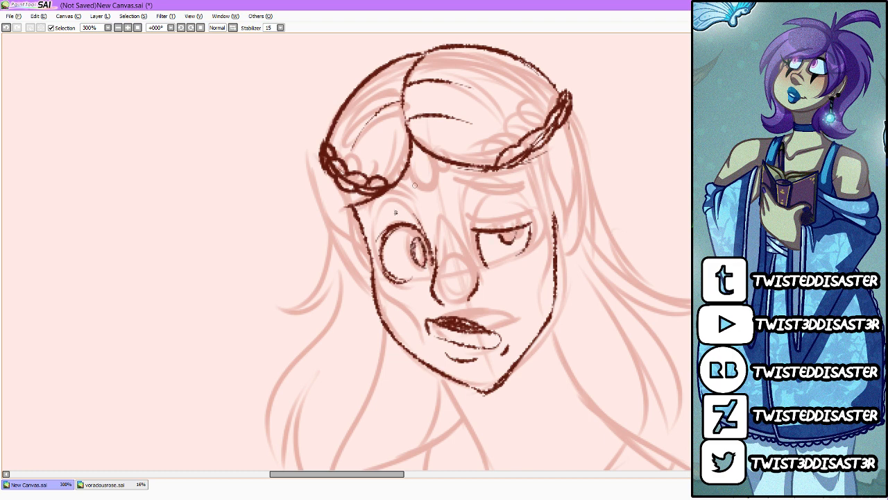
drag(374, 226, 415, 205)
mouse_move(469, 197)
mouse_down()
mouse_move(520, 197)
mouse_move(482, 225)
mouse_up()
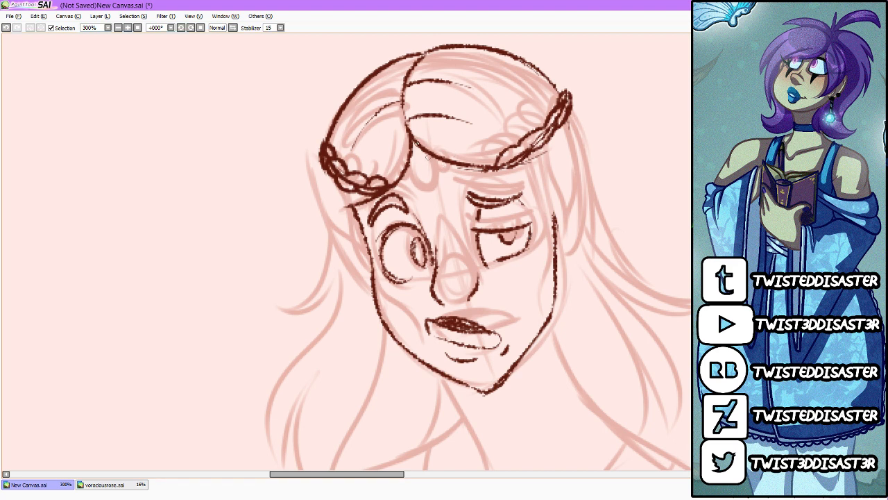
drag(428, 156, 421, 182)
drag(425, 136, 417, 186)
mouse_move(406, 150)
mouse_down()
mouse_move(414, 191)
mouse_move(403, 155)
mouse_move(441, 175)
mouse_move(437, 156)
mouse_move(338, 192)
mouse_move(372, 190)
mouse_up()
mouse_move(453, 167)
mouse_down()
mouse_move(521, 142)
mouse_move(565, 109)
mouse_up()
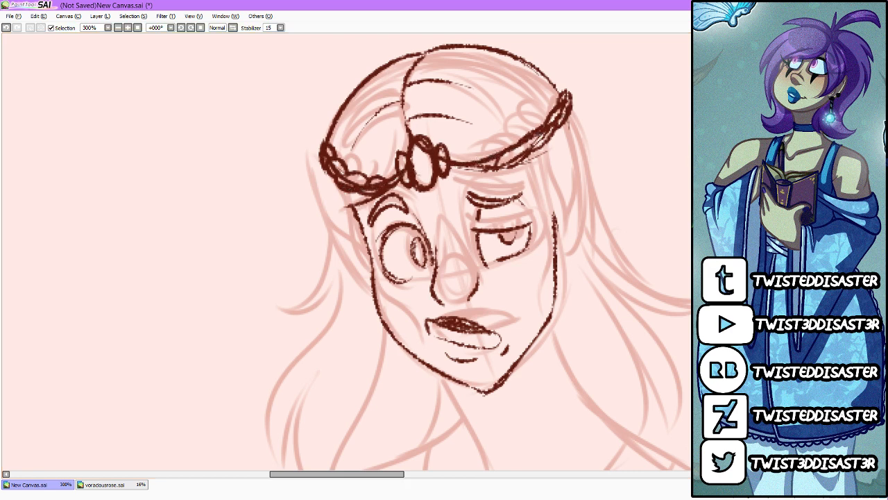
key(ctrl+z)
key(ctrl+z)
key(ctrl+z)
key(ctrl+z)
key(ctrl+z)
key(ctrl+z)
key(ctrl+z)
key(ctrl+z)
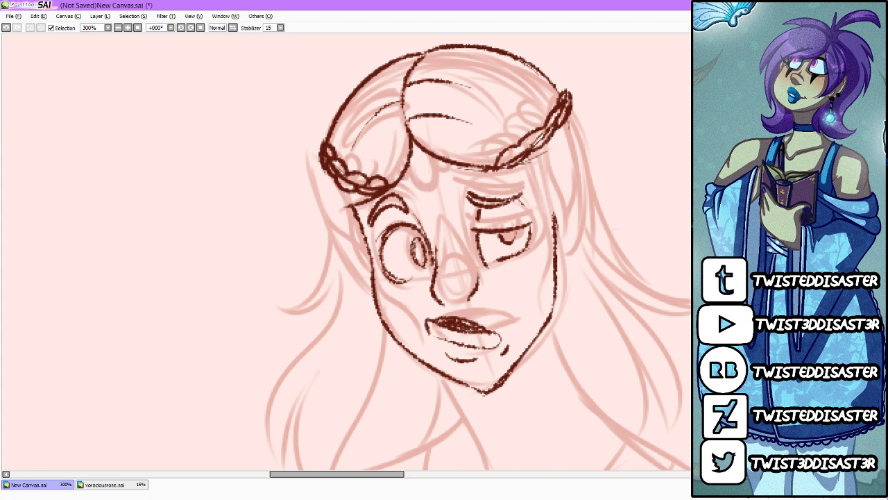
Step: Ink a circlet across the forehead with a large central oval gem, a smaller one on each side and a thick band
mouse_move(408, 147)
mouse_down()
mouse_move(429, 192)
mouse_move(393, 162)
mouse_move(423, 179)
mouse_move(437, 150)
mouse_up()
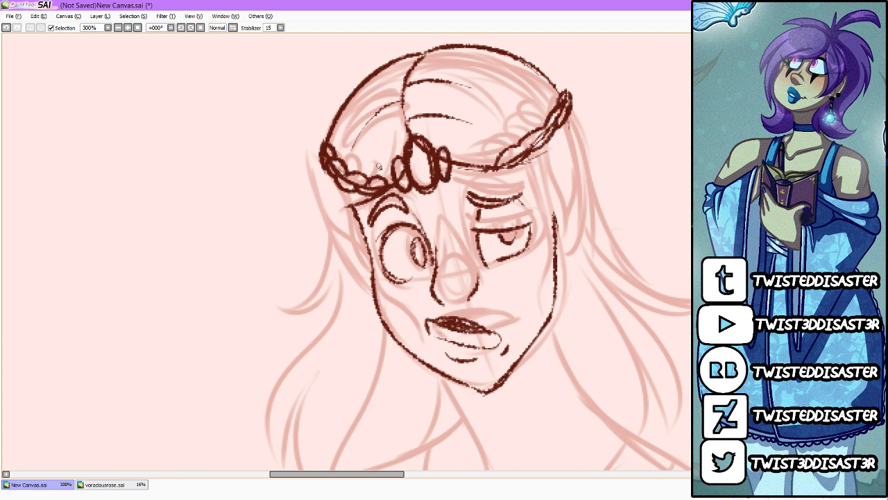
click(703, 249)
click(702, 250)
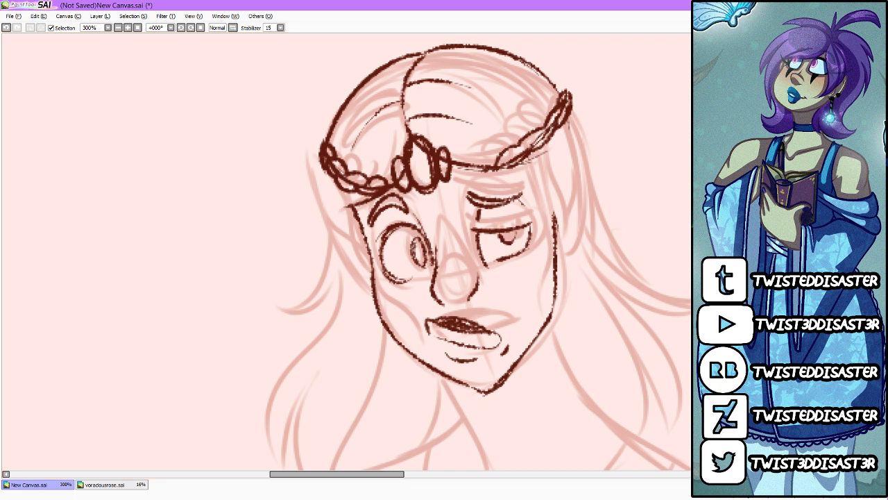
drag(339, 184, 566, 129)
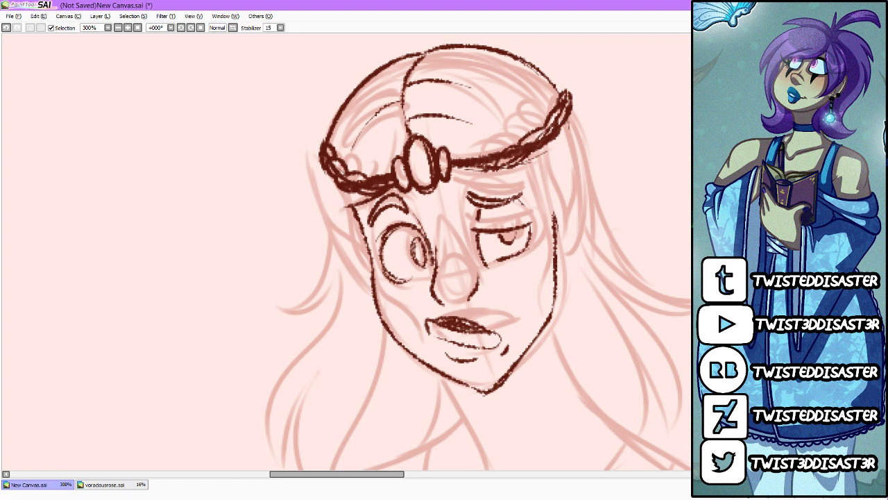
Step: Ink the outlines of both pointed ears and extend the face's right contour up to the circlet, undoing the stray strokes by the left ear
mouse_move(371, 290)
mouse_down()
mouse_move(313, 164)
mouse_move(319, 209)
mouse_move(359, 221)
mouse_up()
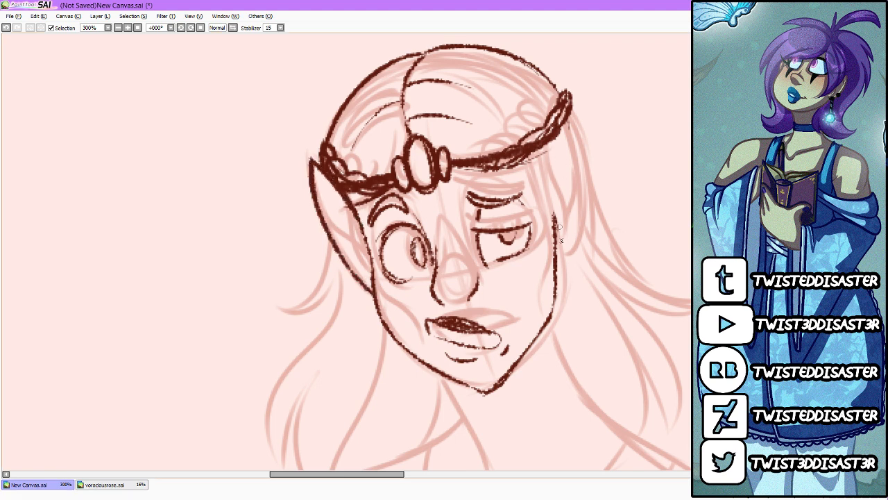
mouse_move(557, 254)
mouse_down()
mouse_move(577, 238)
mouse_move(566, 123)
mouse_up()
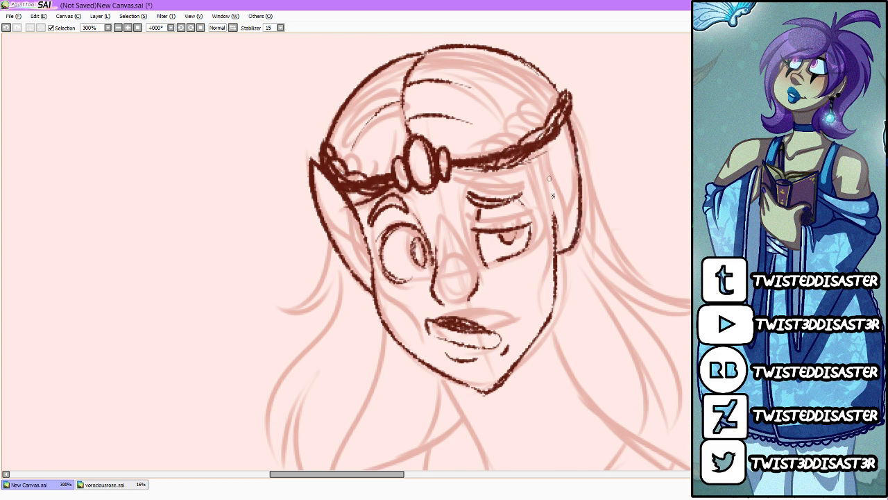
drag(555, 220, 553, 126)
mouse_move(547, 182)
mouse_down()
mouse_move(563, 107)
mouse_move(575, 166)
mouse_move(566, 128)
mouse_up()
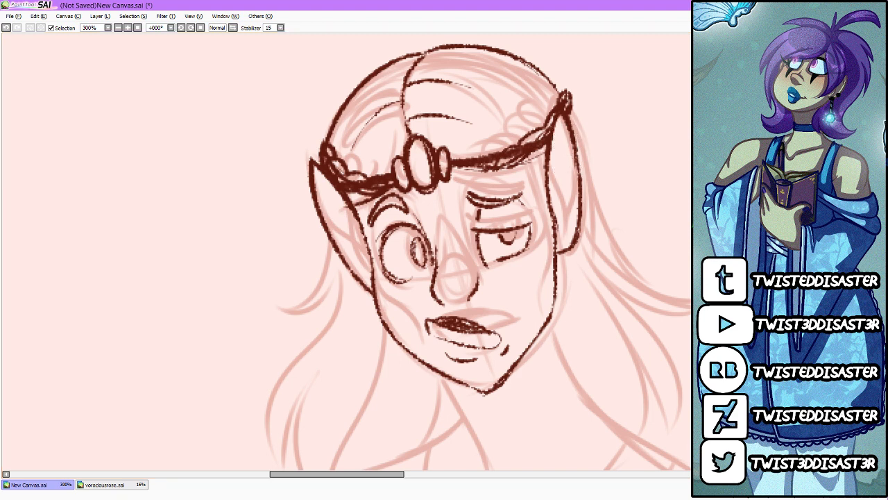
drag(351, 202, 372, 280)
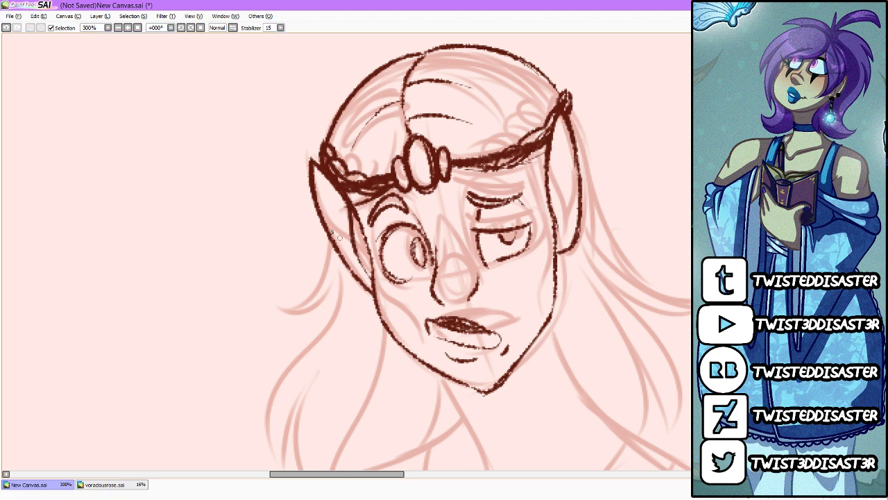
drag(326, 222, 369, 276)
key(ctrl+z)
key(ctrl+z)
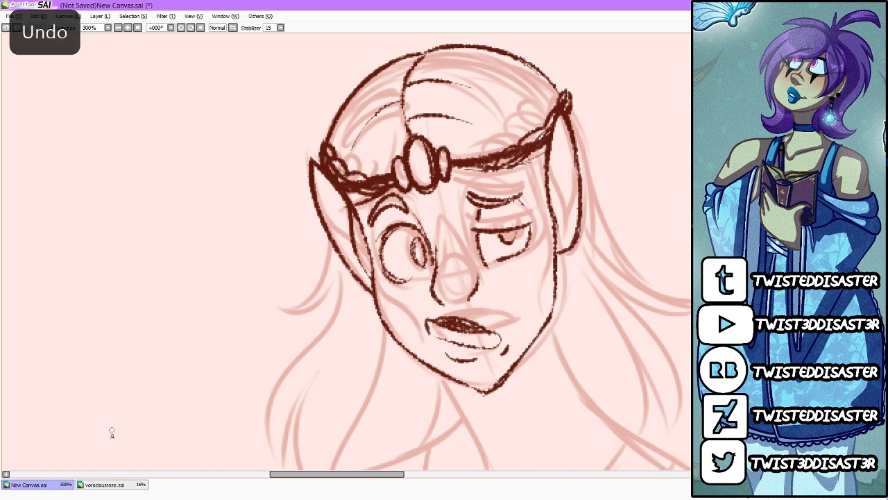
Step: Ink the inner rim and fold lines inside both pointed ears
drag(368, 269, 342, 199)
mouse_move(559, 226)
mouse_down()
mouse_move(566, 207)
mouse_move(559, 139)
mouse_up()
drag(558, 185, 557, 136)
drag(321, 197, 352, 255)
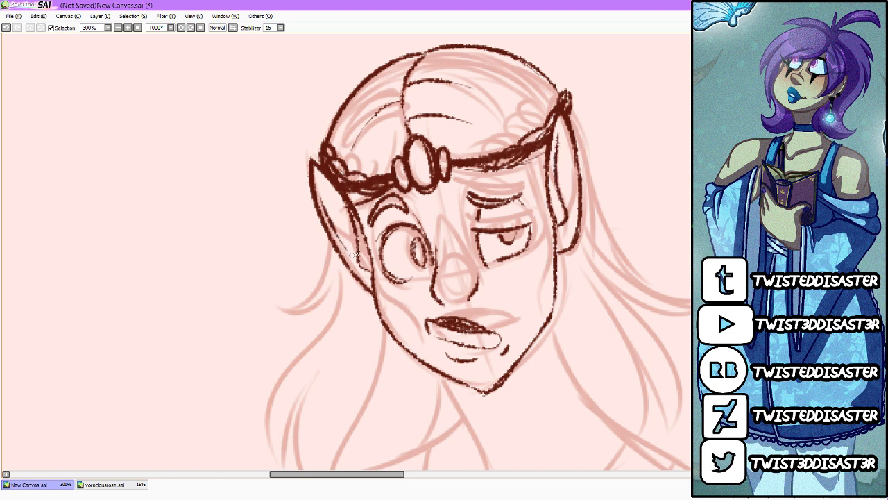
drag(569, 149, 569, 205)
drag(347, 220, 351, 254)
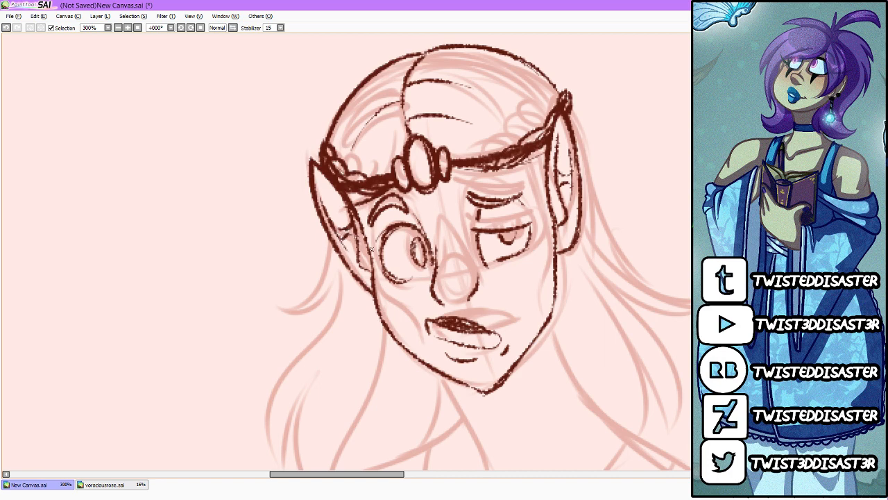
Step: Ink both sides of the neck from the jaw down toward the shoulders, undoing and redrawing the unsuitable strokes
scroll(461, 210, down, 4)
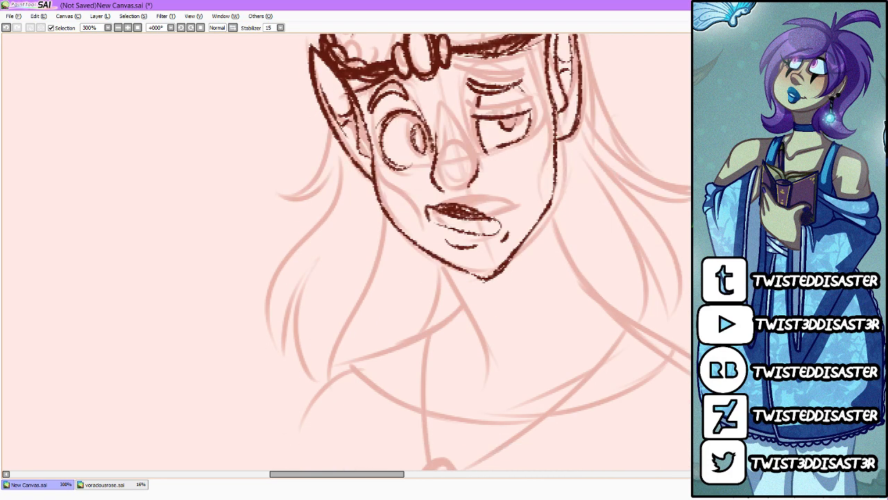
mouse_move(442, 217)
mouse_down()
mouse_move(470, 284)
mouse_move(460, 328)
mouse_up()
key(ctrl+z)
key(ctrl+z)
key(ctrl+z)
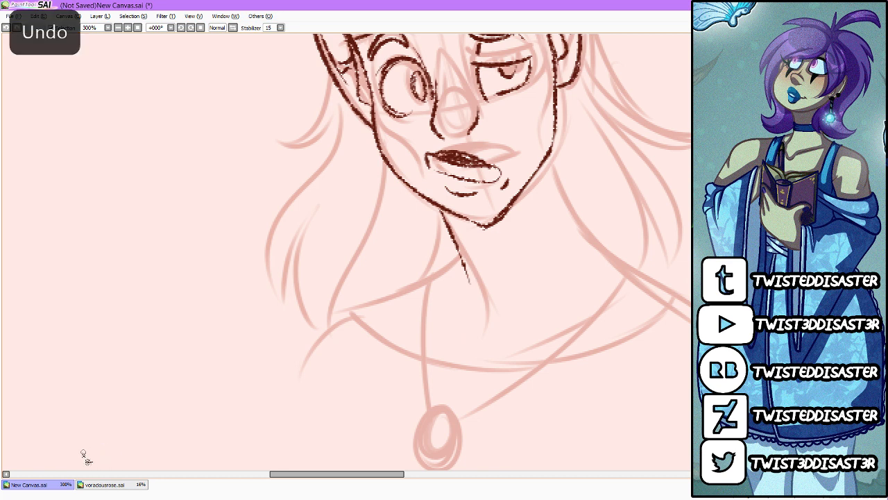
mouse_move(432, 206)
mouse_down()
mouse_move(472, 277)
mouse_move(476, 301)
mouse_move(463, 323)
mouse_up()
drag(555, 89, 577, 226)
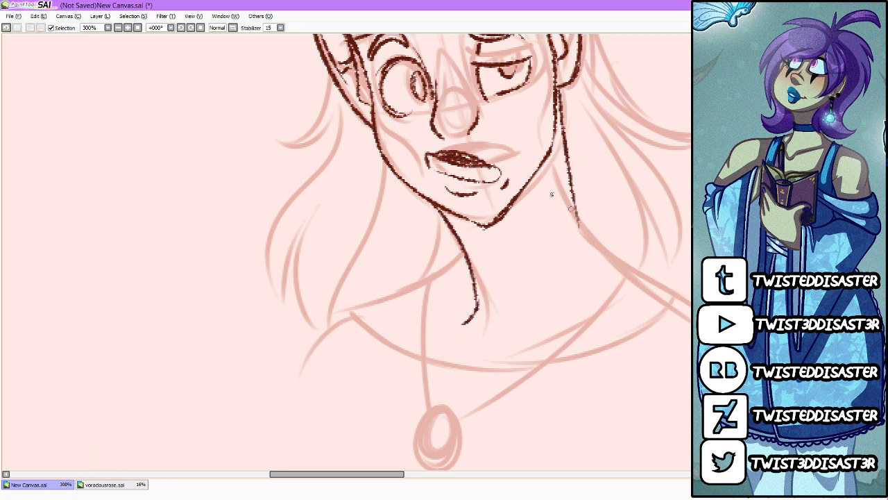
key(ctrl+z)
key(ctrl+z)
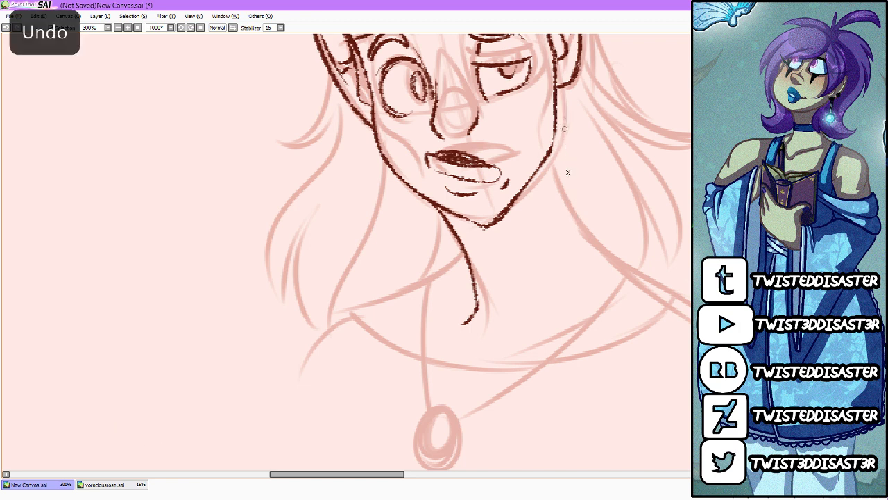
mouse_move(555, 161)
mouse_down()
mouse_move(596, 258)
mouse_move(636, 282)
mouse_up()
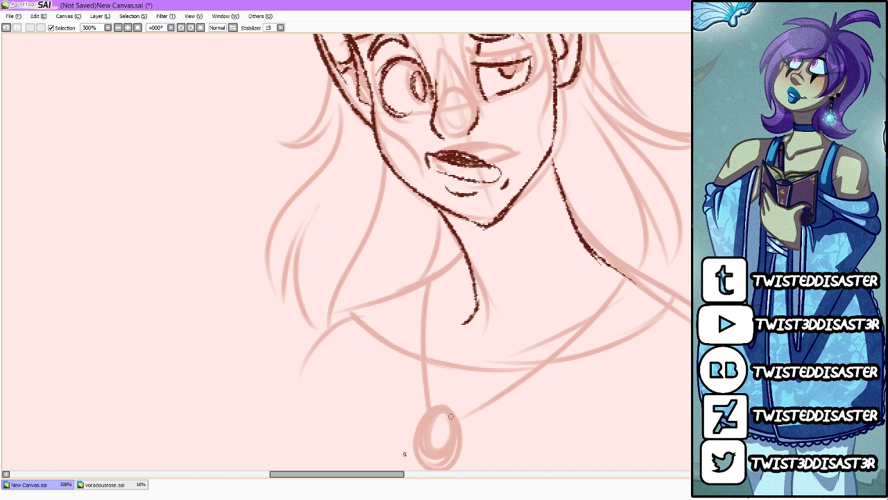
Step: Ink both shoulder lines outward from the neck and add the two collarbones
drag(395, 475, 399, 477)
drag(695, 236, 694, 228)
mouse_move(451, 301)
mouse_down()
mouse_move(372, 335)
mouse_move(329, 361)
mouse_move(288, 433)
mouse_up()
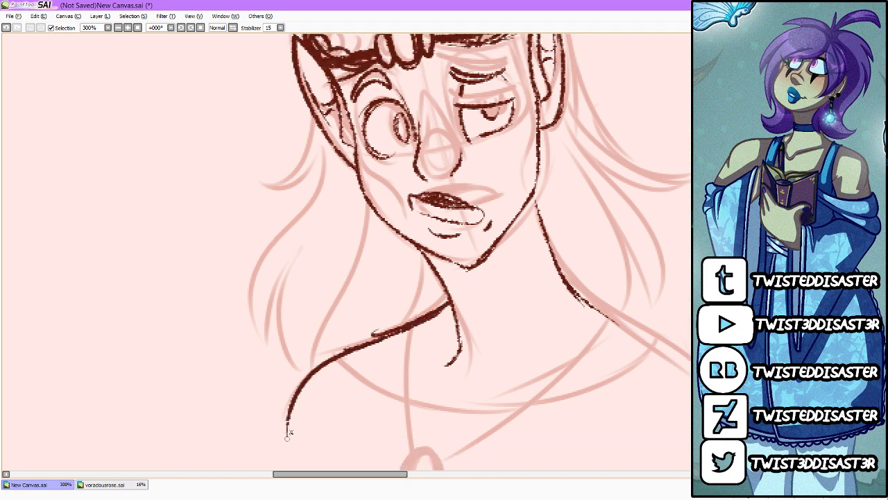
mouse_move(580, 286)
mouse_down()
mouse_move(590, 311)
mouse_move(691, 386)
mouse_up()
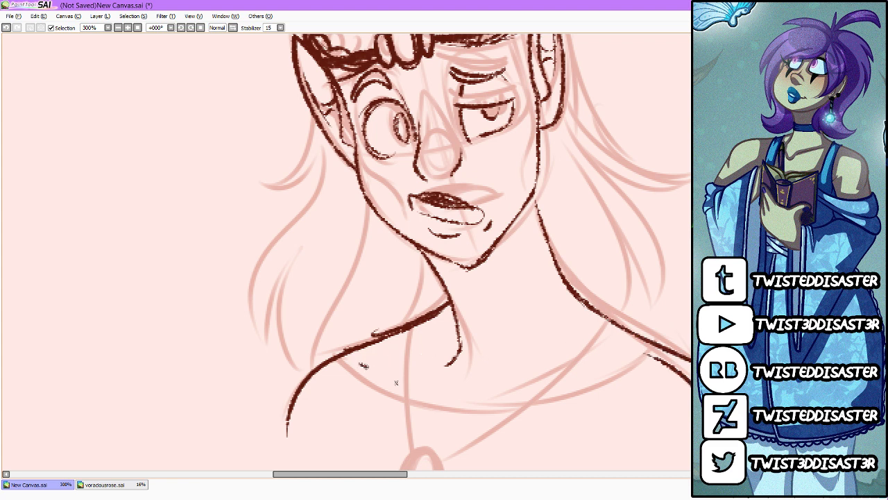
drag(395, 381, 419, 402)
mouse_move(646, 363)
mouse_down()
mouse_move(523, 396)
mouse_move(510, 414)
mouse_up()
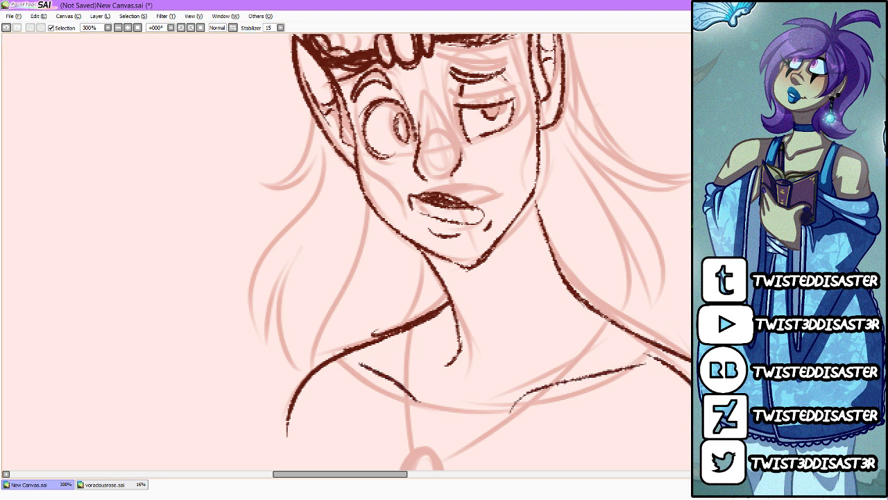
Step: Ink both strands of the necklace down to a point on the chest and add a small oval pendant
drag(415, 327, 411, 469)
mouse_move(601, 324)
mouse_down()
mouse_move(521, 397)
mouse_move(459, 472)
mouse_up()
scroll(514, 367, down, 3)
mouse_move(469, 394)
mouse_down()
mouse_move(425, 454)
mouse_move(425, 442)
mouse_move(426, 459)
mouse_up()
Step: Ink the long, flowing hair strands from behind both ears down to the shoulders, with flicked-out ends
scroll(668, 231, up, 8)
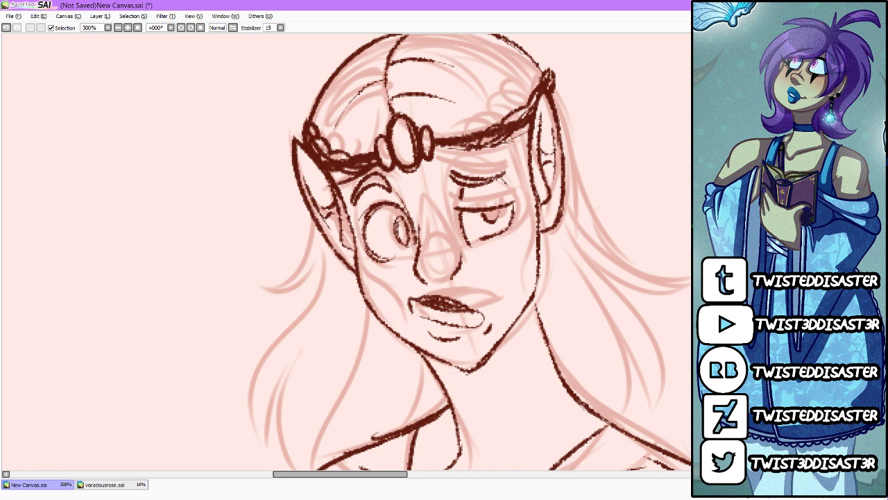
mouse_move(318, 223)
mouse_down()
mouse_move(309, 256)
mouse_move(245, 297)
mouse_move(316, 265)
mouse_move(259, 352)
mouse_move(249, 457)
mouse_up()
drag(334, 250, 278, 469)
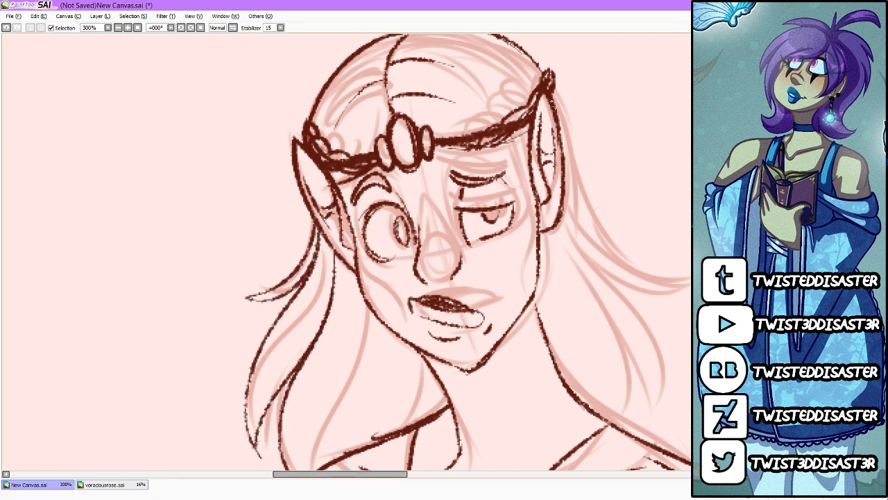
mouse_move(552, 86)
mouse_down()
mouse_move(612, 195)
mouse_move(689, 208)
mouse_up()
drag(554, 131, 690, 317)
mouse_move(562, 235)
mouse_down()
mouse_move(688, 407)
mouse_move(594, 273)
mouse_move(647, 426)
mouse_up()
drag(584, 284, 625, 421)
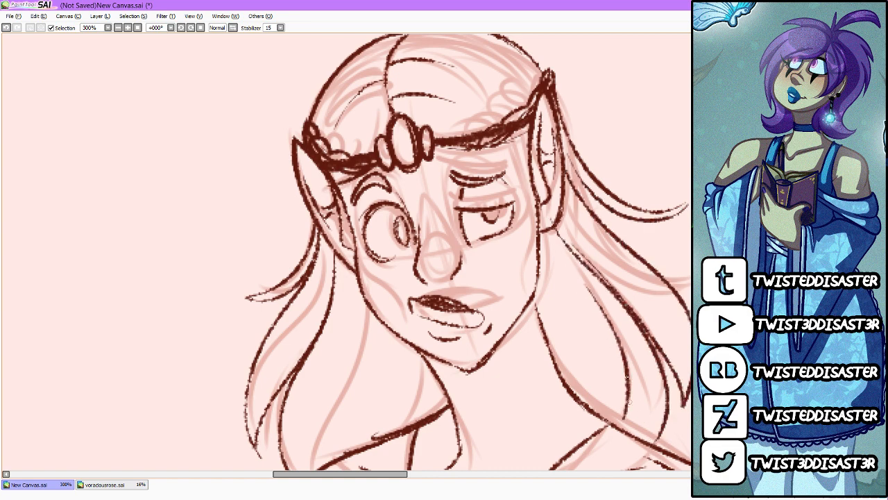
drag(590, 294, 598, 421)
Step: Ink the hair locks between the left jaw and shoulder and the short strands behind the neck
scroll(661, 244, down, 3)
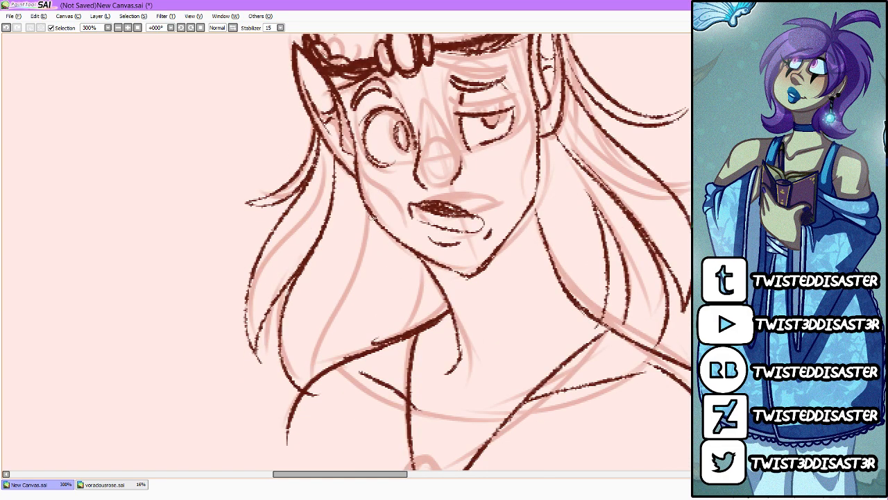
drag(375, 218, 314, 384)
drag(369, 249, 317, 386)
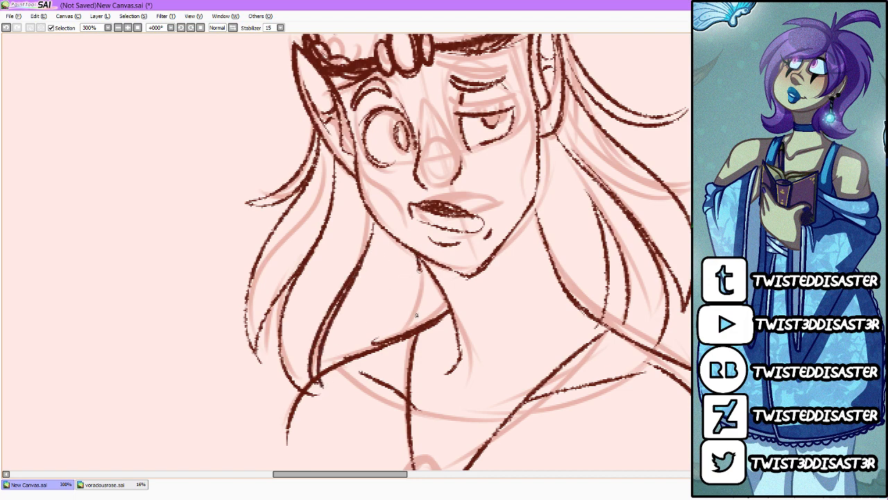
drag(417, 315, 404, 332)
drag(435, 286, 428, 319)
Step: Handwrite "All of my" in thick strokes in the empty area to the right of the head
scroll(427, 318, down, 2)
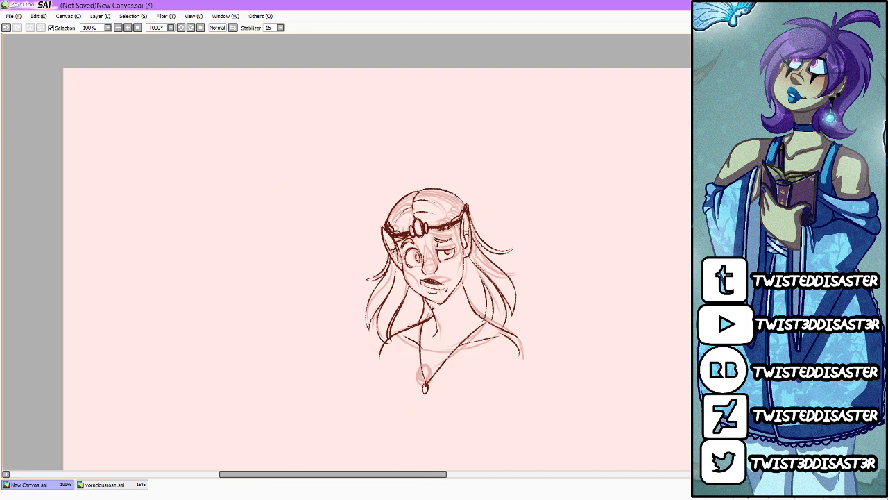
scroll(431, 308, up, 2)
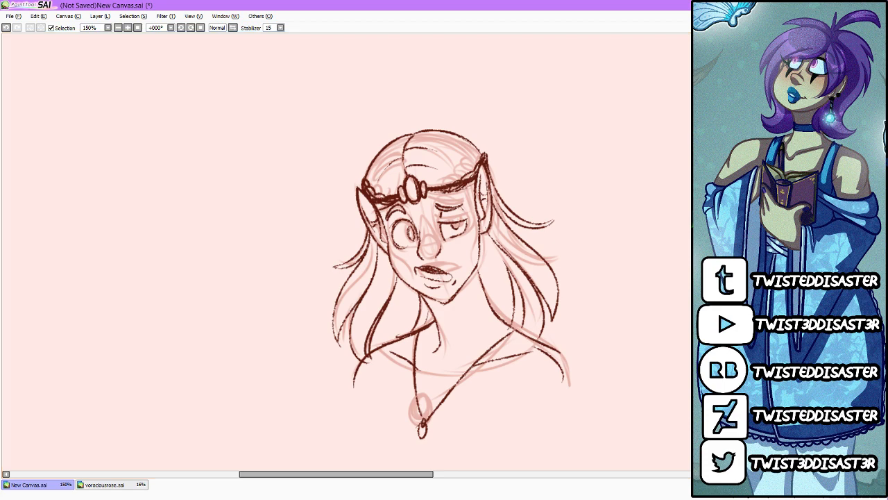
scroll(511, 202, up, 2)
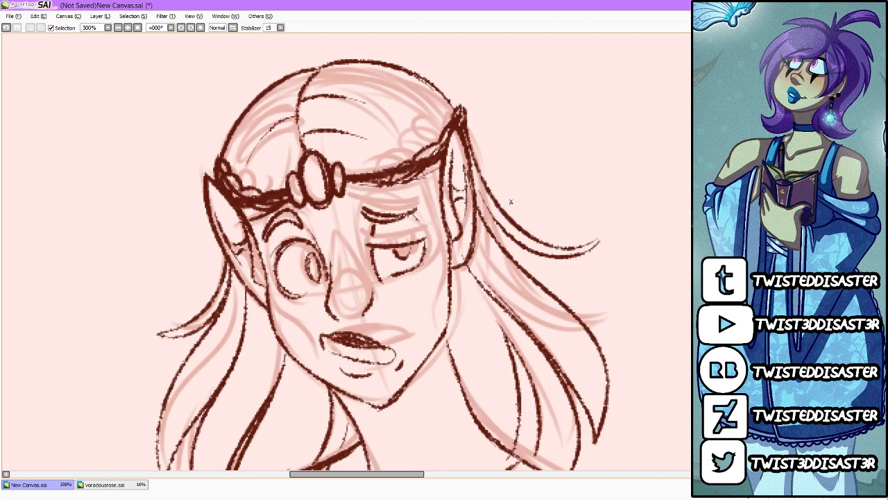
mouse_move(512, 170)
mouse_down()
mouse_move(515, 123)
mouse_move(533, 161)
mouse_up()
drag(514, 145, 532, 139)
mouse_move(541, 107)
mouse_down()
mouse_move(536, 159)
mouse_move(544, 156)
mouse_up()
drag(567, 133, 576, 139)
mouse_move(601, 76)
mouse_down()
mouse_move(584, 138)
mouse_move(606, 116)
mouse_move(643, 104)
mouse_move(650, 115)
mouse_up()
drag(654, 97, 664, 111)
drag(682, 81, 668, 130)
Step: Handwrite "followers" in the empty area beneath the first line of lettering
drag(402, 477, 422, 477)
mouse_move(459, 162)
mouse_down()
mouse_move(438, 221)
mouse_move(450, 205)
mouse_up()
drag(469, 196, 463, 209)
drag(490, 162, 479, 216)
drag(504, 148, 494, 203)
mouse_move(519, 173)
mouse_down()
mouse_move(512, 174)
mouse_move(618, 142)
mouse_up()
mouse_move(633, 132)
mouse_down()
mouse_move(628, 159)
mouse_move(604, 177)
mouse_up()
Step: Complete the lettering with "are" and "Dumb" below, and underline the last word twice
mouse_move(538, 205)
mouse_down()
mouse_move(525, 217)
mouse_move(555, 232)
mouse_up()
drag(555, 219, 604, 205)
mouse_move(513, 266)
mouse_down()
mouse_move(518, 293)
mouse_move(612, 267)
mouse_up()
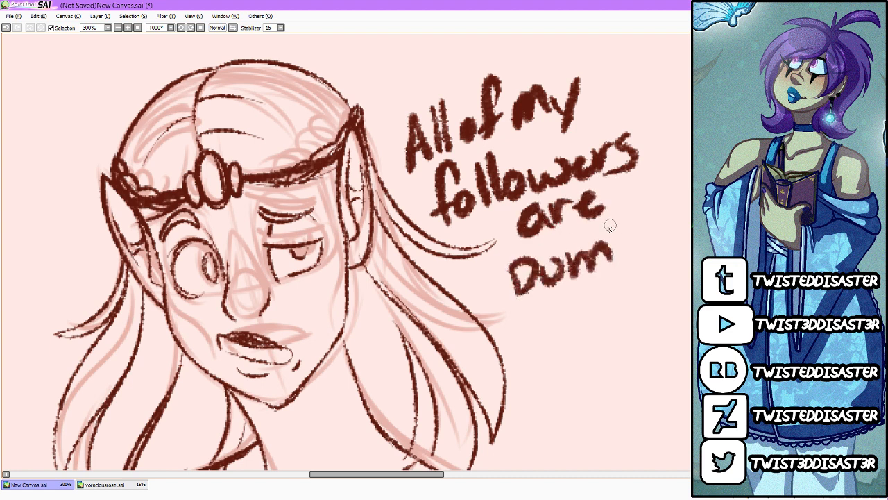
drag(611, 220, 614, 256)
mouse_move(512, 319)
mouse_down()
mouse_move(655, 263)
mouse_move(621, 300)
mouse_up()
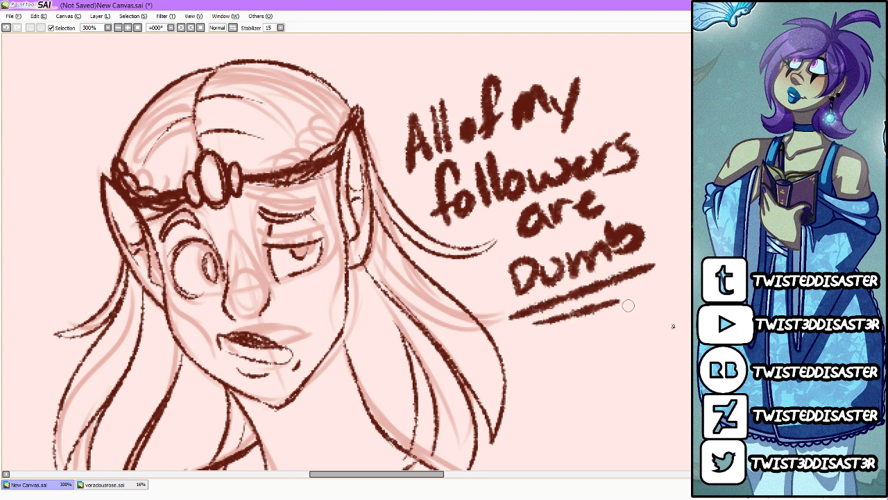
Step: Draw a large round speech bubble around the lettering, with a curved tail stroke at its lower edge pointing toward the character
scroll(615, 261, down, 3)
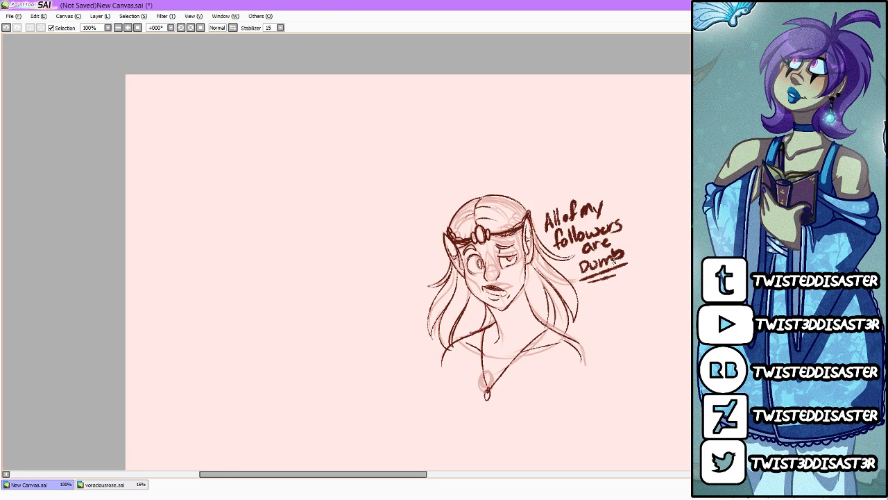
scroll(650, 304, up, 2)
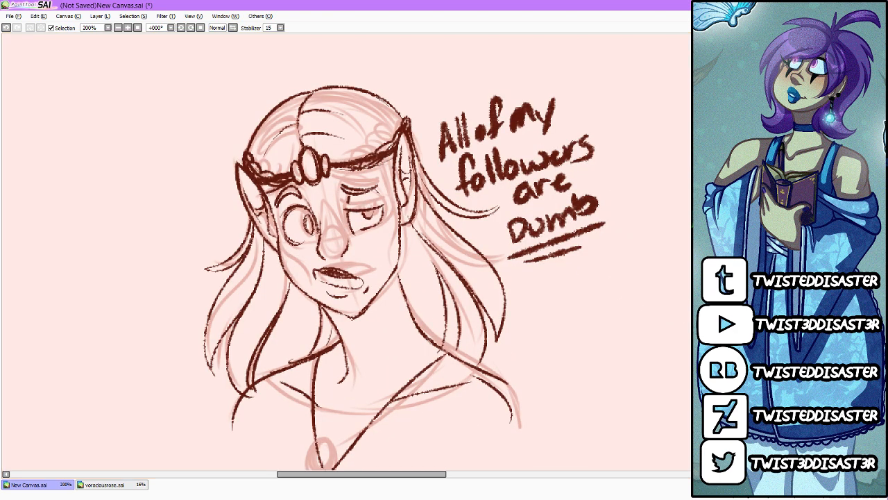
mouse_move(422, 110)
mouse_down()
mouse_move(584, 297)
mouse_move(500, 262)
mouse_up()
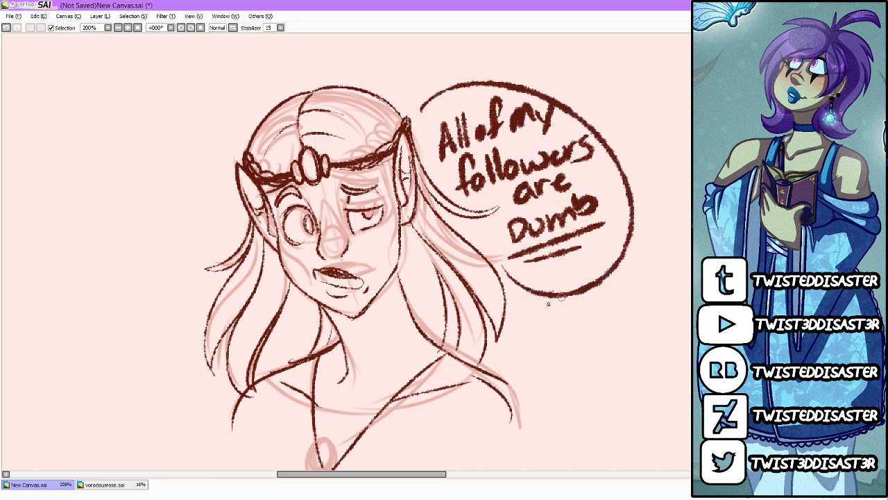
click(539, 303)
drag(542, 301, 501, 334)
Step: Ink curved markings down both cheeks, running from the outer side of each eye toward the corners of the mouth
scroll(331, 254, up, 1)
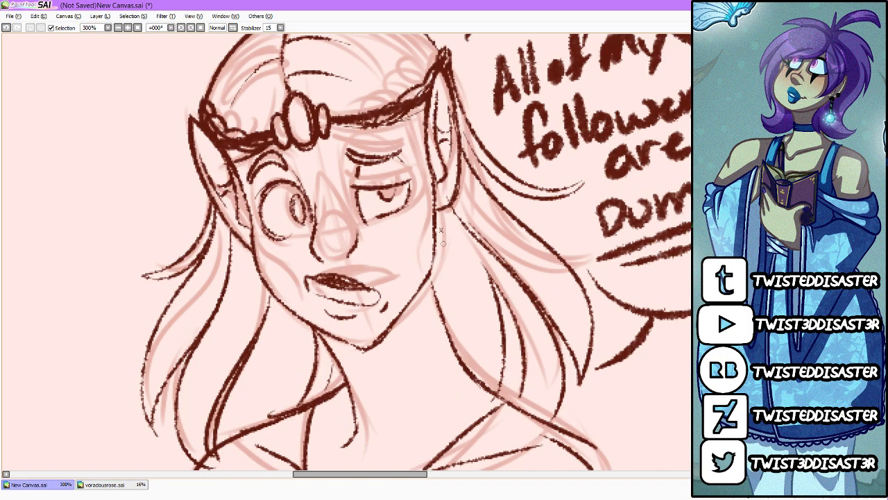
drag(430, 277, 445, 325)
drag(429, 179, 401, 277)
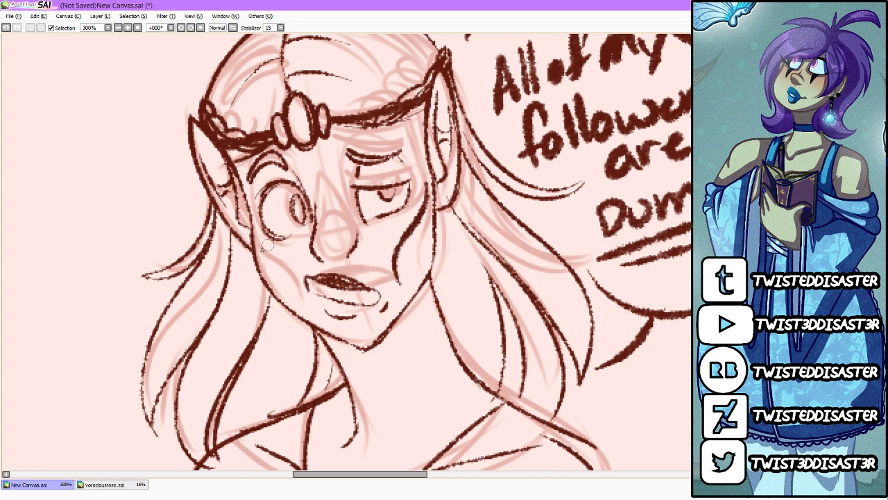
drag(258, 235, 290, 278)
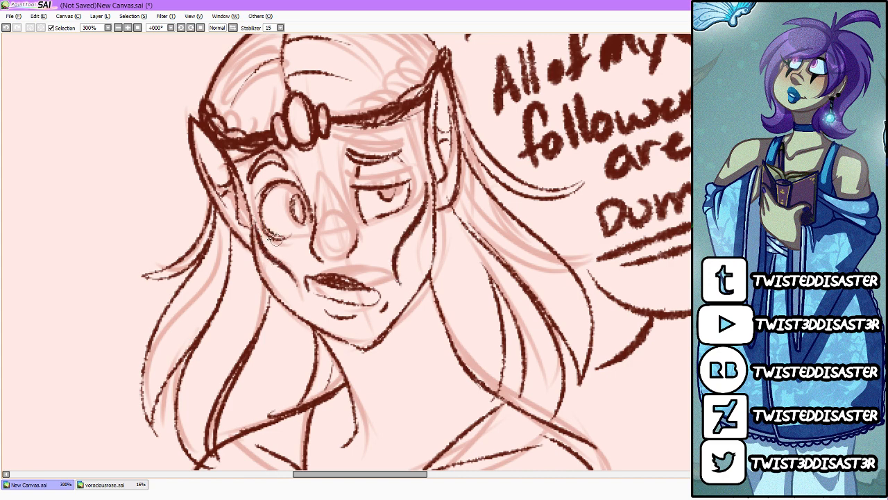
drag(258, 233, 301, 293)
drag(425, 182, 392, 281)
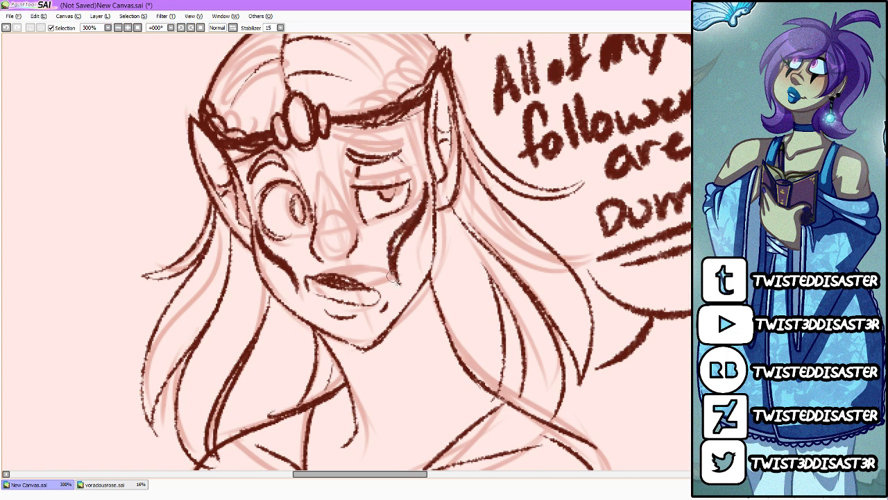
Step: Thicken both cheek markings into solid dark tapered shapes and darken the pupils of both eyes
drag(406, 221, 392, 278)
drag(402, 246, 398, 275)
drag(257, 224, 297, 288)
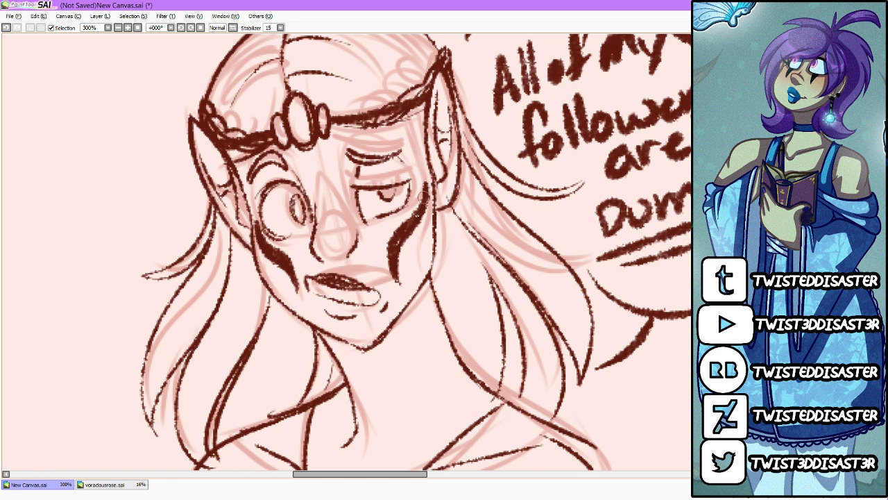
drag(423, 197, 392, 249)
drag(300, 199, 302, 229)
drag(386, 194, 393, 202)
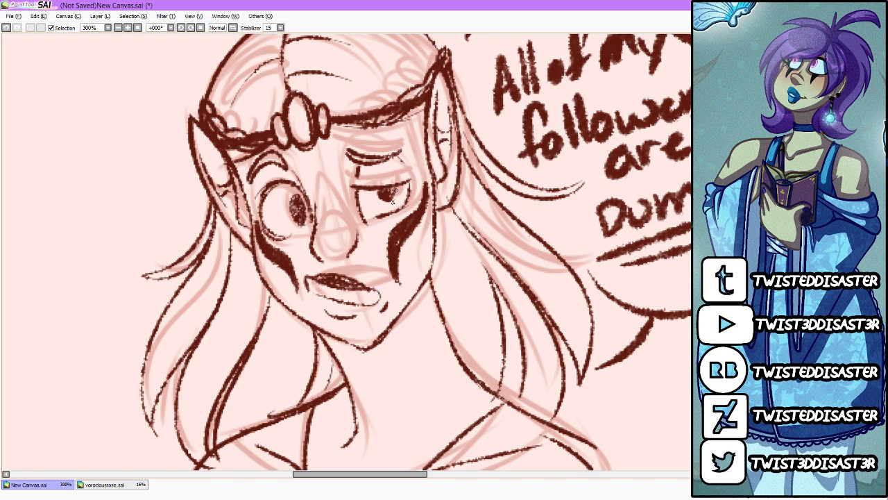
Step: Block in the face, ears, neck and upper chest with a flat greyish-mauve skin tone beneath the line art
scroll(397, 191, down, 2)
scroll(397, 190, up, 1)
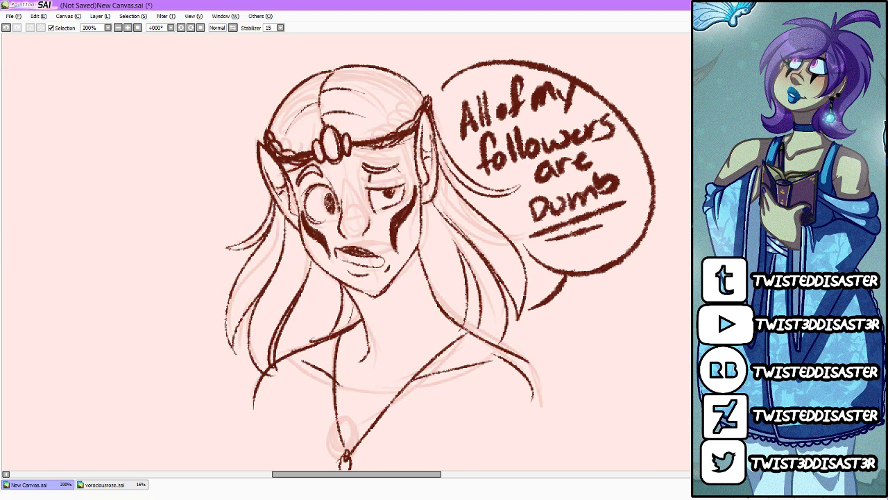
mouse_move(262, 161)
mouse_down()
mouse_move(309, 222)
mouse_move(298, 182)
mouse_move(347, 170)
mouse_move(360, 156)
mouse_move(394, 155)
mouse_move(423, 119)
mouse_move(426, 181)
mouse_move(410, 216)
mouse_move(411, 208)
mouse_move(425, 299)
mouse_move(491, 358)
mouse_move(361, 368)
mouse_move(309, 355)
mouse_move(352, 336)
mouse_up()
mouse_move(297, 215)
mouse_down()
mouse_move(369, 307)
mouse_move(328, 354)
mouse_move(410, 320)
mouse_move(475, 356)
mouse_up()
mouse_move(322, 182)
mouse_down()
mouse_move(329, 240)
mouse_move(372, 167)
mouse_move(397, 172)
mouse_move(400, 254)
mouse_move(432, 321)
mouse_up()
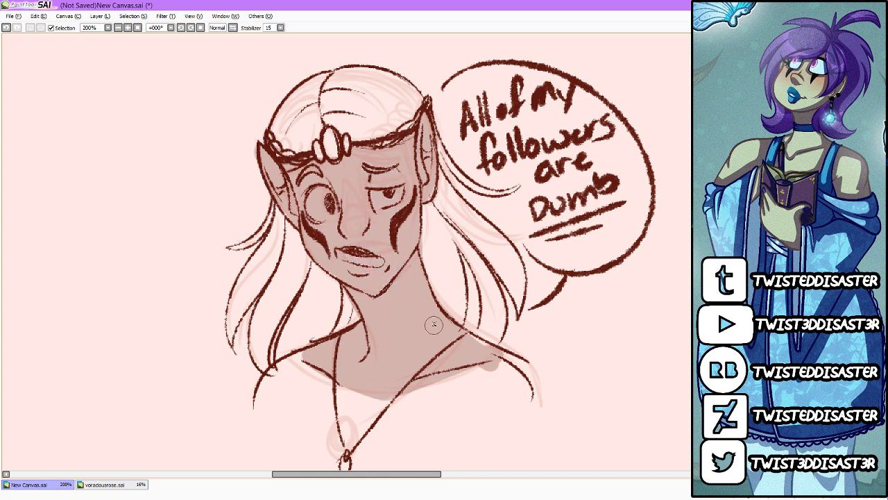
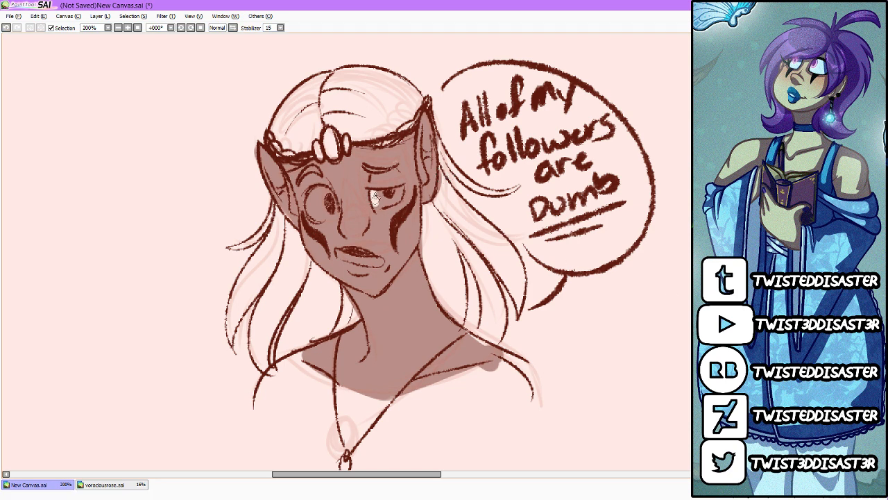
Step: Paint the whites of both eyes and add a small highlight to each pupil
mouse_move(375, 197)
mouse_down()
mouse_move(402, 194)
mouse_move(329, 220)
mouse_move(314, 206)
mouse_move(336, 213)
mouse_up()
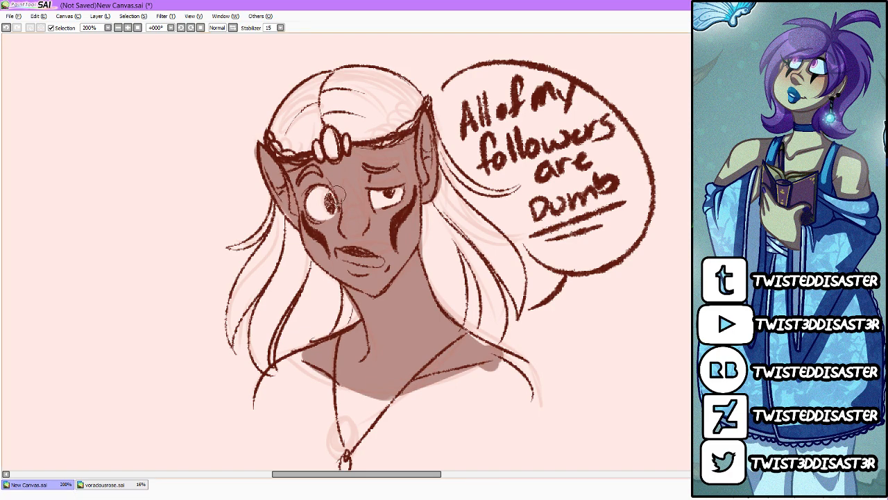
mouse_move(330, 197)
mouse_down()
mouse_move(331, 206)
mouse_move(329, 197)
mouse_up()
drag(387, 190, 388, 191)
Step: Paint the teeth off-white inside the open mouth, redoing the first stroke that covers the lip lines
mouse_move(347, 251)
mouse_down()
mouse_move(336, 254)
mouse_move(365, 266)
mouse_move(382, 261)
mouse_move(343, 257)
mouse_move(368, 265)
mouse_move(381, 251)
mouse_up()
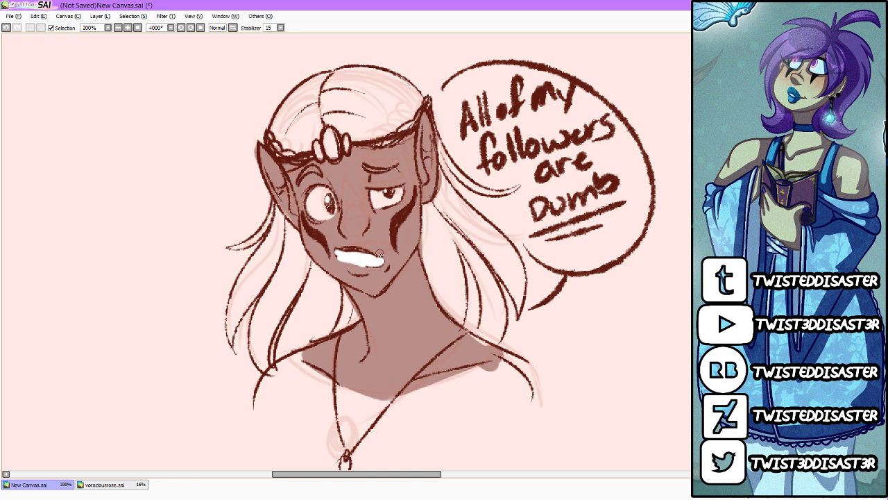
key(ctrl+z)
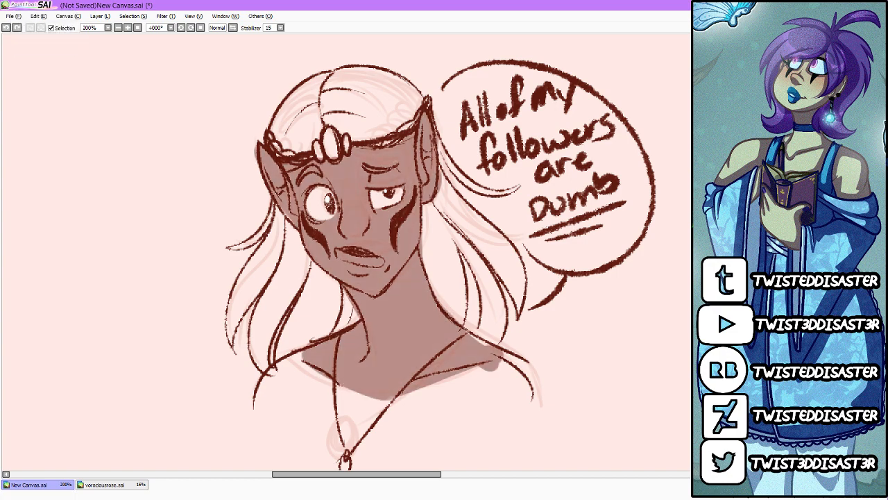
mouse_move(337, 254)
mouse_down()
mouse_move(386, 264)
mouse_move(377, 261)
mouse_up()
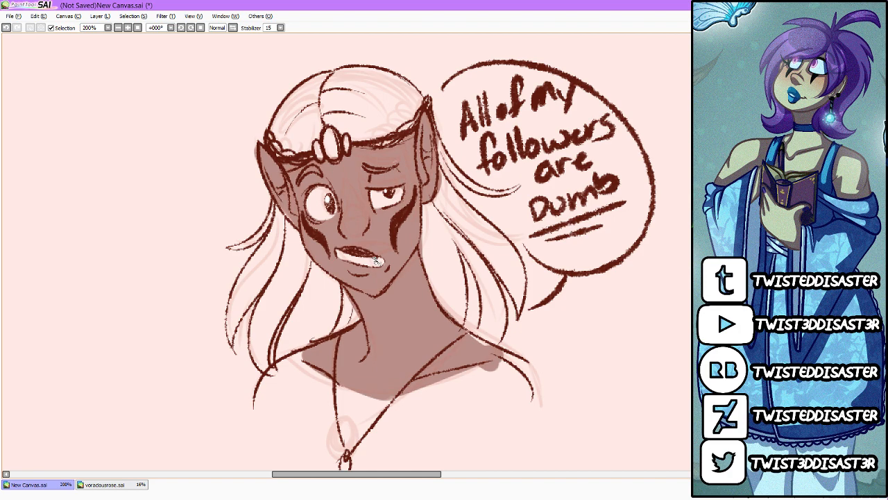
scroll(371, 261, down, 2)
scroll(404, 257, up, 1)
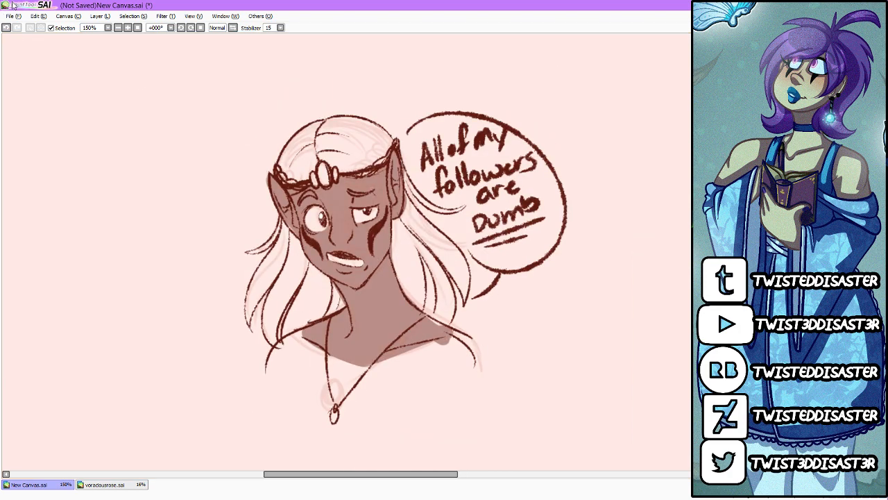
Step: Save the canvas as "warm up doodles" in .sai format in the 2017 Art folder
click(10, 15)
click(45, 84)
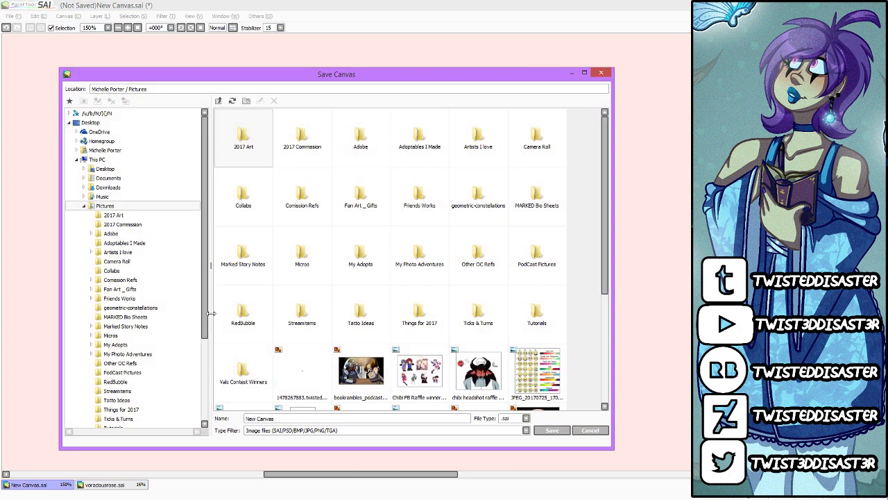
click(320, 417)
text(warn)
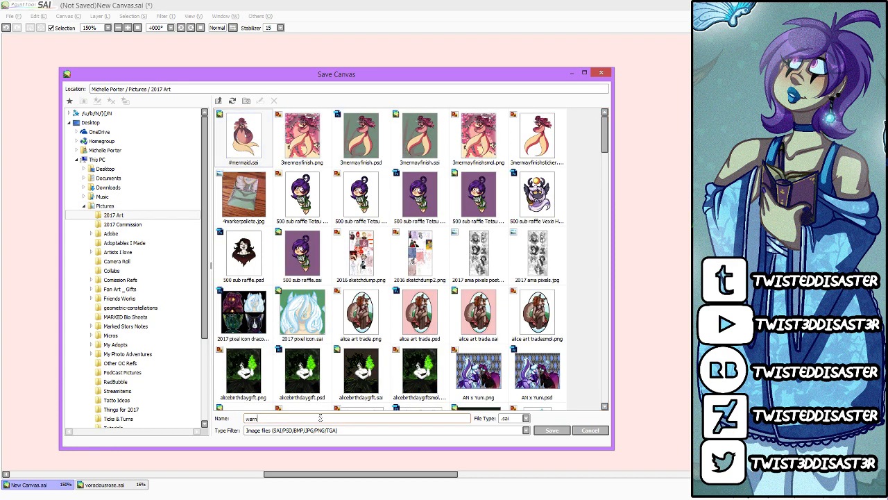
text( up doodles)
key(Return)
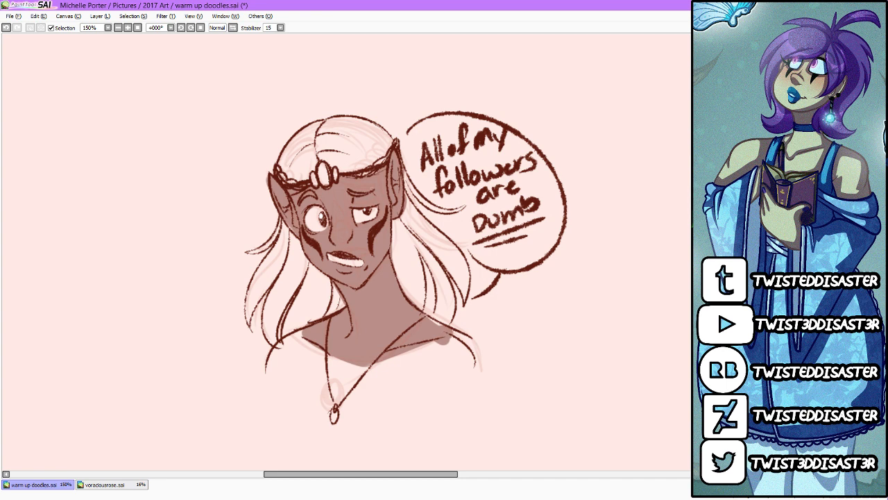
Step: Save and close the warm-up drawing, returning to the voraciousrose.sai commission
key(ctrl+s)
key(ctrl+w)
scroll(503, 315, up, 1)
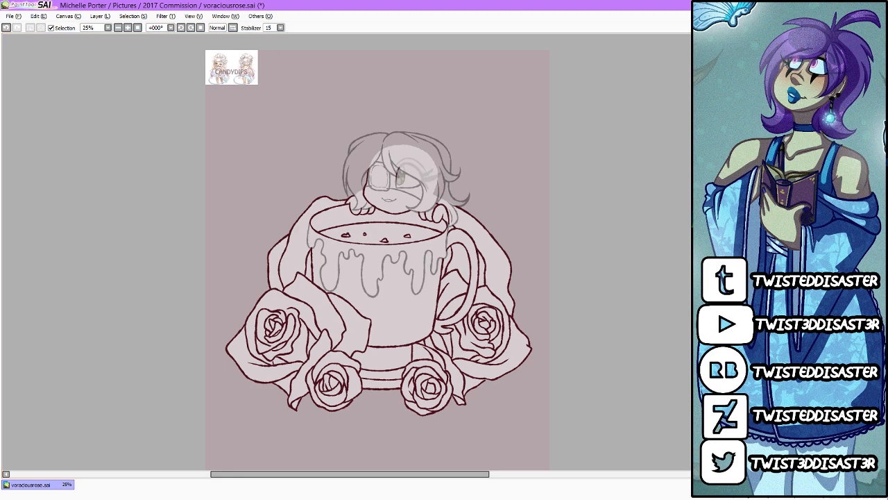
Step: Copy the CANDYDIPS reference picture into a new canvas and place its enlarged window beside the commission
key(ctrl+a)
click(17, 16)
click(30, 50)
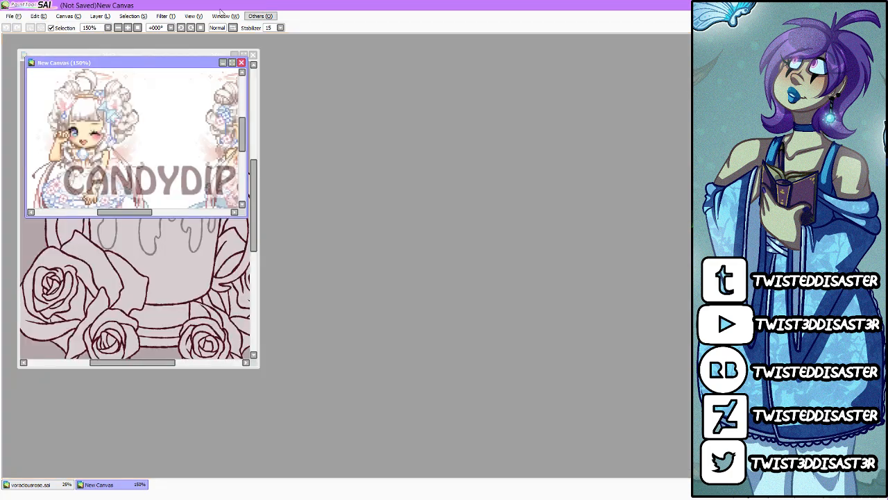
drag(157, 59, 641, 324)
drag(506, 316, 340, 97)
Step: Examine the front and back views of the pixel-art character in the CANDYDIPS reference
scroll(487, 287, up, 2)
scroll(502, 269, down, 1)
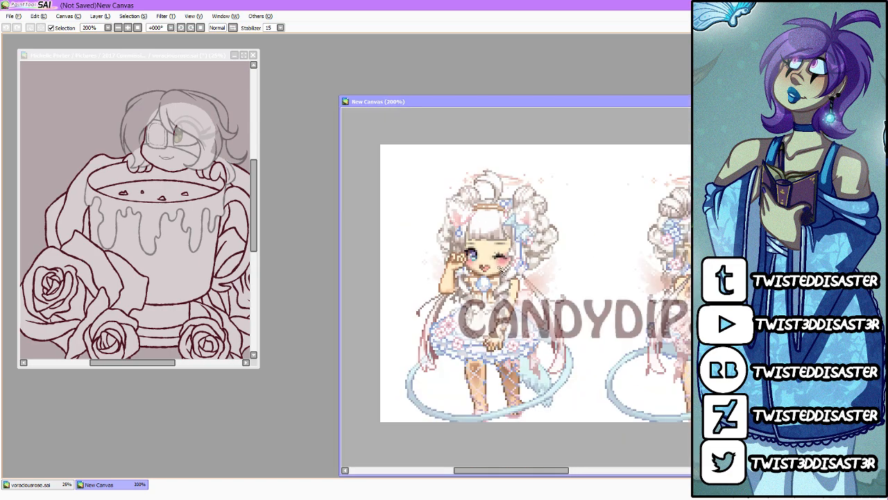
scroll(500, 269, up, 1)
scroll(500, 272, down, 1)
scroll(492, 305, up, 1)
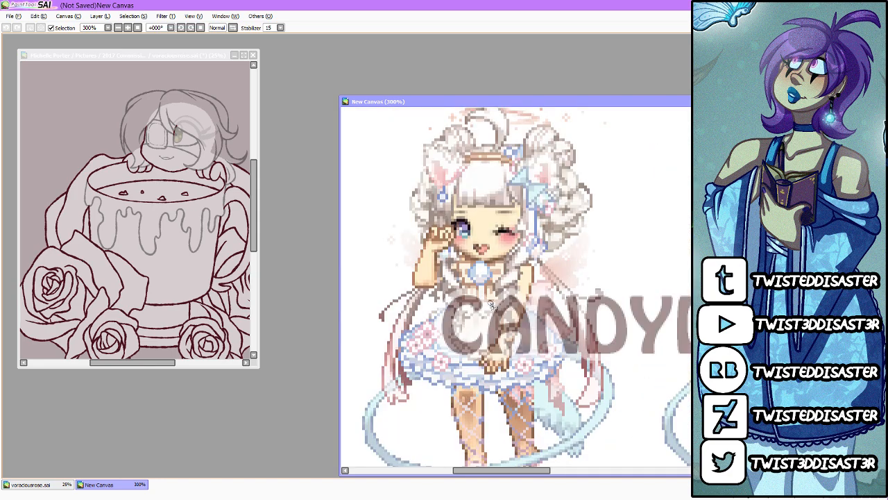
scroll(498, 300, down, 2)
scroll(517, 295, up, 2)
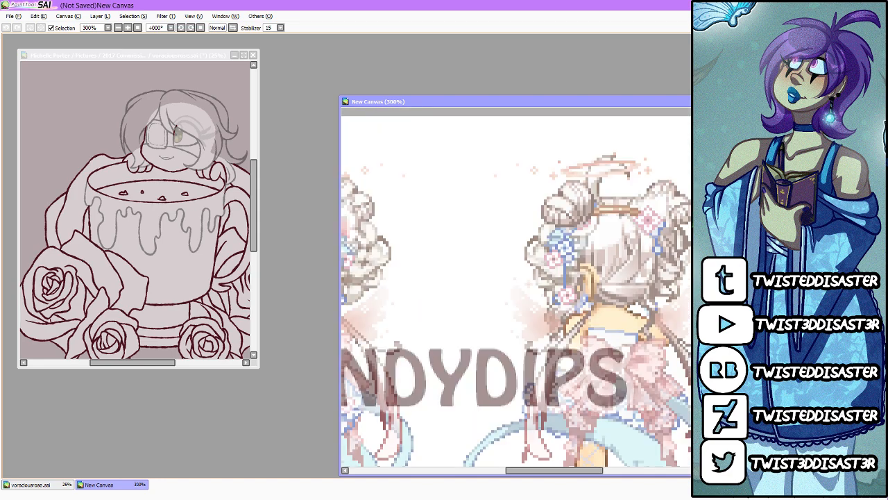
scroll(648, 170, down, 1)
scroll(616, 245, down, 1)
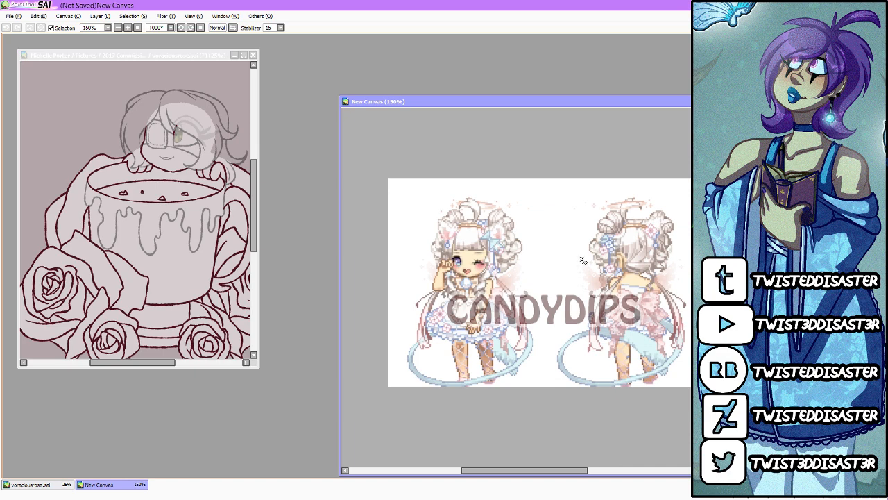
scroll(635, 260, up, 1)
scroll(639, 256, down, 1)
scroll(469, 240, up, 1)
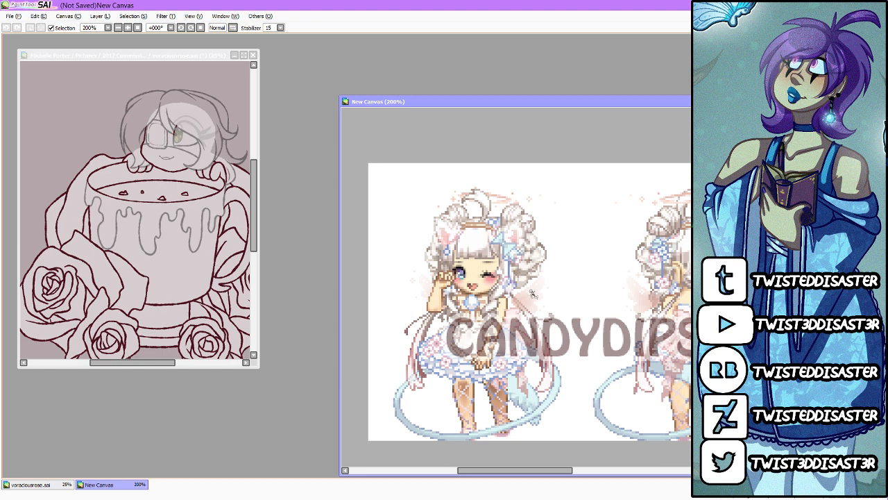
Step: Create a new canvas from the screen capture and crop it to the front-view character's head and upper body
click(13, 16)
click(42, 46)
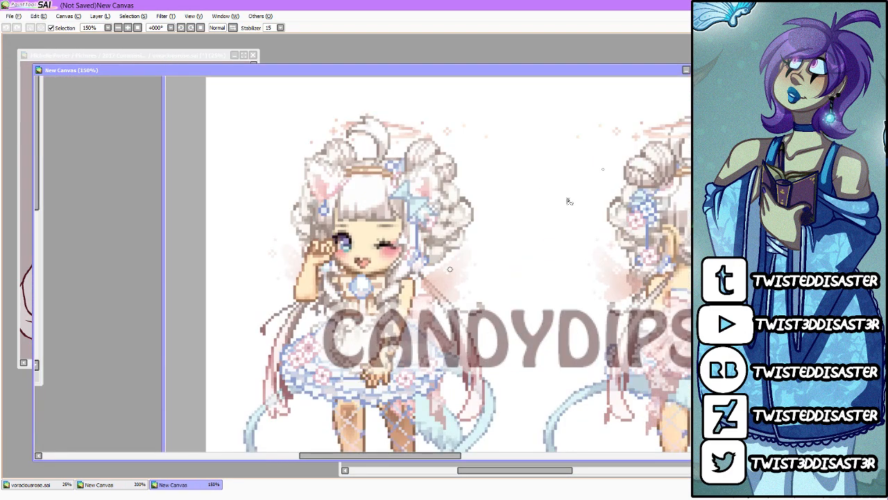
scroll(534, 228, down, 1)
click(728, 151)
drag(331, 127, 540, 345)
click(68, 16)
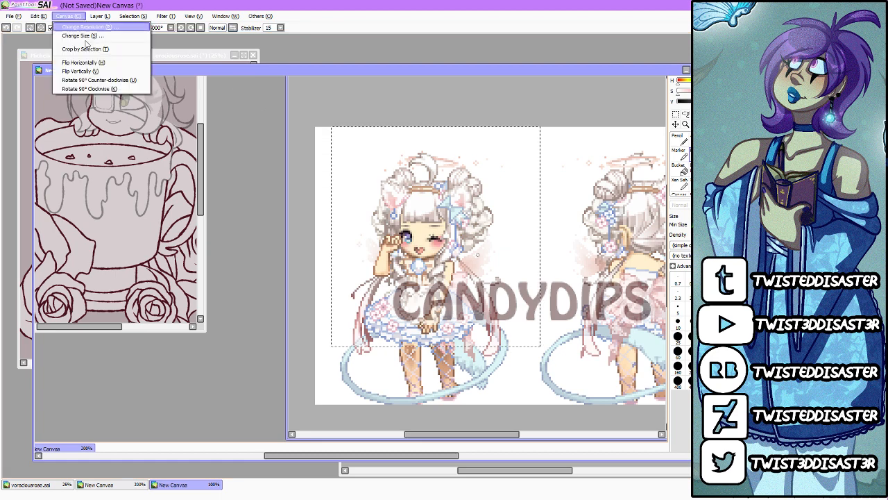
click(85, 49)
scroll(530, 290, up, 2)
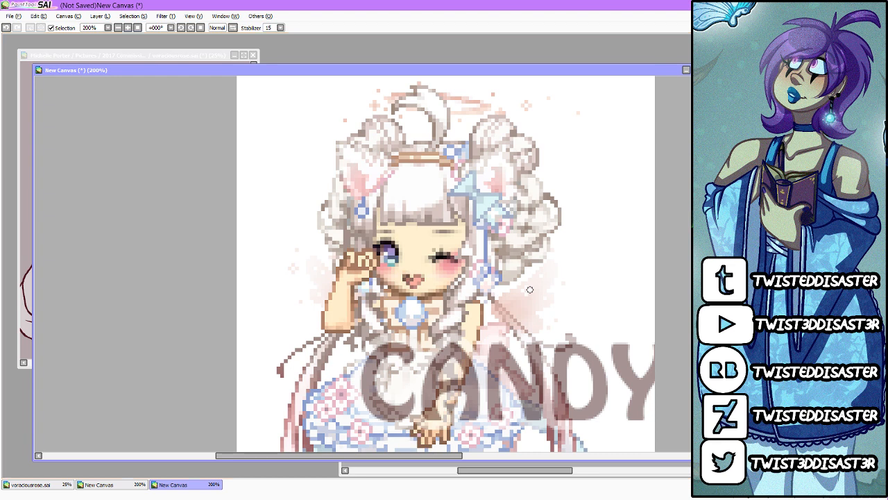
drag(530, 289, 531, 319)
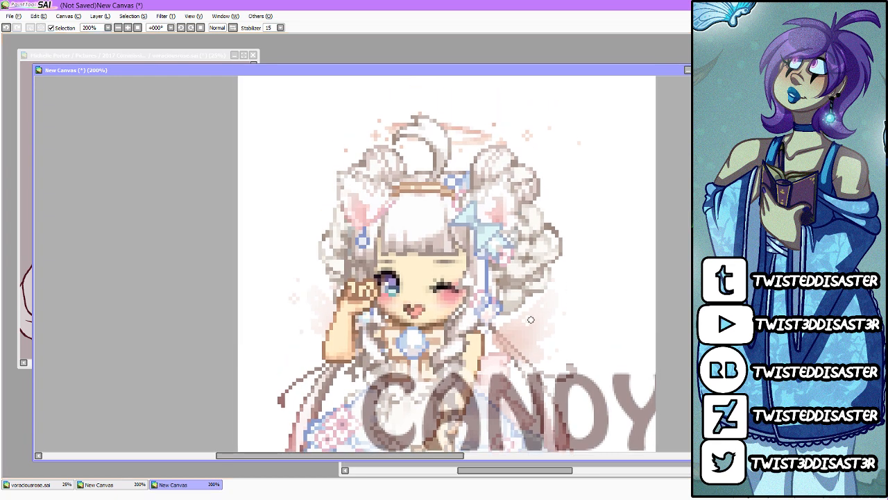
Step: Trace both animal ears and the bow beside one ear in dark red line over the reference, with the linework faded
mouse_move(459, 207)
mouse_down()
mouse_move(517, 167)
mouse_move(500, 243)
mouse_up()
mouse_move(359, 234)
mouse_down()
mouse_move(349, 164)
mouse_move(392, 201)
mouse_up()
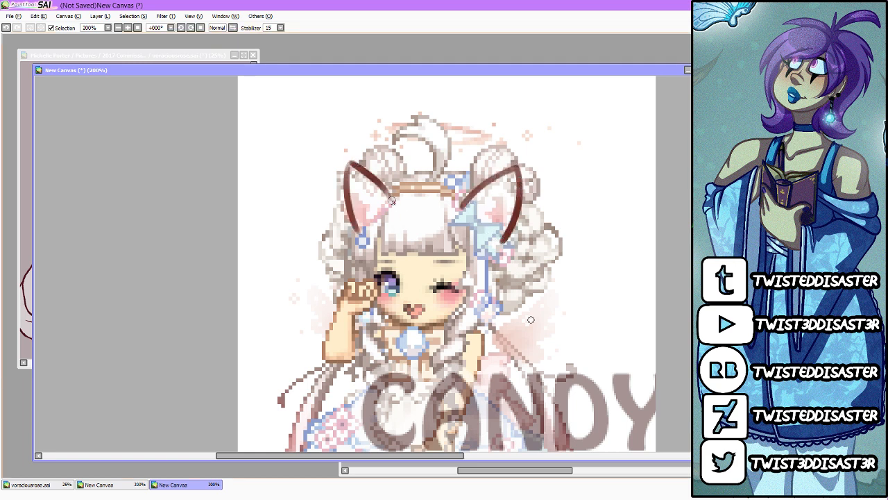
mouse_move(472, 221)
mouse_down()
mouse_move(477, 233)
mouse_move(474, 203)
mouse_move(465, 229)
mouse_move(484, 224)
mouse_move(494, 244)
mouse_move(475, 235)
mouse_up()
key(ctrl+e)
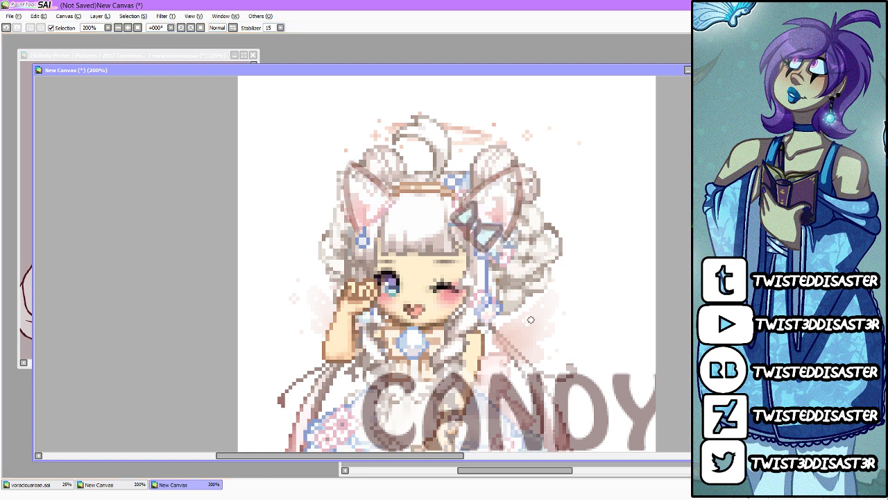
key(ctrl+z)
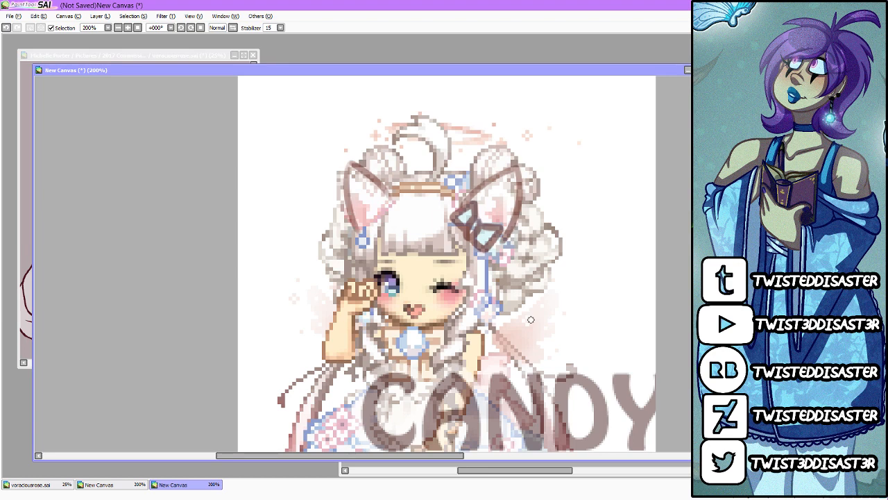
Step: Outline the hanging charms below both ears, the round chest brooch and the small flowers around the bow
mouse_move(486, 253)
mouse_down()
mouse_move(484, 324)
mouse_move(489, 303)
mouse_up()
mouse_move(356, 232)
mouse_down()
mouse_move(354, 246)
mouse_move(361, 232)
mouse_up()
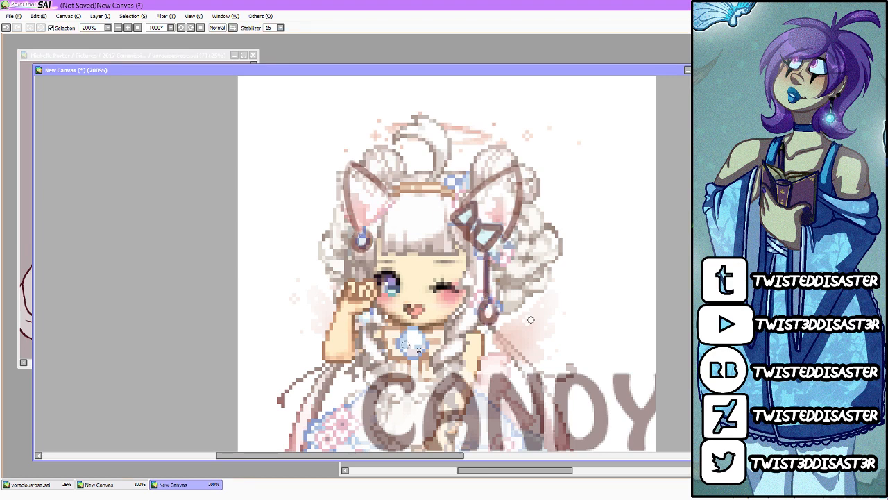
drag(405, 344, 406, 338)
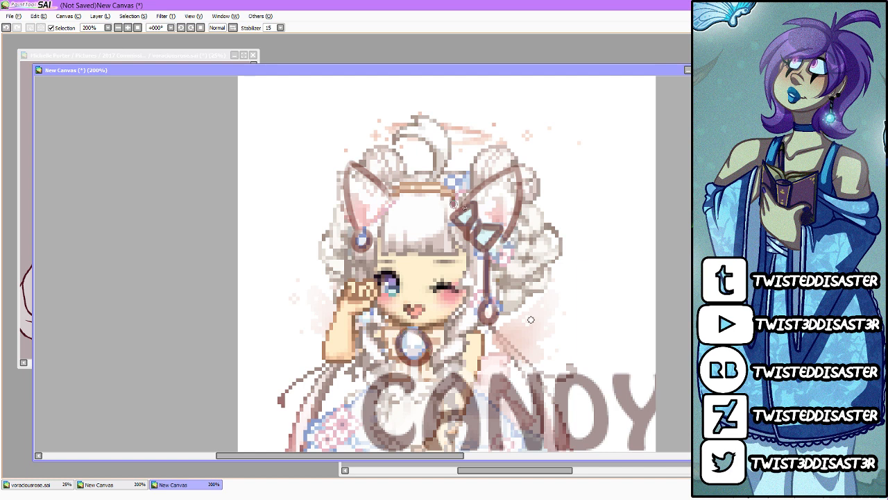
drag(454, 202, 467, 178)
mouse_move(500, 248)
mouse_down()
mouse_move(518, 238)
mouse_move(513, 251)
mouse_up()
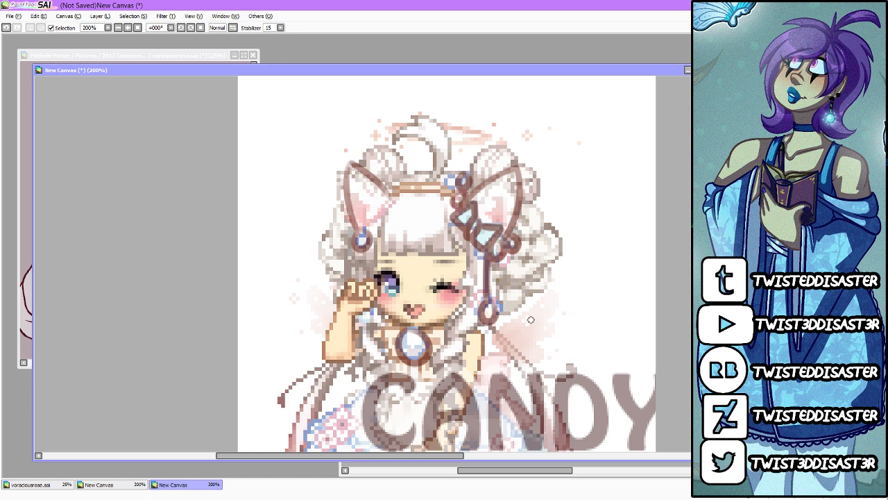
Step: Outline the rounded hair buns behind both ears and add curved strand lines inside them in dark red
mouse_move(468, 190)
mouse_down()
mouse_move(505, 143)
mouse_move(529, 175)
mouse_move(521, 173)
mouse_move(517, 218)
mouse_up()
drag(510, 149, 486, 175)
mouse_move(517, 153)
mouse_down()
mouse_move(535, 183)
mouse_move(550, 183)
mouse_move(524, 201)
mouse_move(547, 202)
mouse_move(516, 213)
mouse_up()
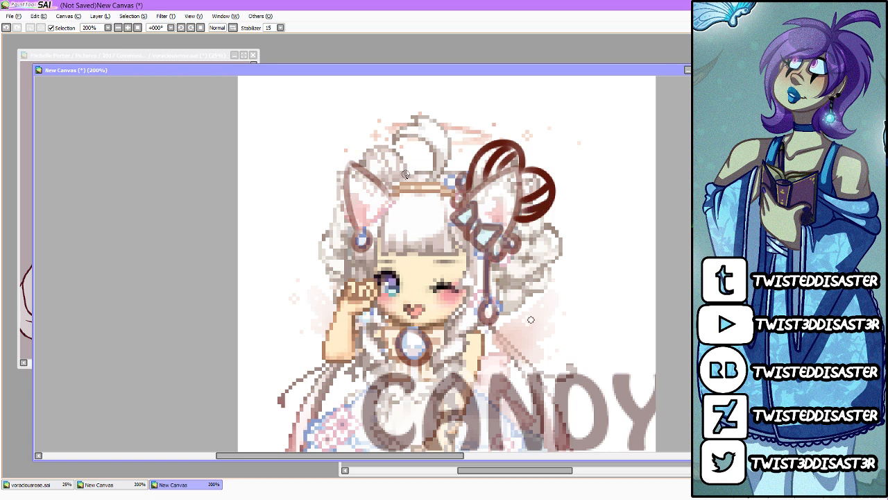
mouse_move(405, 178)
mouse_down()
mouse_move(377, 143)
mouse_move(376, 165)
mouse_move(368, 158)
mouse_move(395, 181)
mouse_up()
mouse_move(377, 145)
mouse_down()
mouse_move(400, 177)
mouse_move(355, 173)
mouse_move(361, 163)
mouse_move(333, 187)
mouse_move(349, 207)
mouse_up()
drag(339, 168, 345, 188)
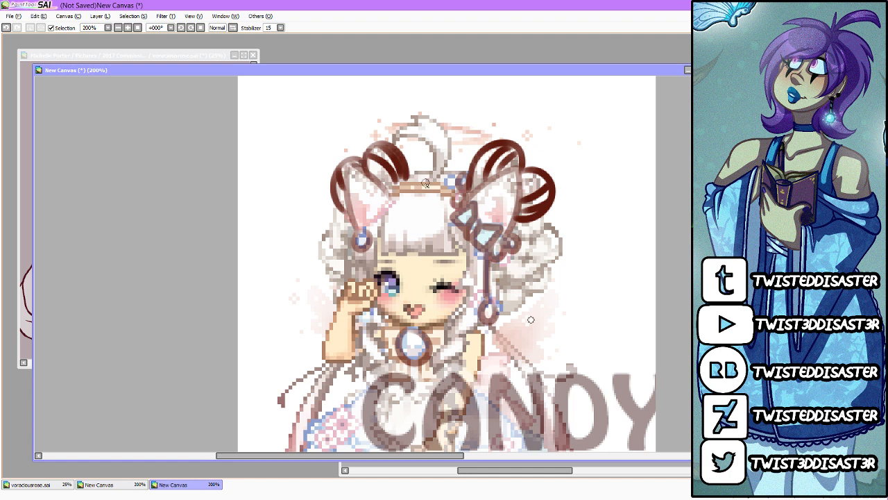
Step: Draw the hair loop on top of the head and the curved headband between the ears
mouse_move(431, 184)
mouse_down()
mouse_move(425, 139)
mouse_move(397, 145)
mouse_move(402, 130)
mouse_move(422, 125)
mouse_move(411, 125)
mouse_move(439, 125)
mouse_move(441, 176)
mouse_up()
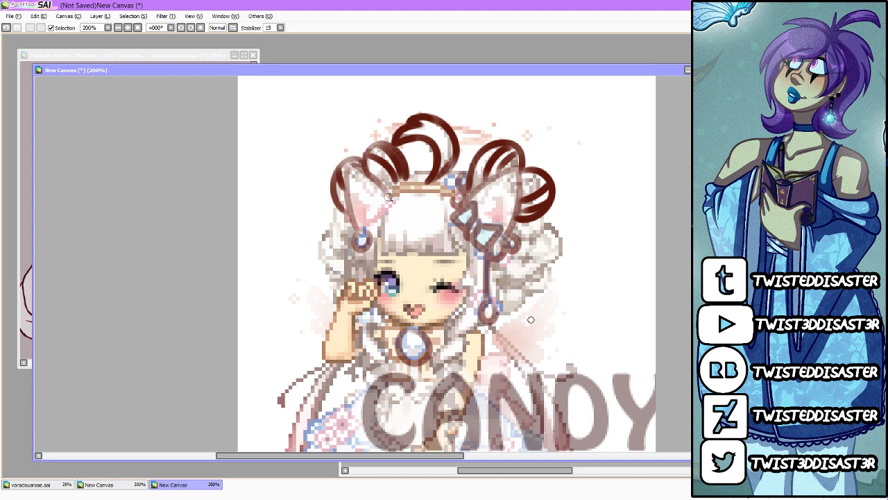
drag(388, 197, 455, 203)
mouse_move(391, 188)
mouse_down()
mouse_move(460, 203)
mouse_move(400, 182)
mouse_move(466, 199)
mouse_move(427, 168)
mouse_move(406, 176)
mouse_move(464, 174)
mouse_up()
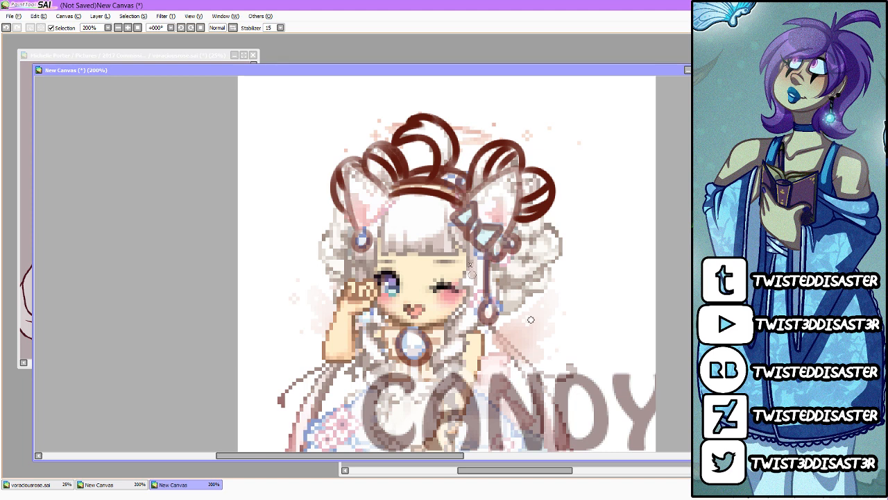
Step: Draw the bangs across the forehead as curved strands running down from the headband, redoing the outer strand beside the bow
drag(391, 206, 382, 255)
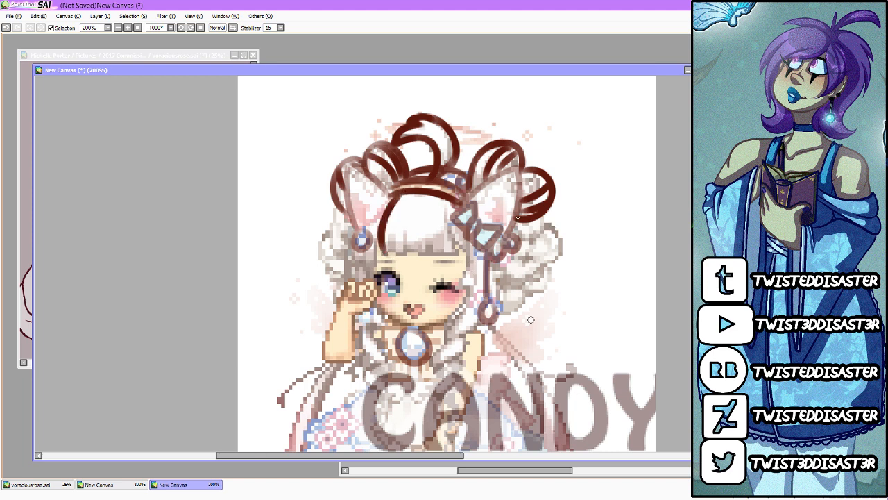
drag(450, 204, 460, 254)
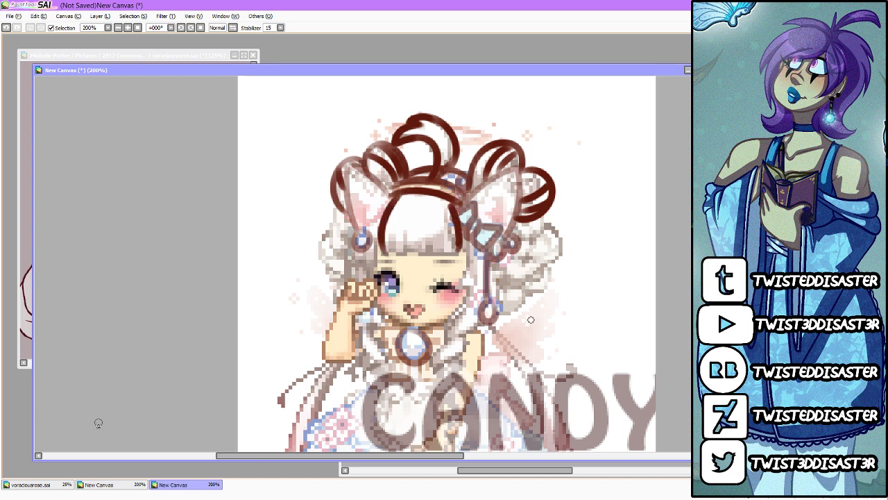
key(ctrl+z)
drag(454, 200, 458, 251)
mouse_move(410, 197)
mouse_down()
mouse_move(420, 246)
mouse_move(389, 251)
mouse_move(416, 250)
mouse_up()
drag(436, 195, 447, 257)
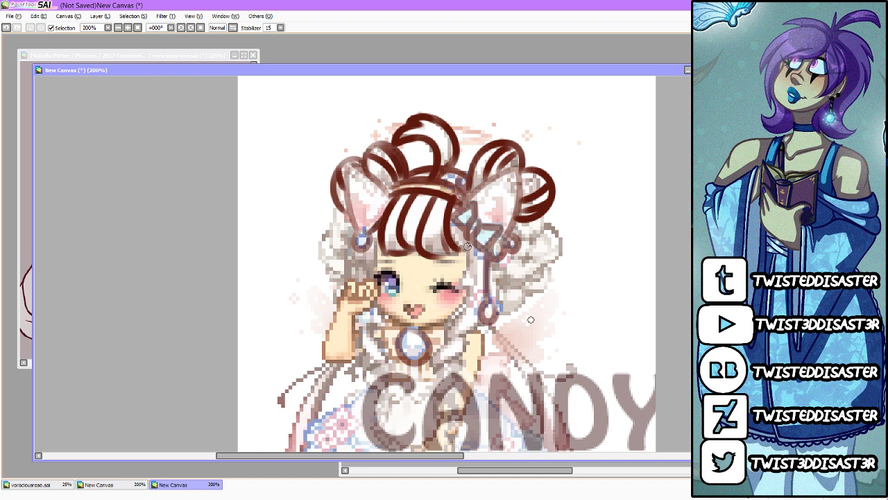
Step: Draw the side locks framing the face, ending in twisted ringlets on both sides of the chest brooch
drag(468, 244, 452, 298)
key(ctrl+z)
mouse_move(470, 240)
mouse_down()
mouse_move(447, 316)
mouse_move(445, 339)
mouse_up()
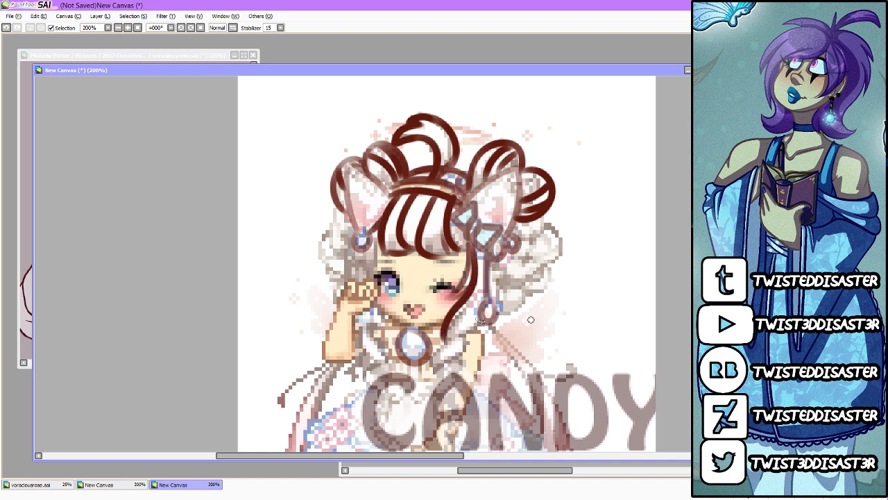
mouse_move(484, 319)
mouse_down()
mouse_move(445, 345)
mouse_move(462, 347)
mouse_move(466, 338)
mouse_move(459, 356)
mouse_move(434, 368)
mouse_move(453, 340)
mouse_move(464, 358)
mouse_move(458, 374)
mouse_move(439, 370)
mouse_move(456, 381)
mouse_move(440, 394)
mouse_move(464, 369)
mouse_up()
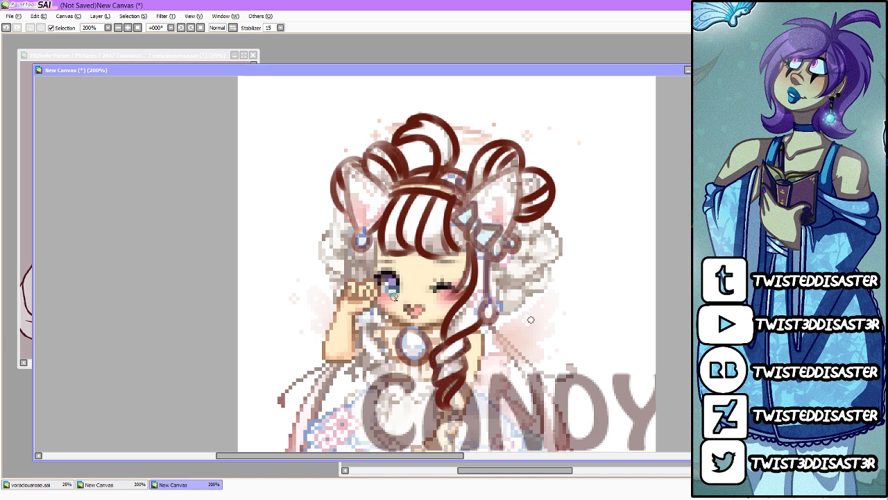
mouse_move(353, 251)
mouse_down()
mouse_move(351, 284)
mouse_move(379, 247)
mouse_move(372, 280)
mouse_up()
mouse_move(358, 315)
mouse_down()
mouse_move(388, 349)
mouse_move(388, 336)
mouse_move(379, 315)
mouse_move(387, 353)
mouse_move(359, 338)
mouse_move(368, 364)
mouse_move(387, 358)
mouse_move(368, 369)
mouse_move(363, 361)
mouse_move(384, 386)
mouse_move(389, 365)
mouse_move(378, 411)
mouse_up()
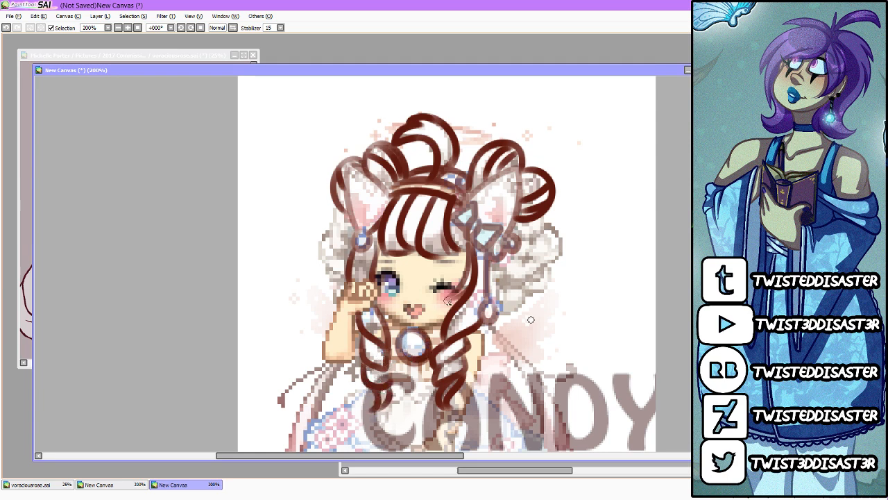
Step: Draw the long wavy pigtail strands in dark red beneath the hair buns on both sides of the head
mouse_move(526, 222)
mouse_down()
mouse_move(558, 250)
mouse_move(536, 294)
mouse_move(531, 261)
mouse_move(547, 295)
mouse_move(493, 288)
mouse_move(510, 302)
mouse_move(527, 292)
mouse_up()
drag(501, 259, 490, 285)
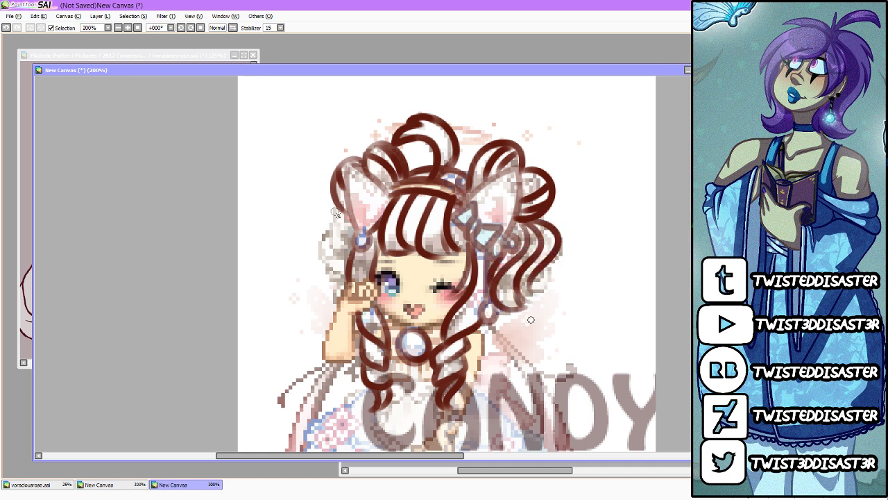
mouse_move(338, 212)
mouse_down()
mouse_move(296, 283)
mouse_move(313, 300)
mouse_up()
mouse_move(345, 245)
mouse_down()
mouse_move(344, 300)
mouse_move(345, 252)
mouse_up()
drag(340, 211, 347, 223)
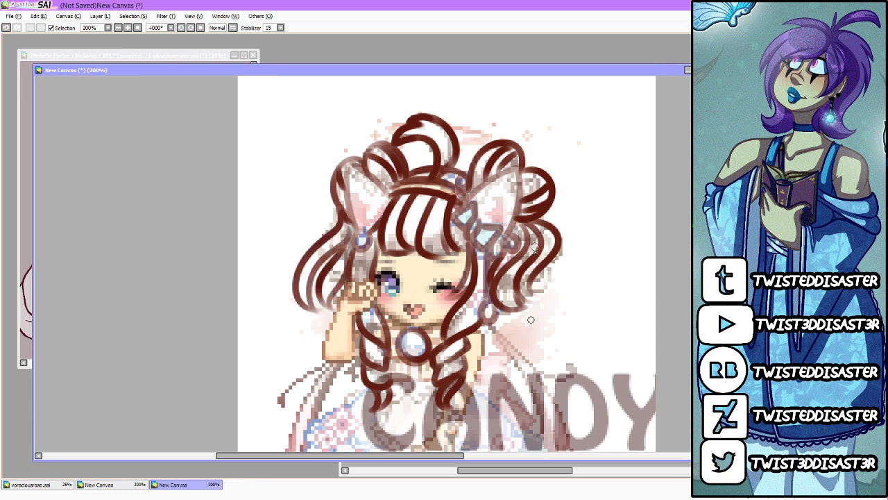
Step: Fade the traced hair lines and hide the pixel reference beneath them
mouse_move(531, 319)
mouse_down()
mouse_move(532, 203)
mouse_move(531, 301)
mouse_up()
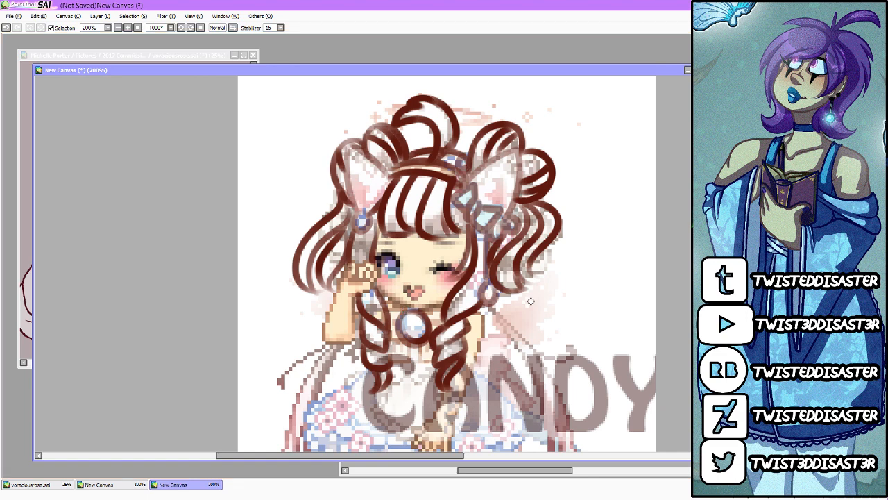
key(ctrl+z)
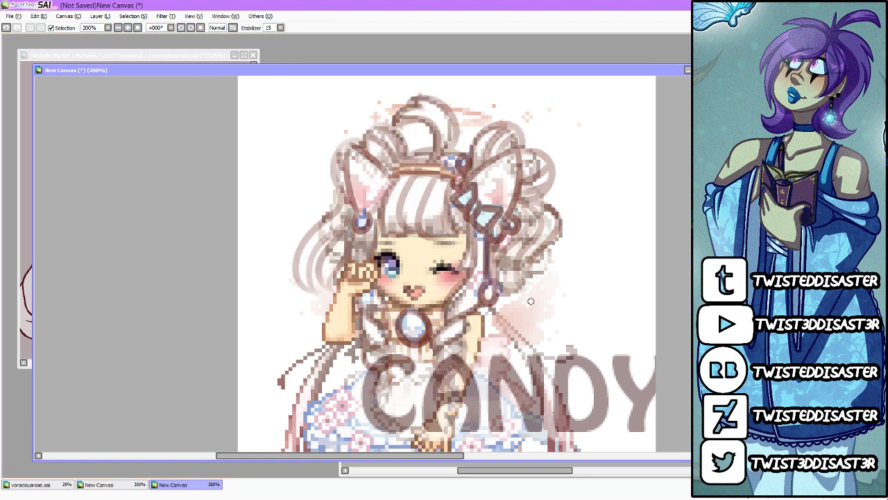
key(ctrl+y)
Step: Bring voraciousrose.sai forward, enlarge its window and arrange it beside the moved sketch window
drag(537, 70, 624, 32)
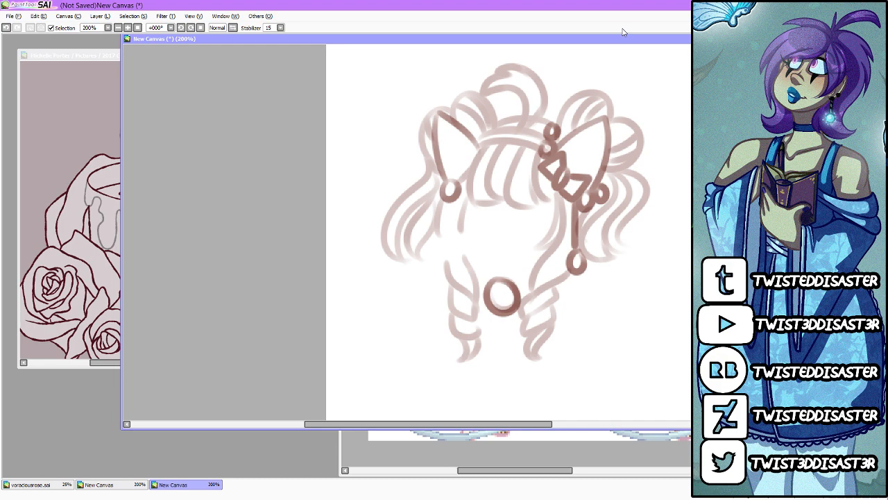
click(76, 141)
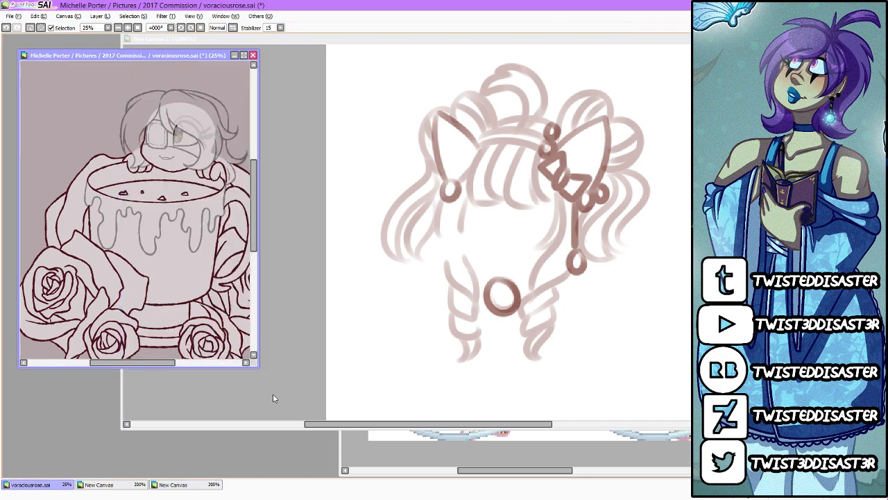
drag(257, 365, 467, 476)
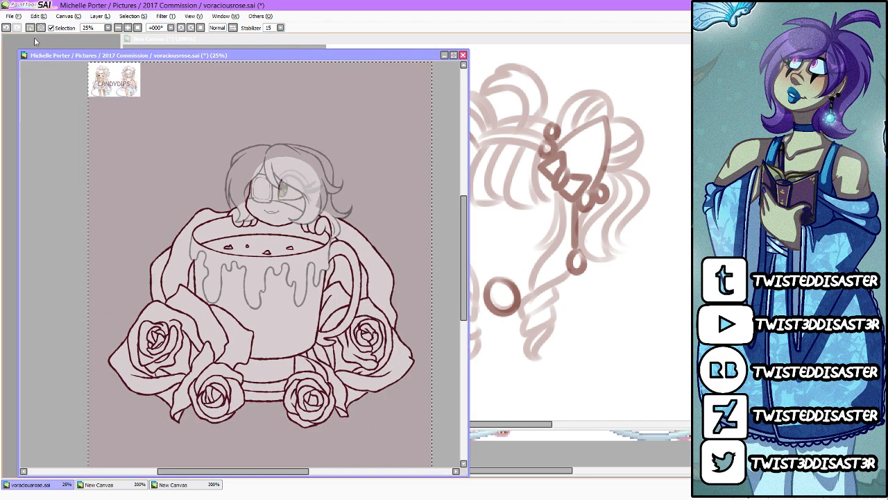
drag(15, 54, 4, 39)
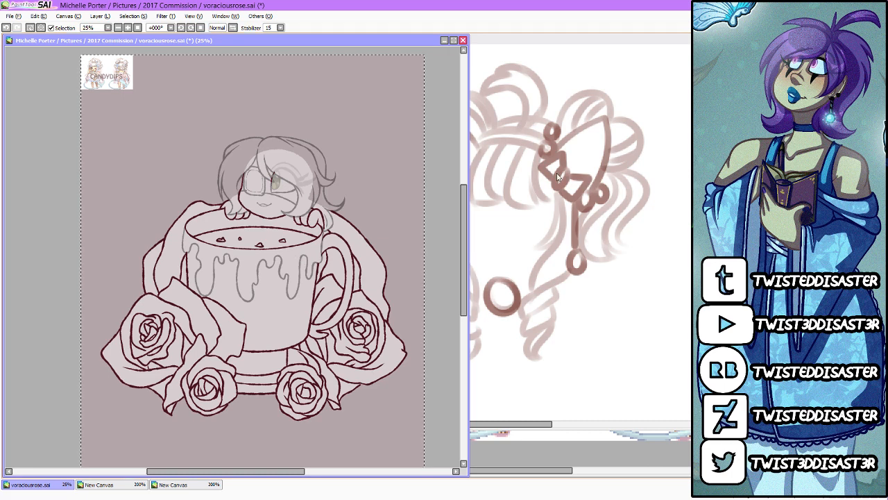
Step: Deselect and clear the small pasted character reference from the corner of the mug canvas
key(ctrl+d)
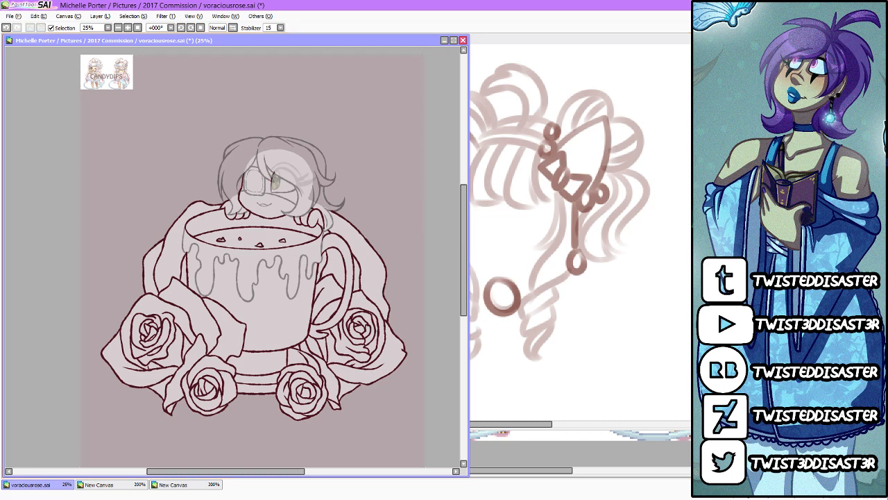
key(d)
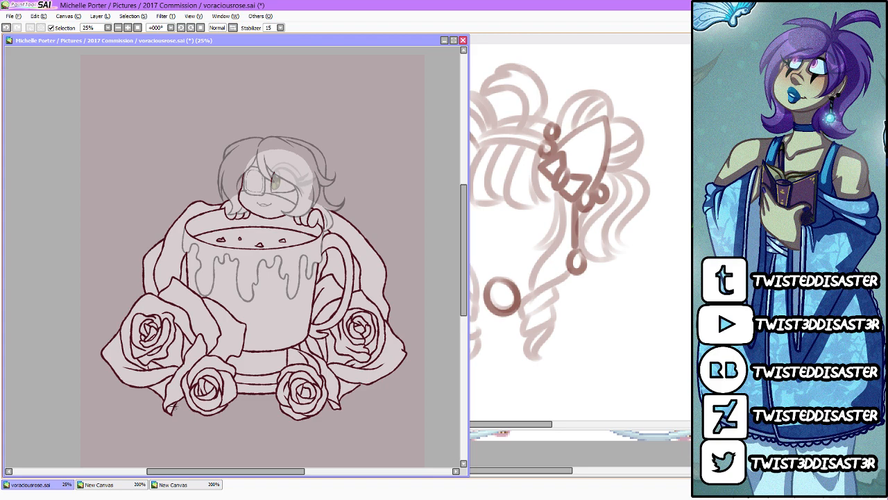
Step: Examine the placeholder character's face, hair and hands above the mug up close
scroll(220, 269, up, 1)
scroll(292, 206, up, 2)
scroll(291, 206, down, 2)
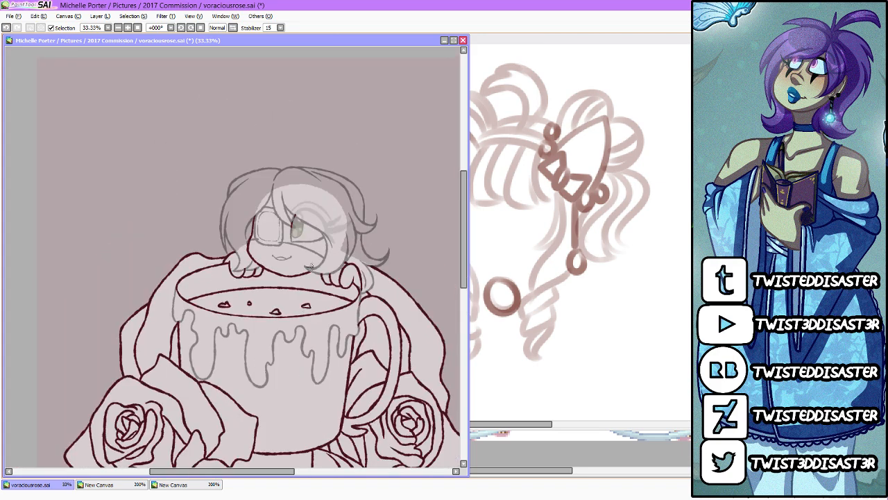
scroll(299, 236, up, 2)
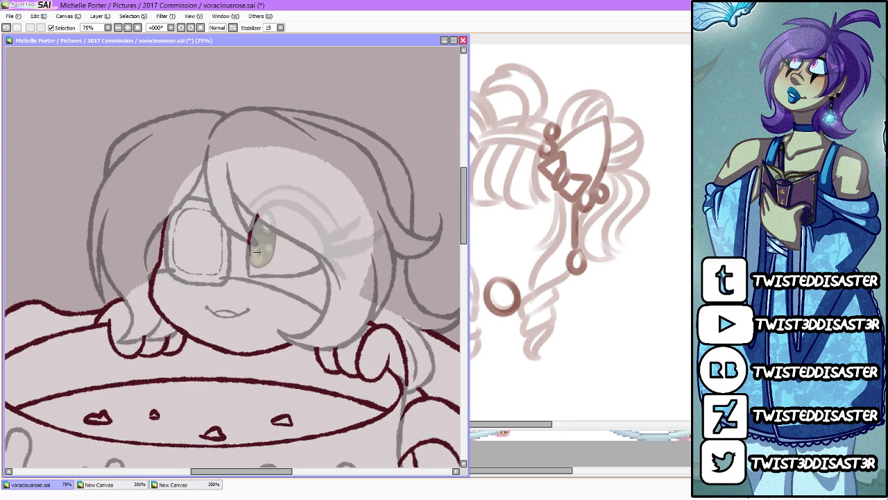
scroll(302, 268, down, 5)
scroll(300, 270, up, 3)
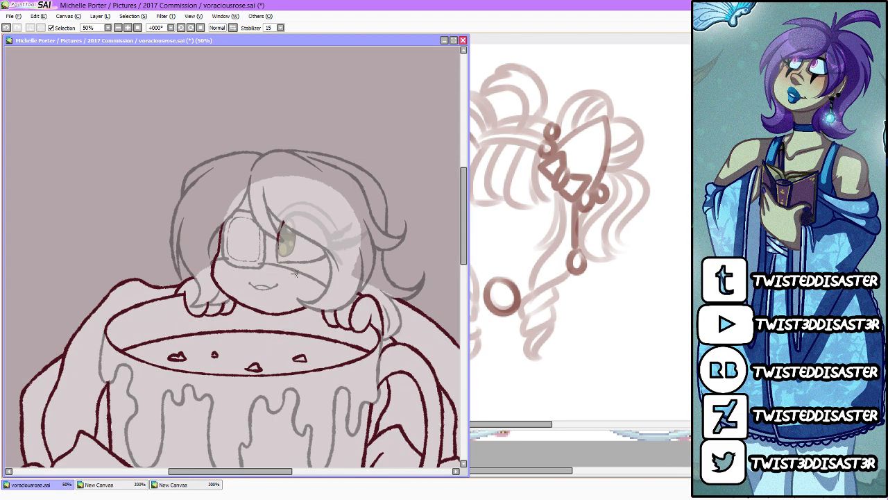
scroll(295, 274, down, 2)
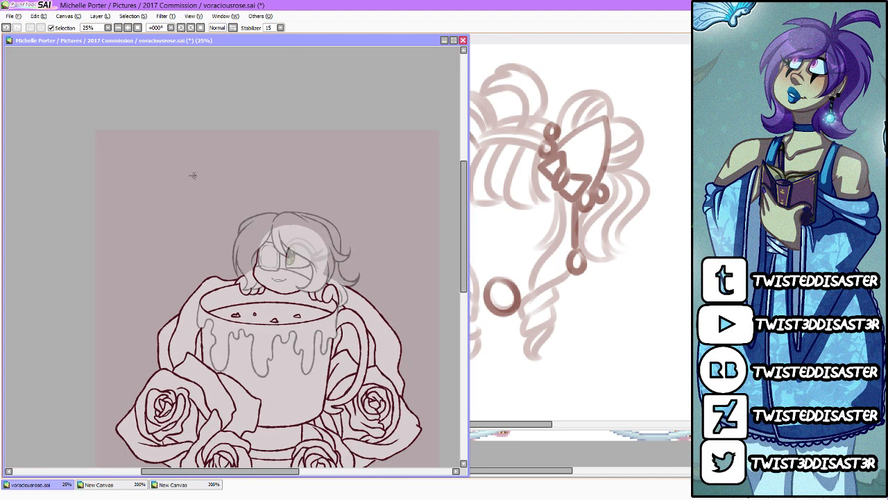
Step: Look through the 2017 Commission folder for finished examples of the mug design, filtering the file list to PNG
click(10, 16)
click(25, 41)
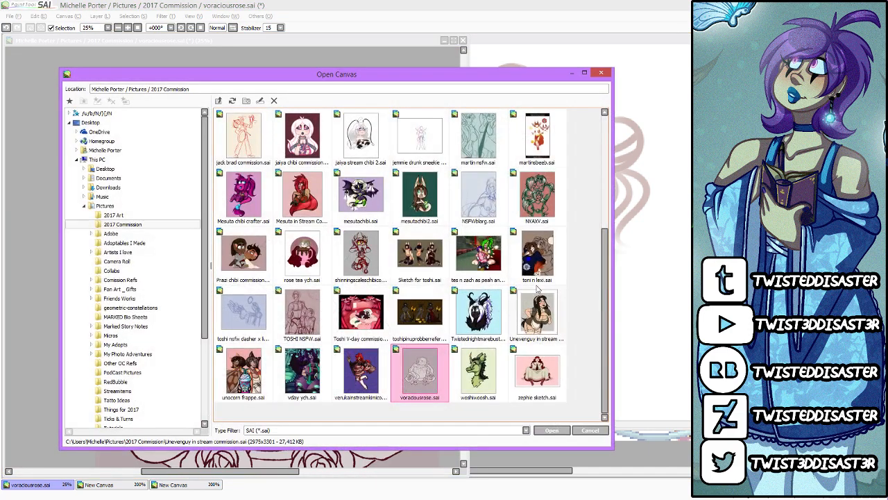
scroll(503, 332, up, 3)
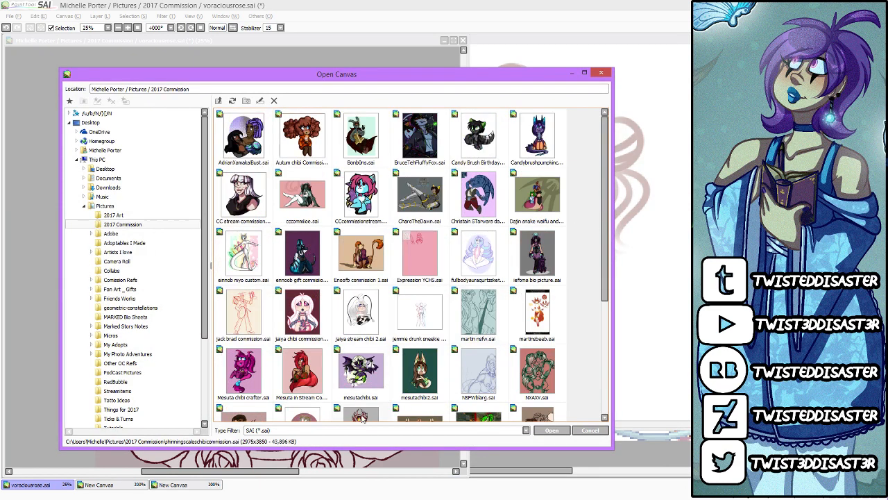
click(336, 431)
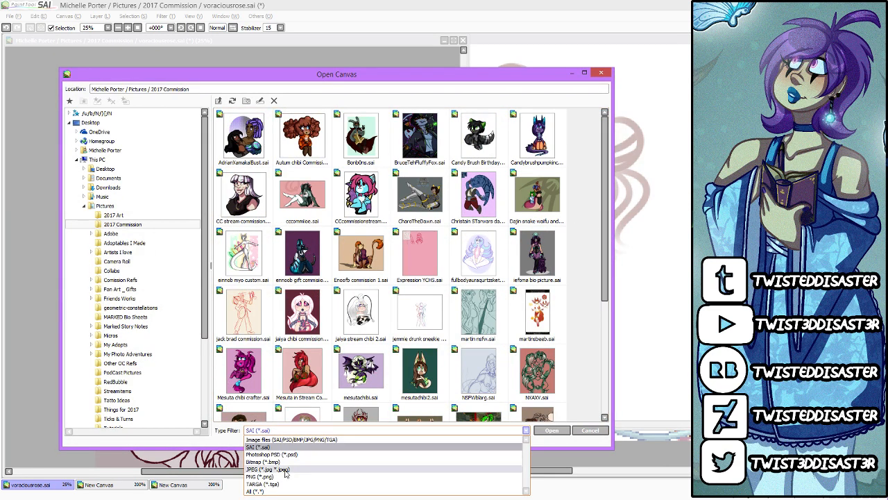
click(305, 476)
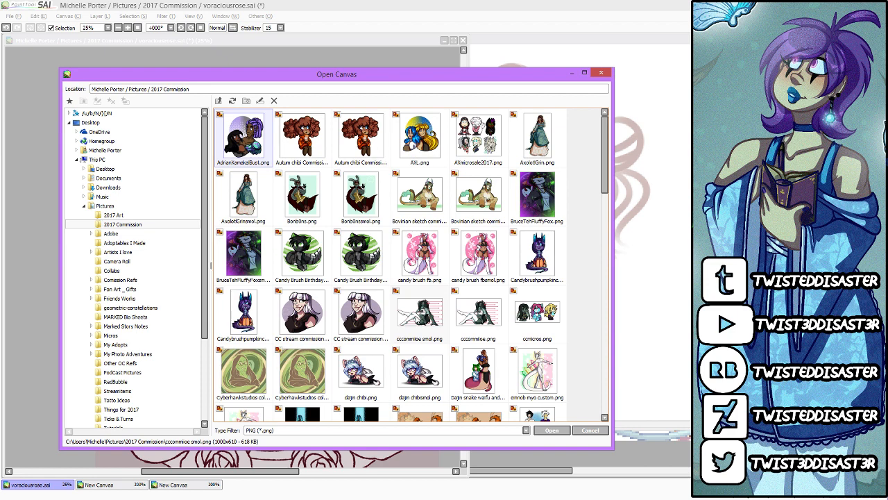
scroll(420, 312, down, 3)
scroll(420, 312, down, 3)
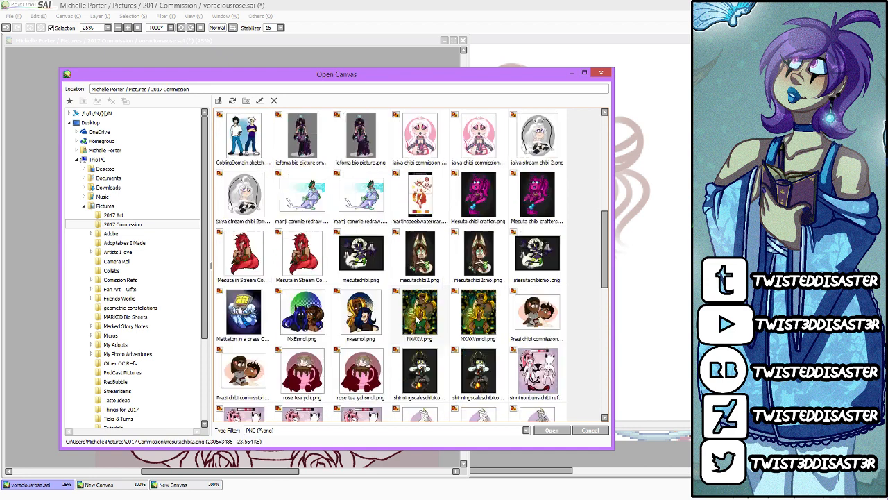
scroll(420, 312, down, 2)
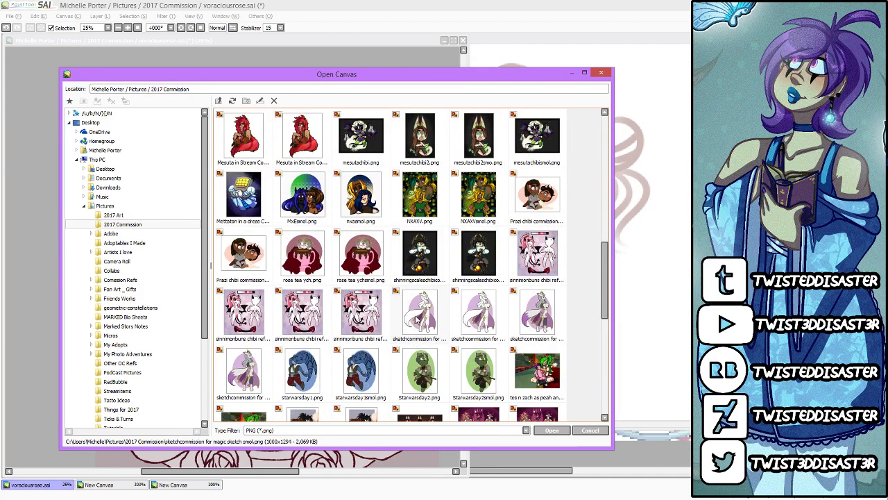
scroll(420, 313, down, 1)
scroll(420, 312, down, 5)
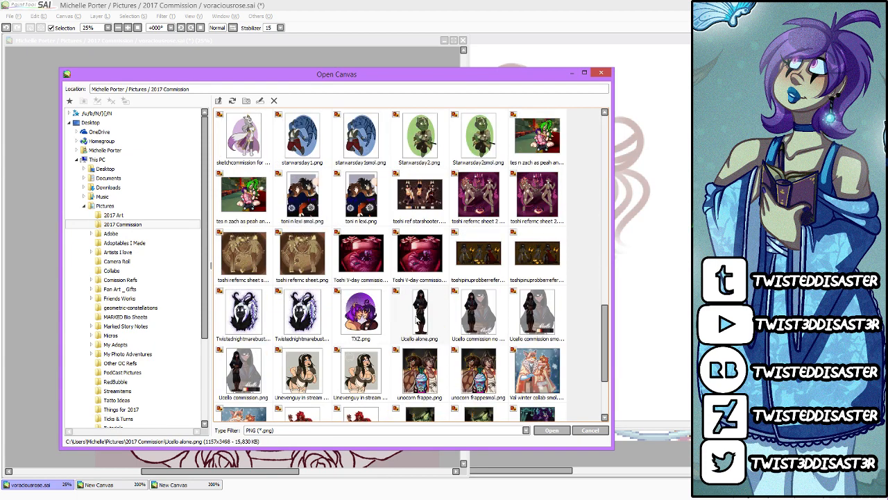
Step: Open roseteaych.png from the 2017 Art folder to review the finished mug examples, and close it
click(115, 215)
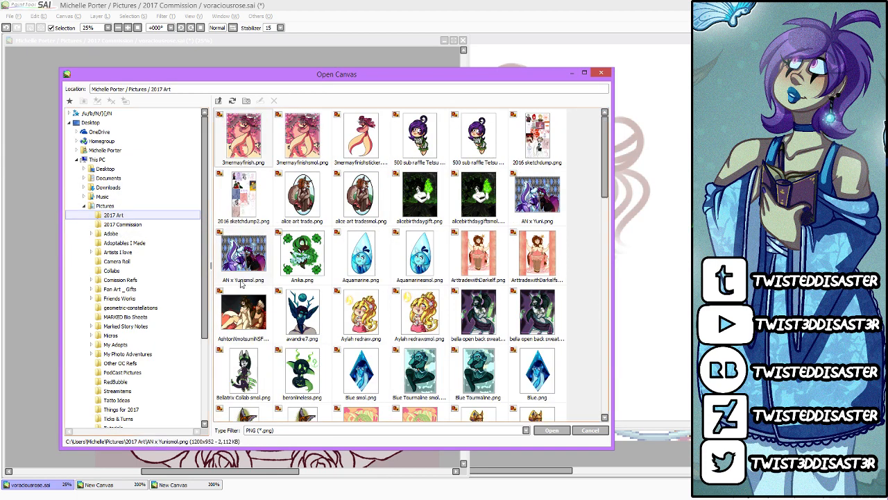
scroll(420, 316, down, 4)
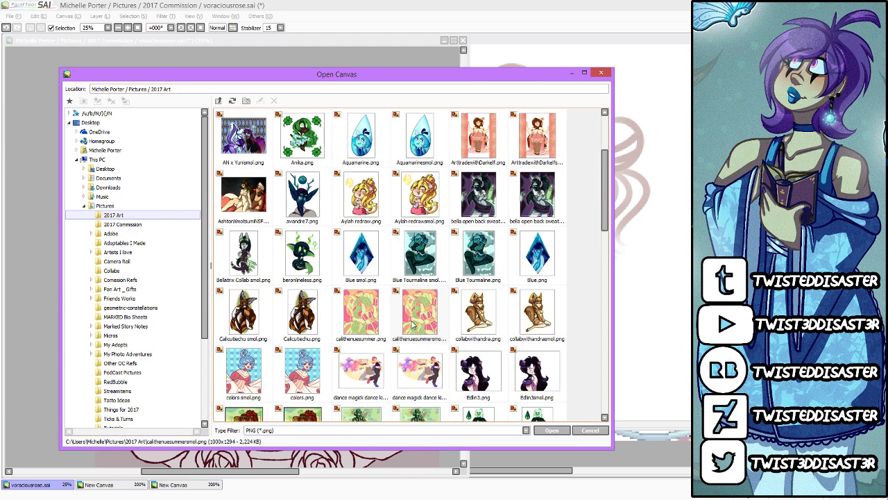
scroll(415, 325, down, 5)
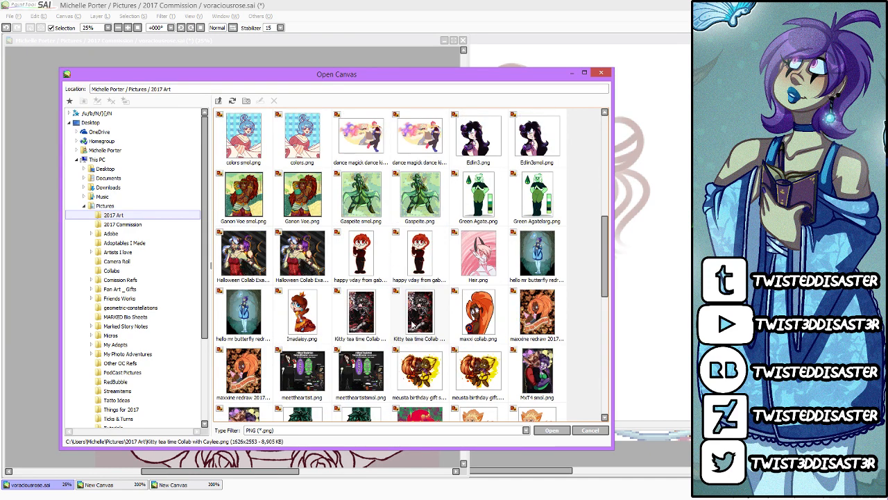
scroll(415, 325, down, 1)
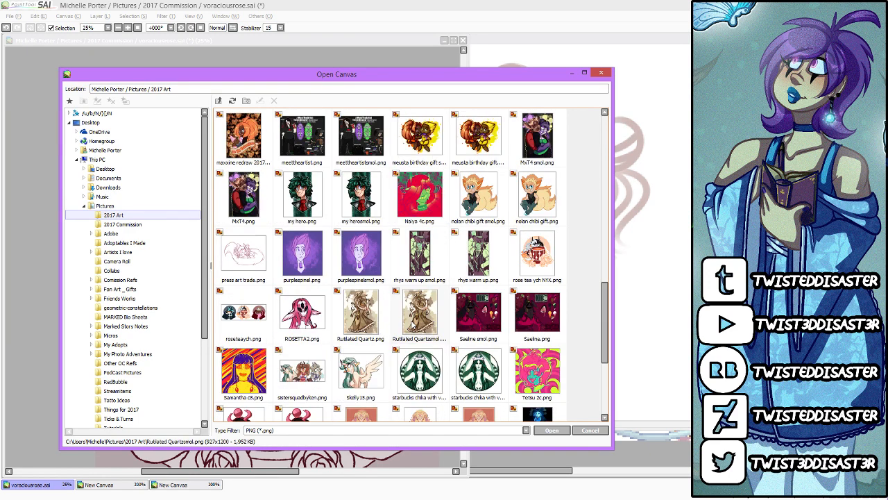
scroll(415, 324, down, 1)
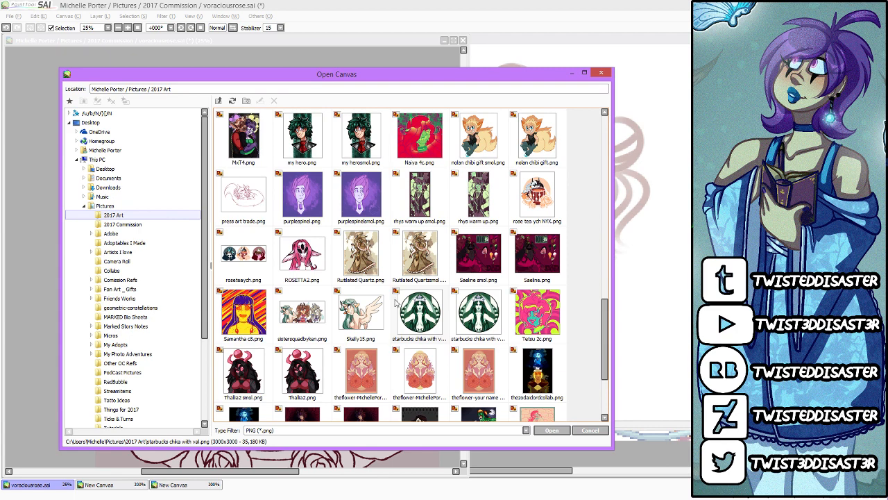
double_click(253, 270)
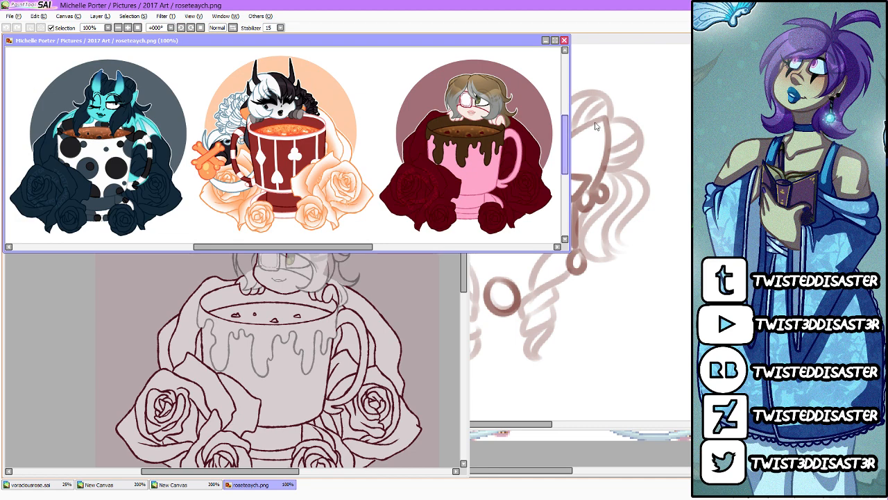
click(565, 41)
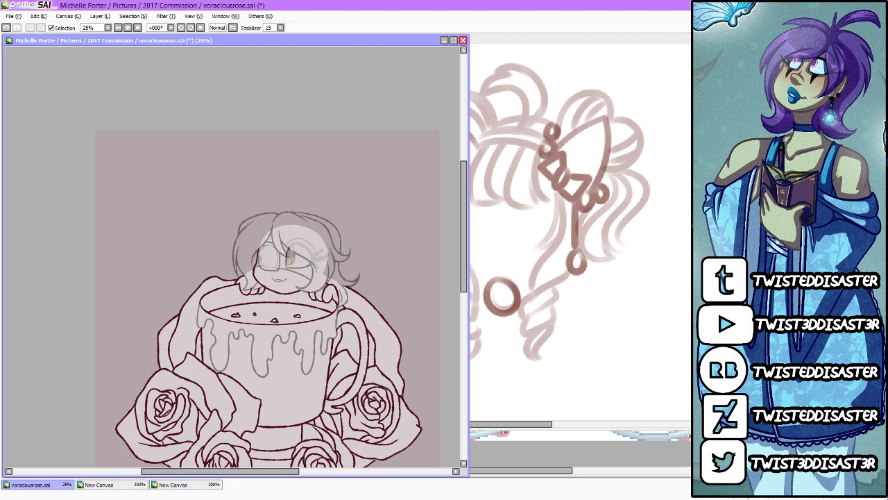
Step: Sketch a rounded skull outline in dark red over the placeholder head, from the cheek over the crown down to the jaw
drag(550, 424, 511, 431)
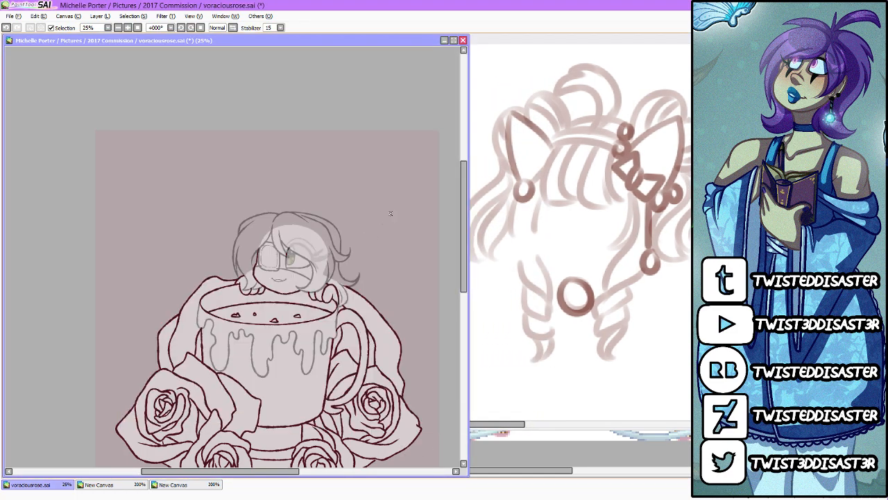
mouse_move(391, 214)
mouse_down()
mouse_move(432, 276)
mouse_move(406, 293)
mouse_up()
key(ctrl+z)
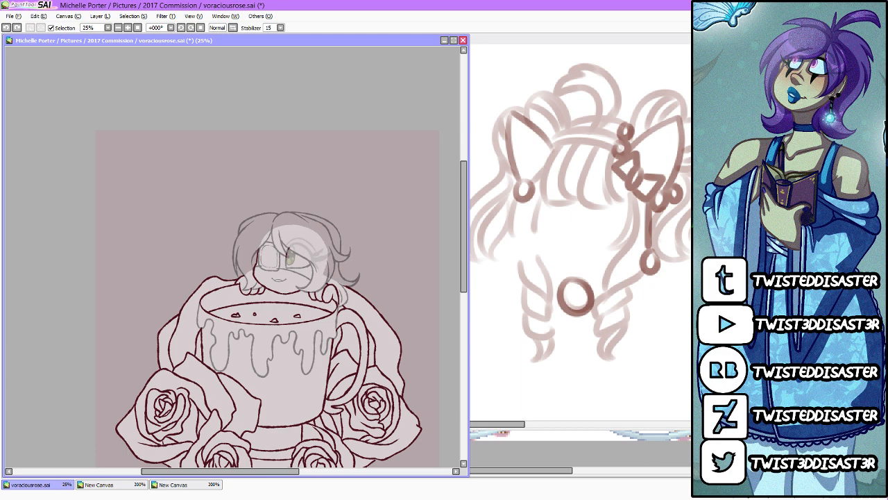
scroll(230, 255, up, 3)
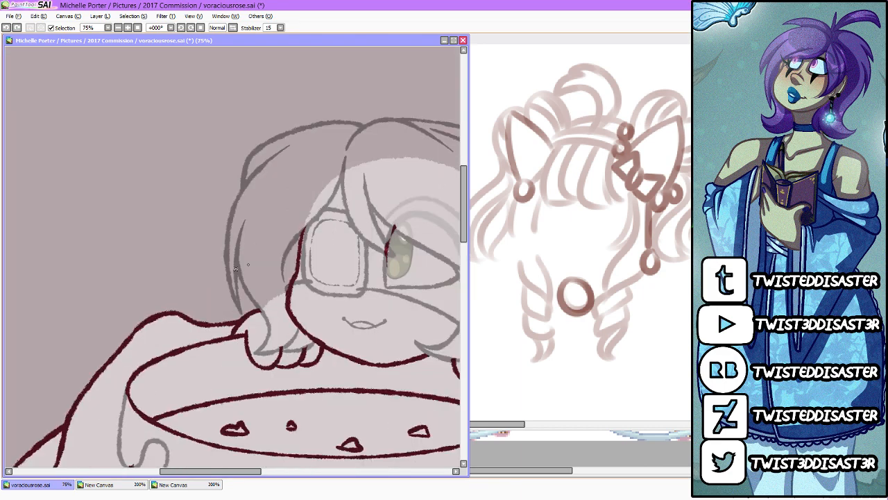
scroll(178, 270, down, 2)
scroll(276, 250, up, 3)
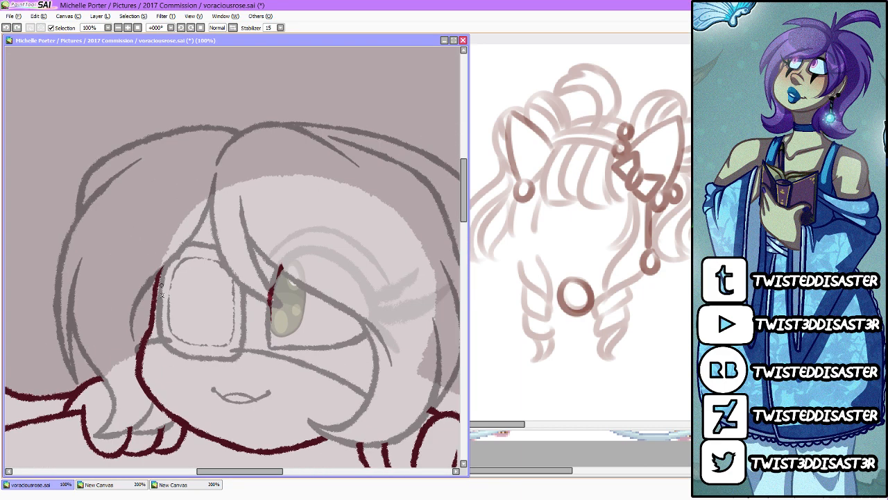
drag(269, 471, 279, 471)
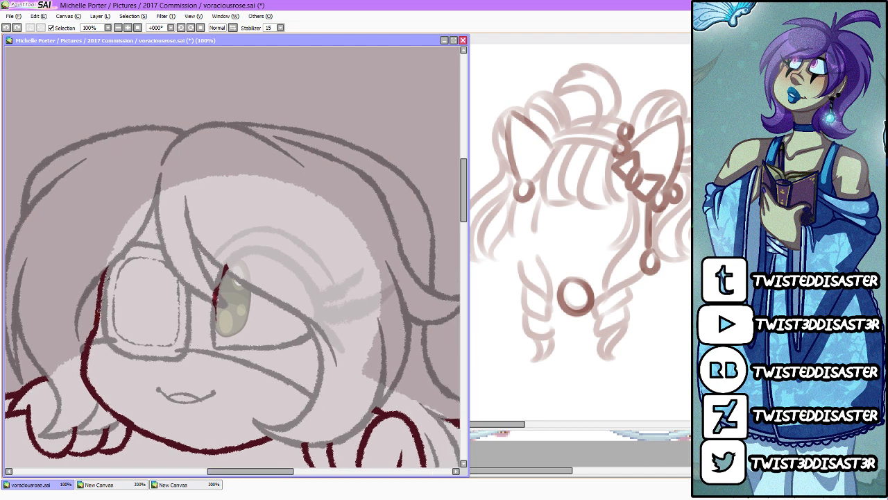
drag(100, 308, 154, 166)
mouse_move(99, 316)
mouse_down()
mouse_move(184, 152)
mouse_move(302, 167)
mouse_up()
mouse_move(163, 165)
mouse_down()
mouse_move(229, 149)
mouse_move(327, 173)
mouse_move(382, 291)
mouse_move(325, 399)
mouse_up()
mouse_move(366, 342)
mouse_down()
mouse_move(279, 434)
mouse_move(361, 361)
mouse_up()
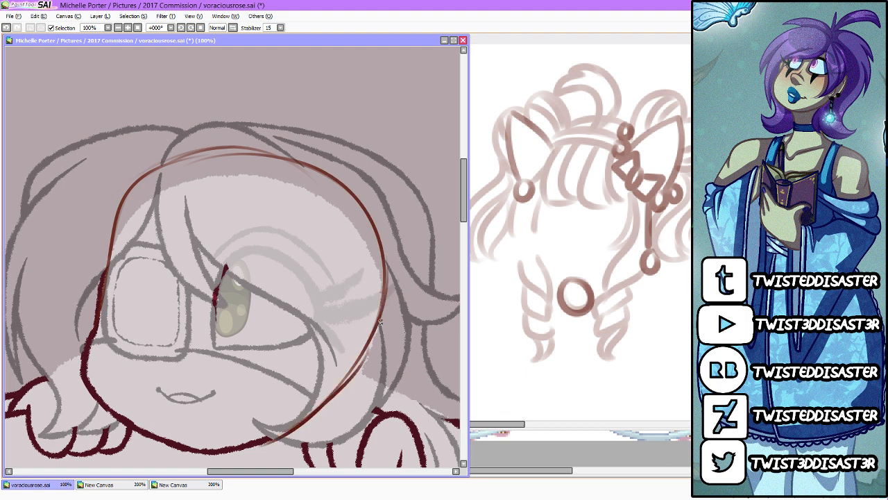
drag(107, 261, 221, 146)
mouse_move(150, 162)
mouse_down()
mouse_move(188, 151)
mouse_move(358, 189)
mouse_move(384, 267)
mouse_up()
Step: Add a curved eye guideline across the face and a curved vertical centre line from crown to chin
drag(99, 322, 299, 369)
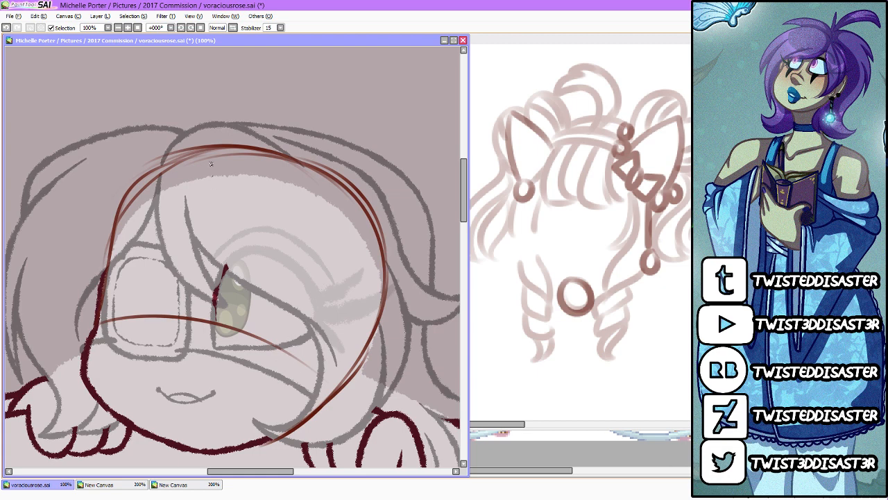
mouse_move(212, 152)
mouse_down()
mouse_move(171, 383)
mouse_move(177, 442)
mouse_up()
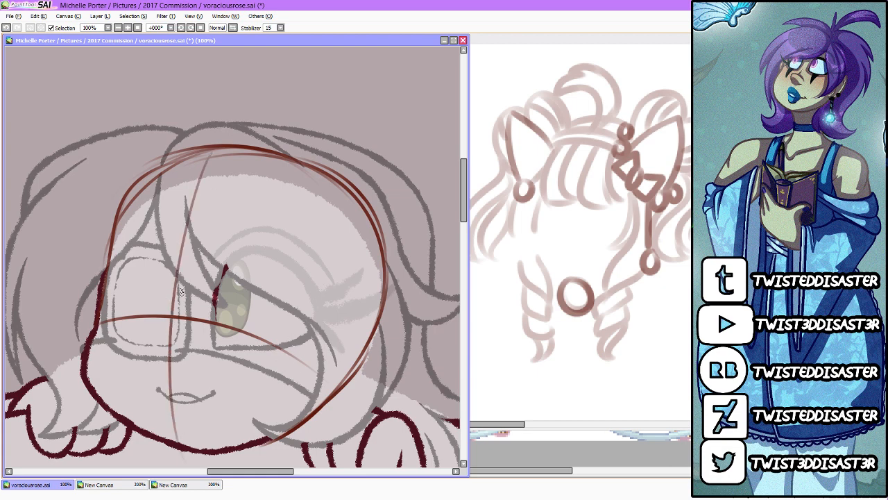
Step: Shorten the pixel character and hair sketch windows and stack them beside the commission canvas, with the front-facing character in view
click(608, 440)
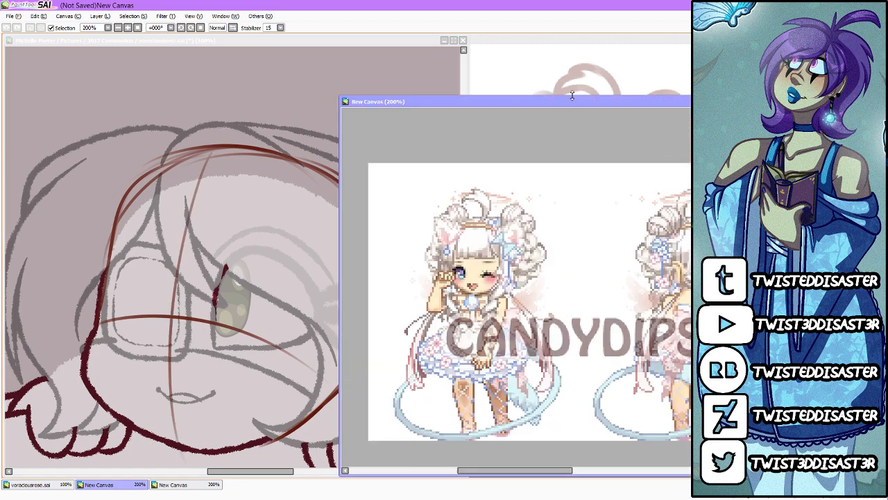
drag(572, 99, 604, 258)
drag(545, 470, 508, 472)
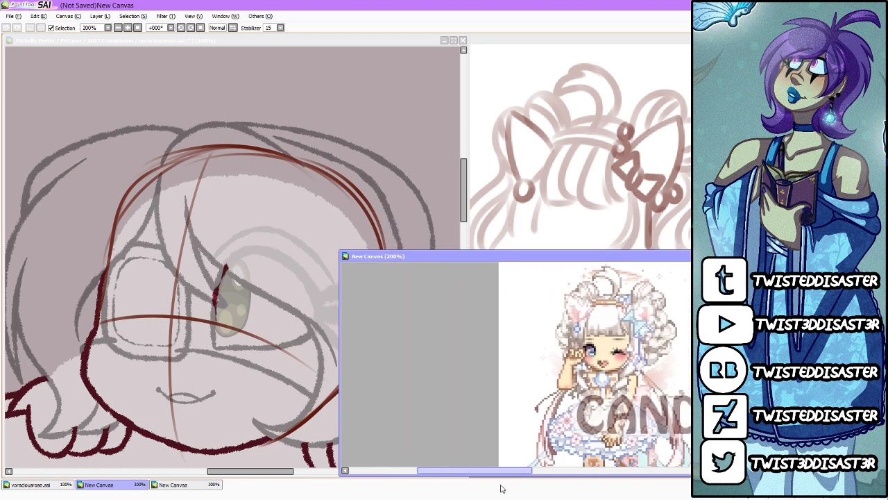
click(662, 229)
click(645, 431)
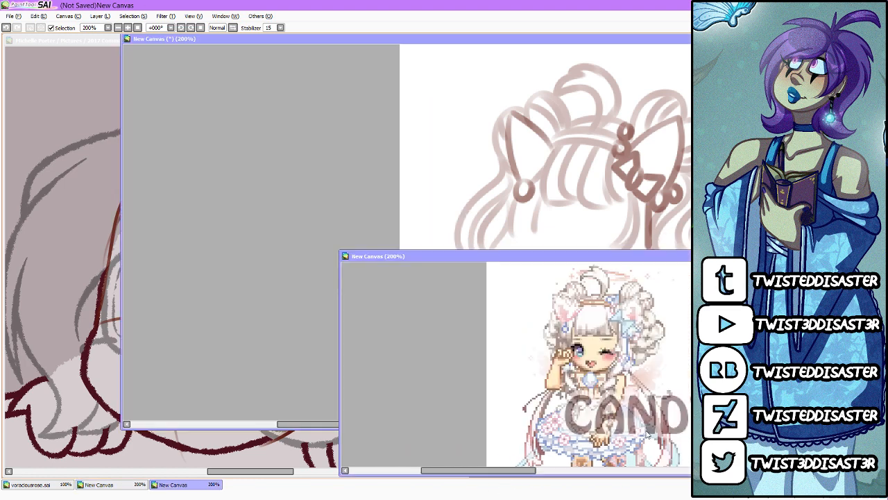
click(677, 226)
mouse_move(665, 429)
mouse_down()
mouse_move(663, 267)
mouse_move(663, 275)
mouse_up()
click(657, 338)
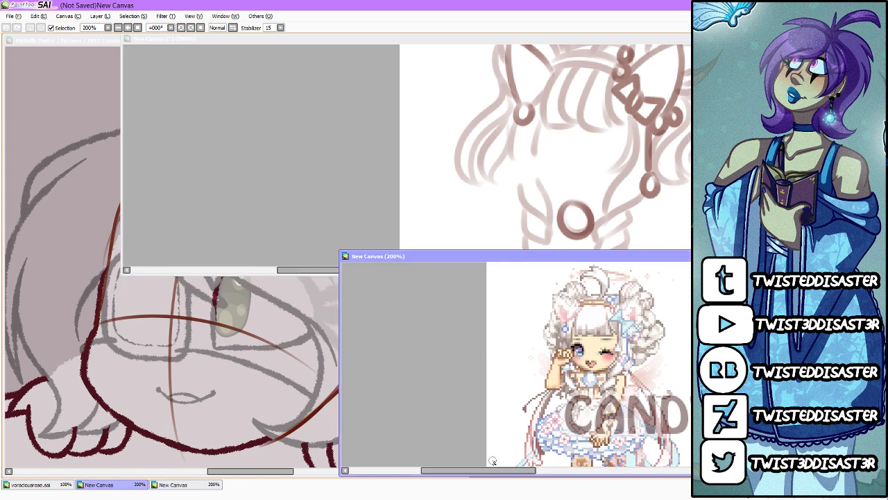
Step: Zoom the hair and accessories sketch out to about 116% and frame the whole head in its window
click(186, 485)
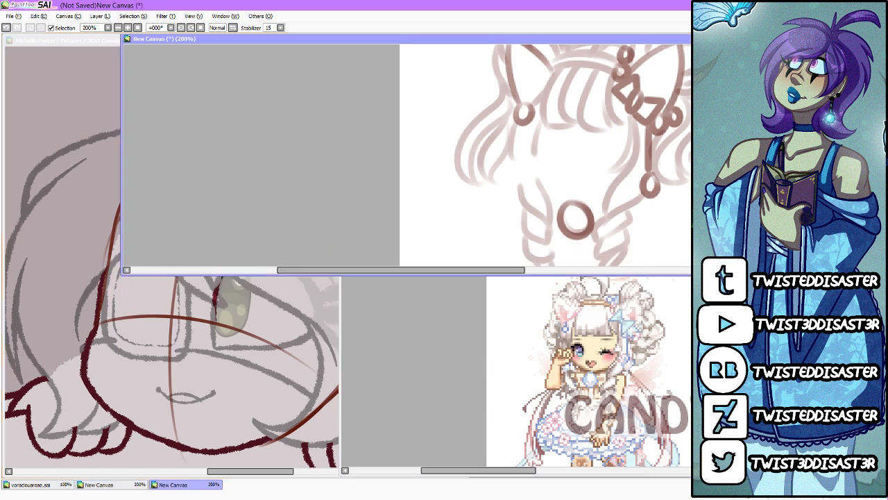
scroll(454, 153, up, 10)
scroll(454, 153, down, 11)
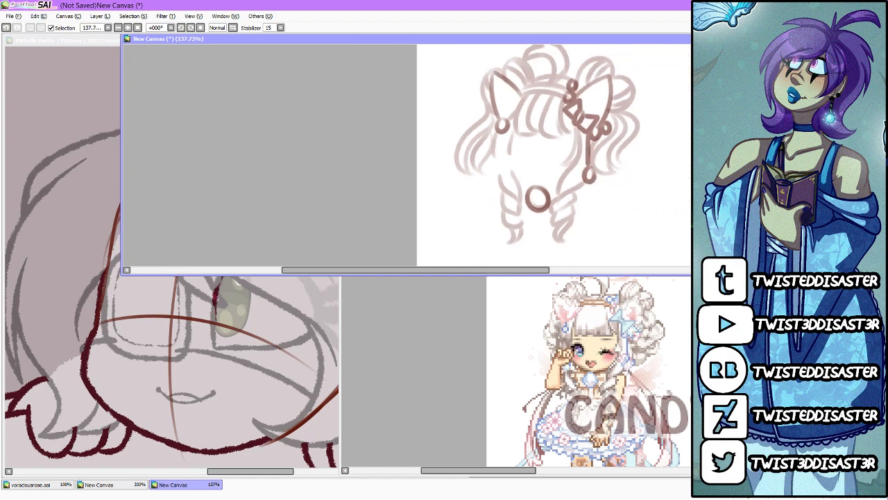
scroll(451, 155, down, 1)
drag(531, 271, 497, 279)
Step: Bring voraciousrose.sai to the front, widen its window up to the reference images, and save the file
click(438, 375)
click(335, 463)
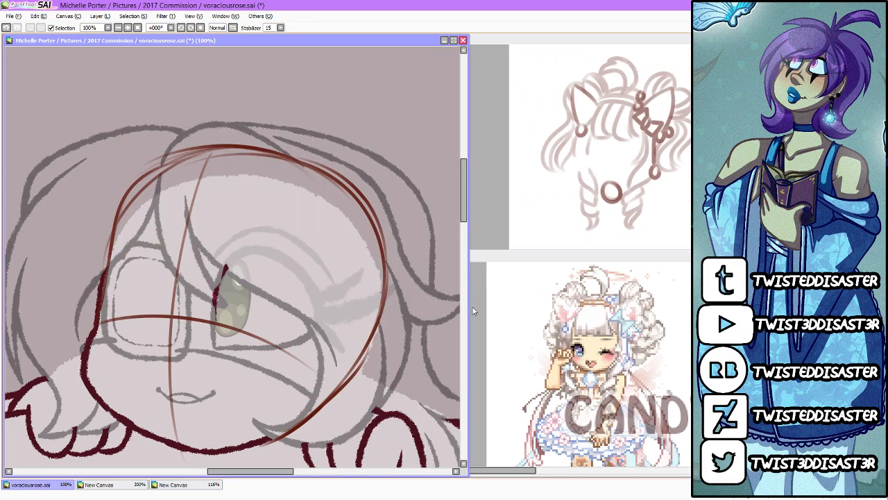
drag(470, 310, 523, 313)
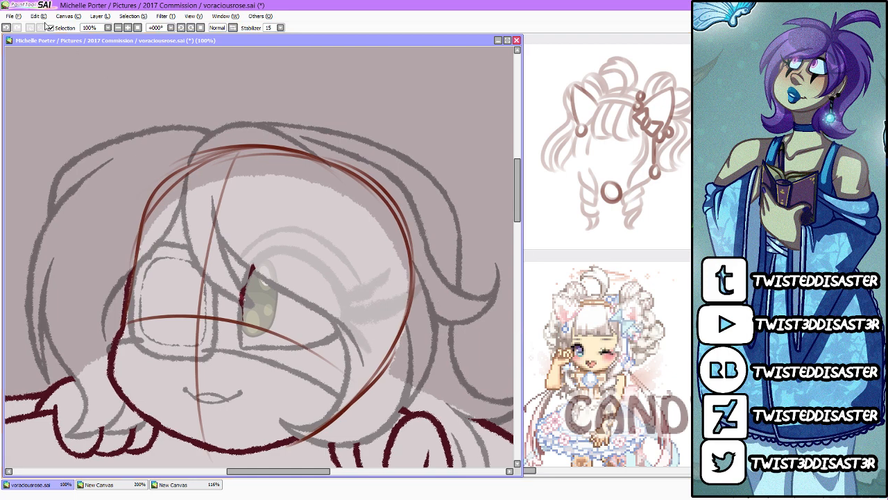
click(10, 15)
click(26, 75)
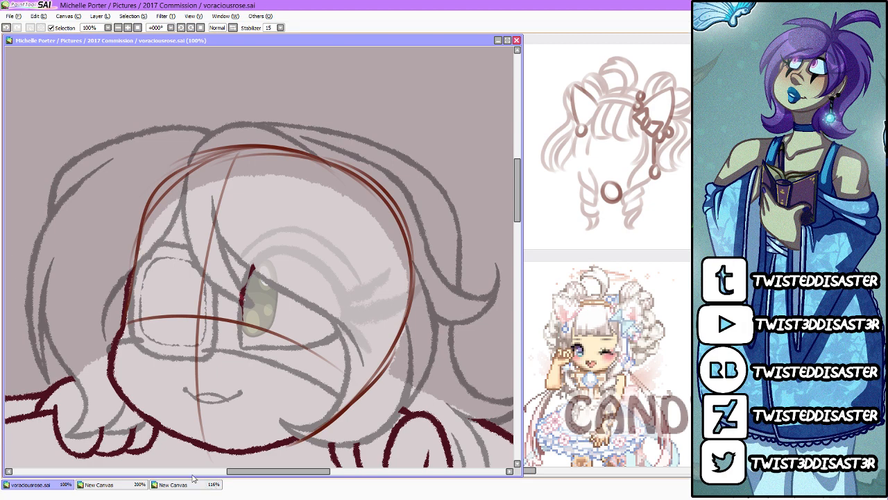
click(94, 486)
click(96, 486)
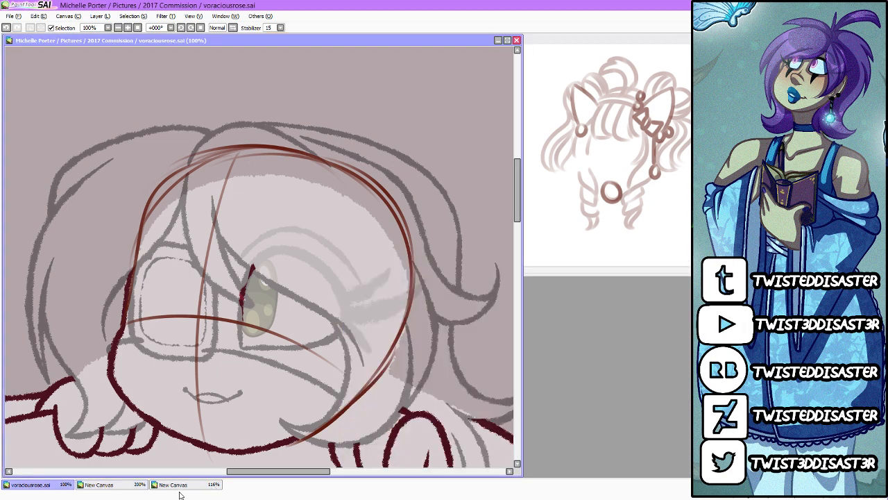
click(190, 489)
click(176, 485)
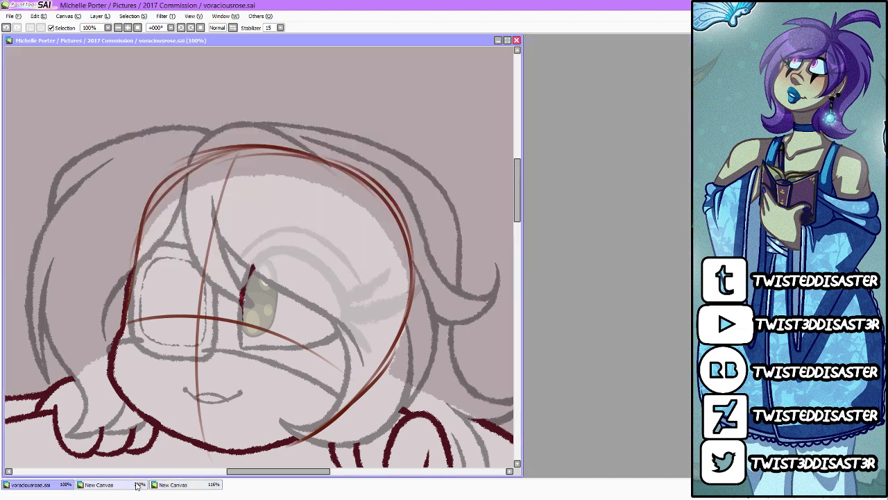
click(135, 485)
click(152, 487)
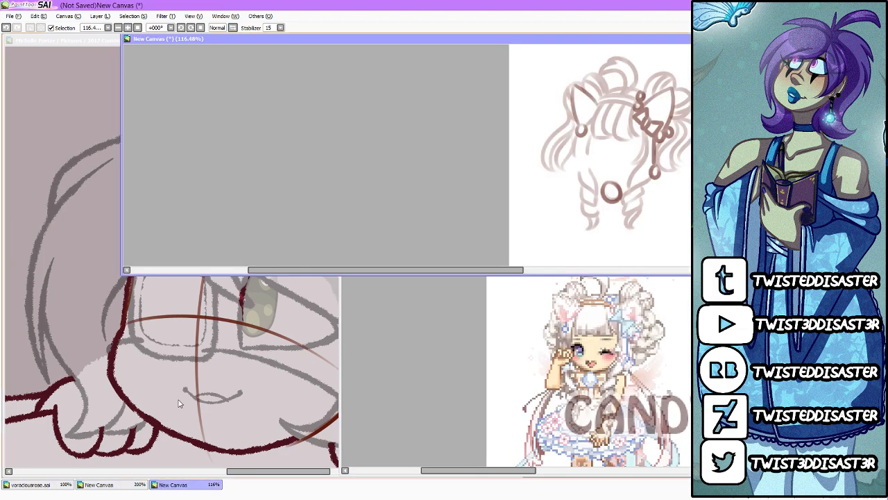
Step: Reopen roseteaych.png from the 2017 Art folder to check the finished mug character's face, and close it
click(70, 111)
click(10, 16)
click(21, 37)
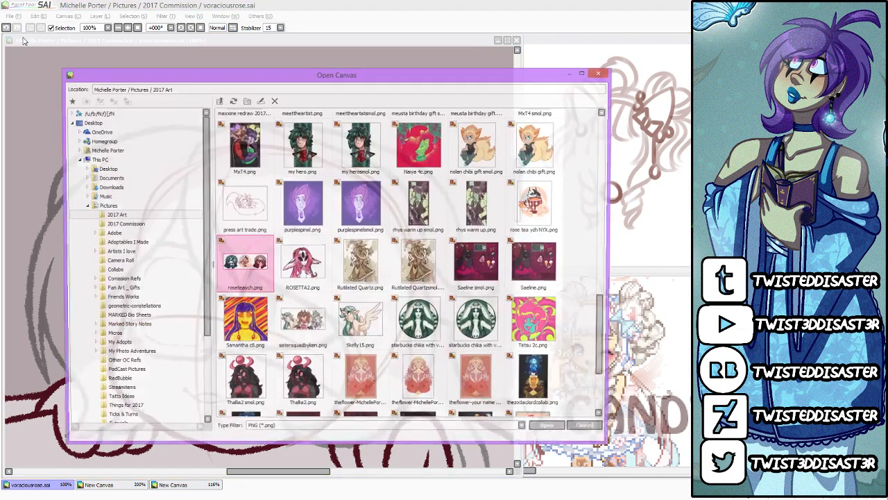
double_click(245, 264)
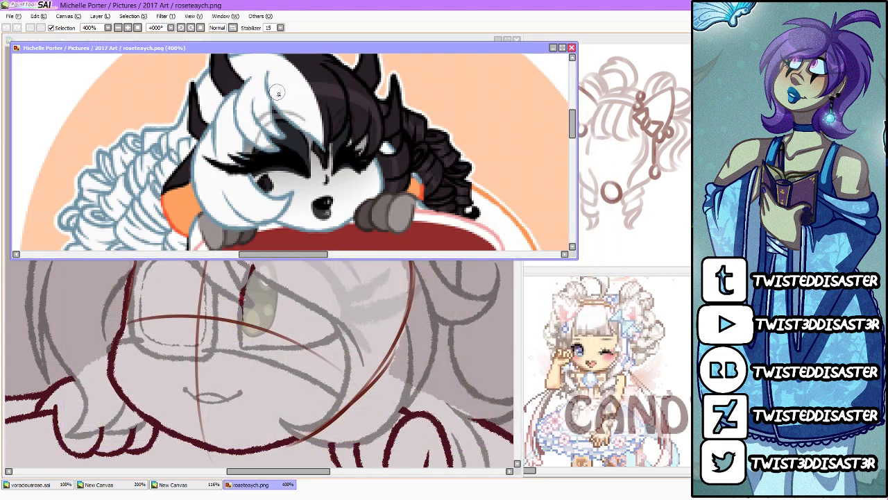
click(572, 49)
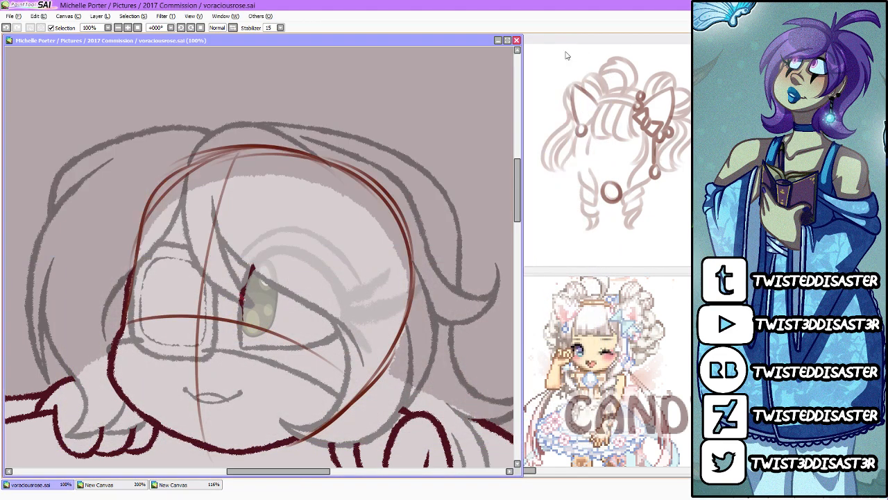
Step: Sketch a small nose and heart-shaped mouth on the centre line, and rework the jaw and the curved side of the face
scroll(386, 257, down, 2)
scroll(317, 282, up, 1)
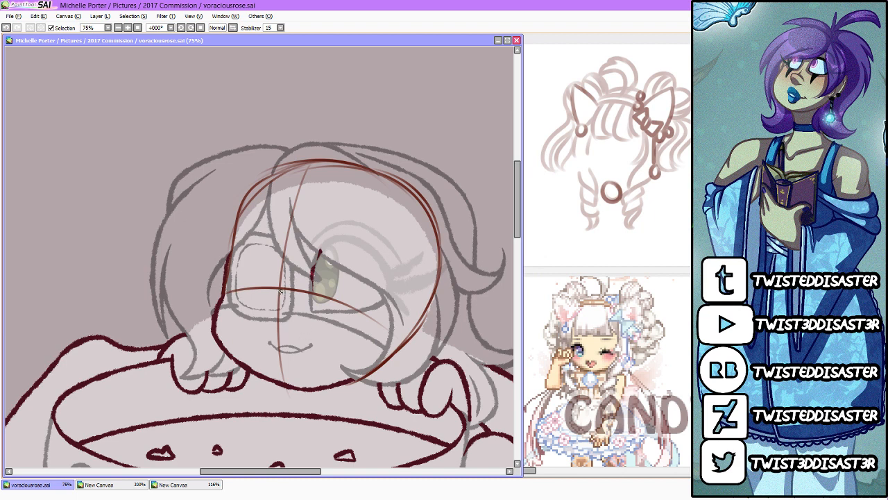
drag(278, 290, 277, 301)
mouse_move(269, 331)
mouse_down()
mouse_move(276, 365)
mouse_move(314, 343)
mouse_move(275, 367)
mouse_move(319, 386)
mouse_move(345, 382)
mouse_move(383, 357)
mouse_move(423, 301)
mouse_up()
mouse_move(358, 372)
mouse_down()
mouse_move(434, 295)
mouse_move(439, 259)
mouse_up()
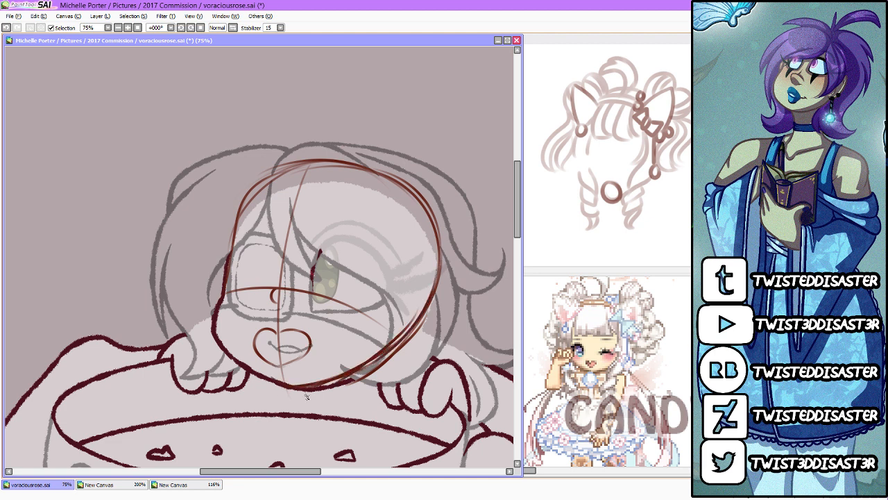
mouse_move(378, 359)
mouse_down()
mouse_move(393, 291)
mouse_move(440, 246)
mouse_move(386, 346)
mouse_move(403, 240)
mouse_move(434, 301)
mouse_move(454, 249)
mouse_move(370, 364)
mouse_up()
drag(420, 337, 349, 380)
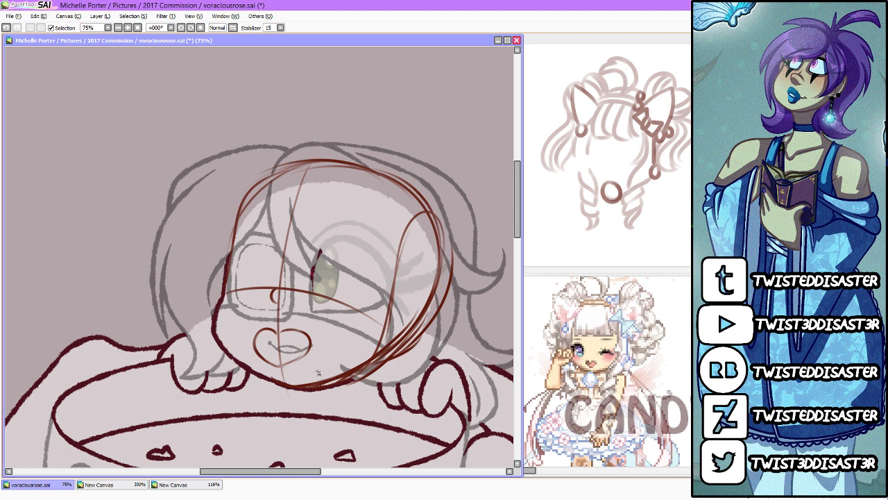
Step: Outline a wide near eye and a narrow far eye above the eye guideline, and check the face in a mirrored view
mouse_move(313, 290)
mouse_down()
mouse_move(316, 262)
mouse_move(380, 235)
mouse_move(363, 256)
mouse_move(388, 288)
mouse_move(362, 312)
mouse_up()
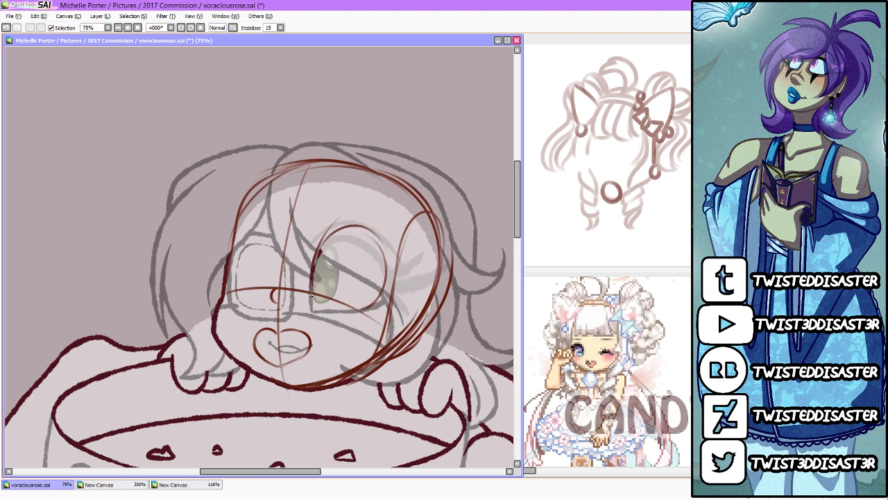
drag(317, 293, 369, 319)
drag(308, 294, 364, 240)
mouse_move(277, 290)
mouse_down()
mouse_move(283, 226)
mouse_move(273, 285)
mouse_move(254, 224)
mouse_move(245, 289)
mouse_move(270, 286)
mouse_move(244, 295)
mouse_move(267, 211)
mouse_move(259, 228)
mouse_move(274, 304)
mouse_up()
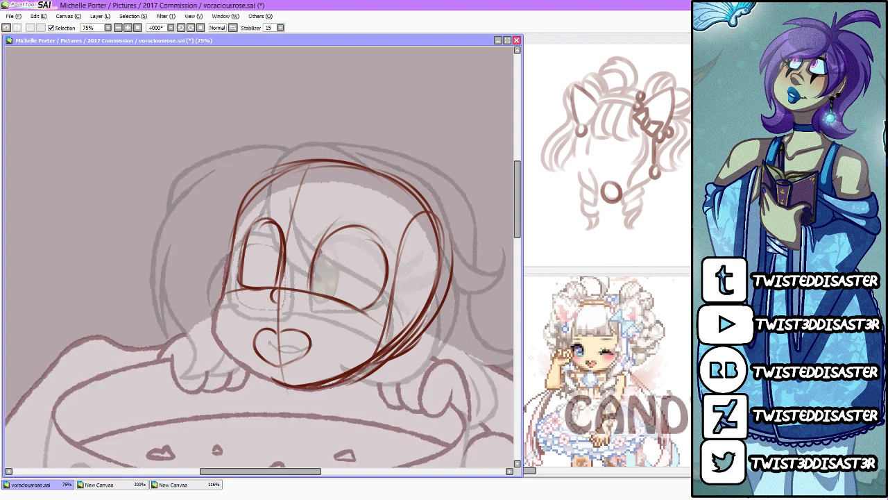
click(233, 28)
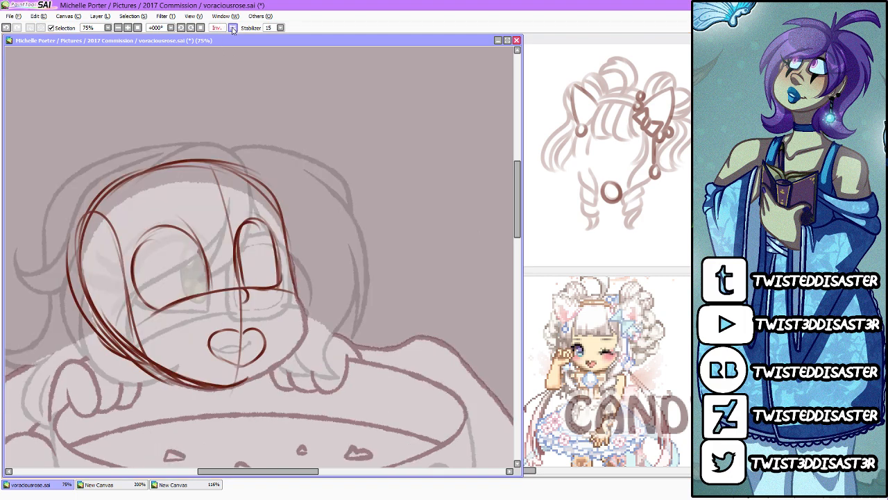
click(234, 29)
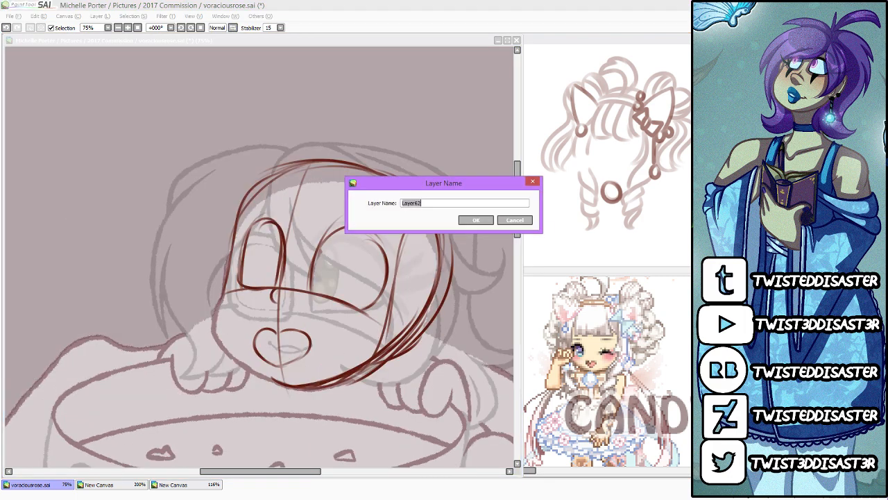
click(519, 222)
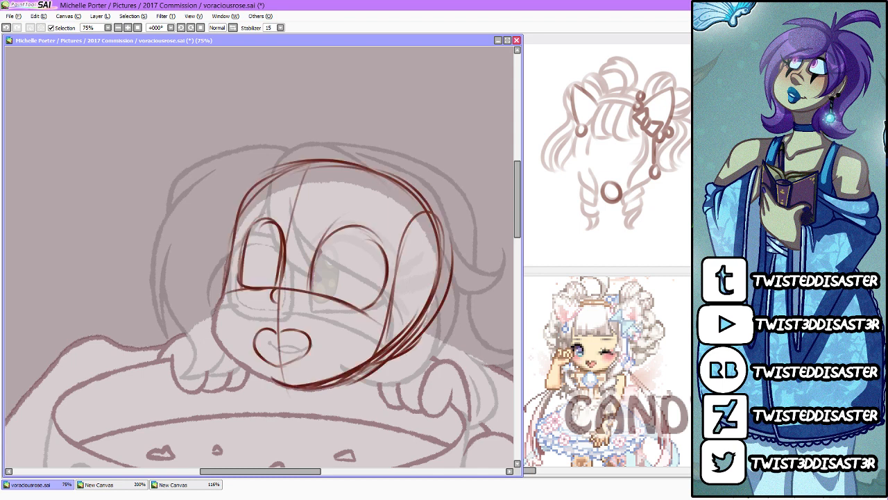
Step: Redraw the jaw from chin to cheek, clear the overlapping strokes, and darken the curved line along the side of the face
mouse_move(426, 216)
mouse_down()
mouse_move(447, 302)
mouse_move(393, 364)
mouse_up()
mouse_move(213, 333)
mouse_down()
mouse_move(289, 394)
mouse_move(224, 351)
mouse_move(320, 392)
mouse_move(406, 349)
mouse_up()
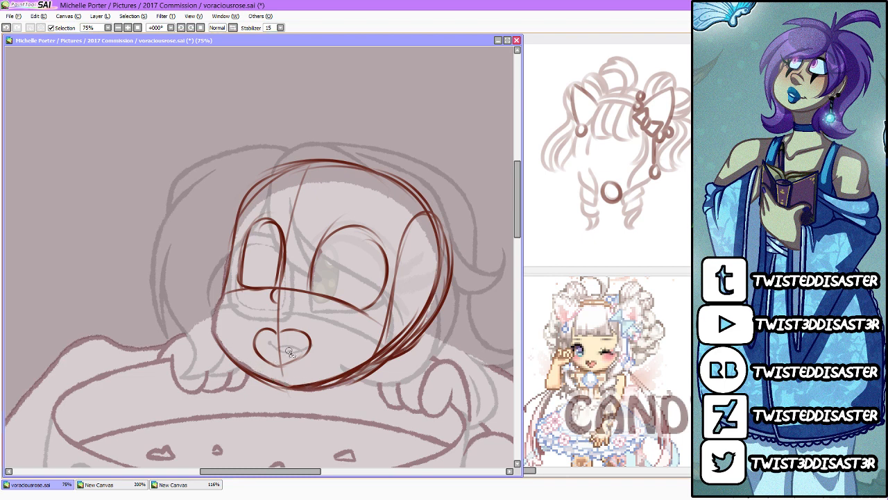
mouse_move(287, 383)
mouse_down()
mouse_move(378, 352)
mouse_move(334, 385)
mouse_move(423, 321)
mouse_move(385, 355)
mouse_move(440, 288)
mouse_move(443, 258)
mouse_move(429, 226)
mouse_move(435, 230)
mouse_up()
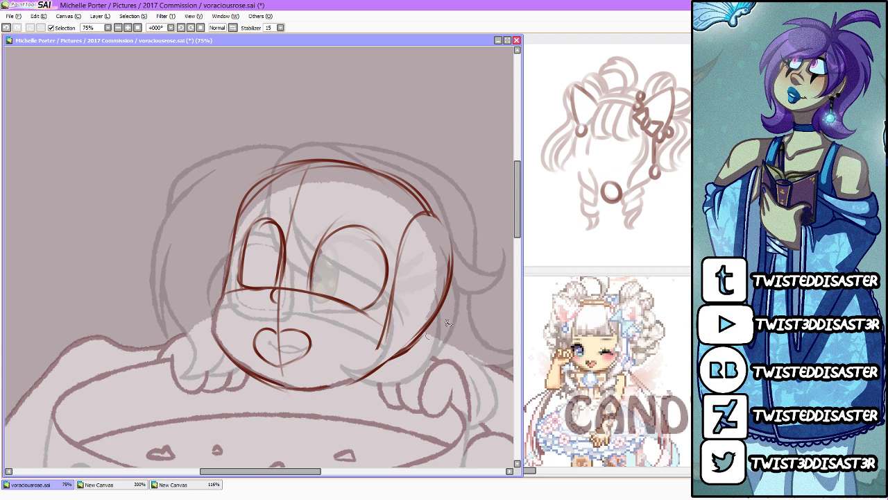
drag(437, 329, 393, 366)
drag(420, 221, 378, 359)
drag(396, 295, 387, 358)
mouse_move(395, 317)
mouse_down()
mouse_move(382, 368)
mouse_move(390, 332)
mouse_move(363, 382)
mouse_up()
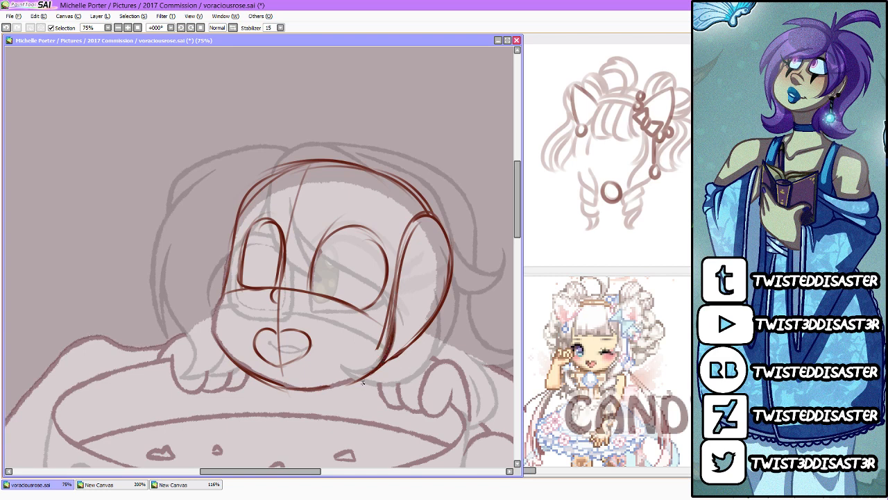
Step: Strengthen the skull outline with repeated strokes over the crown and down the back of the head
mouse_move(231, 221)
mouse_down()
mouse_move(334, 163)
mouse_move(420, 197)
mouse_move(441, 221)
mouse_up()
mouse_move(295, 165)
mouse_down()
mouse_move(423, 207)
mouse_move(356, 173)
mouse_move(450, 241)
mouse_up()
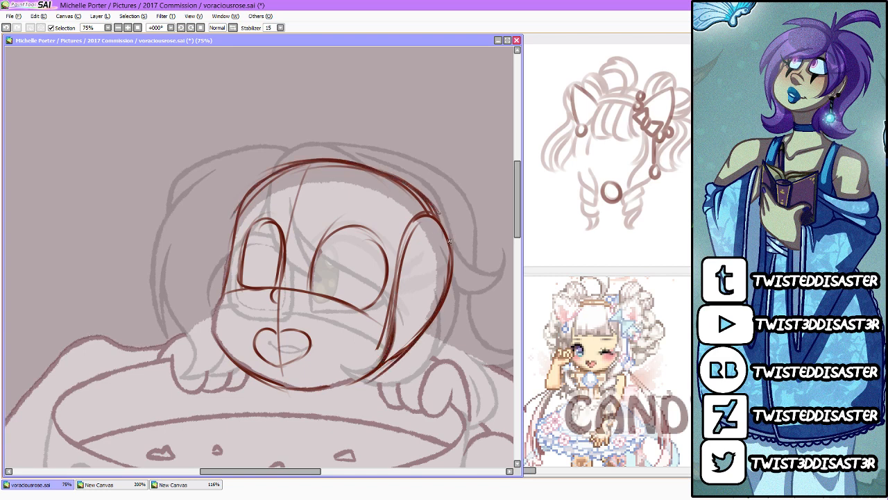
drag(413, 185, 452, 255)
mouse_move(349, 163)
mouse_down()
mouse_move(427, 216)
mouse_move(338, 164)
mouse_move(321, 163)
mouse_move(430, 214)
mouse_move(365, 165)
mouse_move(442, 246)
mouse_up()
mouse_move(406, 182)
mouse_down()
mouse_move(444, 228)
mouse_move(451, 277)
mouse_up()
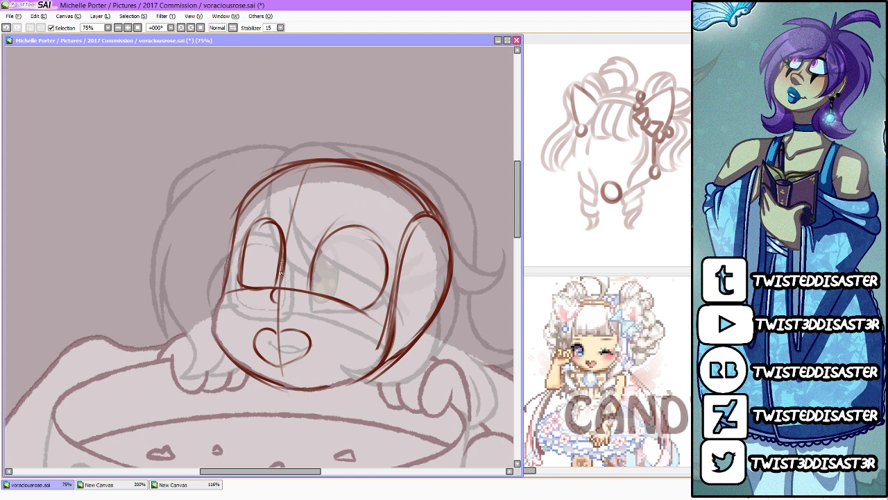
Step: Rework the narrow far eye's outline and erase the centre line and stray strokes beside it
mouse_move(281, 281)
mouse_down()
mouse_move(279, 221)
mouse_move(248, 224)
mouse_move(253, 290)
mouse_up()
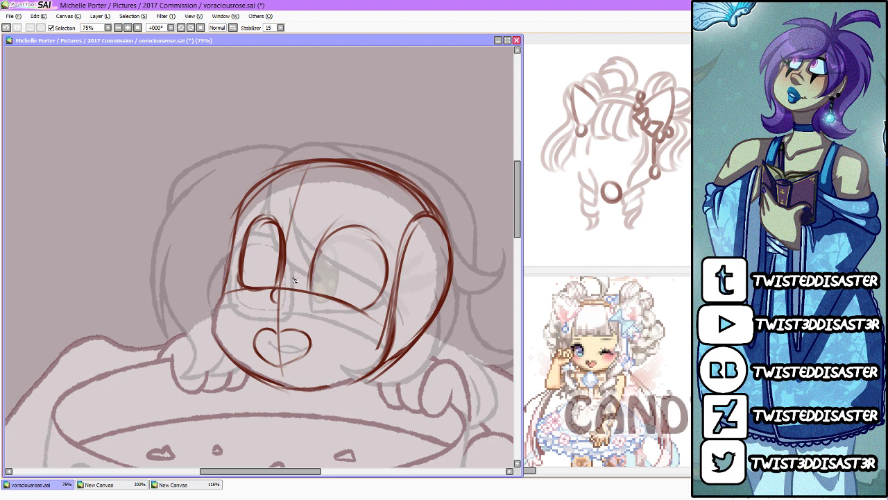
mouse_move(279, 238)
mouse_down()
mouse_move(277, 281)
mouse_move(289, 235)
mouse_up()
mouse_move(288, 281)
mouse_down()
mouse_move(278, 220)
mouse_move(246, 232)
mouse_move(240, 298)
mouse_move(269, 293)
mouse_move(244, 292)
mouse_move(256, 265)
mouse_move(265, 290)
mouse_move(255, 291)
mouse_move(245, 263)
mouse_move(264, 218)
mouse_move(277, 276)
mouse_up()
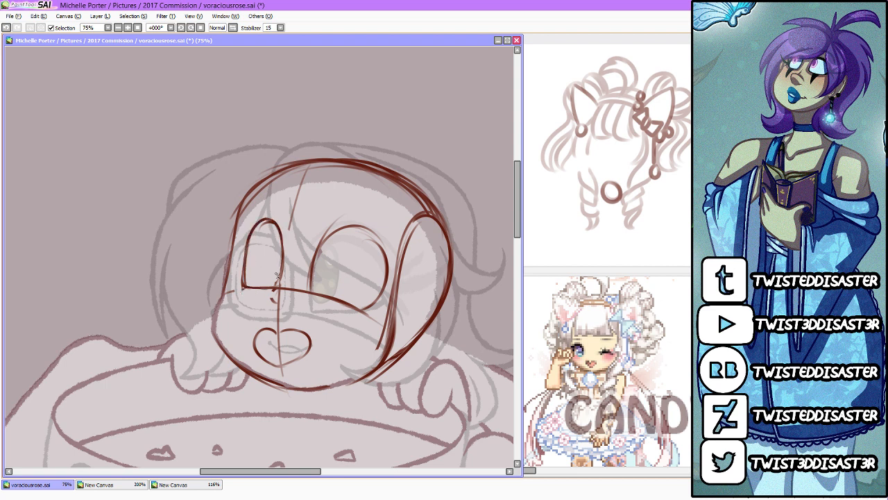
key(e)
mouse_move(285, 217)
mouse_down()
mouse_move(290, 262)
mouse_move(254, 301)
mouse_move(285, 214)
mouse_up()
drag(283, 279, 277, 280)
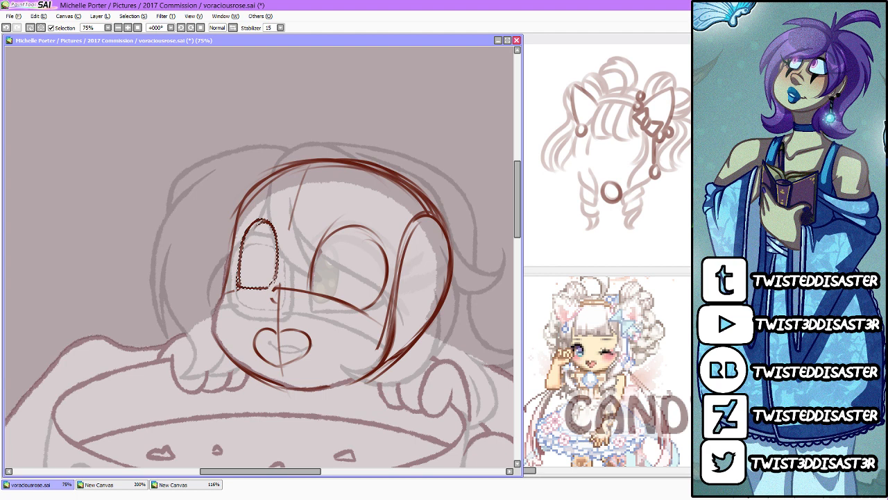
Step: Transform the selected far eye so it leans slightly toward the face's centre, and compare it in mirrored and normal views
key(ctrl+t)
drag(263, 212, 268, 211)
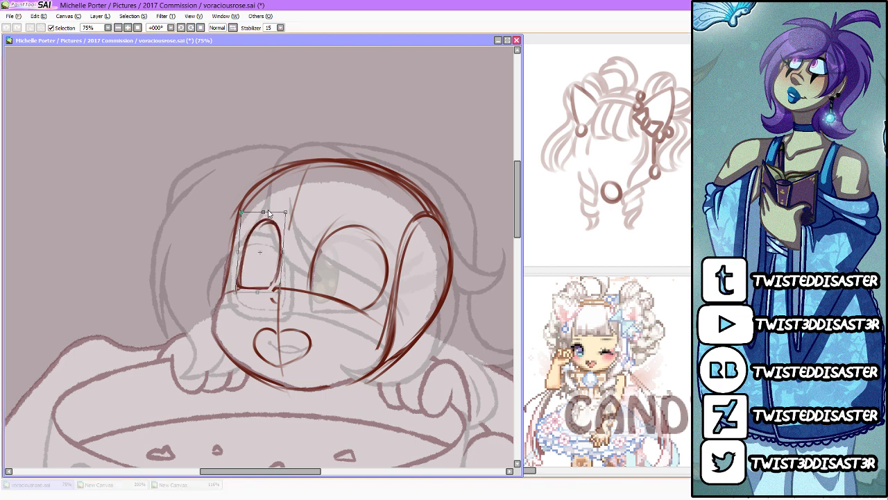
key(Return)
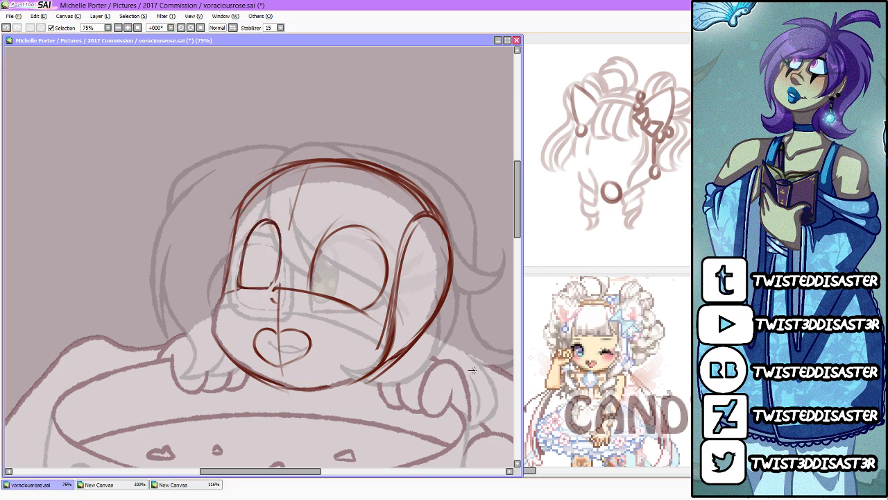
click(233, 28)
click(233, 29)
click(233, 28)
click(233, 29)
Step: Sketch an open mouth with fangs inside the heart shape and a dark shaded arch in the lower part of the far eye
drag(310, 341, 275, 368)
mouse_move(261, 333)
mouse_down()
mouse_move(308, 340)
mouse_move(270, 339)
mouse_move(304, 339)
mouse_move(299, 355)
mouse_move(271, 354)
mouse_move(298, 359)
mouse_move(274, 376)
mouse_move(284, 380)
mouse_move(282, 337)
mouse_up()
mouse_move(274, 288)
mouse_down()
mouse_move(236, 287)
mouse_move(254, 262)
mouse_move(272, 286)
mouse_move(239, 279)
mouse_up()
mouse_move(244, 275)
mouse_down()
mouse_move(252, 266)
mouse_move(275, 283)
mouse_up()
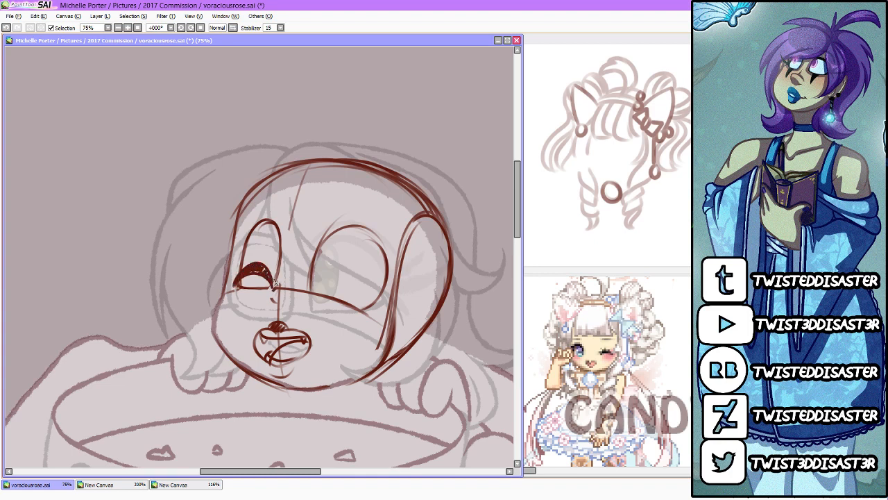
drag(332, 235, 313, 285)
key(ctrl+z)
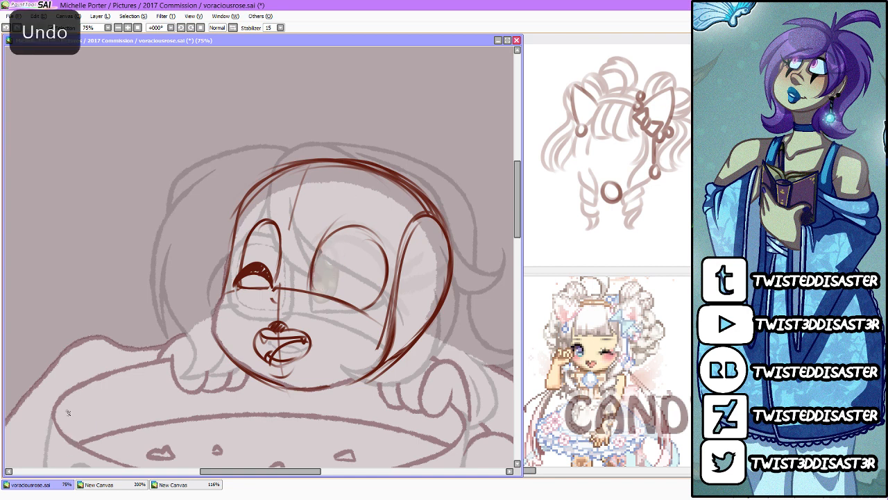
Step: Sketch a tilted oval iris inside the near eye and a curved eyebrow above each eye
drag(343, 229, 317, 286)
mouse_move(327, 239)
mouse_down()
mouse_move(350, 258)
mouse_move(323, 285)
mouse_up()
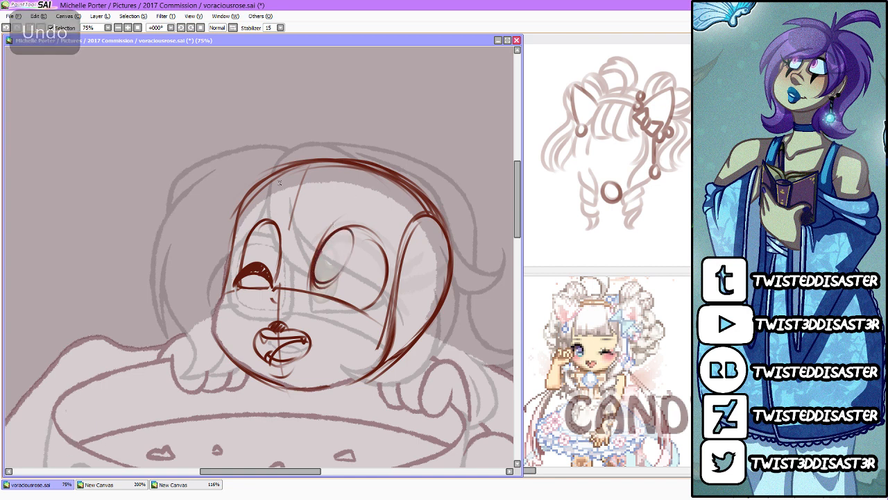
mouse_move(246, 227)
mouse_down()
mouse_move(356, 210)
mouse_move(391, 247)
mouse_up()
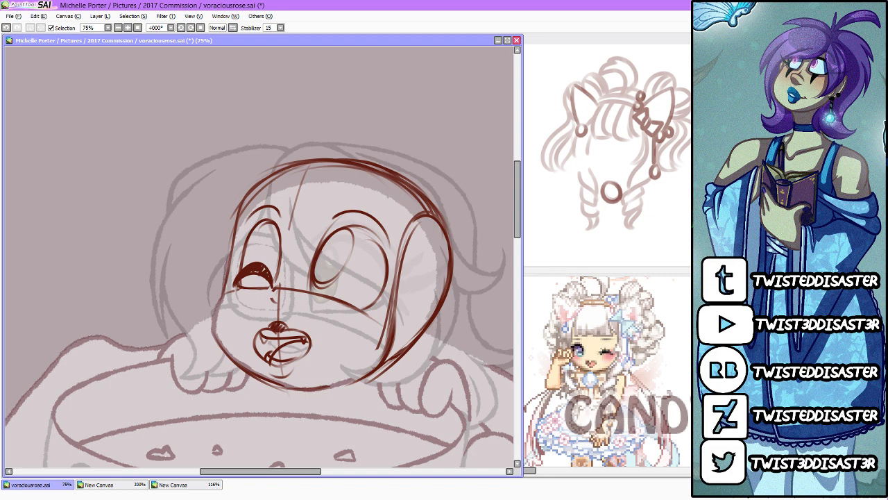
Step: Mirror the view and skew the head sketch so its top leans slightly toward the front of the face
scroll(513, 219, down, 3)
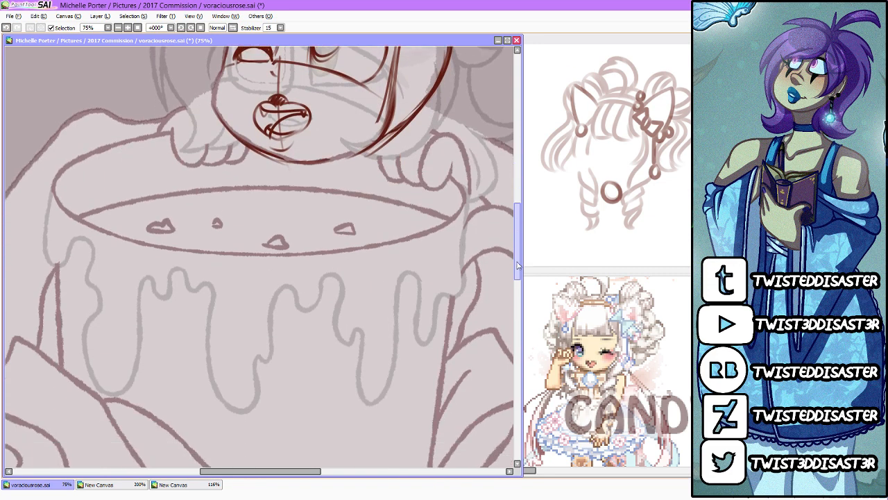
scroll(512, 219, up, 4)
scroll(512, 220, down, 1)
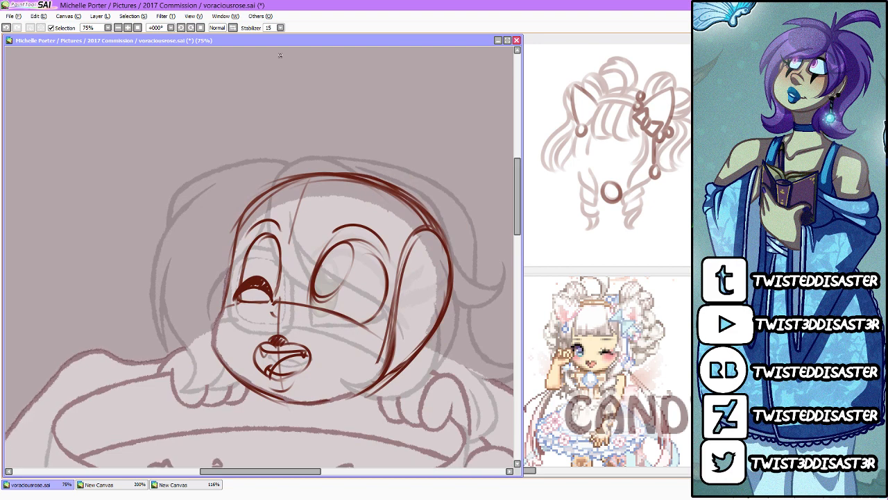
click(233, 28)
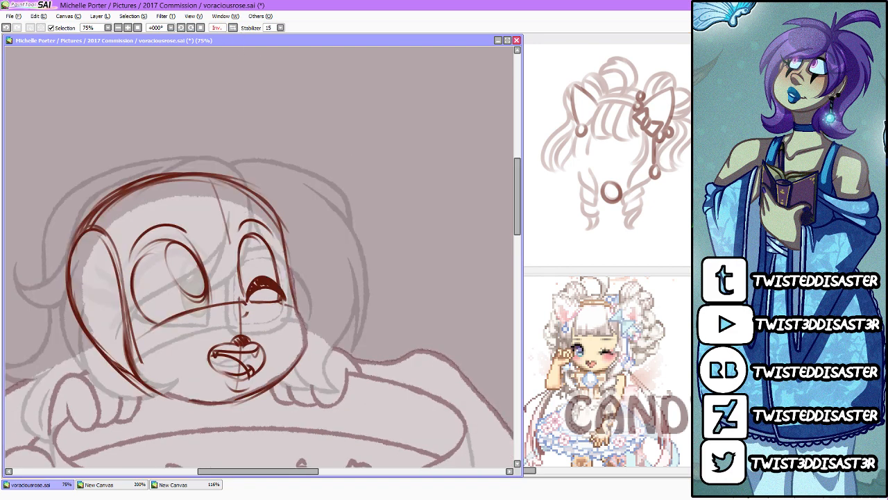
key(ctrl+t)
drag(193, 173, 206, 171)
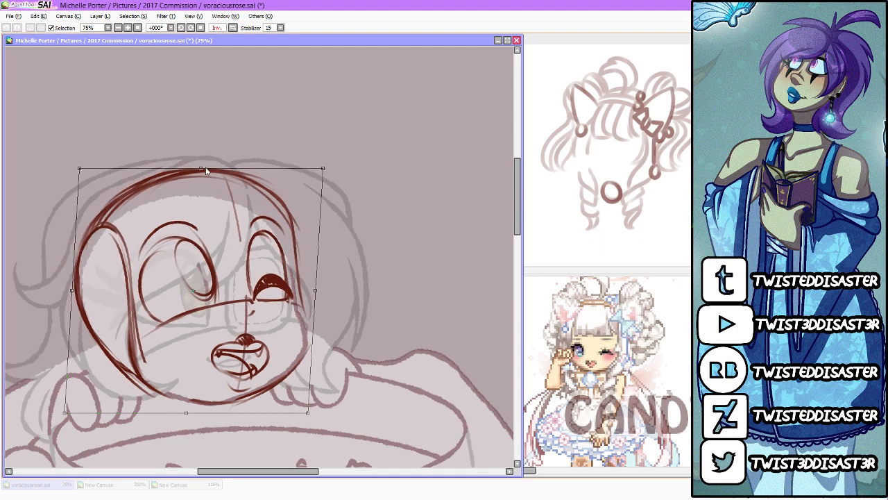
key(Return)
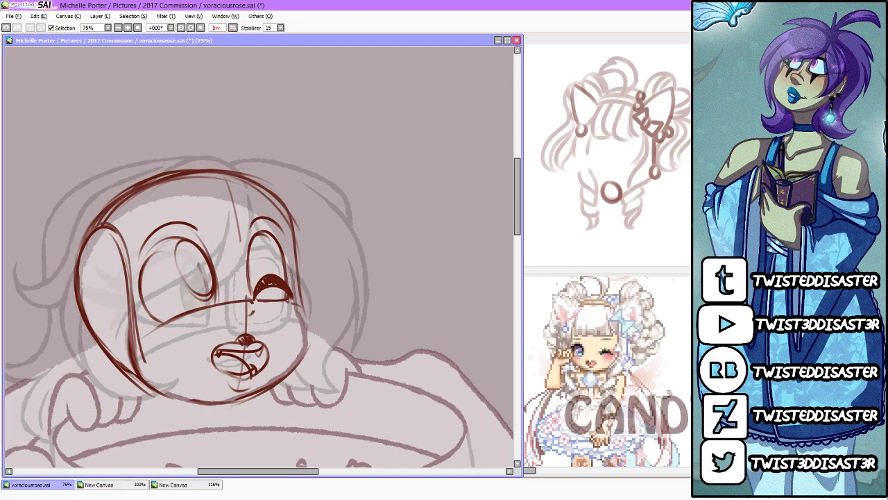
Step: Rework the outline of the far cheek and chin, and erase the stray maroon strokes along it
mouse_move(304, 308)
mouse_down()
mouse_move(304, 364)
mouse_move(256, 391)
mouse_up()
scroll(262, 326, down, 2)
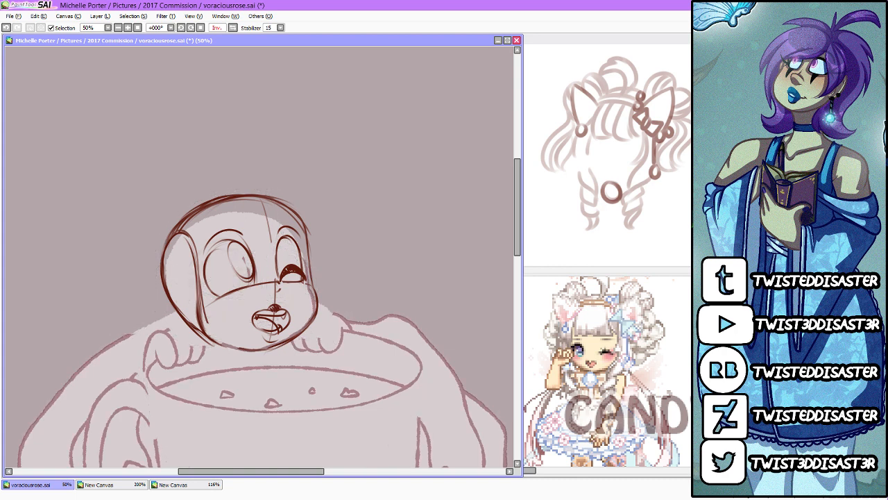
drag(519, 244, 519, 275)
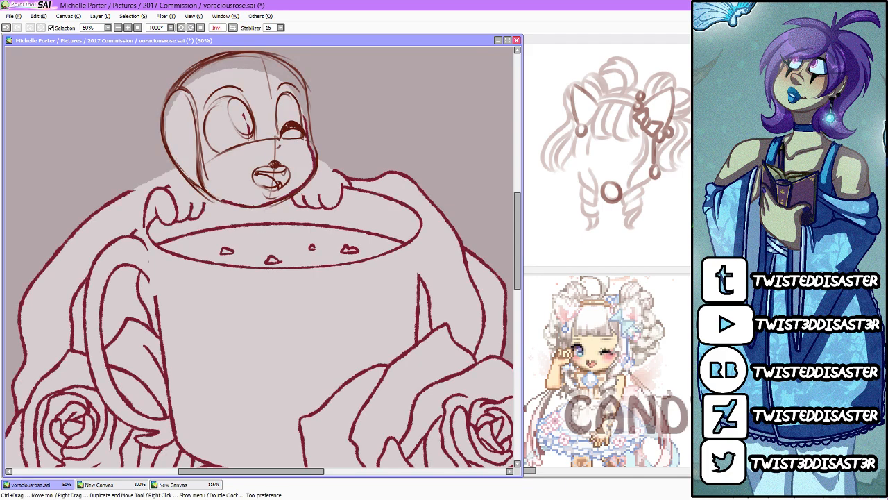
drag(520, 227, 519, 217)
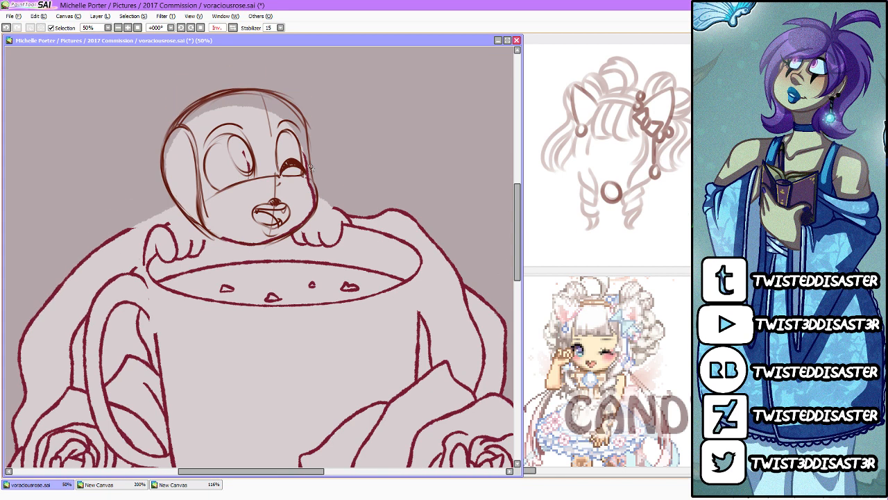
mouse_move(306, 156)
mouse_down()
mouse_move(317, 205)
mouse_move(304, 229)
mouse_move(252, 248)
mouse_move(277, 240)
mouse_up()
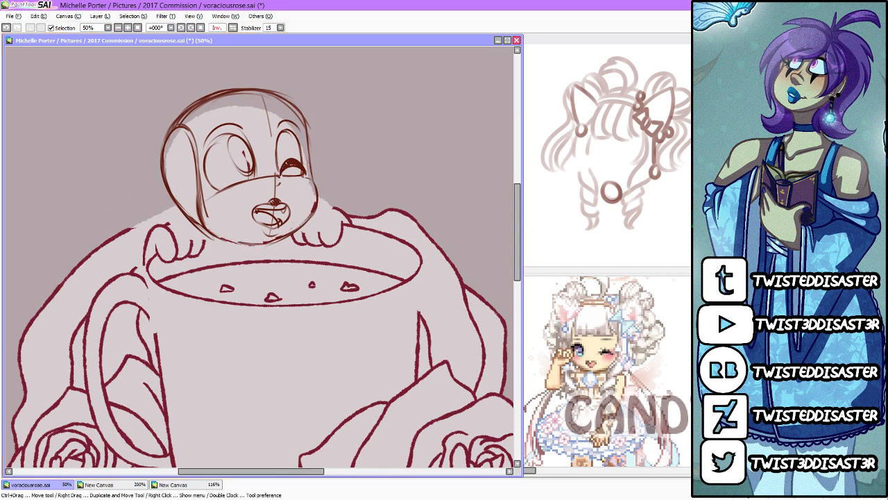
Step: Extend the body lines up to both sides of the head, complete the near paw's fingers, and compare mirrored and normal views
drag(180, 204, 184, 202)
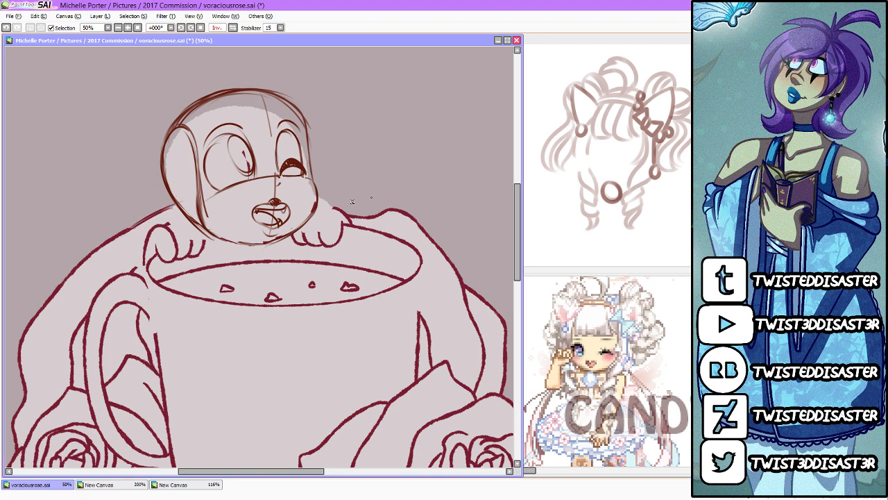
drag(337, 209, 316, 199)
drag(169, 225, 200, 252)
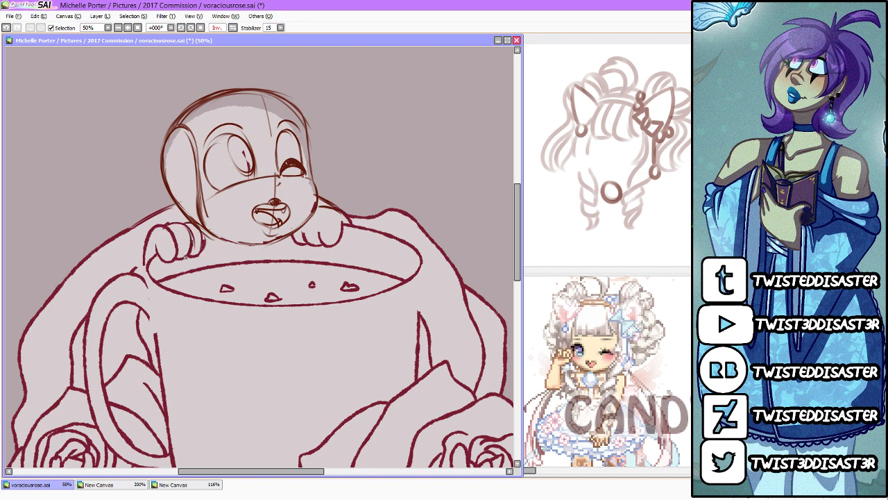
scroll(298, 143, down, 2)
scroll(282, 146, up, 1)
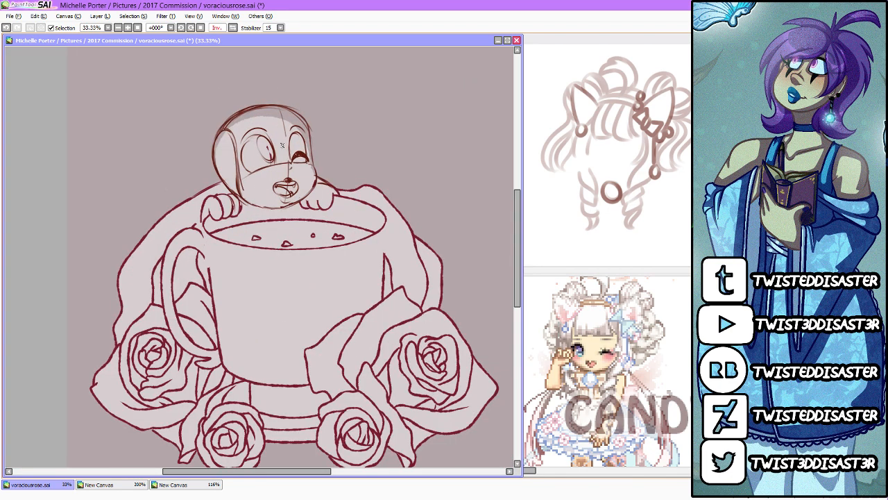
click(233, 28)
click(234, 30)
click(234, 30)
click(234, 30)
Step: Erase the stray maroon strokes inside the near eye's iris
scroll(256, 126, up, 4)
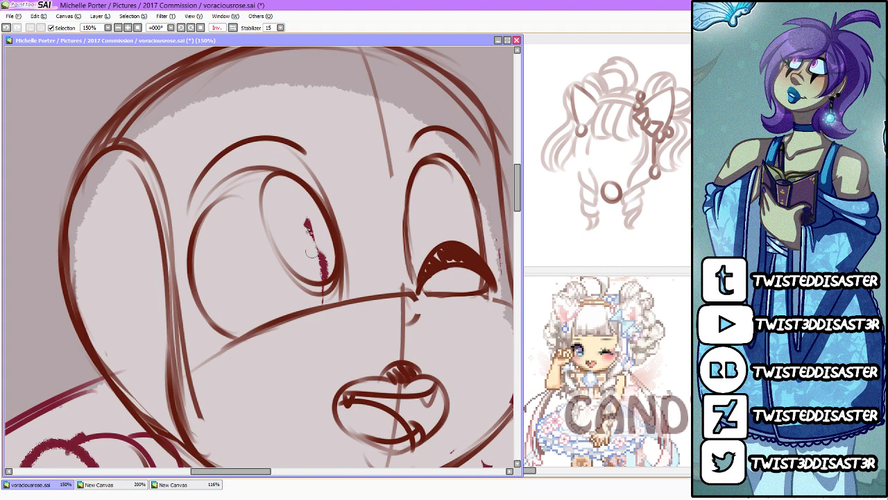
drag(307, 221, 332, 278)
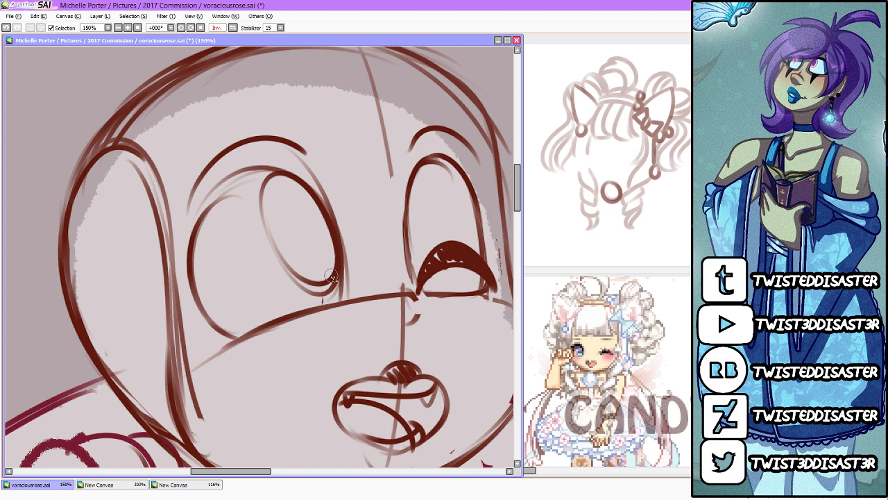
scroll(332, 278, down, 5)
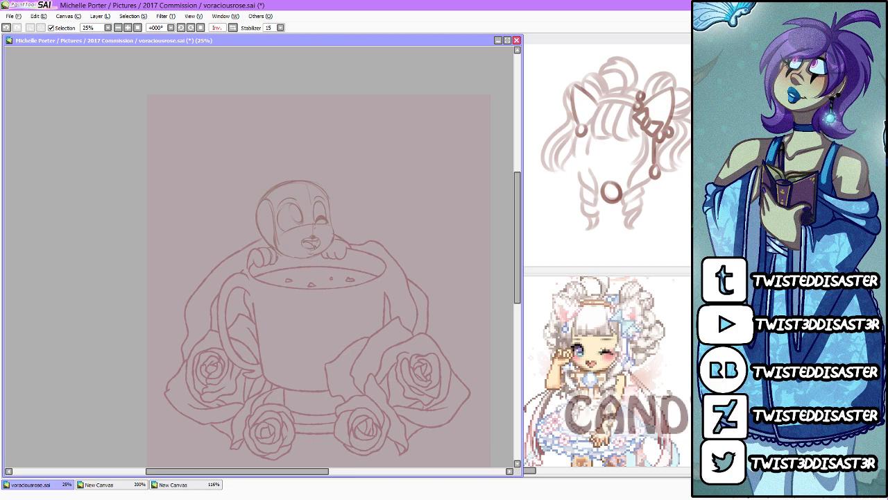
Step: Restore the normal view and sketch two tall pointed cat ears on the head, extending the far ear to a higher tip
scroll(313, 170, up, 4)
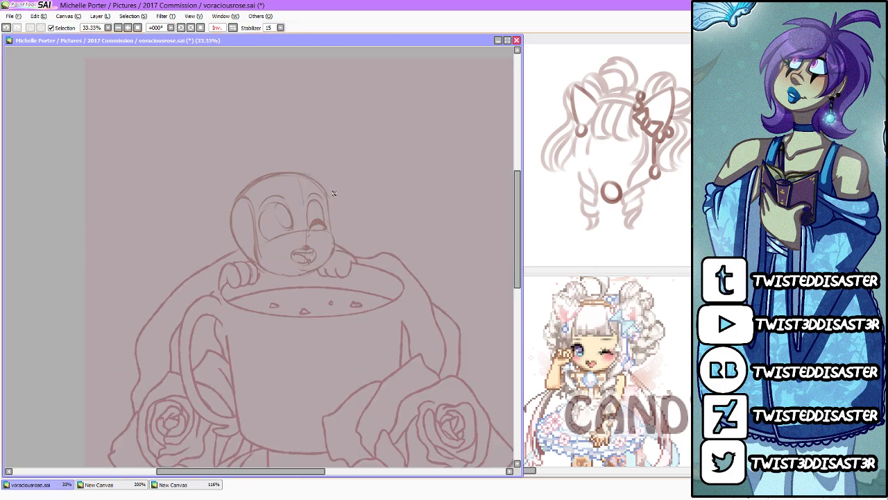
scroll(313, 171, down, 2)
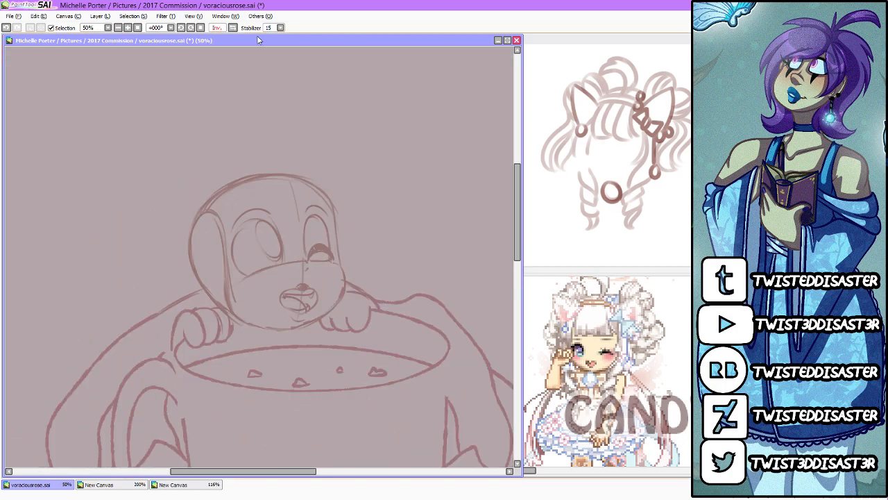
key(h)
scroll(204, 142, up, 1)
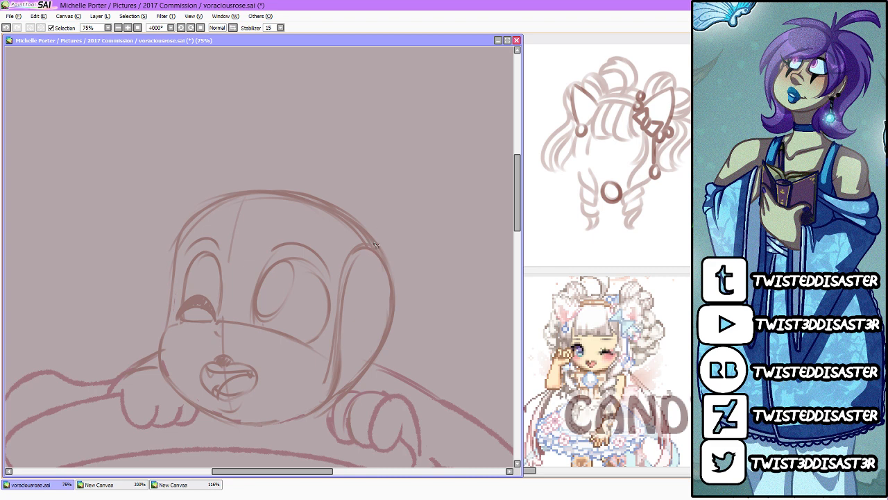
drag(202, 106, 184, 222)
drag(212, 108, 255, 183)
mouse_move(317, 197)
mouse_down()
mouse_move(394, 132)
mouse_move(415, 130)
mouse_move(405, 219)
mouse_up()
drag(414, 170, 395, 250)
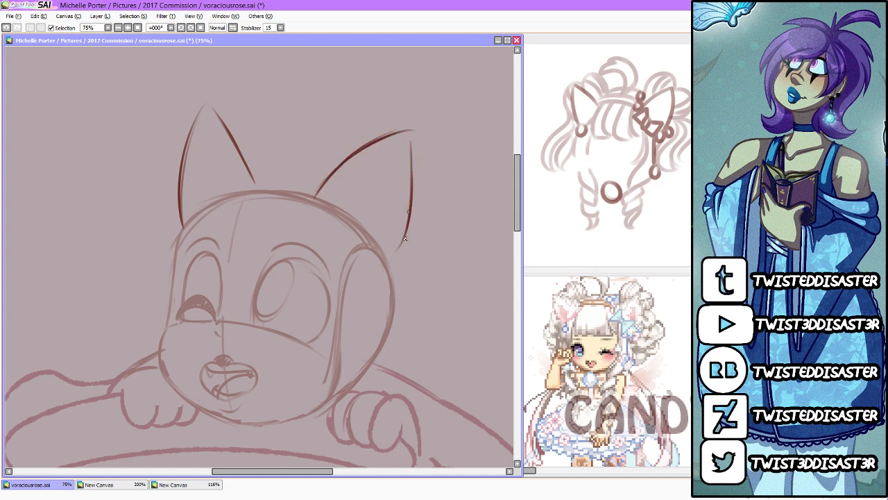
drag(409, 210, 383, 263)
mouse_move(182, 203)
mouse_down()
mouse_move(222, 80)
mouse_move(231, 132)
mouse_up()
drag(219, 100, 268, 196)
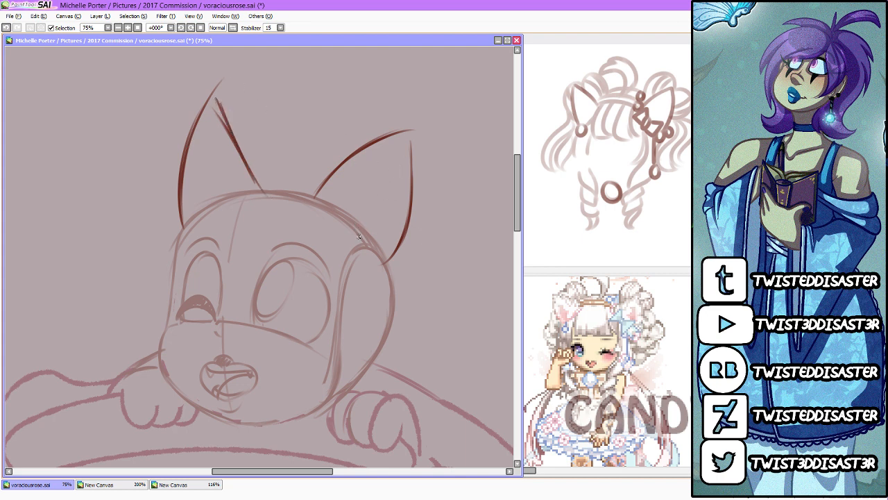
Step: Sketch the curved inner fold of the near ear and the arched top of the hair between the ears
mouse_move(356, 244)
mouse_down()
mouse_move(395, 179)
mouse_move(352, 228)
mouse_up()
mouse_move(397, 159)
mouse_down()
mouse_move(352, 234)
mouse_move(364, 252)
mouse_up()
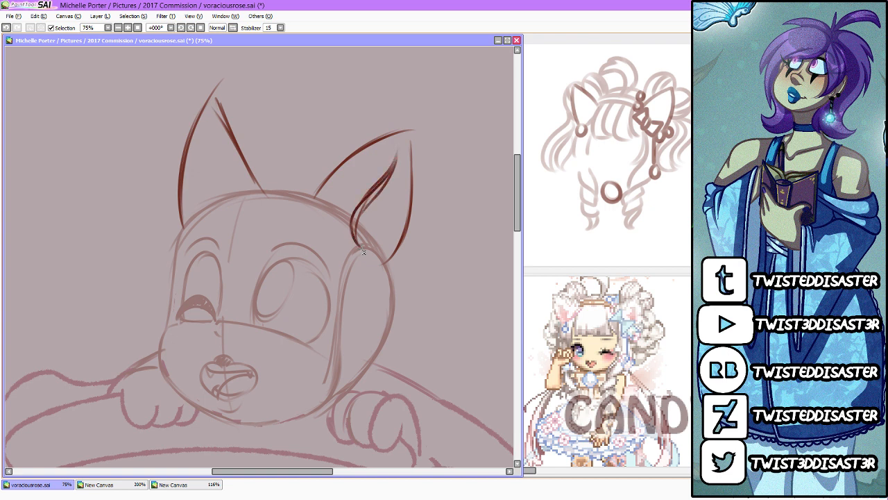
drag(362, 206, 359, 247)
drag(265, 194, 315, 203)
drag(259, 184, 313, 190)
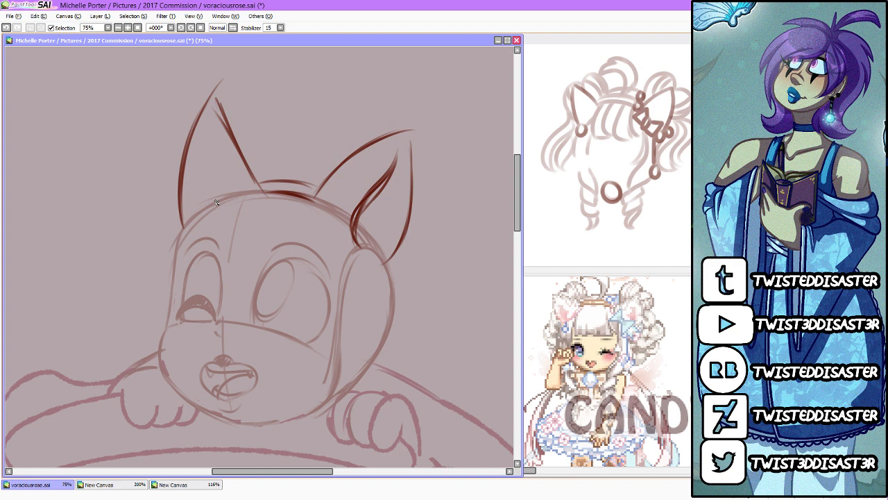
Step: Sketch curved bangs sweeping across the forehead from the far temple to a longer strand beside the near eye
drag(239, 193, 182, 222)
mouse_move(225, 199)
mouse_down()
mouse_move(187, 261)
mouse_move(207, 275)
mouse_move(225, 201)
mouse_move(218, 274)
mouse_up()
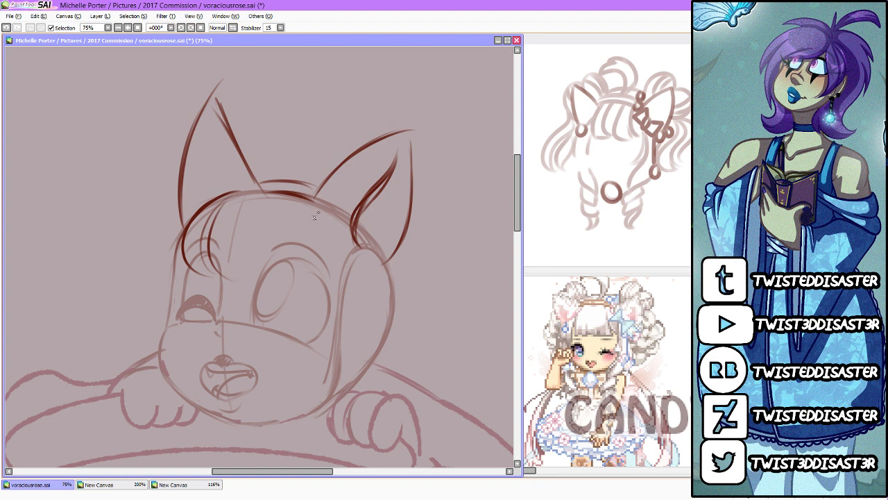
mouse_move(322, 211)
mouse_down()
mouse_move(303, 264)
mouse_move(334, 290)
mouse_up()
mouse_move(240, 280)
mouse_down()
mouse_move(231, 268)
mouse_move(253, 207)
mouse_move(240, 281)
mouse_move(331, 301)
mouse_up()
mouse_move(276, 261)
mouse_down()
mouse_move(306, 204)
mouse_move(340, 297)
mouse_up()
drag(321, 268, 338, 343)
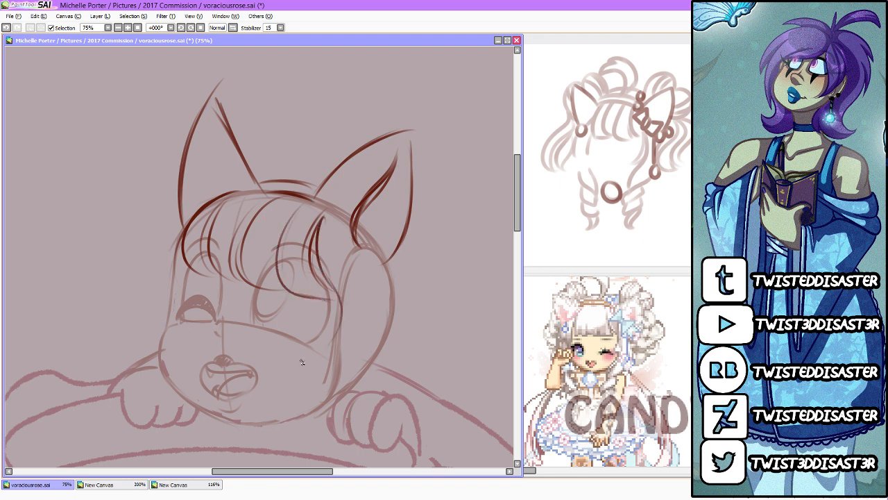
Step: Sketch the near-side hair lock flowing from the ear down past the cheek to below the chin
scroll(301, 360, down, 2)
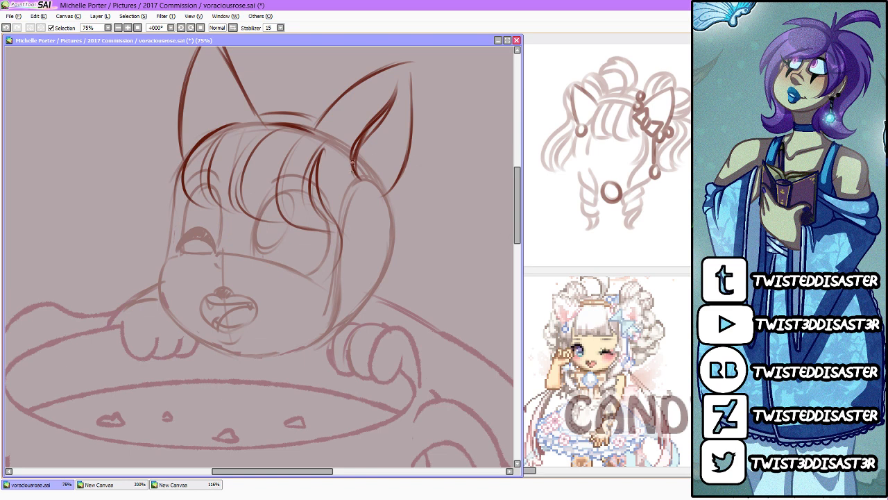
mouse_move(352, 161)
mouse_down()
mouse_move(399, 221)
mouse_move(377, 209)
mouse_move(389, 213)
mouse_move(344, 311)
mouse_up()
drag(398, 228, 372, 306)
drag(342, 235, 282, 346)
drag(336, 273, 294, 359)
drag(392, 272, 307, 371)
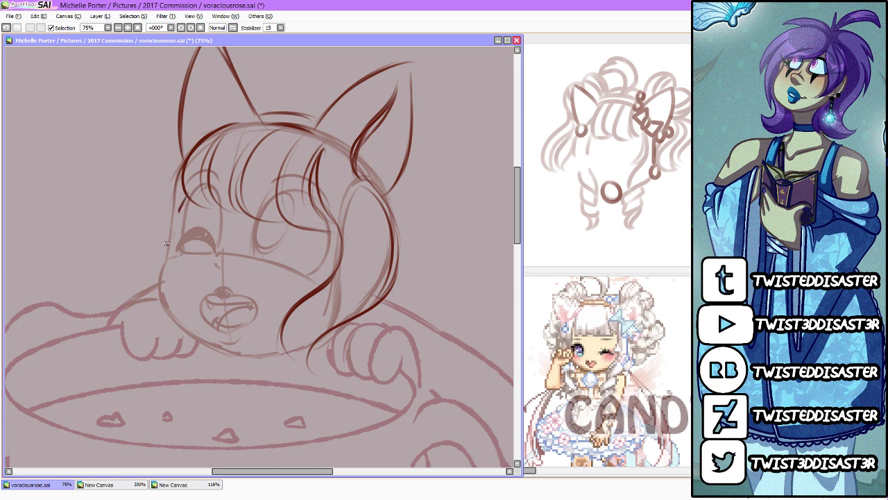
Step: Sketch the rounded far-side hair lock from the ear down to the paw, and erase the extra strokes inside it
drag(181, 156, 136, 263)
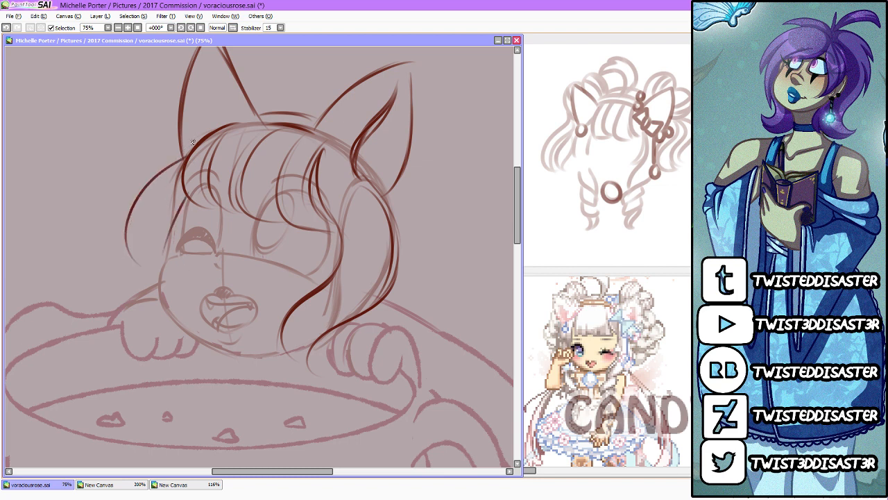
drag(208, 137, 134, 246)
mouse_move(163, 176)
mouse_down()
mouse_move(138, 256)
mouse_move(150, 259)
mouse_move(153, 291)
mouse_up()
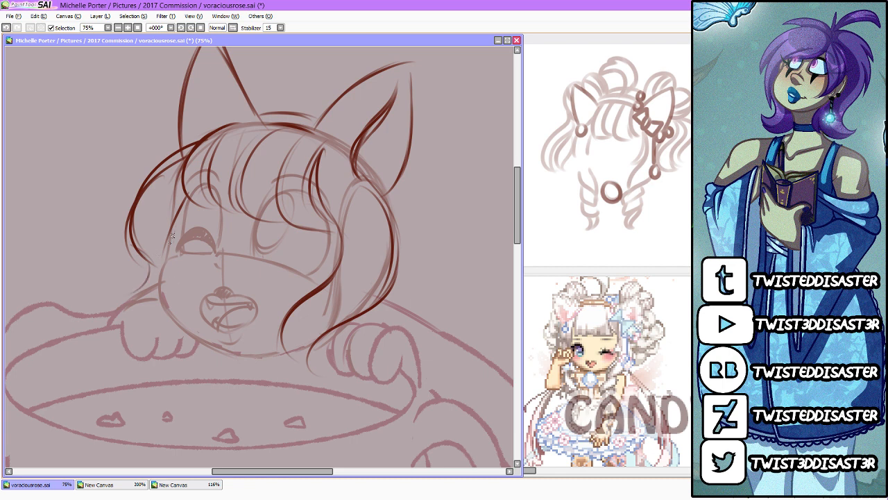
mouse_move(147, 180)
mouse_down()
mouse_move(155, 277)
mouse_move(135, 218)
mouse_move(166, 334)
mouse_move(156, 319)
mouse_move(154, 347)
mouse_up()
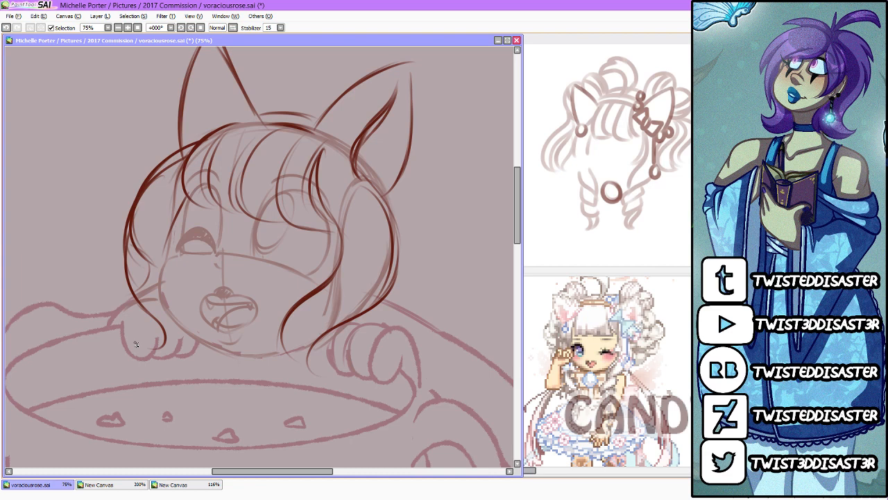
mouse_move(154, 196)
mouse_down()
mouse_move(134, 221)
mouse_move(146, 287)
mouse_move(145, 254)
mouse_move(170, 164)
mouse_move(151, 191)
mouse_up()
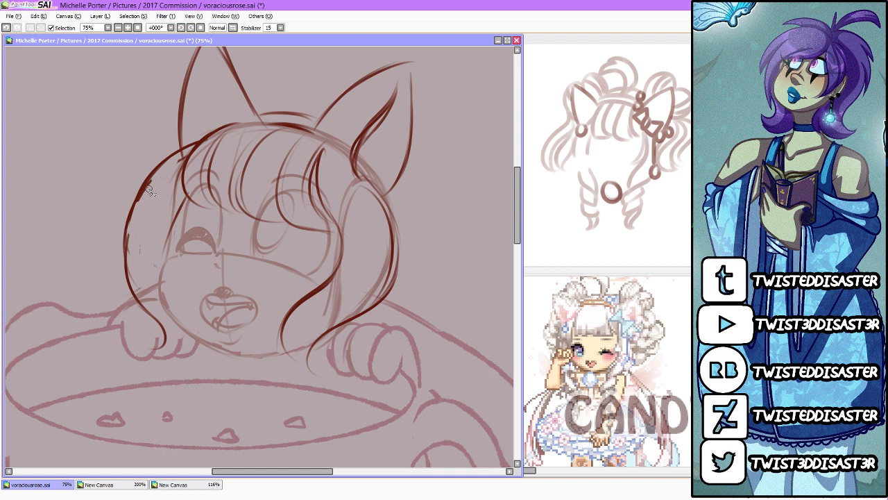
Step: Extend the near-side lock into a wavy, twisting curl that hangs over the cup's rim
drag(295, 309, 297, 370)
mouse_move(322, 339)
mouse_down()
mouse_move(346, 361)
mouse_move(350, 386)
mouse_up()
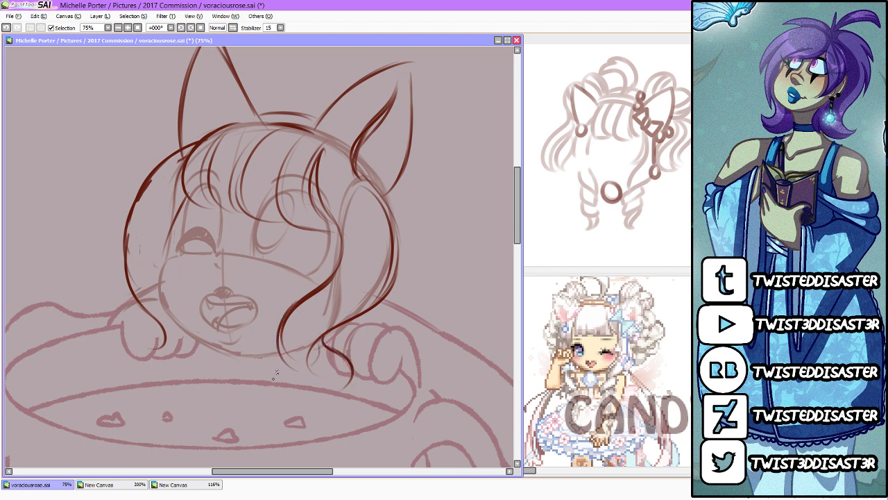
drag(319, 343, 277, 383)
drag(321, 344, 266, 399)
drag(354, 368, 289, 402)
mouse_move(345, 390)
mouse_down()
mouse_move(298, 405)
mouse_move(281, 422)
mouse_up()
mouse_move(299, 379)
mouse_down()
mouse_move(266, 408)
mouse_move(275, 422)
mouse_up()
mouse_move(316, 399)
mouse_down()
mouse_move(305, 411)
mouse_move(324, 431)
mouse_move(301, 445)
mouse_move(306, 418)
mouse_move(342, 399)
mouse_move(325, 334)
mouse_move(271, 374)
mouse_up()
mouse_move(172, 308)
mouse_down()
mouse_move(117, 364)
mouse_move(144, 333)
mouse_move(149, 360)
mouse_up()
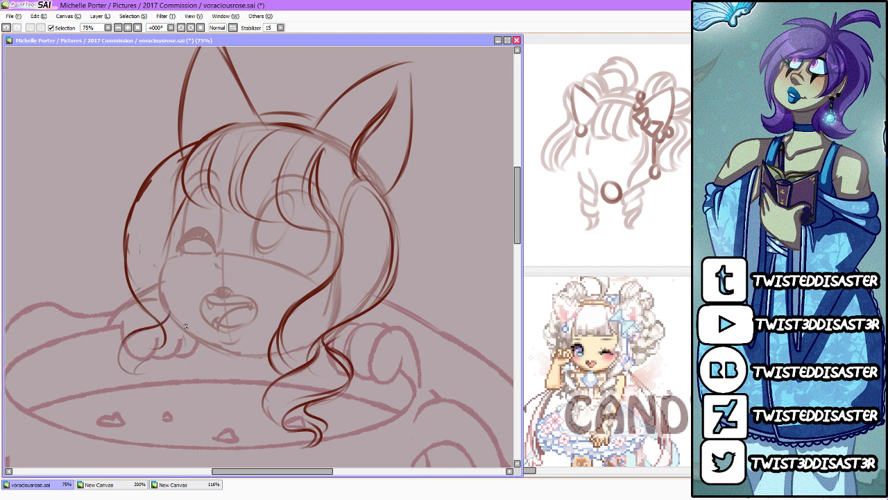
mouse_move(189, 325)
mouse_down()
mouse_move(154, 376)
mouse_move(173, 364)
mouse_move(155, 397)
mouse_up()
mouse_move(177, 311)
mouse_down()
mouse_move(100, 371)
mouse_move(210, 310)
mouse_move(120, 397)
mouse_move(200, 356)
mouse_move(158, 410)
mouse_move(180, 400)
mouse_up()
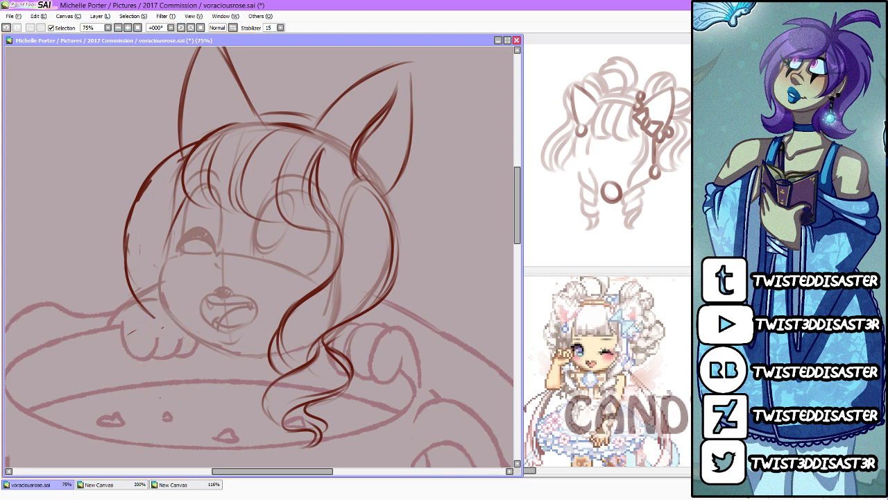
Step: Redraw the far-side hair lock over the paw, ending in a wavy, twisting curl that hangs over the cup's rim
mouse_move(187, 326)
mouse_down()
mouse_move(149, 333)
mouse_move(129, 298)
mouse_move(111, 326)
mouse_move(150, 288)
mouse_move(143, 301)
mouse_move(169, 314)
mouse_up()
mouse_move(132, 289)
mouse_down()
mouse_move(171, 322)
mouse_move(165, 345)
mouse_move(125, 339)
mouse_up()
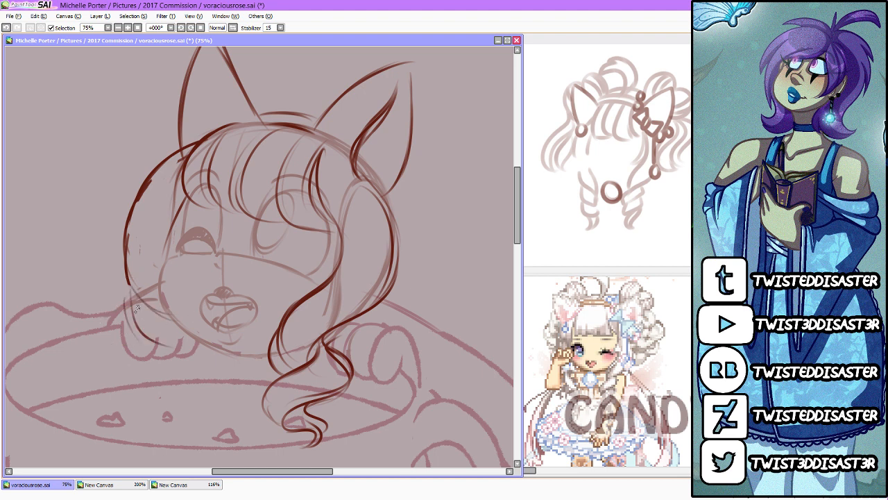
mouse_move(131, 295)
mouse_down()
mouse_move(168, 349)
mouse_move(157, 345)
mouse_move(205, 354)
mouse_move(210, 340)
mouse_up()
mouse_move(159, 356)
mouse_down()
mouse_move(204, 393)
mouse_move(194, 410)
mouse_up()
mouse_move(206, 355)
mouse_down()
mouse_move(220, 372)
mouse_move(212, 403)
mouse_up()
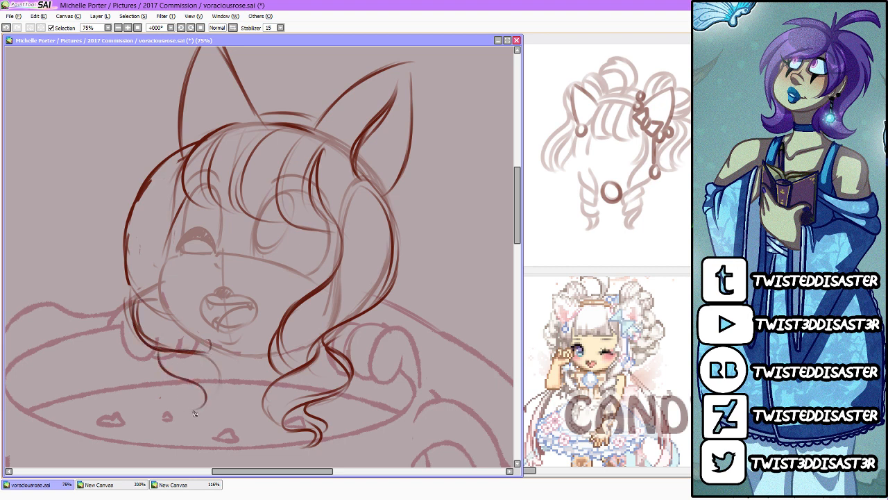
mouse_move(170, 369)
mouse_down()
mouse_move(199, 404)
mouse_move(188, 433)
mouse_move(202, 356)
mouse_move(209, 393)
mouse_move(164, 378)
mouse_move(195, 409)
mouse_move(178, 433)
mouse_move(215, 395)
mouse_up()
Step: Strengthen the far-side hair contour from the cheek upward and carry it over the crown of the head
drag(184, 204, 159, 265)
drag(146, 294, 158, 177)
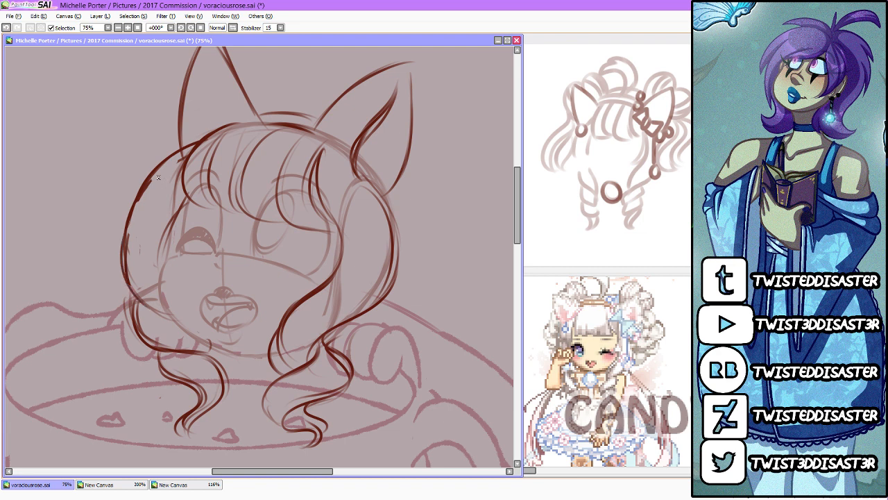
drag(119, 244, 219, 141)
scroll(519, 232, up, 3)
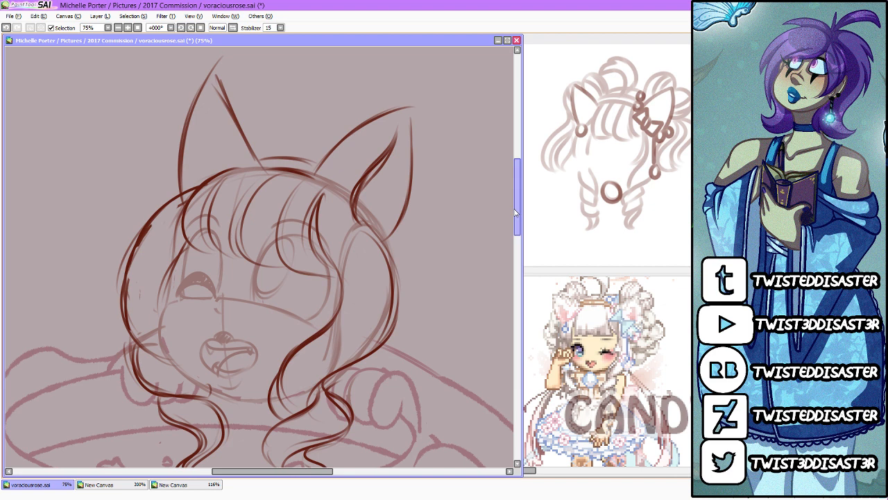
drag(141, 220, 250, 161)
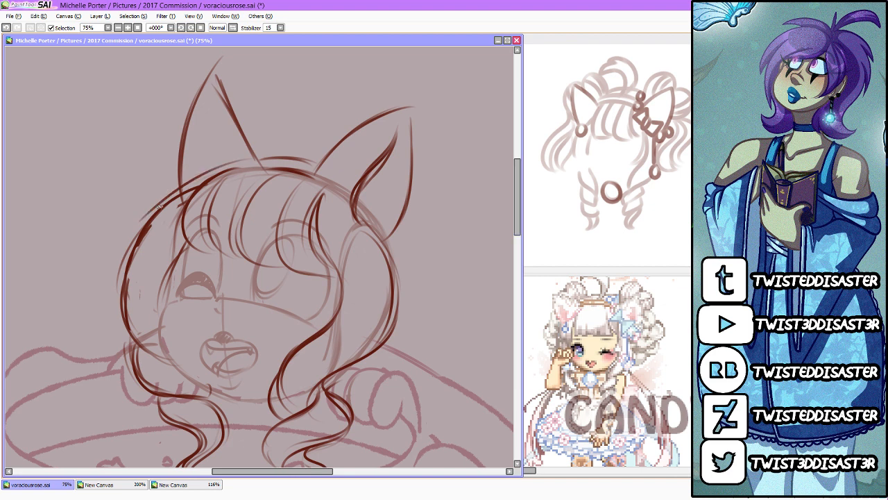
drag(163, 202, 260, 161)
mouse_move(144, 228)
mouse_down()
mouse_move(274, 161)
mouse_move(316, 165)
mouse_move(392, 230)
mouse_up()
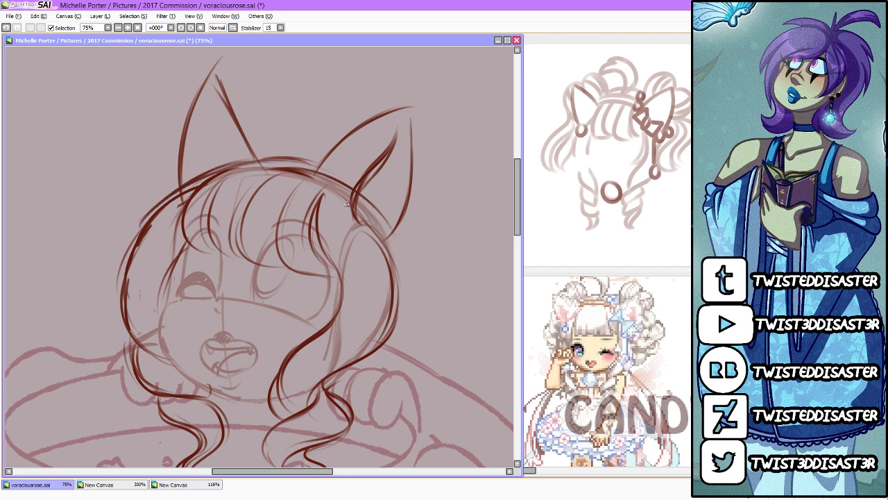
Step: Build up the crown and near-side hair contour with curved strokes from the top of the head down past the ear
drag(358, 195, 400, 286)
mouse_move(381, 236)
mouse_down()
mouse_move(398, 316)
mouse_move(380, 343)
mouse_up()
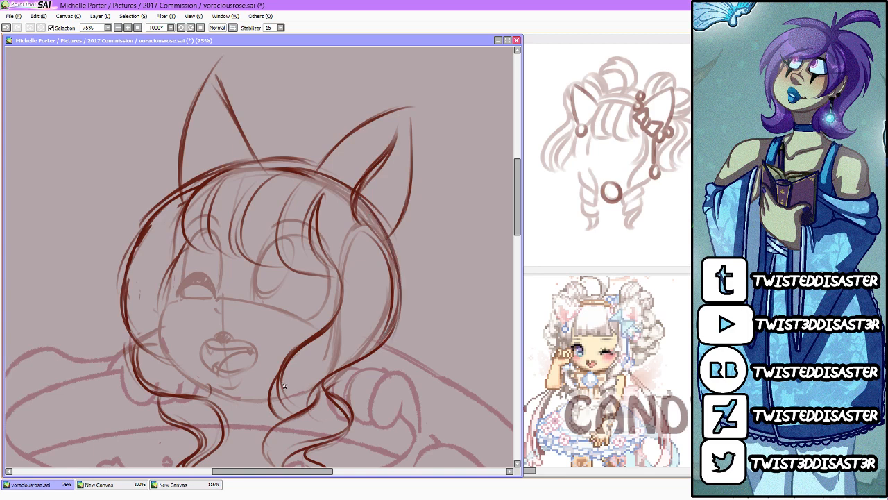
mouse_move(192, 177)
mouse_down()
mouse_move(259, 151)
mouse_move(221, 171)
mouse_move(338, 156)
mouse_up()
mouse_move(270, 157)
mouse_down()
mouse_move(367, 187)
mouse_move(400, 234)
mouse_move(406, 292)
mouse_up()
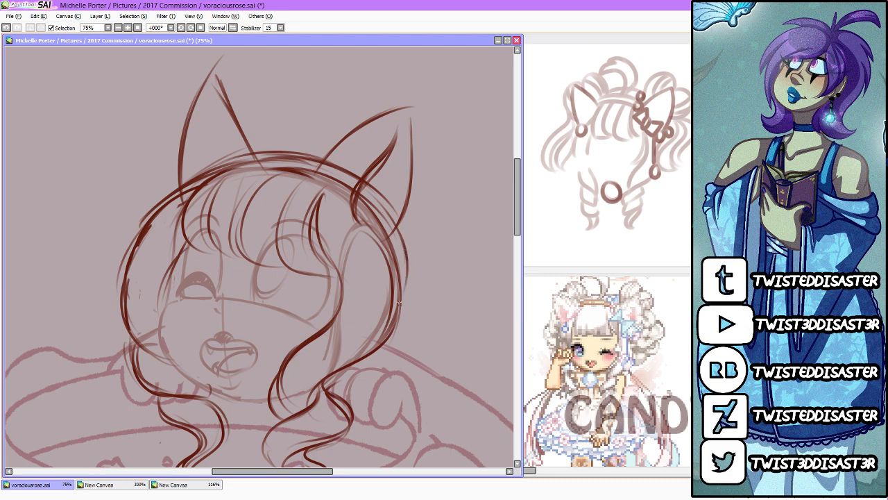
drag(402, 247, 402, 302)
Step: Remove both old cat ears and redraw them as pointed ears with the near one standing more upright
scroll(396, 320, up, 3)
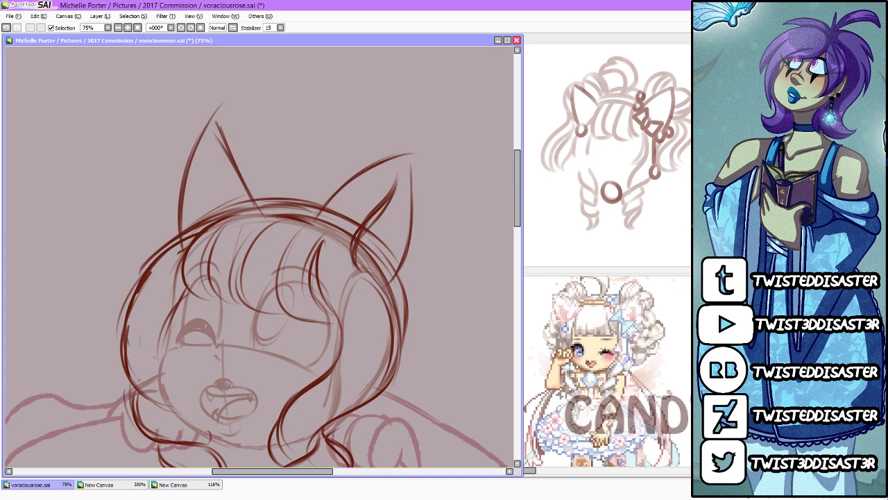
key(ctrl+z)
key(ctrl+z)
key(ctrl+z)
key(ctrl+z)
key(ctrl+z)
key(ctrl+z)
key(ctrl+z)
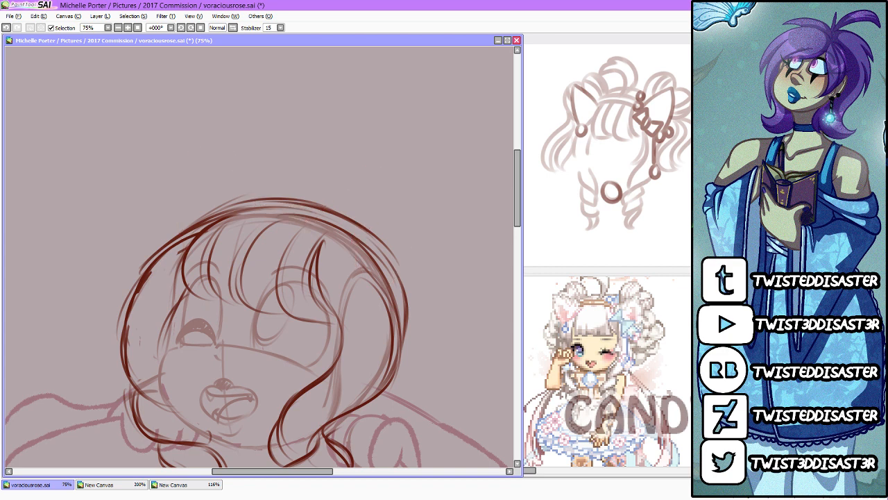
drag(177, 276, 167, 154)
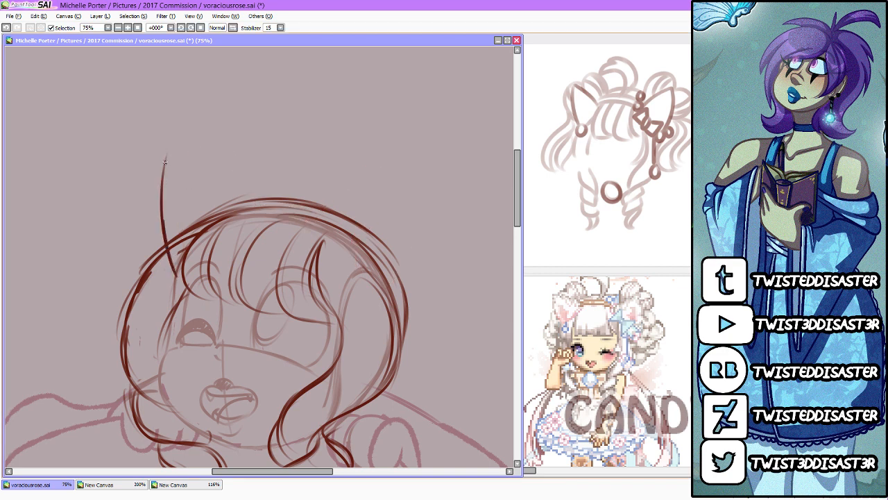
mouse_move(164, 221)
mouse_down()
mouse_move(183, 143)
mouse_move(225, 190)
mouse_move(284, 227)
mouse_up()
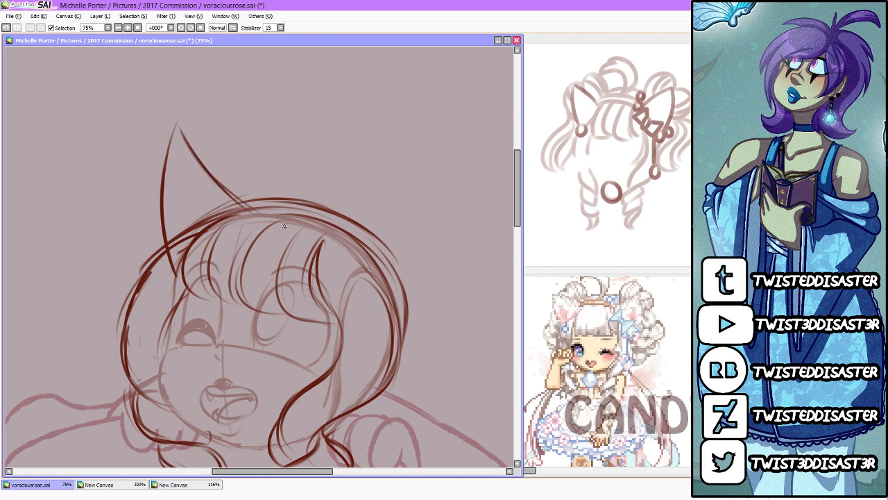
mouse_move(306, 272)
mouse_down()
mouse_move(369, 147)
mouse_move(399, 129)
mouse_up()
drag(403, 139, 406, 314)
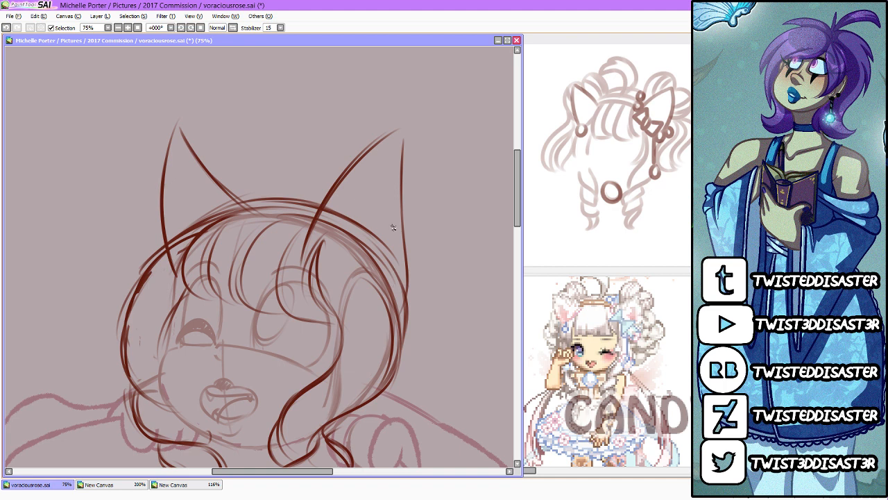
Step: Clean up the ear bases by erasing the ear line ends and the head contour lines that cross them
drag(305, 265, 324, 211)
key(ctrl+z)
drag(302, 260, 321, 226)
drag(195, 251, 184, 261)
drag(251, 236, 237, 251)
drag(225, 211, 183, 229)
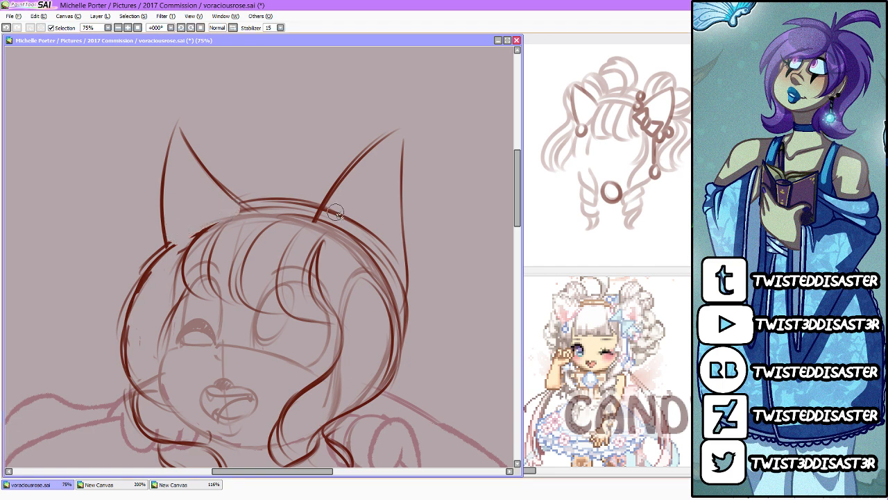
mouse_move(335, 212)
mouse_down()
mouse_move(378, 243)
mouse_move(400, 282)
mouse_up()
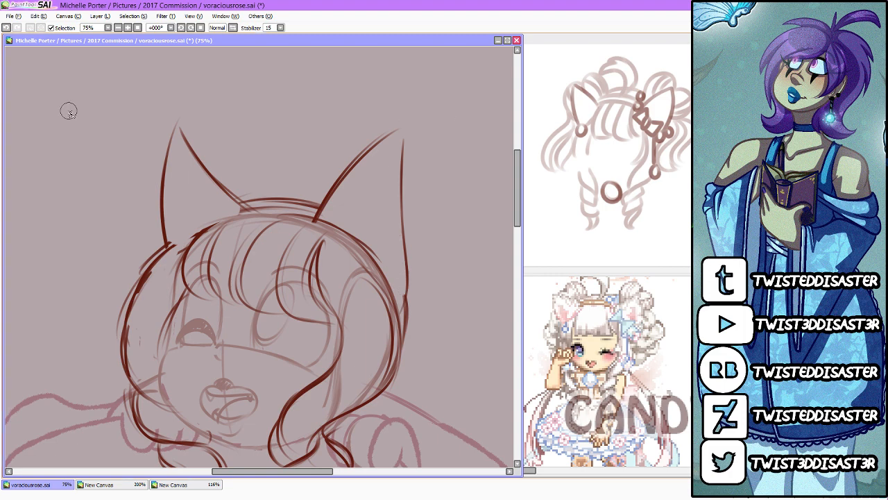
Step: Switch to YouTube in the browser, play video 12 of the OSTs playlist, then return to the drawing and lower the volume
key(alt+Tab)
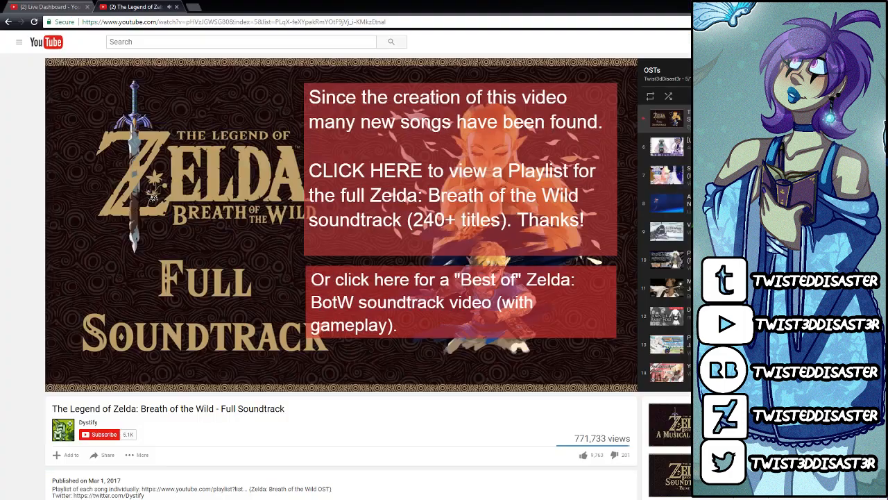
scroll(665, 248, down, 2)
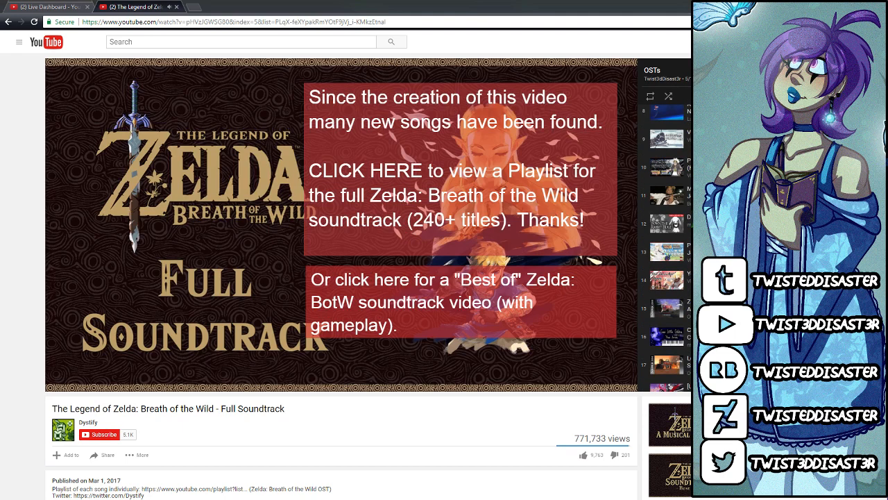
click(665, 223)
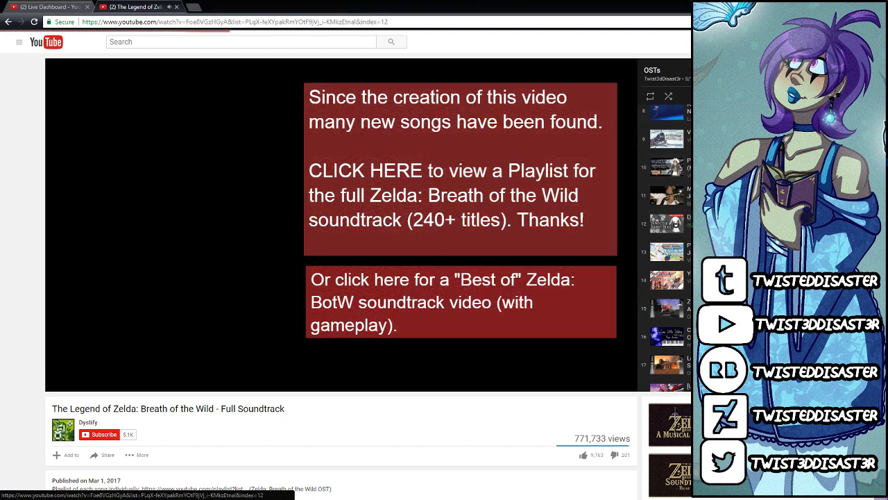
key(alt+Tab)
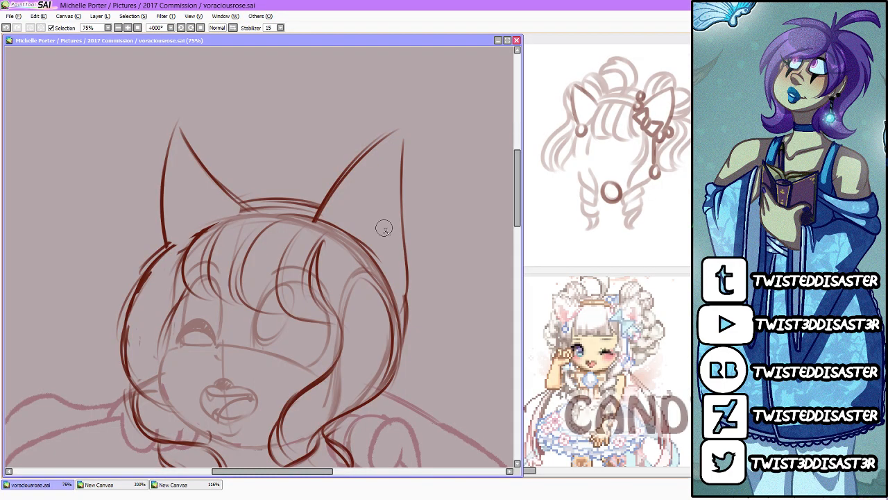
key(XF86AudioLowerVolume)
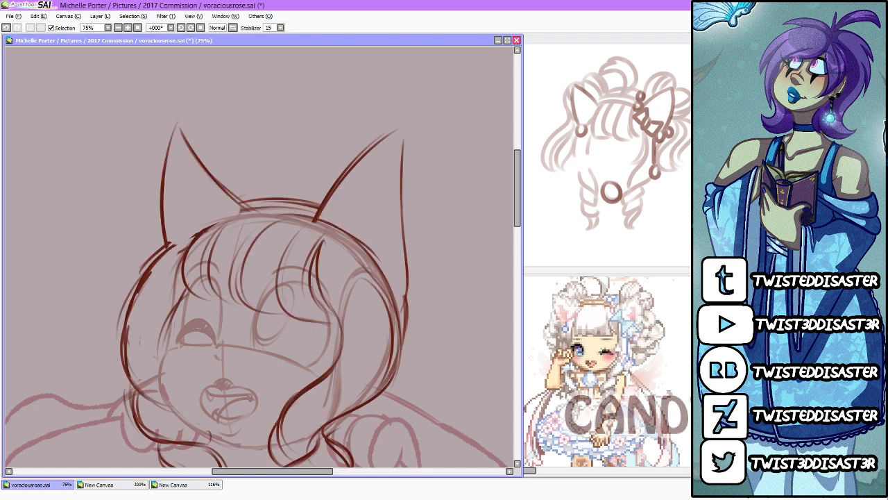
Step: Sketch the inner ear lines inside the near-side cat ear
drag(323, 474, 315, 474)
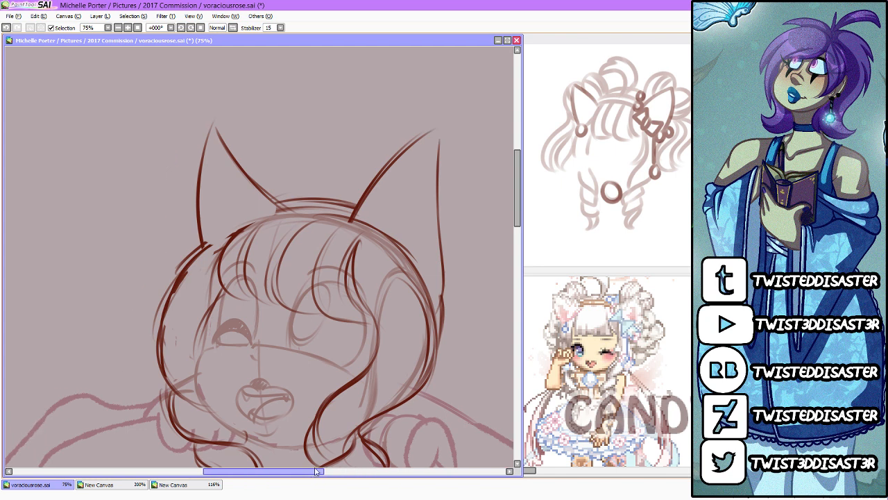
drag(438, 170, 405, 239)
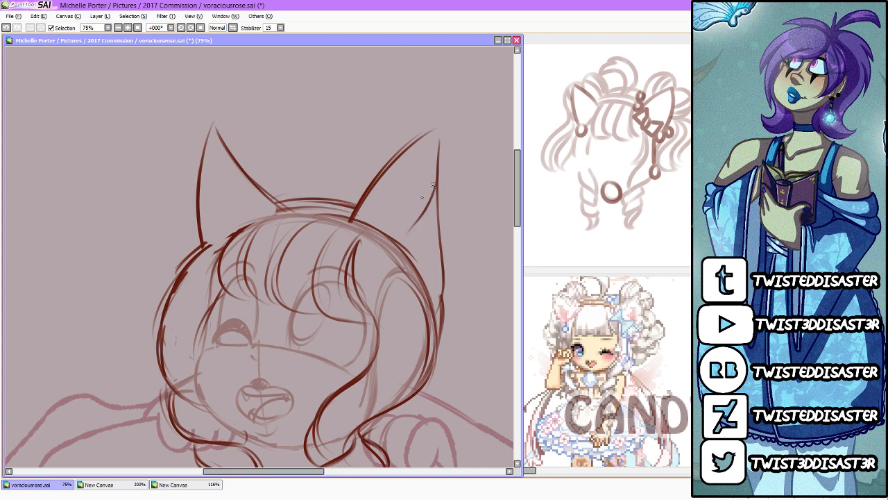
mouse_move(436, 187)
mouse_down()
mouse_move(404, 260)
mouse_move(431, 197)
mouse_move(404, 243)
mouse_up()
drag(375, 181, 379, 230)
Step: Block in the hair buns with two large filled circles at each cat ear and make the circles semi-transparent
scroll(352, 227, up, 3)
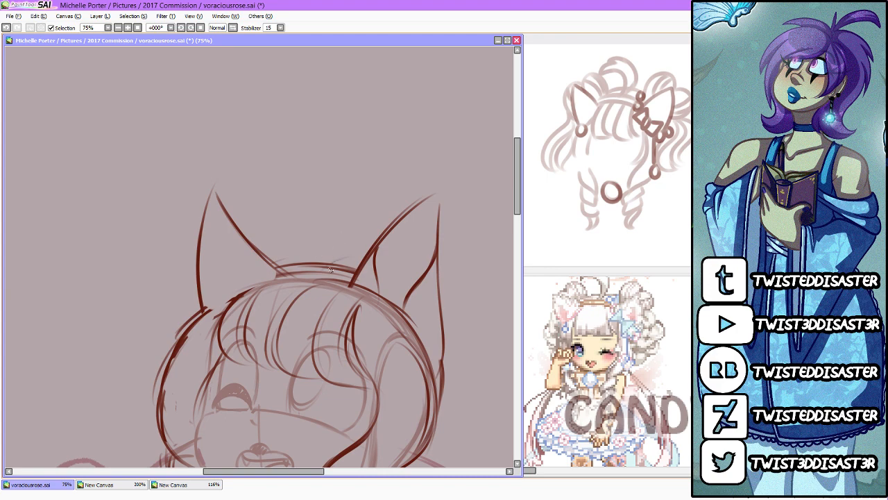
scroll(417, 228, down, 2)
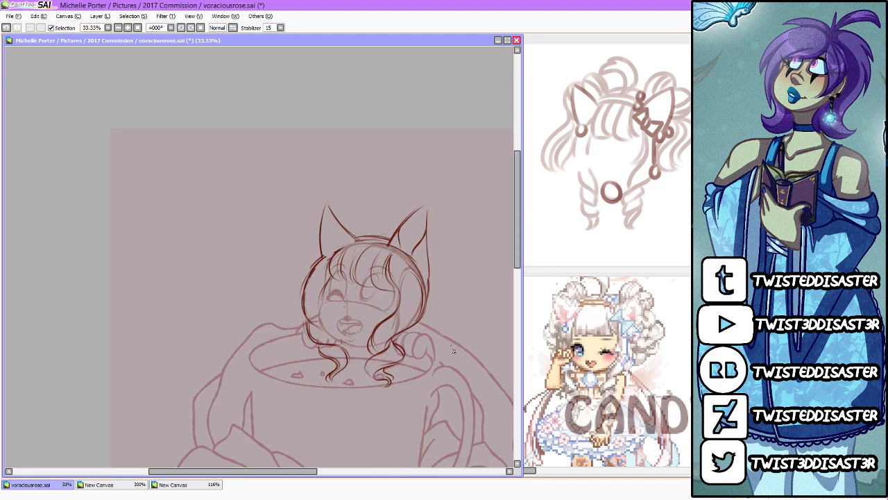
scroll(457, 358, up, 1)
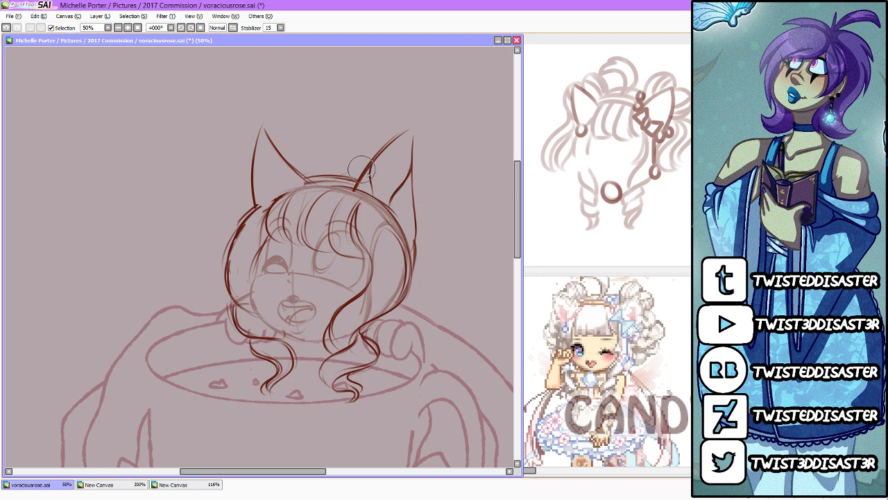
mouse_move(354, 163)
mouse_down()
mouse_move(366, 154)
mouse_move(416, 187)
mouse_move(403, 170)
mouse_up()
mouse_move(306, 161)
mouse_down()
mouse_move(313, 167)
mouse_move(295, 154)
mouse_move(253, 181)
mouse_move(270, 182)
mouse_up()
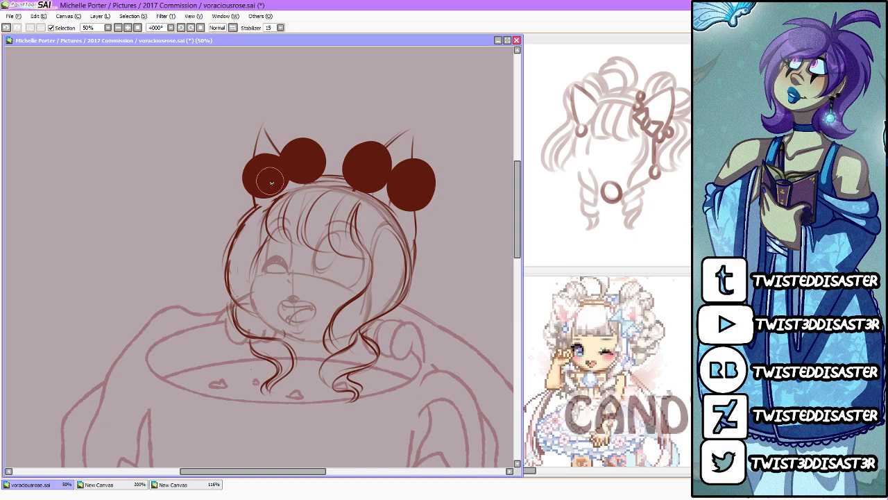
click(756, 160)
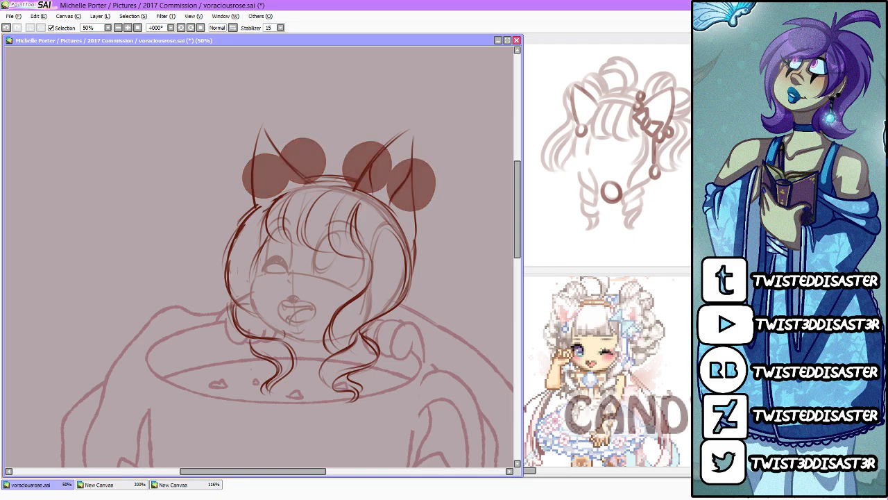
Step: Sketch a curved strand behind the head's near side and looping curls hanging outward from the far-side bun
click(234, 28)
click(234, 29)
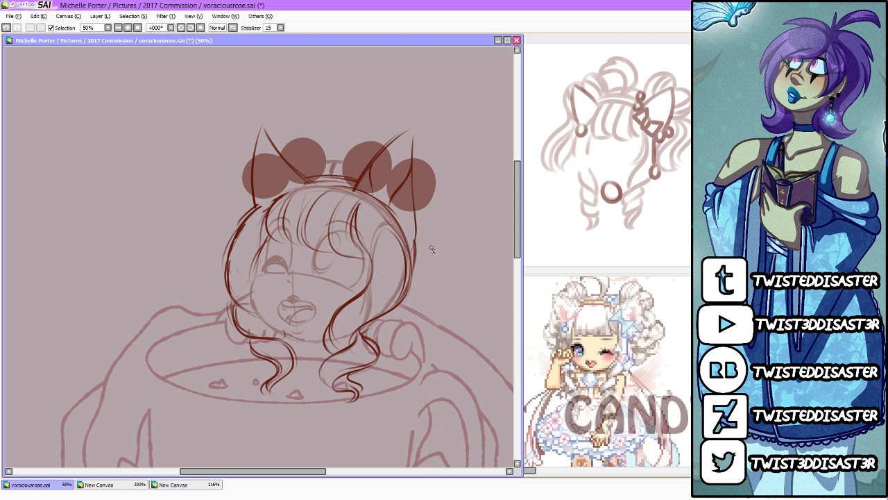
mouse_move(419, 212)
mouse_down()
mouse_move(425, 246)
mouse_move(415, 269)
mouse_up()
mouse_move(244, 186)
mouse_down()
mouse_move(193, 245)
mouse_move(211, 243)
mouse_move(200, 243)
mouse_move(246, 199)
mouse_move(212, 226)
mouse_move(214, 259)
mouse_up()
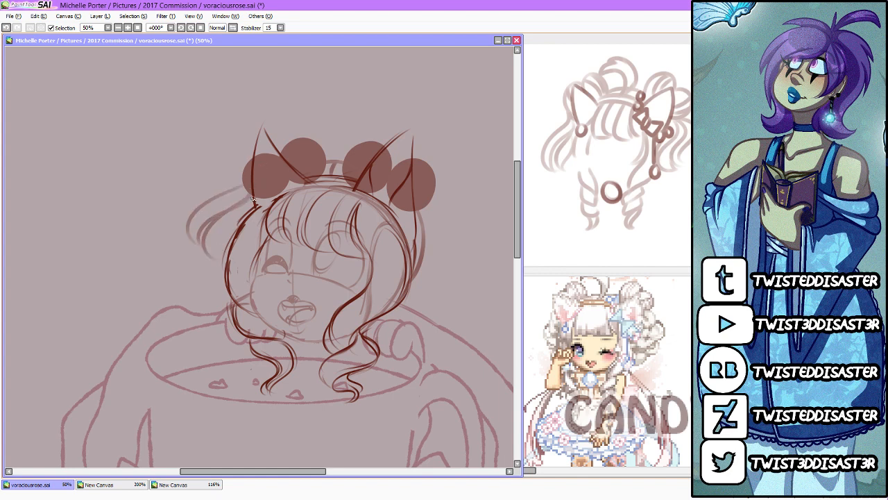
drag(254, 200, 205, 240)
mouse_move(217, 210)
mouse_down()
mouse_move(222, 250)
mouse_move(245, 228)
mouse_up()
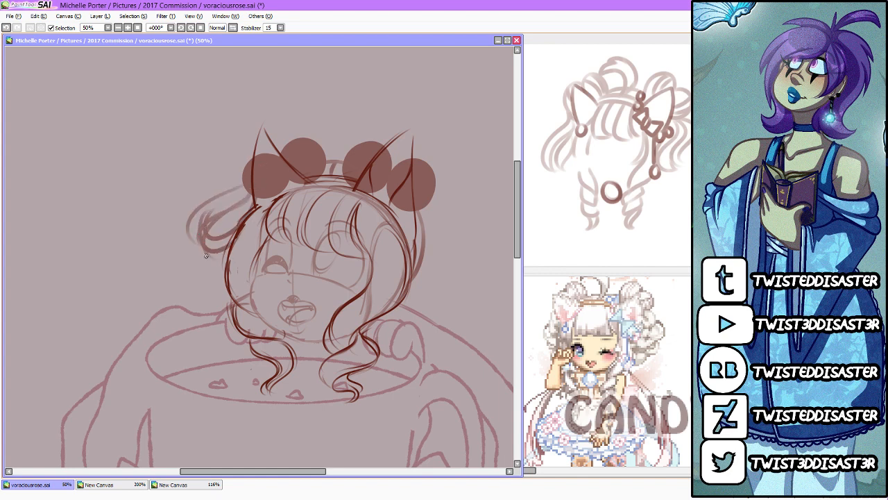
Step: Sketch looping curls that flow outward and down from the near-side bun behind the head
drag(421, 205, 475, 242)
mouse_move(419, 210)
mouse_down()
mouse_move(467, 237)
mouse_move(446, 243)
mouse_move(422, 287)
mouse_up()
drag(420, 240, 417, 285)
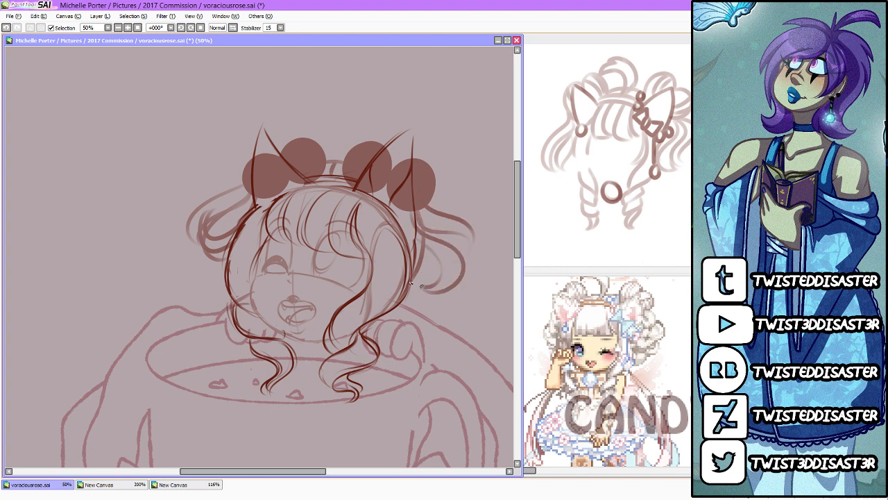
mouse_move(426, 210)
mouse_down()
mouse_move(450, 241)
mouse_move(428, 301)
mouse_move(446, 291)
mouse_move(434, 297)
mouse_move(442, 302)
mouse_move(445, 274)
mouse_move(457, 285)
mouse_move(442, 259)
mouse_up()
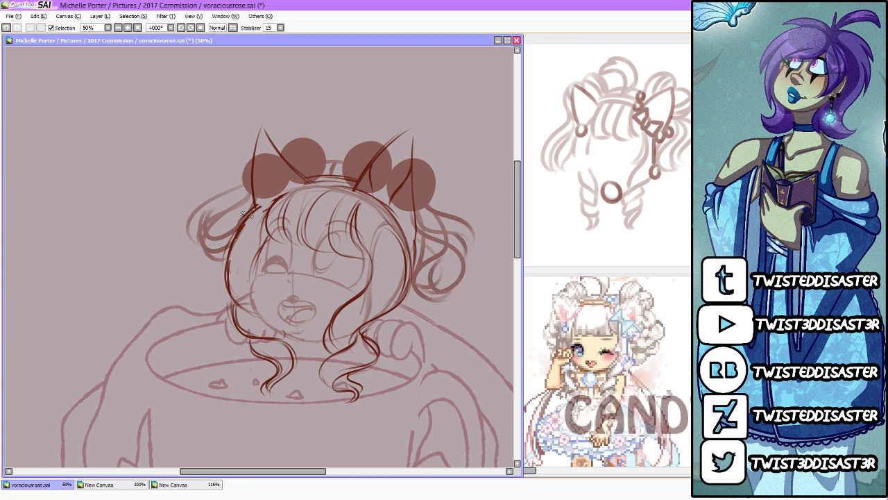
Step: Extend the far-side pigtail with inner strands and a lower loop curling down to the cup's shoulder line
mouse_move(250, 199)
mouse_down()
mouse_move(209, 270)
mouse_move(221, 270)
mouse_move(206, 248)
mouse_move(231, 264)
mouse_up()
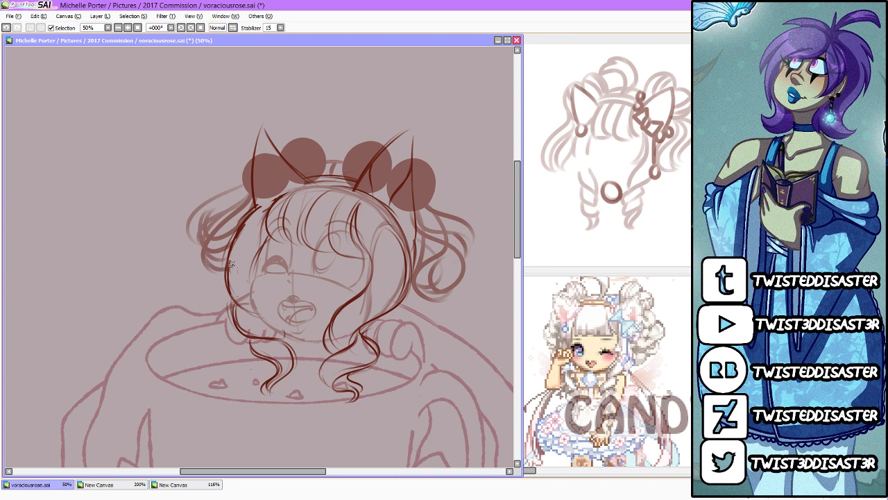
drag(269, 217, 178, 308)
mouse_move(221, 269)
mouse_down()
mouse_move(201, 316)
mouse_move(200, 289)
mouse_move(226, 301)
mouse_move(225, 276)
mouse_up()
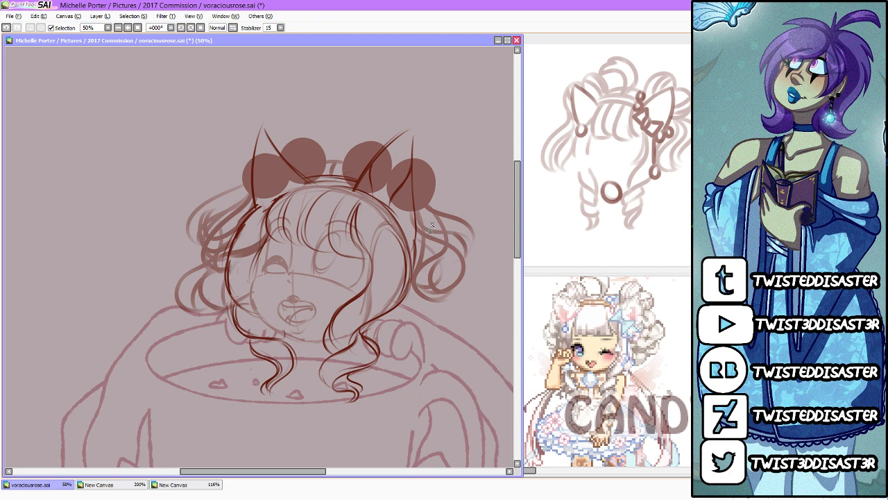
Step: Extend the near-side pigtail with lower loops that curl down and back in behind the near paw
drag(450, 251, 439, 317)
mouse_move(456, 270)
mouse_down()
mouse_move(428, 333)
mouse_move(448, 279)
mouse_up()
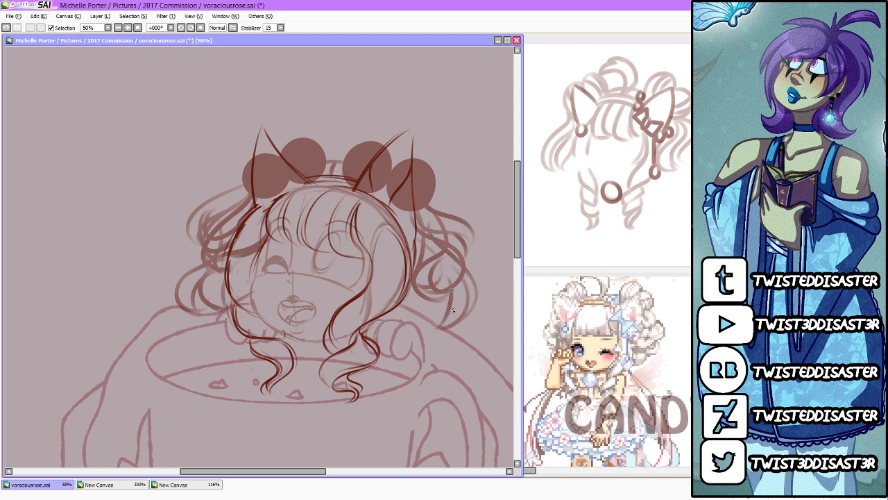
drag(453, 310, 409, 325)
mouse_move(424, 271)
mouse_down()
mouse_move(420, 298)
mouse_move(393, 312)
mouse_up()
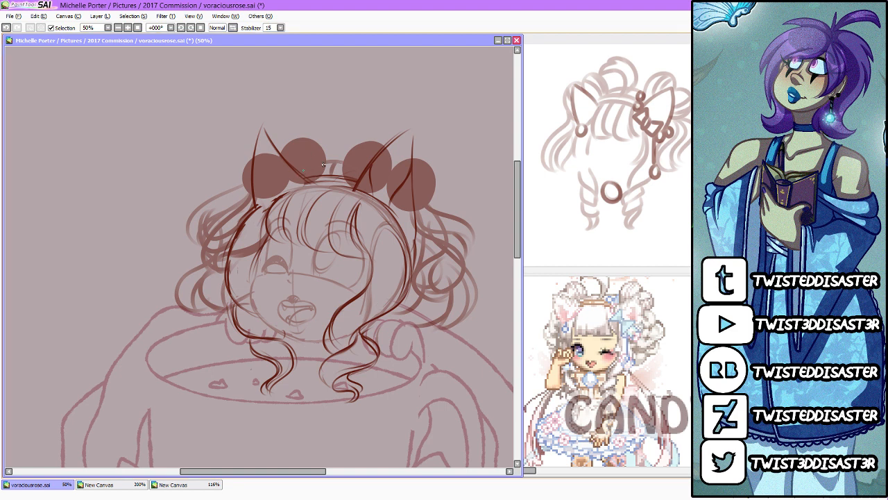
Step: Draw the hair arcs across the crown between the inner buns, and outline all four buns with curved strand lines
mouse_move(301, 174)
mouse_down()
mouse_move(340, 164)
mouse_move(348, 165)
mouse_move(332, 174)
mouse_move(364, 171)
mouse_up()
drag(309, 175, 361, 181)
mouse_move(294, 140)
mouse_down()
mouse_move(294, 171)
mouse_move(301, 137)
mouse_move(304, 169)
mouse_move(320, 148)
mouse_move(364, 170)
mouse_move(359, 146)
mouse_move(371, 150)
mouse_move(370, 143)
mouse_move(368, 163)
mouse_move(354, 149)
mouse_move(354, 162)
mouse_move(384, 145)
mouse_up()
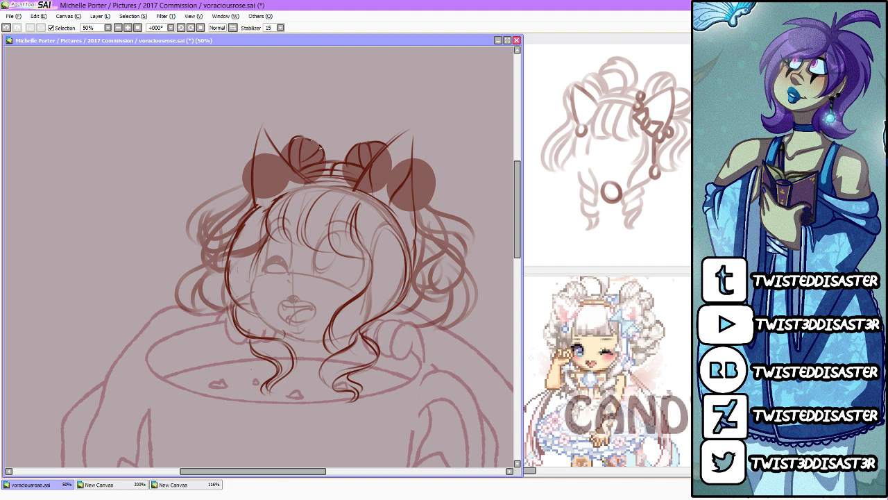
mouse_move(320, 147)
mouse_down()
mouse_move(300, 142)
mouse_move(284, 154)
mouse_move(311, 144)
mouse_move(301, 167)
mouse_move(287, 149)
mouse_move(313, 165)
mouse_up()
drag(252, 161, 252, 200)
mouse_move(416, 159)
mouse_down()
mouse_move(419, 195)
mouse_move(431, 169)
mouse_move(431, 198)
mouse_move(419, 190)
mouse_move(428, 181)
mouse_move(412, 170)
mouse_move(432, 176)
mouse_move(417, 161)
mouse_move(439, 187)
mouse_move(417, 218)
mouse_up()
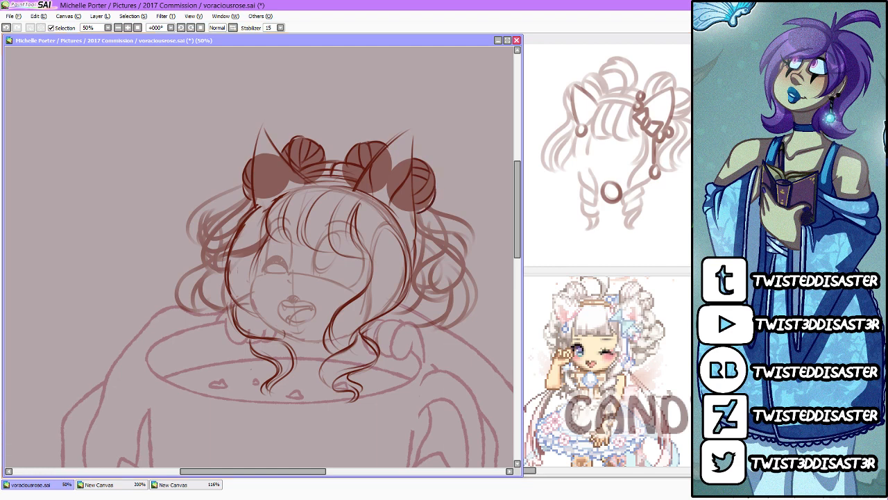
key(ctrl+z)
scroll(399, 201, up, 1)
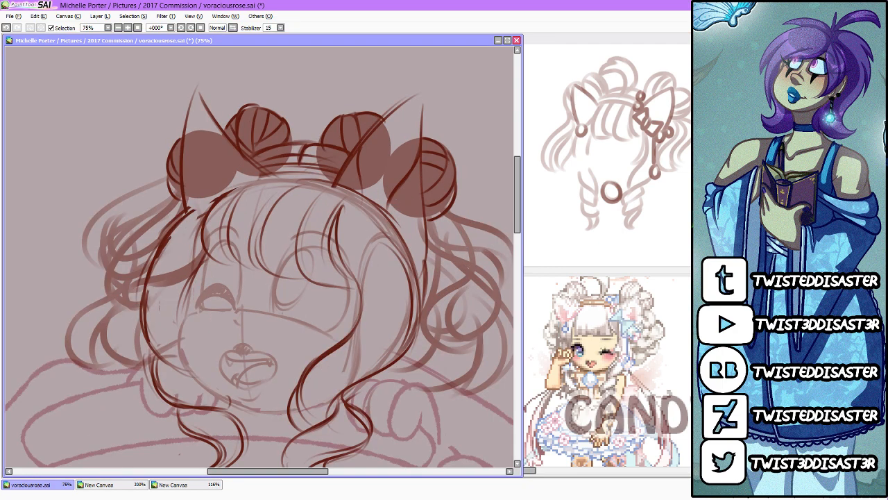
mouse_move(171, 202)
mouse_down()
mouse_move(146, 221)
mouse_move(89, 291)
mouse_up()
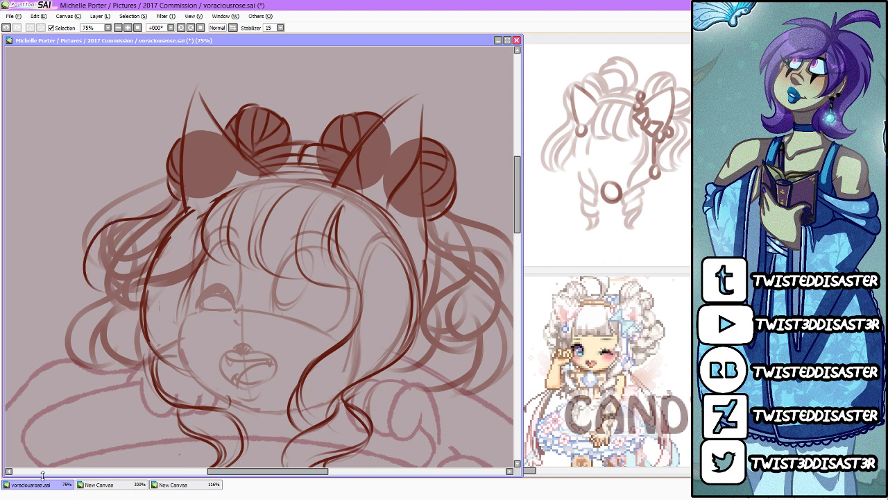
key(ctrl+z)
mouse_move(182, 207)
mouse_down()
mouse_move(124, 192)
mouse_move(136, 167)
mouse_up()
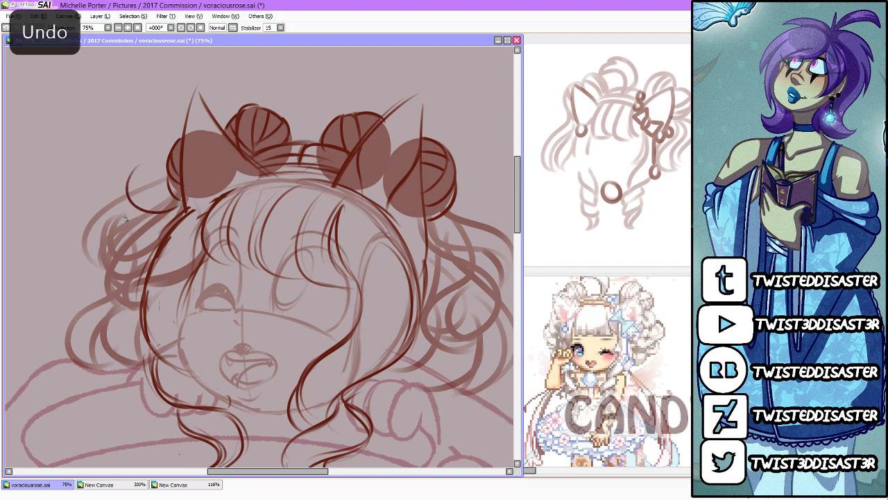
key(ctrl+z)
Step: Draw a large curled strand rising from the crown between the inner buns and spiraling inward at its tip
scroll(92, 335, up, 4)
drag(305, 281, 332, 191)
drag(302, 154, 248, 224)
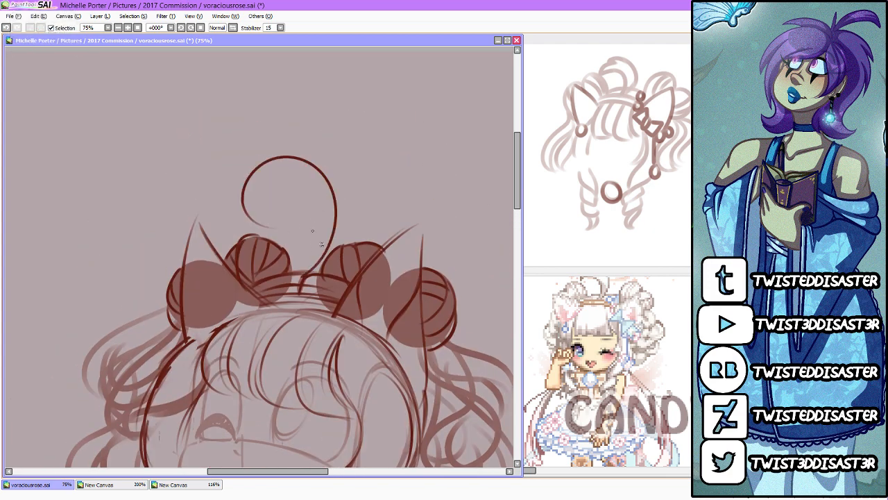
mouse_move(301, 277)
mouse_down()
mouse_move(298, 169)
mouse_move(258, 191)
mouse_move(323, 199)
mouse_move(251, 215)
mouse_move(281, 170)
mouse_move(291, 172)
mouse_move(267, 235)
mouse_move(285, 208)
mouse_up()
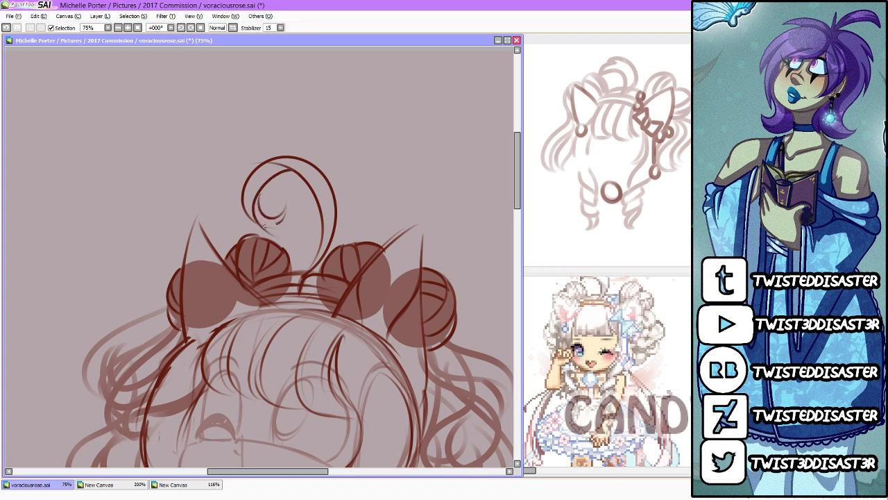
mouse_move(281, 175)
mouse_down()
mouse_move(316, 201)
mouse_move(317, 262)
mouse_up()
mouse_move(288, 171)
mouse_down()
mouse_move(252, 223)
mouse_move(246, 178)
mouse_move(300, 202)
mouse_move(286, 156)
mouse_move(293, 296)
mouse_up()
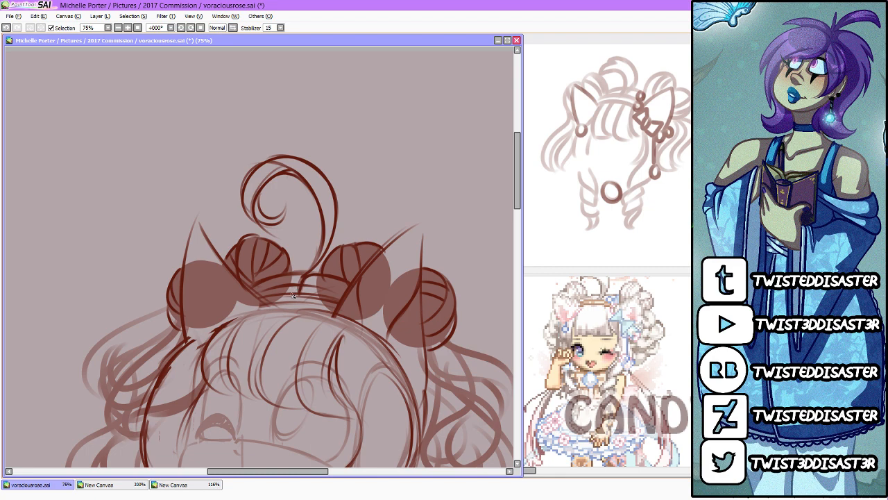
Step: Outline the outer curls of both pigtails with darker lines, an upper and a lower loop on each side of the head
scroll(293, 295, down, 4)
scroll(278, 241, up, 3)
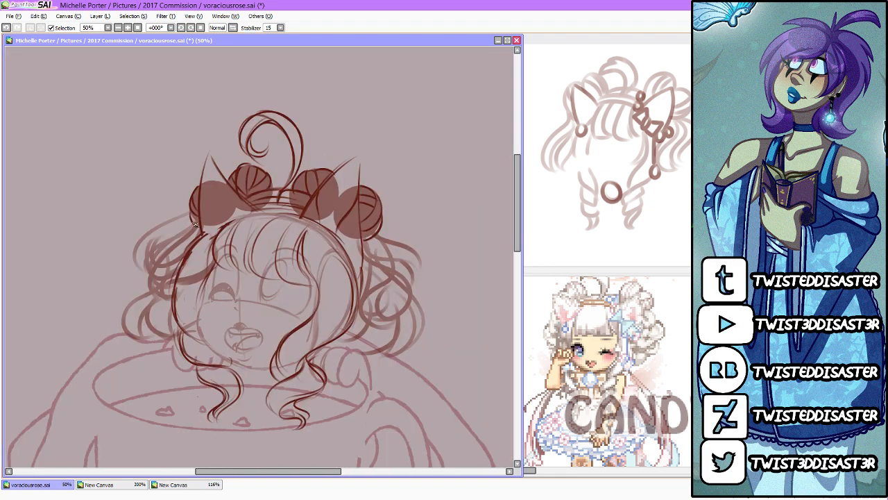
mouse_move(198, 219)
mouse_down()
mouse_move(128, 264)
mouse_move(147, 295)
mouse_move(199, 229)
mouse_move(166, 301)
mouse_move(175, 274)
mouse_up()
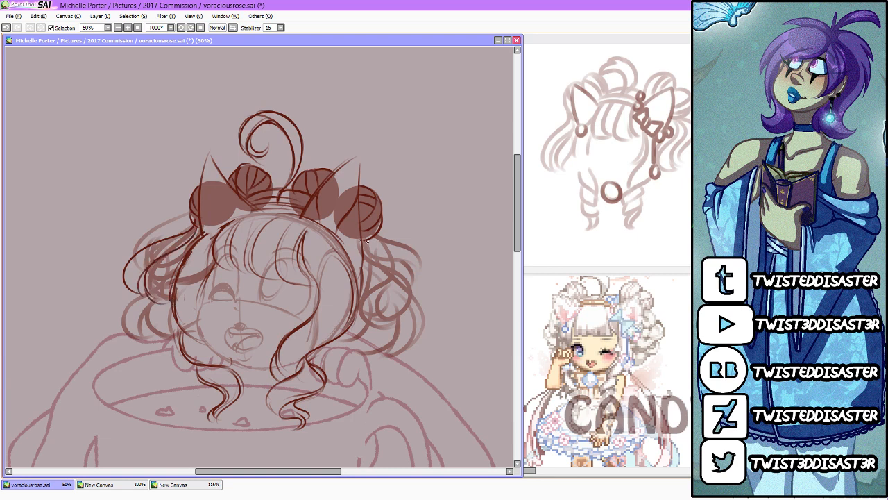
mouse_move(379, 237)
mouse_down()
mouse_move(393, 252)
mouse_move(410, 313)
mouse_up()
mouse_move(376, 242)
mouse_down()
mouse_move(400, 319)
mouse_move(363, 247)
mouse_move(371, 313)
mouse_move(347, 324)
mouse_up()
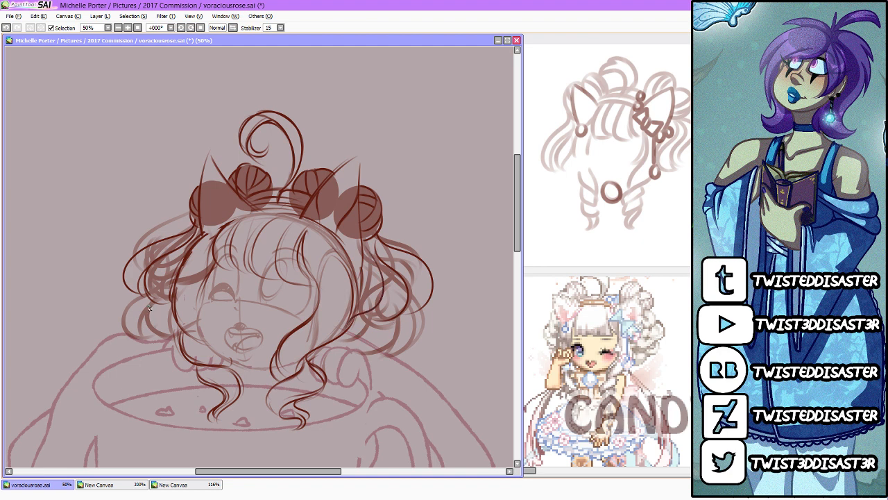
mouse_move(148, 293)
mouse_down()
mouse_move(141, 354)
mouse_move(136, 334)
mouse_move(153, 299)
mouse_move(177, 347)
mouse_move(169, 349)
mouse_move(171, 322)
mouse_move(174, 344)
mouse_up()
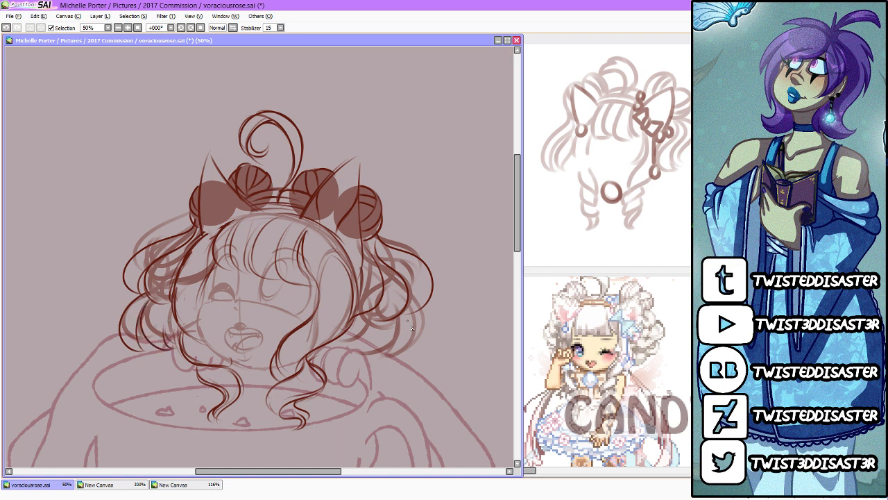
mouse_move(421, 310)
mouse_down()
mouse_move(406, 365)
mouse_move(394, 363)
mouse_move(413, 318)
mouse_up()
mouse_move(405, 353)
mouse_down()
mouse_move(362, 361)
mouse_move(382, 327)
mouse_move(338, 351)
mouse_move(356, 323)
mouse_up()
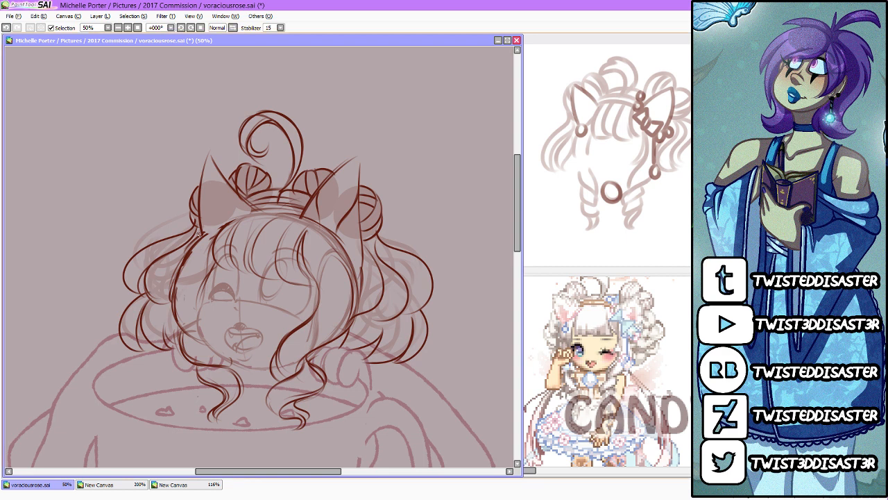
Step: Add inner curling strands inside the upper and lower loops of both pigtails
mouse_move(201, 237)
mouse_down()
mouse_move(167, 247)
mouse_move(167, 256)
mouse_move(159, 249)
mouse_move(173, 286)
mouse_up()
mouse_move(179, 251)
mouse_down()
mouse_move(166, 249)
mouse_move(161, 261)
mouse_up()
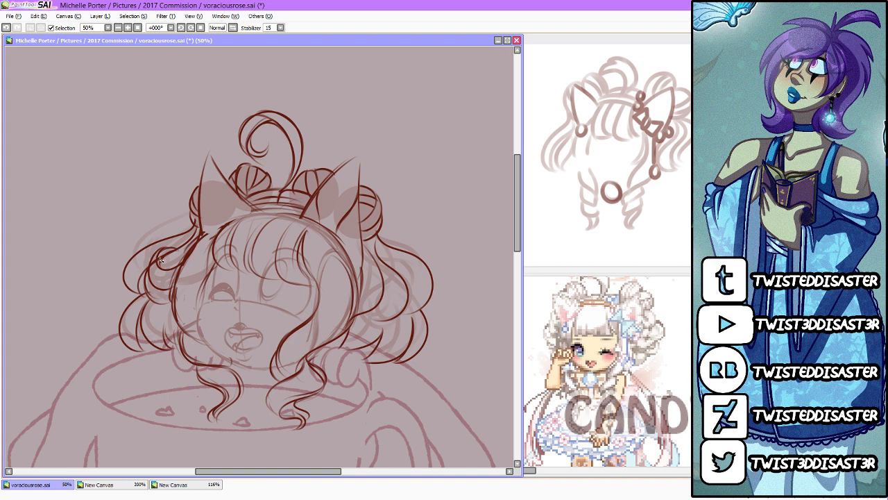
mouse_move(370, 254)
mouse_down()
mouse_move(409, 269)
mouse_move(387, 257)
mouse_move(404, 271)
mouse_move(361, 268)
mouse_move(406, 283)
mouse_up()
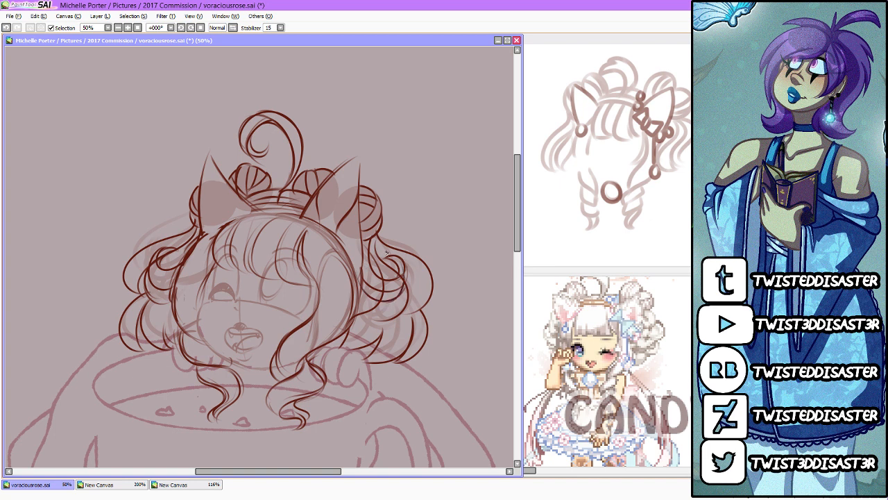
mouse_move(174, 310)
mouse_down()
mouse_move(148, 305)
mouse_move(179, 336)
mouse_up()
mouse_move(163, 306)
mouse_down()
mouse_move(155, 317)
mouse_move(168, 307)
mouse_move(147, 302)
mouse_up()
mouse_move(362, 294)
mouse_down()
mouse_move(391, 331)
mouse_move(401, 309)
mouse_up()
drag(348, 330, 380, 328)
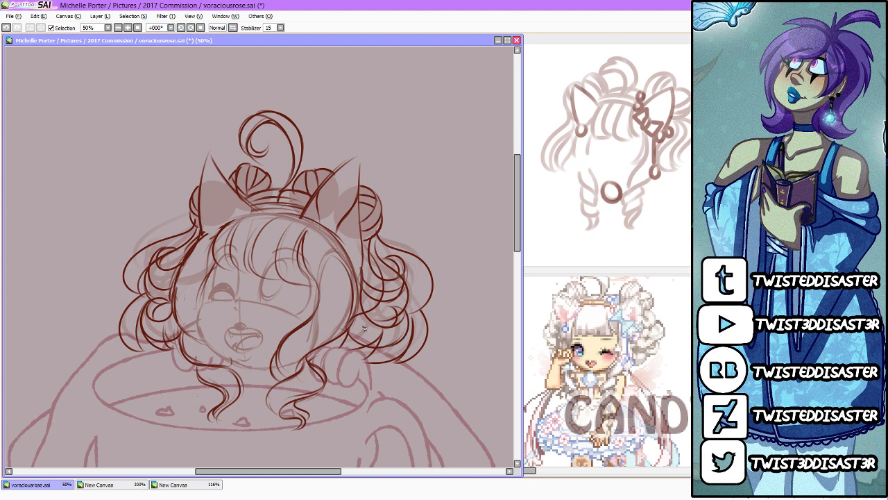
Step: Draw a round bobble at the base of the far-side ear and an oval bow knot below the near-side ear
mouse_move(516, 231)
mouse_down()
mouse_move(517, 244)
mouse_move(517, 234)
mouse_up()
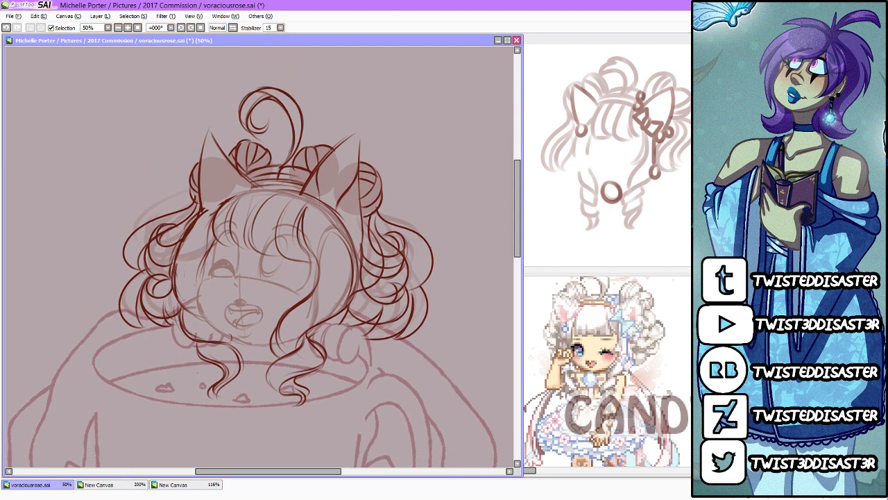
mouse_move(206, 206)
mouse_down()
mouse_move(194, 213)
mouse_move(208, 212)
mouse_up()
mouse_move(326, 200)
mouse_down()
mouse_move(322, 215)
mouse_move(321, 203)
mouse_up()
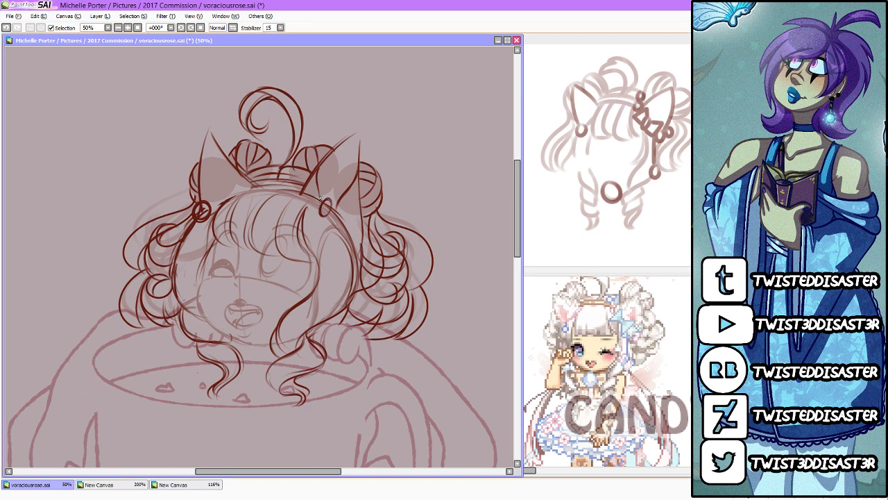
mouse_move(323, 172)
mouse_down()
mouse_move(324, 185)
mouse_move(315, 157)
mouse_move(330, 199)
mouse_up()
key(ctrl+z)
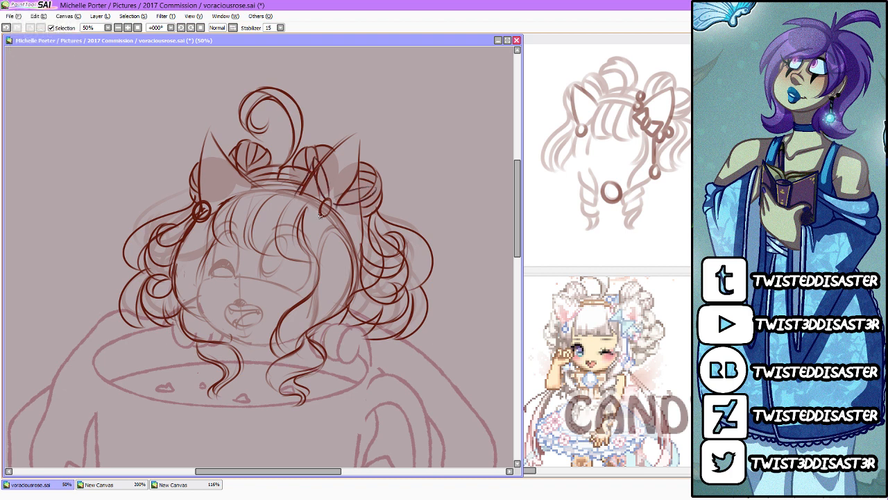
mouse_move(296, 213)
mouse_down()
mouse_move(317, 214)
mouse_move(294, 205)
mouse_move(315, 168)
mouse_move(296, 209)
mouse_move(298, 201)
mouse_move(327, 211)
mouse_up()
key(ctrl+z)
key(ctrl+z)
key(ctrl+z)
key(ctrl+z)
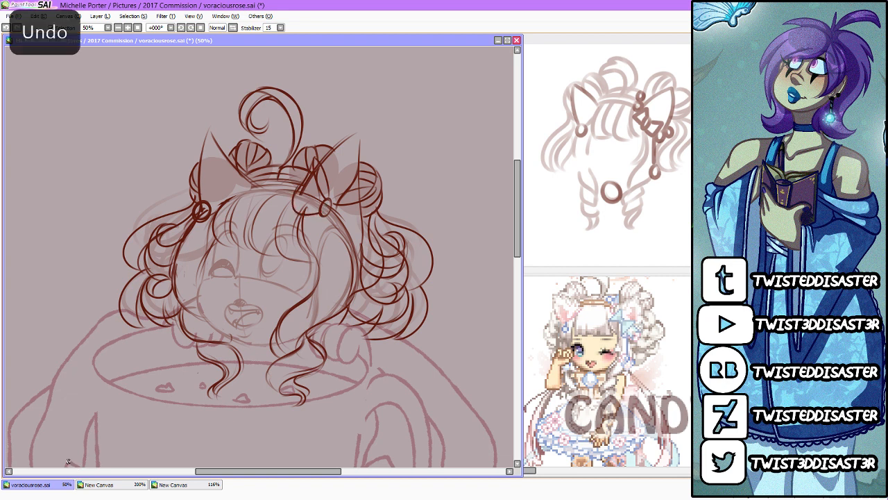
key(ctrl+z)
key(ctrl+z)
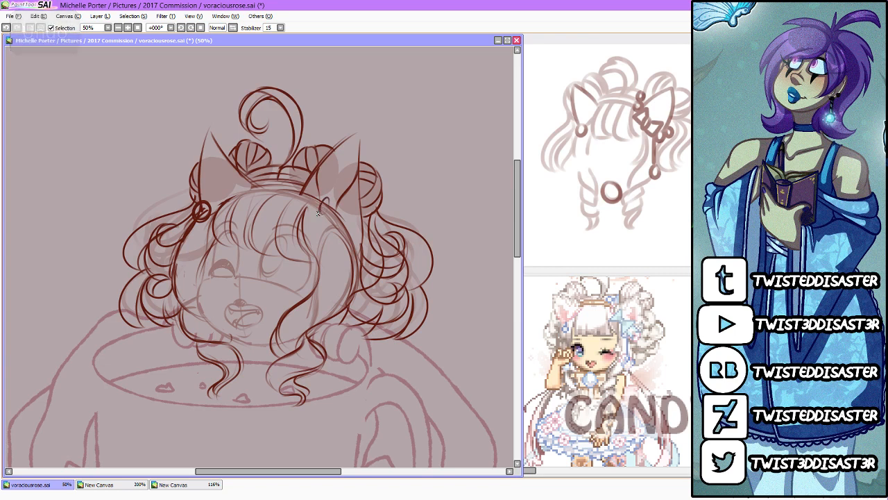
Step: Draw the two wide loops of a hair bow around the knot in front of the near-side ear
mouse_move(318, 210)
mouse_down()
mouse_move(287, 222)
mouse_move(330, 234)
mouse_move(326, 168)
mouse_up()
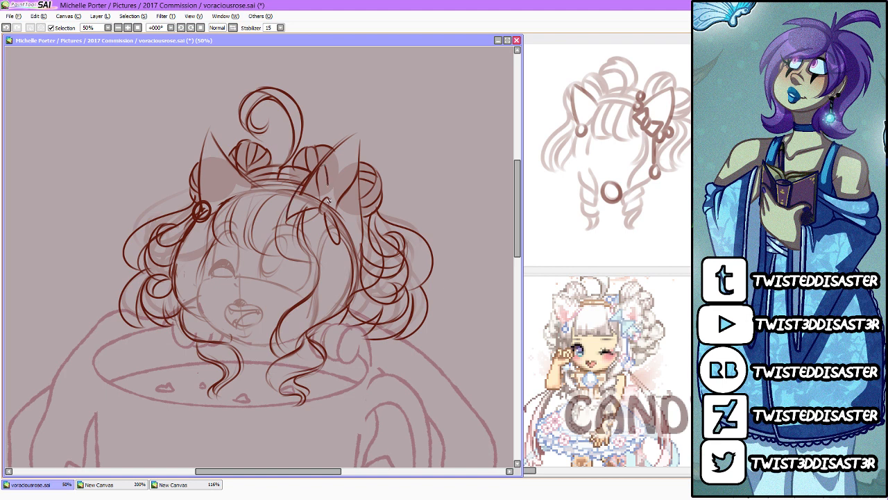
key(ctrl+z)
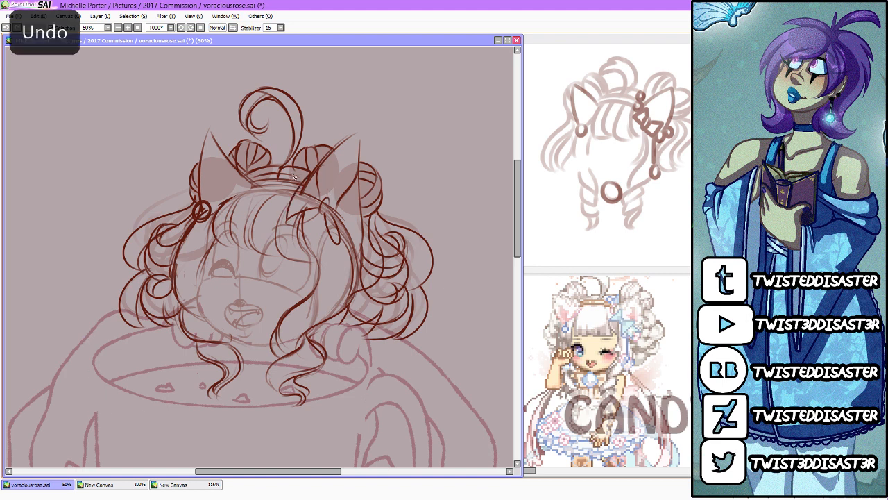
key(ctrl+z)
drag(287, 221, 301, 170)
drag(289, 200, 304, 170)
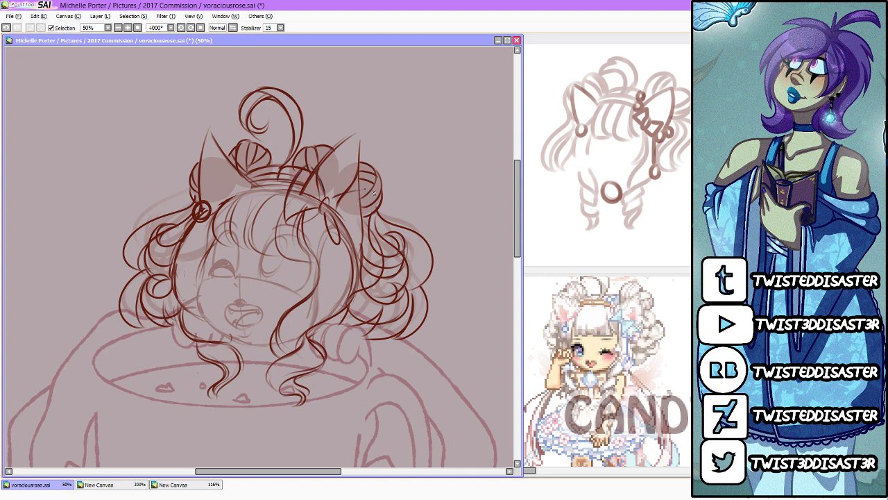
drag(370, 194, 342, 245)
mouse_move(343, 195)
mouse_down()
mouse_move(366, 215)
mouse_move(338, 244)
mouse_up()
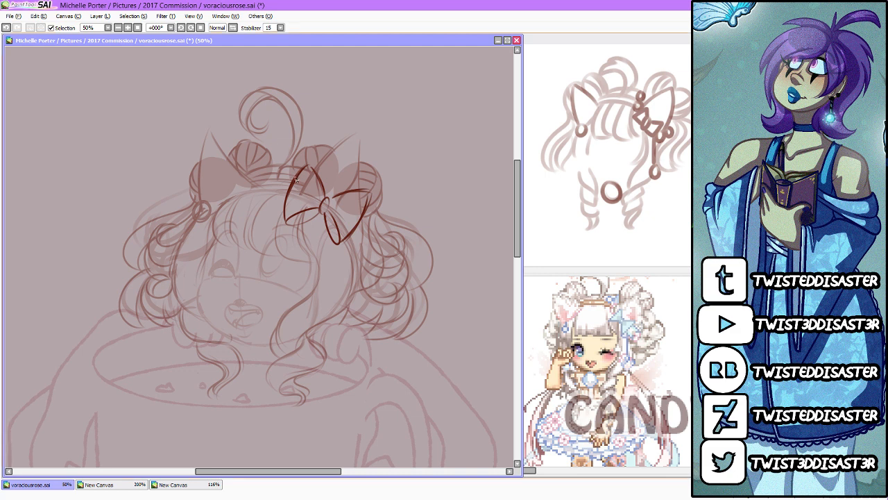
drag(299, 179, 269, 169)
drag(285, 210, 264, 200)
key(ctrl+z)
key(ctrl+z)
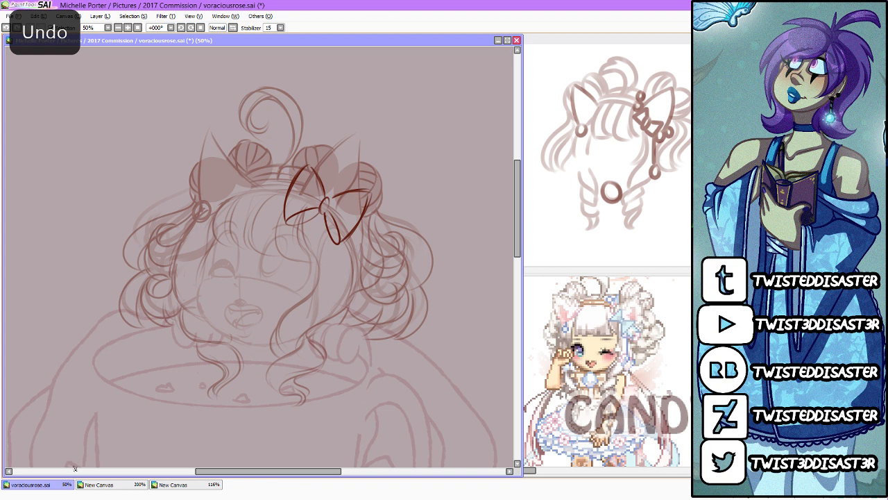
Step: Add two short ribbon tails with folded ends below the bow's knot and a long cord with a ring pendant under its outer loop
drag(321, 213, 311, 252)
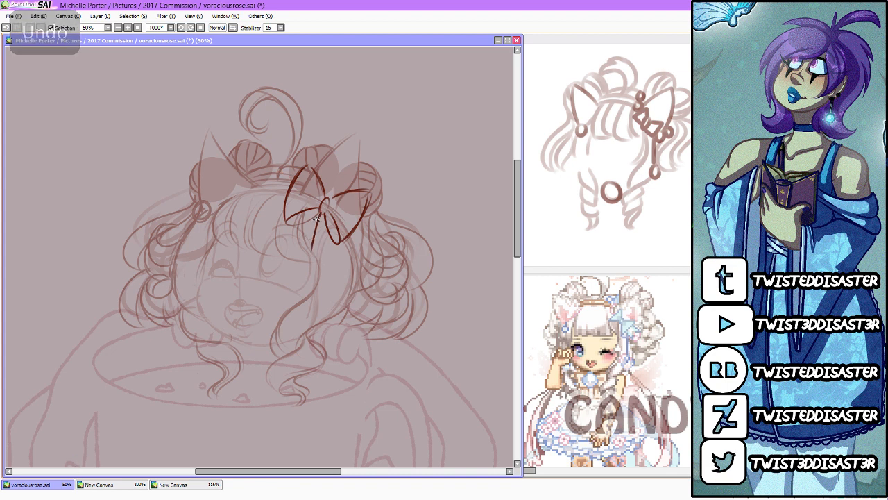
mouse_move(318, 213)
mouse_down()
mouse_move(294, 233)
mouse_move(311, 252)
mouse_up()
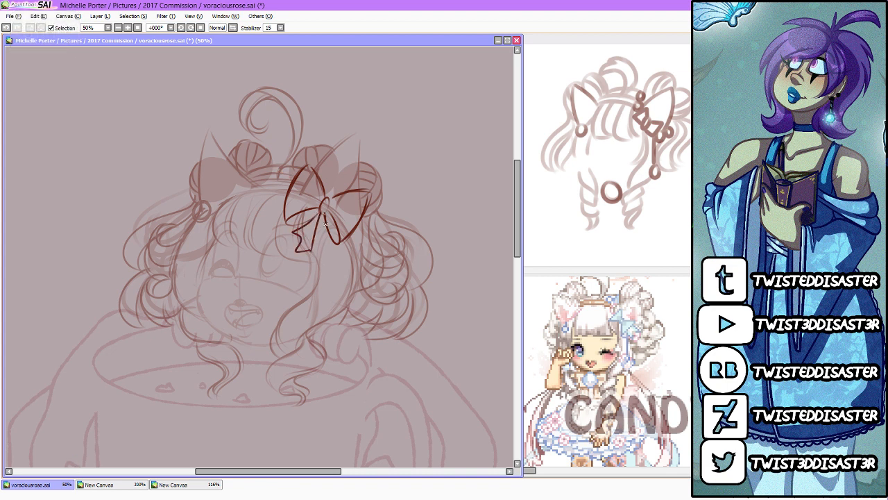
mouse_move(323, 214)
mouse_down()
mouse_move(310, 251)
mouse_move(330, 256)
mouse_move(290, 244)
mouse_move(322, 211)
mouse_up()
mouse_move(312, 244)
mouse_down()
mouse_move(325, 216)
mouse_move(328, 246)
mouse_move(300, 251)
mouse_up()
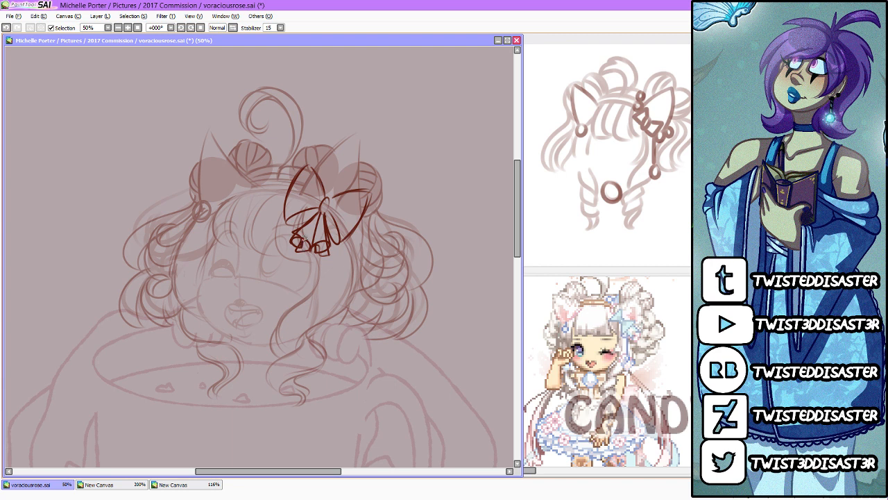
mouse_move(349, 213)
mouse_down()
mouse_move(344, 320)
mouse_move(334, 338)
mouse_move(341, 301)
mouse_up()
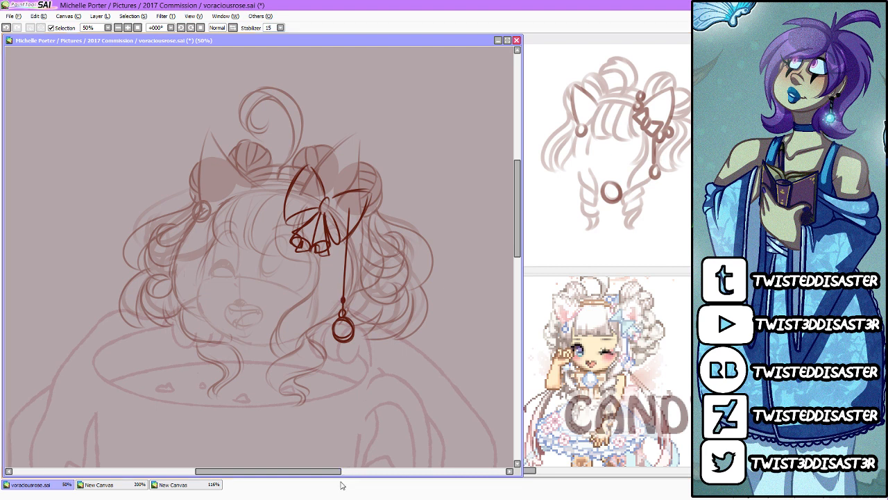
Step: Dot a row of small filled beads along the outer edge of each bow loop
drag(339, 471, 329, 471)
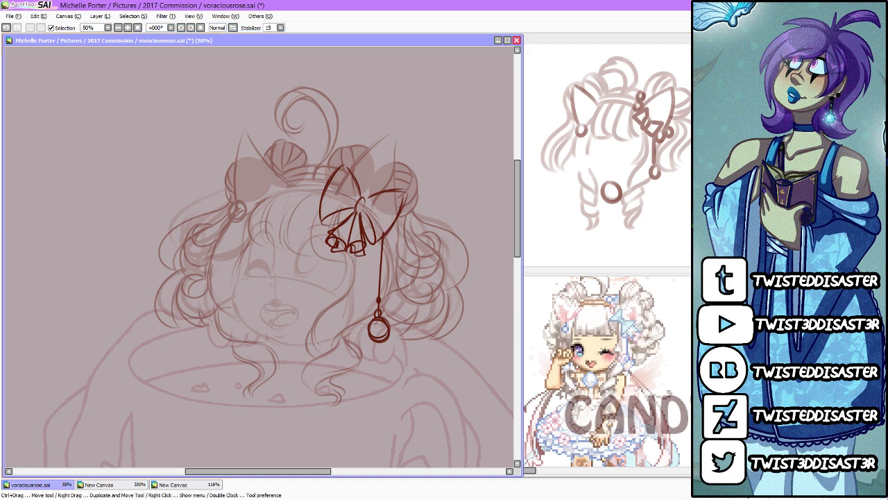
scroll(347, 125, up, 3)
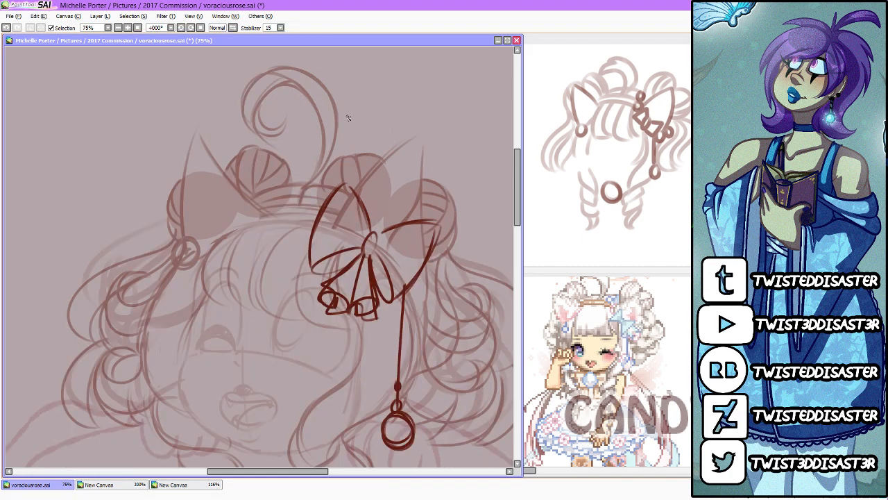
drag(302, 249, 303, 232)
click(317, 218)
click(324, 209)
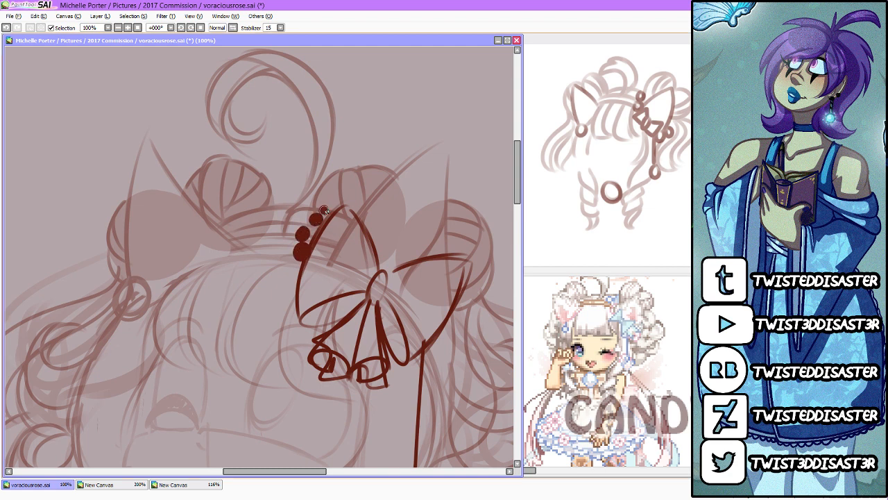
click(436, 352)
click(454, 345)
click(459, 327)
click(460, 316)
scroll(338, 229, down, 4)
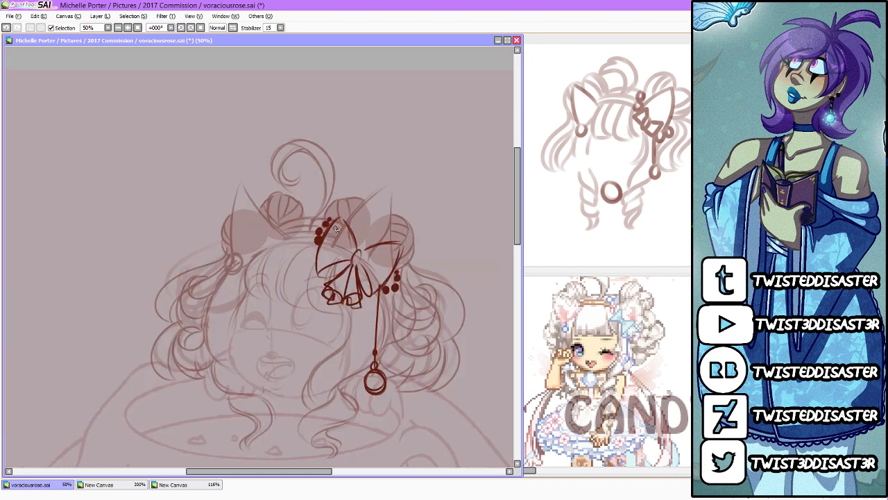
scroll(333, 256, up, 2)
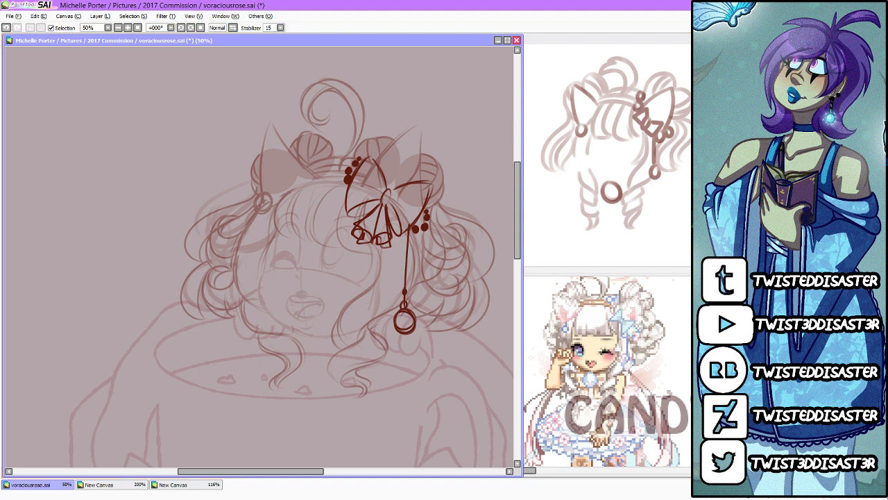
Step: Fill in the ring pendant below the hair bow and dot a string of small filled beads up its cord
drag(406, 323, 413, 298)
click(405, 289)
click(404, 278)
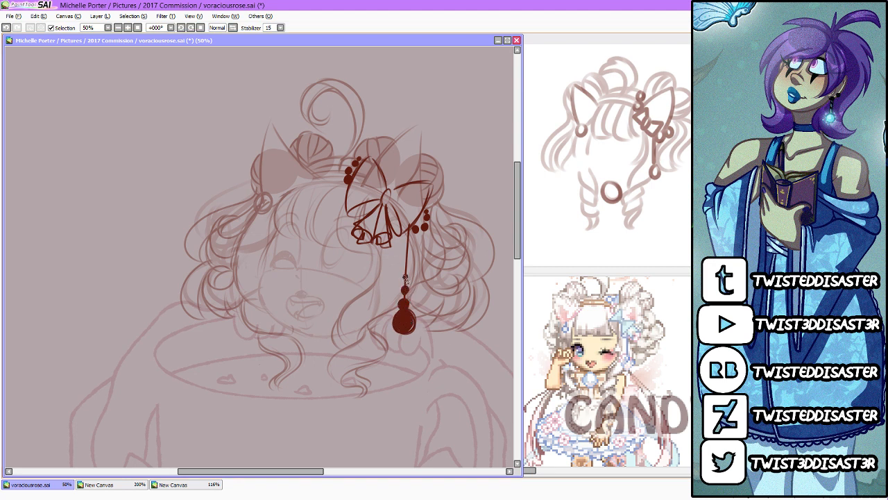
click(406, 268)
click(407, 256)
click(407, 246)
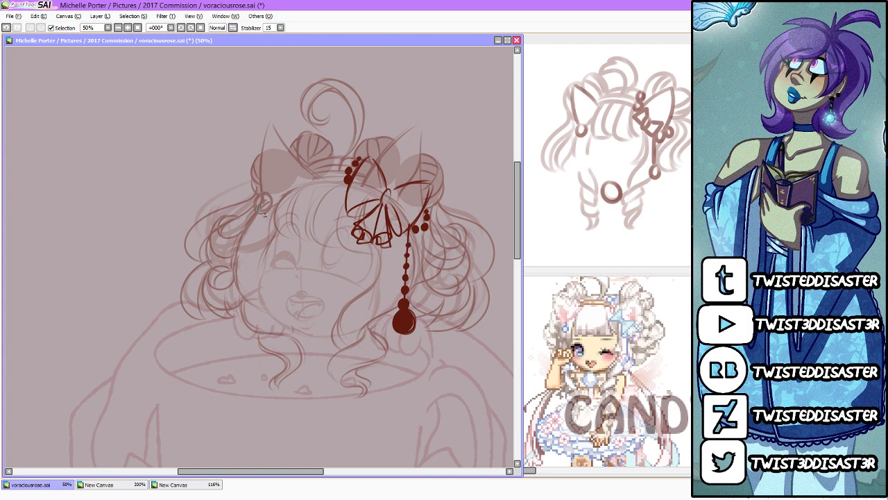
Step: Fill in the bobble at the base of the far-side ear and draw a thick crescent-shaped collar under the chin
drag(264, 207, 265, 187)
scroll(265, 186, down, 2)
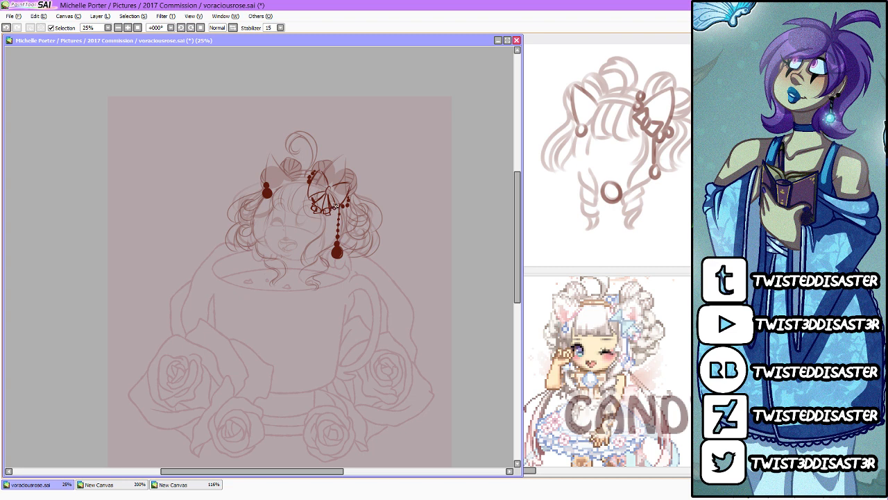
drag(296, 259, 296, 266)
scroll(252, 132, up, 2)
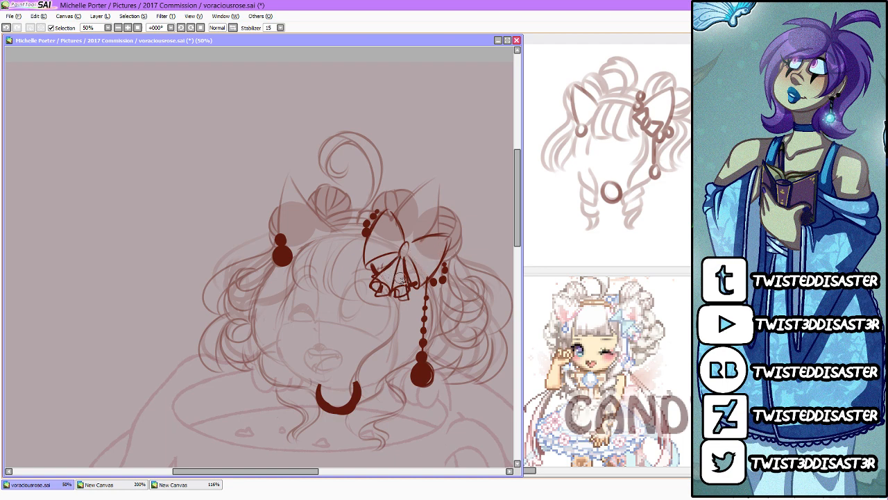
Step: Check the balance of the head sketch in a horizontally mirrored view and return to the normal view
click(233, 28)
click(233, 28)
click(233, 28)
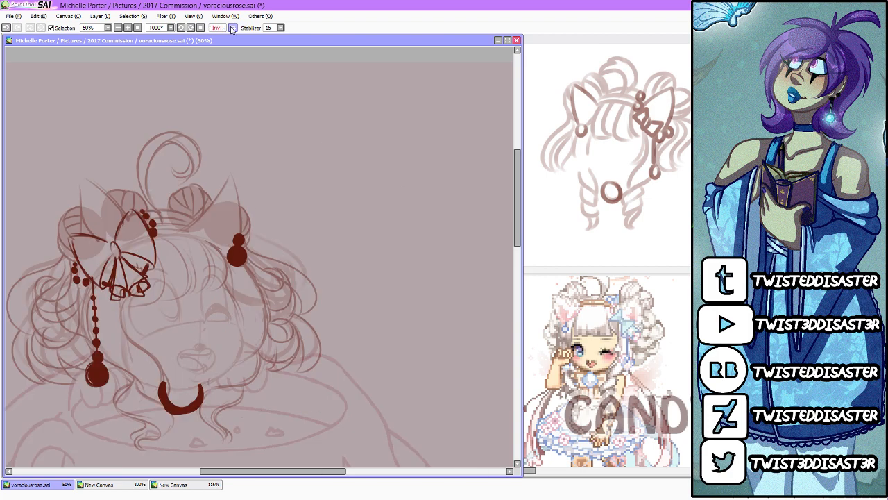
click(234, 27)
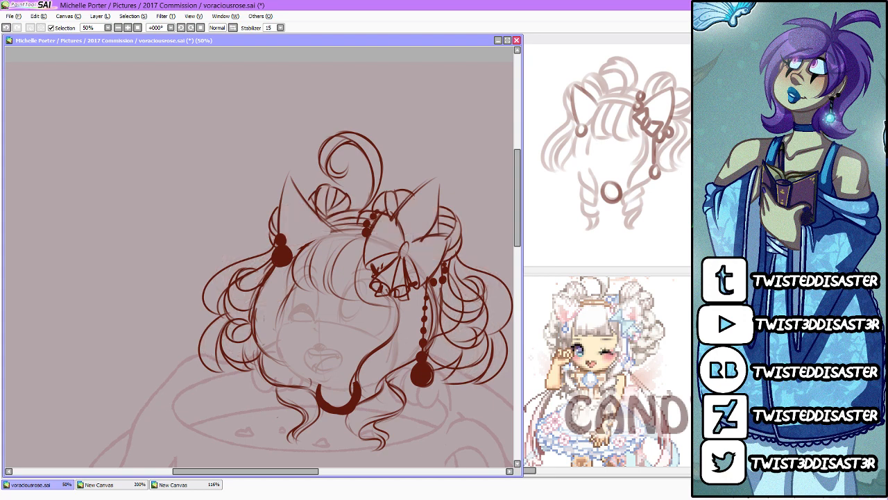
Step: Save the rose teacup drawing to its file
scroll(401, 215, down, 3)
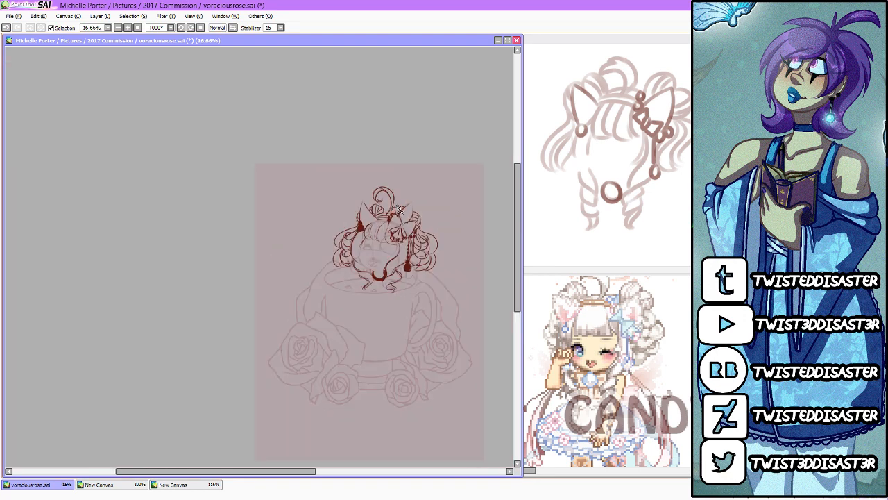
scroll(406, 254, up, 2)
scroll(371, 256, down, 3)
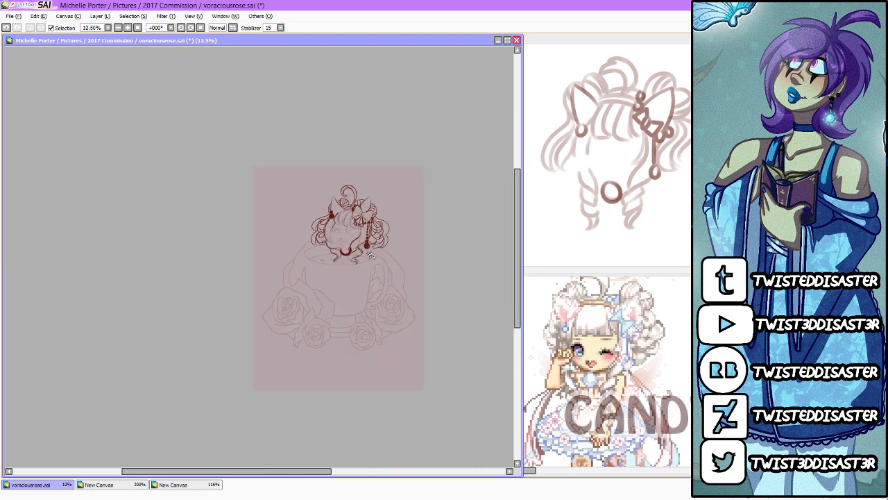
scroll(179, 134, up, 2)
click(18, 17)
click(22, 72)
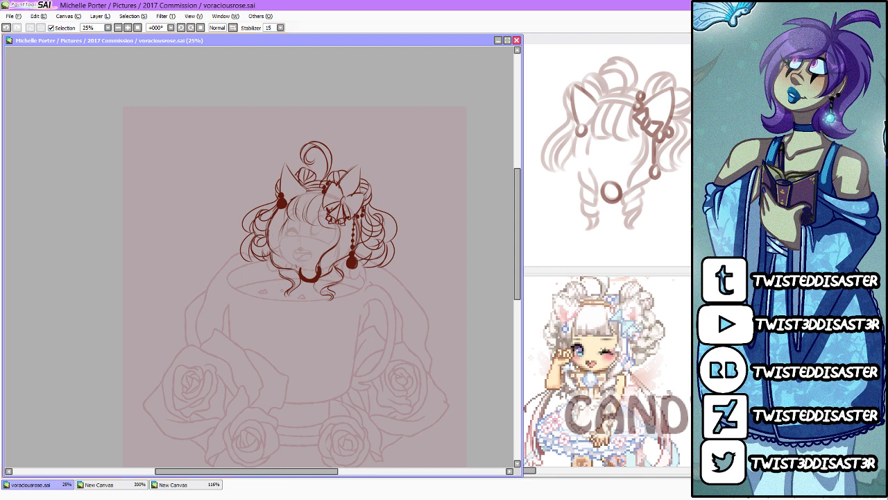
key(alt+Tab)
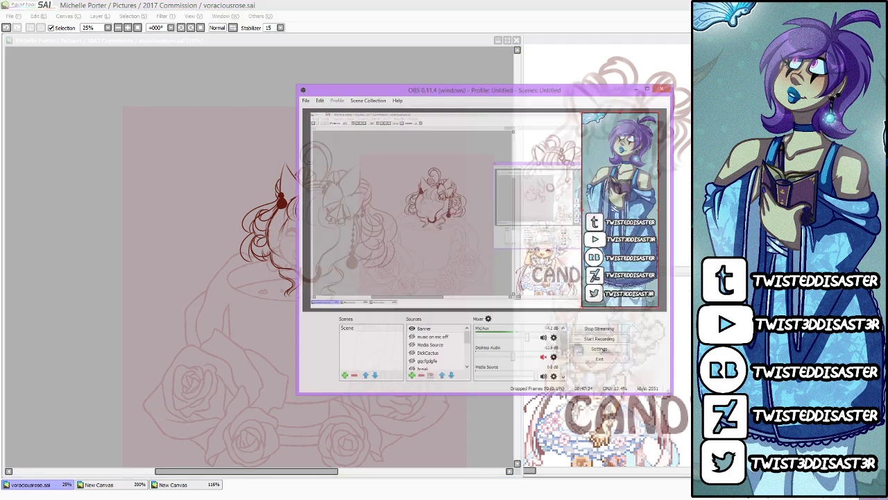
key(alt+Tab)
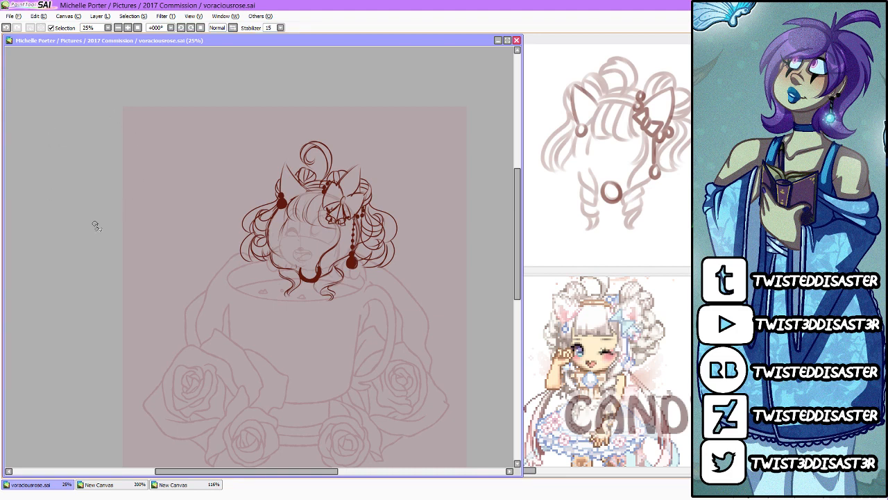
Step: Fade the head sketch so it serves as a guide and save the rose teacup drawing to its file
scroll(200, 168, up, 1)
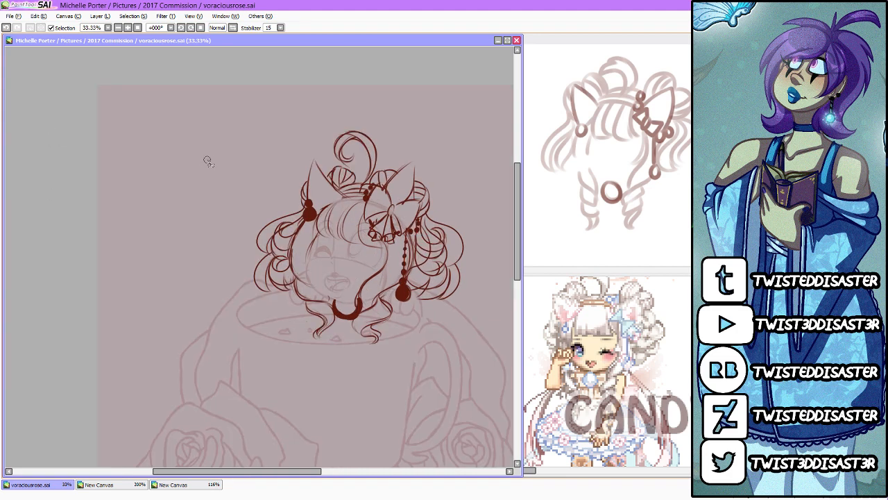
scroll(208, 162, down, 2)
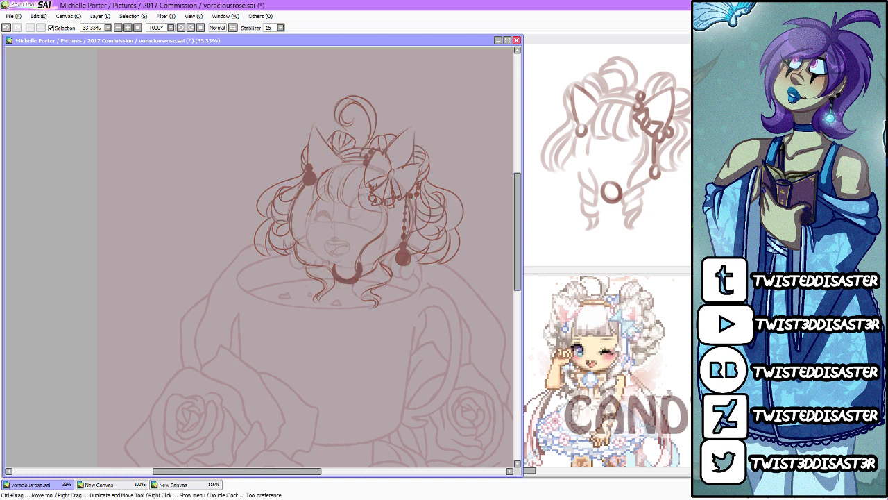
click(9, 15)
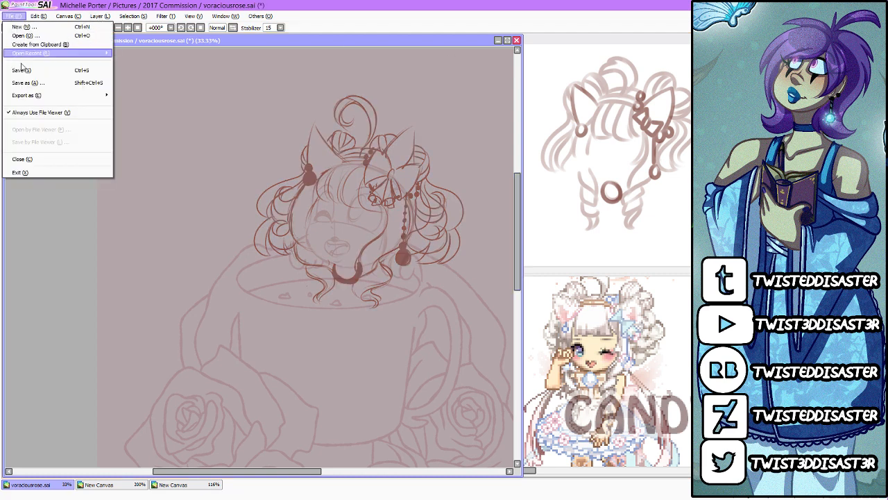
click(28, 75)
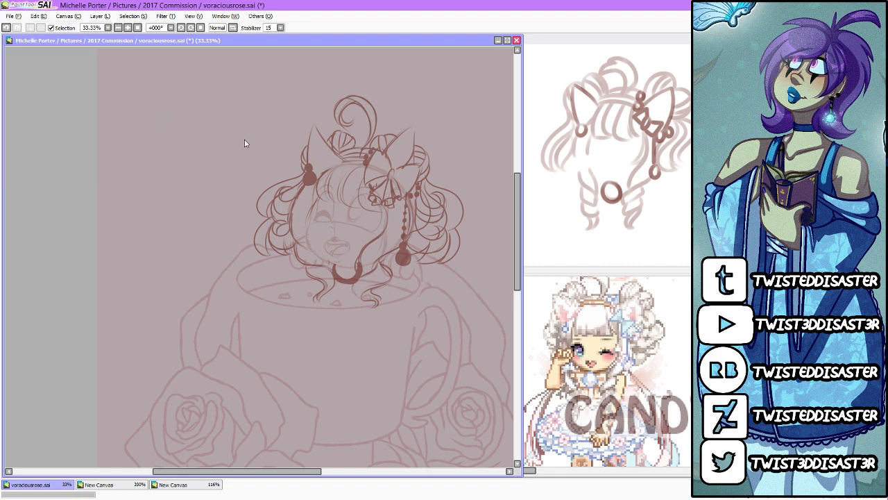
Step: Mirror the drawing view horizontally with the head and hair bow in close-up
scroll(383, 222, up, 3)
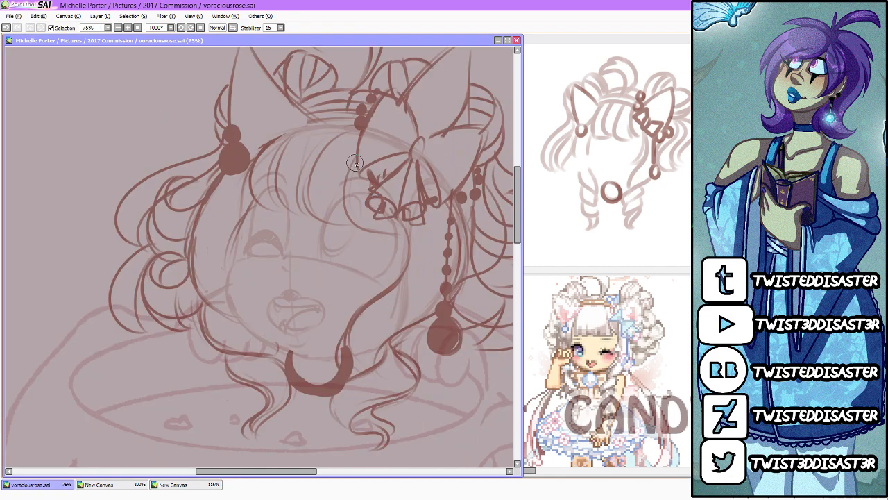
scroll(517, 219, up, 3)
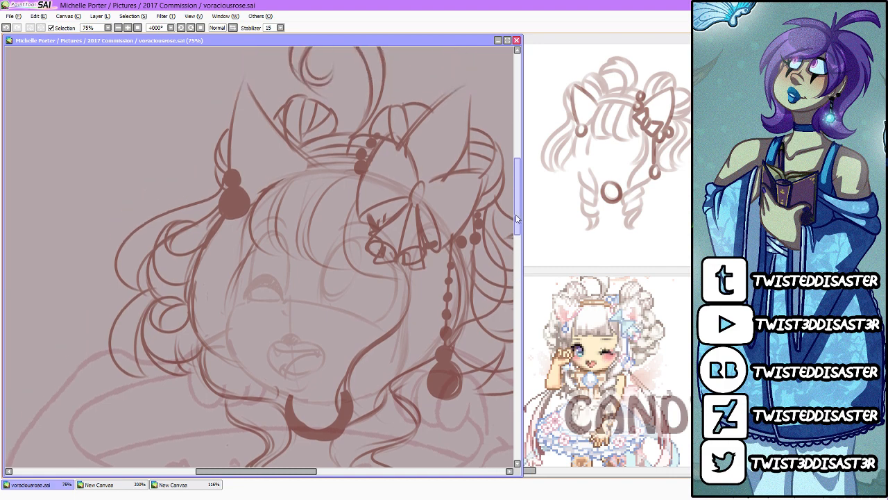
scroll(519, 216, down, 1)
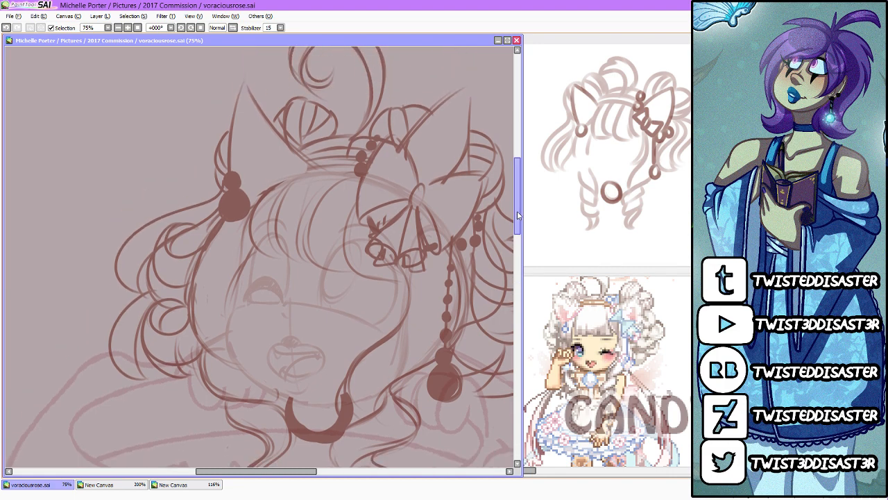
click(234, 29)
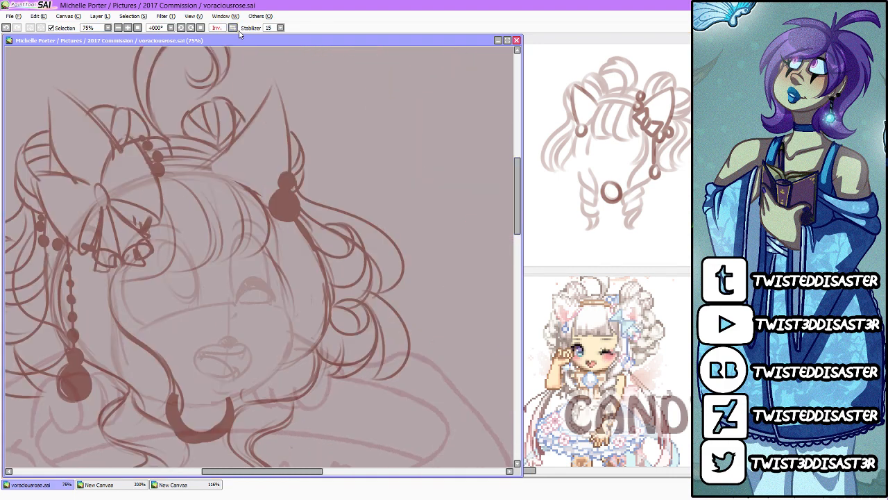
scroll(269, 220, down, 2)
scroll(101, 212, up, 3)
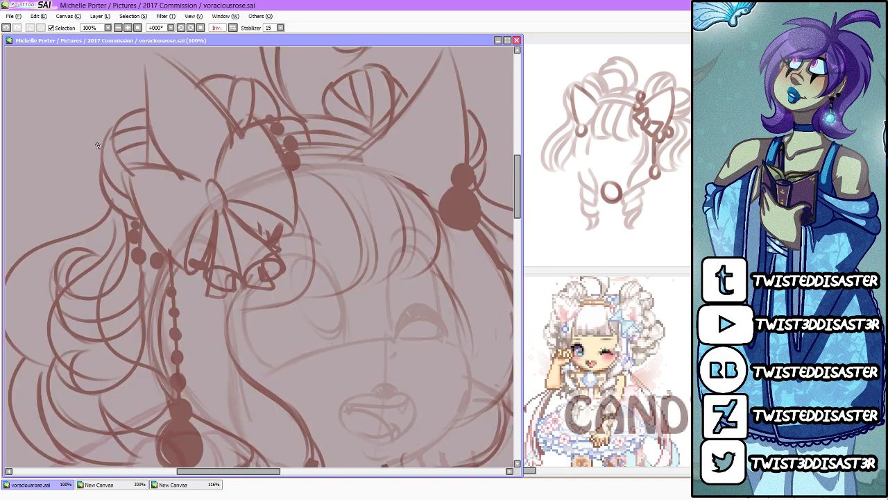
Step: Open a second view of voraciousrose.sai and place it beside the main view as an overview
click(195, 16)
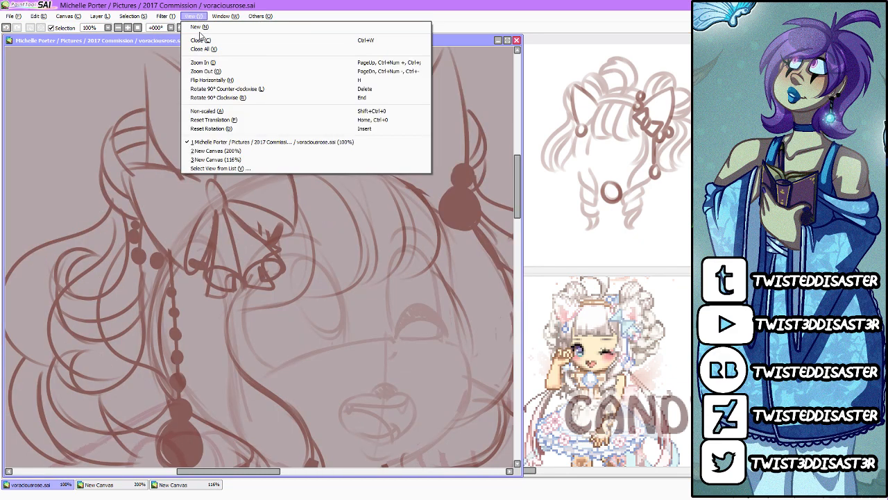
click(199, 27)
drag(189, 54, 690, 41)
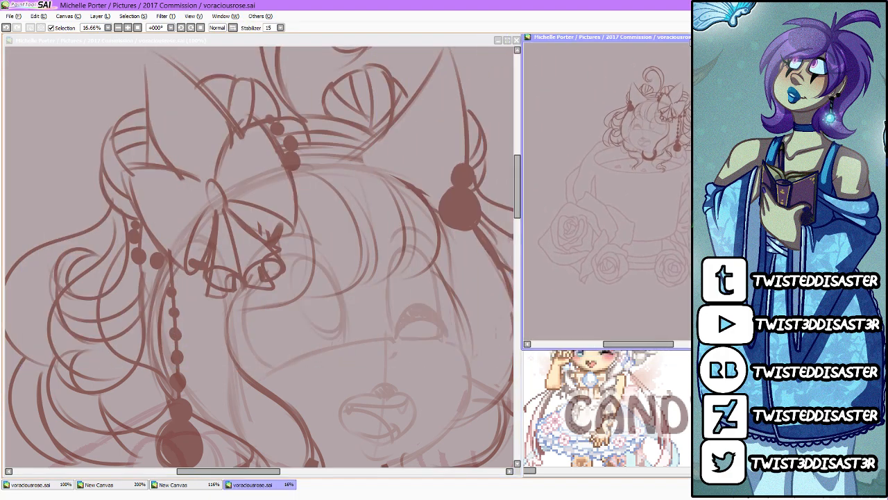
click(274, 193)
Step: Redraw the hair bow's pinched knot and the two small narrow loops below it in clean dark lines
scroll(135, 161, up, 1)
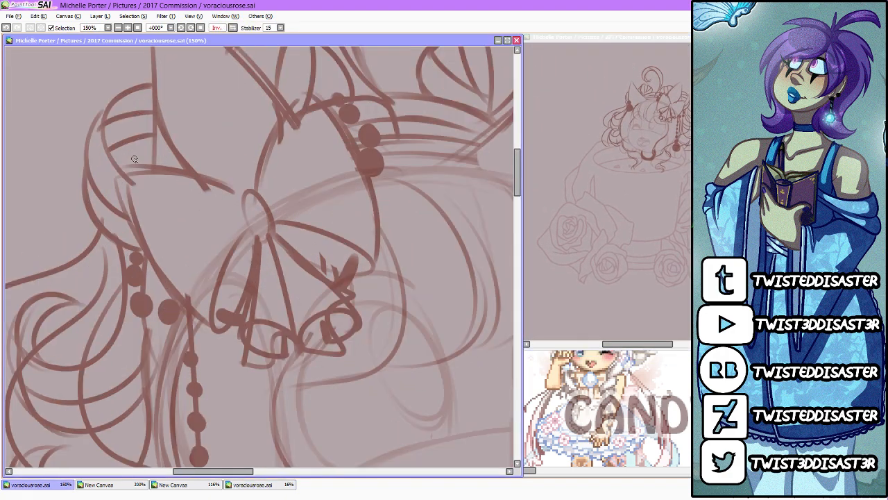
mouse_move(238, 188)
mouse_down()
mouse_move(260, 212)
mouse_move(261, 239)
mouse_up()
drag(236, 190, 257, 236)
mouse_move(243, 194)
mouse_down()
mouse_move(261, 237)
mouse_move(205, 338)
mouse_move(250, 280)
mouse_move(398, 254)
mouse_move(300, 258)
mouse_up()
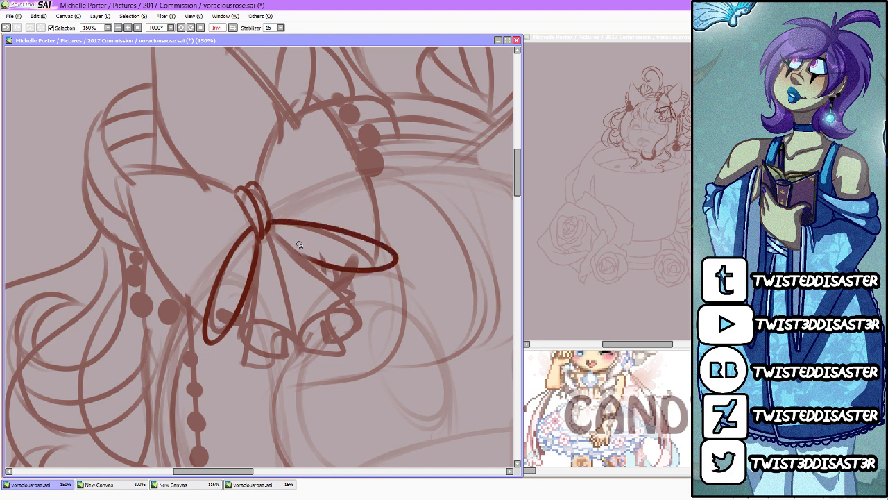
key(ctrl+z)
drag(271, 220, 330, 276)
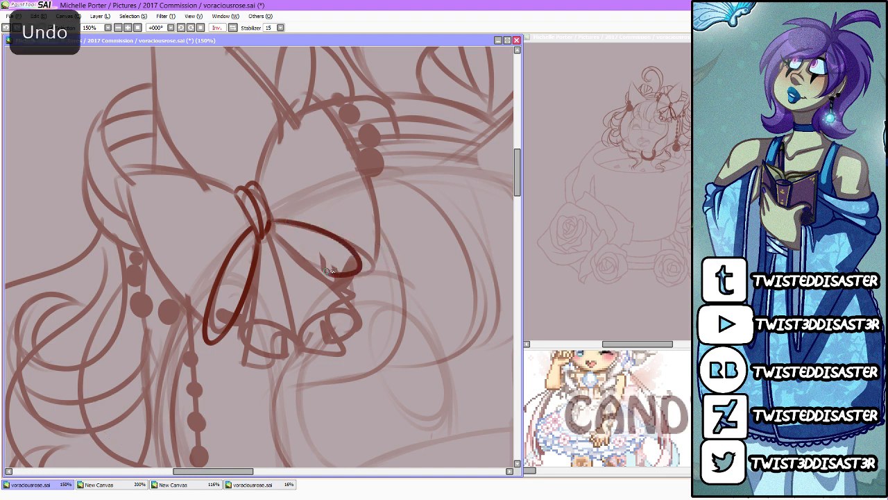
Step: Draw two ribbon tails hanging from the bow's knot between the small loops, each ending in a folded curl
mouse_move(269, 232)
mouse_down()
mouse_move(278, 302)
mouse_move(276, 343)
mouse_up()
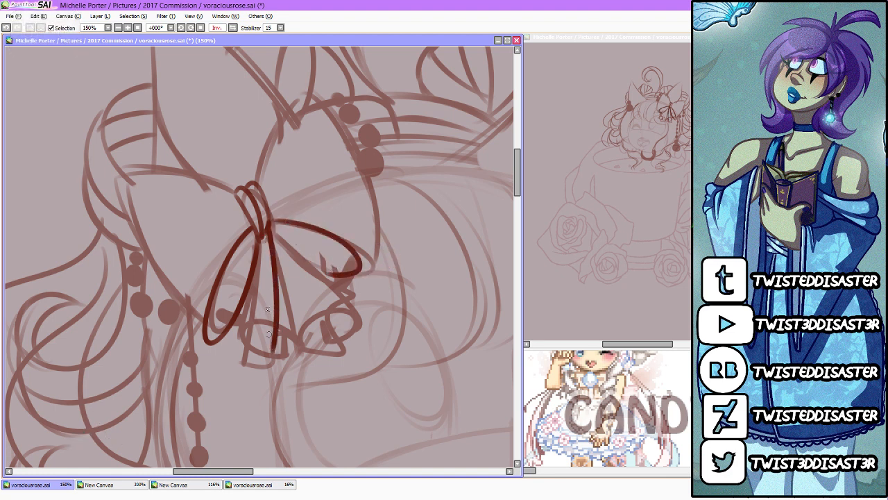
mouse_move(258, 239)
mouse_down()
mouse_move(250, 363)
mouse_move(276, 345)
mouse_up()
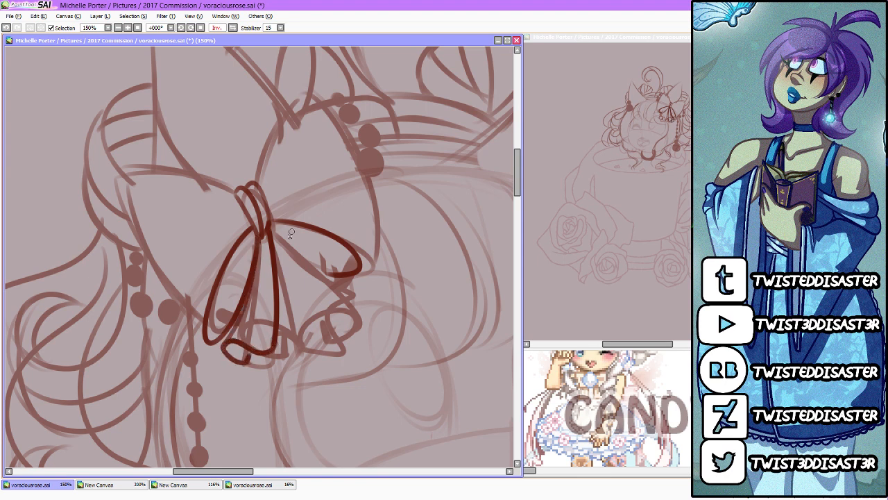
drag(274, 232, 350, 305)
mouse_move(270, 232)
mouse_down()
mouse_move(313, 347)
mouse_move(347, 319)
mouse_move(341, 300)
mouse_up()
mouse_move(322, 349)
mouse_down()
mouse_move(308, 312)
mouse_move(310, 337)
mouse_move(299, 290)
mouse_up()
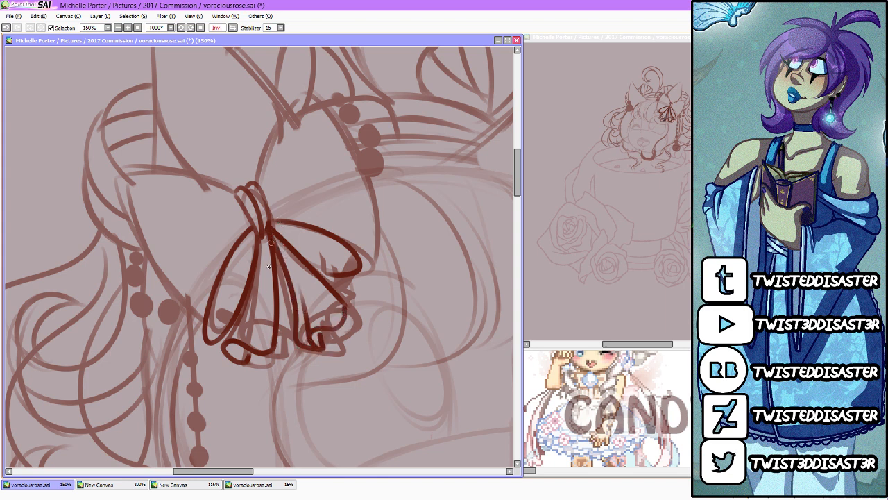
Step: Outline the bow's two large upper loops and add curved fold lines running out from the knot
mouse_move(240, 192)
mouse_down()
mouse_move(135, 175)
mouse_move(109, 180)
mouse_up()
mouse_move(207, 339)
mouse_down()
mouse_move(121, 177)
mouse_move(102, 189)
mouse_move(100, 168)
mouse_move(117, 193)
mouse_move(120, 186)
mouse_move(190, 332)
mouse_move(132, 244)
mouse_move(202, 332)
mouse_up()
key(e)
key(n)
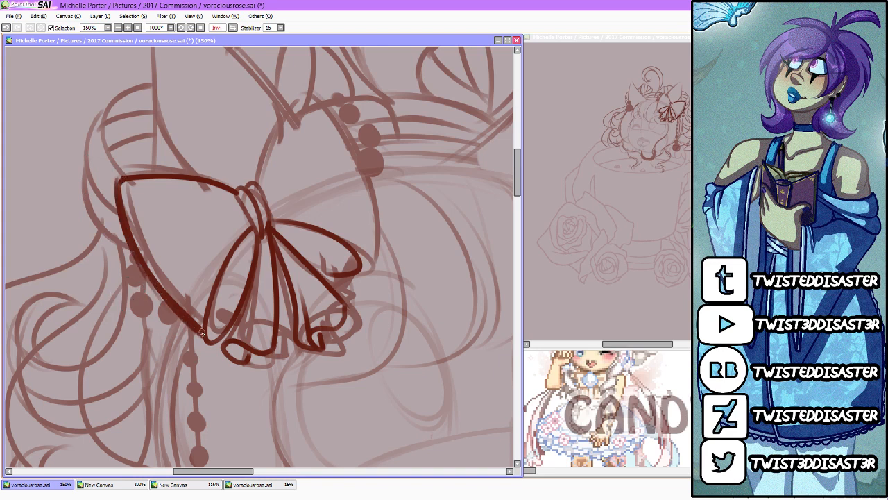
mouse_move(257, 179)
mouse_down()
mouse_move(301, 109)
mouse_move(368, 214)
mouse_move(369, 266)
mouse_up()
drag(366, 228, 367, 266)
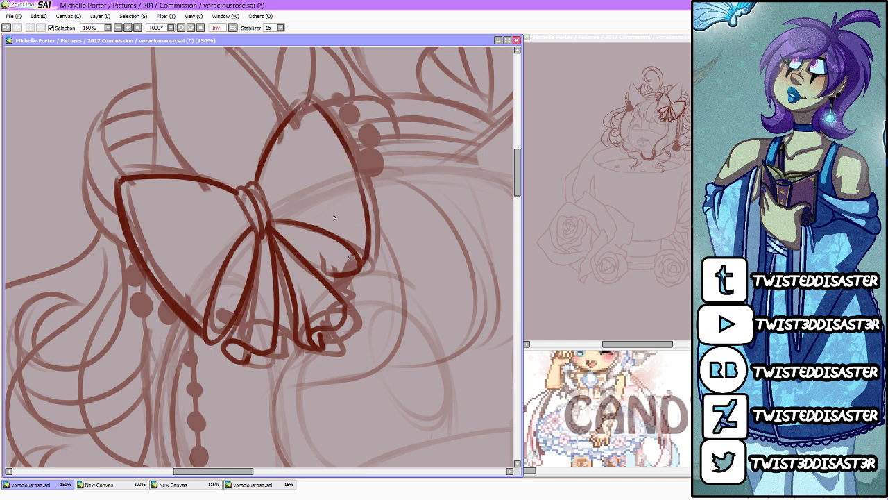
mouse_move(244, 212)
mouse_down()
mouse_move(194, 228)
mouse_move(179, 243)
mouse_up()
mouse_move(270, 202)
mouse_down()
mouse_move(322, 160)
mouse_move(267, 195)
mouse_up()
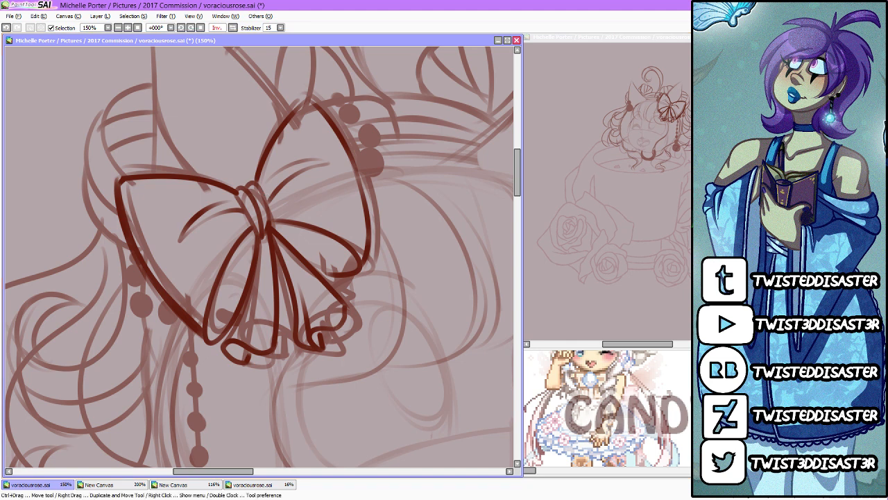
Step: Redraw the pointed cat ear behind the bow, with small fur tufts at its base and an inner-ear contour
scroll(512, 176, up, 3)
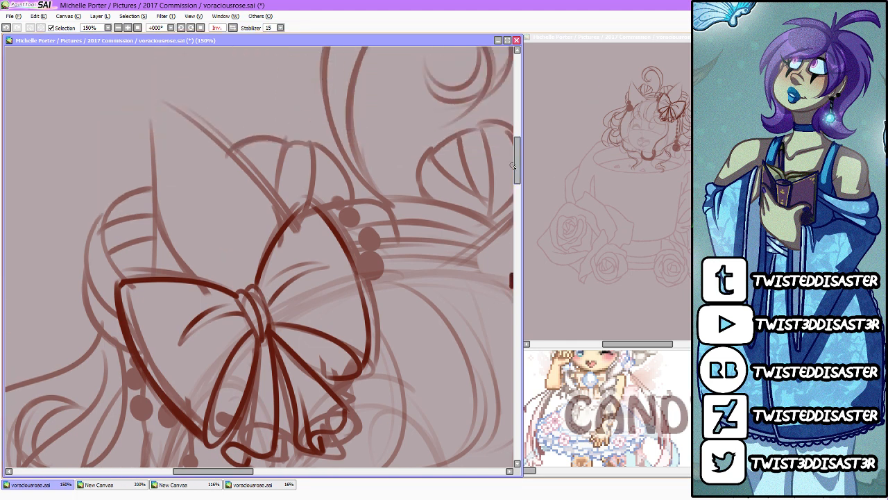
key(ctrl+z)
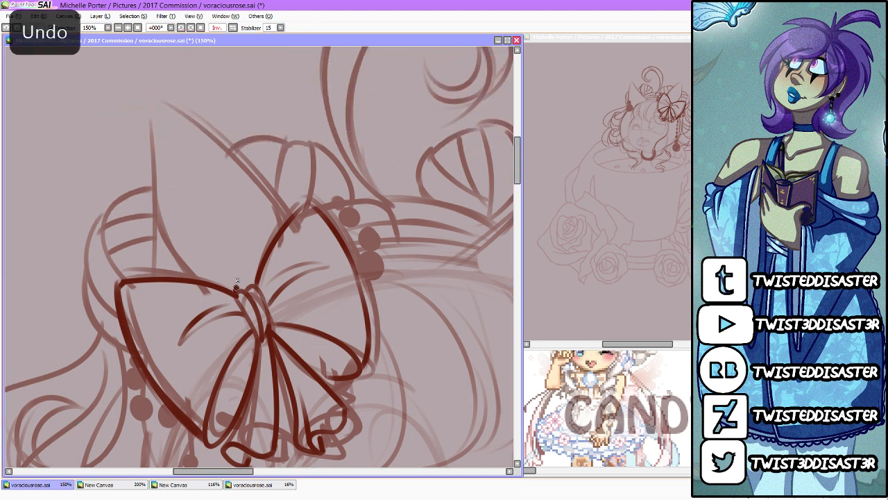
mouse_move(237, 291)
mouse_down()
mouse_move(225, 256)
mouse_move(220, 279)
mouse_move(221, 265)
mouse_move(152, 191)
mouse_up()
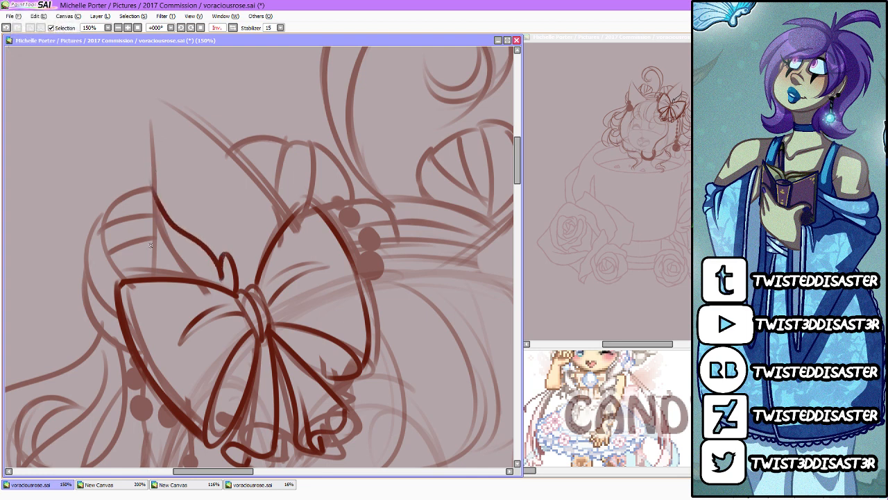
mouse_move(151, 280)
mouse_down()
mouse_move(152, 209)
mouse_move(170, 116)
mouse_up()
mouse_move(291, 218)
mouse_down()
mouse_move(289, 185)
mouse_move(284, 210)
mouse_up()
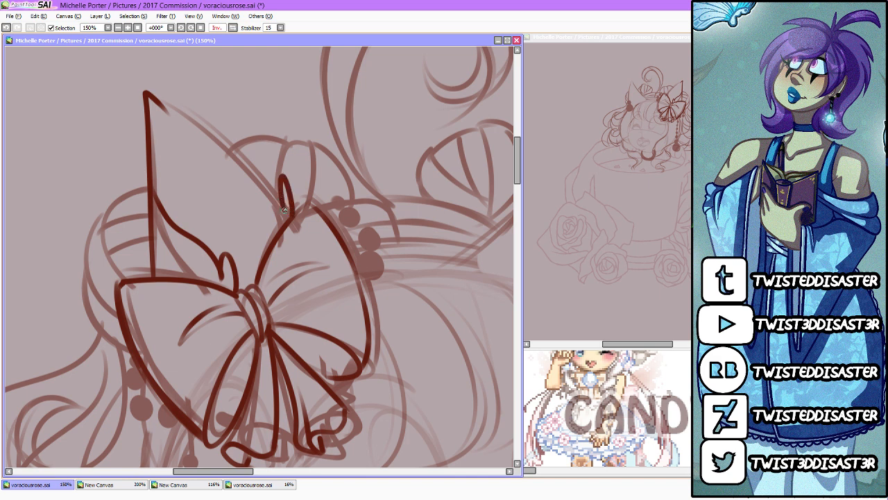
mouse_move(146, 92)
mouse_down()
mouse_move(240, 160)
mouse_move(276, 199)
mouse_up()
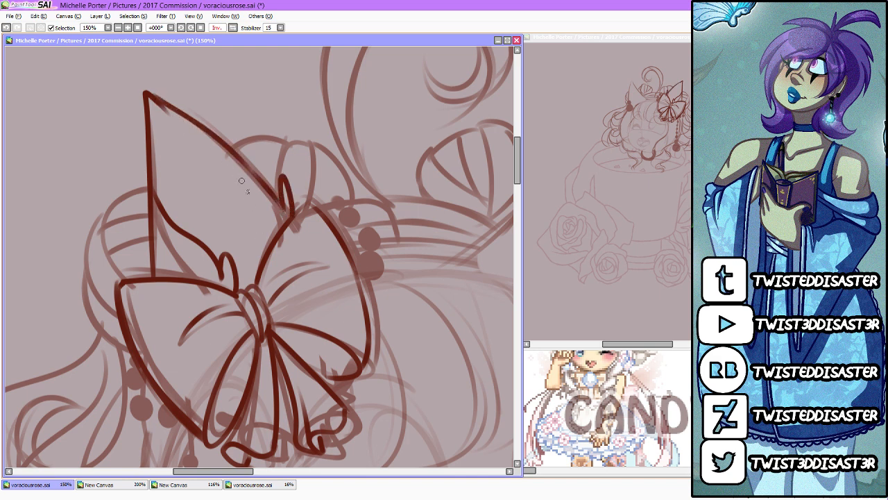
drag(172, 211, 213, 164)
Step: Outline the round beads peeking out from behind both sides of the bow
drag(254, 469, 282, 470)
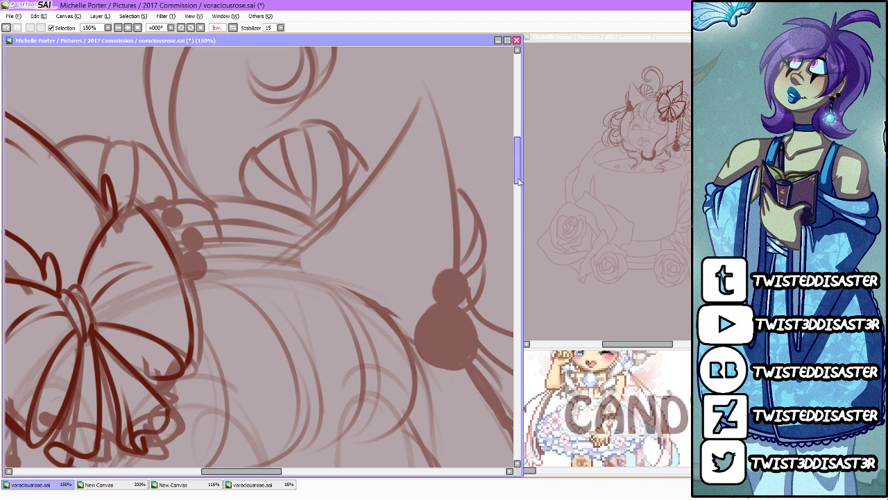
drag(520, 164, 520, 177)
scroll(142, 209, down, 2)
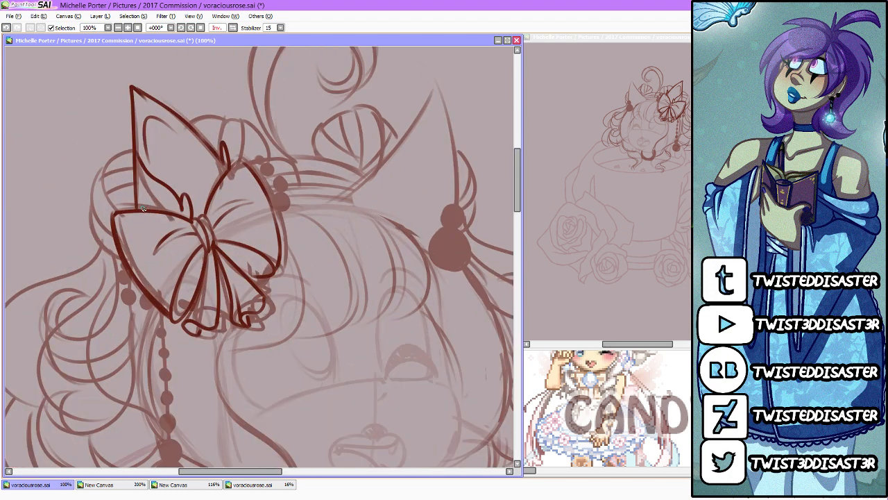
mouse_move(269, 195)
mouse_down()
mouse_move(276, 208)
mouse_move(277, 179)
mouse_move(256, 164)
mouse_up()
mouse_move(145, 302)
mouse_down()
mouse_move(154, 316)
mouse_move(133, 305)
mouse_move(126, 278)
mouse_up()
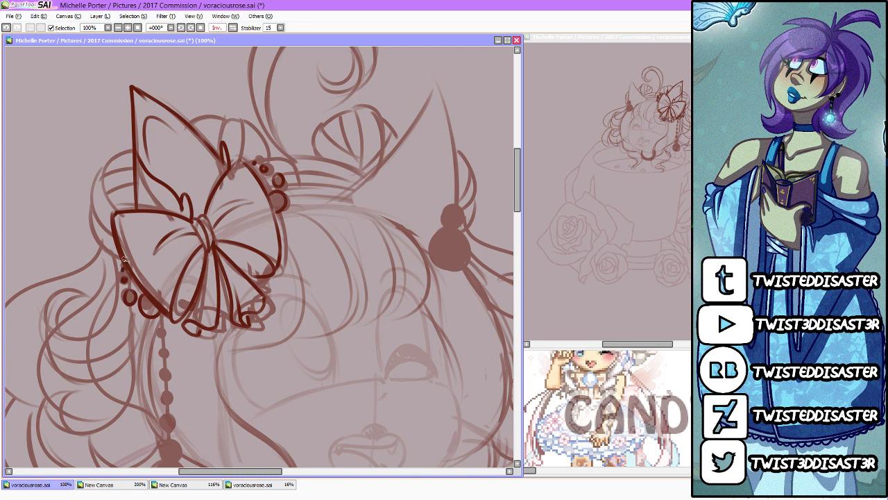
drag(123, 257, 123, 263)
Step: Try to draw the fringe strands sweeping from the bow across the forehead over the faded sketch
drag(285, 208, 343, 243)
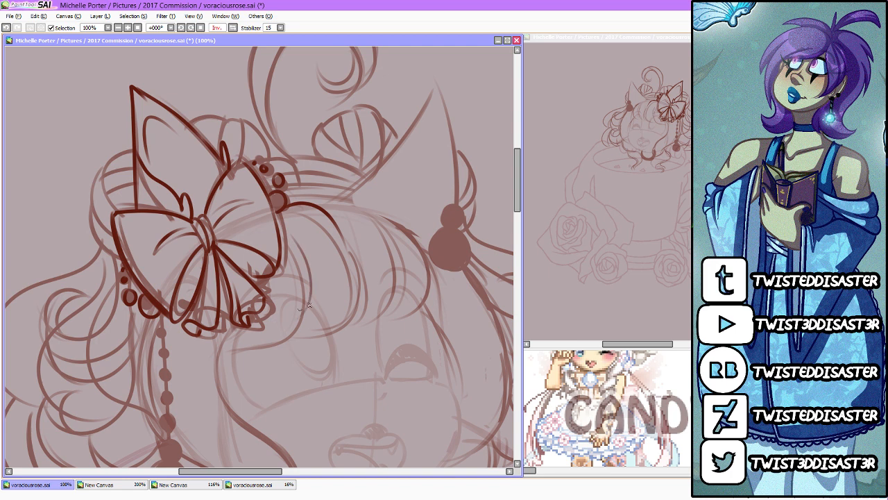
drag(300, 274, 309, 318)
mouse_move(314, 281)
mouse_down()
mouse_move(313, 325)
mouse_move(339, 322)
mouse_move(362, 300)
mouse_move(358, 255)
mouse_move(346, 238)
mouse_up()
drag(365, 311, 378, 235)
key(e)
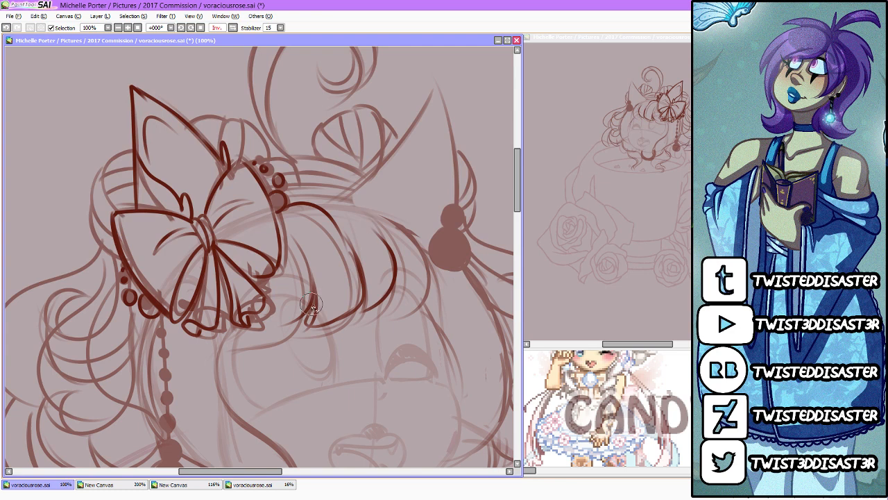
mouse_move(311, 304)
mouse_down()
mouse_move(324, 277)
mouse_move(302, 255)
mouse_up()
mouse_move(312, 327)
mouse_down()
mouse_move(361, 298)
mouse_move(363, 244)
mouse_move(395, 298)
mouse_up()
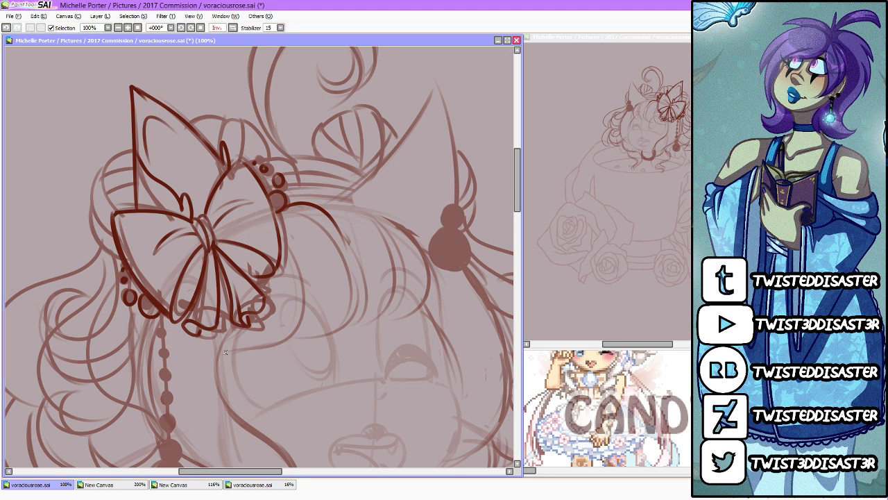
Step: Select the fringe in the faded sketch and move it higher on the forehead, clear of the eyes
mouse_move(222, 354)
mouse_down()
mouse_move(314, 368)
mouse_move(442, 347)
mouse_move(431, 260)
mouse_move(412, 226)
mouse_move(362, 197)
mouse_move(298, 208)
mouse_move(273, 313)
mouse_move(222, 354)
mouse_up()
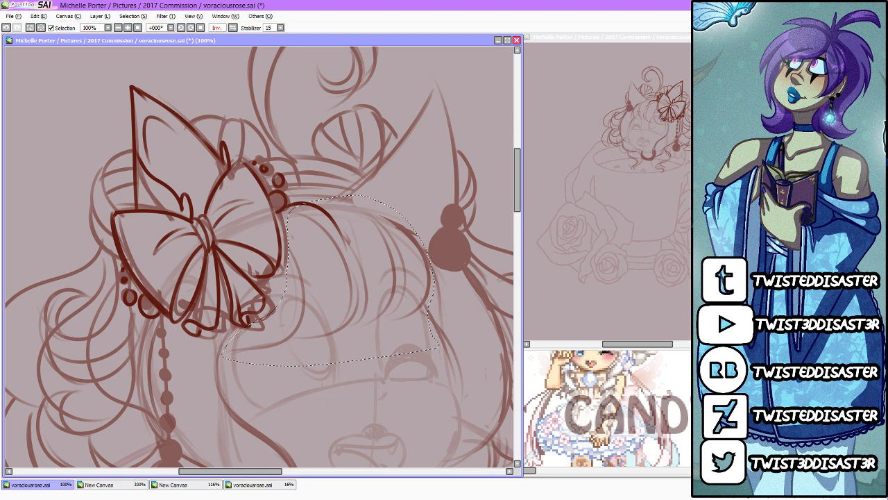
key(ctrl+t)
drag(326, 365, 326, 315)
key(Return)
key(ctrl+d)
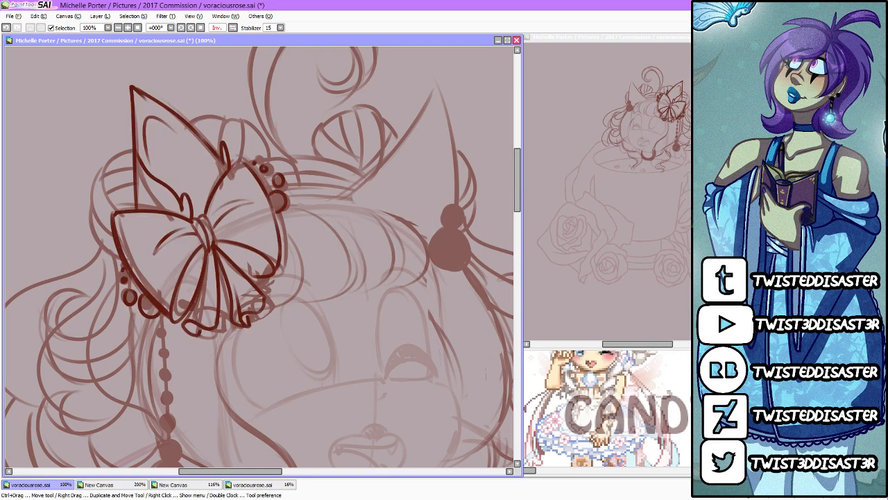
Step: Draw the overlapping fringe strands sweeping from the bow across the forehead to the hair beads by the far ear
mouse_move(252, 317)
mouse_down()
mouse_move(302, 281)
mouse_move(305, 258)
mouse_up()
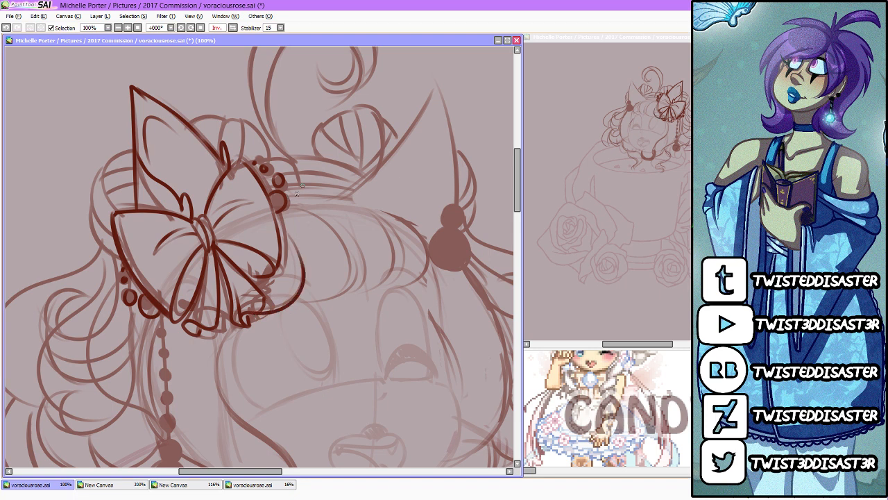
drag(287, 195, 327, 241)
drag(311, 206, 330, 256)
mouse_move(295, 304)
mouse_down()
mouse_move(346, 289)
mouse_move(346, 219)
mouse_up()
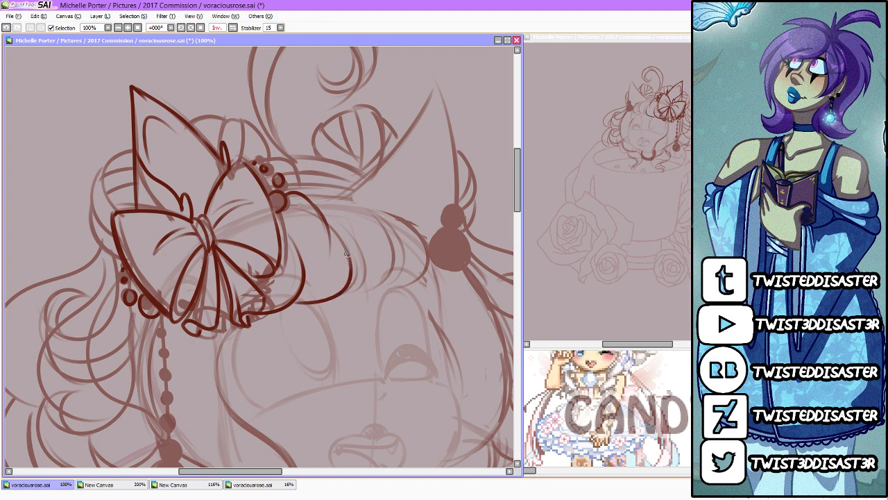
drag(348, 257, 353, 293)
drag(352, 293, 362, 242)
mouse_move(307, 193)
mouse_down()
mouse_move(364, 217)
mouse_move(340, 200)
mouse_move(381, 207)
mouse_move(392, 279)
mouse_move(370, 261)
mouse_move(372, 283)
mouse_move(402, 271)
mouse_up()
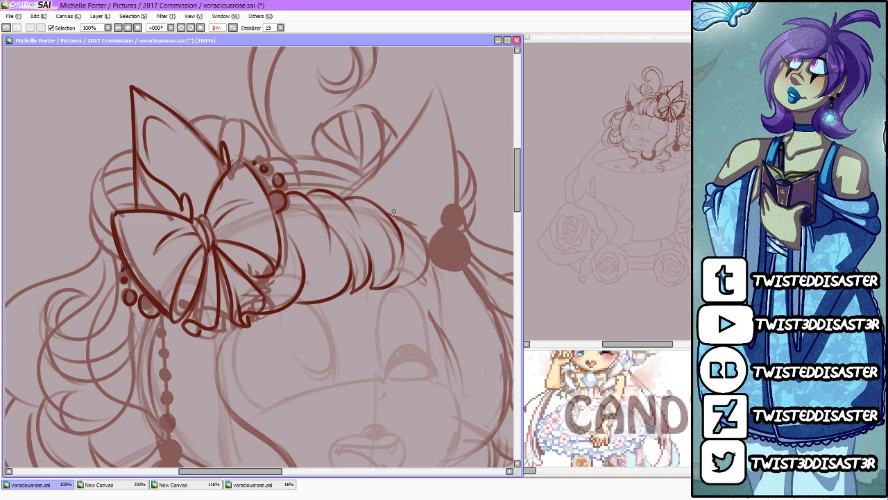
drag(386, 208, 434, 272)
mouse_move(387, 209)
mouse_down()
mouse_move(430, 285)
mouse_move(442, 248)
mouse_move(436, 236)
mouse_move(429, 286)
mouse_up()
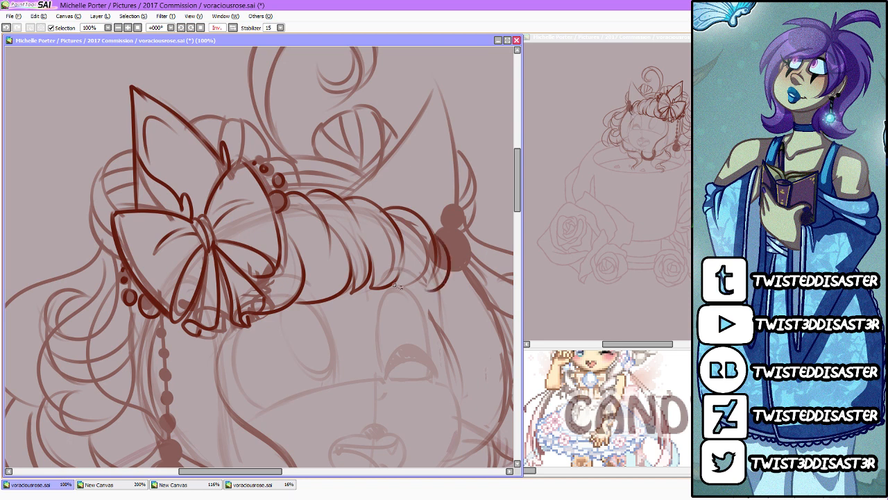
Step: Outline the far side of the face from the fringe down the cheek and around the chin, with short marks for the muzzle bridge
drag(437, 255, 445, 333)
drag(439, 288, 444, 344)
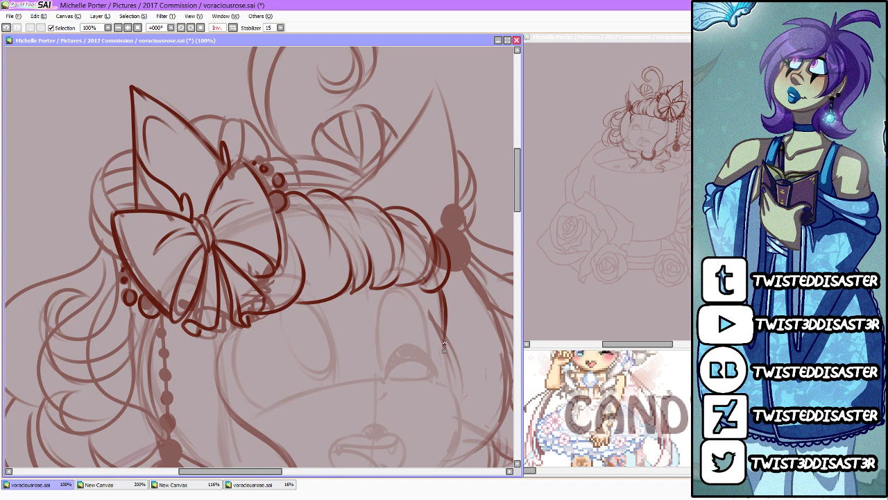
drag(517, 198, 518, 219)
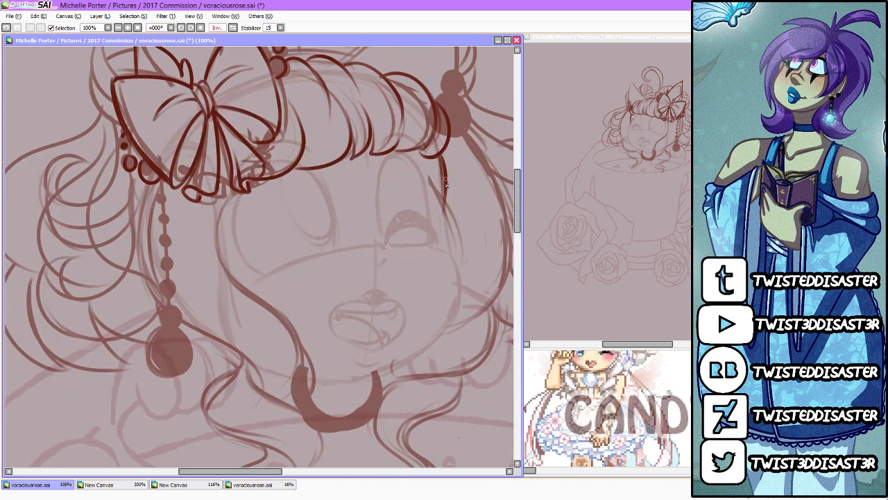
mouse_move(374, 239)
mouse_down()
mouse_move(385, 265)
mouse_move(356, 262)
mouse_up()
drag(439, 157, 445, 226)
mouse_move(445, 186)
mouse_down()
mouse_move(461, 295)
mouse_move(420, 360)
mouse_up()
mouse_move(314, 381)
mouse_down()
mouse_move(376, 386)
mouse_move(457, 318)
mouse_move(392, 378)
mouse_up()
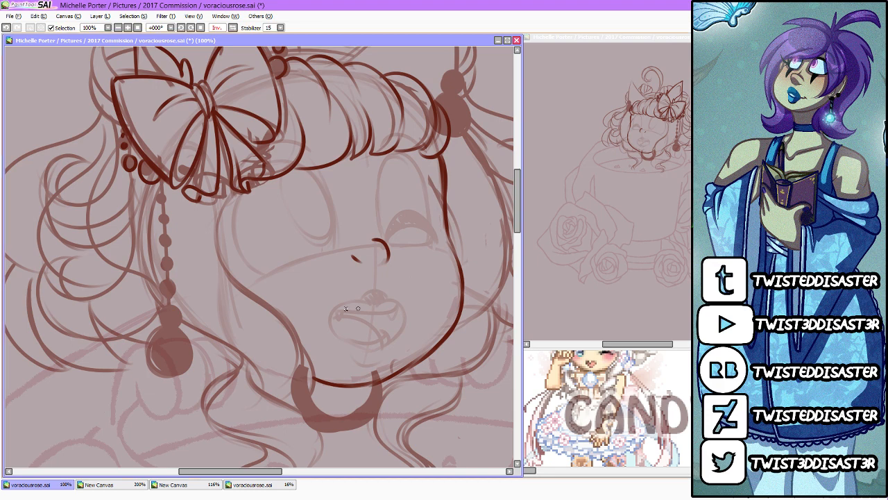
Step: Draw the open mouth with fangs and tongue, a short chin crease below it and the filled-in nose above
mouse_move(331, 314)
mouse_down()
mouse_move(368, 300)
mouse_move(330, 321)
mouse_move(350, 299)
mouse_move(409, 305)
mouse_move(369, 299)
mouse_move(339, 319)
mouse_move(355, 342)
mouse_move(326, 325)
mouse_move(387, 343)
mouse_move(329, 333)
mouse_move(382, 341)
mouse_move(411, 300)
mouse_up()
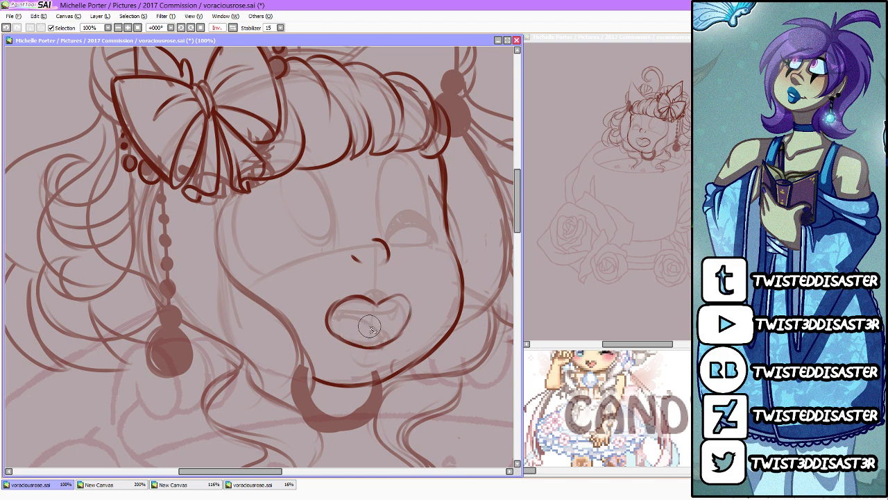
mouse_move(348, 306)
mouse_down()
mouse_move(340, 319)
mouse_move(352, 309)
mouse_move(399, 312)
mouse_move(393, 317)
mouse_up()
mouse_move(330, 320)
mouse_down()
mouse_move(379, 344)
mouse_move(360, 322)
mouse_move(383, 341)
mouse_move(397, 330)
mouse_up()
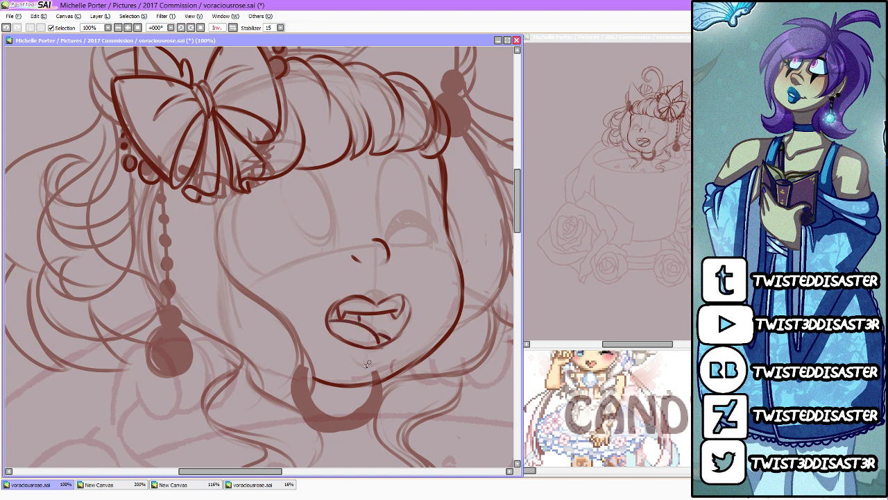
drag(354, 365, 388, 360)
drag(366, 293, 389, 294)
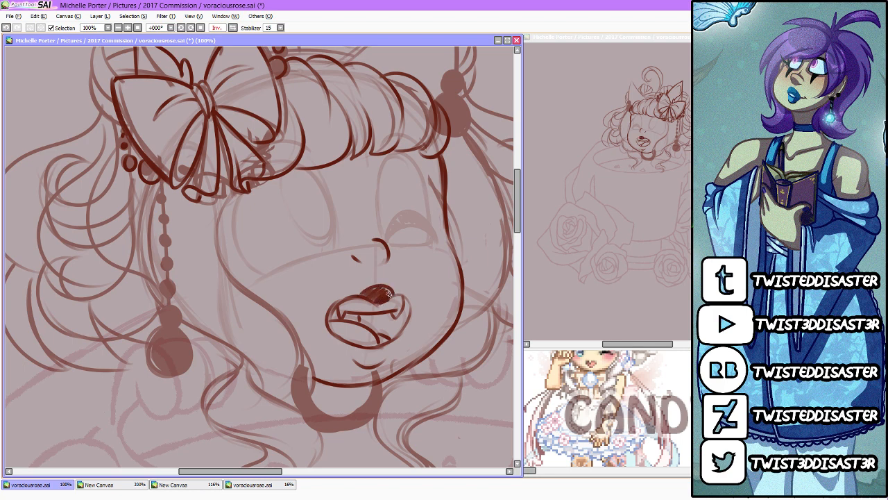
Step: Draw the winking eye with thick hatched lashes, then outline the large open eye and its lower lid
mouse_move(386, 245)
mouse_down()
mouse_move(431, 236)
mouse_move(411, 225)
mouse_move(413, 207)
mouse_move(436, 220)
mouse_move(438, 241)
mouse_move(407, 209)
mouse_move(404, 228)
mouse_move(437, 234)
mouse_up()
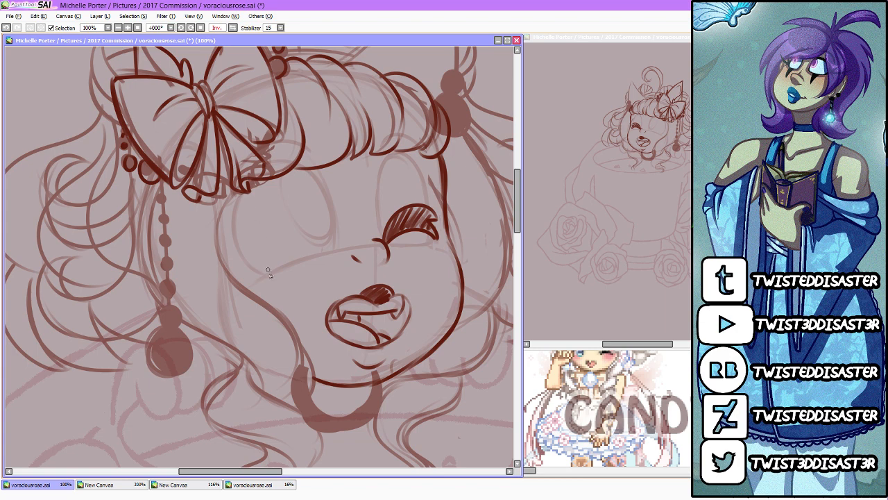
mouse_move(268, 272)
mouse_down()
mouse_move(242, 256)
mouse_move(257, 174)
mouse_up()
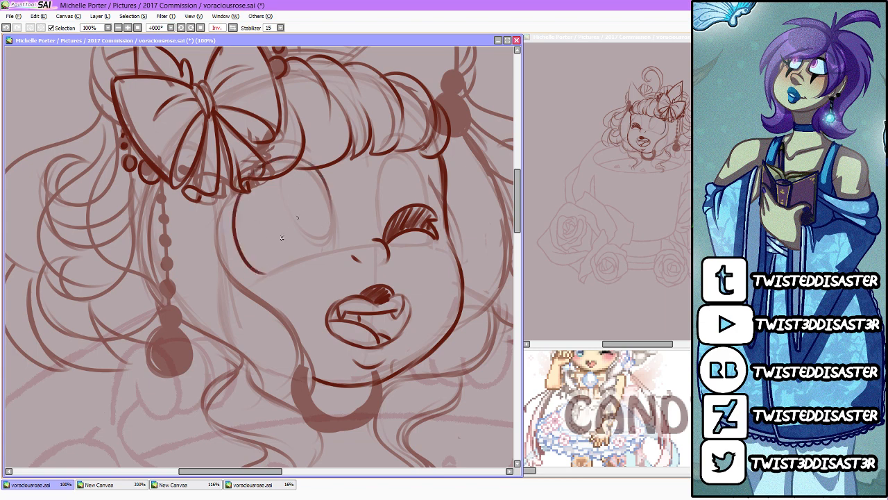
mouse_move(260, 276)
mouse_down()
mouse_move(235, 203)
mouse_move(270, 161)
mouse_move(296, 155)
mouse_move(325, 186)
mouse_move(338, 235)
mouse_up()
mouse_move(305, 158)
mouse_down()
mouse_move(336, 240)
mouse_move(337, 214)
mouse_up()
drag(276, 279, 337, 255)
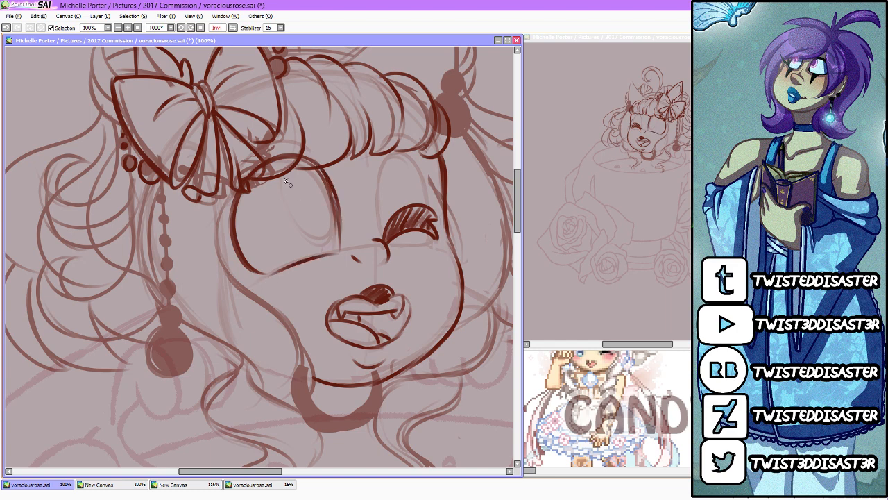
drag(281, 165, 332, 199)
key(ctrl+z)
drag(291, 160, 338, 210)
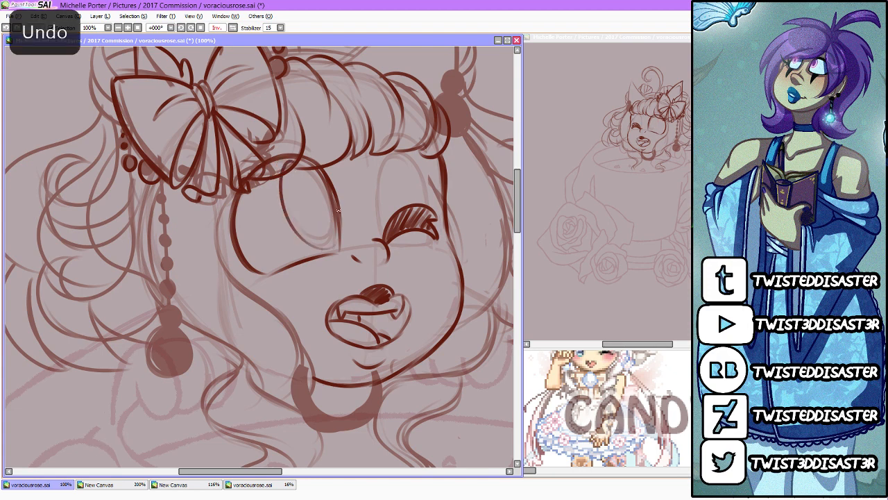
key(ctrl+z)
Step: Draw a tall narrow oval iris inside the open eye and add eyebrow strokes above both eyes
drag(295, 160, 334, 233)
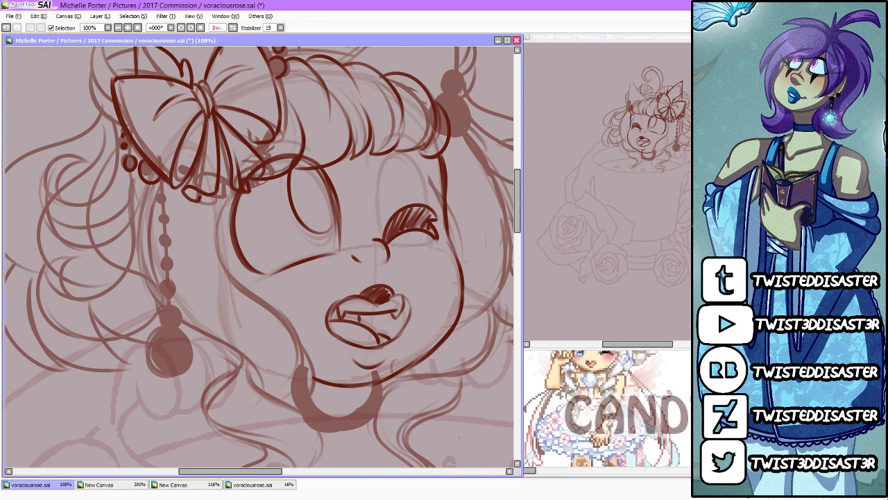
scroll(382, 243, up, 2)
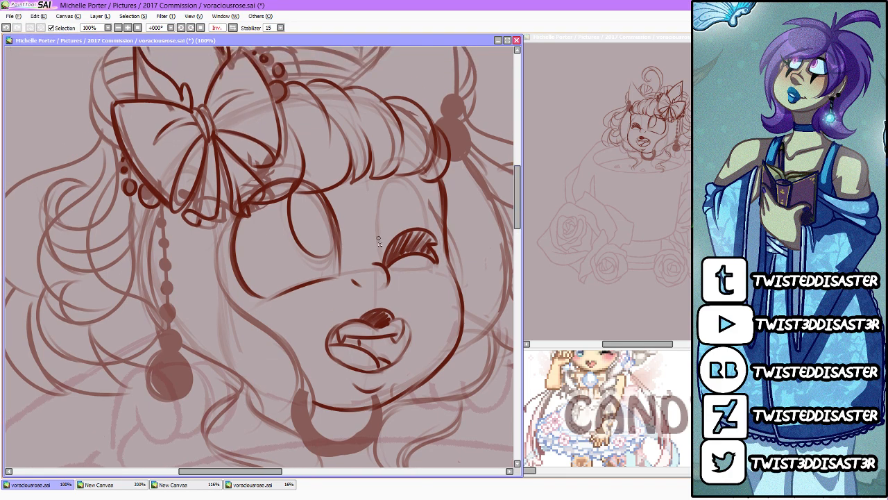
drag(248, 175, 303, 162)
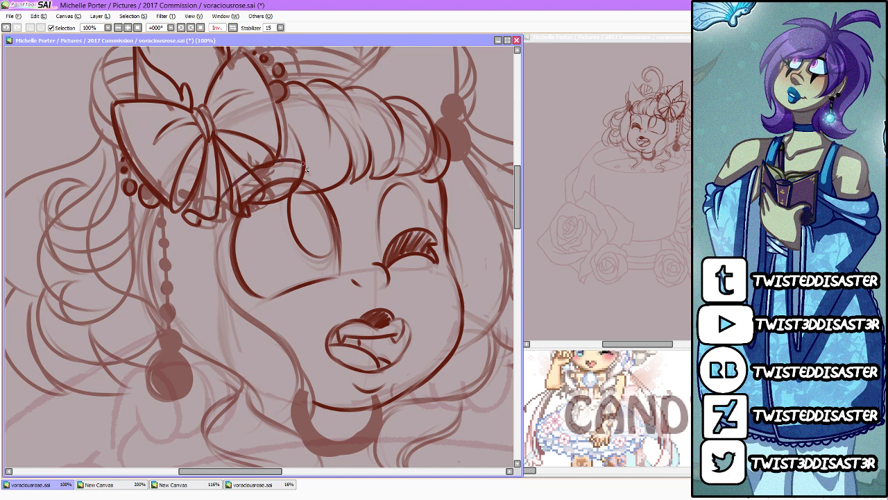
drag(375, 172, 413, 153)
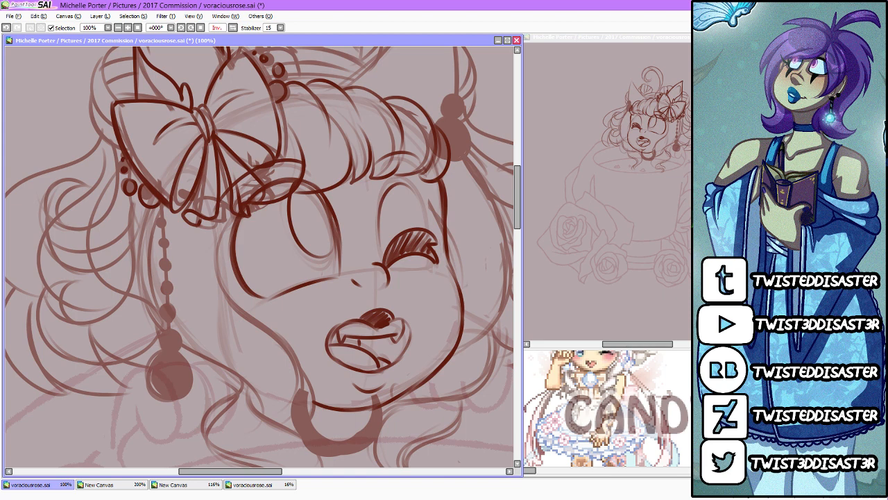
Step: Draw the long wavy side lock falling from under the bow past the chin to its curled tips, and detail the open eye's pupil
mouse_move(145, 212)
mouse_down()
mouse_move(128, 248)
mouse_move(159, 334)
mouse_move(157, 215)
mouse_move(200, 357)
mouse_move(246, 381)
mouse_move(266, 417)
mouse_up()
mouse_move(232, 221)
mouse_down()
mouse_move(209, 297)
mouse_move(220, 288)
mouse_move(222, 241)
mouse_move(298, 345)
mouse_move(251, 315)
mouse_move(308, 421)
mouse_move(312, 366)
mouse_move(300, 427)
mouse_up()
mouse_move(290, 350)
mouse_down()
mouse_move(308, 386)
mouse_move(302, 420)
mouse_up()
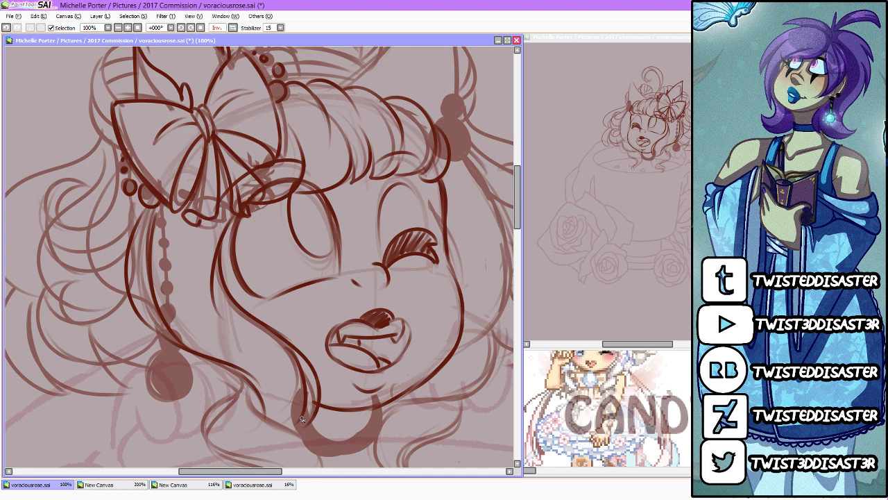
drag(308, 197, 322, 255)
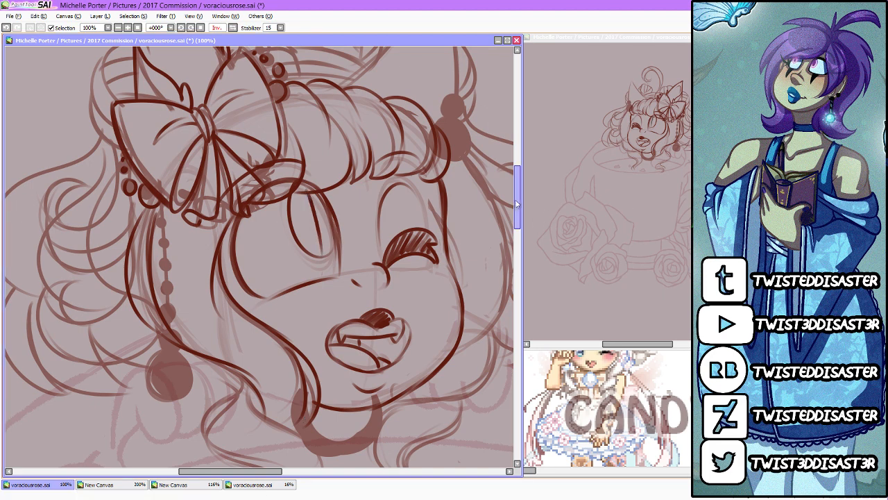
scroll(246, 255, down, 3)
mouse_move(246, 255)
mouse_down()
mouse_move(196, 302)
mouse_move(241, 331)
mouse_move(282, 381)
mouse_move(318, 339)
mouse_move(314, 312)
mouse_move(300, 371)
mouse_up()
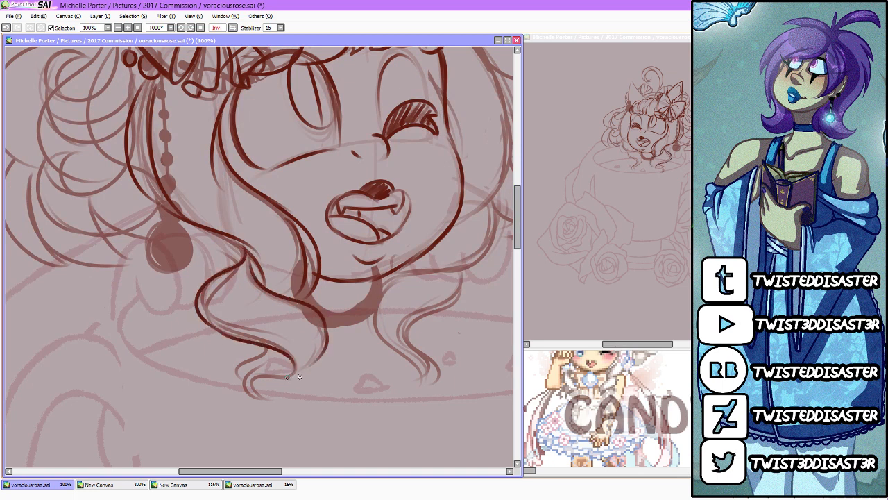
drag(307, 327, 295, 374)
mouse_move(261, 350)
mouse_down()
mouse_move(246, 403)
mouse_move(248, 392)
mouse_up()
drag(296, 377, 257, 386)
Step: Outline the hair framing the winking side of the face, from the hair beads down and back in under the jaw
drag(275, 471, 291, 471)
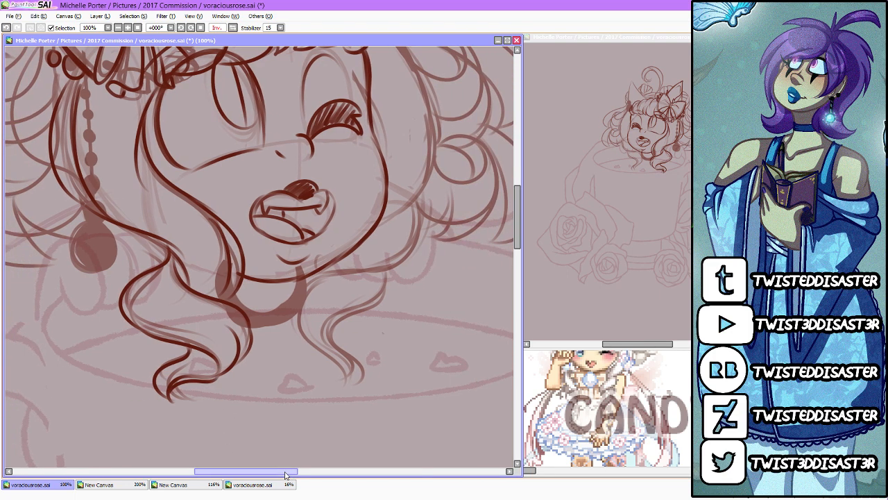
drag(517, 219, 518, 206)
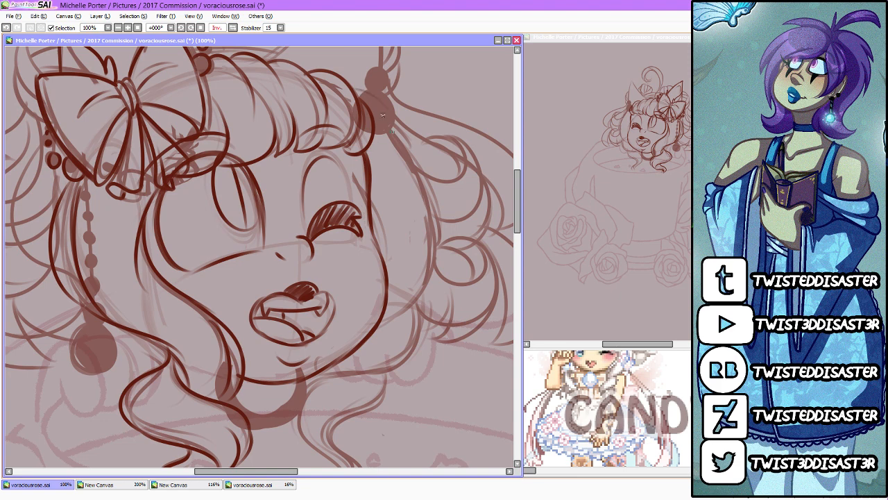
drag(373, 99, 426, 174)
mouse_move(351, 90)
mouse_down()
mouse_move(411, 140)
mouse_move(386, 115)
mouse_move(444, 217)
mouse_move(415, 157)
mouse_move(433, 273)
mouse_move(432, 223)
mouse_move(412, 306)
mouse_up()
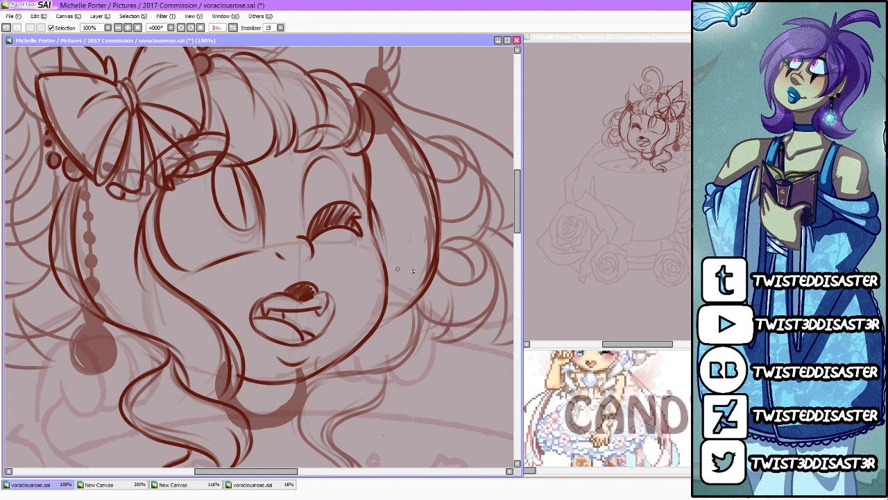
mouse_move(420, 301)
mouse_down()
mouse_move(421, 333)
mouse_move(391, 360)
mouse_move(343, 378)
mouse_up()
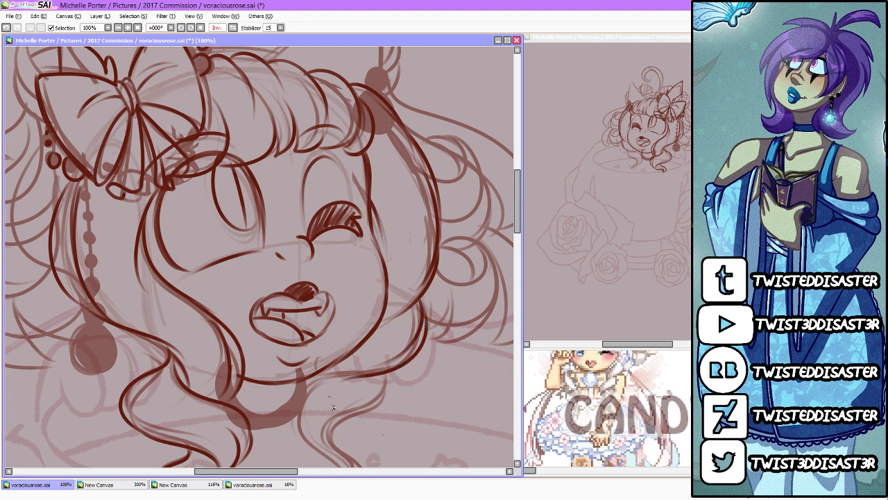
Step: Draw the wavy lock below the jaw on the winking side with a curled tip, and add inner strand lines to both locks
mouse_move(370, 344)
mouse_down()
mouse_move(311, 387)
mouse_move(298, 447)
mouse_up()
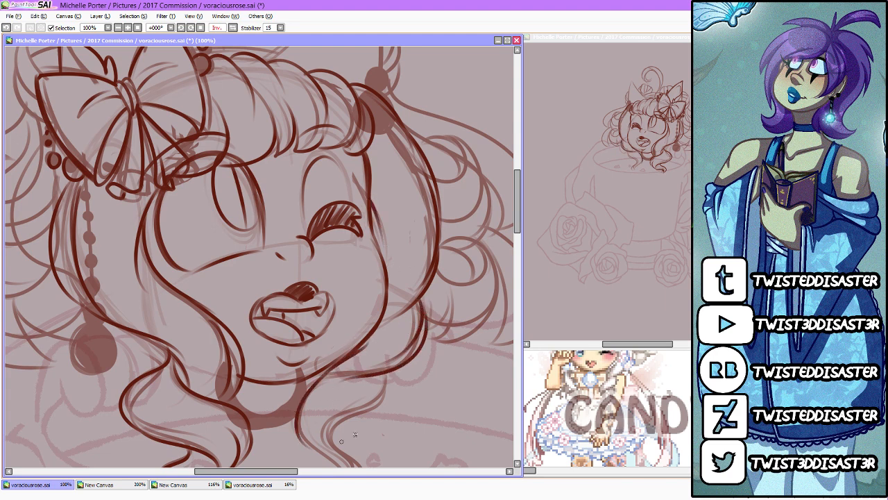
drag(517, 201, 518, 219)
mouse_move(313, 267)
mouse_down()
mouse_move(301, 285)
mouse_move(306, 320)
mouse_move(317, 326)
mouse_move(303, 303)
mouse_move(350, 356)
mouse_move(323, 346)
mouse_move(356, 373)
mouse_up()
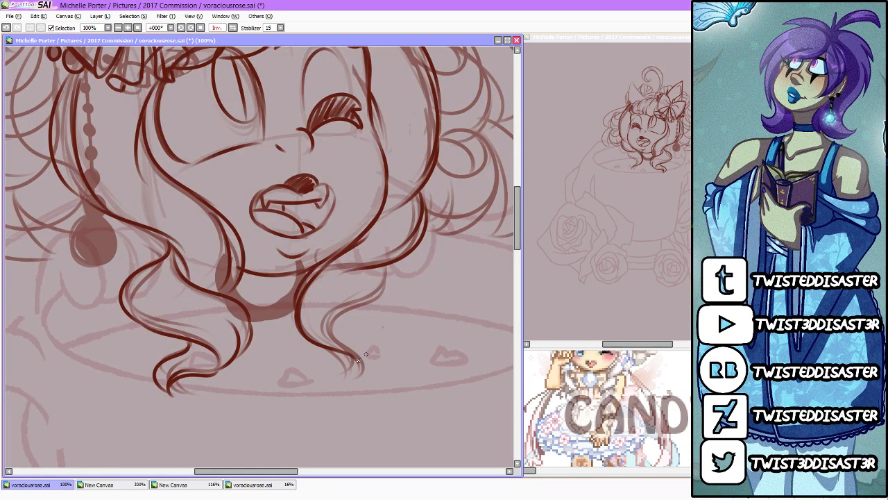
mouse_move(399, 264)
mouse_down()
mouse_move(360, 306)
mouse_move(388, 290)
mouse_move(357, 351)
mouse_up()
mouse_move(358, 310)
mouse_down()
mouse_move(369, 341)
mouse_move(362, 369)
mouse_up()
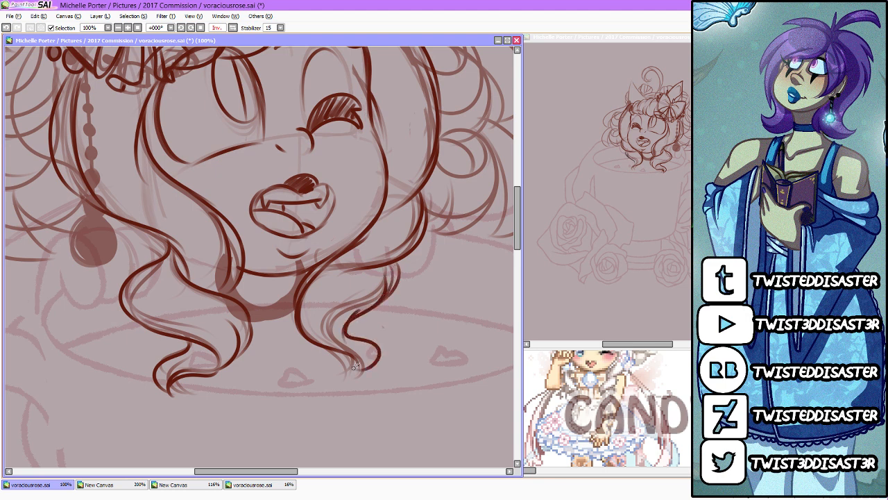
mouse_move(348, 329)
mouse_down()
mouse_move(361, 375)
mouse_move(330, 375)
mouse_up()
drag(367, 349, 347, 378)
drag(317, 345, 343, 275)
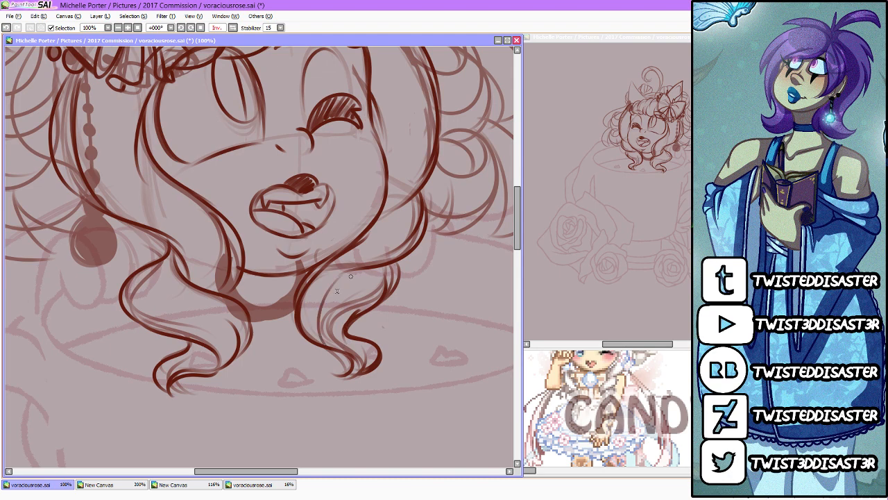
drag(225, 359, 158, 271)
Step: Redraw the two stacked round hair beads at the base of the cat ear on the winking side
scroll(173, 224, down, 3)
scroll(131, 211, up, 2)
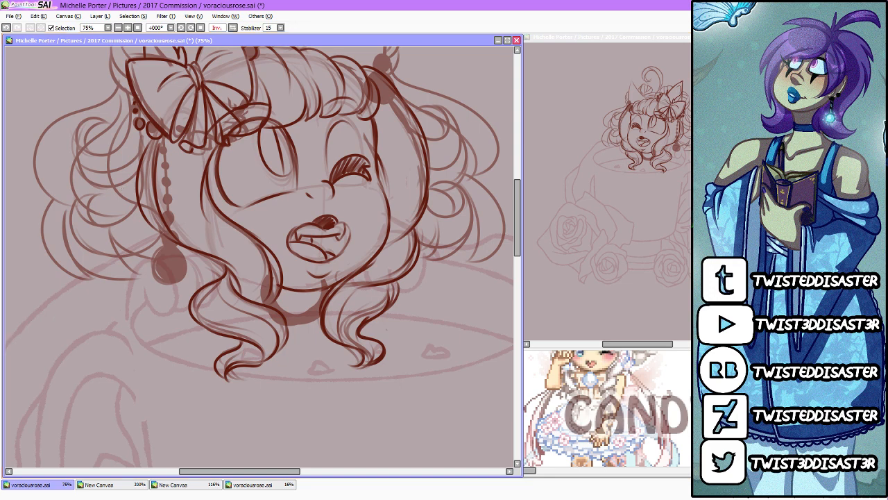
drag(517, 245, 517, 228)
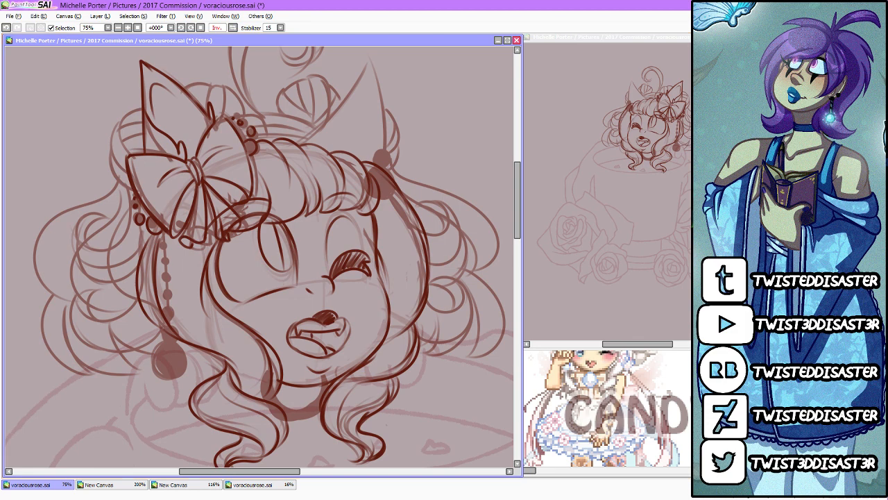
mouse_move(372, 173)
mouse_down()
mouse_move(389, 168)
mouse_move(381, 195)
mouse_up()
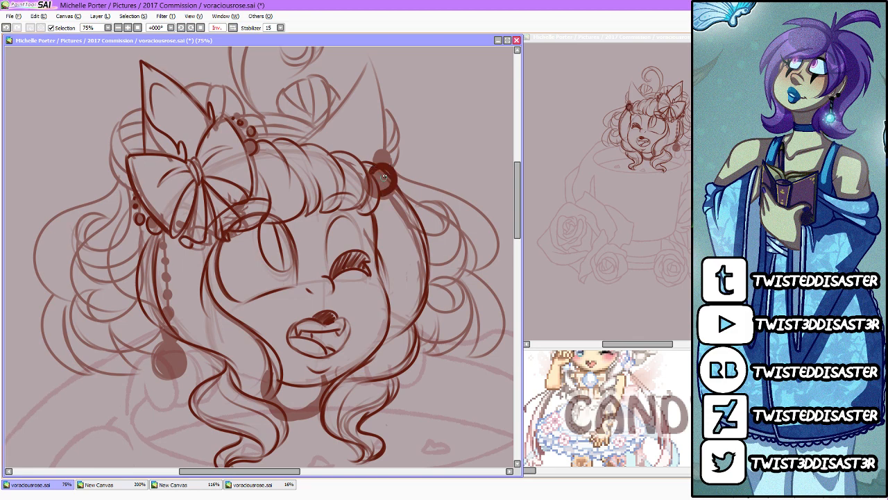
drag(377, 164, 393, 176)
Step: Fill in the large round pendant hanging below the bow and the chain of small beads leading up to it
mouse_move(167, 352)
mouse_down()
mouse_move(172, 369)
mouse_move(170, 352)
mouse_move(169, 362)
mouse_up()
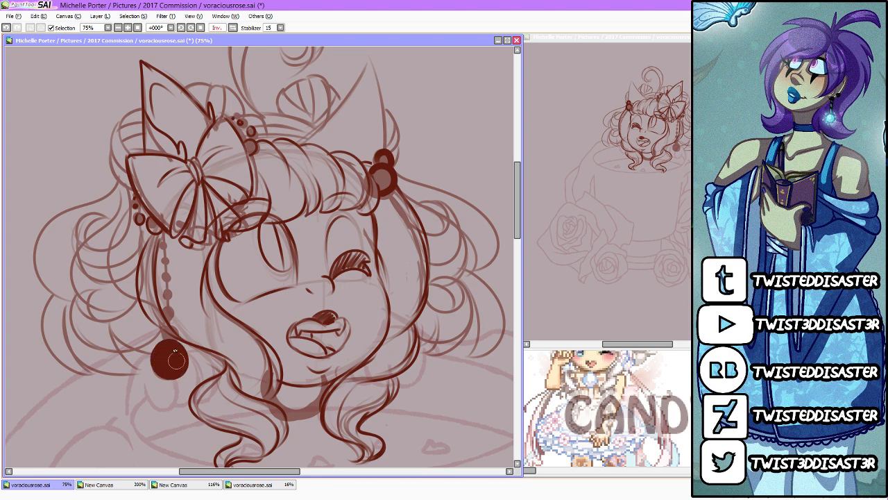
drag(166, 325, 166, 310)
click(166, 295)
click(164, 284)
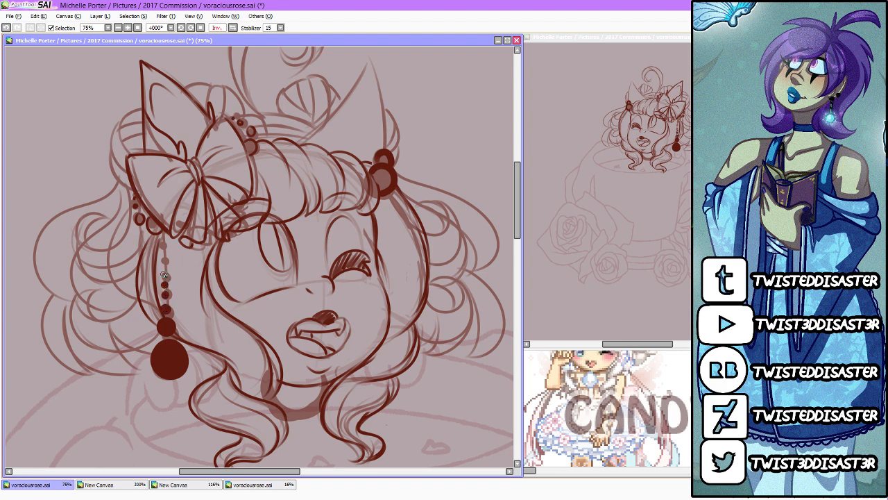
click(165, 272)
click(164, 263)
click(163, 252)
click(164, 240)
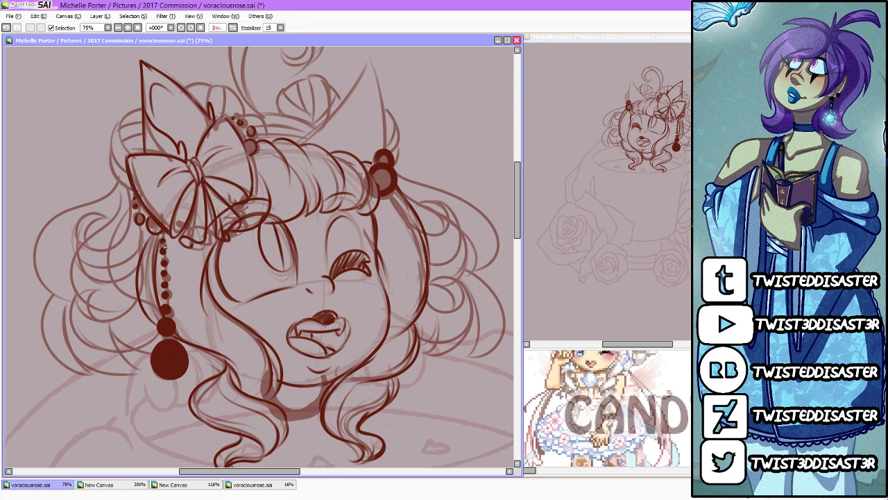
drag(162, 234, 166, 311)
Step: Clean up the old sketch lines around the redrawn face and darken the rest of the head sketch
scroll(431, 231, down, 4)
scroll(451, 229, up, 1)
scroll(451, 209, up, 1)
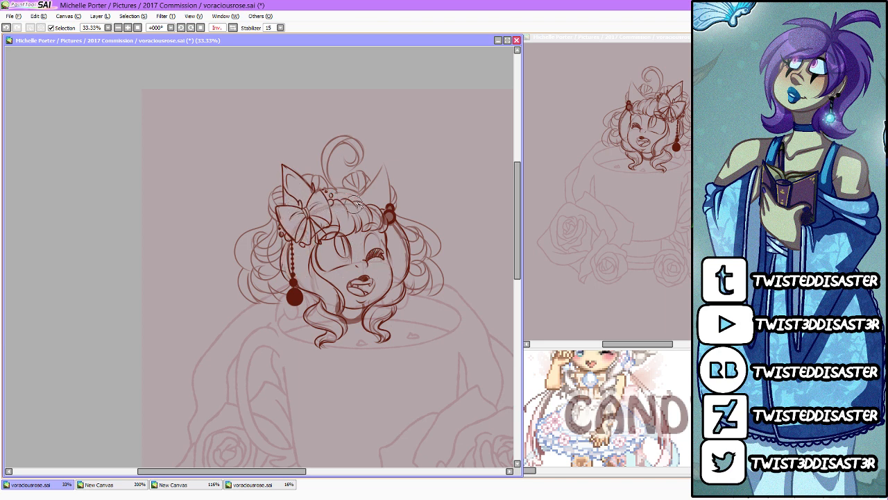
drag(373, 223, 399, 257)
drag(385, 301, 383, 330)
mouse_move(320, 311)
mouse_down()
mouse_move(330, 332)
mouse_move(320, 324)
mouse_move(336, 304)
mouse_up()
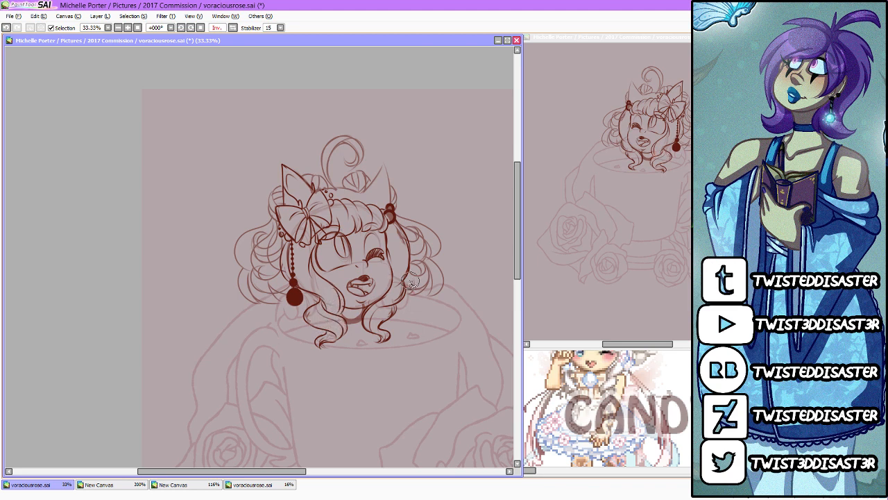
drag(384, 216, 384, 214)
scroll(370, 181, down, 2)
scroll(388, 195, up, 1)
scroll(414, 201, up, 1)
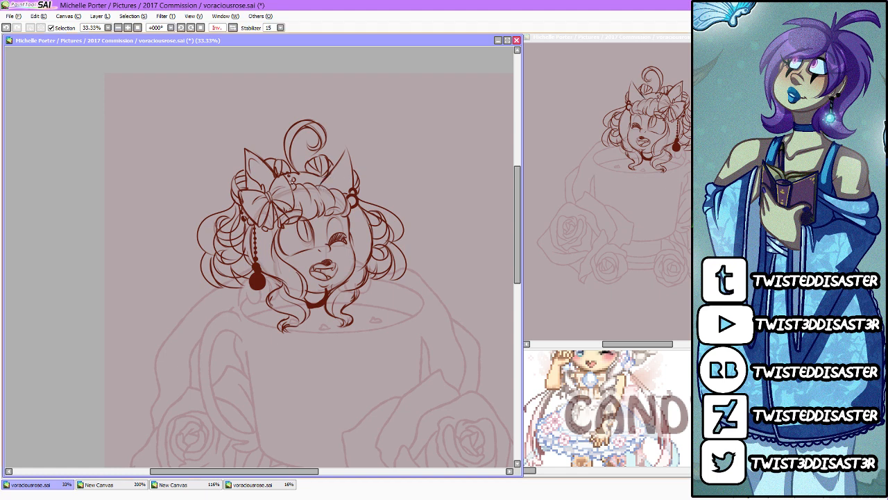
Step: Touch up the hairband line across the top of the character's head and save voraciousrose.sai
drag(294, 182, 326, 183)
click(10, 16)
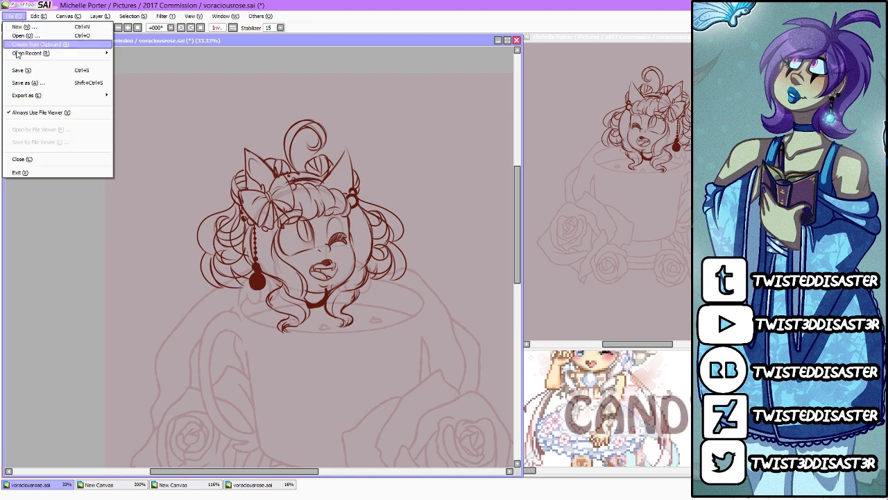
click(23, 70)
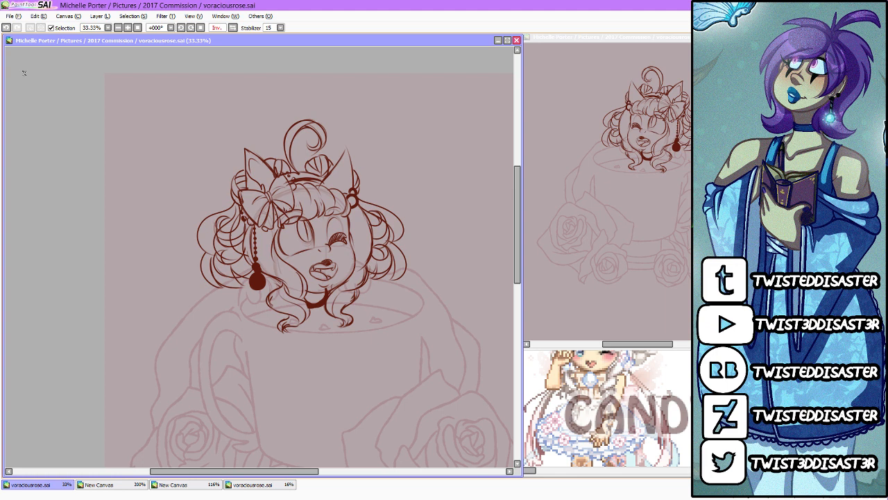
key(ctrl+s)
Step: Create a new 1600 x 1200 pixel canvas at 72 pixel/inch and maximize its window
click(15, 17)
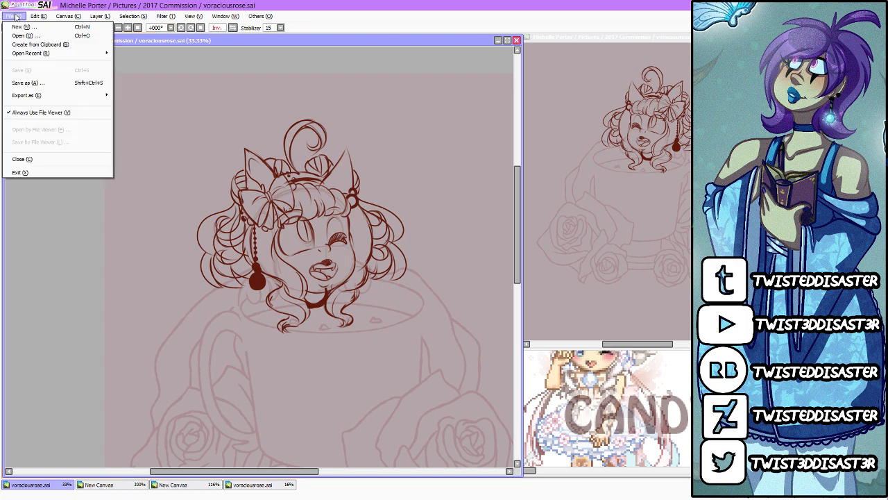
click(20, 25)
click(179, 150)
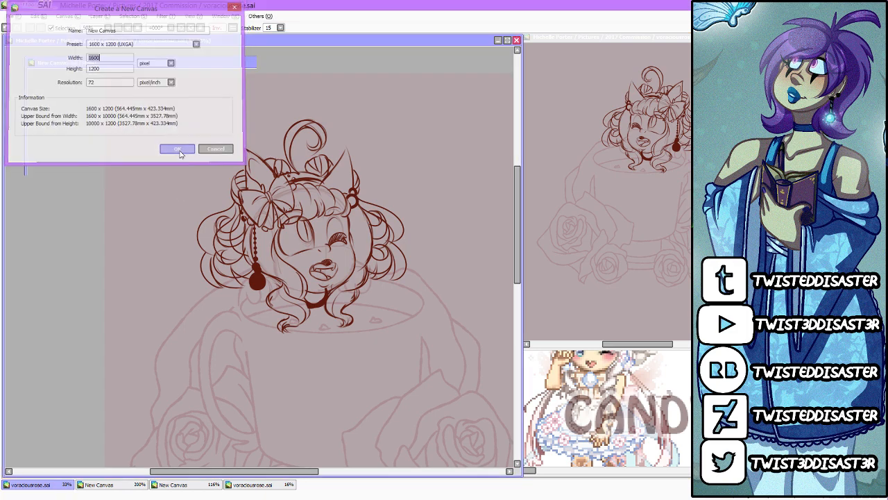
click(392, 63)
scroll(388, 113, up, 2)
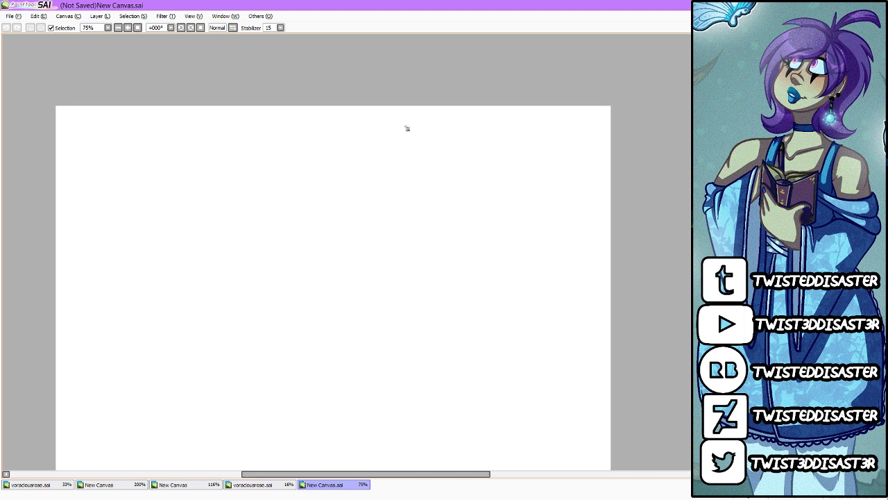
Step: Paint three large solid circles in a row on the blank canvas: green, blue and red
click(729, 208)
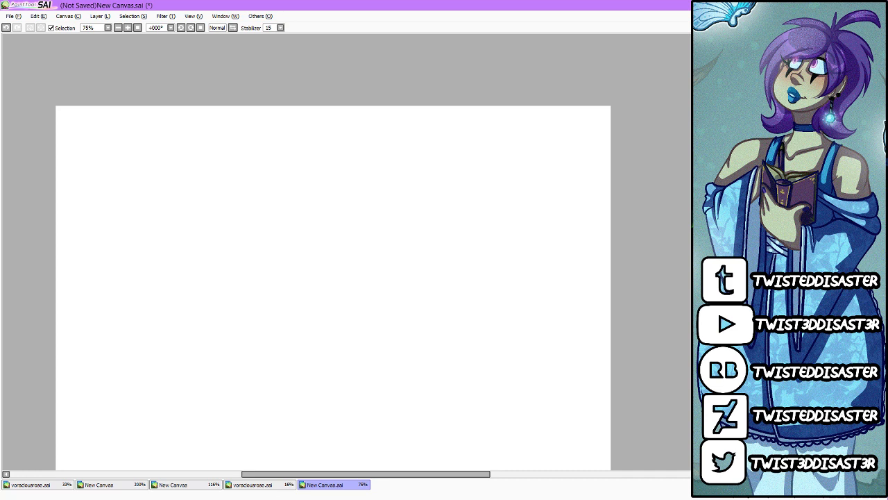
drag(391, 478, 384, 477)
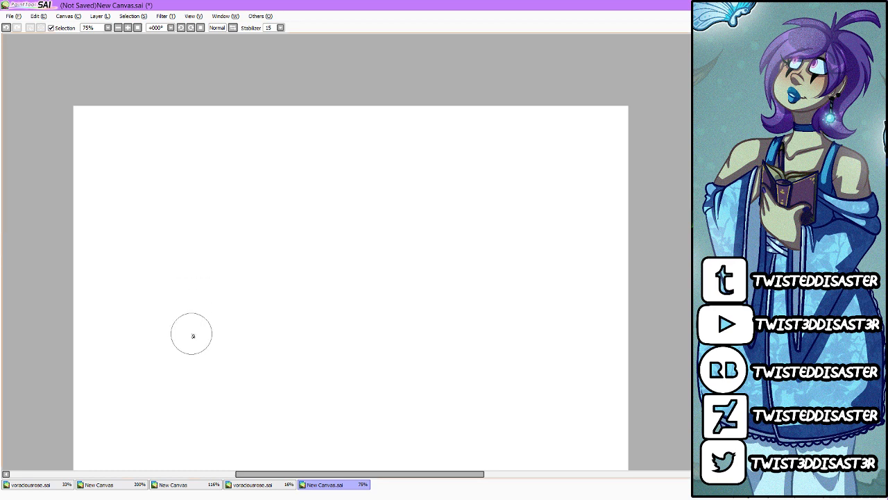
drag(218, 268, 226, 264)
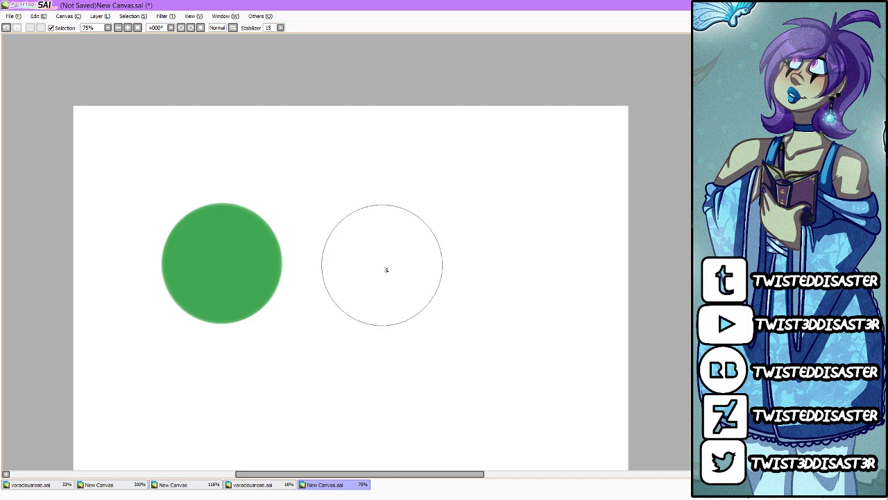
drag(385, 268, 387, 267)
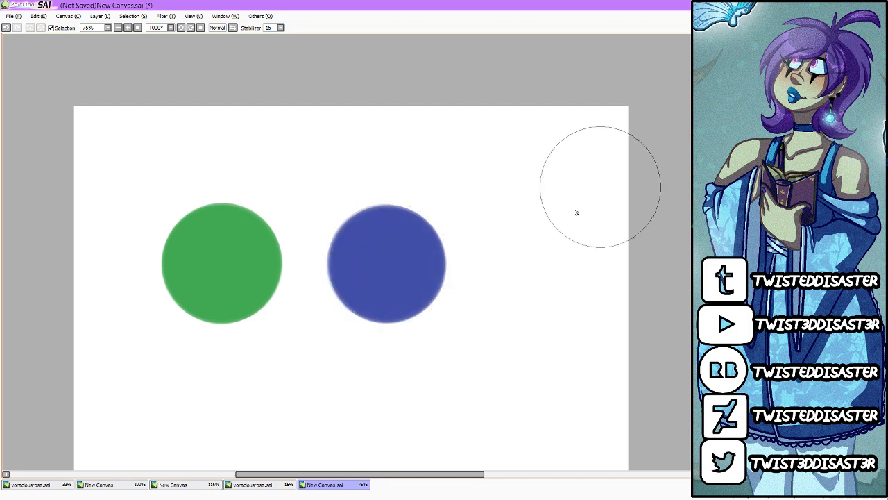
drag(525, 265, 534, 269)
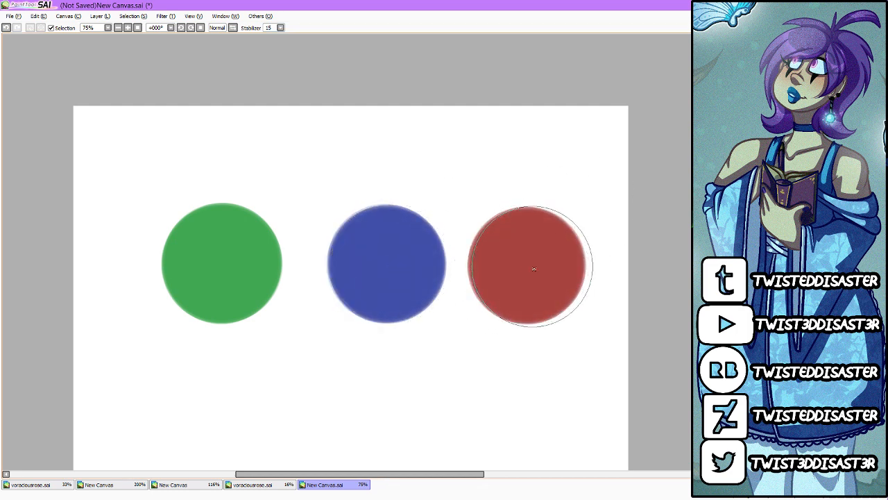
Step: Scale the row of three circles down, shift it right, and paint a yellow circle to the left of the green one
key(ctrl+t)
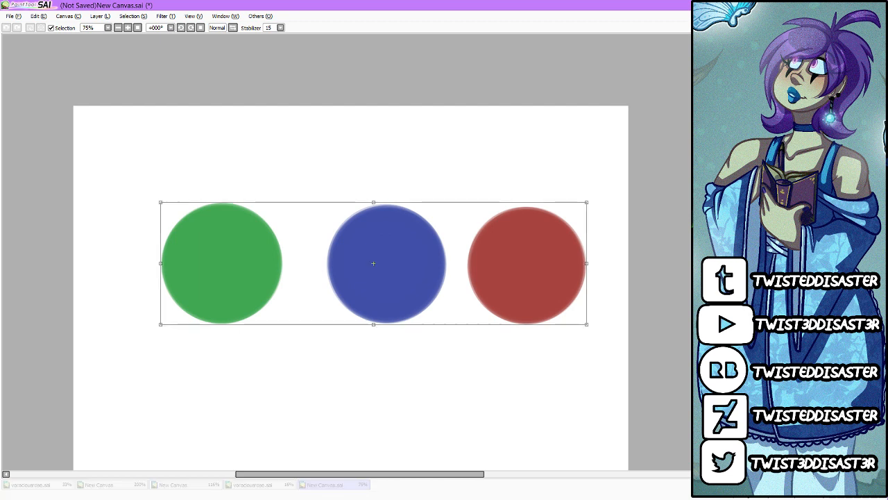
drag(587, 203, 519, 220)
drag(492, 271, 565, 265)
key(Return)
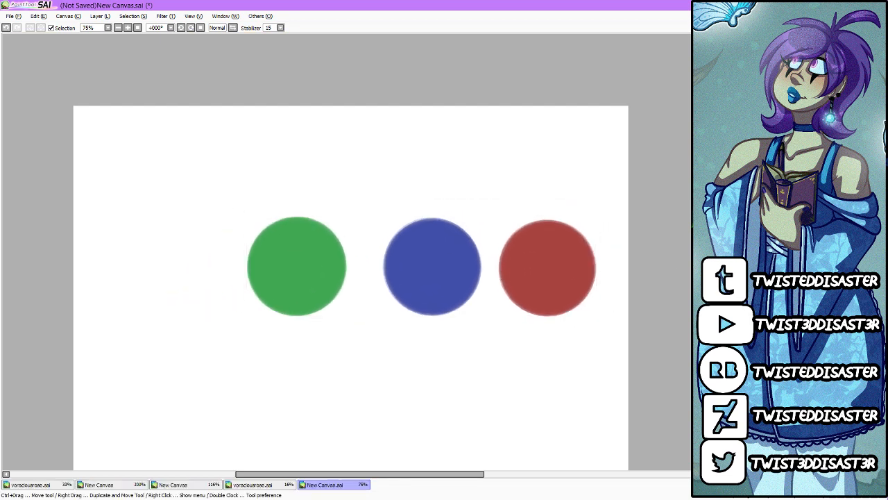
drag(162, 268, 162, 267)
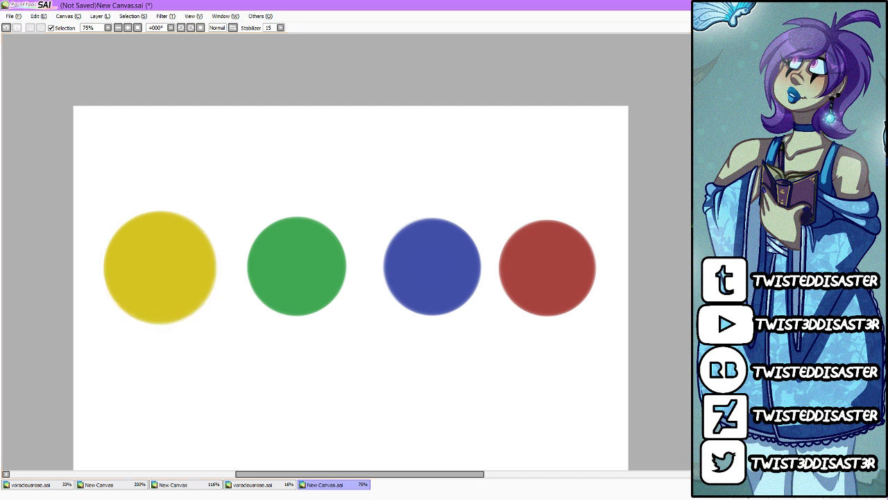
mouse_move(372, 147)
mouse_down()
mouse_move(248, 211)
mouse_move(278, 399)
mouse_move(472, 427)
mouse_up()
key(ctrl+z)
key(XF86AudioLowerVolume)
key(XF86AudioLowerVolume)
key(XF86AudioLowerVolume)
key(XF86AudioLowerVolume)
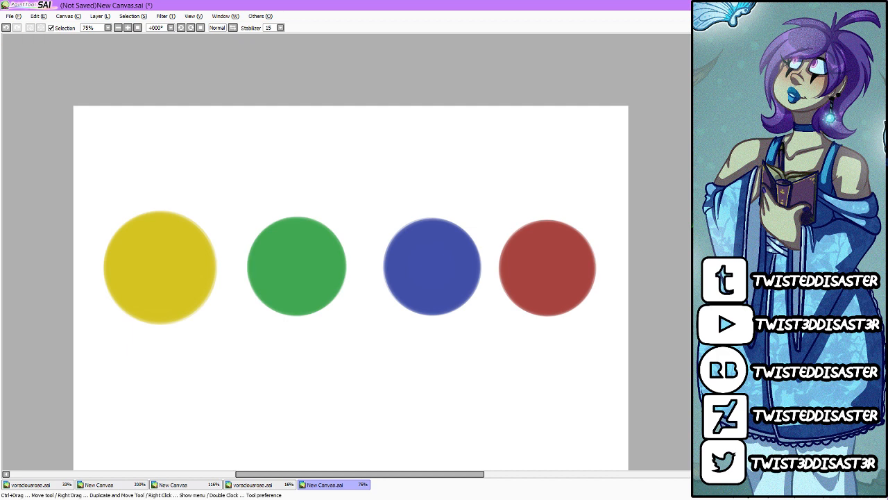
Step: Try filling the red, blue, green and yellow circles with a translucent blue, and undo the fills
drag(696, 236, 696, 243)
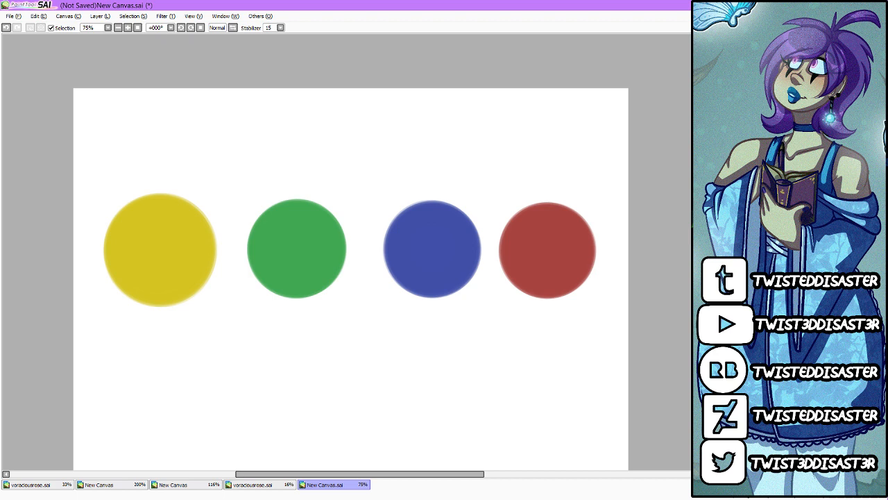
click(547, 250)
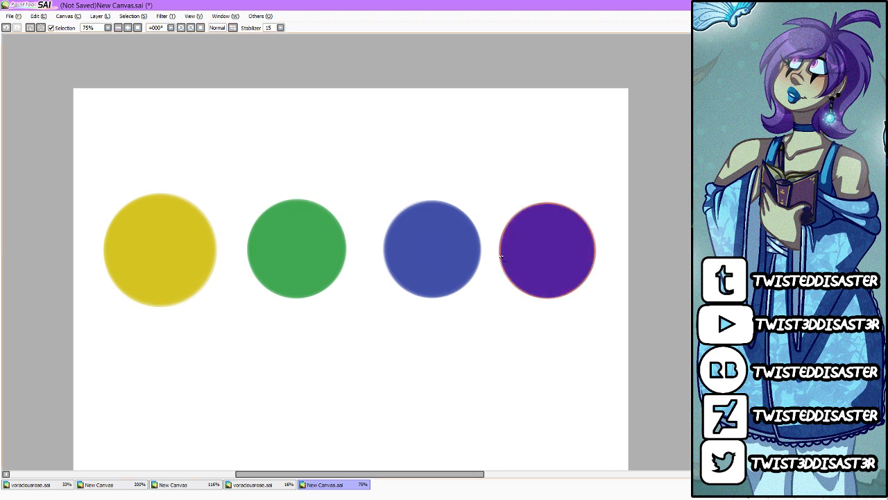
click(432, 250)
click(297, 257)
click(190, 263)
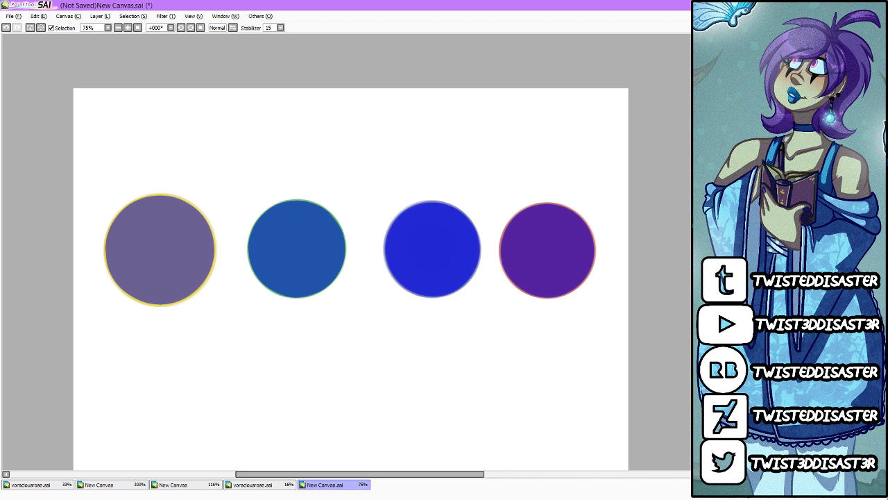
key(ctrl+z)
key(ctrl+z)
key(ctrl+z)
key(ctrl+z)
key(ctrl+z)
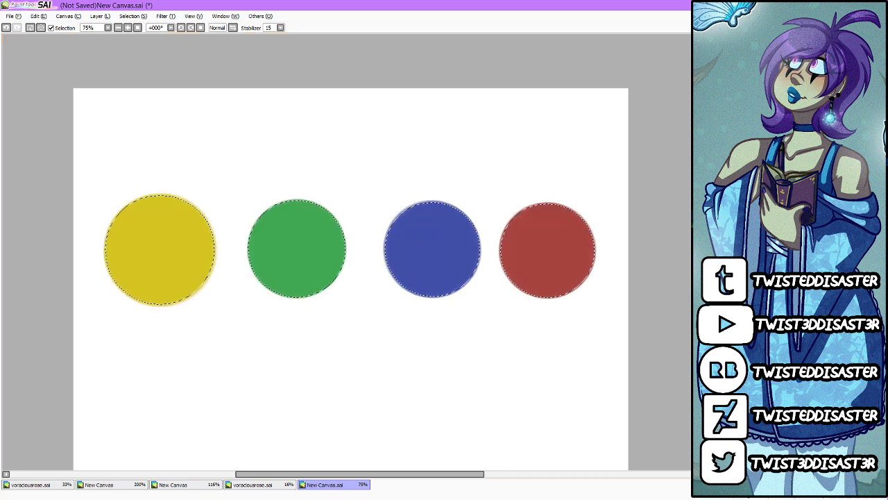
Step: Fill all four selected circles with black and clear the selection
click(534, 261)
click(432, 261)
click(299, 257)
click(185, 257)
key(ctrl+d)
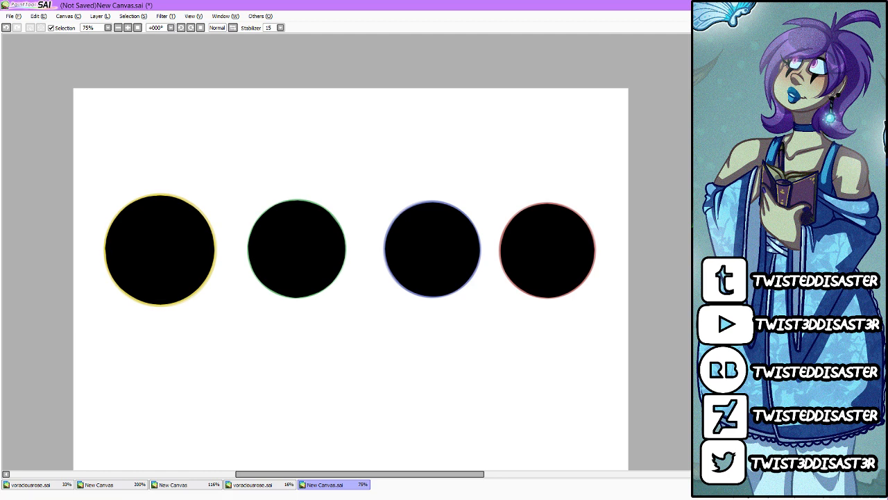
Step: Erase a round lit area from the upper left of each black fill, leaving crescent shadows on the four circles
mouse_move(531, 252)
mouse_down()
mouse_move(539, 238)
mouse_move(554, 259)
mouse_up()
drag(425, 247, 430, 256)
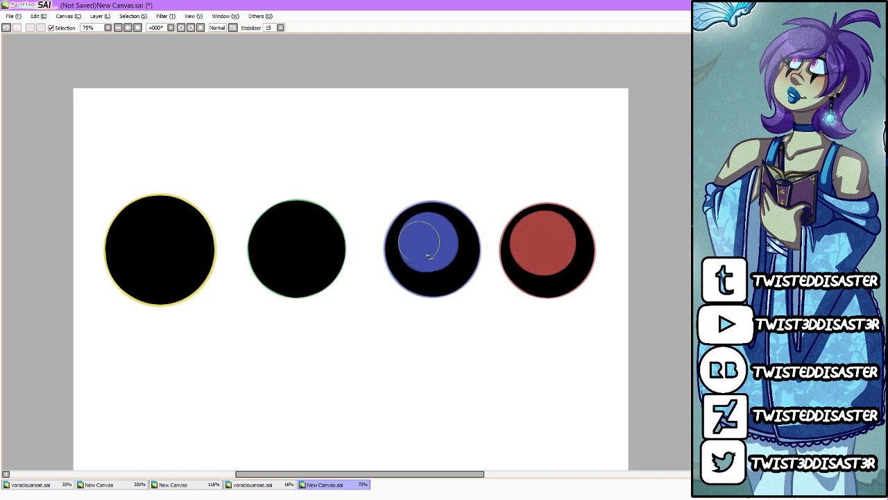
drag(292, 243, 299, 243)
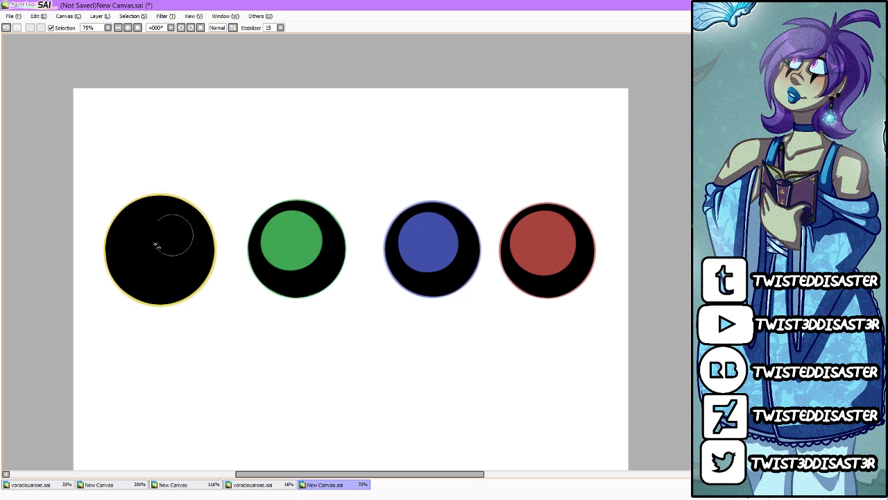
mouse_move(156, 245)
mouse_down()
mouse_move(167, 231)
mouse_move(159, 228)
mouse_up()
drag(281, 236, 291, 257)
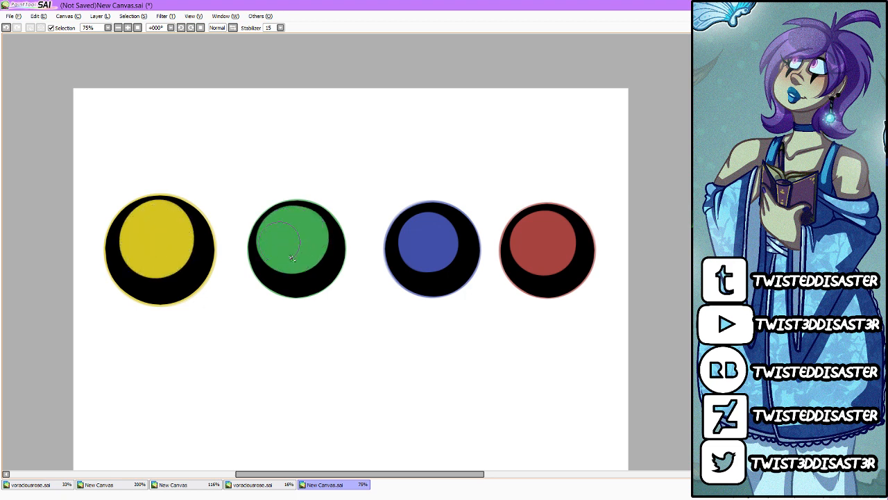
mouse_move(418, 241)
mouse_down()
mouse_move(445, 239)
mouse_move(432, 251)
mouse_up()
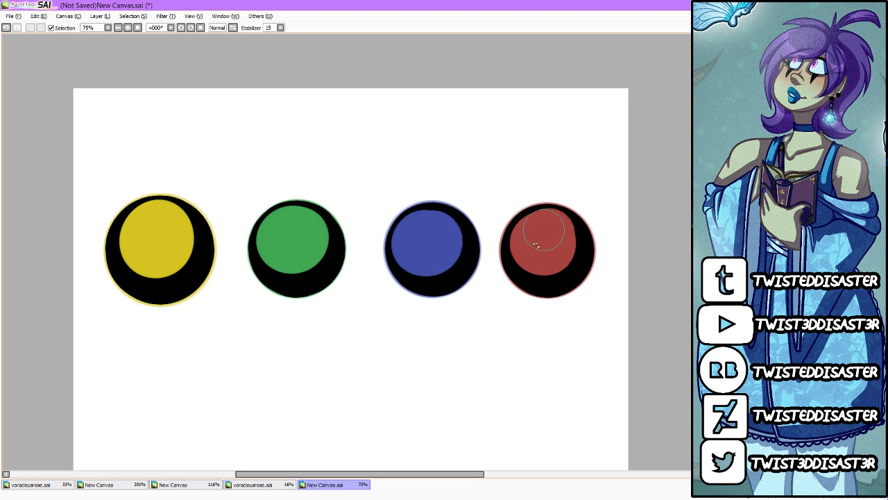
mouse_move(536, 245)
mouse_down()
mouse_move(551, 230)
mouse_move(546, 236)
mouse_up()
key(ctrl+z)
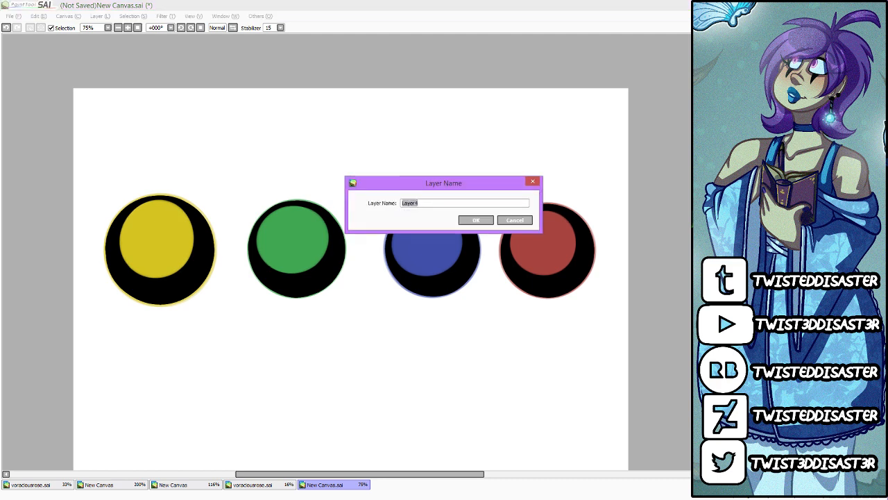
Step: Name the shading layers "blue", "base shade" and after the artist's own method
text(blue)
key(Return)
text(base shade)
key(Return)
text(Michie Way)
key(Return)
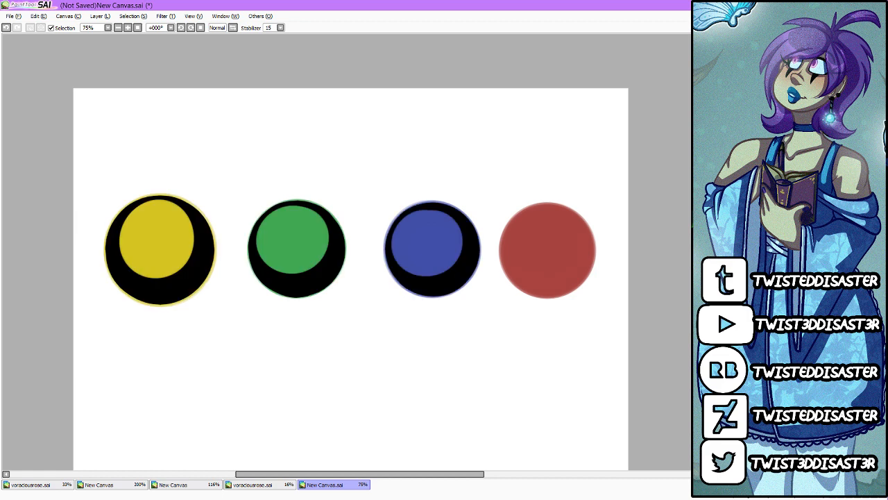
Step: Undo the solid red painted over the red circle's shadow, and recolour each black crescent in a darker tone of its circle's colour
key(ctrl+z)
key(ctrl+z)
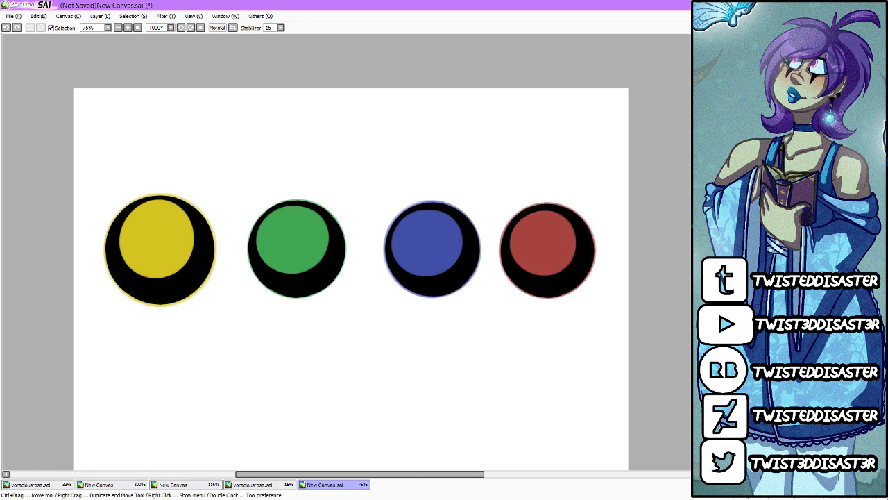
drag(569, 232, 569, 216)
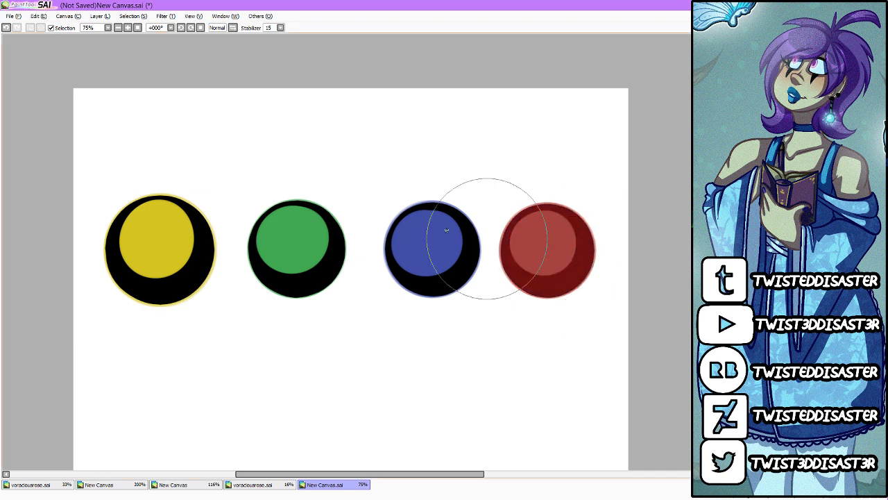
mouse_move(440, 236)
mouse_down()
mouse_move(426, 229)
mouse_move(409, 261)
mouse_up()
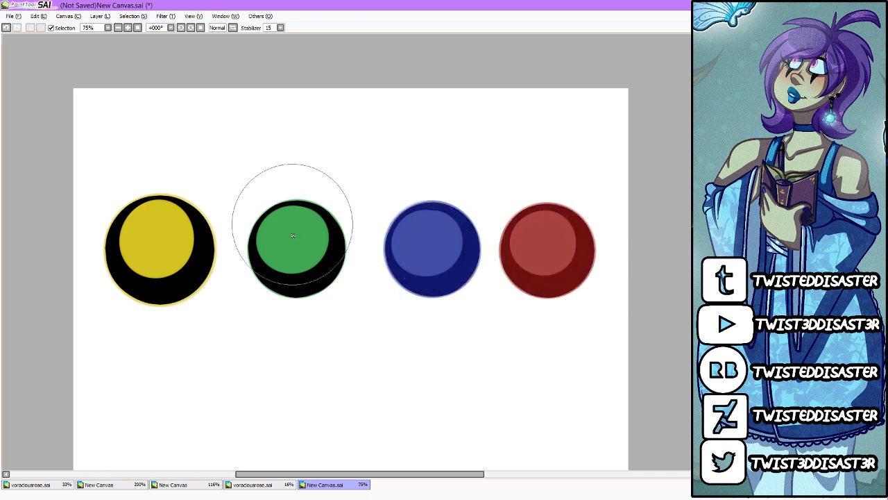
drag(294, 222, 309, 208)
drag(162, 237, 139, 218)
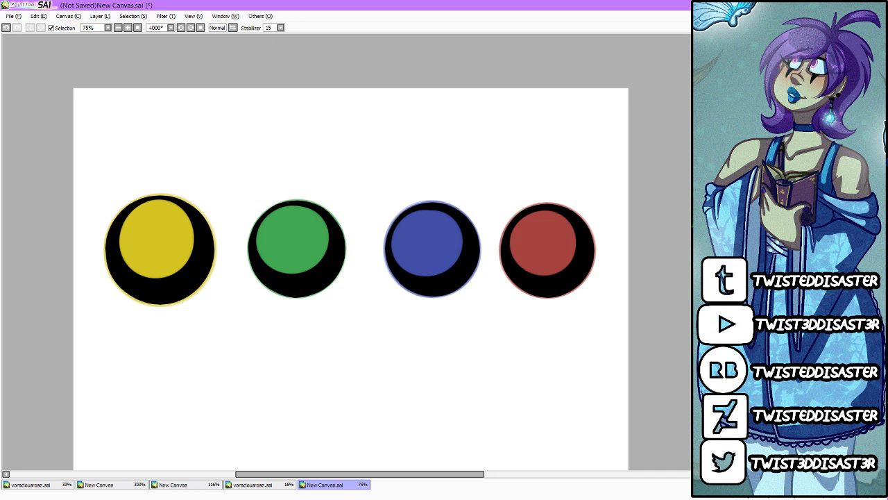
Step: Undo the dark blue stroke that spills past the circles, and recolour only the black crescent shadows with translucent dark blue
mouse_move(539, 271)
mouse_down()
mouse_move(426, 301)
mouse_move(297, 278)
mouse_up()
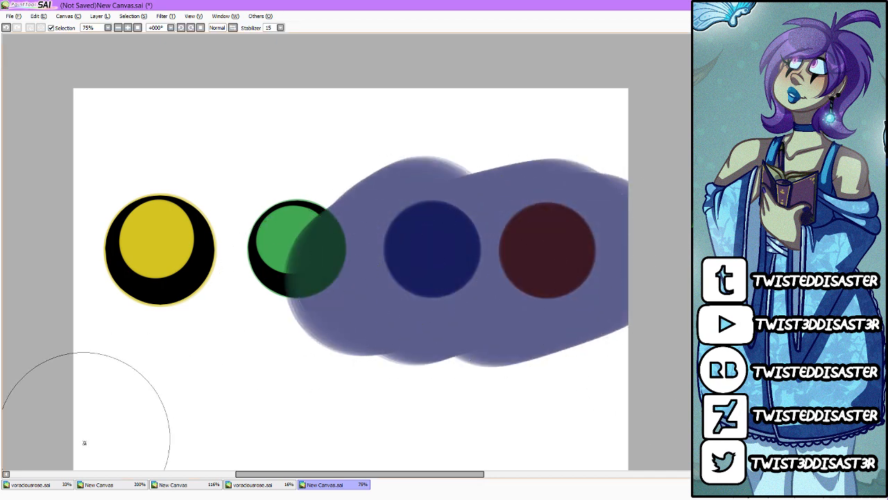
key(ctrl+z)
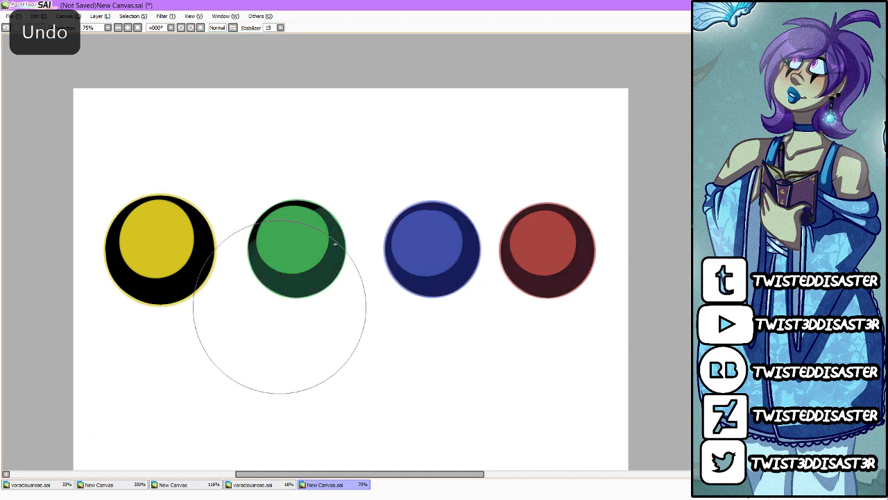
drag(335, 244, 163, 172)
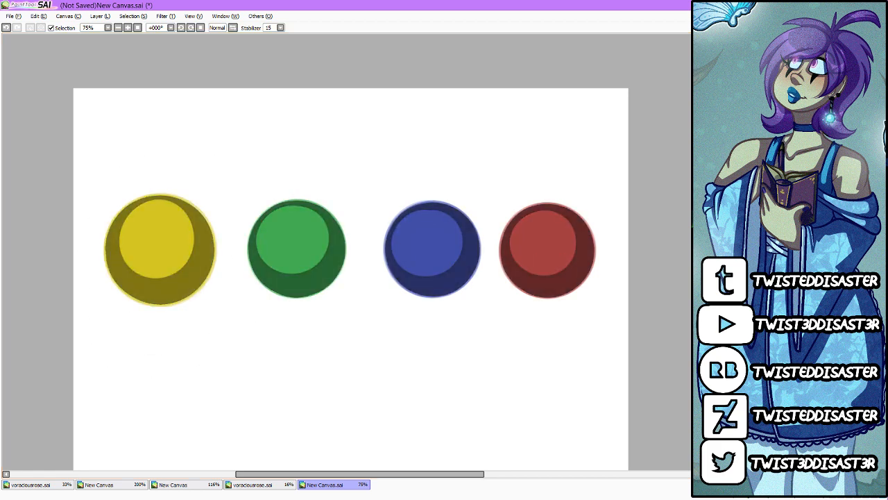
scroll(313, 238, up, 1)
scroll(337, 208, down, 1)
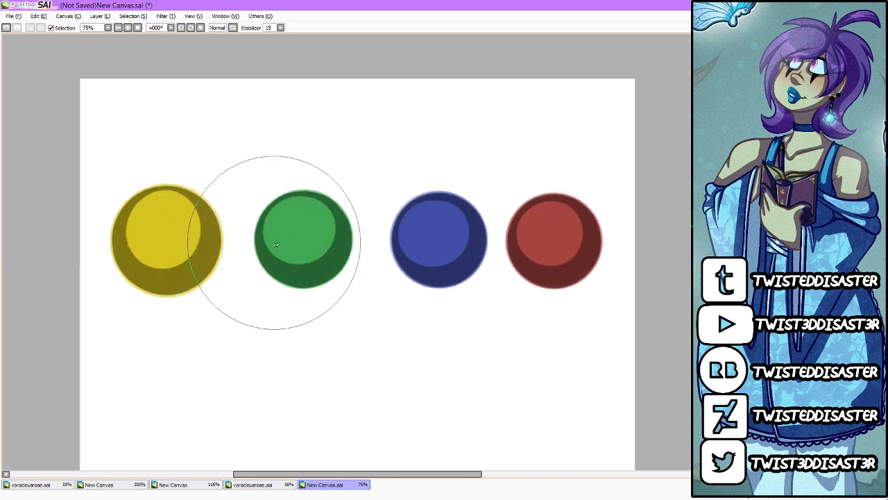
scroll(583, 252, up, 3)
scroll(479, 270, down, 3)
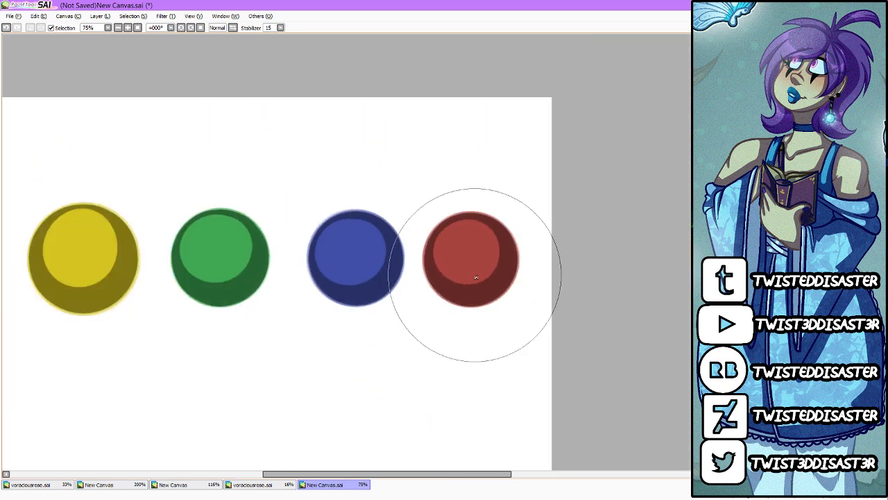
Step: Compare the different shadow colouring versions on the four circles, both close up and from a distance
scroll(232, 242, down, 1)
scroll(337, 254, up, 2)
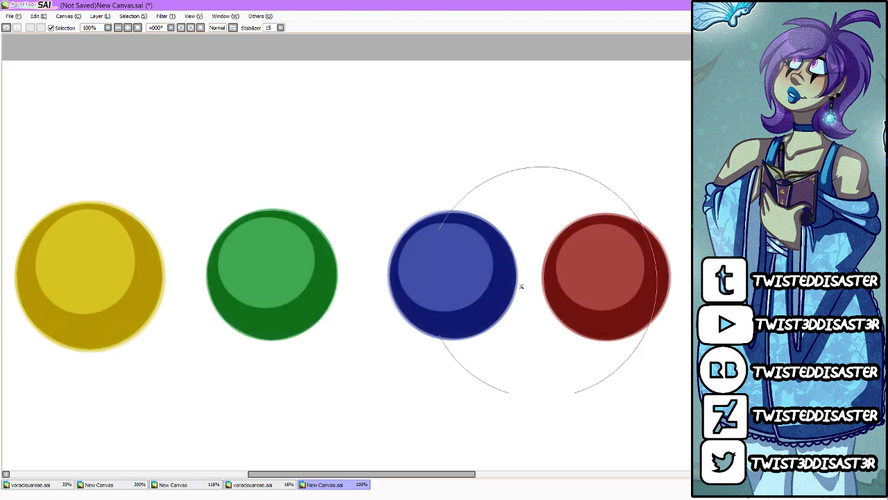
scroll(369, 298, down, 3)
scroll(373, 298, up, 5)
scroll(378, 293, down, 3)
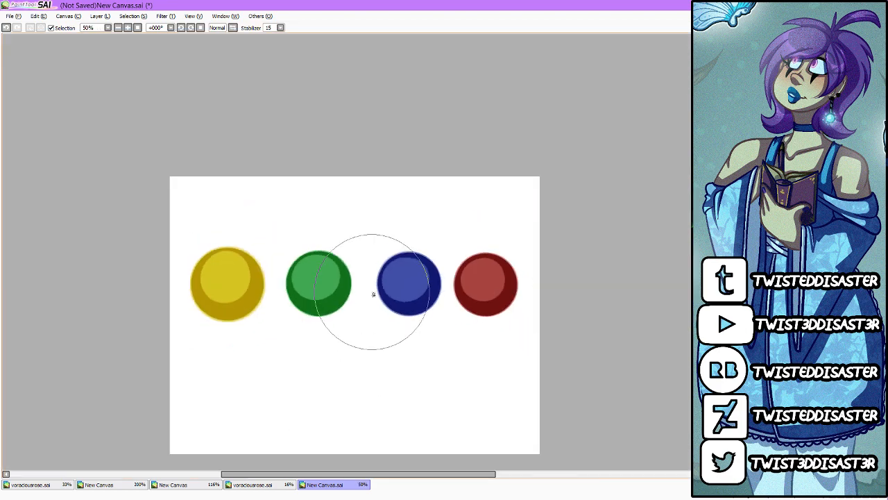
scroll(252, 287, up, 4)
scroll(462, 312, down, 4)
scroll(462, 311, up, 5)
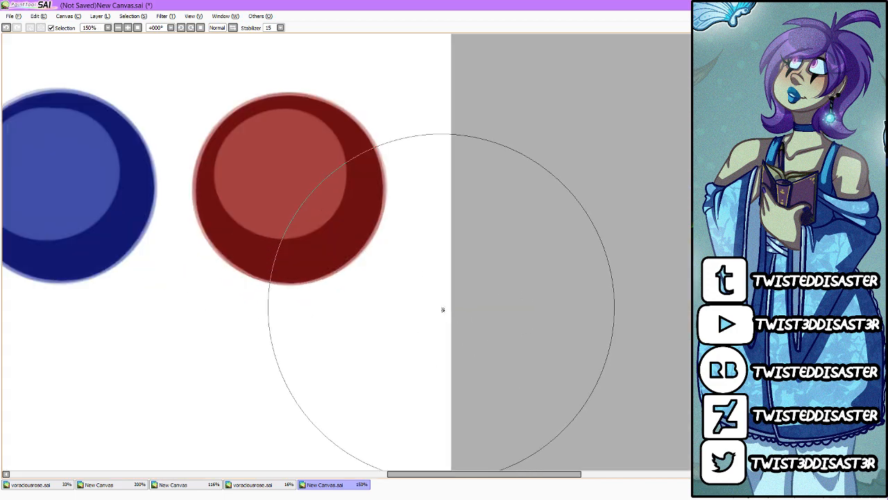
scroll(333, 198, down, 3)
scroll(278, 179, up, 2)
scroll(440, 260, down, 4)
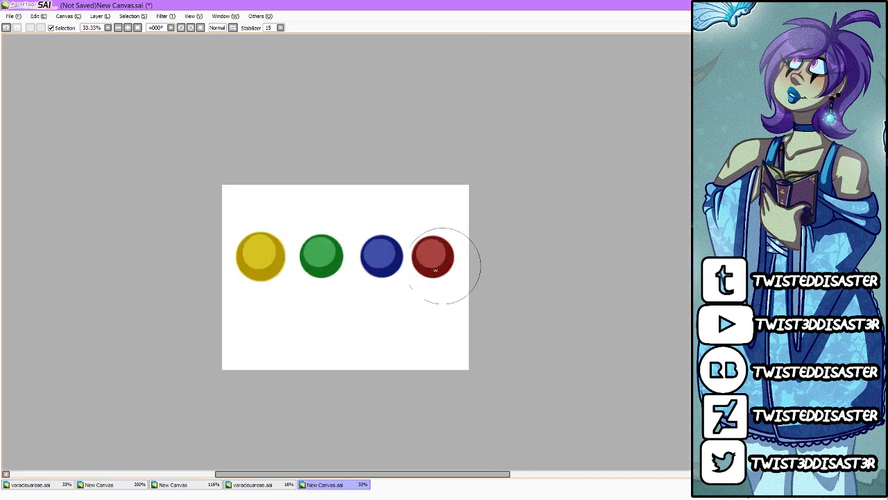
scroll(407, 274, up, 2)
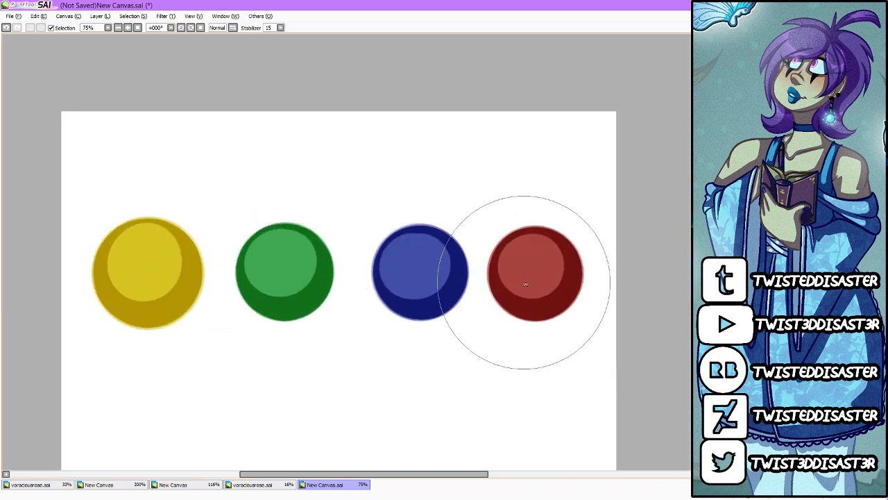
scroll(533, 274, up, 2)
scroll(492, 279, down, 3)
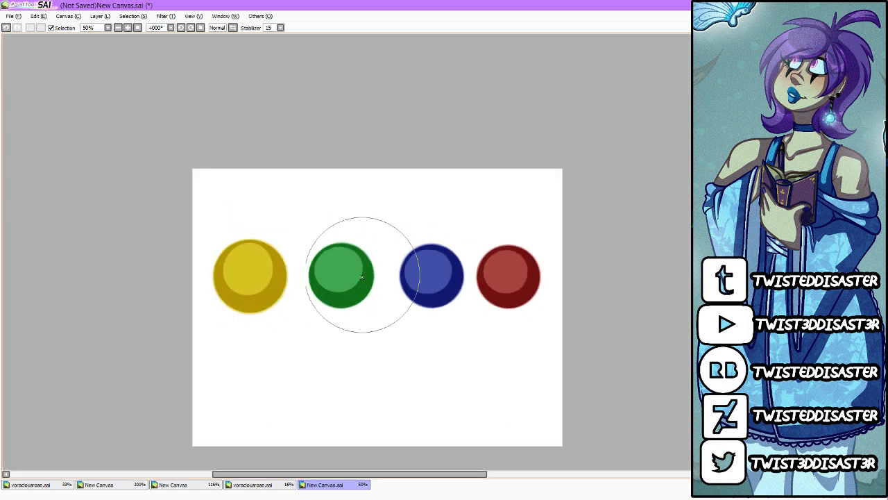
scroll(363, 274, up, 2)
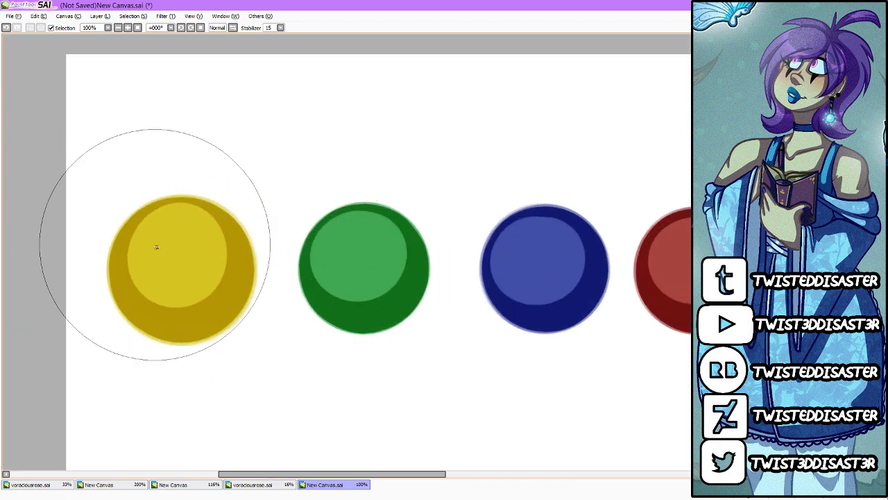
scroll(155, 247, down, 2)
scroll(329, 265, up, 2)
scroll(207, 256, down, 1)
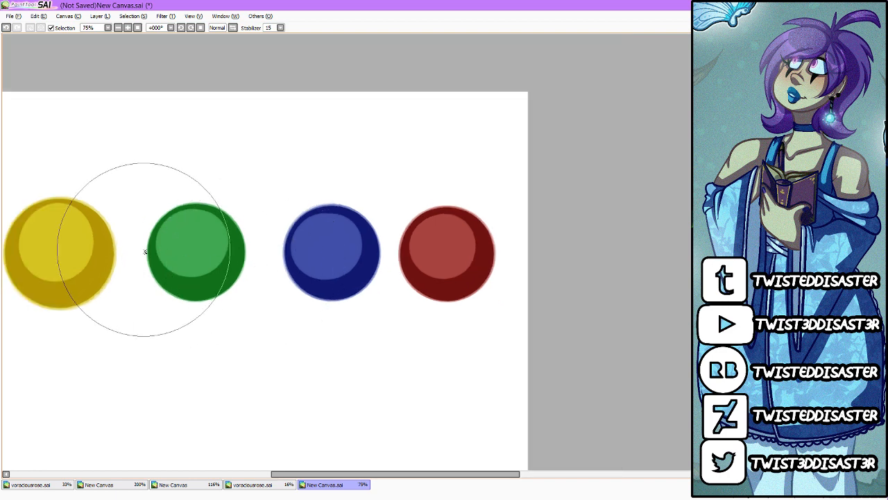
scroll(135, 250, up, 1)
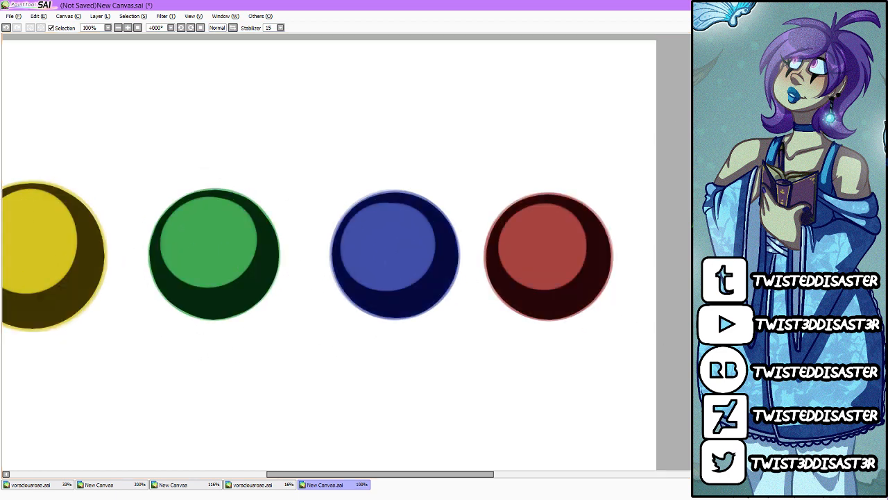
scroll(628, 271, down, 1)
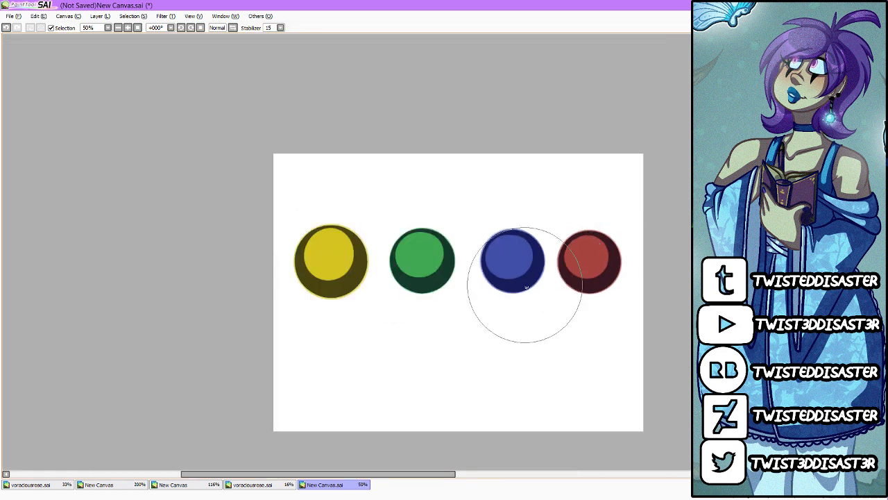
scroll(524, 271, up, 1)
scroll(593, 271, up, 1)
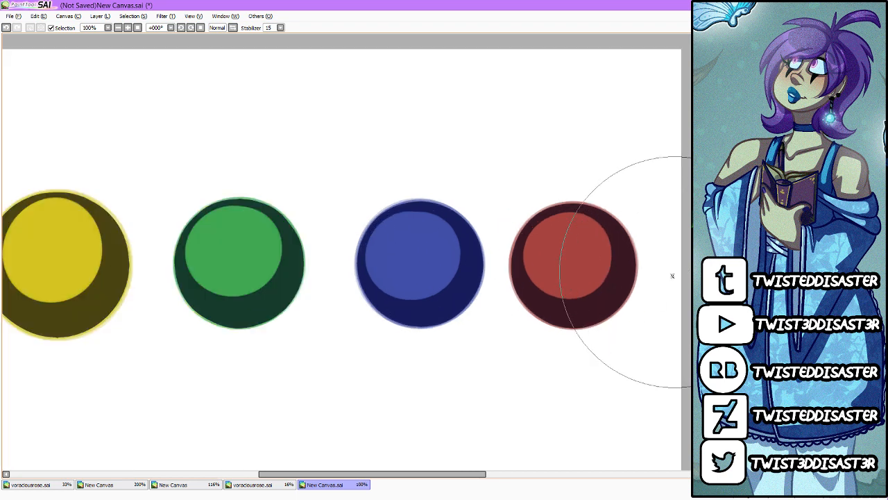
scroll(590, 299, down, 2)
scroll(597, 292, up, 2)
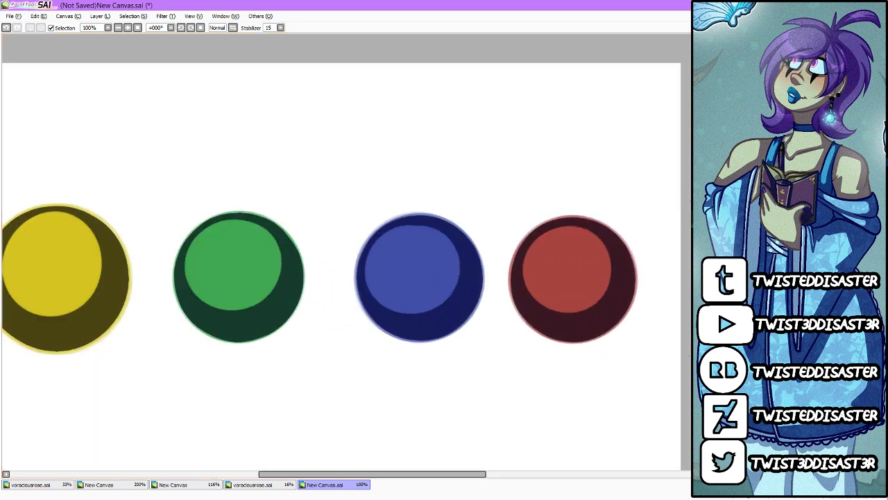
Step: Select the red circle's shadow and shift it to a brighter, more saturated crimson with Hue and Saturation
click(583, 280)
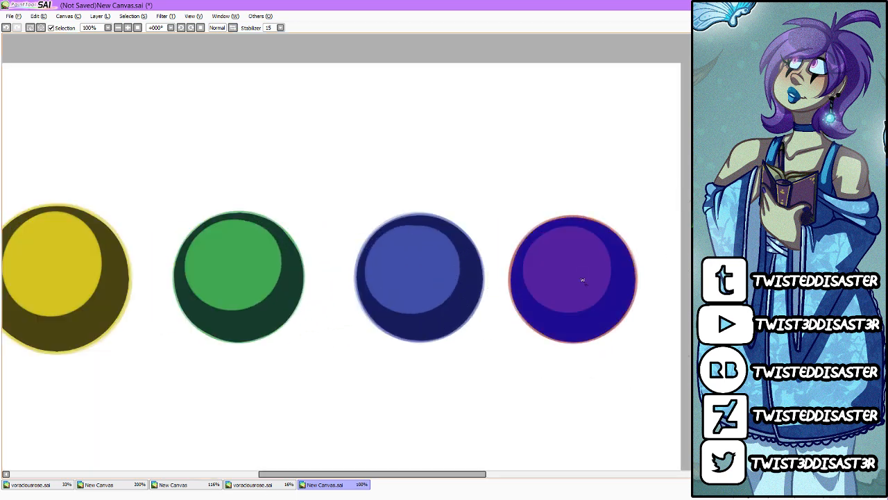
key(ctrl+z)
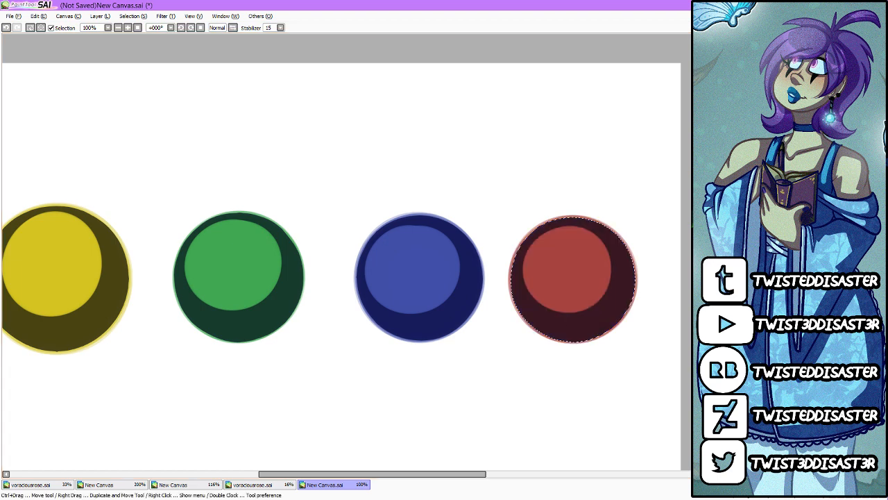
click(165, 15)
click(181, 30)
drag(685, 222, 637, 128)
click(619, 126)
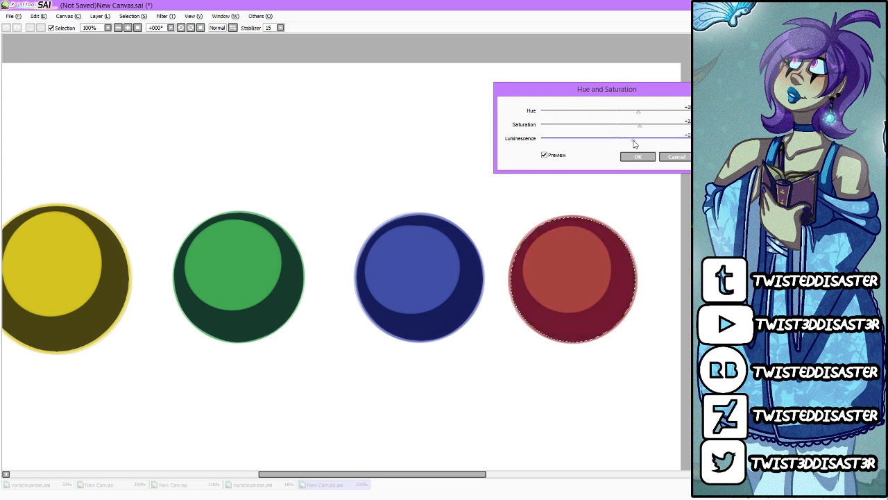
click(637, 156)
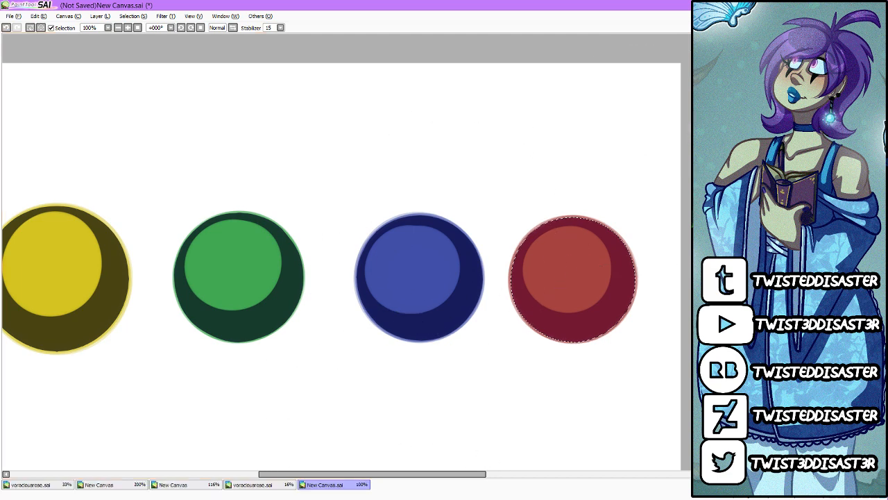
key(ctrl+d)
Step: Select the blue circle's shadow and shift its colour to a dark purple with Hue and Saturation
click(468, 292)
click(434, 277)
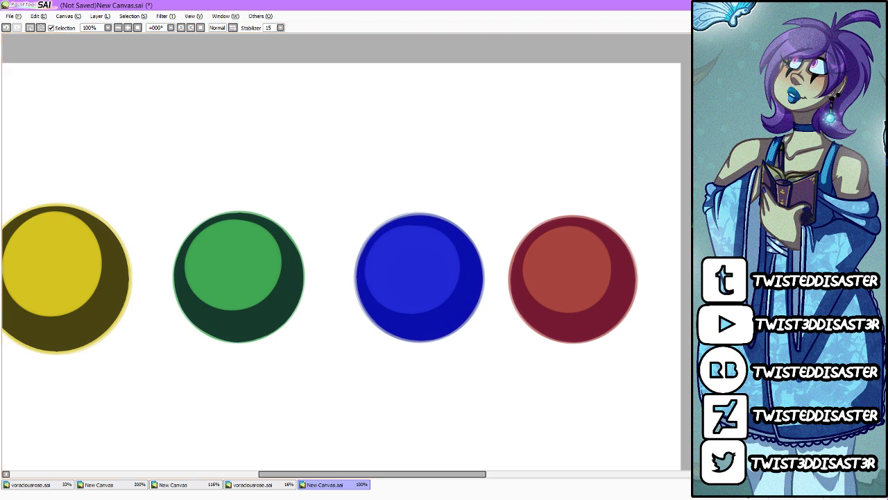
click(729, 229)
click(165, 16)
click(182, 28)
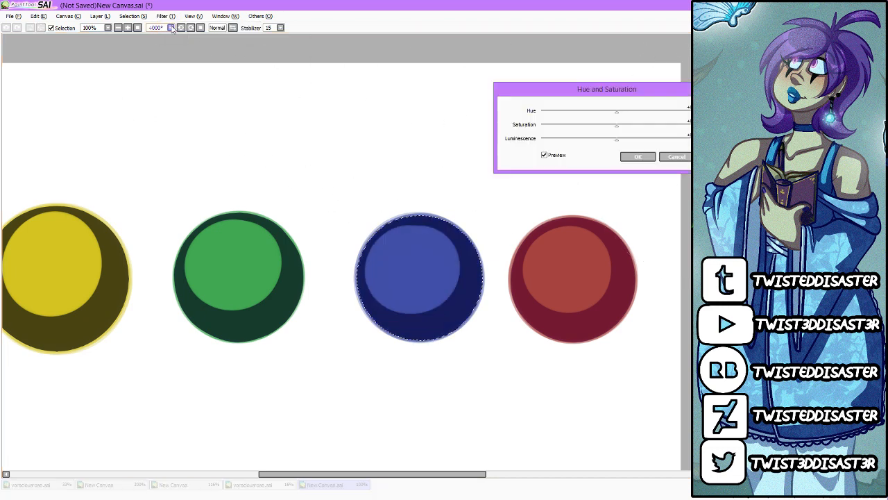
drag(616, 111, 546, 122)
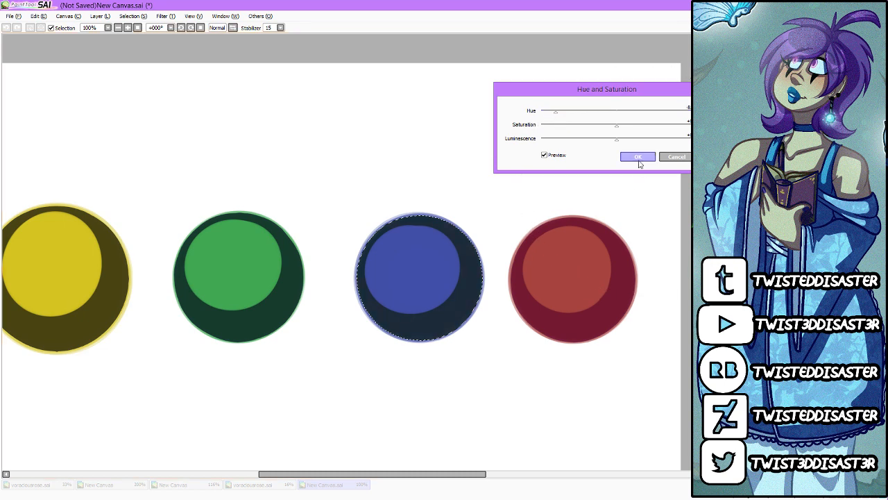
drag(552, 117, 547, 119)
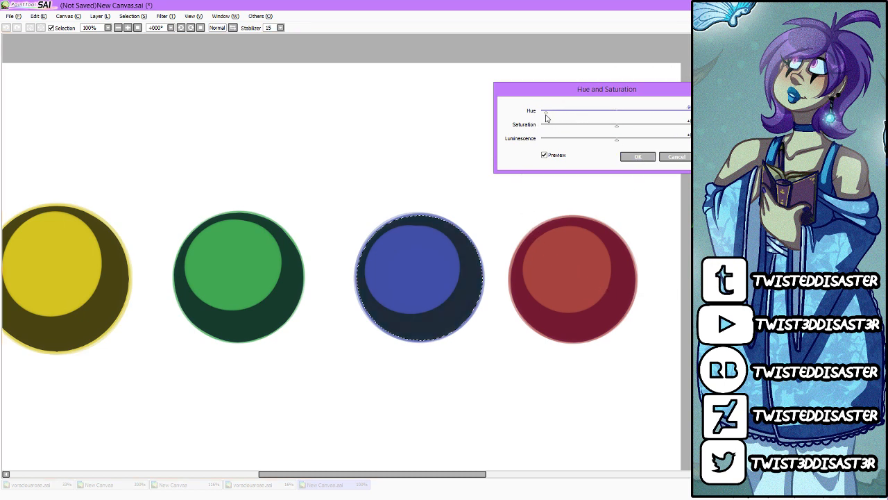
drag(617, 126, 633, 126)
drag(551, 115, 660, 115)
click(638, 156)
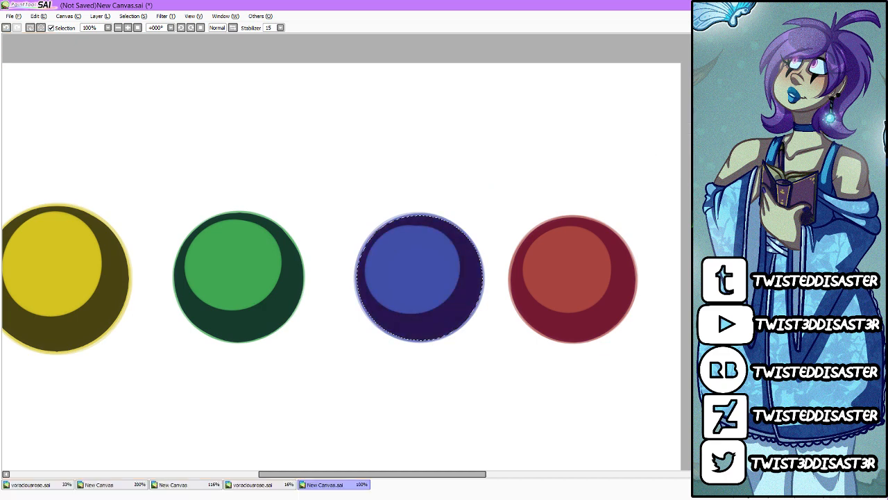
key(ctrl+d)
Step: Select the green circle's shadow and shift it to a slightly brighter, purer dark green with Hue and Saturation
drag(385, 474, 343, 474)
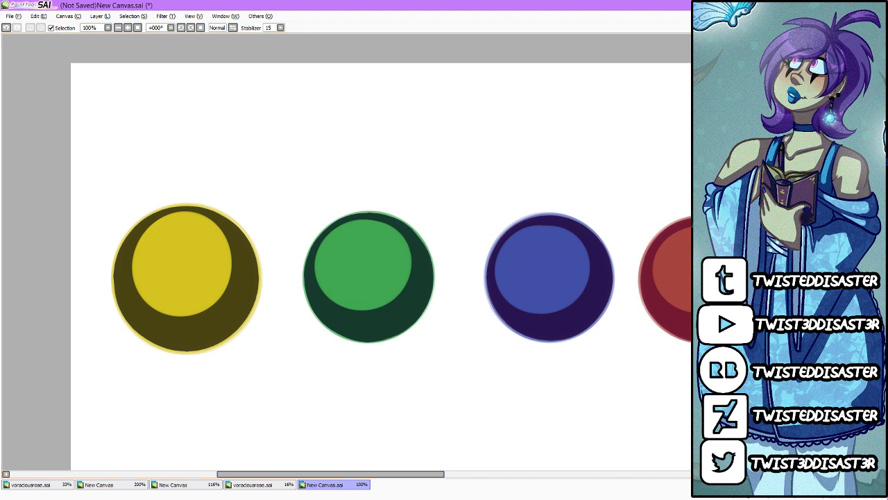
click(394, 289)
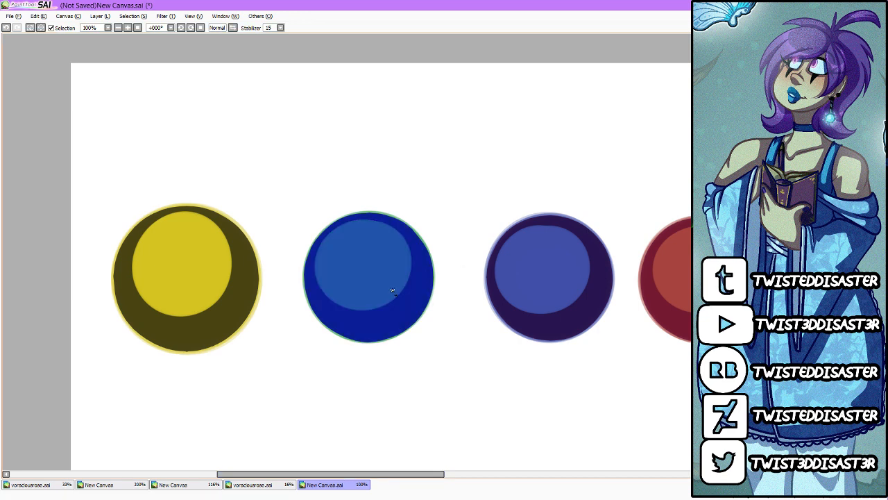
click(165, 16)
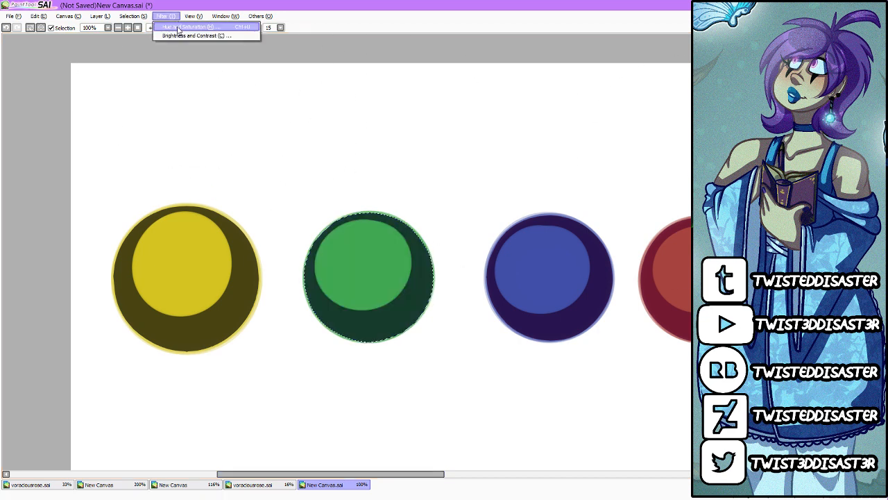
click(187, 31)
mouse_move(617, 111)
mouse_down()
mouse_move(682, 109)
mouse_move(531, 113)
mouse_move(602, 110)
mouse_up()
click(633, 159)
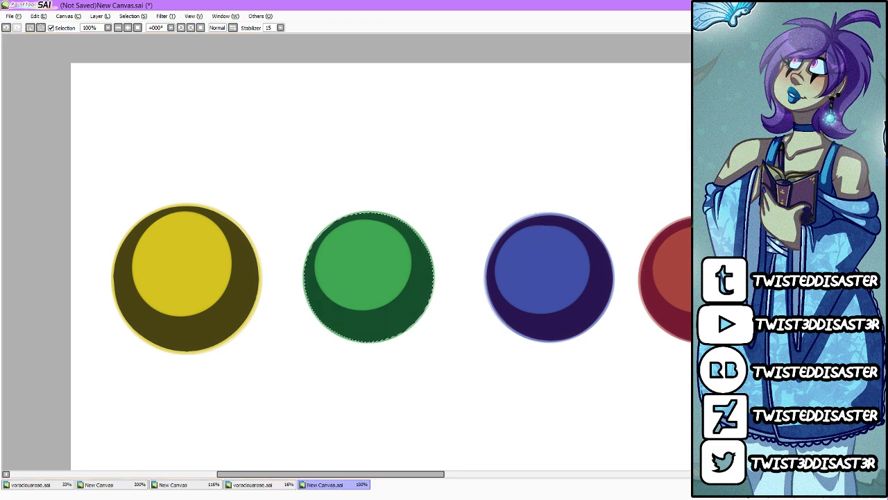
key(ctrl+d)
Step: Select the yellow circle's shadow and turn it a brighter orange-brown by raising hue, saturation and luminescence
scroll(401, 469, down, 1)
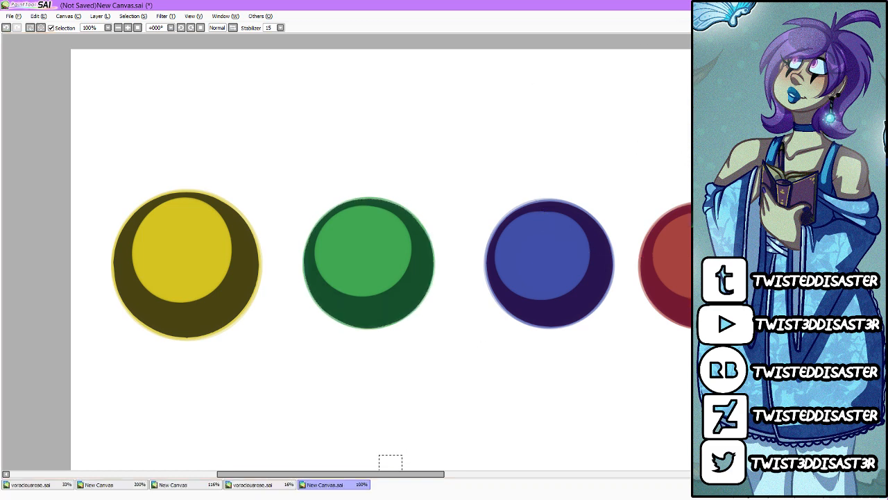
key(w)
click(234, 284)
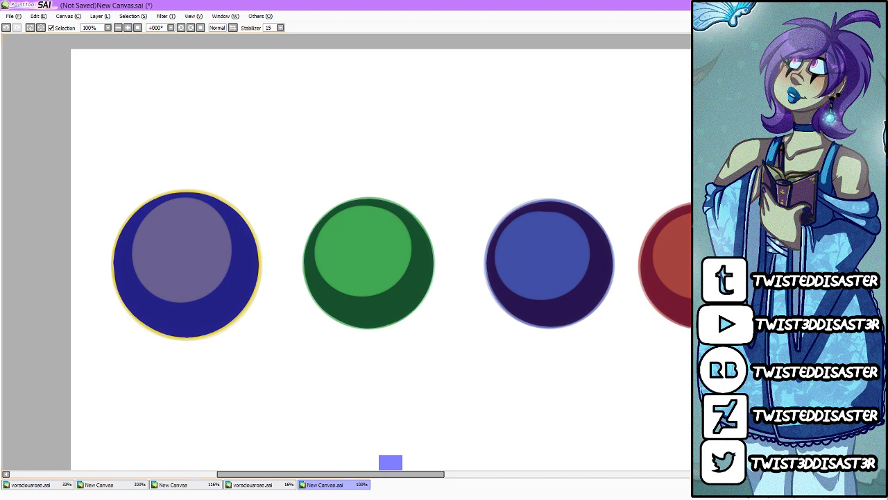
key(b)
click(165, 16)
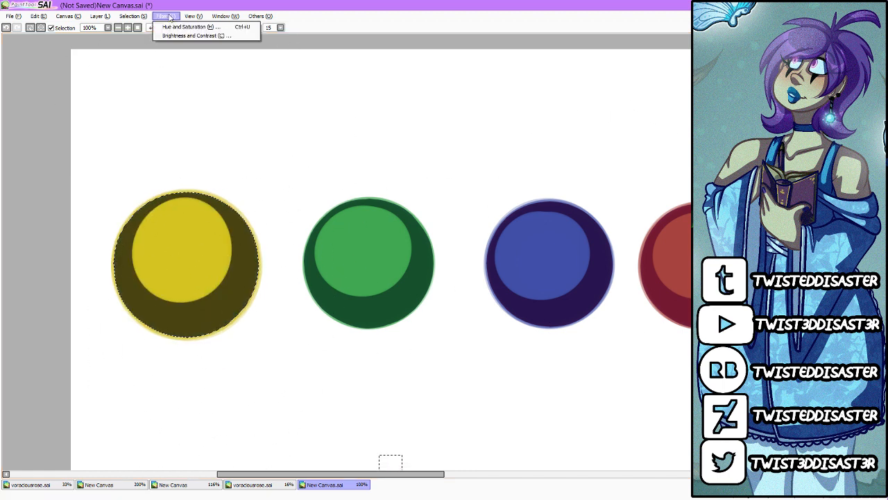
click(176, 29)
drag(616, 111, 650, 108)
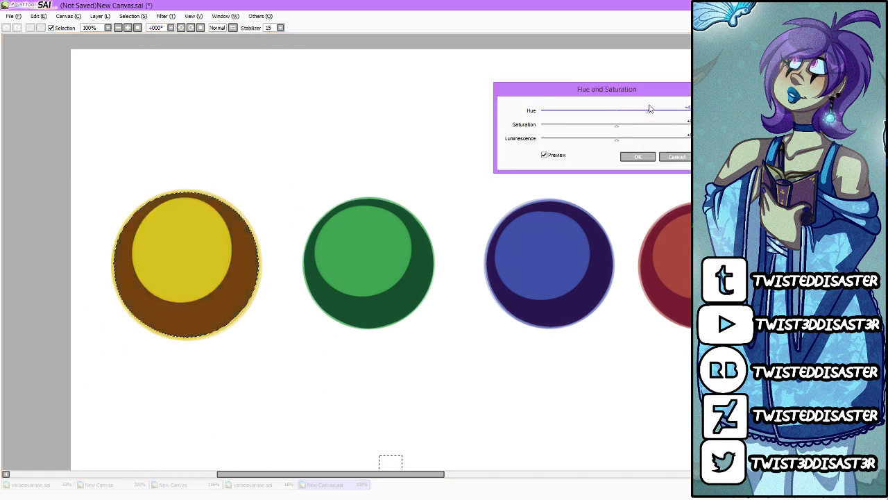
click(638, 126)
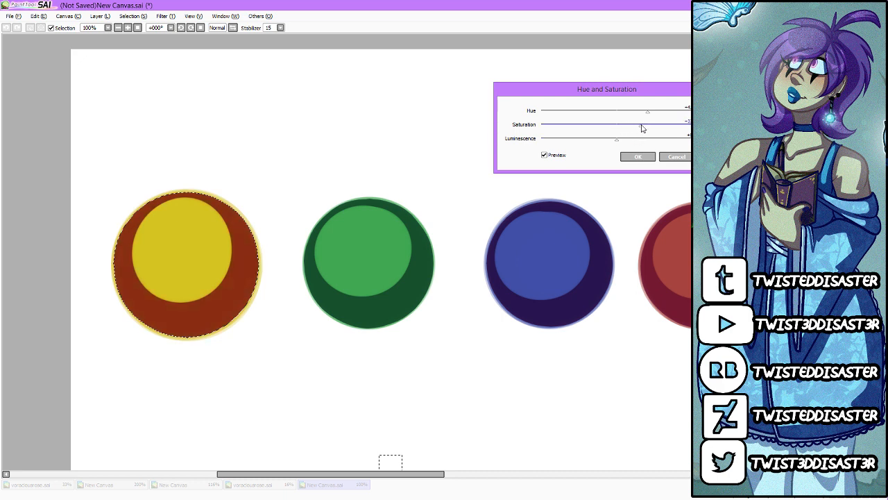
drag(620, 143, 639, 141)
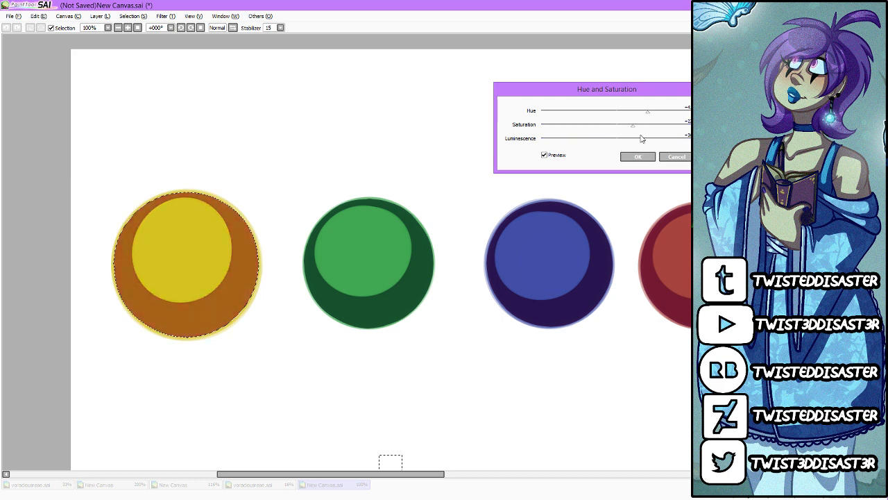
click(644, 159)
click(649, 158)
Step: Paint a larger pale highlight near the red circle's upper edge and a smaller one near the centre of its lit area
drag(417, 474, 447, 479)
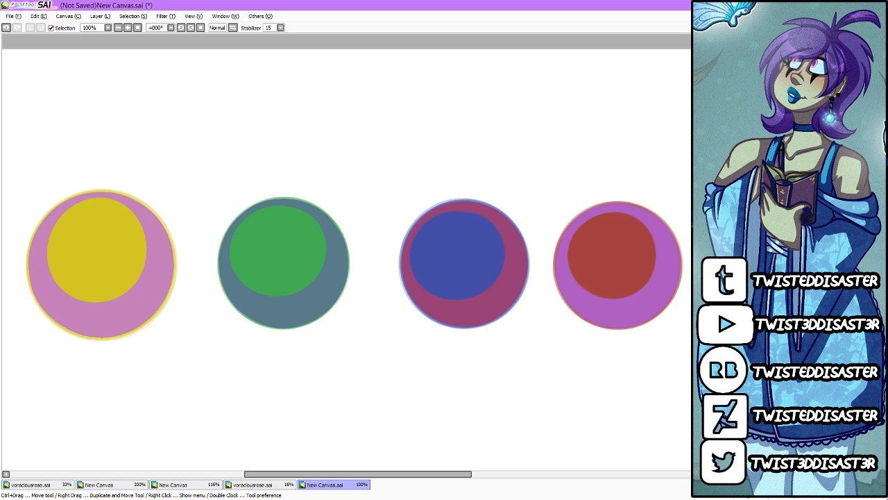
key(XF86AudioLowerVolume)
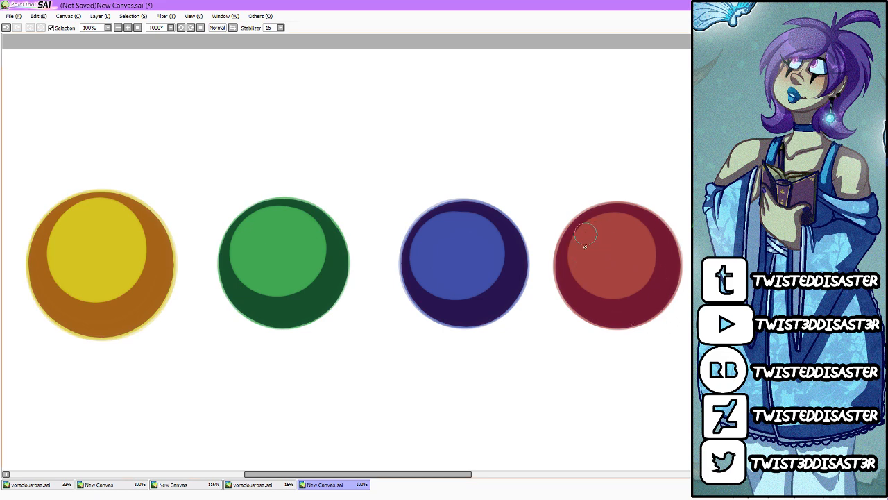
drag(581, 245, 591, 236)
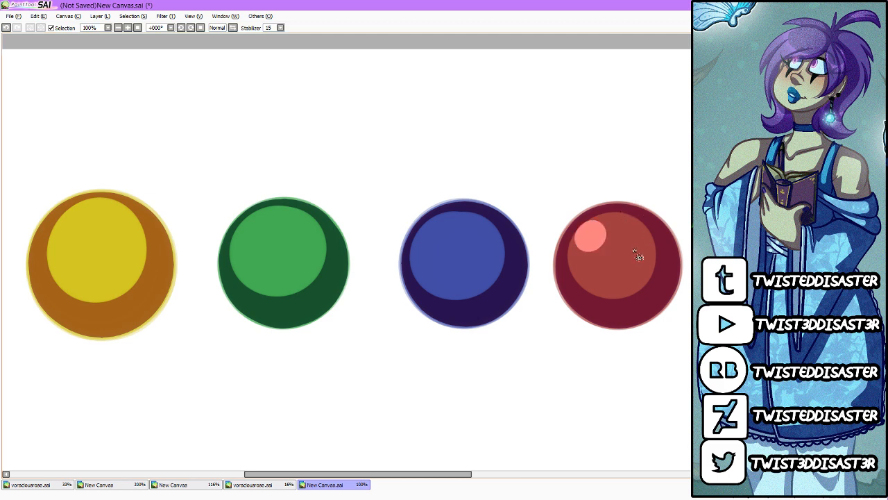
drag(636, 251, 633, 245)
click(609, 255)
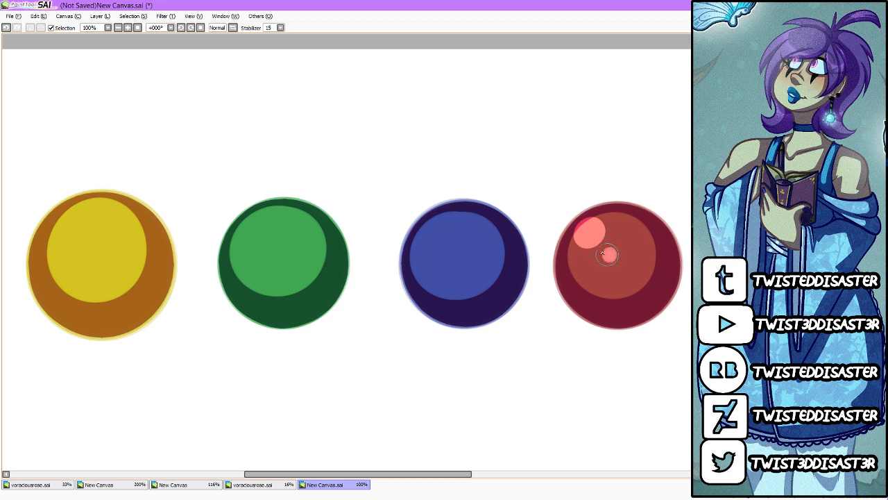
Step: Add a larger and a smaller pale highlight to each of the blue, green and yellow circles
click(432, 231)
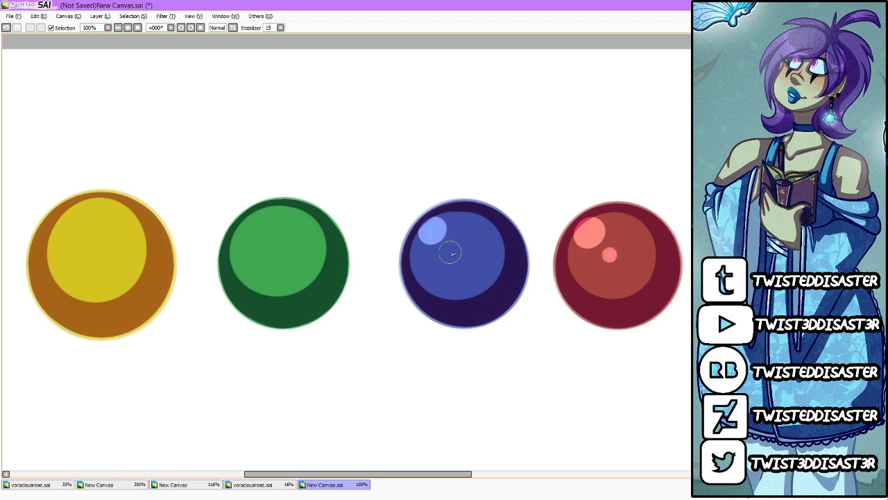
click(452, 252)
click(259, 217)
click(273, 247)
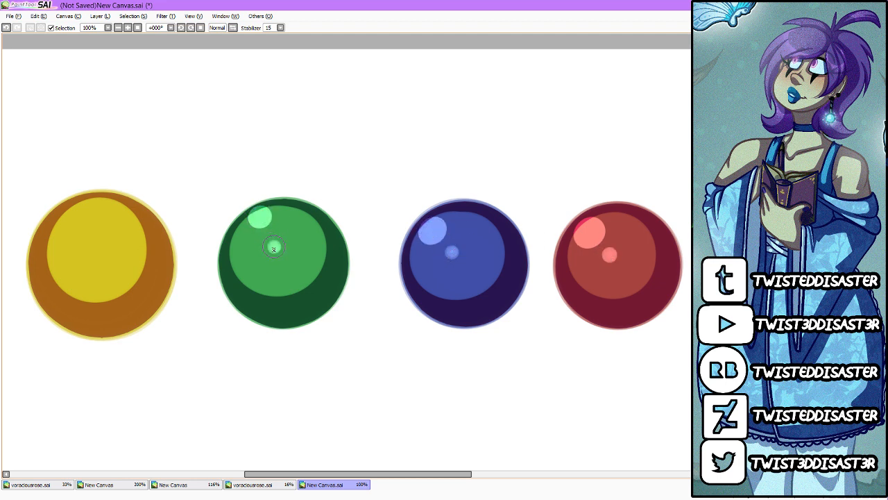
click(82, 206)
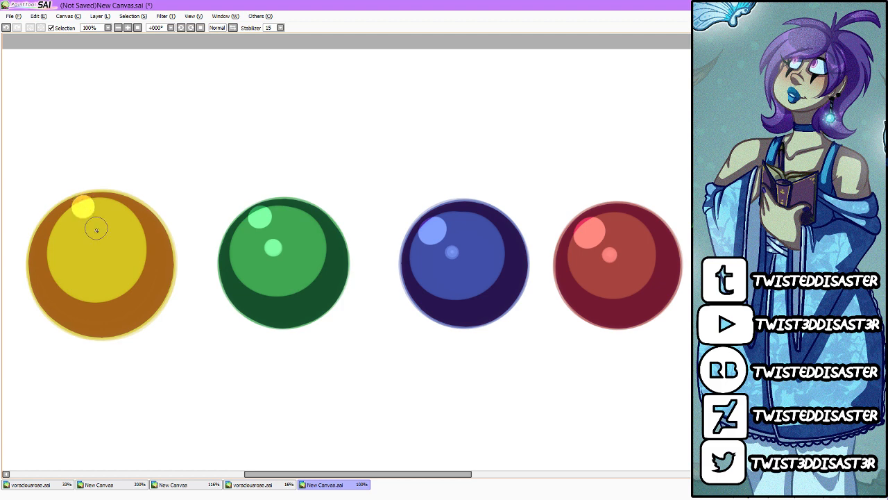
click(96, 233)
Step: Rename the layers of the three circle sets "grey", "shame" and the artist's nickname
scroll(94, 231, down, 3)
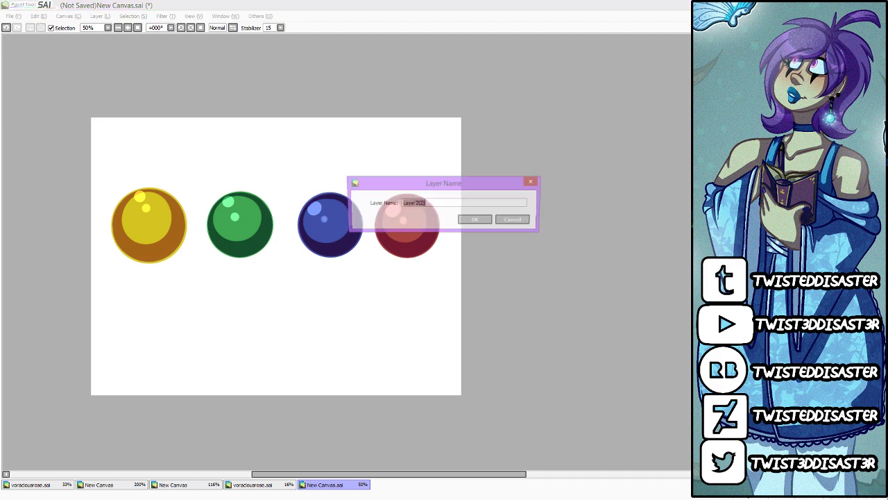
text(green)
key(Return)
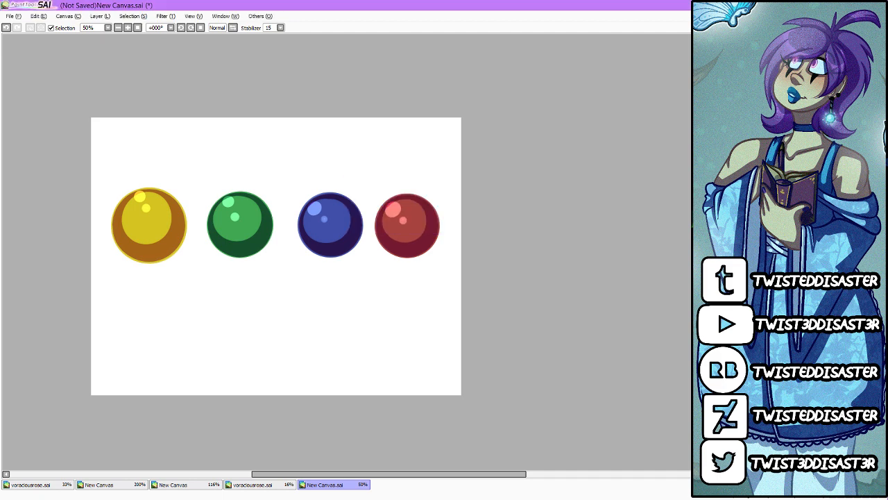
text(yellow)
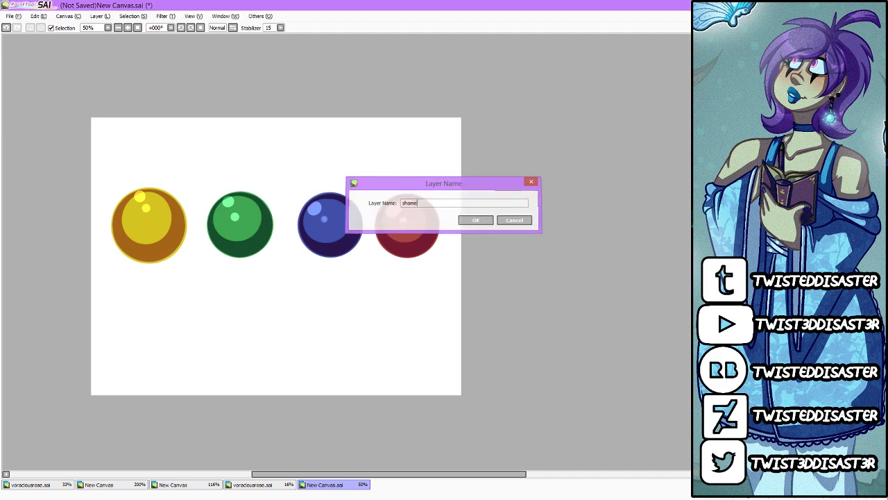
key(Return)
text(white)
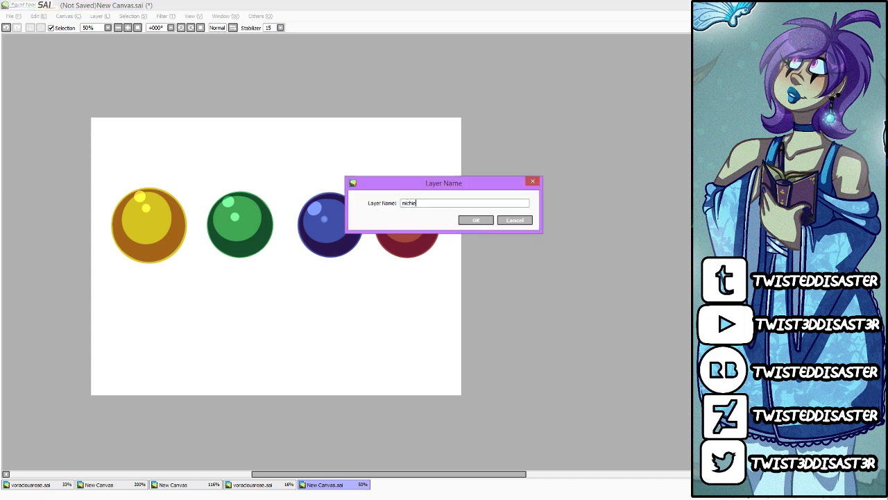
key(Return)
Step: Move the hue-shifted circle row up until it sits just inside the canvas's upper edge
key(ctrl+Up)
key(ctrl+Up)
key(ctrl+Up)
key(ctrl+Up)
key(ctrl+Up)
key(ctrl+Up)
key(ctrl+Up)
key(ctrl+Up)
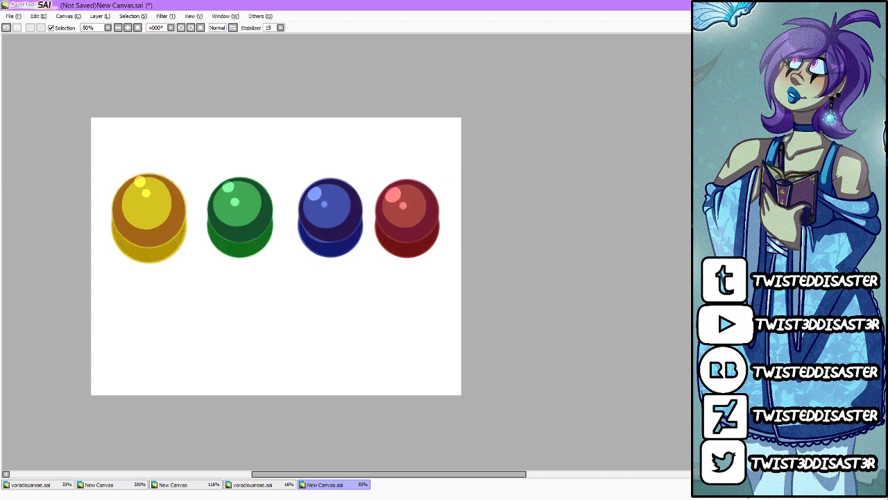
key(ctrl+Up)
key(ctrl+Up)
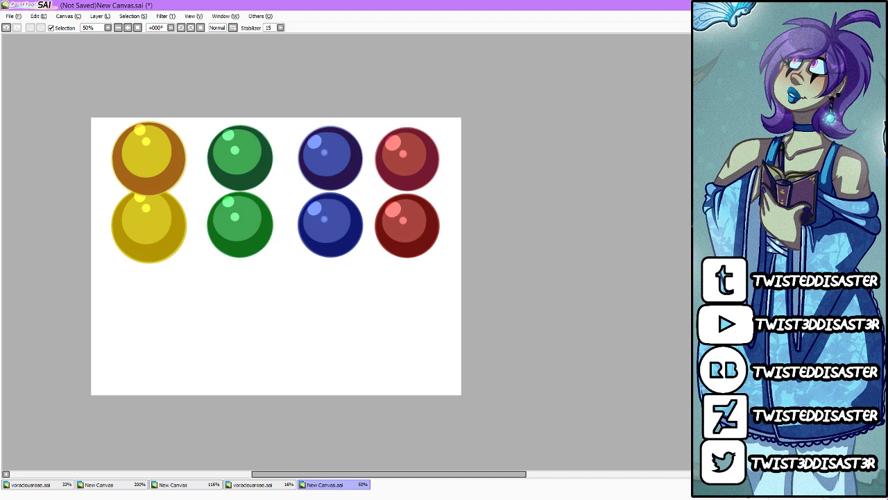
Step: Move the circle row with greyish shadows down until it sits clear below the saturated-shadow row
key(ctrl+Down)
key(ctrl+Down)
key(ctrl+Down)
key(ctrl+Down)
key(ctrl+Down)
key(ctrl+Down)
key(ctrl+Down)
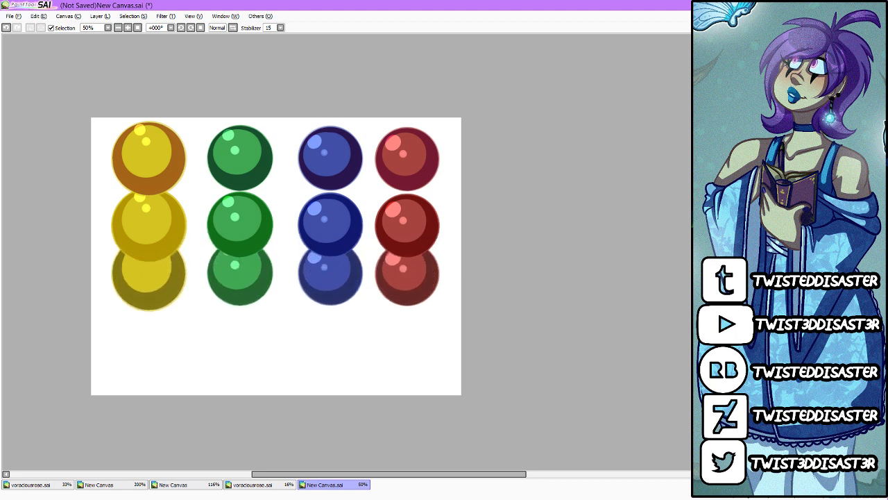
key(ctrl+Down)
key(ctrl+Down)
key(ctrl+Down)
key(ctrl+Down)
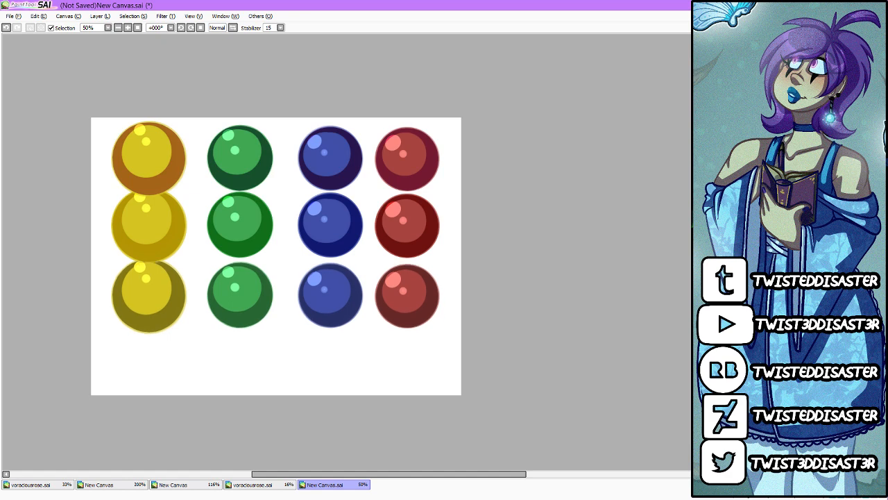
key(ctrl+Down)
key(ctrl+Down)
key(ctrl+Down)
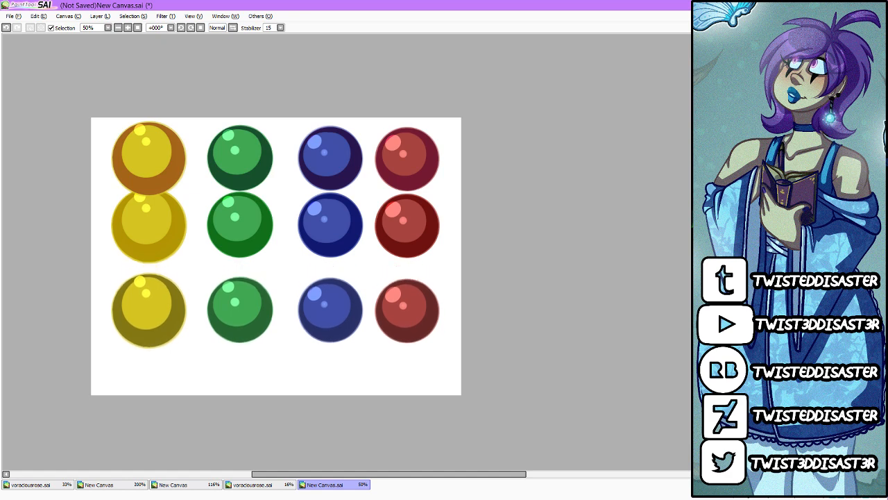
Step: Shift the saturated-shadow circle row down so it sits midway between the other two rows
key(ctrl+Down)
key(ctrl+Down)
key(ctrl+Down)
key(ctrl+Up)
key(ctrl+Up)
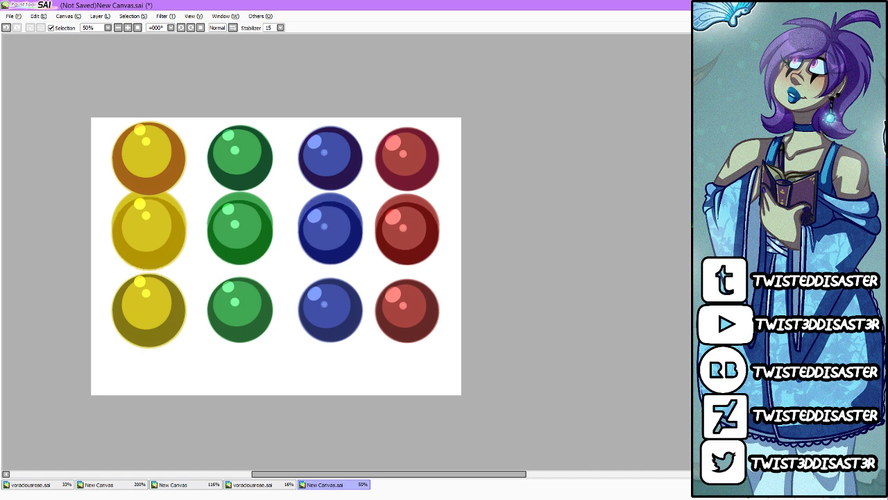
key(ctrl+Up)
key(ctrl+Up)
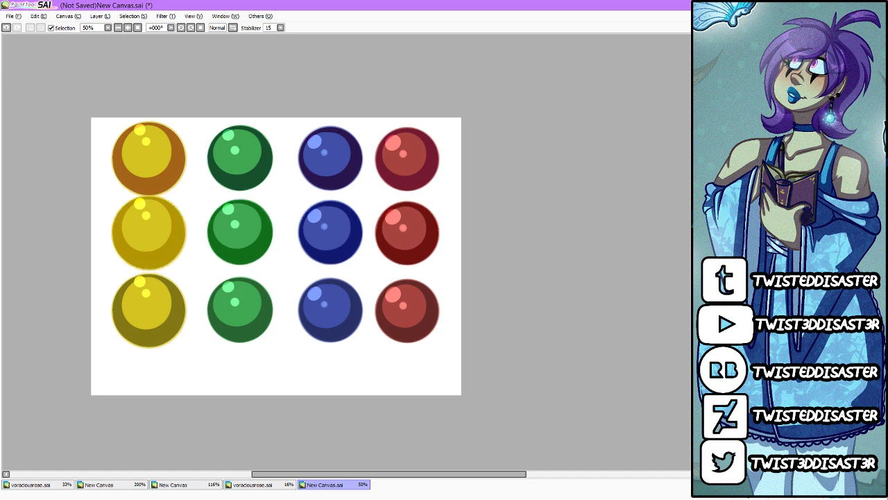
key(ctrl+Down)
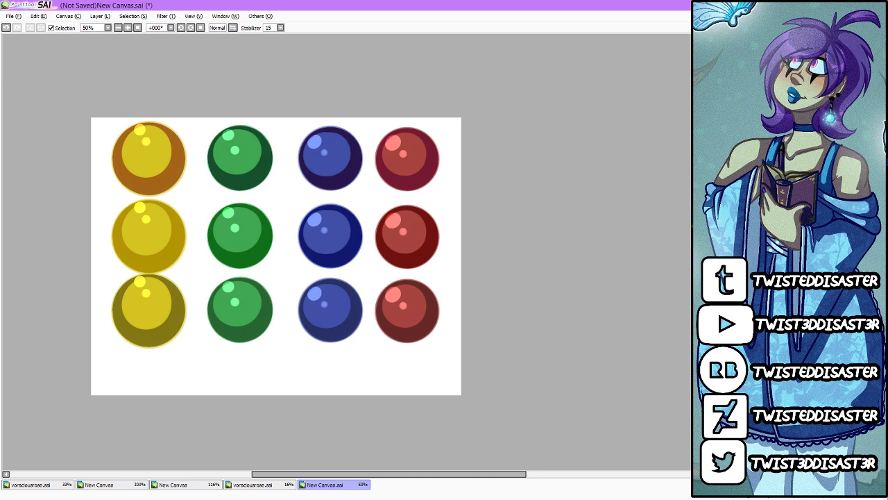
Step: Nudge the greyish-shadow circle row slightly down to even out the spacing, keeping its layer name
double_click(791, 278)
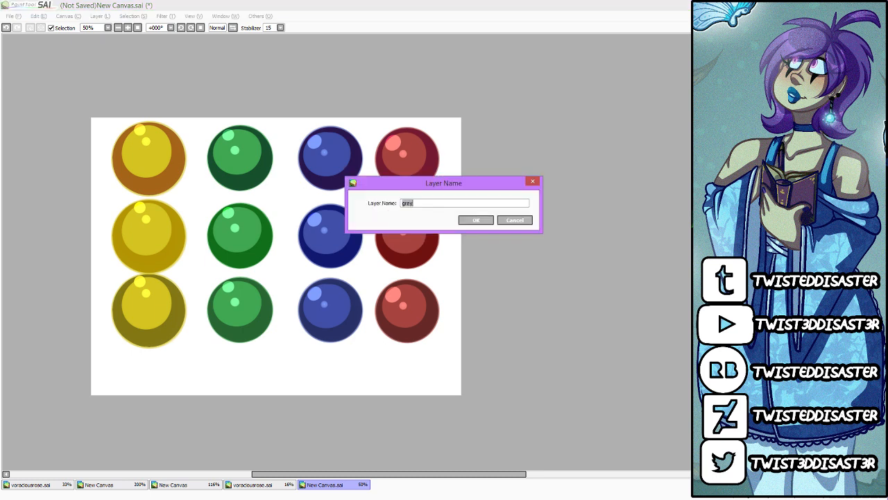
click(515, 220)
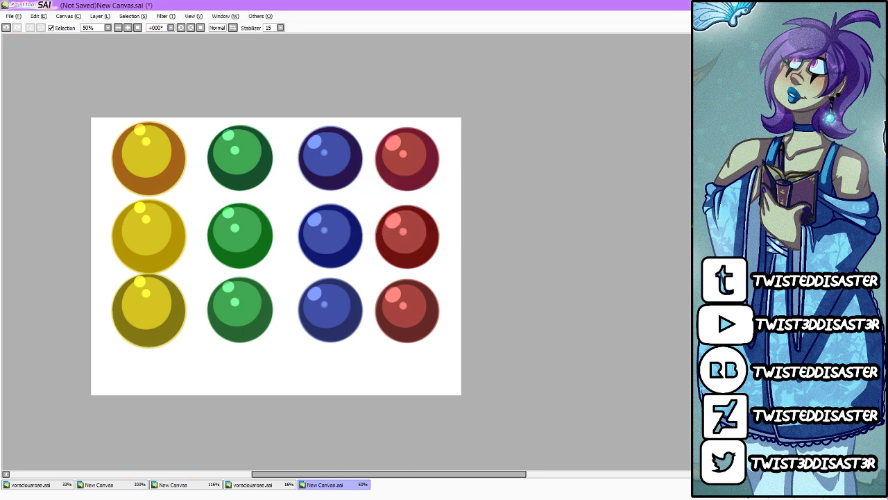
key(ctrl+Down)
key(ctrl+Down)
key(ctrl+Up)
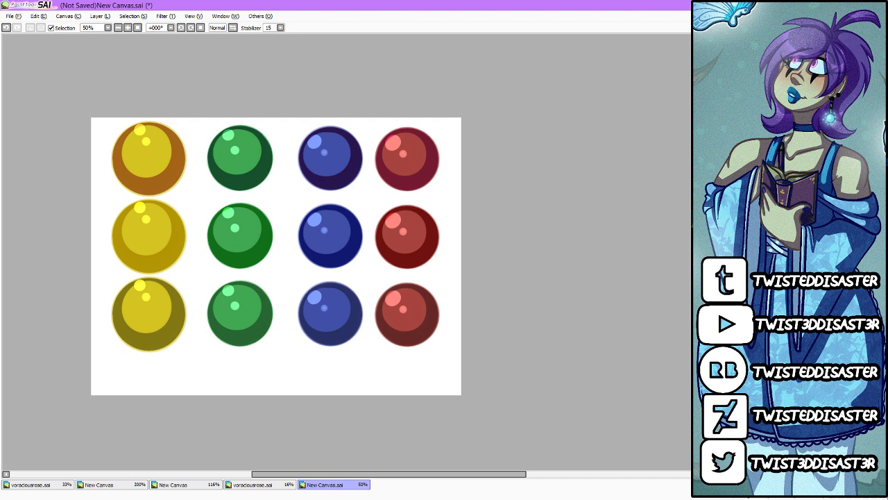
Step: Scribble a muted green area with dark teal shading over the circles as a colour demonstration, and undo it
scroll(167, 198, up, 1)
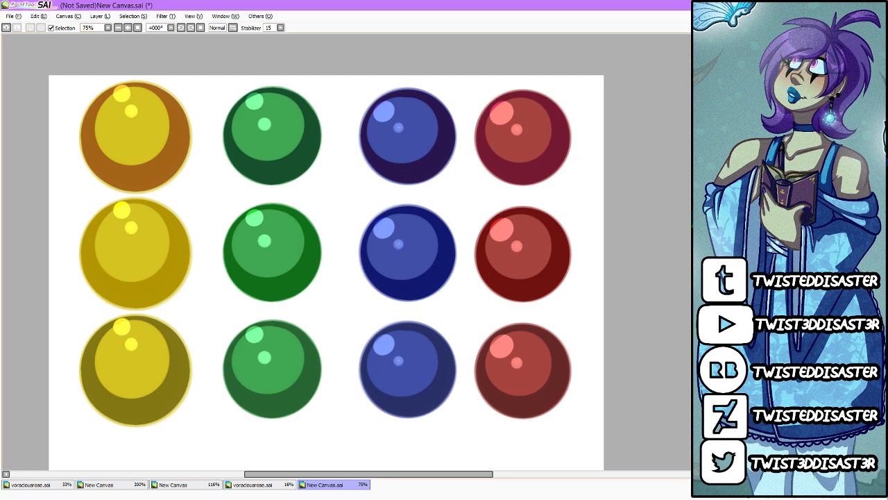
scroll(327, 258, up, 1)
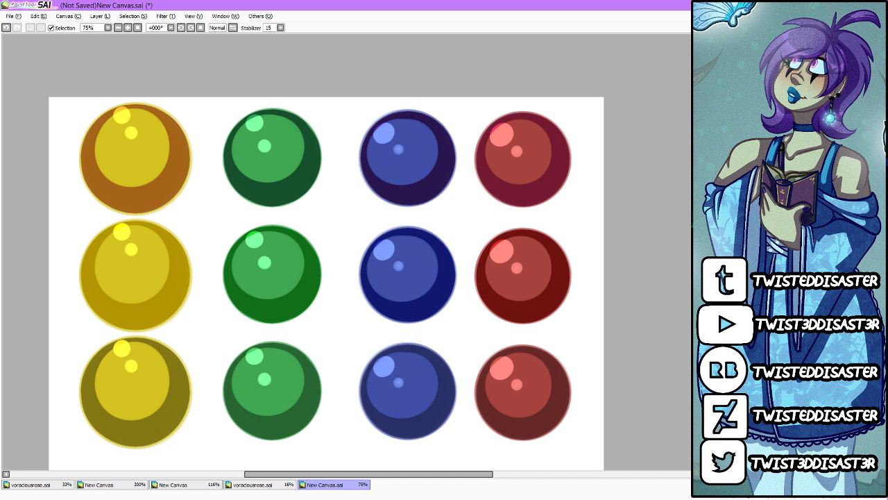
mouse_move(236, 202)
mouse_down()
mouse_move(159, 278)
mouse_move(425, 349)
mouse_move(520, 392)
mouse_up()
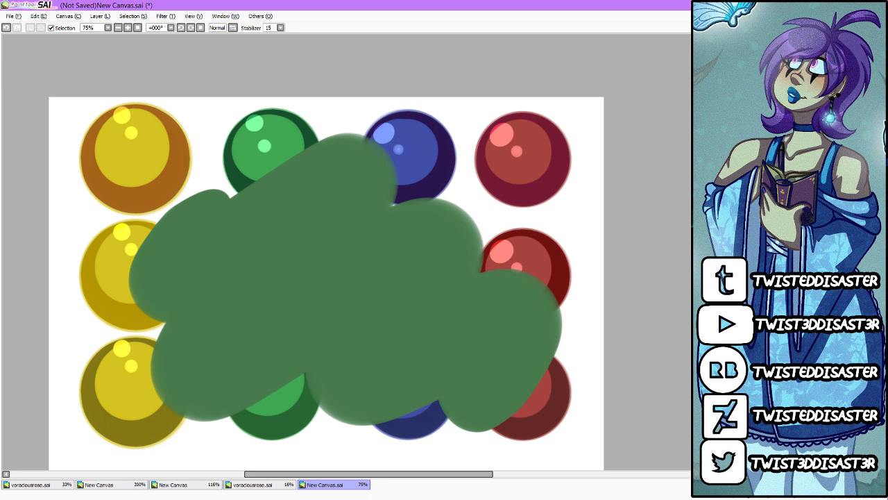
mouse_move(316, 201)
mouse_down()
mouse_move(385, 248)
mouse_move(492, 366)
mouse_up()
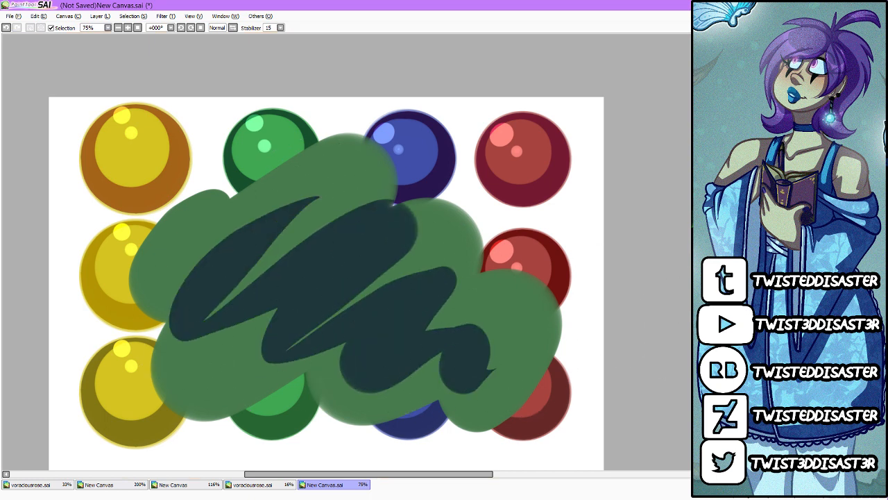
key(ctrl+z)
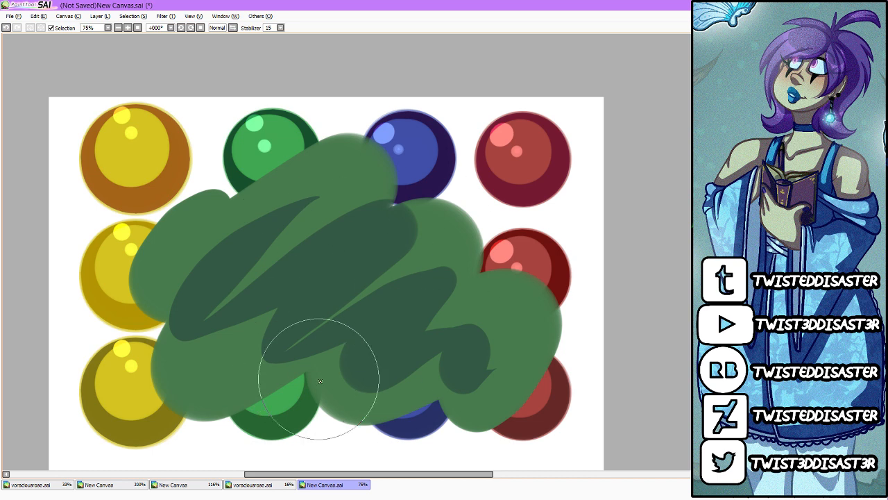
key(ctrl+z)
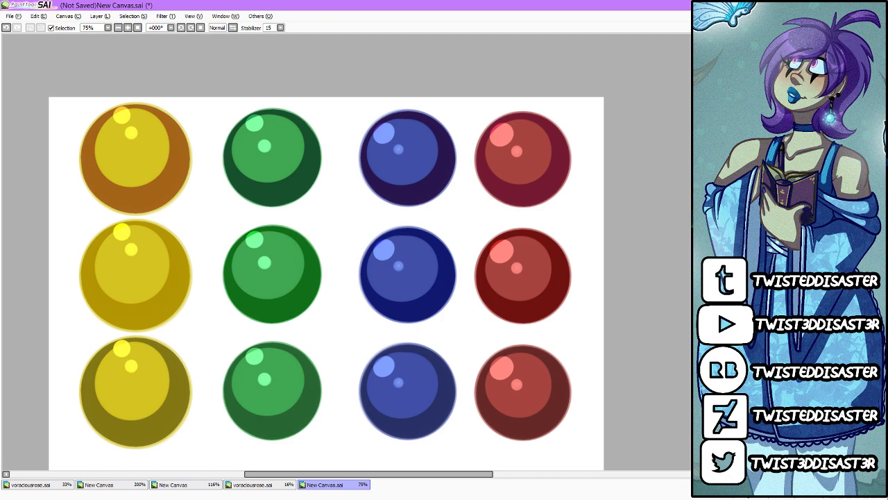
Step: Close the New Canvas.sai circle demonstration without saving it
scroll(386, 154, down, 3)
scroll(386, 215, up, 3)
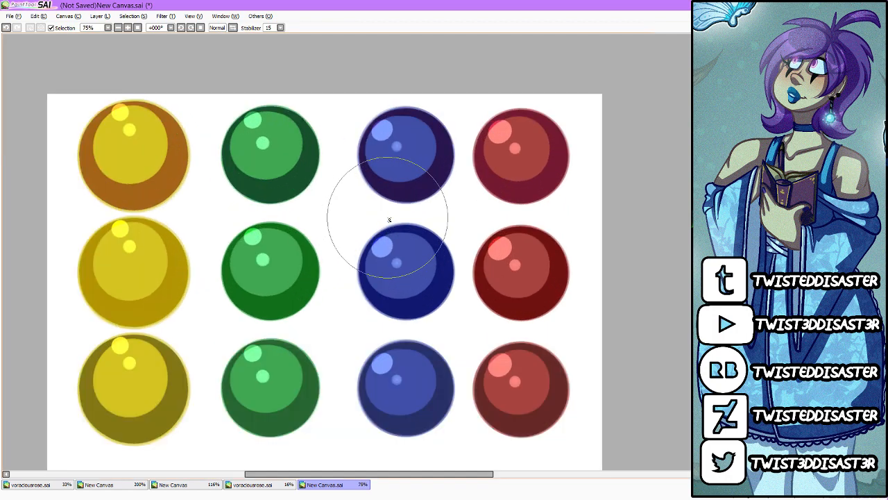
scroll(388, 253, down, 1)
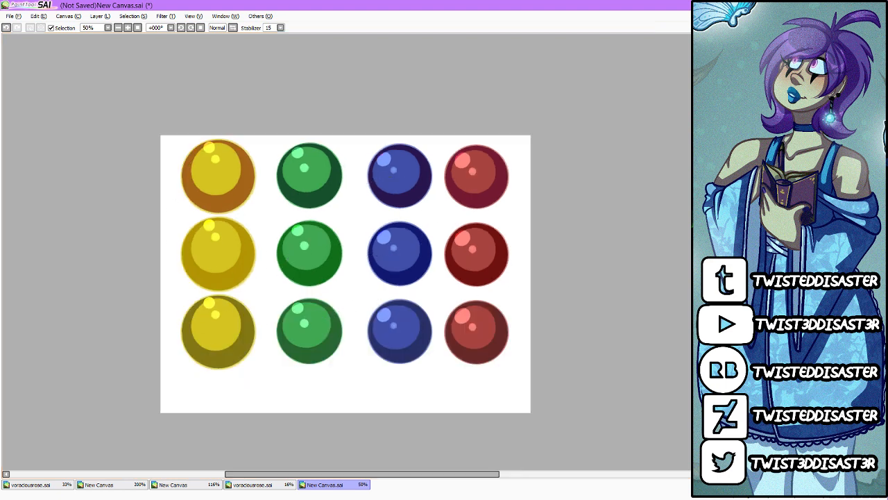
key(ctrl+w)
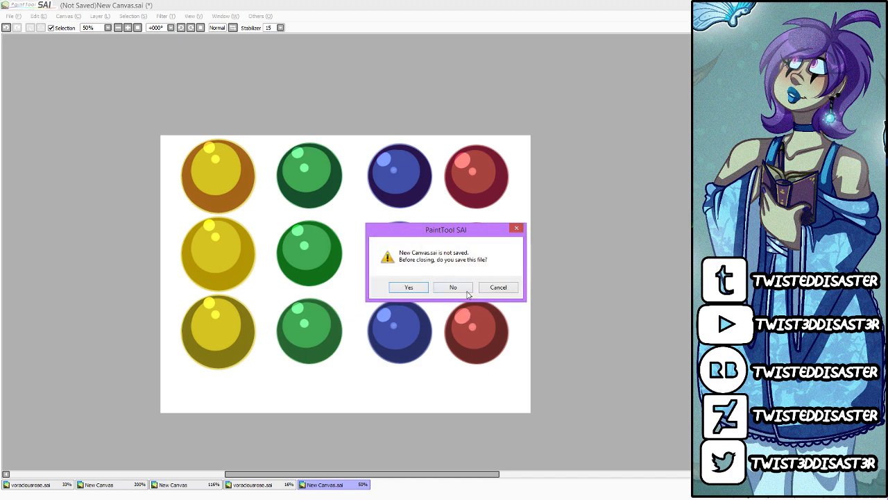
click(466, 292)
Step: Rename the Set2 layer in voraciousrose.sai as Sketch
scroll(440, 217, up, 3)
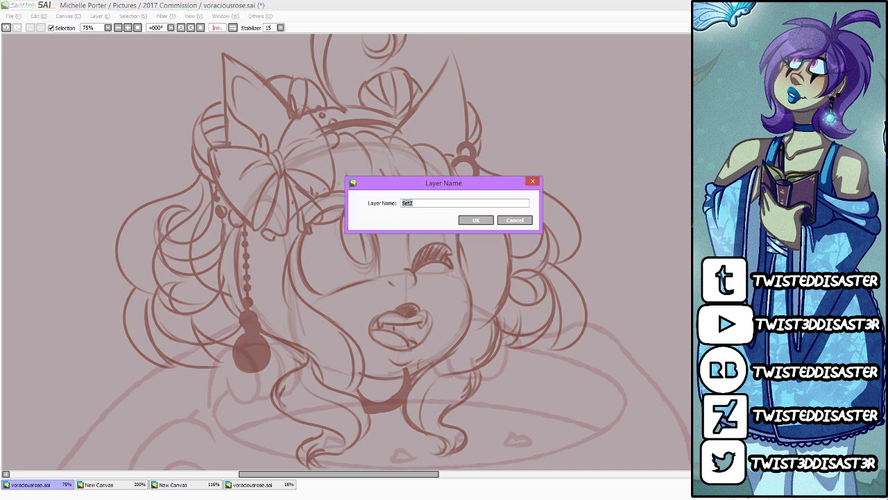
text(Sketch)
key(Return)
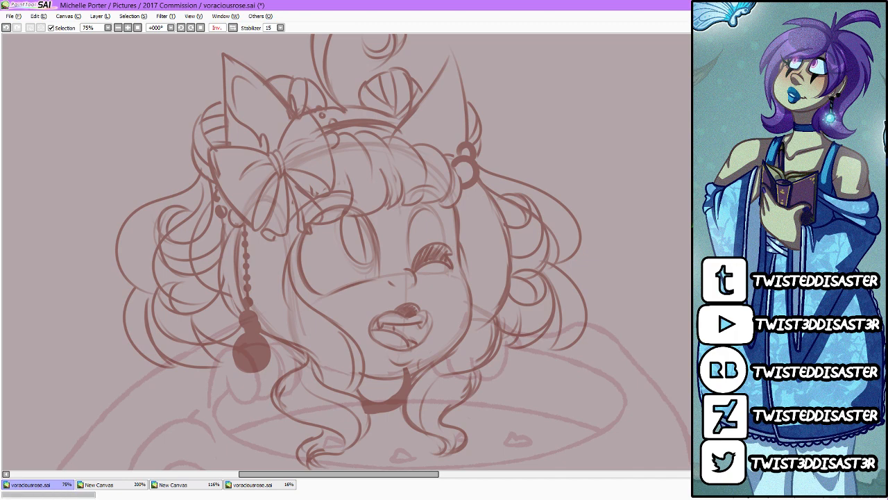
Step: Turn off the mirrored view of the voraciousrose.sai sketch and activate the second, zoomed-out view of the drawing
drag(294, 472, 261, 474)
click(233, 28)
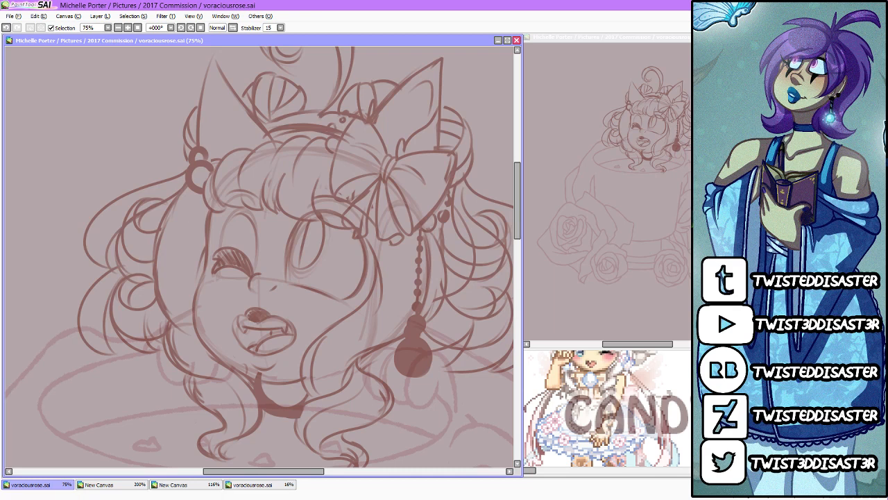
click(673, 475)
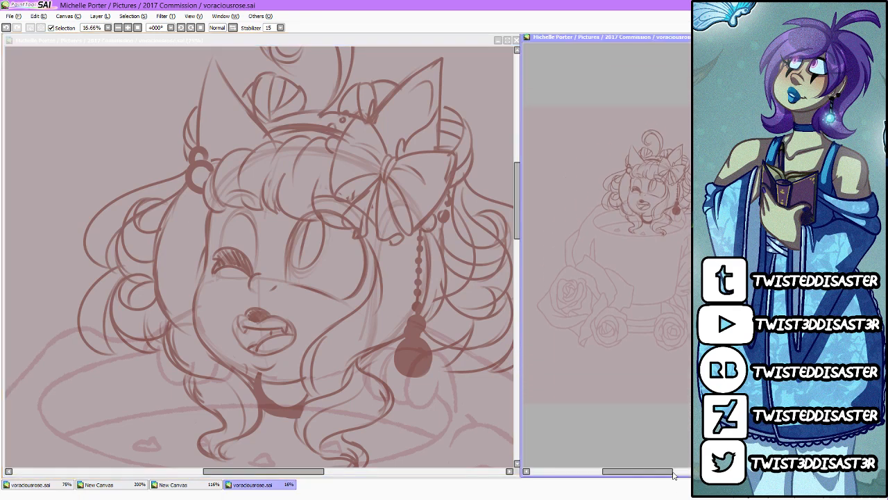
Step: Draw the bow's central knot in dark brown over the faded rough sketch of the character's head
click(444, 432)
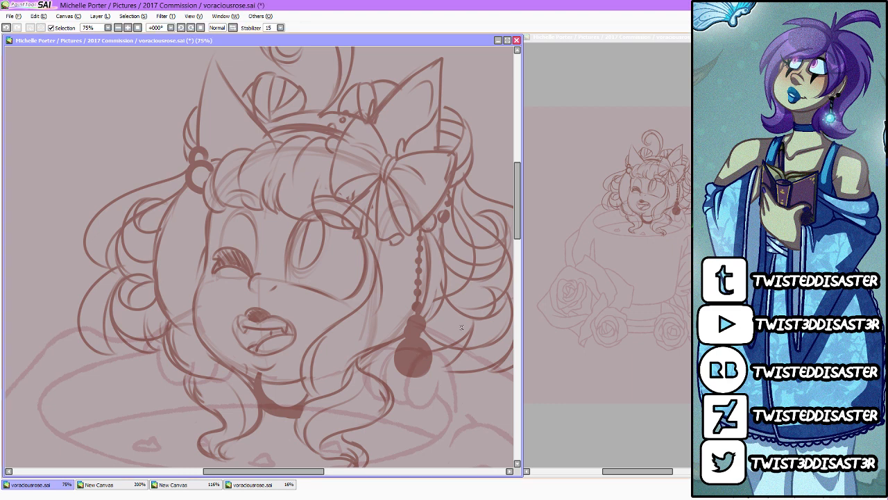
mouse_move(455, 266)
mouse_down()
mouse_move(427, 375)
mouse_move(447, 330)
mouse_up()
key(ctrl+z)
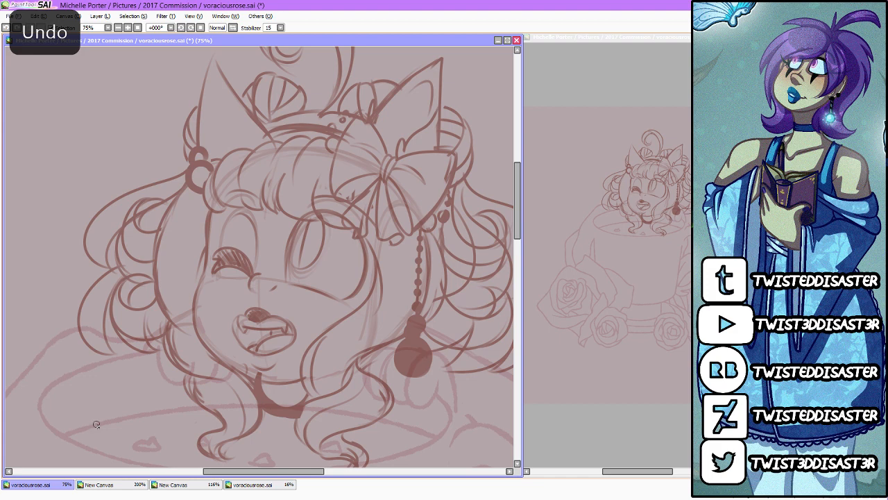
scroll(254, 129, up, 1)
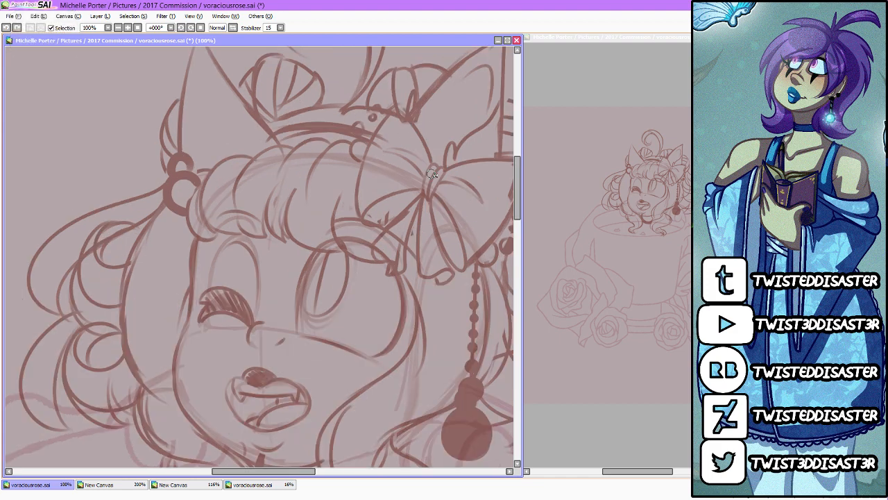
mouse_move(435, 166)
mouse_down()
mouse_move(422, 191)
mouse_move(430, 201)
mouse_move(427, 179)
mouse_move(445, 170)
mouse_move(432, 199)
mouse_up()
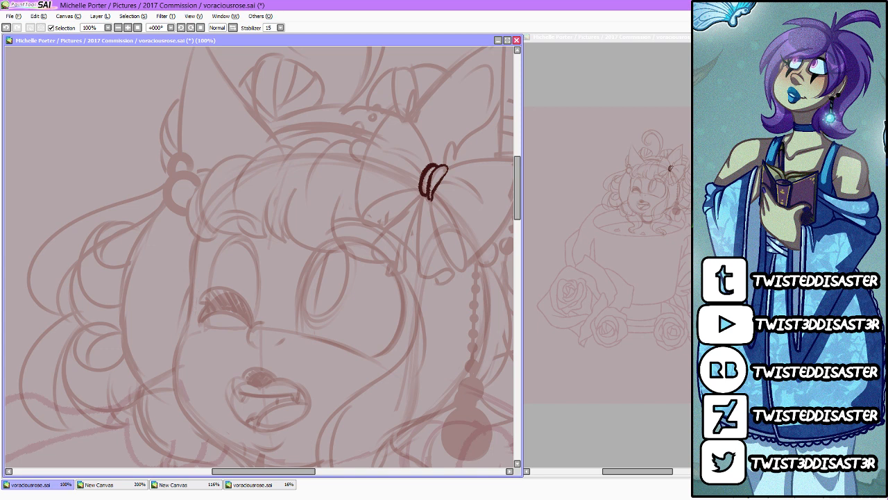
Step: Draw the bow's right half in dark brown: the narrow lower fold, the inner crease and the large loop outline
drag(309, 471, 318, 484)
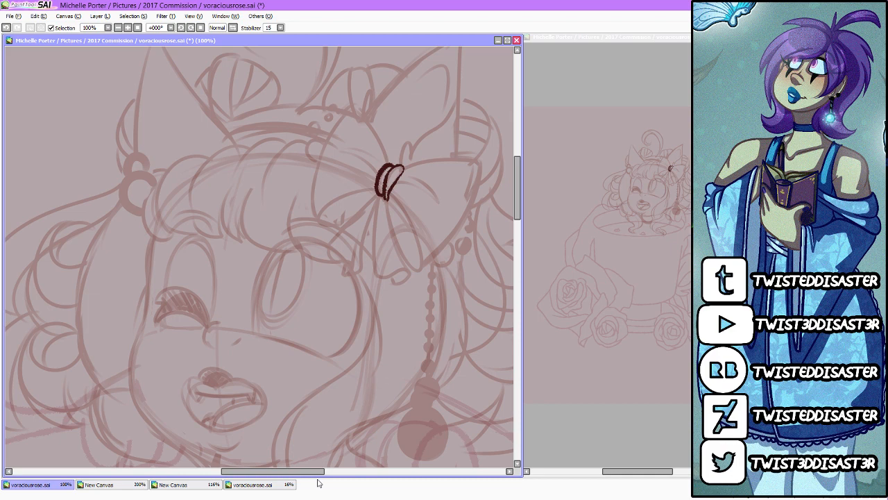
scroll(424, 224, up, 2)
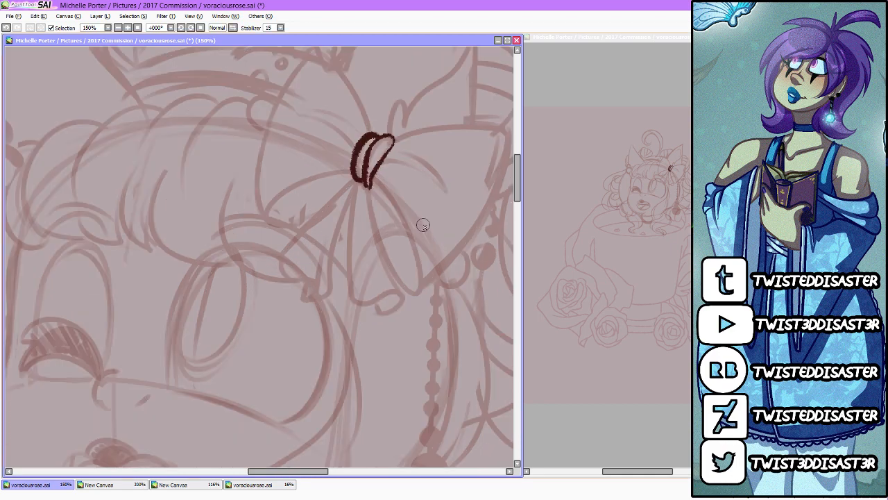
click(791, 264)
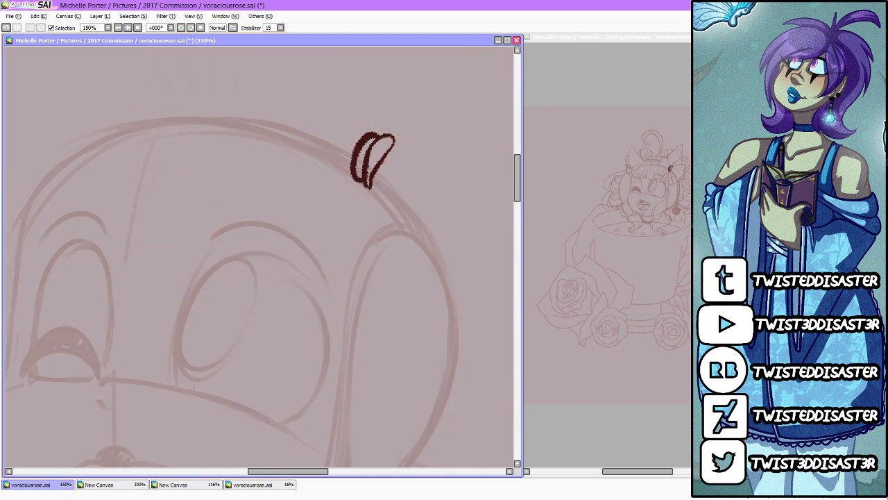
click(791, 263)
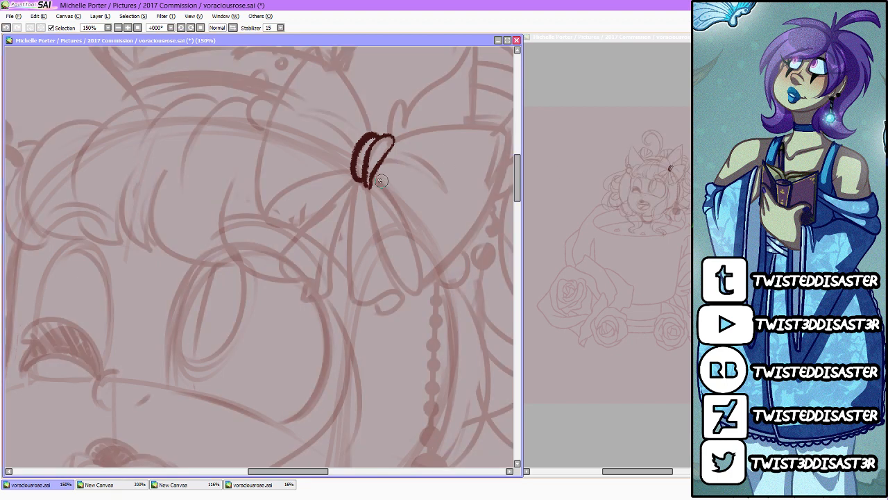
mouse_move(371, 177)
mouse_down()
mouse_move(413, 236)
mouse_move(421, 288)
mouse_up()
mouse_move(372, 178)
mouse_down()
mouse_move(381, 251)
mouse_move(419, 281)
mouse_up()
drag(391, 160, 412, 157)
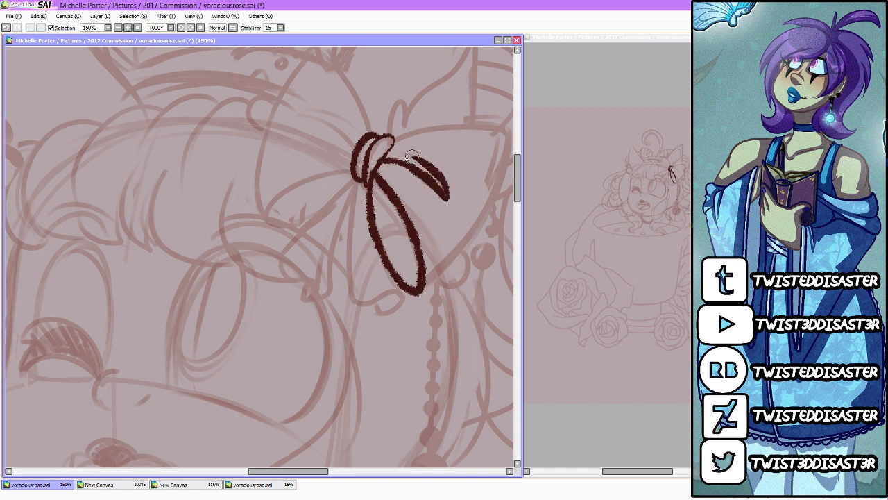
drag(314, 472, 329, 472)
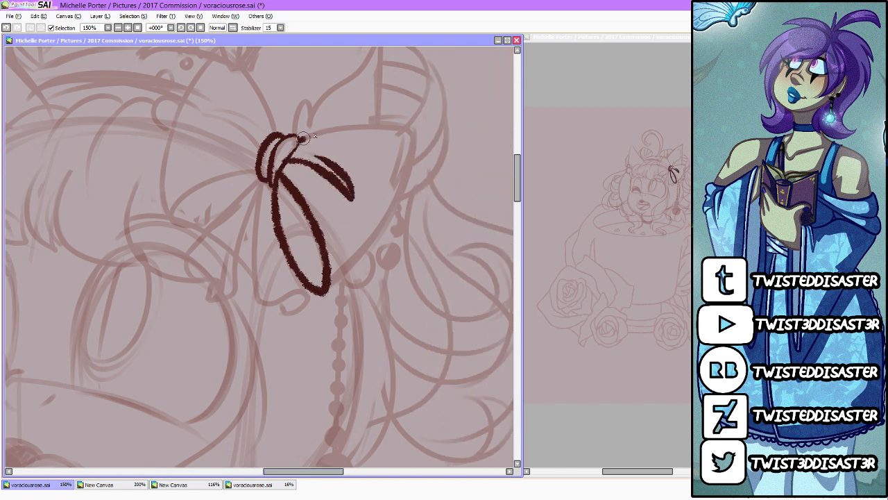
drag(298, 137, 421, 131)
mouse_move(323, 293)
mouse_down()
mouse_move(368, 246)
mouse_move(420, 133)
mouse_up()
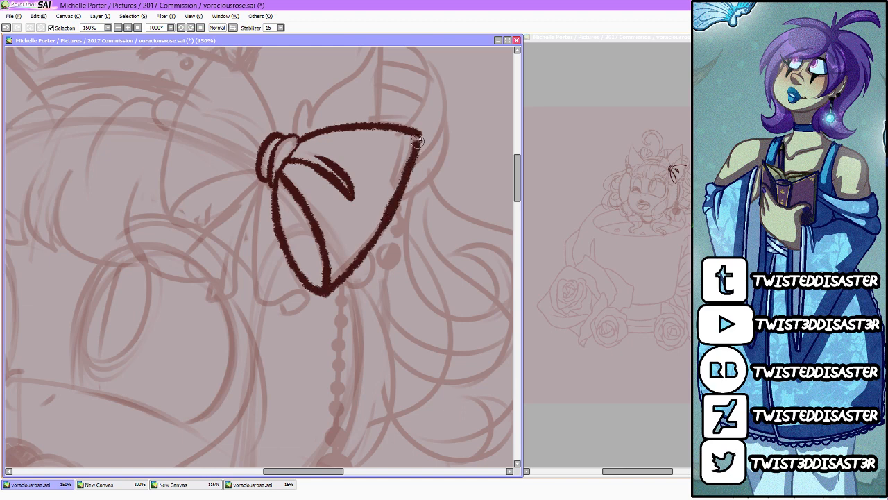
Step: Draw the bow's left loop with its crease and lower fold, plus the ruffled ribbon ends hanging below the knot
drag(517, 178, 517, 173)
mouse_move(257, 184)
mouse_down()
mouse_move(220, 159)
mouse_move(251, 158)
mouse_up()
mouse_move(259, 208)
mouse_down()
mouse_move(172, 266)
mouse_move(224, 252)
mouse_up()
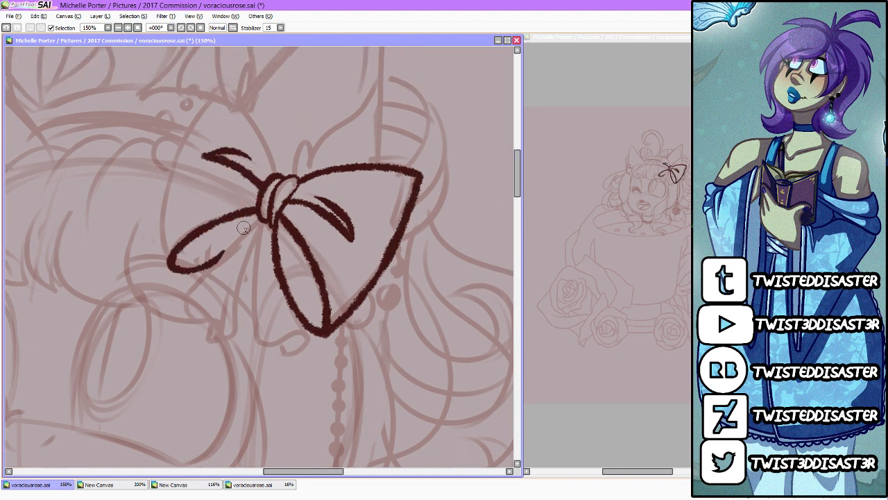
mouse_move(268, 212)
mouse_down()
mouse_move(251, 282)
mouse_move(259, 342)
mouse_move(307, 330)
mouse_move(280, 356)
mouse_move(309, 339)
mouse_move(314, 335)
mouse_move(278, 352)
mouse_move(277, 332)
mouse_move(306, 351)
mouse_up()
mouse_move(263, 228)
mouse_down()
mouse_move(240, 333)
mouse_move(224, 262)
mouse_move(196, 330)
mouse_move(246, 340)
mouse_up()
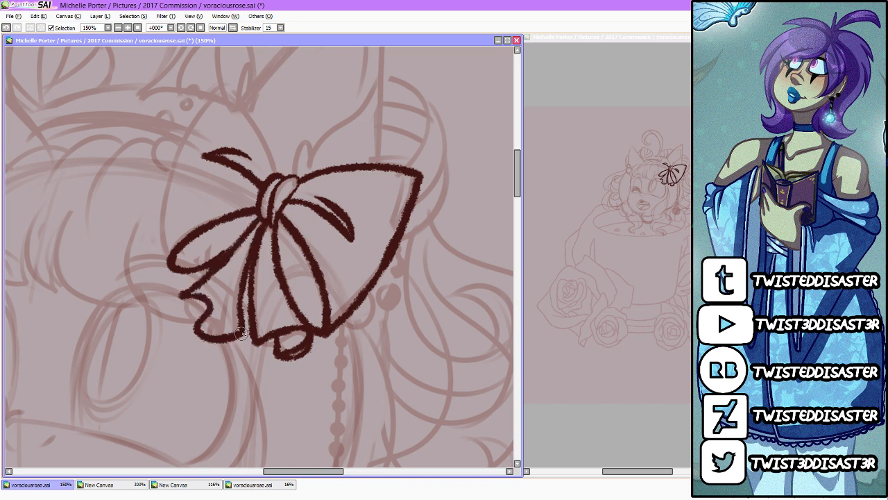
mouse_move(219, 297)
mouse_down()
mouse_move(208, 313)
mouse_move(266, 220)
mouse_up()
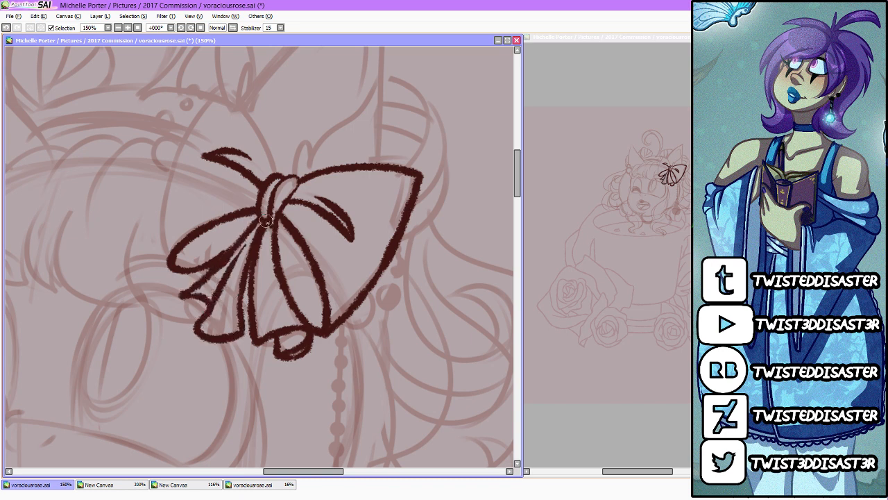
mouse_move(168, 262)
mouse_down()
mouse_move(163, 171)
mouse_move(234, 92)
mouse_move(274, 171)
mouse_up()
Step: Draw the inner edge of the long hair lock from beneath the bow down to its pointed curl beside the chin
scroll(275, 171, down, 3)
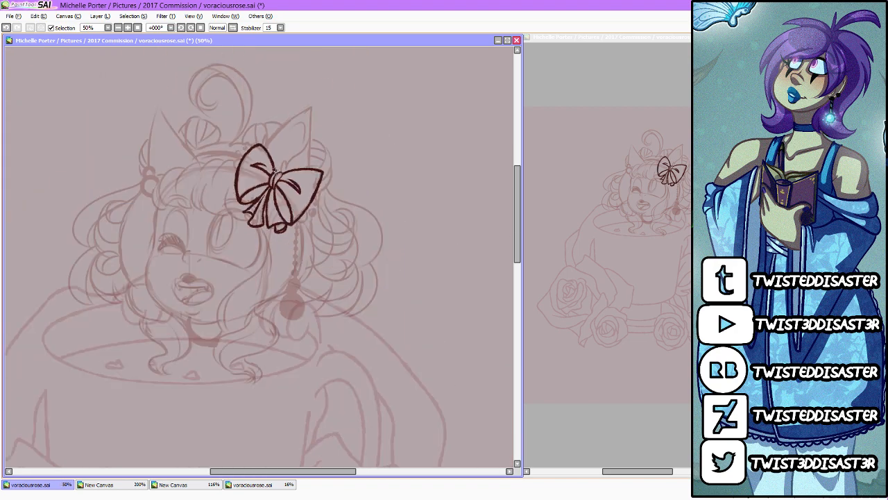
scroll(154, 130, up, 2)
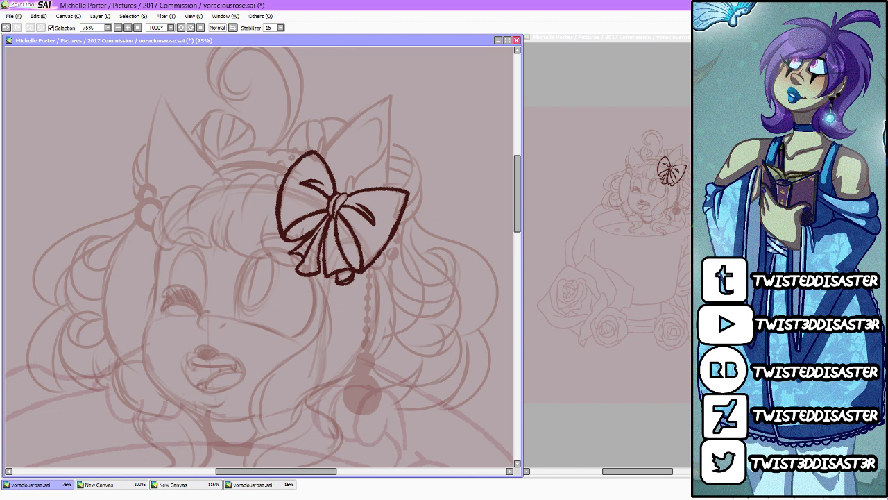
drag(517, 229, 518, 242)
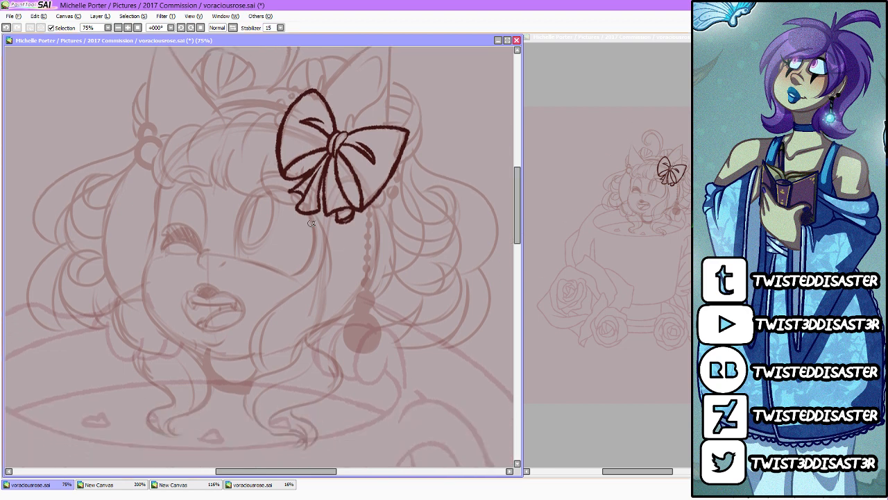
mouse_move(314, 214)
mouse_down()
mouse_move(322, 228)
mouse_move(317, 289)
mouse_up()
mouse_move(327, 247)
mouse_down()
mouse_move(290, 286)
mouse_move(257, 365)
mouse_up()
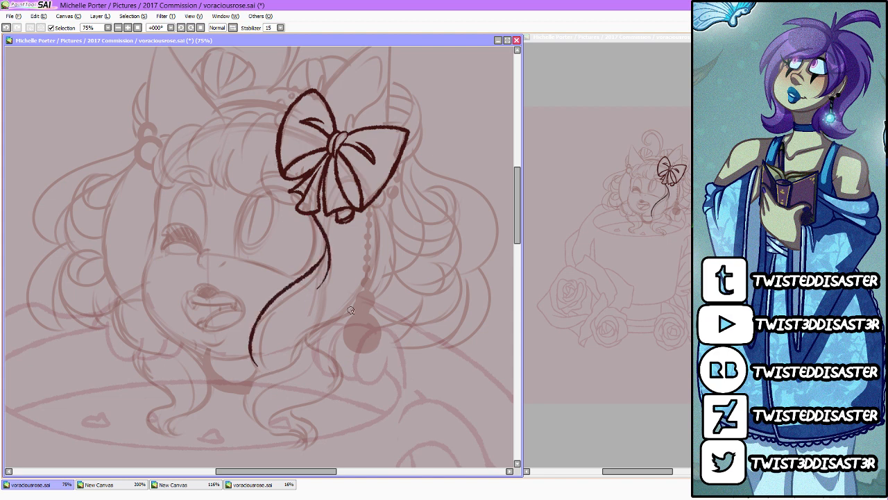
key(ctrl+z)
mouse_move(329, 248)
mouse_down()
mouse_move(245, 336)
mouse_move(261, 380)
mouse_move(276, 311)
mouse_move(324, 244)
mouse_move(325, 266)
mouse_move(261, 378)
mouse_up()
key(ctrl+z)
key(ctrl+z)
mouse_move(271, 321)
mouse_down()
mouse_move(260, 340)
mouse_move(265, 367)
mouse_up()
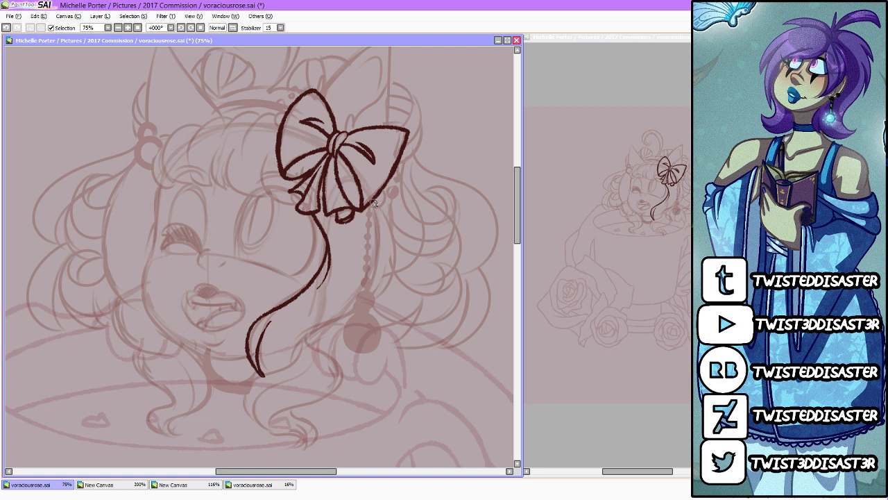
Step: Draw the outer edge of the hair lock below the bow and a short strand line inside it
mouse_move(374, 202)
mouse_down()
mouse_move(393, 271)
mouse_move(327, 323)
mouse_move(292, 360)
mouse_up()
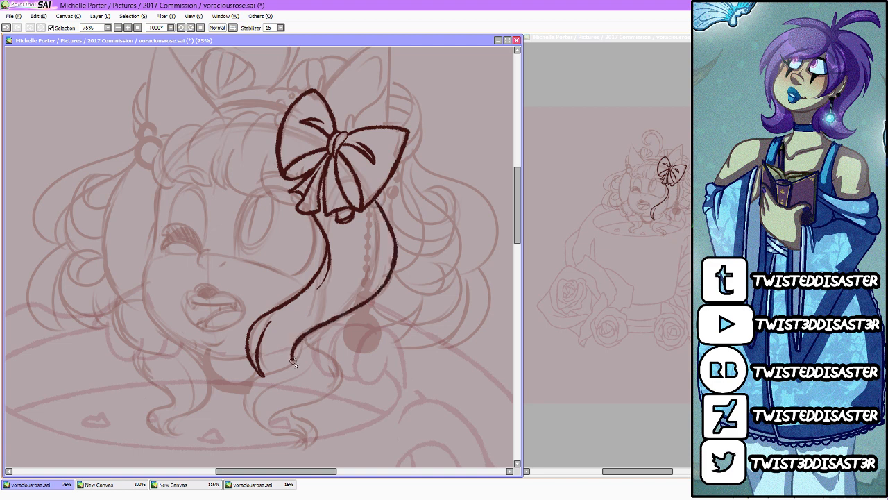
mouse_move(366, 206)
mouse_down()
mouse_move(374, 228)
mouse_move(351, 305)
mouse_up()
key(ctrl+z)
drag(361, 206, 362, 261)
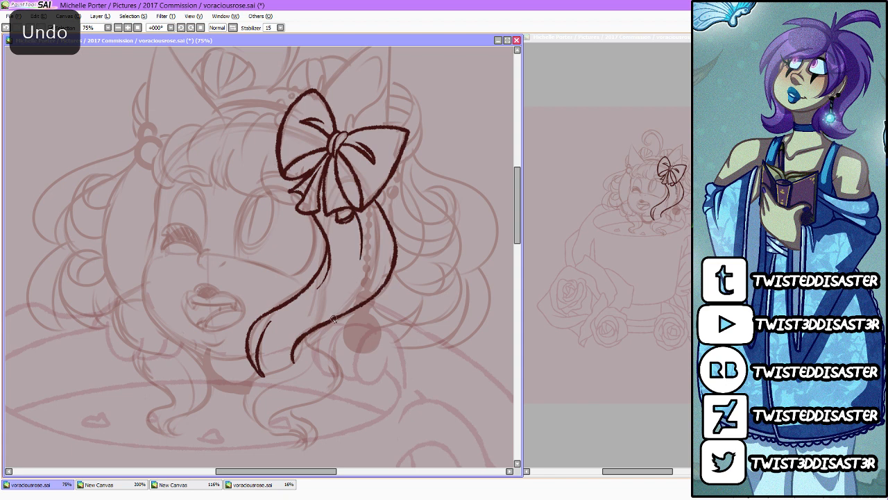
Step: Draw the wavy lower section of the hair lock, with strand lines and a curled tip over the cup
mouse_move(306, 330)
mouse_down()
mouse_move(336, 379)
mouse_move(317, 395)
mouse_up()
key(ctrl+z)
mouse_move(307, 335)
mouse_down()
mouse_move(312, 367)
mouse_move(319, 350)
mouse_move(327, 354)
mouse_move(318, 402)
mouse_move(270, 419)
mouse_move(287, 425)
mouse_move(302, 411)
mouse_move(267, 429)
mouse_move(295, 379)
mouse_up()
mouse_move(261, 424)
mouse_down()
mouse_move(247, 399)
mouse_move(321, 337)
mouse_up()
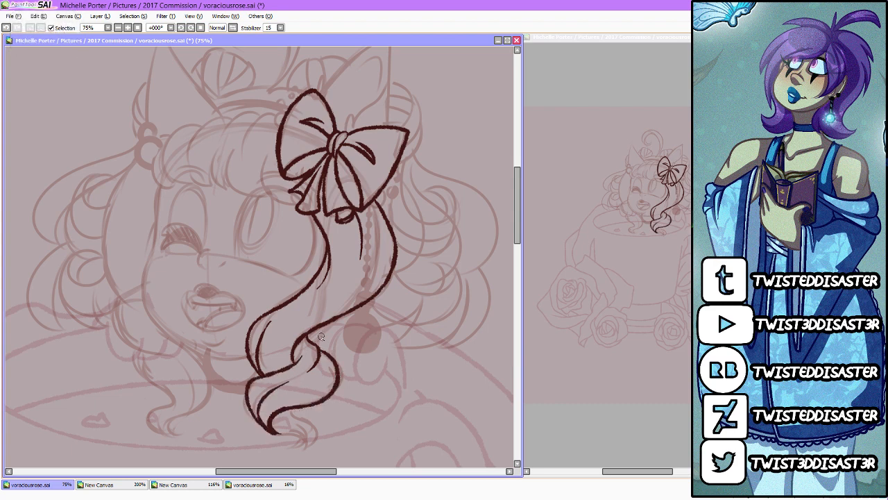
mouse_move(291, 408)
mouse_down()
mouse_move(309, 420)
mouse_move(298, 450)
mouse_move(309, 449)
mouse_move(299, 453)
mouse_move(306, 430)
mouse_move(283, 419)
mouse_move(285, 412)
mouse_move(301, 453)
mouse_up()
key(ctrl+z)
key(ctrl+z)
key(ctrl+z)
key(ctrl+z)
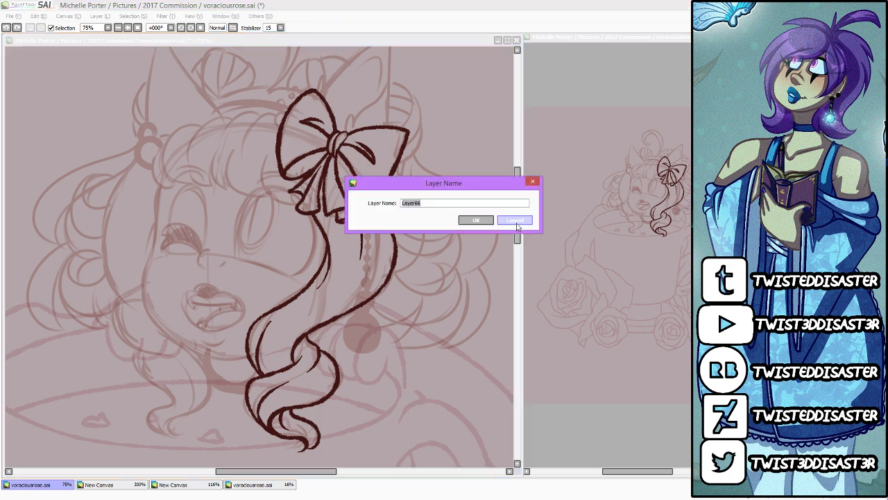
click(516, 222)
key(ctrl+z)
key(ctrl+y)
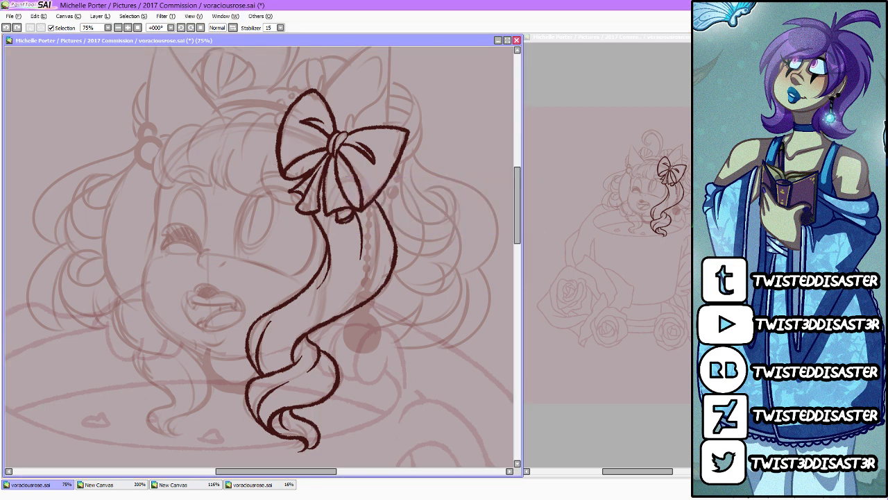
key(ctrl+z)
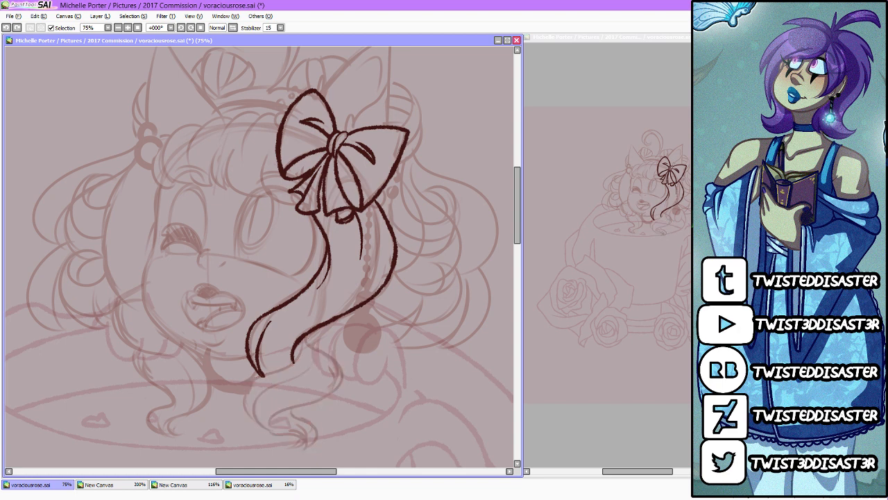
key(ctrl+y)
key(ctrl+y)
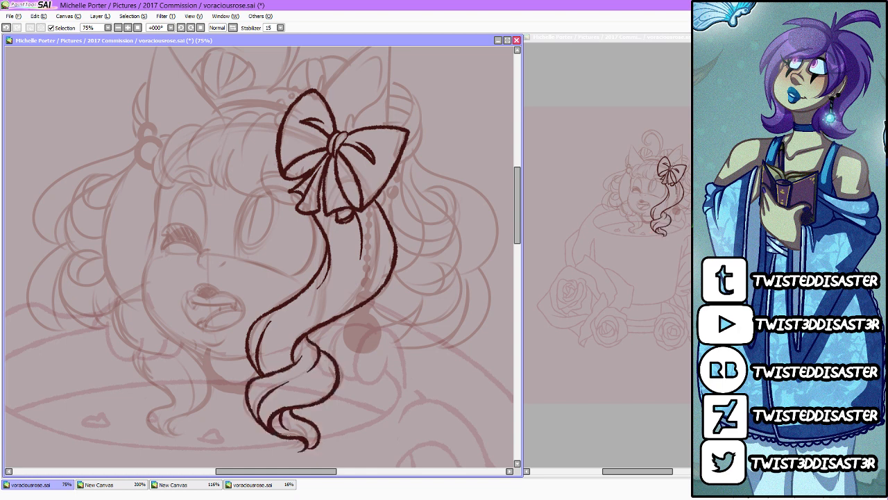
Step: Flip the copy of the bow and hair lock horizontally and place it on the left side of the head
key(ctrl+h)
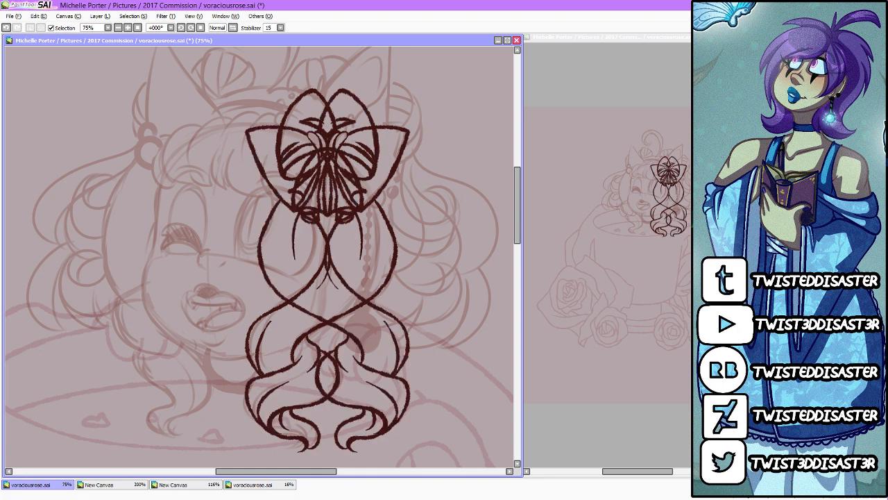
drag(479, 442, 301, 425)
key(Return)
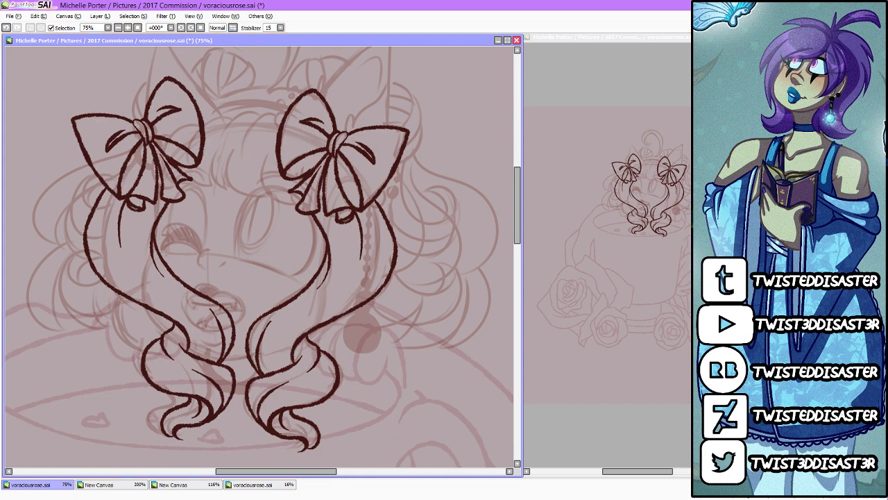
Step: Rotate the mirrored bow and hair lock slightly clockwise and reposition them over the left side of the face
key(ctrl+t)
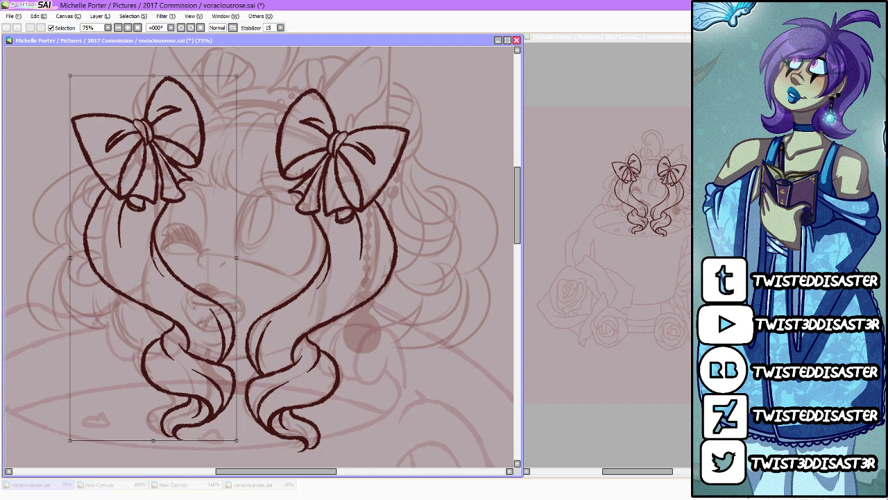
drag(422, 386, 404, 420)
drag(194, 326, 193, 324)
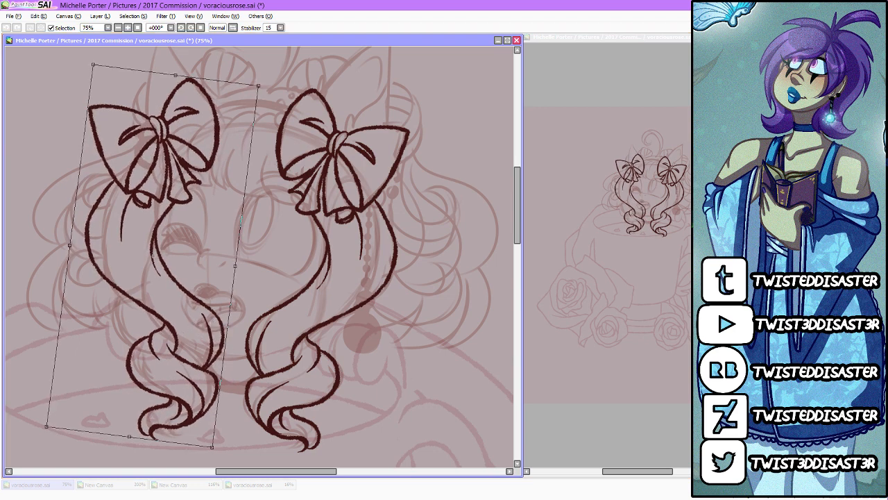
key(Return)
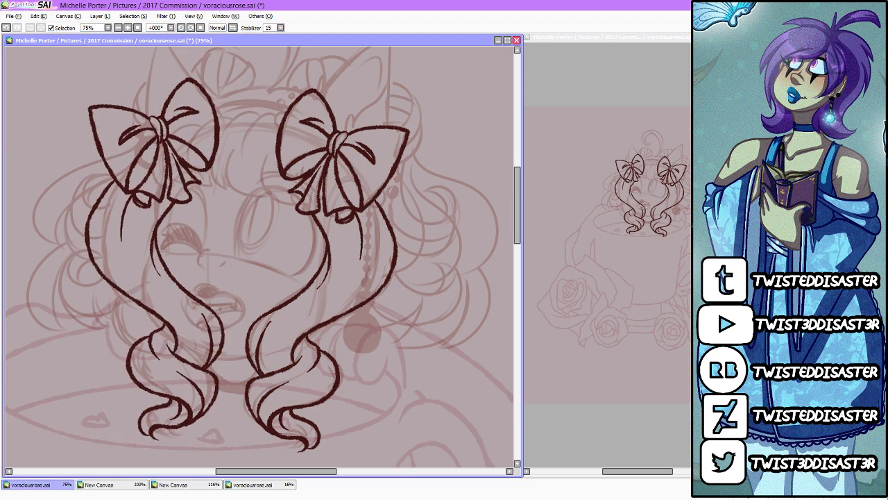
Step: Erase the mirrored bow and inner upper lock lines, and extend the left lock's outer edge to the hair bauble and curl
mouse_move(110, 127)
mouse_down()
mouse_move(124, 160)
mouse_move(131, 136)
mouse_move(173, 125)
mouse_move(204, 154)
mouse_move(156, 180)
mouse_move(128, 215)
mouse_move(186, 196)
mouse_move(183, 207)
mouse_move(123, 232)
mouse_move(182, 204)
mouse_move(159, 247)
mouse_move(166, 294)
mouse_move(189, 326)
mouse_move(199, 301)
mouse_up()
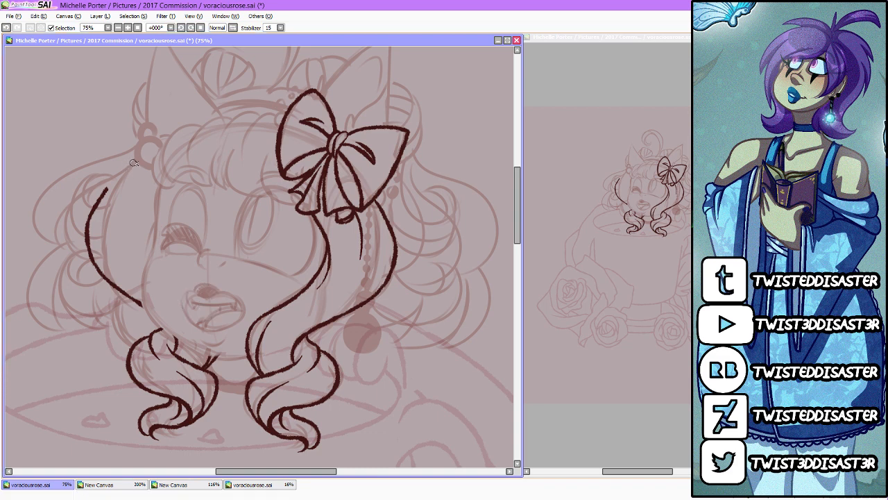
drag(133, 160, 104, 189)
mouse_move(135, 300)
mouse_down()
mouse_move(133, 321)
mouse_move(147, 333)
mouse_up()
Step: Draw the face outline from the left temple around the chin to the right lock, and the choker's lower edge
mouse_move(160, 183)
mouse_down()
mouse_move(143, 296)
mouse_move(184, 338)
mouse_move(220, 352)
mouse_move(256, 345)
mouse_up()
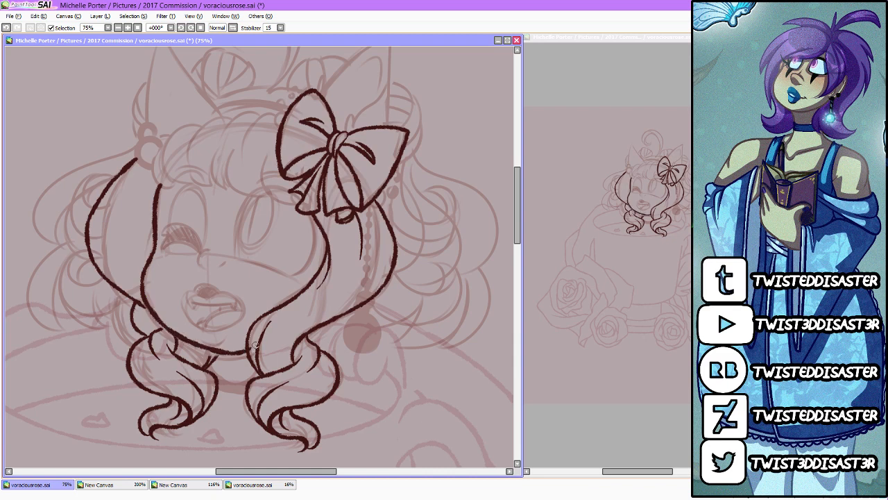
key(ctrl+z)
mouse_move(160, 185)
mouse_down()
mouse_move(139, 282)
mouse_move(159, 324)
mouse_move(200, 351)
mouse_move(270, 345)
mouse_up()
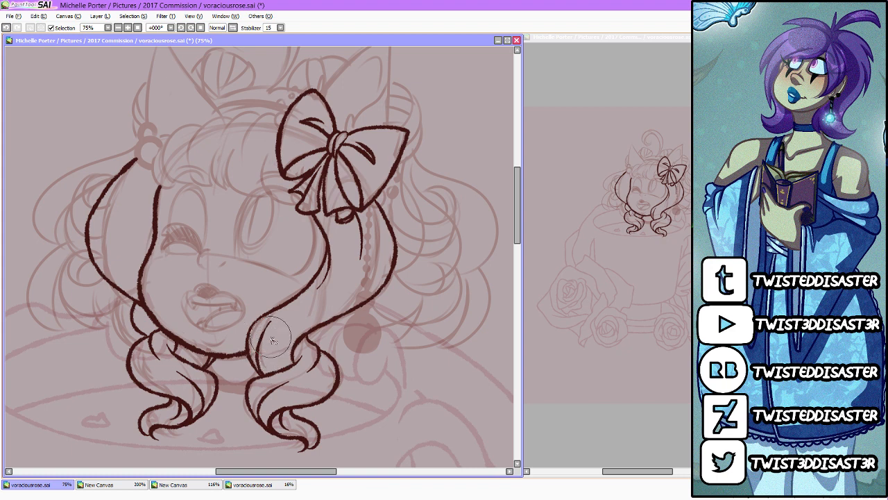
mouse_move(216, 386)
mouse_down()
mouse_move(221, 393)
mouse_move(252, 380)
mouse_up()
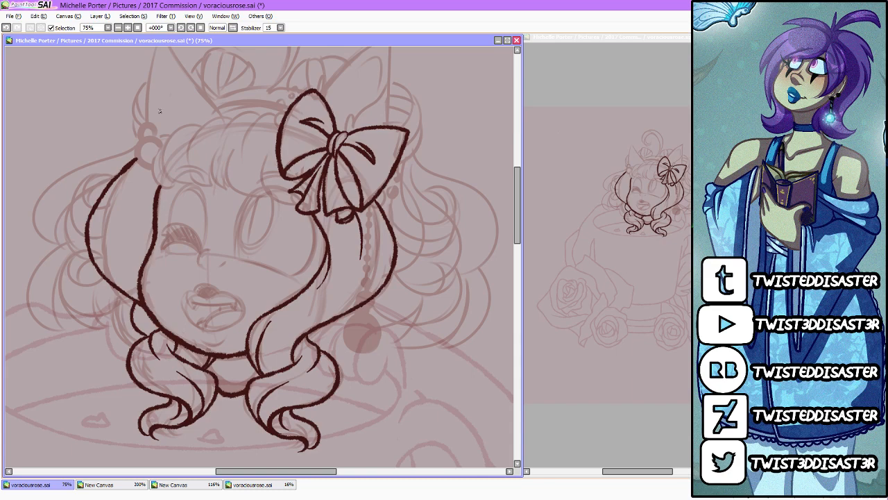
Step: Draw small round beads of decreasing size along the bow's upper left edge and its lower right edge
scroll(147, 69, up, 2)
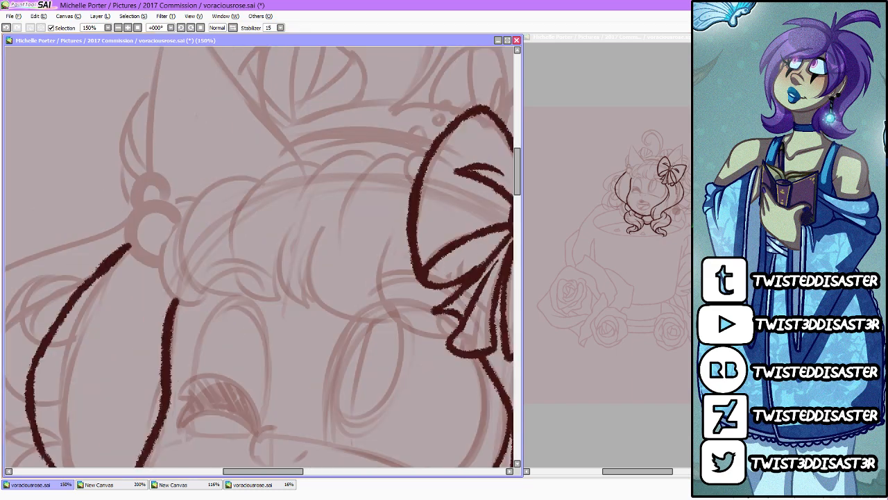
mouse_move(428, 154)
mouse_down()
mouse_move(406, 176)
mouse_move(416, 184)
mouse_up()
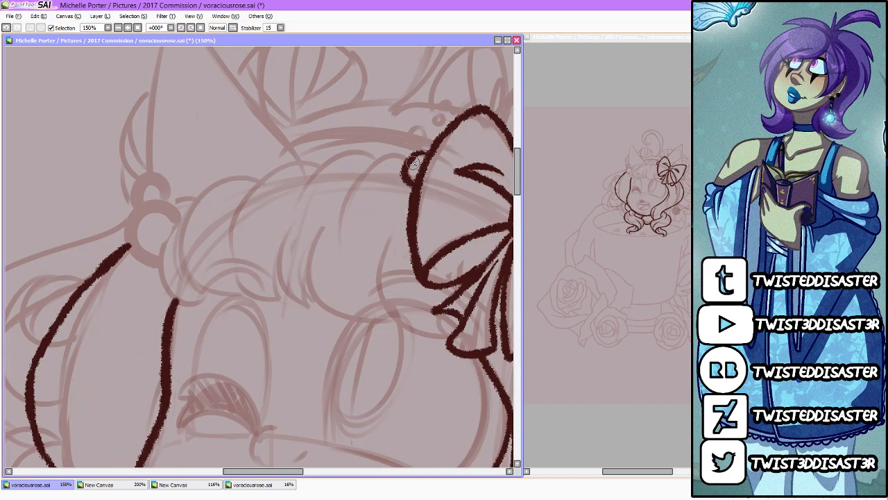
drag(419, 129, 442, 108)
drag(294, 472, 329, 472)
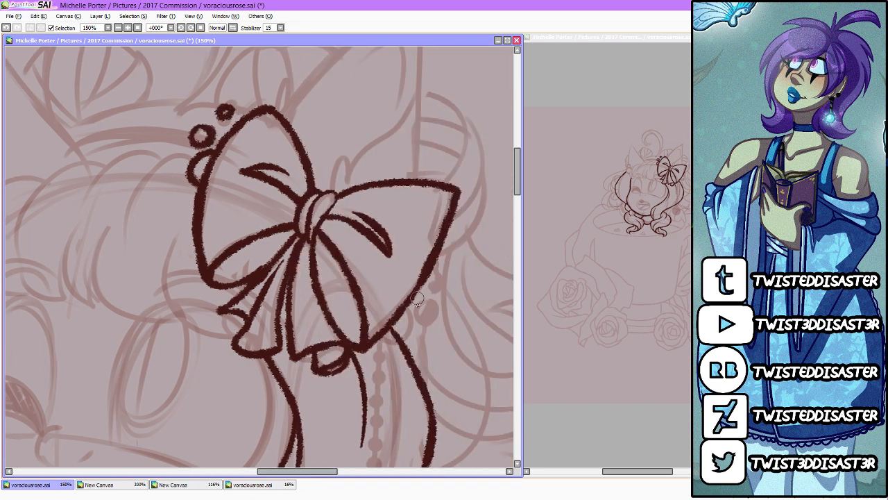
mouse_move(425, 281)
mouse_down()
mouse_move(422, 307)
mouse_move(395, 318)
mouse_up()
drag(441, 272, 447, 241)
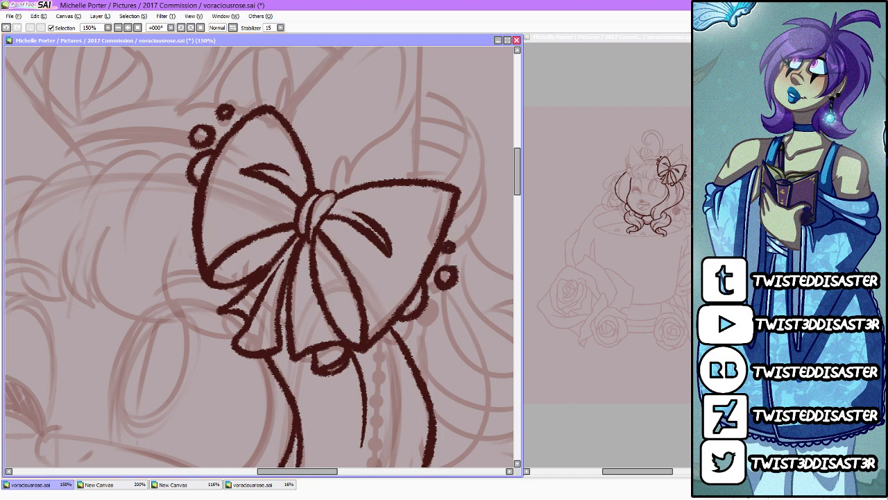
Step: Draw the rolled bangs from the bow to the left temple, with curved strand lines and a lower edge ending under the bow
scroll(395, 233, down, 5)
scroll(394, 233, up, 2)
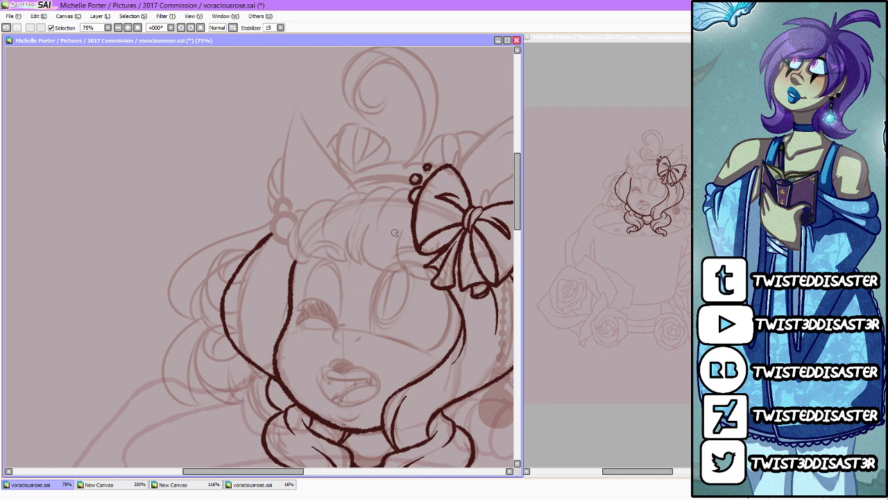
scroll(395, 233, up, 1)
drag(415, 175, 368, 226)
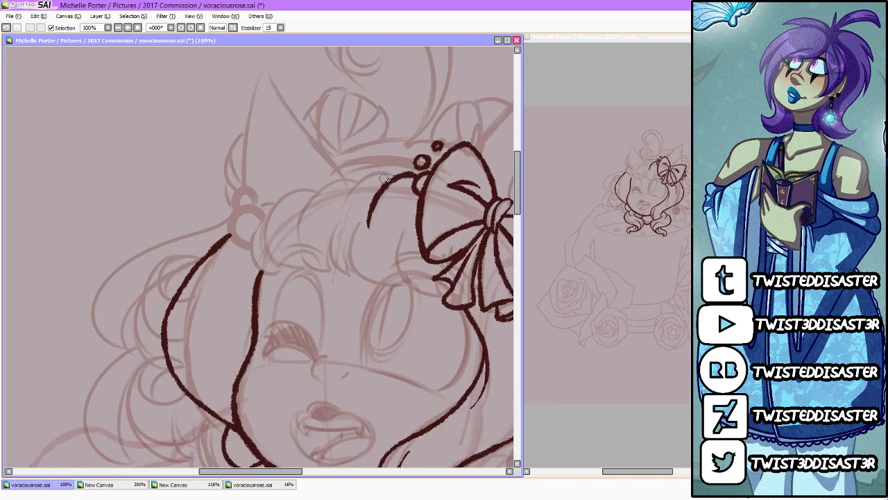
drag(393, 171, 338, 210)
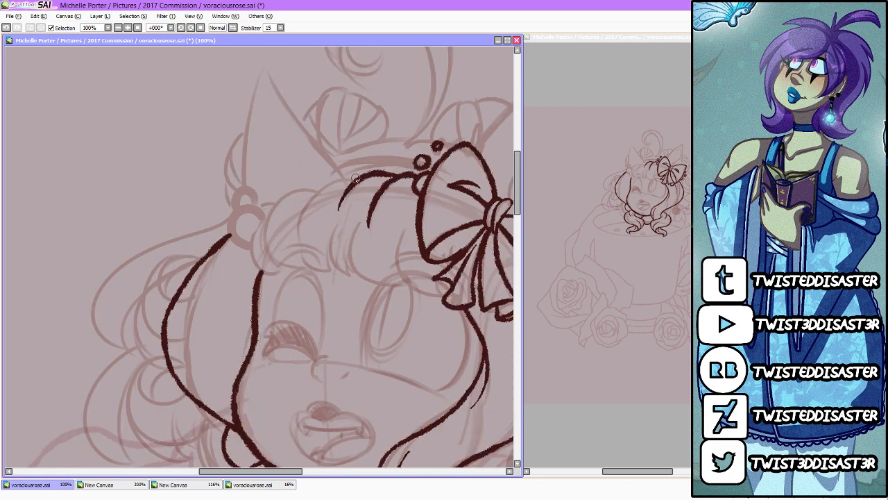
mouse_move(354, 176)
mouse_down()
mouse_move(319, 185)
mouse_move(296, 203)
mouse_move(268, 245)
mouse_up()
mouse_move(272, 207)
mouse_down()
mouse_move(270, 270)
mouse_move(279, 264)
mouse_move(269, 251)
mouse_move(314, 267)
mouse_move(299, 215)
mouse_move(309, 249)
mouse_move(301, 248)
mouse_move(342, 268)
mouse_up()
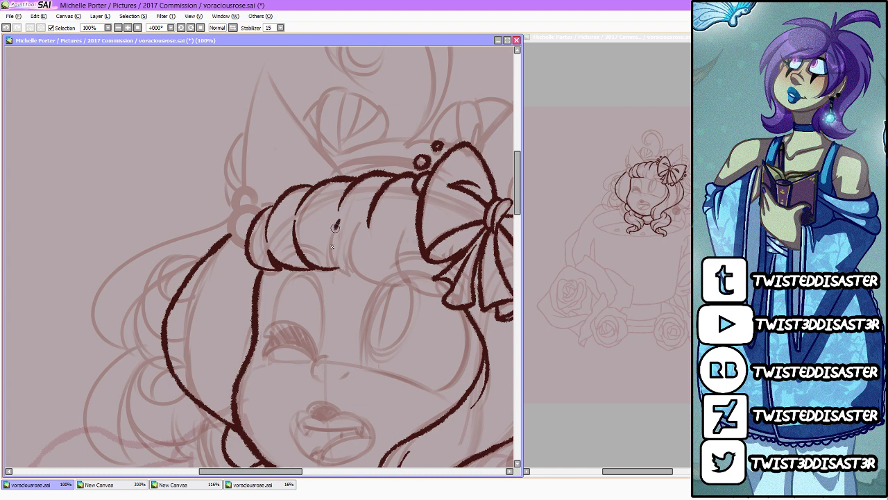
mouse_move(336, 228)
mouse_down()
mouse_move(354, 276)
mouse_move(354, 234)
mouse_move(380, 277)
mouse_move(410, 279)
mouse_up()
drag(407, 216, 394, 275)
mouse_move(401, 279)
mouse_down()
mouse_move(451, 297)
mouse_move(434, 277)
mouse_up()
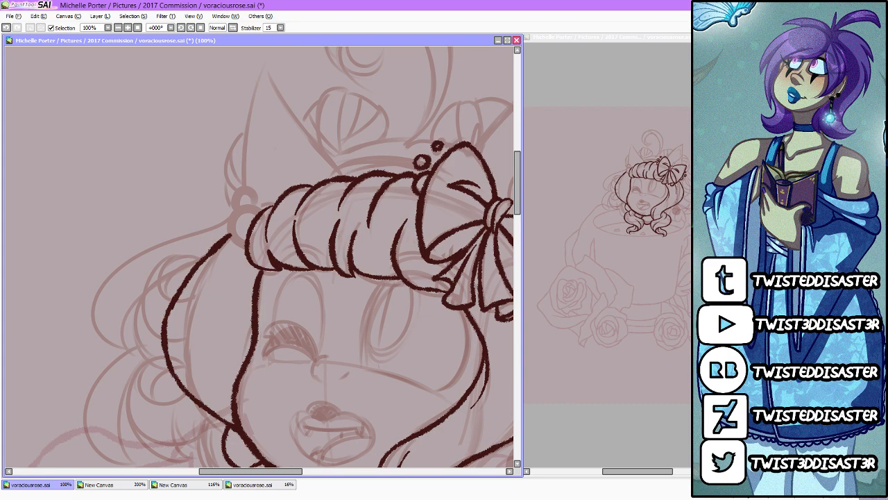
Step: Switch to YouTube, play the Undertale "Hopes and Dreams" orchestral cover from the playlist, lower the volume to 50, and return to PaintTool SAI
key(alt+Tab)
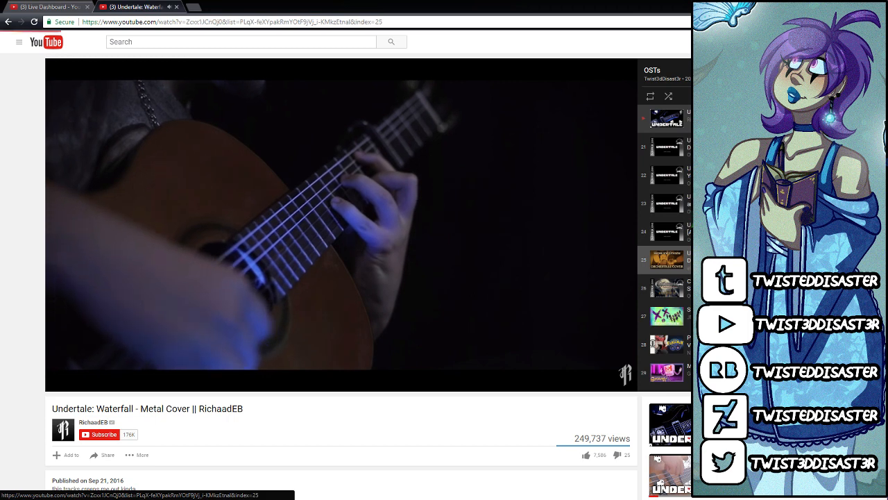
click(666, 260)
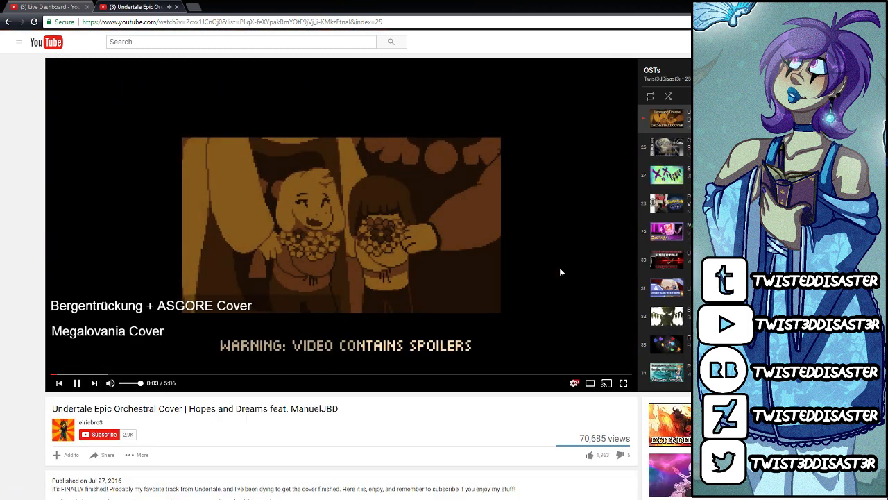
key(XF86AudioLowerVolume)
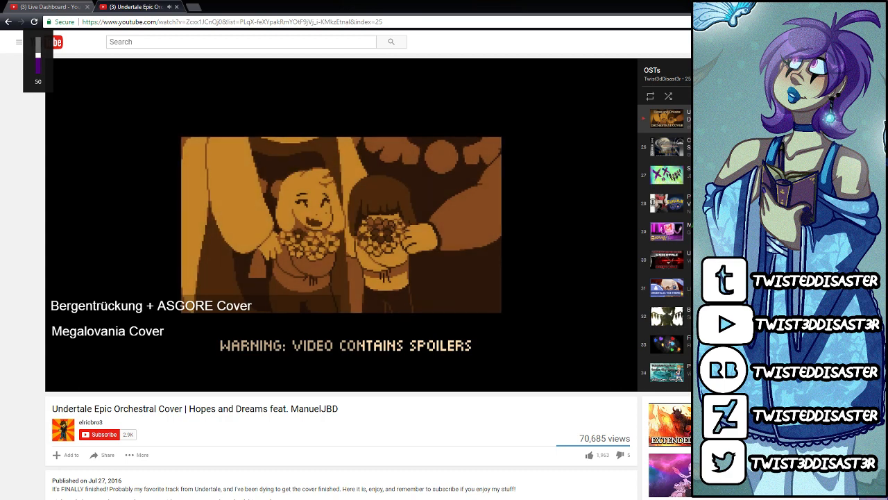
key(alt+Tab)
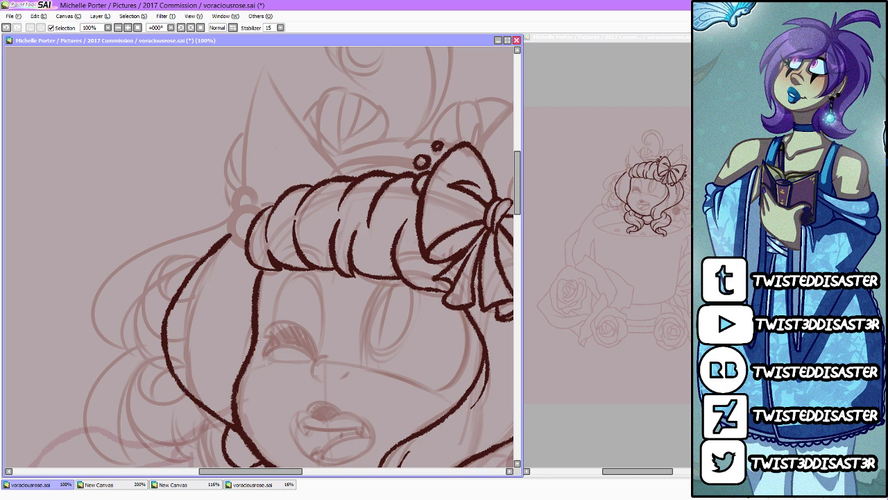
Step: Draw the two stacked round hair baubles at the left end of the rolled bangs
drag(520, 207, 519, 200)
drag(257, 261, 245, 299)
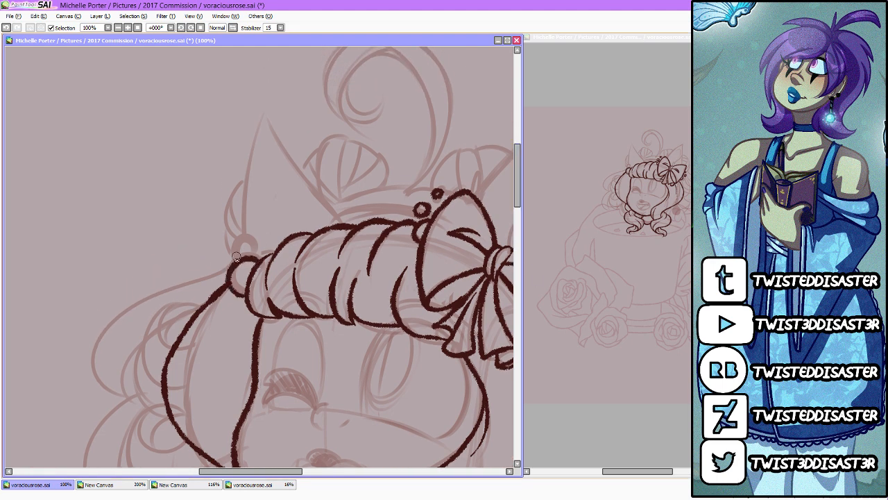
mouse_move(232, 268)
mouse_down()
mouse_move(243, 242)
mouse_move(257, 252)
mouse_up()
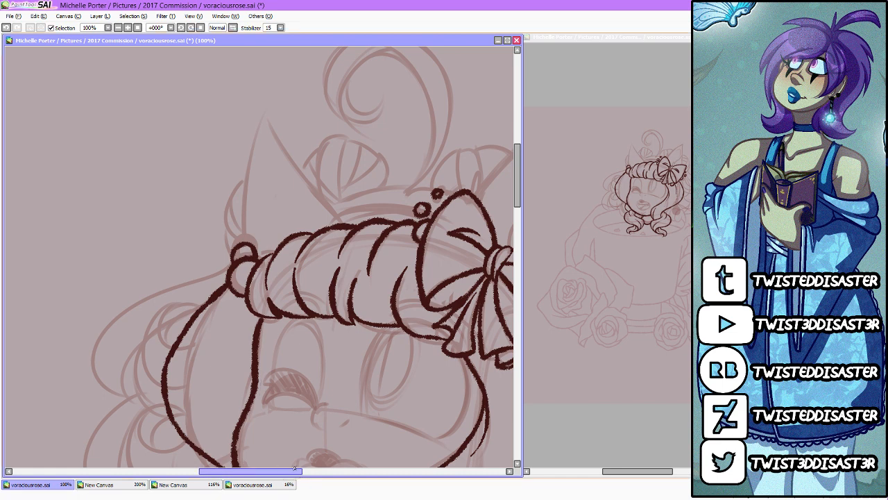
Step: Draw the headband curve above the bangs and both pointed ears with fur tufts, adding the inner contour of the right ear
drag(335, 217, 421, 208)
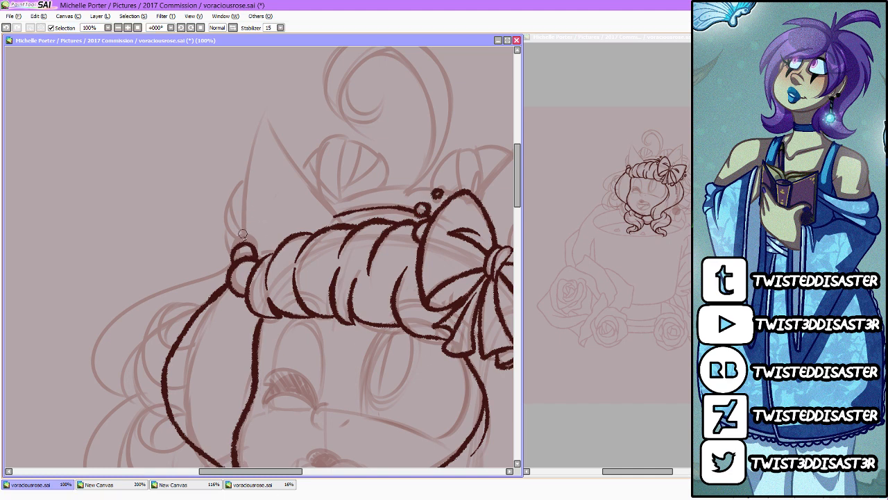
mouse_move(241, 245)
mouse_down()
mouse_move(258, 135)
mouse_move(269, 120)
mouse_move(345, 221)
mouse_up()
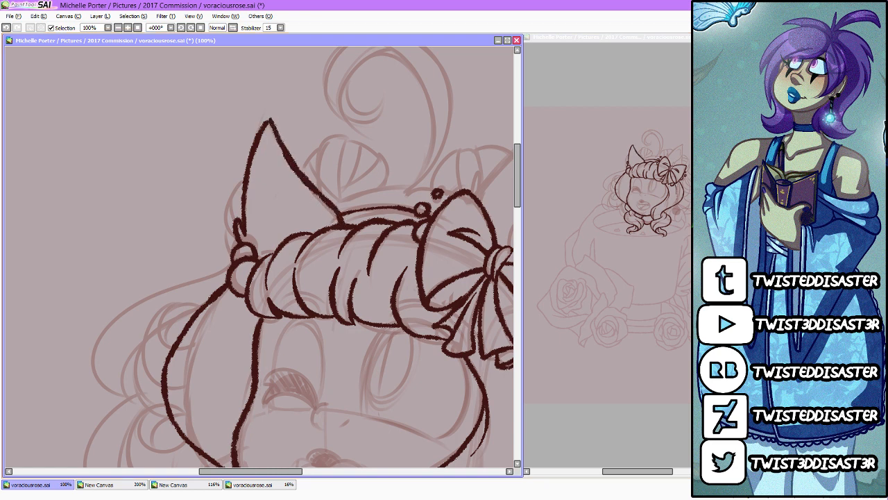
drag(290, 471, 322, 471)
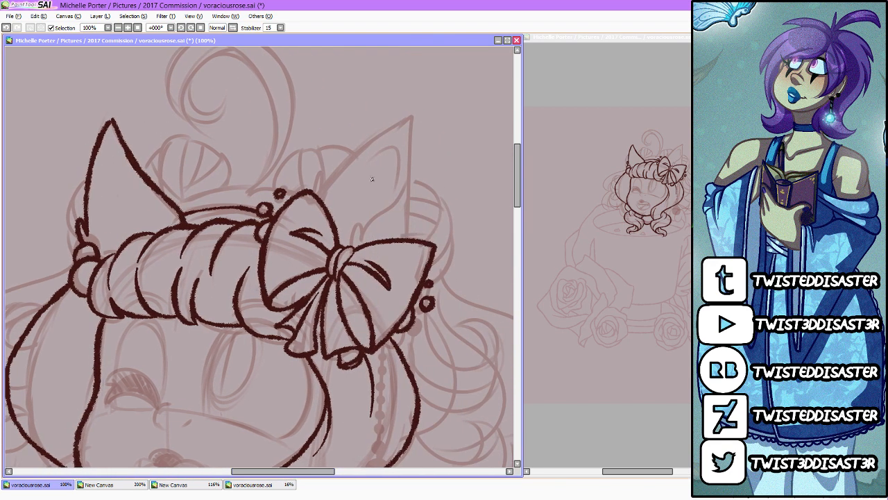
mouse_move(350, 244)
mouse_down()
mouse_move(355, 219)
mouse_move(360, 236)
mouse_move(394, 197)
mouse_move(410, 145)
mouse_up()
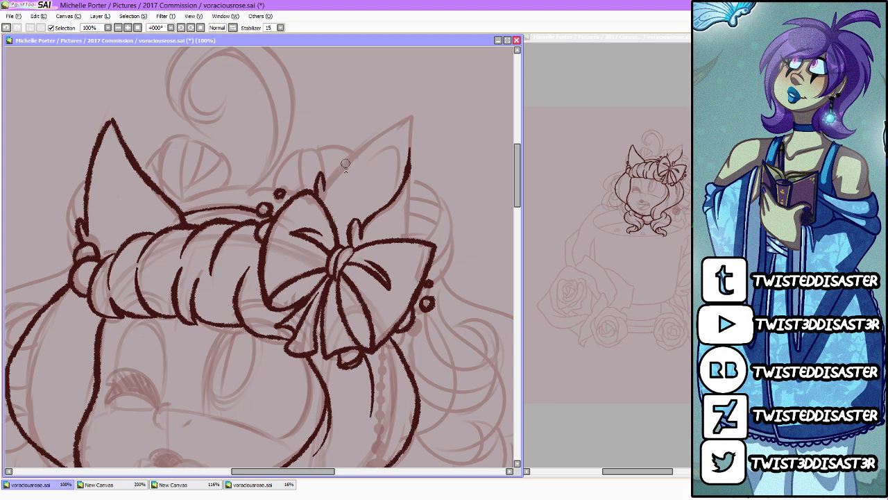
mouse_move(323, 189)
mouse_down()
mouse_move(416, 118)
mouse_move(397, 136)
mouse_move(410, 116)
mouse_move(408, 240)
mouse_up()
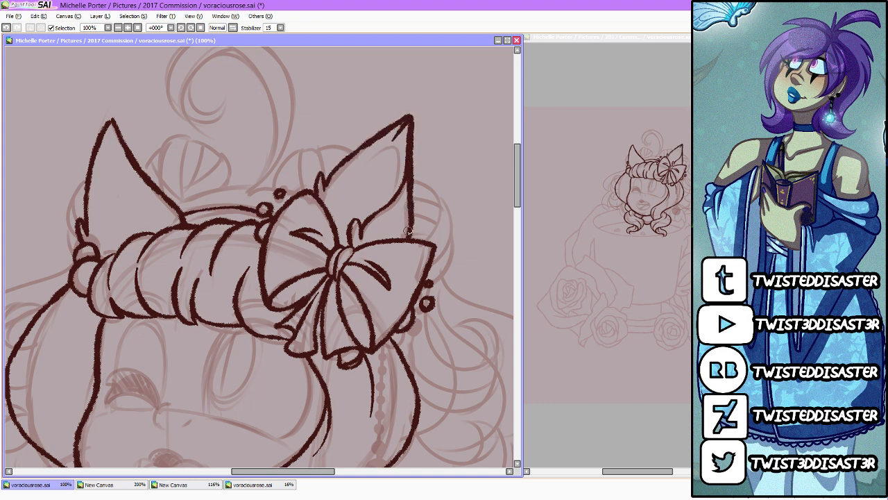
drag(362, 165, 399, 146)
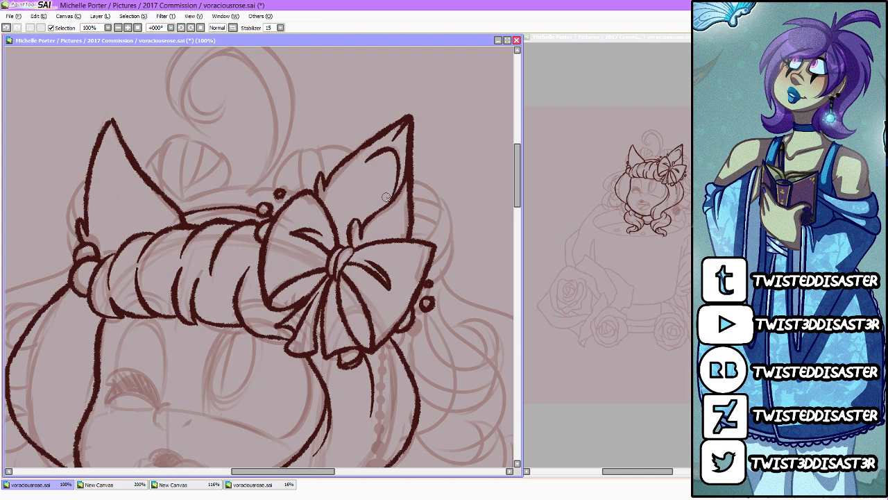
Step: Draw the nose, the open mouth outline with a dark-filled shape above it, and the small crease under the lower lip
scroll(426, 127, down, 3)
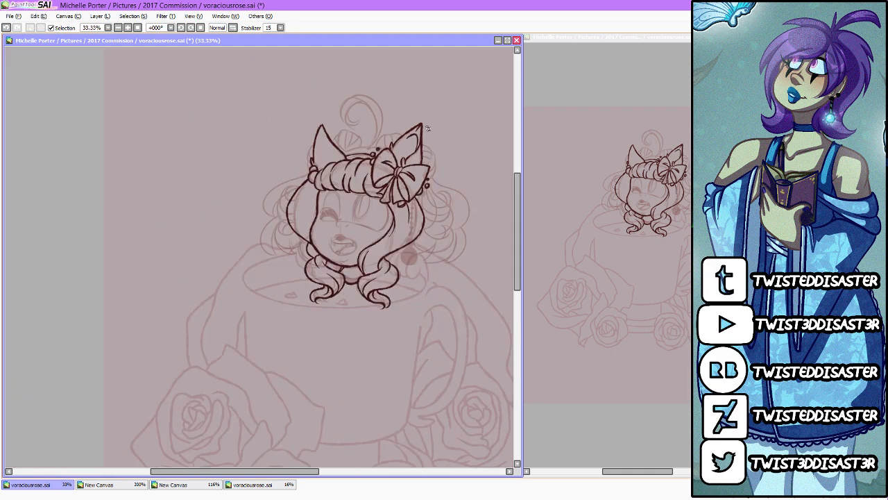
scroll(380, 227, up, 4)
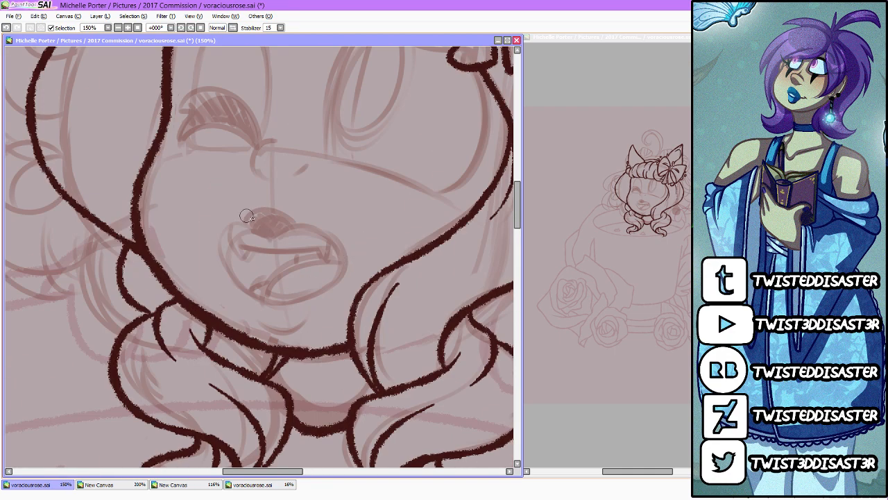
mouse_move(270, 139)
mouse_down()
mouse_move(260, 176)
mouse_move(303, 168)
mouse_up()
mouse_move(272, 230)
mouse_down()
mouse_move(236, 226)
mouse_move(269, 299)
mouse_up()
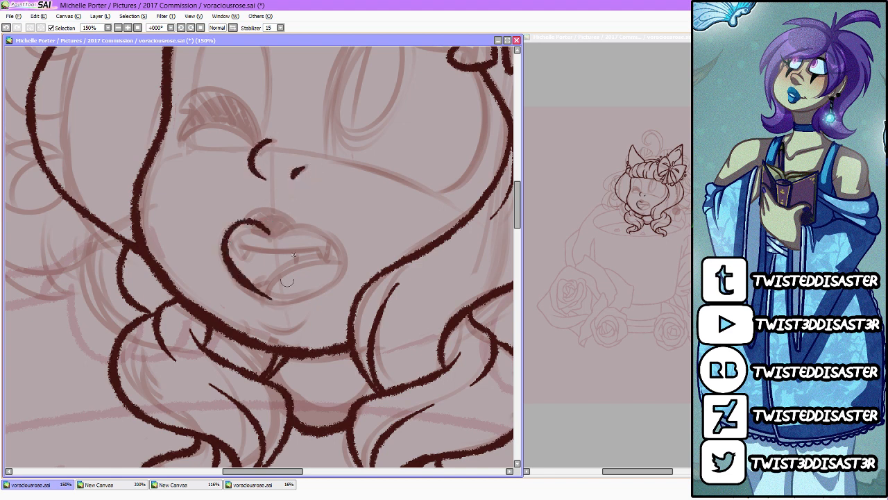
mouse_move(270, 235)
mouse_down()
mouse_move(281, 301)
mouse_move(264, 298)
mouse_move(296, 314)
mouse_up()
mouse_move(247, 219)
mouse_down()
mouse_move(296, 221)
mouse_move(262, 208)
mouse_move(288, 211)
mouse_up()
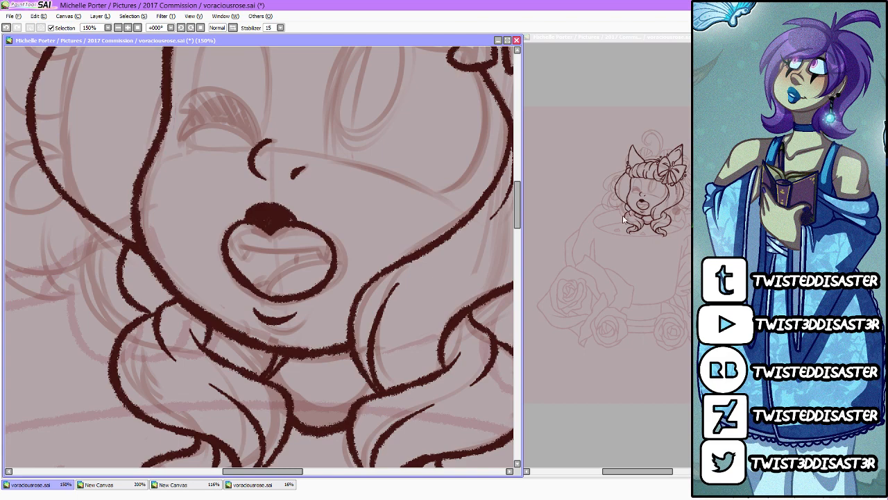
scroll(351, 297, down, 5)
scroll(354, 298, down, 1)
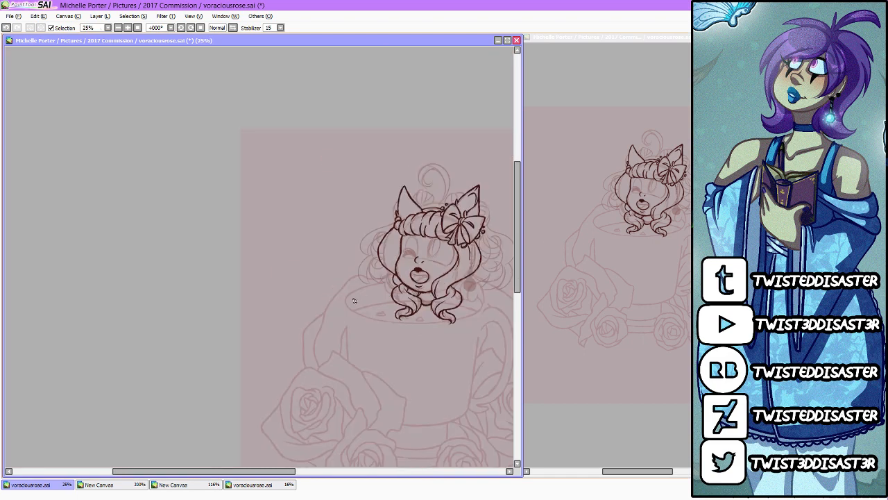
scroll(424, 255, up, 4)
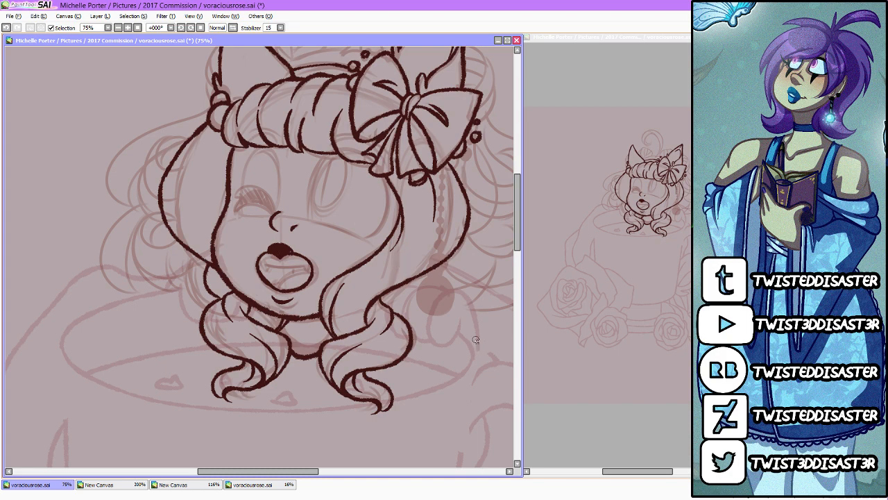
scroll(476, 340, down, 3)
scroll(400, 303, up, 5)
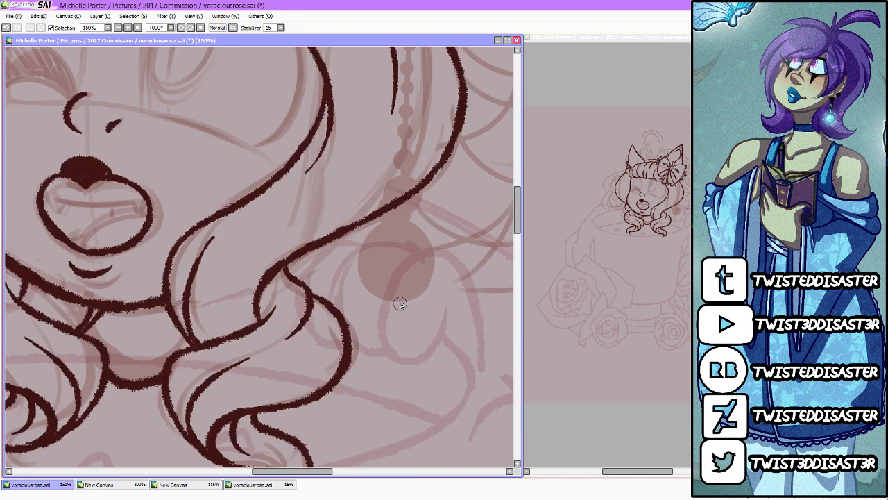
scroll(399, 303, down, 3)
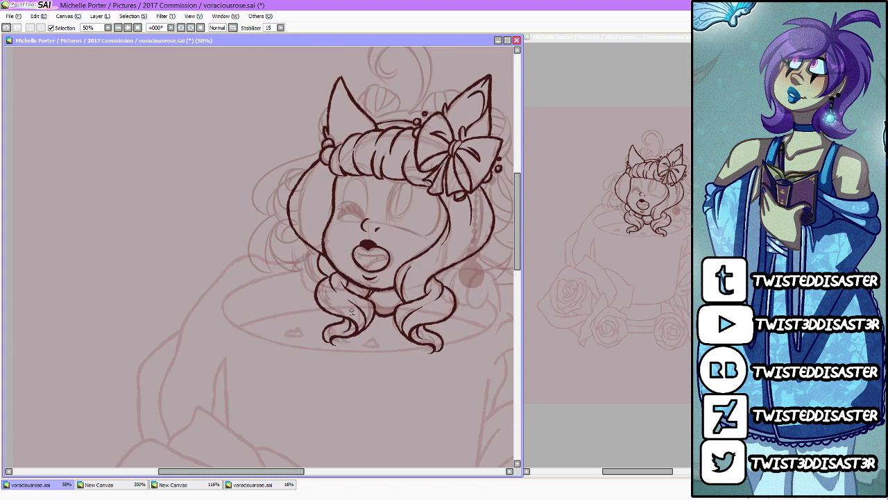
Step: Draw the cup's straight right side and its curved bottom edge, joining them at a rounded lower right corner
scroll(443, 368, down, 1)
scroll(443, 367, up, 3)
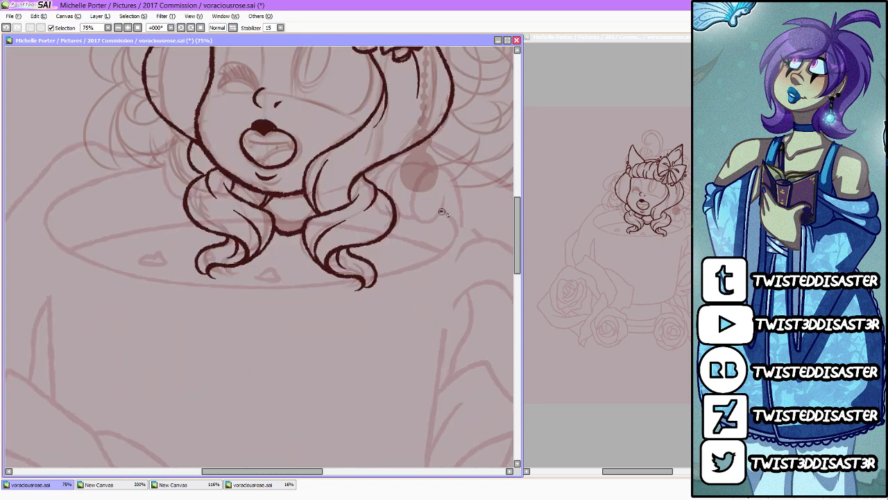
mouse_move(442, 212)
mouse_down()
mouse_move(456, 250)
mouse_move(442, 350)
mouse_up()
drag(517, 234, 515, 274)
drag(443, 142, 412, 342)
mouse_move(213, 393)
mouse_down()
mouse_move(288, 403)
mouse_move(337, 395)
mouse_up()
key(ctrl+z)
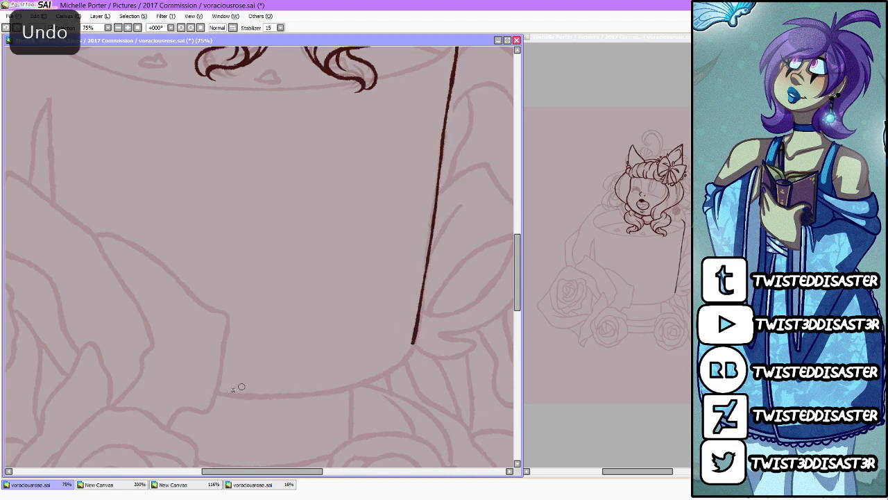
mouse_move(212, 394)
mouse_down()
mouse_move(312, 397)
mouse_move(374, 379)
mouse_up()
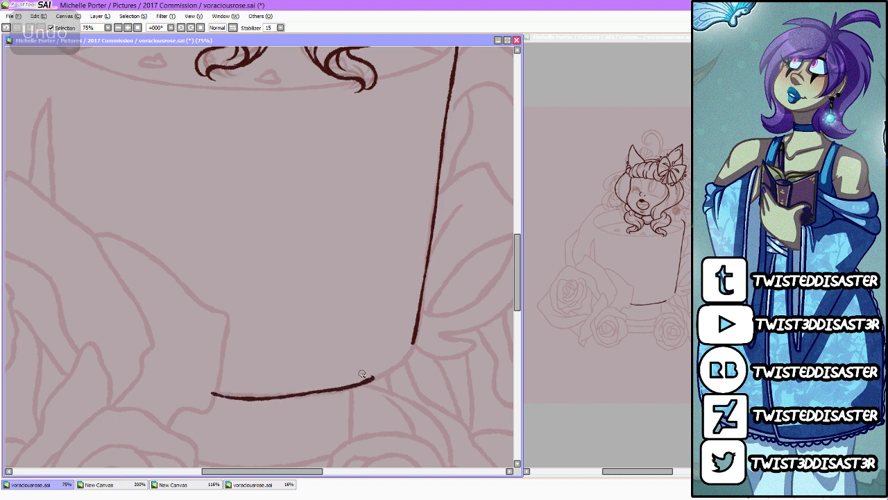
key(ctrl+z)
mouse_move(213, 393)
mouse_down()
mouse_move(280, 398)
mouse_move(364, 385)
mouse_move(414, 341)
mouse_up()
Step: Draw a short vertical line and two outward-curving lines below the cup's bottom edge, above the lower right rose
drag(519, 284, 519, 308)
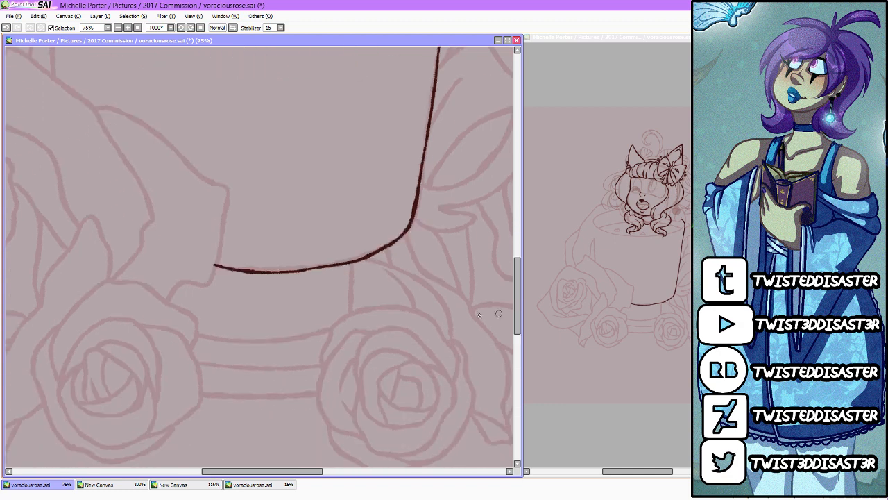
drag(352, 264, 352, 314)
mouse_move(366, 257)
mouse_down()
mouse_move(437, 289)
mouse_move(455, 346)
mouse_up()
drag(384, 270, 416, 312)
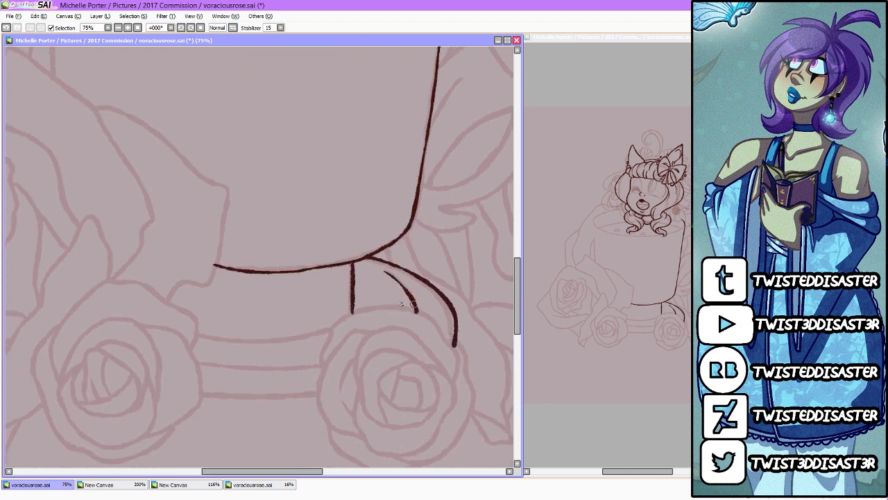
Step: Draw three stacked, downward-bowed lines for the cup's base between the two lower roses, redoing the uppermost one wider
drag(195, 336, 342, 338)
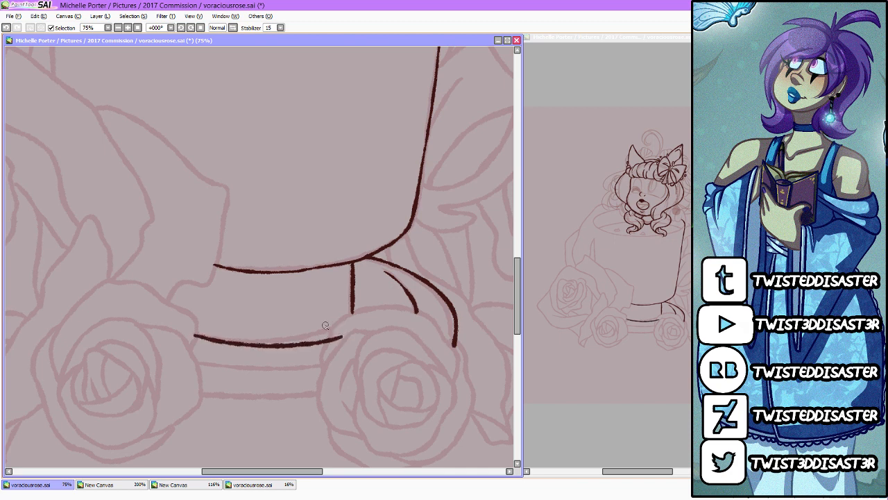
key(ctrl+z)
drag(182, 333, 343, 329)
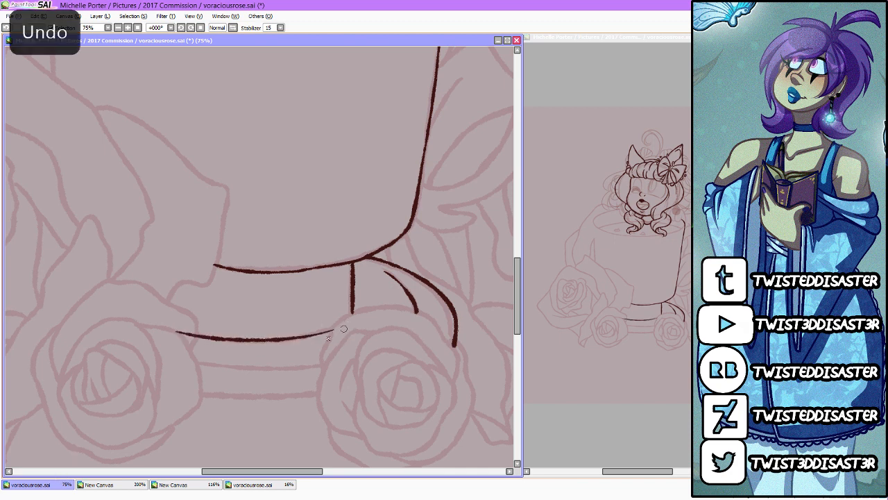
mouse_move(154, 366)
mouse_down()
mouse_move(217, 374)
mouse_move(368, 359)
mouse_up()
drag(170, 394, 368, 386)
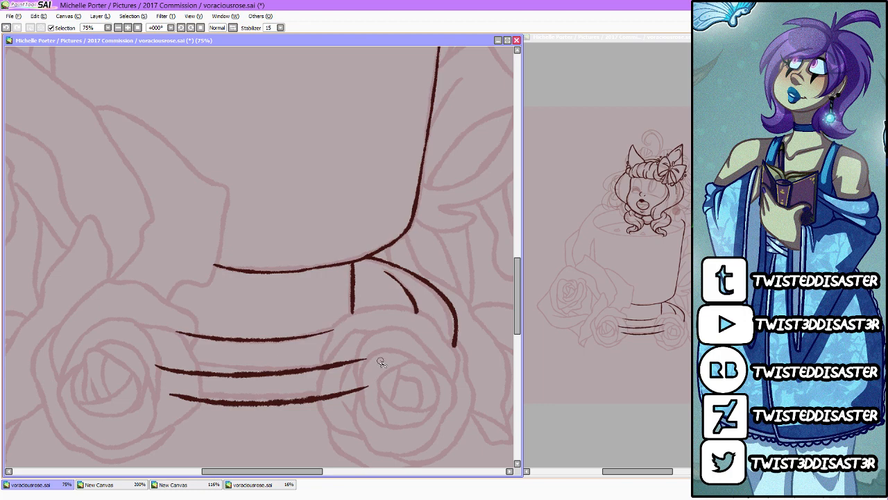
Step: Draw the cup's straight left side and the rounded back rim curving from its top toward the hair
scroll(401, 228, down, 5)
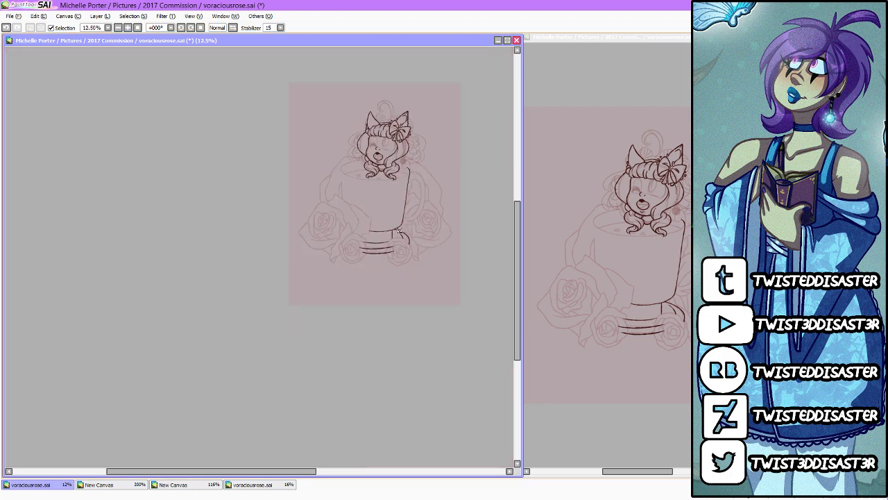
scroll(350, 173, up, 7)
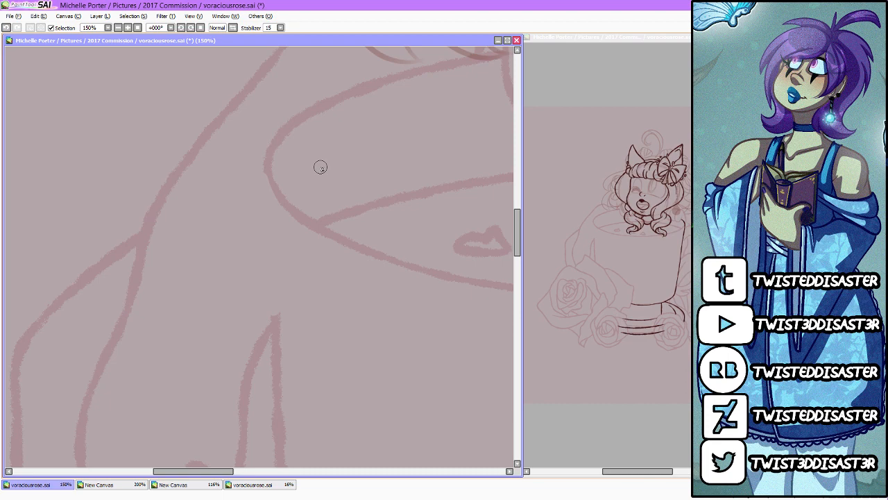
scroll(321, 168, down, 2)
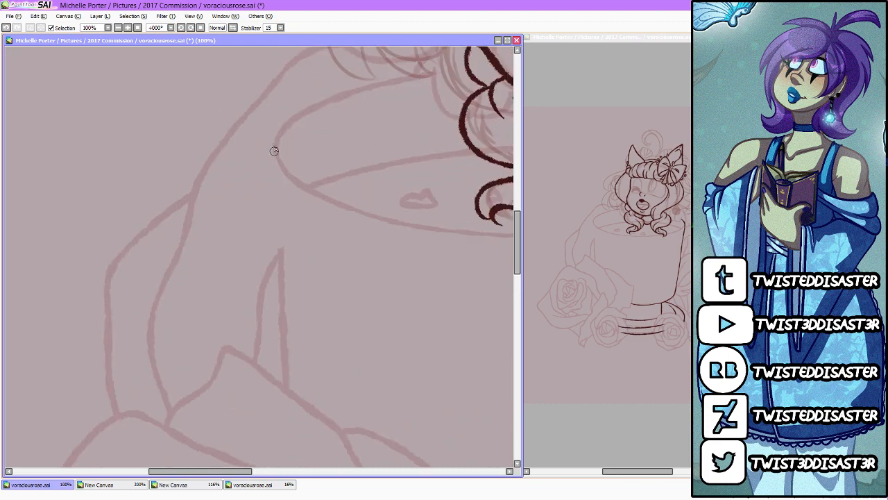
mouse_move(274, 146)
mouse_down()
mouse_move(289, 312)
mouse_move(283, 355)
mouse_up()
key(ctrl+z)
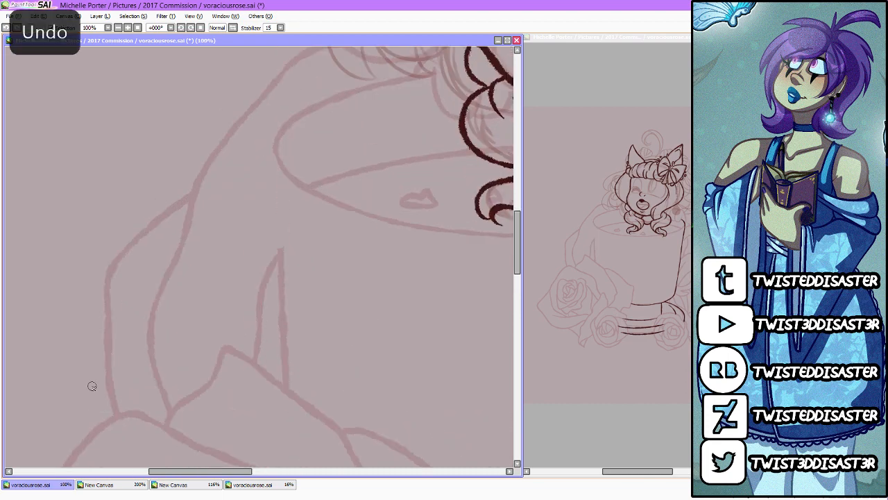
drag(275, 147, 287, 406)
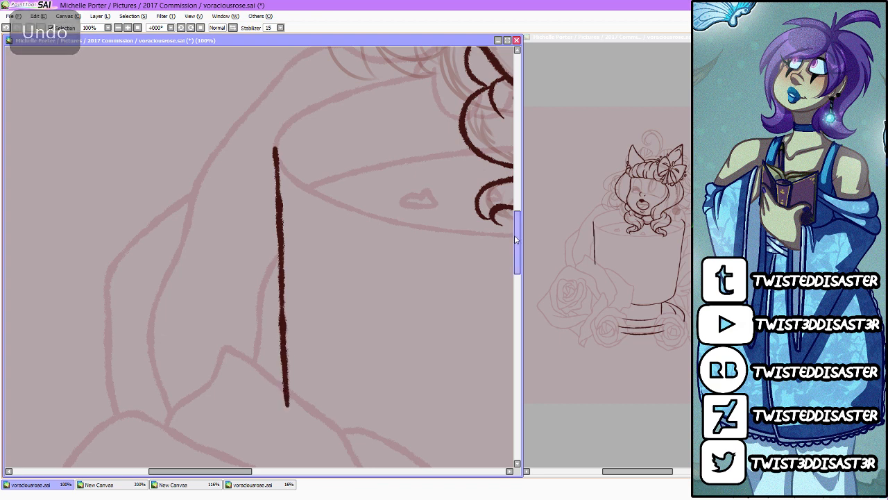
scroll(286, 347, up, 4)
mouse_move(275, 332)
mouse_down()
mouse_move(425, 254)
mouse_move(317, 286)
mouse_move(279, 324)
mouse_move(281, 351)
mouse_up()
key(ctrl+z)
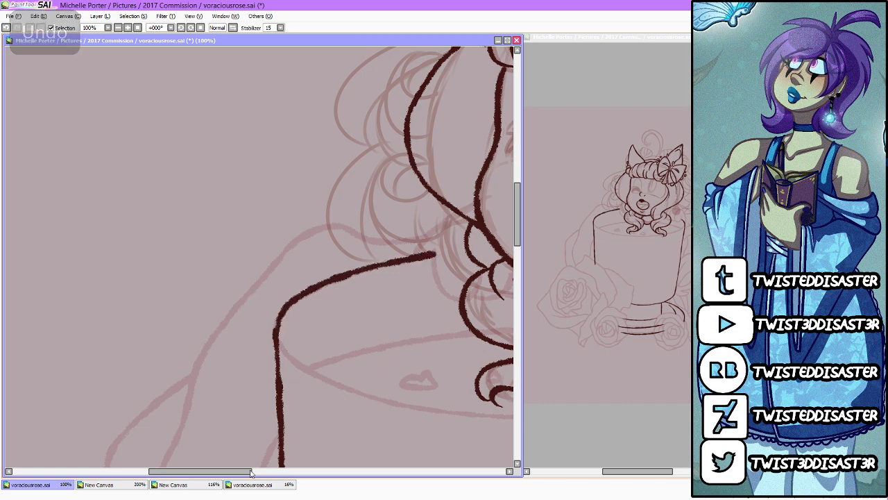
Step: Examine the inked cup against the sketch, from the rim and hair curls down to the base
drag(246, 471, 276, 471)
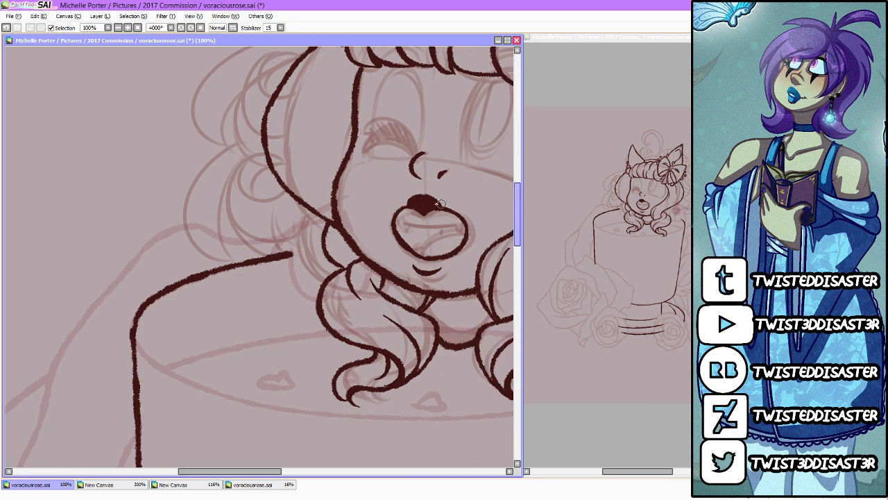
scroll(426, 202, down, 5)
scroll(443, 208, up, 4)
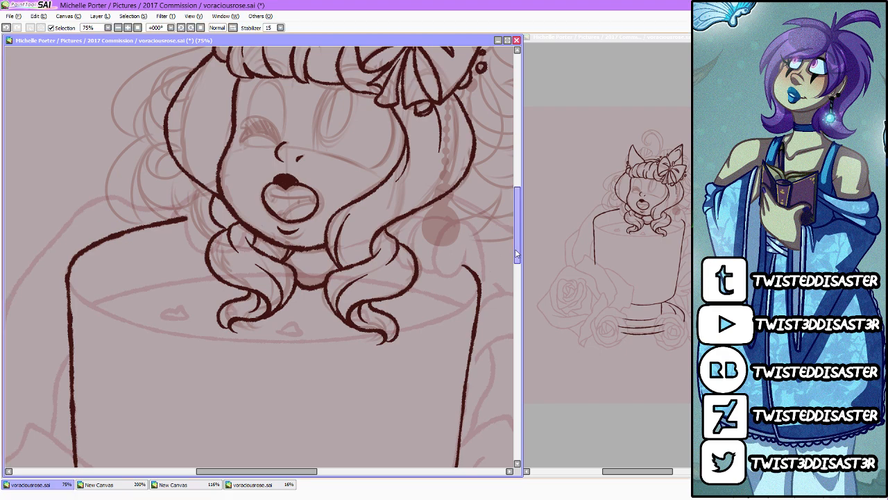
drag(517, 254, 508, 340)
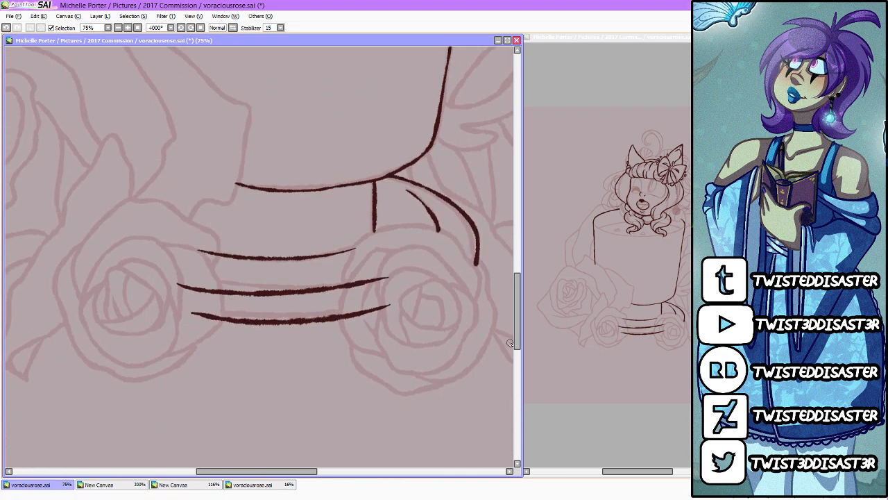
scroll(247, 348, down, 4)
scroll(281, 132, up, 3)
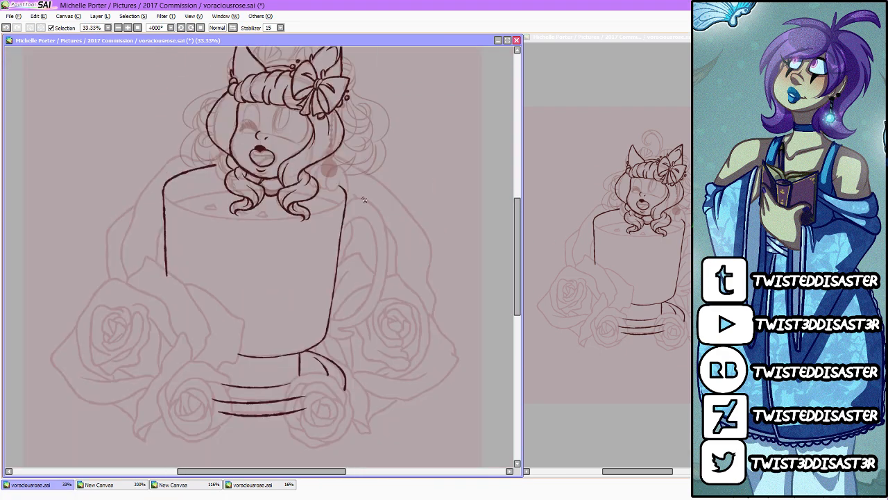
scroll(323, 304, up, 1)
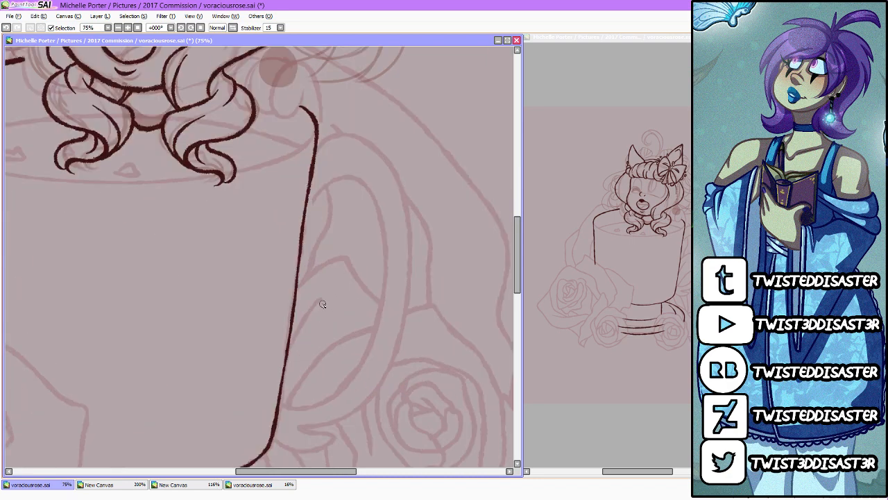
scroll(323, 304, down, 3)
Step: Draw the headband's upper curve from the left ear across to the bow
scroll(217, 162, up, 3)
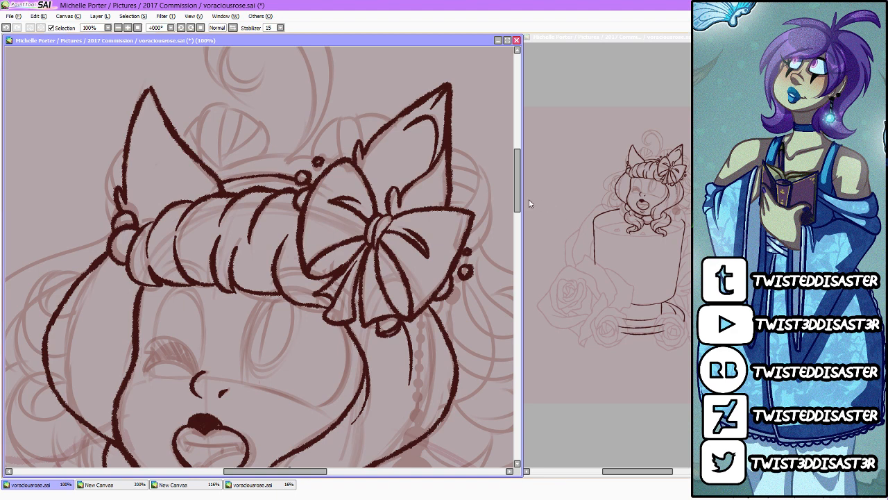
scroll(509, 168, up, 1)
mouse_move(339, 190)
mouse_down()
mouse_move(278, 201)
mouse_move(297, 184)
mouse_move(246, 186)
mouse_move(216, 200)
mouse_up()
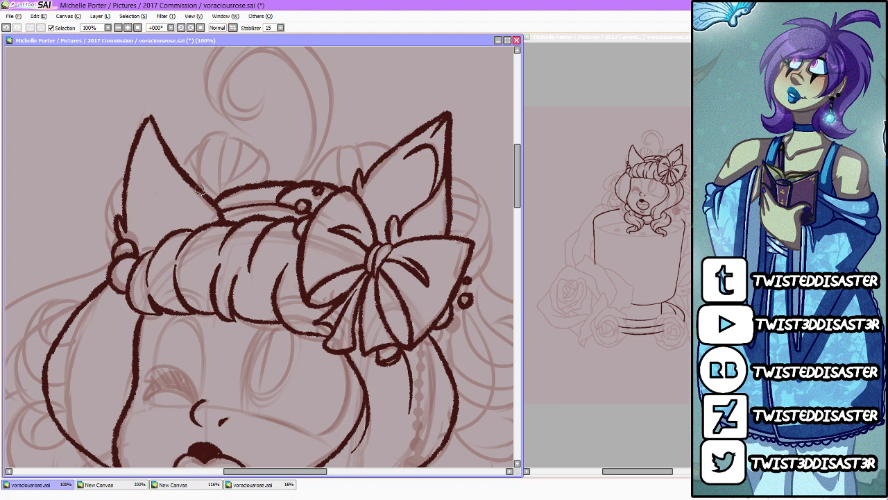
Step: Draw the two rounded hair buns behind the headband, one beside each ear, with curved strand lines inside
mouse_move(199, 190)
mouse_down()
mouse_move(202, 139)
mouse_move(228, 131)
mouse_move(219, 189)
mouse_move(261, 150)
mouse_move(267, 184)
mouse_up()
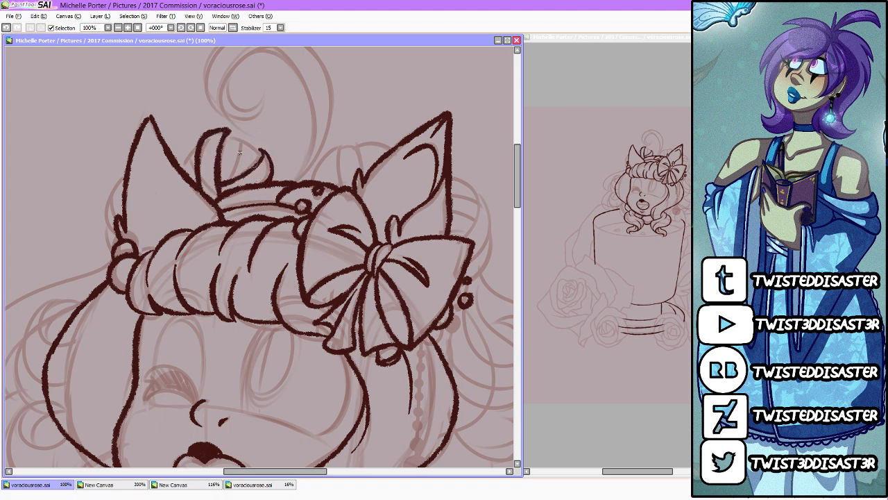
mouse_move(232, 137)
mouse_down()
mouse_move(245, 147)
mouse_move(235, 170)
mouse_move(253, 149)
mouse_move(261, 154)
mouse_up()
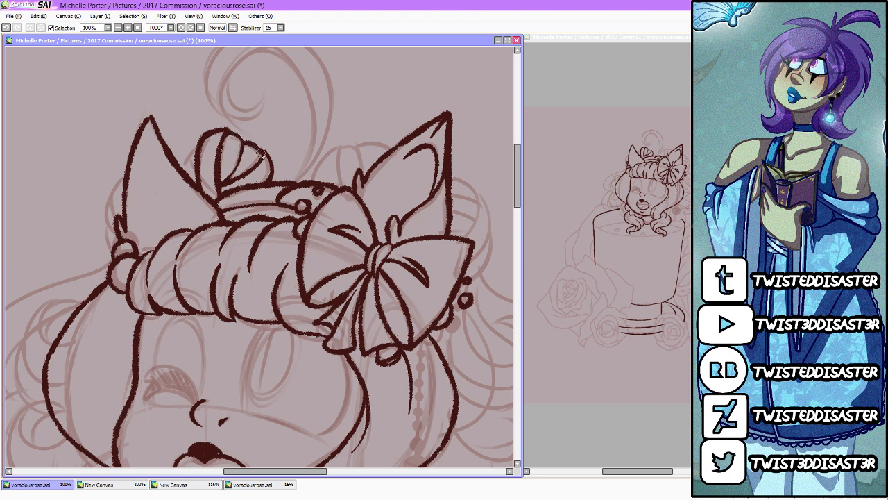
drag(204, 135, 184, 165)
mouse_move(184, 161)
mouse_down()
mouse_move(196, 182)
mouse_move(181, 164)
mouse_up()
drag(339, 146, 338, 186)
mouse_move(337, 148)
mouse_down()
mouse_move(360, 166)
mouse_move(353, 147)
mouse_move(372, 163)
mouse_move(369, 144)
mouse_move(398, 154)
mouse_up()
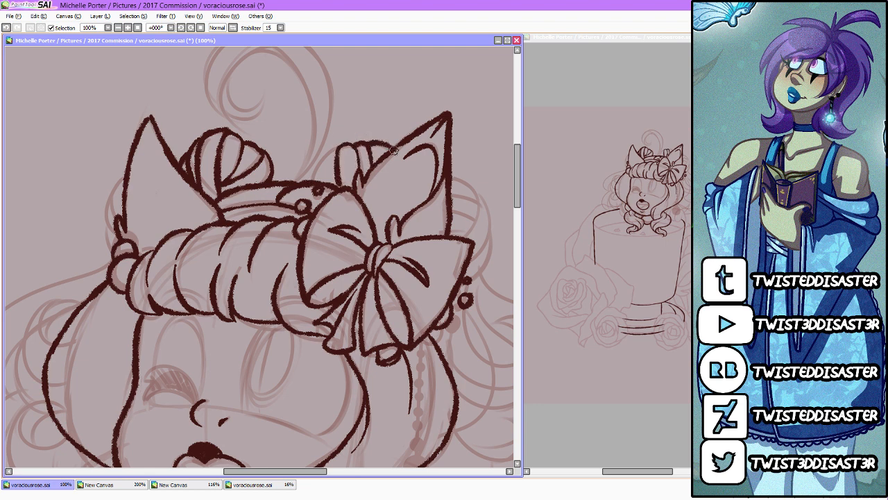
mouse_move(333, 150)
mouse_down()
mouse_move(316, 185)
mouse_move(321, 176)
mouse_up()
Step: Draw the segmented hair roll behind the right ear down to the bow and the narrow roll outside the left ear
drag(288, 472, 306, 472)
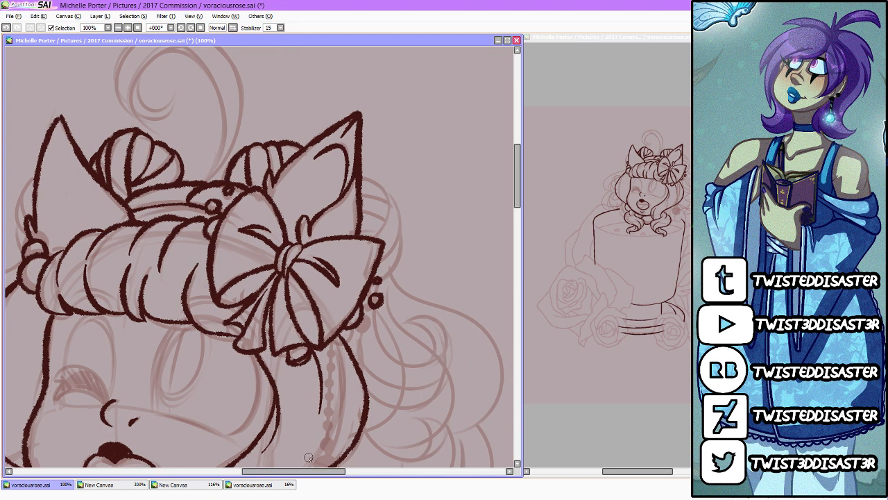
mouse_move(388, 194)
mouse_down()
mouse_move(386, 223)
mouse_move(374, 237)
mouse_move(390, 195)
mouse_move(399, 214)
mouse_move(385, 251)
mouse_move(401, 234)
mouse_move(399, 258)
mouse_move(376, 280)
mouse_up()
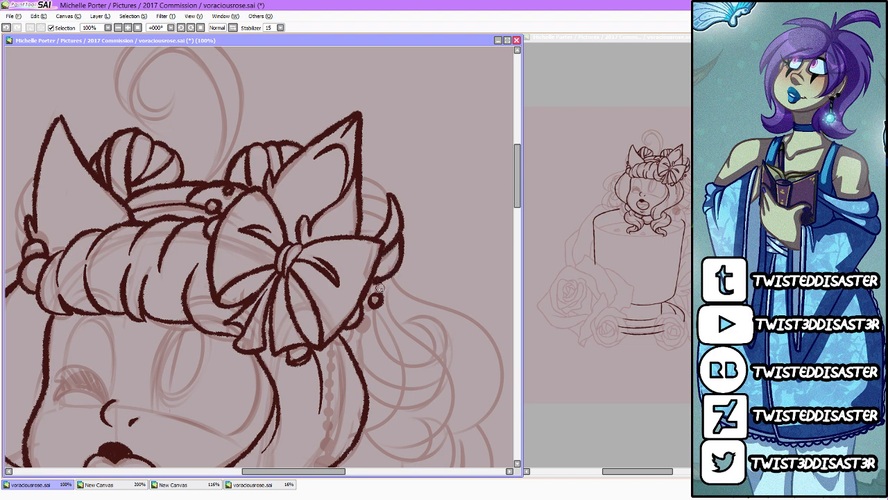
mouse_move(363, 207)
mouse_down()
mouse_move(385, 218)
mouse_move(362, 197)
mouse_move(380, 193)
mouse_move(363, 180)
mouse_move(401, 219)
mouse_up()
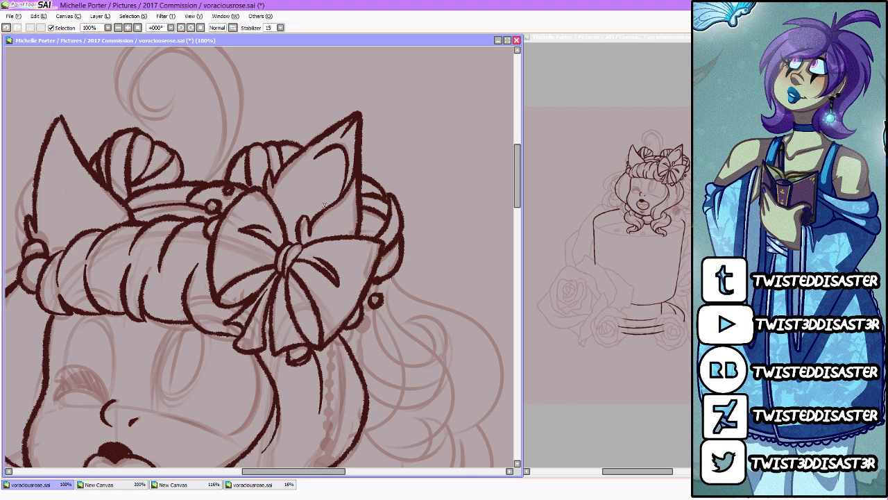
scroll(325, 205, down, 2)
scroll(122, 198, up, 2)
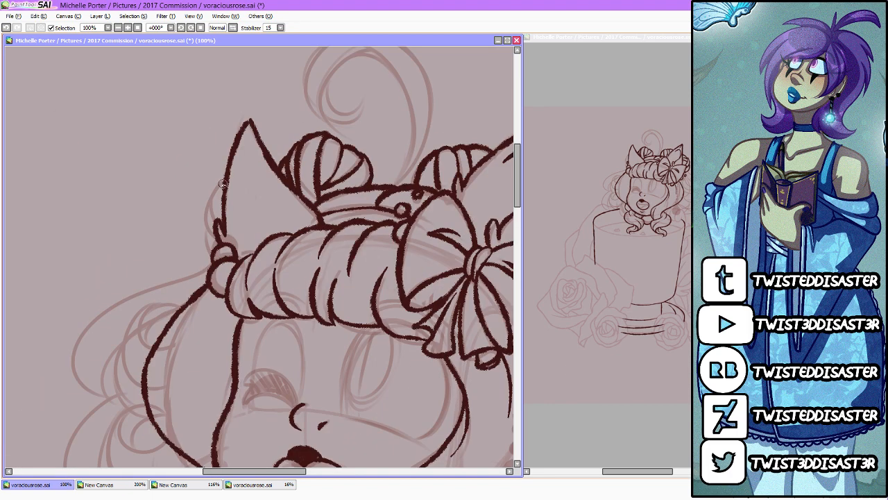
mouse_move(225, 183)
mouse_down()
mouse_move(213, 213)
mouse_move(209, 201)
mouse_move(205, 209)
mouse_move(212, 251)
mouse_up()
Step: Draw the large curled hair strand rising above the headband, with its spiral tip and inner contour lines
scroll(213, 253, down, 2)
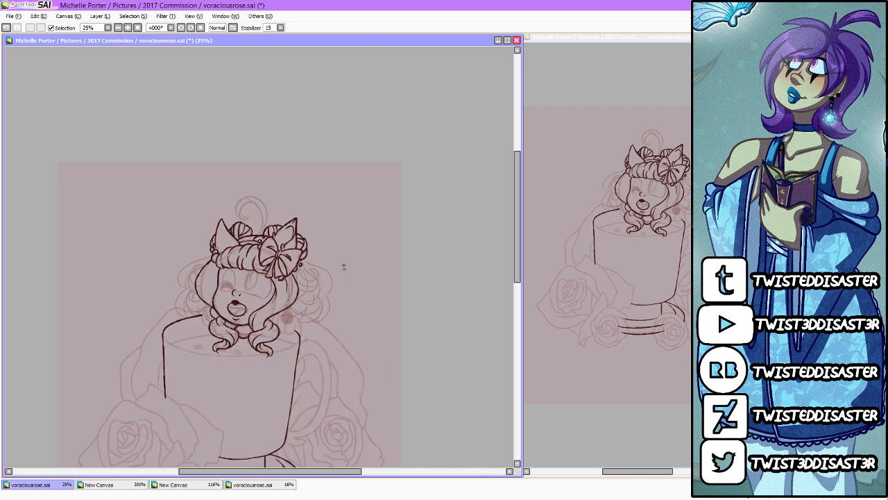
scroll(192, 269, up, 1)
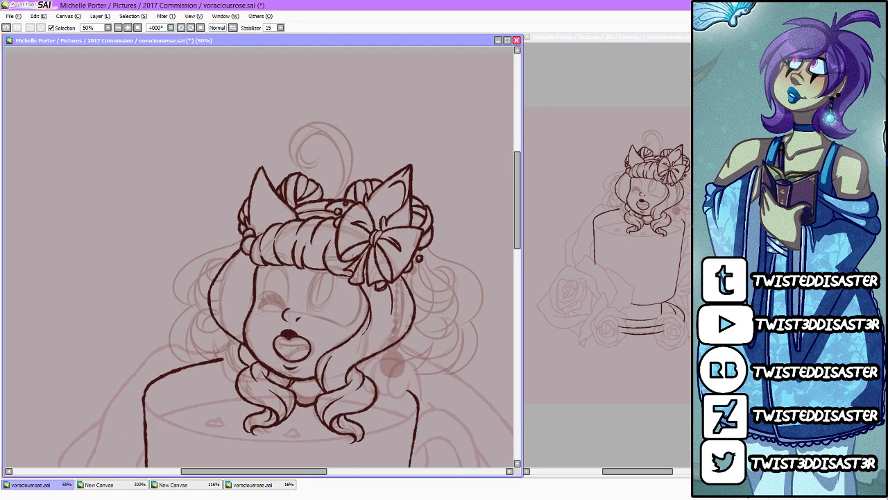
scroll(350, 107, up, 1)
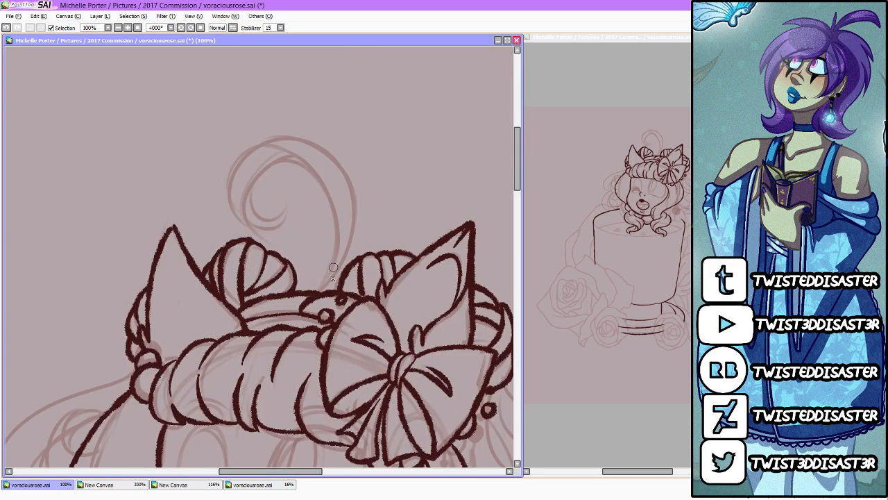
mouse_move(319, 290)
mouse_down()
mouse_move(352, 182)
mouse_move(231, 209)
mouse_move(307, 202)
mouse_move(285, 218)
mouse_move(257, 138)
mouse_up()
mouse_move(249, 194)
mouse_down()
mouse_move(340, 179)
mouse_move(347, 254)
mouse_up()
mouse_move(310, 165)
mouse_down()
mouse_move(328, 244)
mouse_move(310, 297)
mouse_up()
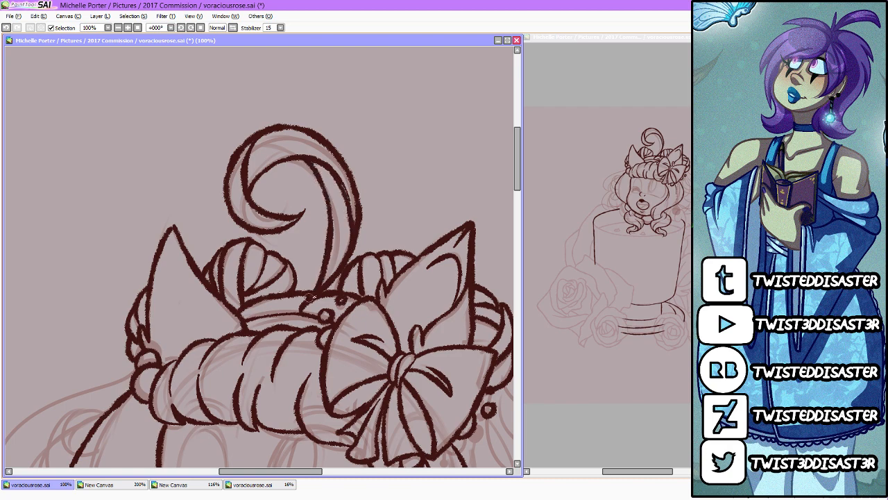
Step: Undo the curl's inner stem line and redraw it from the inside of the loop down to the headband
scroll(358, 222, down, 4)
scroll(361, 225, up, 4)
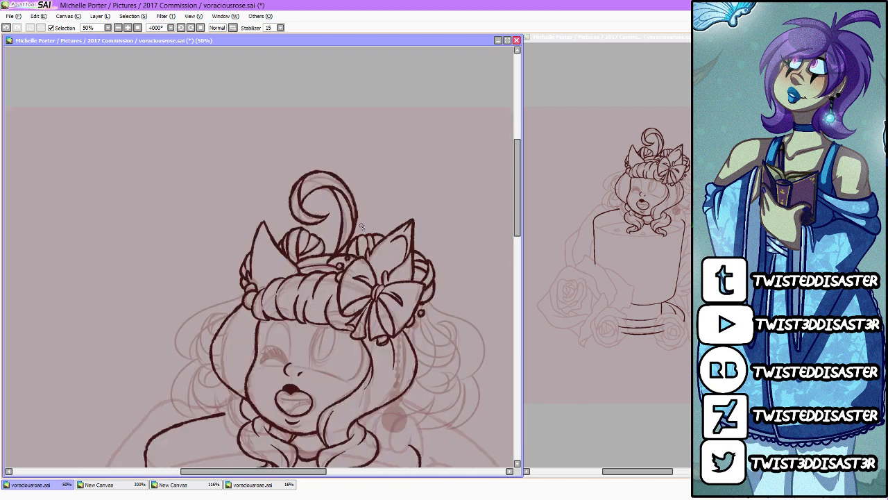
key(ctrl+z)
key(ctrl+z)
key(ctrl+z)
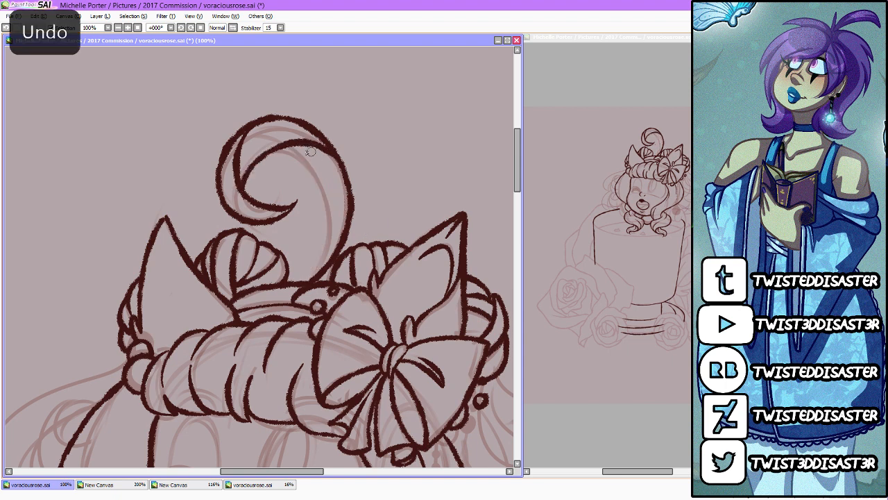
mouse_move(288, 151)
mouse_down()
mouse_move(325, 245)
mouse_move(312, 278)
mouse_up()
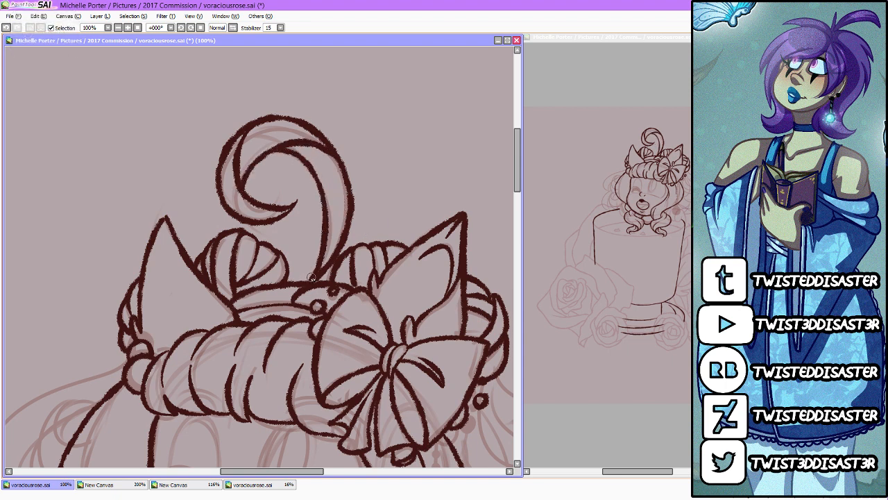
Step: Transform the curled strand above the headband, lowering its top to make it shorter and slightly slanted
scroll(313, 269, down, 3)
scroll(312, 276, up, 2)
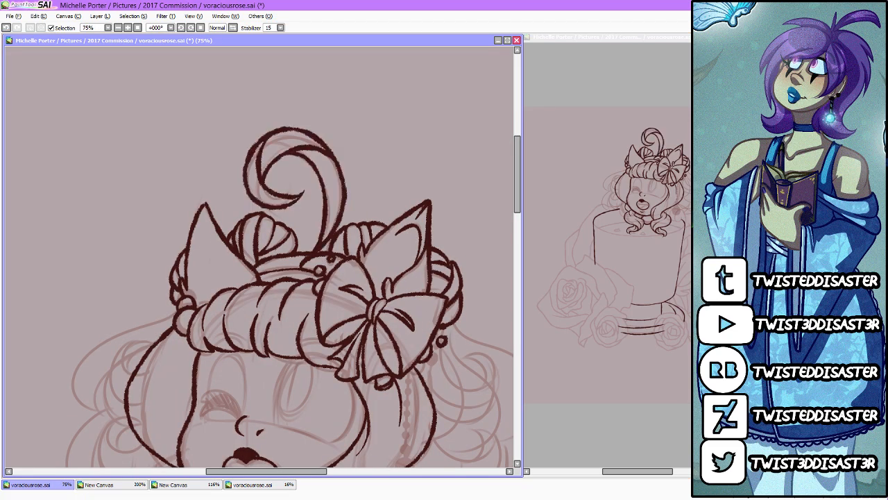
key(ctrl+t)
drag(295, 126, 348, 132)
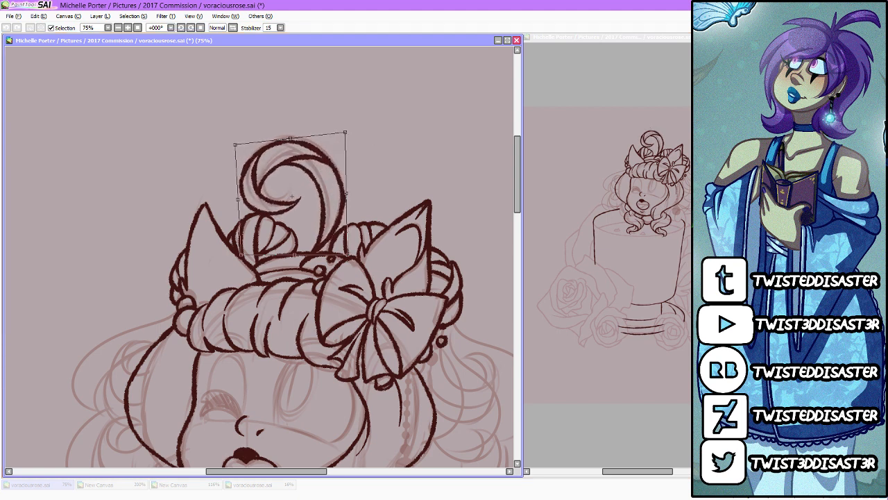
key(Return)
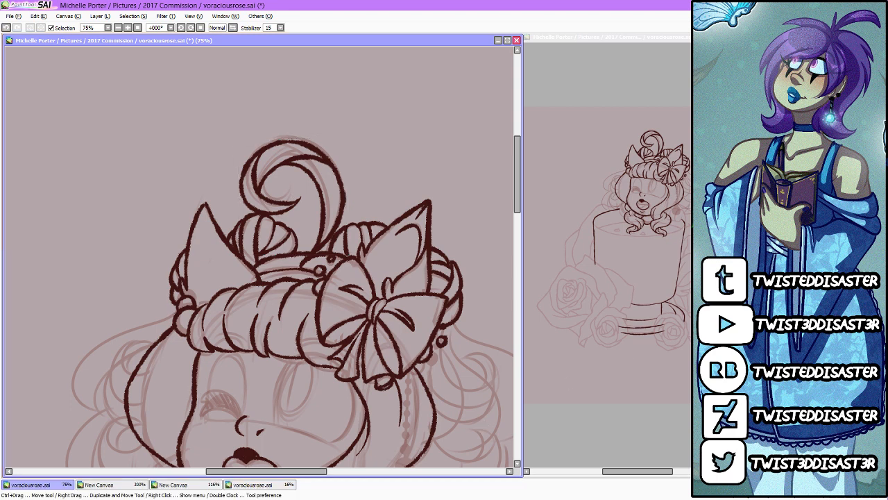
Step: Try an S-shaped stroke beside the head, undo it and save the drawing
mouse_move(470, 118)
mouse_down()
mouse_move(460, 122)
mouse_move(476, 193)
mouse_up()
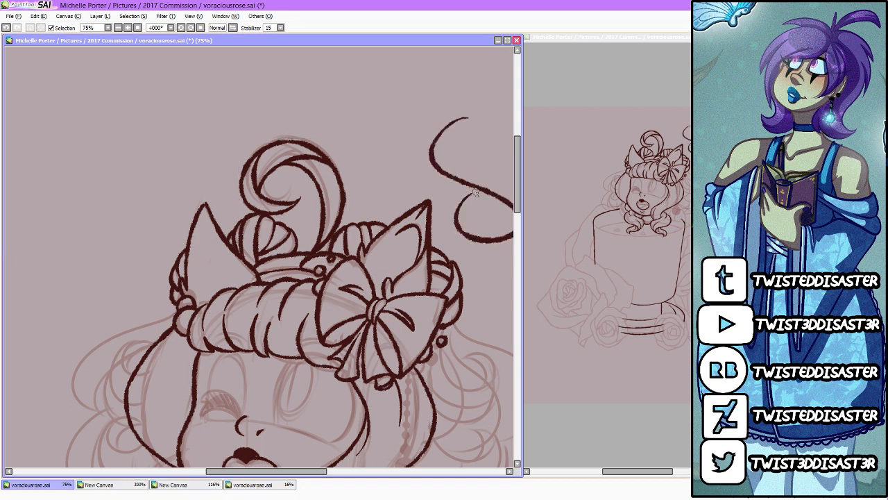
key(ctrl+z)
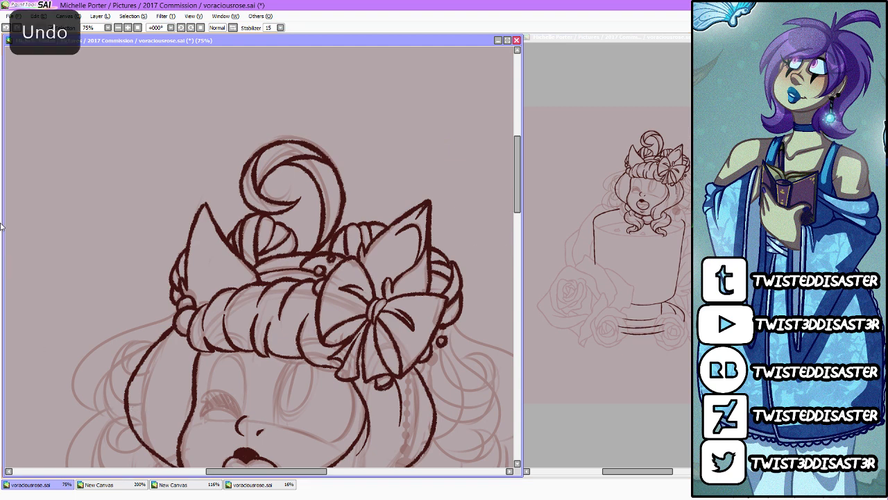
click(14, 16)
click(39, 72)
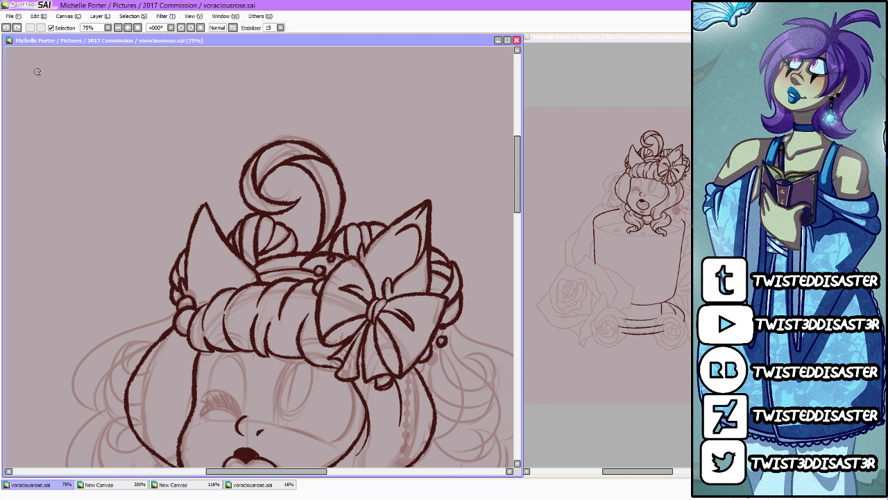
Step: Draw the large outer hair loop sweeping from the headband around the left side of the face
scroll(289, 180, down, 4)
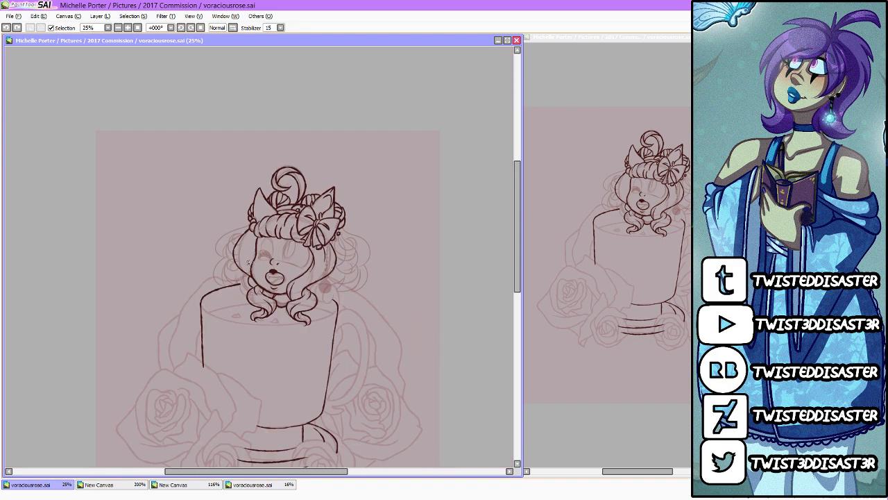
scroll(231, 256, up, 4)
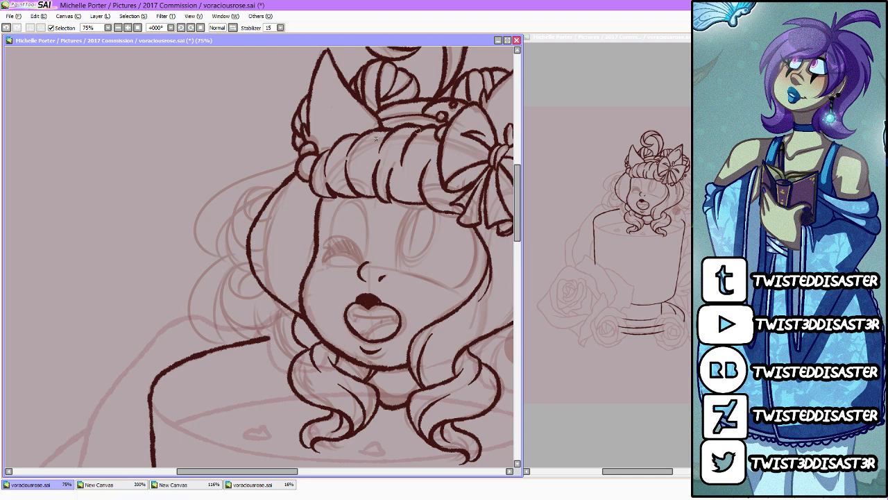
mouse_move(304, 154)
mouse_down()
mouse_move(233, 184)
mouse_move(207, 269)
mouse_up()
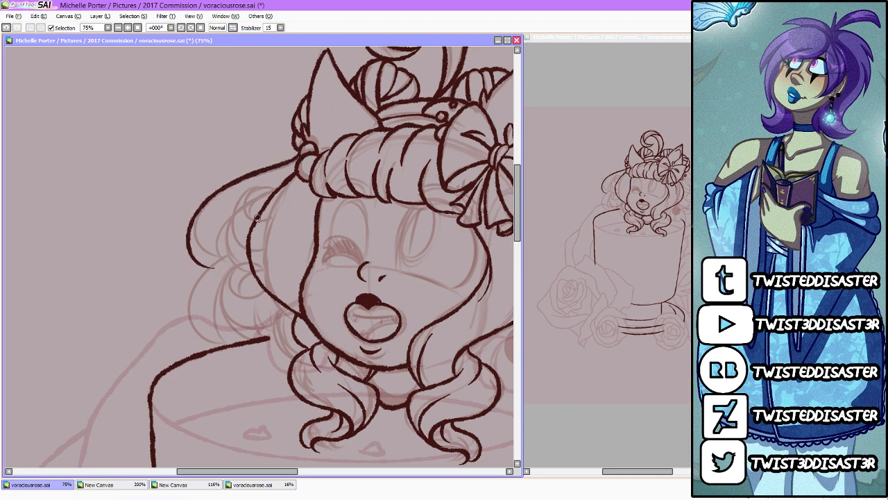
mouse_move(249, 215)
mouse_down()
mouse_move(248, 201)
mouse_move(266, 184)
mouse_move(254, 270)
mouse_up()
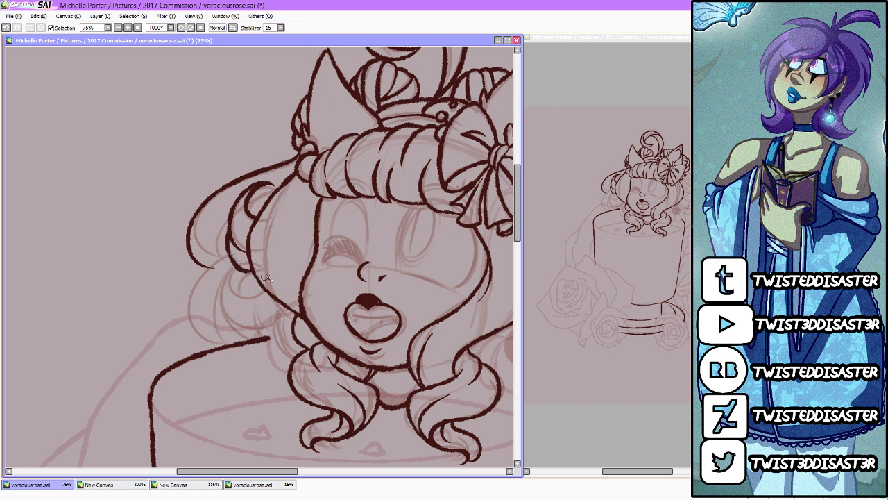
mouse_move(229, 257)
mouse_down()
mouse_move(191, 345)
mouse_move(240, 269)
mouse_up()
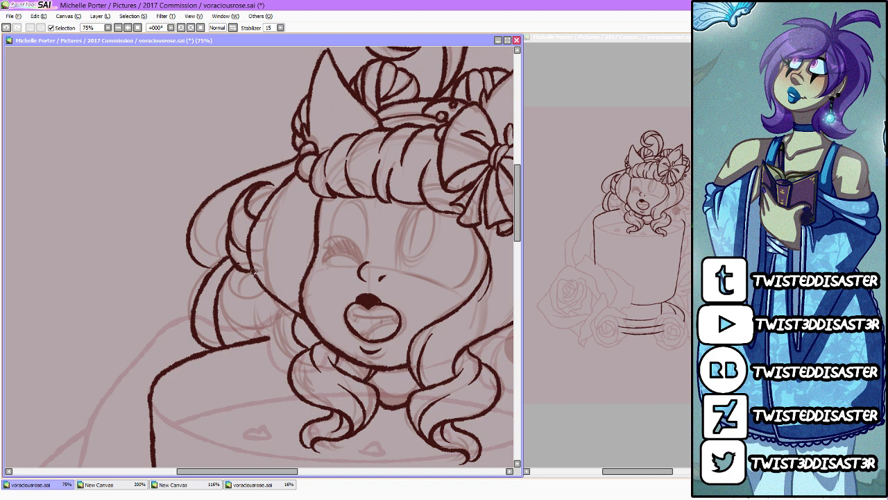
key(ctrl+z)
key(ctrl+z)
key(ctrl+z)
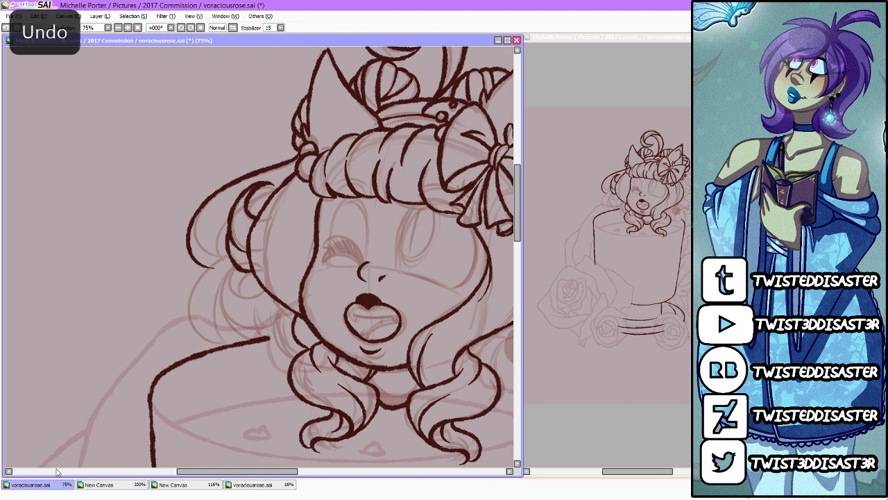
key(ctrl+z)
key(ctrl+z)
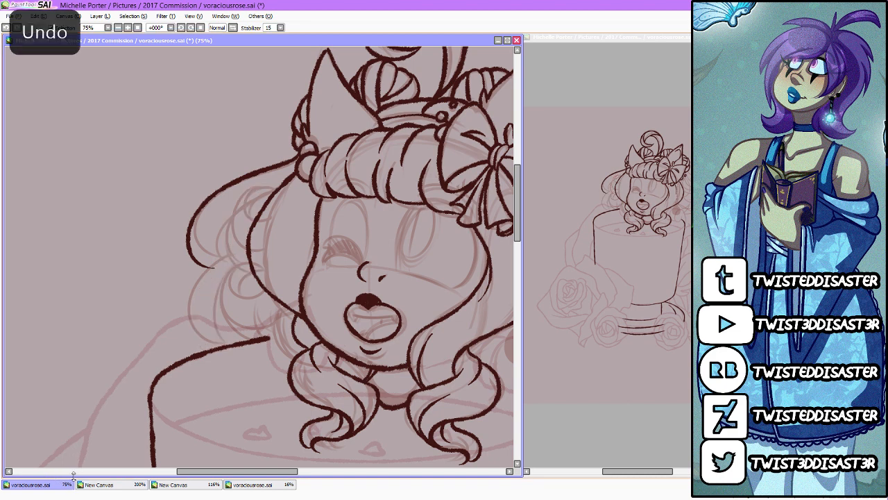
Step: Draw the inner curled strands inside the left hair loop and the outline of a second hair loop beneath it
mouse_move(225, 258)
mouse_down()
mouse_move(228, 222)
mouse_move(258, 212)
mouse_up()
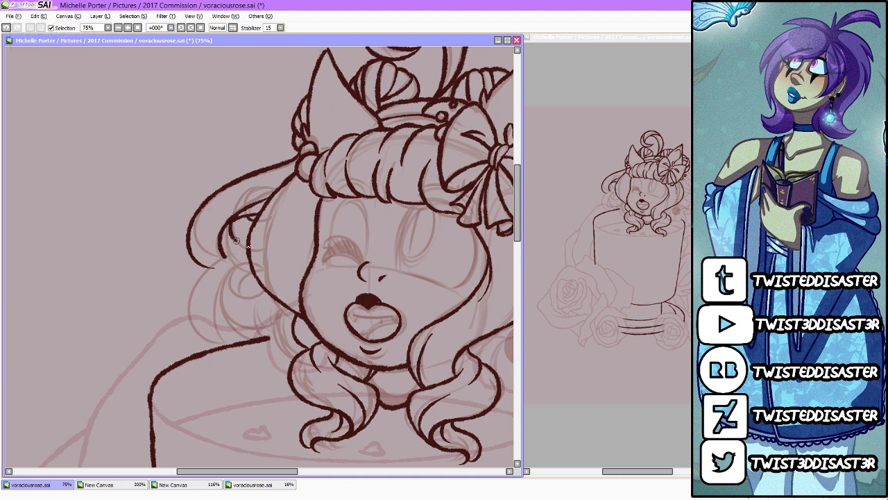
mouse_move(224, 232)
mouse_down()
mouse_move(230, 263)
mouse_move(254, 266)
mouse_up()
mouse_move(223, 260)
mouse_down()
mouse_move(193, 304)
mouse_move(230, 341)
mouse_move(229, 265)
mouse_move(219, 319)
mouse_move(266, 332)
mouse_up()
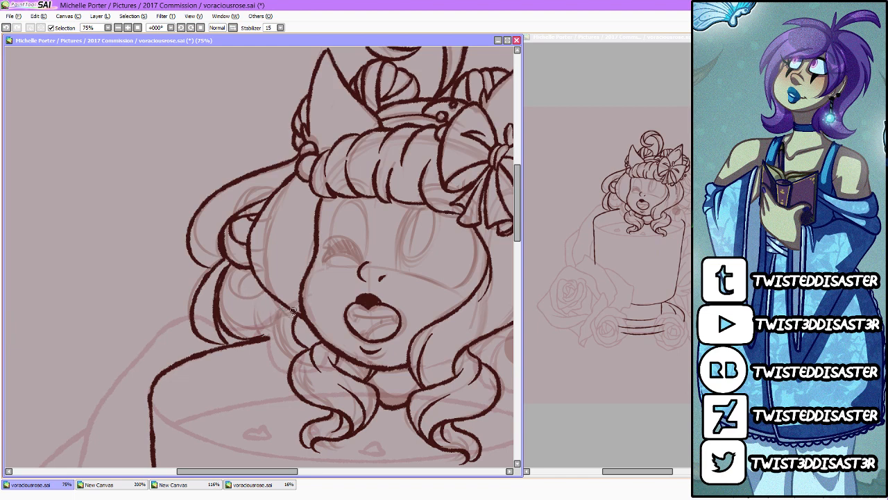
Step: Complete the lower left hair loop with its inner contours, a small spiral curl and a short strand meeting the left ringlet
mouse_move(294, 314)
mouse_down()
mouse_move(272, 325)
mouse_move(228, 300)
mouse_up()
mouse_move(252, 338)
mouse_down()
mouse_move(294, 316)
mouse_move(274, 333)
mouse_move(298, 311)
mouse_up()
mouse_move(267, 342)
mouse_down()
mouse_move(276, 372)
mouse_move(293, 369)
mouse_up()
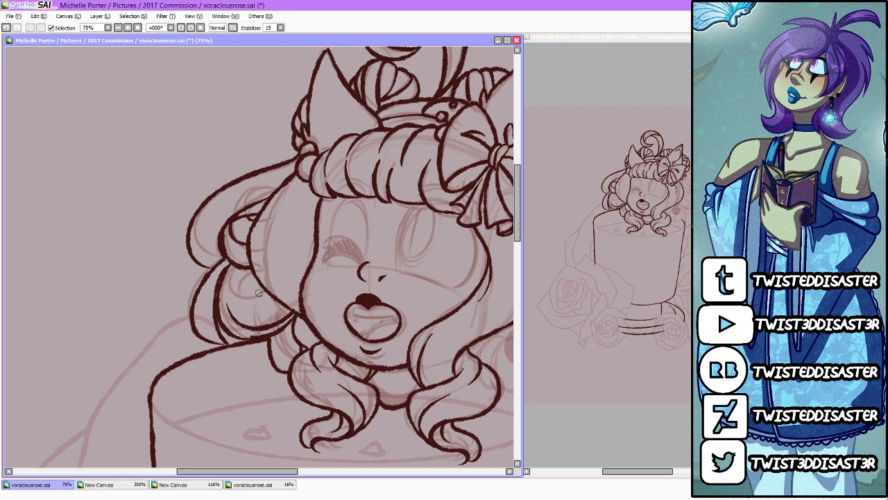
mouse_move(264, 292)
mouse_down()
mouse_move(242, 294)
mouse_move(257, 267)
mouse_move(263, 270)
mouse_move(232, 281)
mouse_move(221, 297)
mouse_move(236, 312)
mouse_up()
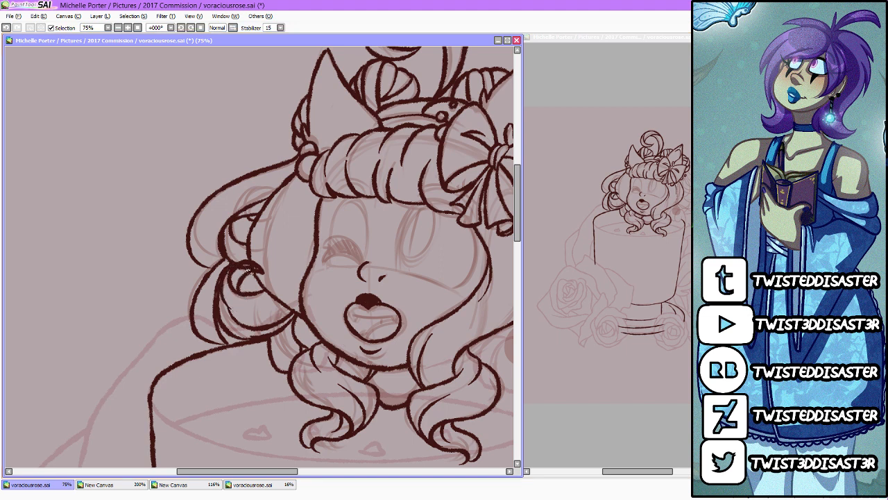
mouse_move(248, 272)
mouse_down()
mouse_move(241, 271)
mouse_move(252, 265)
mouse_up()
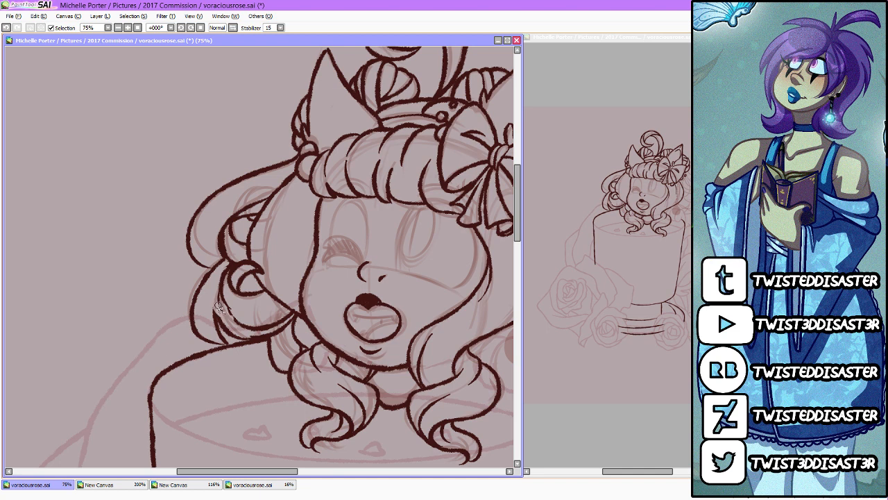
key(ctrl+z)
Step: Draw the rounded shapes beside the right ringlet, with their outer line hooking over the cup's right rim
scroll(229, 297, down, 3)
scroll(289, 300, up, 4)
scroll(290, 300, down, 4)
scroll(300, 297, up, 1)
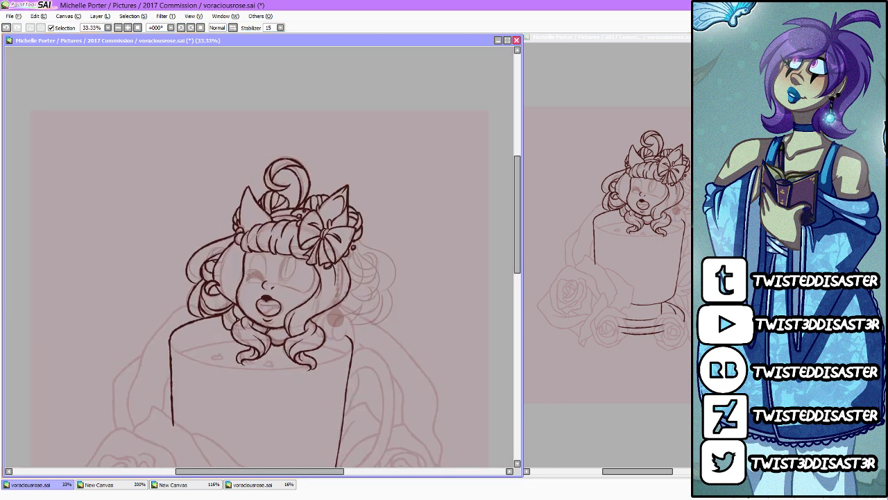
scroll(336, 324, up, 1)
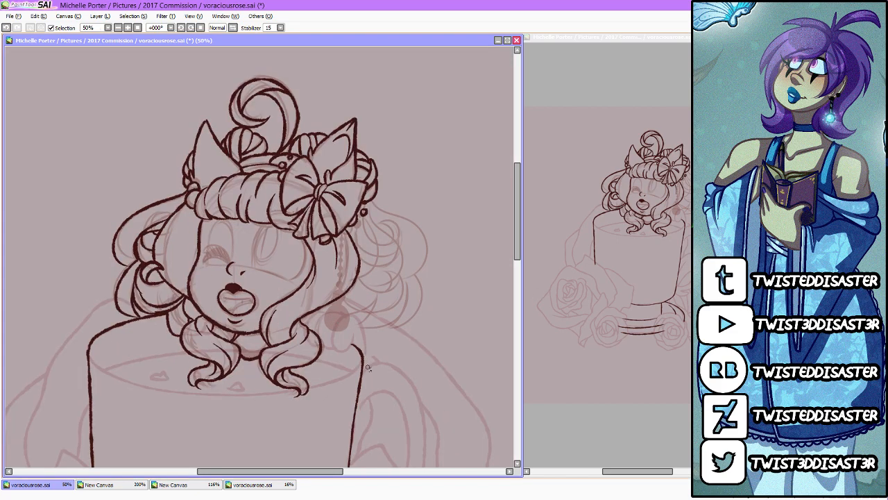
mouse_move(368, 368)
mouse_down()
mouse_move(365, 335)
mouse_move(349, 319)
mouse_move(336, 346)
mouse_move(353, 344)
mouse_move(354, 330)
mouse_move(326, 321)
mouse_move(337, 351)
mouse_up()
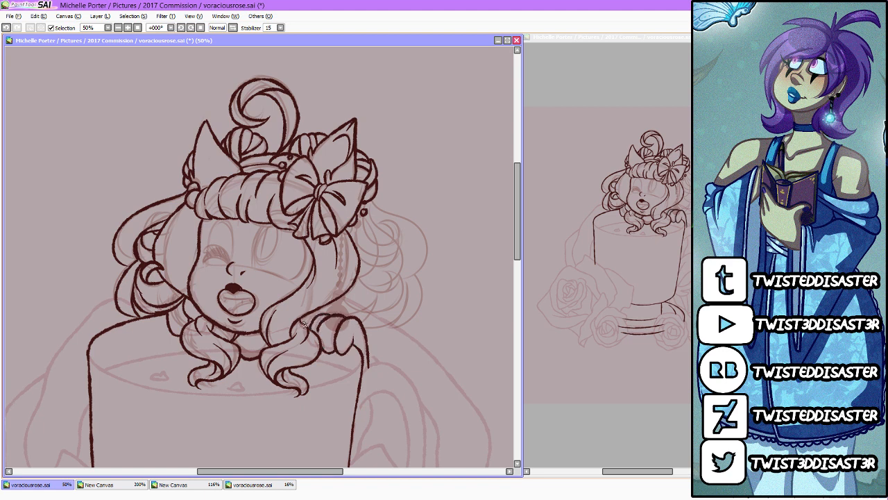
key(ctrl+z)
Step: Draw the upper right hair curls below the bow, with a hooked inner curl and a large outer loop
mouse_move(364, 217)
mouse_down()
mouse_move(395, 241)
mouse_move(383, 222)
mouse_move(389, 244)
mouse_move(375, 222)
mouse_move(396, 226)
mouse_move(386, 255)
mouse_up()
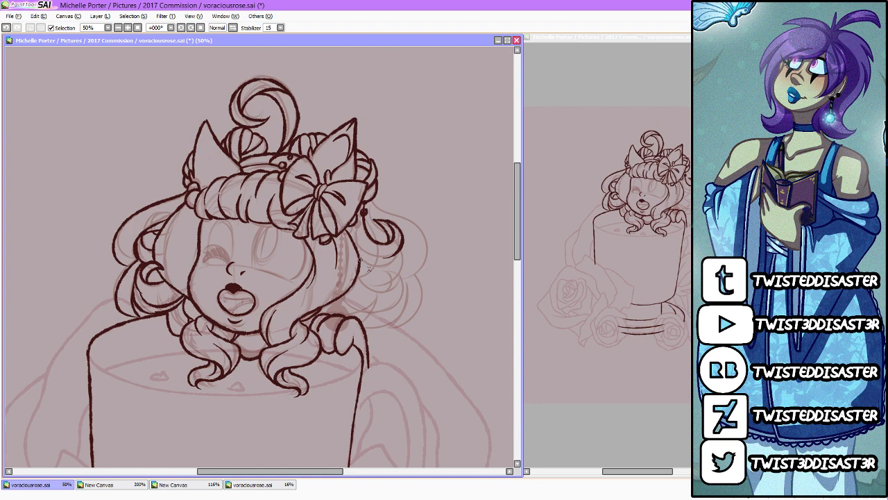
mouse_move(375, 195)
mouse_down()
mouse_move(402, 215)
mouse_move(422, 276)
mouse_move(394, 288)
mouse_move(363, 284)
mouse_move(360, 266)
mouse_move(407, 274)
mouse_up()
key(ctrl+z)
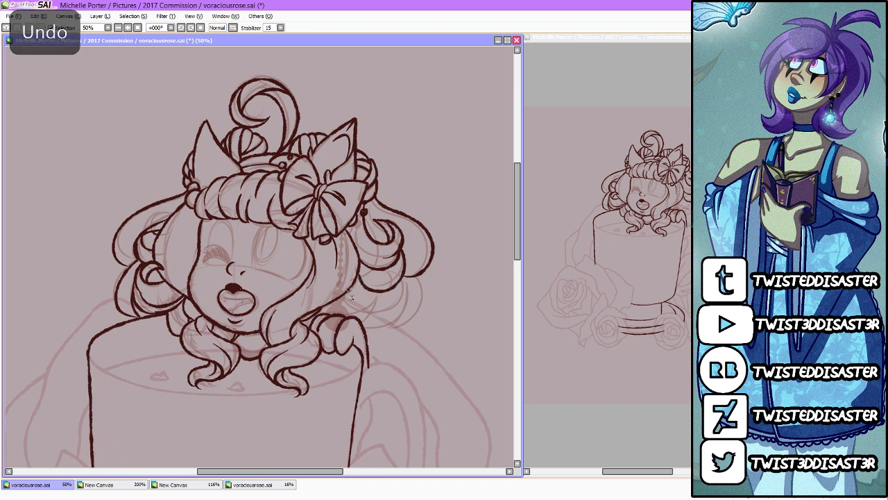
Step: Draw the lower right hair loops with a small inner spiral and add short strand lines to the hair on both sides
mouse_move(363, 320)
mouse_down()
mouse_move(404, 281)
mouse_move(382, 306)
mouse_up()
mouse_move(416, 276)
mouse_down()
mouse_move(422, 307)
mouse_move(387, 329)
mouse_up()
mouse_move(408, 286)
mouse_down()
mouse_move(397, 312)
mouse_move(363, 330)
mouse_up()
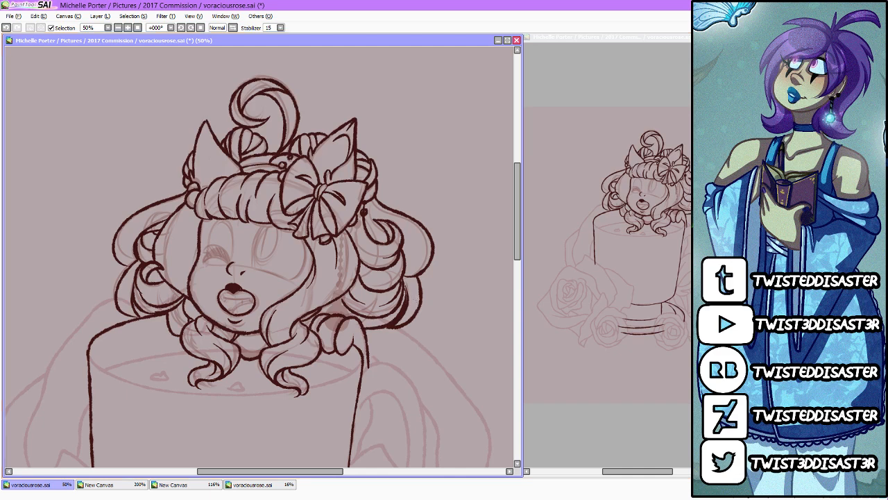
mouse_move(353, 311)
mouse_down()
mouse_move(343, 324)
mouse_move(353, 307)
mouse_move(375, 308)
mouse_up()
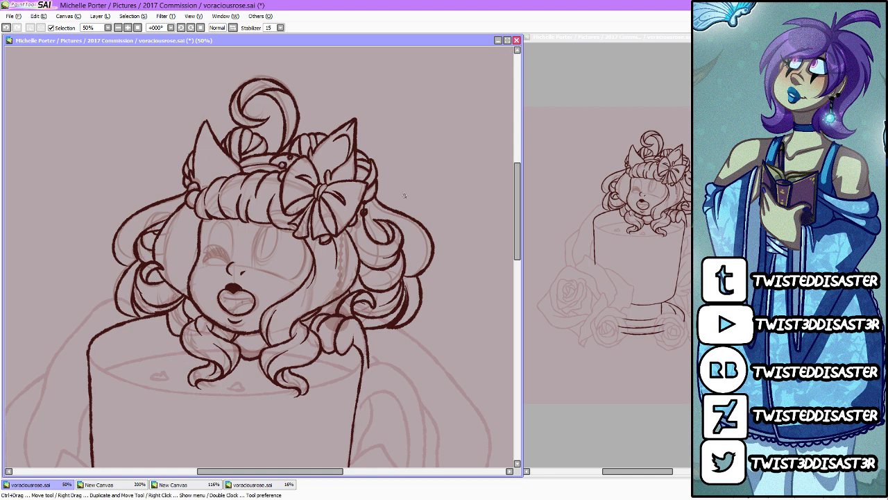
drag(368, 198, 380, 235)
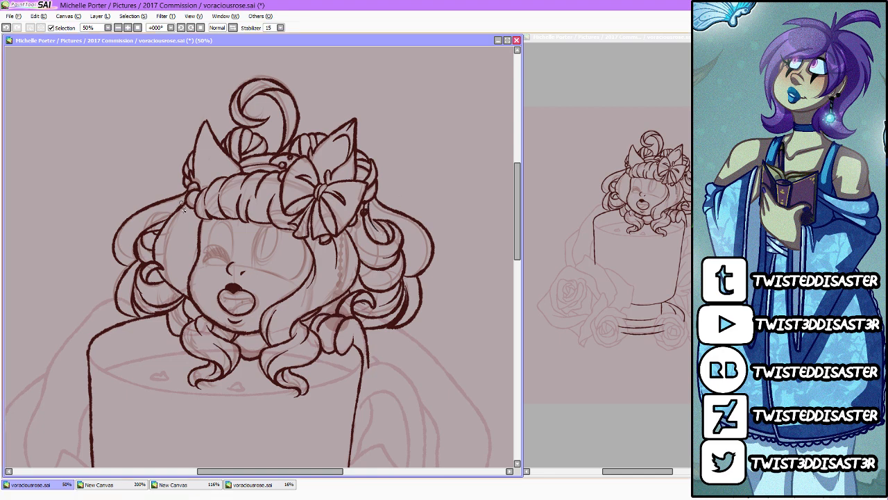
drag(194, 211, 179, 243)
Step: Draw the upper teeth line with two small fangs and the tongue inside the open mouth, redoing the teeth line as needed
scroll(207, 294, up, 2)
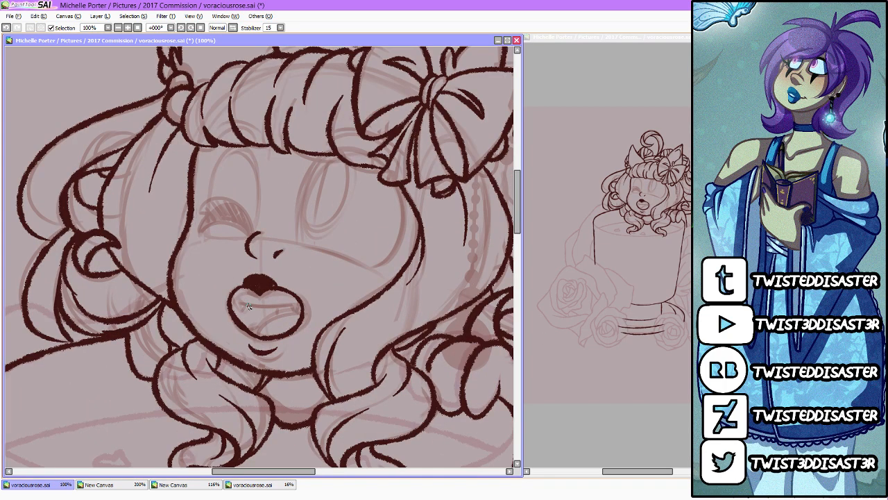
mouse_move(235, 294)
mouse_down()
mouse_move(245, 311)
mouse_move(301, 303)
mouse_up()
drag(241, 306, 296, 310)
key(ctrl+z)
key(ctrl+z)
key(ctrl+z)
drag(242, 306, 295, 311)
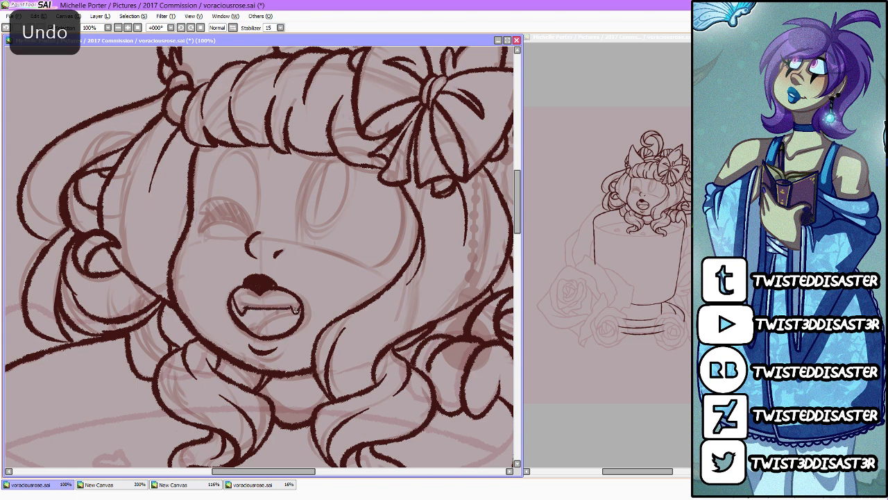
key(ctrl+z)
drag(242, 306, 295, 310)
key(ctrl+z)
mouse_move(240, 306)
mouse_down()
mouse_move(300, 308)
mouse_move(291, 304)
mouse_move(293, 323)
mouse_move(292, 312)
mouse_move(267, 323)
mouse_move(260, 339)
mouse_move(251, 334)
mouse_move(278, 322)
mouse_up()
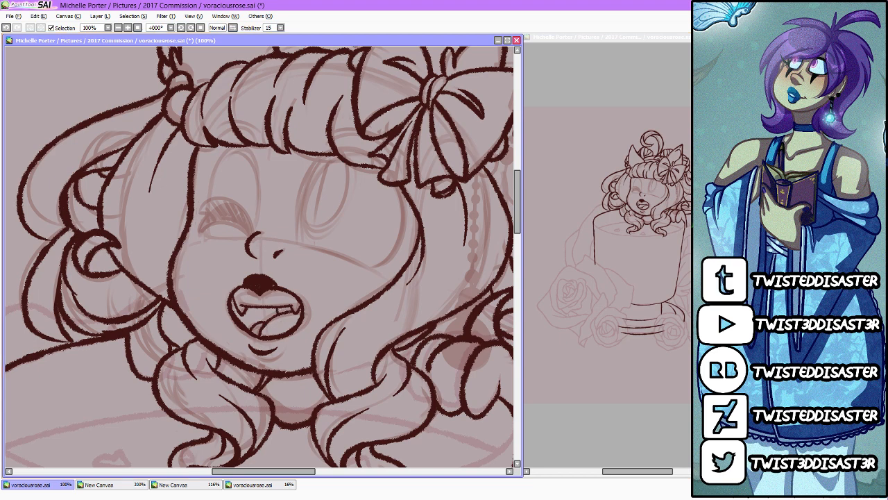
Step: Set the stabilizer to S-7 and draw the cup's curved handle with its scrolled ends
scroll(381, 195, down, 4)
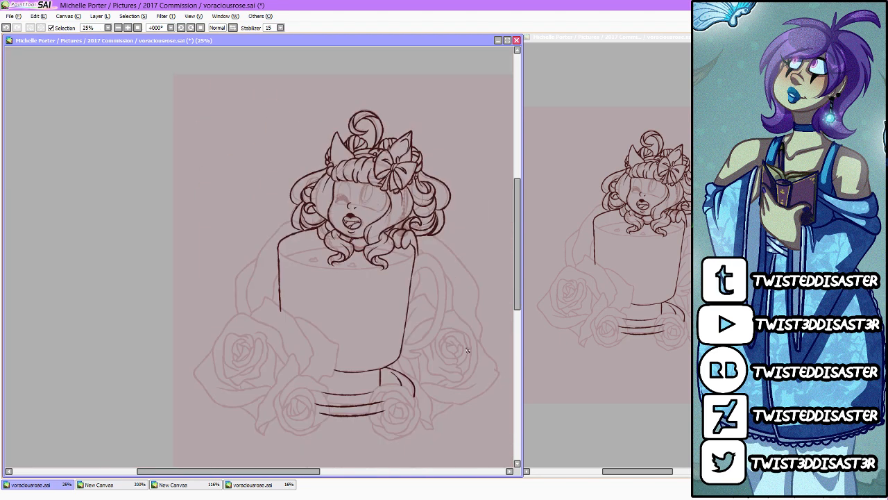
scroll(468, 350, up, 2)
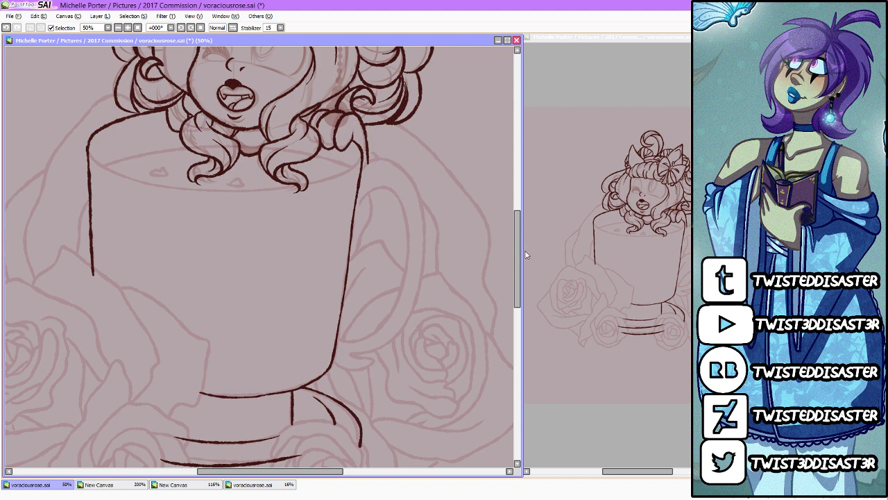
click(280, 28)
click(269, 188)
mouse_move(354, 221)
mouse_down()
mouse_move(376, 214)
mouse_move(363, 202)
mouse_move(391, 193)
mouse_move(409, 230)
mouse_move(398, 302)
mouse_move(373, 337)
mouse_move(337, 340)
mouse_move(353, 376)
mouse_move(375, 373)
mouse_move(375, 361)
mouse_move(354, 357)
mouse_move(405, 335)
mouse_move(425, 294)
mouse_move(432, 228)
mouse_move(421, 180)
mouse_move(398, 157)
mouse_move(385, 154)
mouse_move(362, 172)
mouse_move(374, 214)
mouse_move(354, 245)
mouse_up()
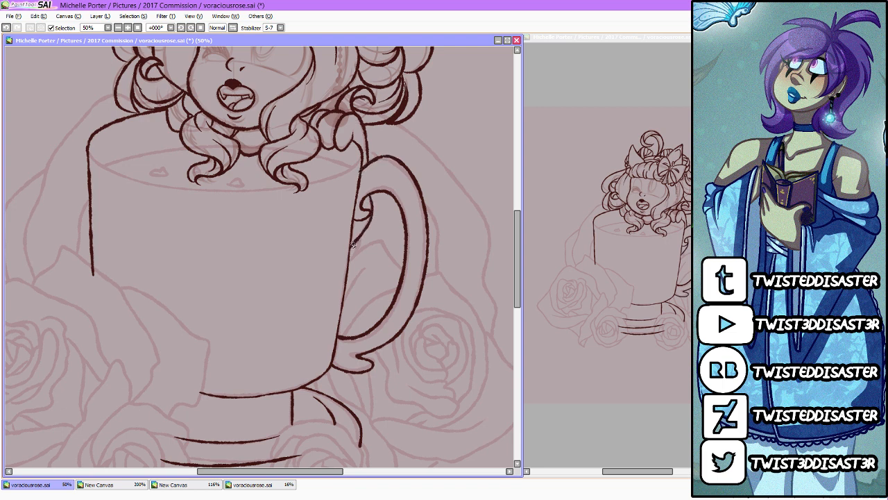
Step: Draw the cup's curved front rim, redo it as one sweep between both sides and clean up the right ringlet's tip where it overlaps
scroll(327, 274, down, 2)
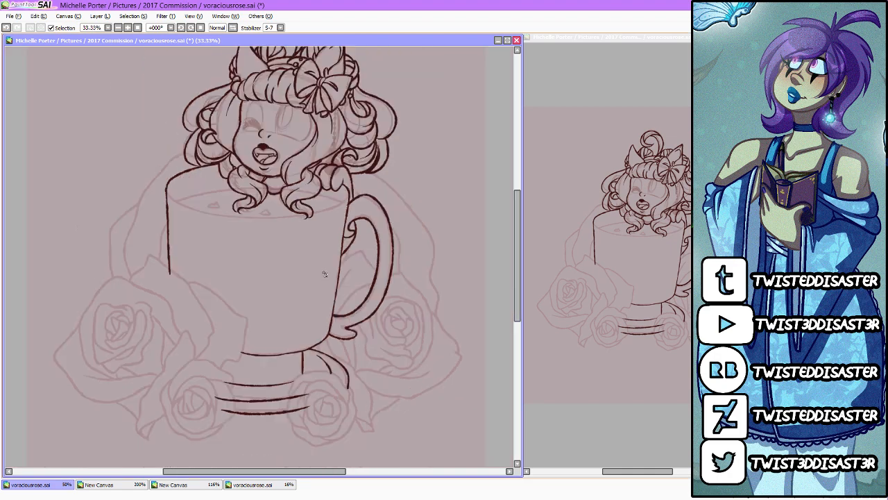
scroll(248, 206, up, 3)
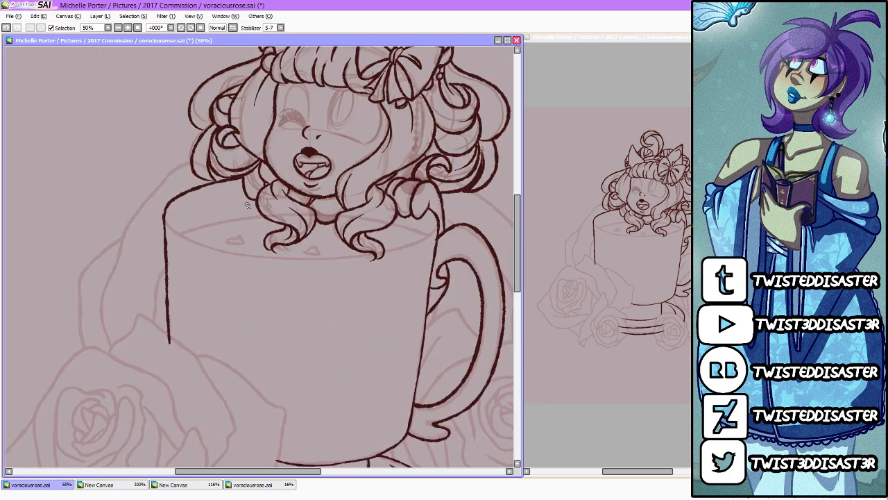
scroll(248, 206, down, 3)
scroll(366, 201, up, 3)
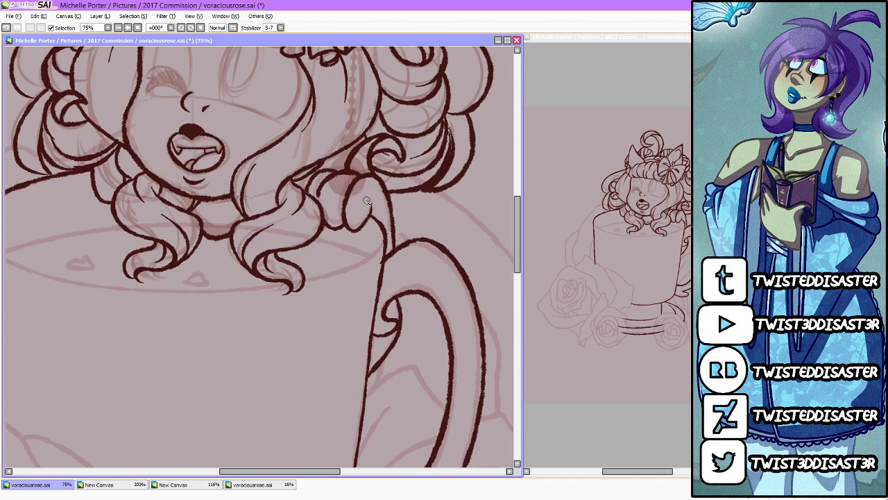
mouse_move(298, 476)
mouse_down()
mouse_move(254, 473)
mouse_move(262, 472)
mouse_up()
mouse_move(78, 215)
mouse_down()
mouse_move(104, 269)
mouse_move(177, 287)
mouse_move(256, 294)
mouse_move(379, 283)
mouse_up()
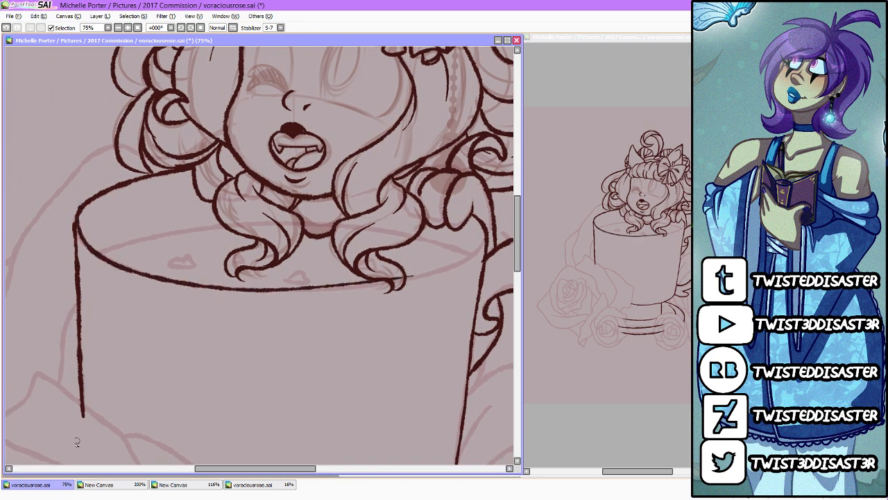
key(ctrl+z)
mouse_move(489, 236)
mouse_down()
mouse_move(471, 255)
mouse_move(347, 285)
mouse_move(175, 278)
mouse_move(81, 229)
mouse_move(77, 213)
mouse_up()
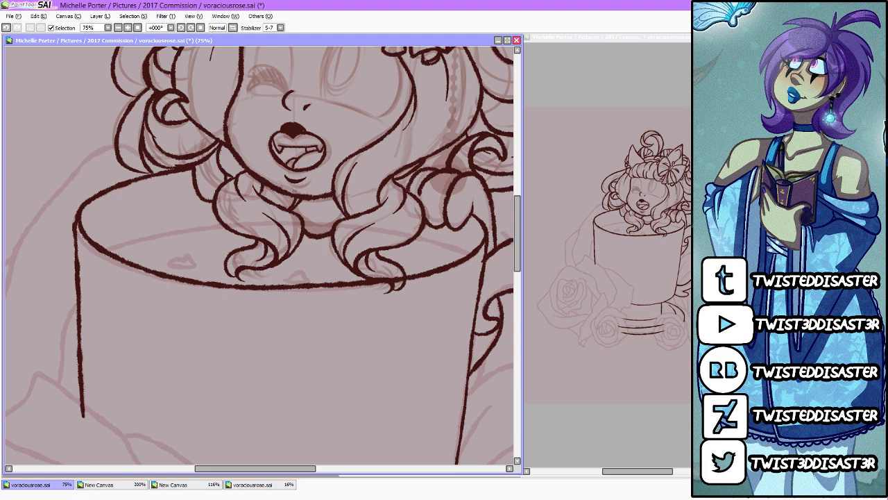
drag(402, 288, 422, 284)
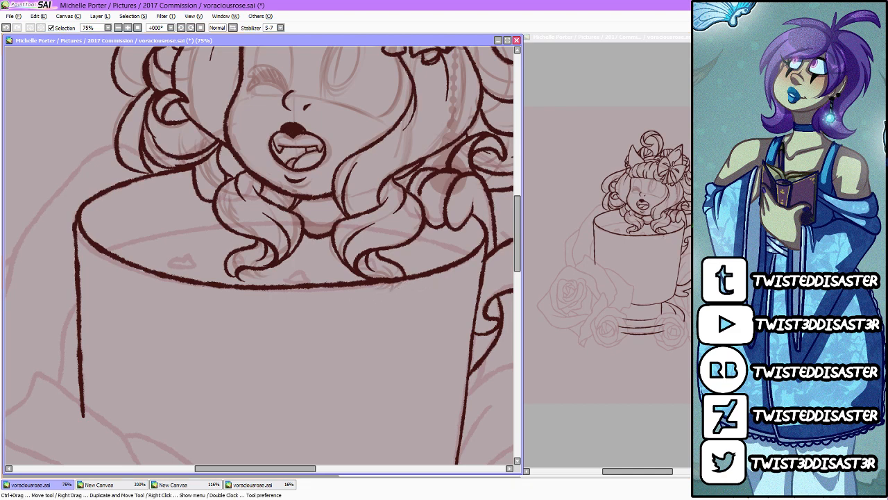
Step: Draw the drink's surface line inside the cup on both sides of the ringlets, redoing the left part
drag(104, 248, 201, 220)
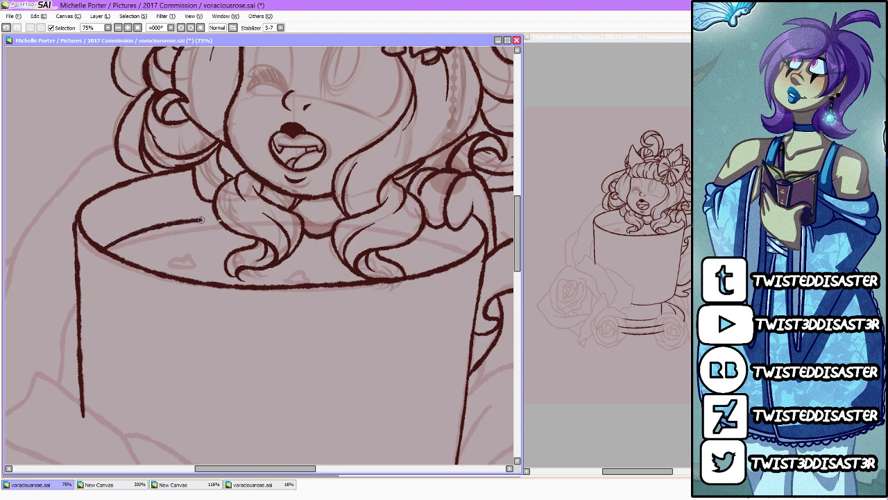
key(ctrl+z)
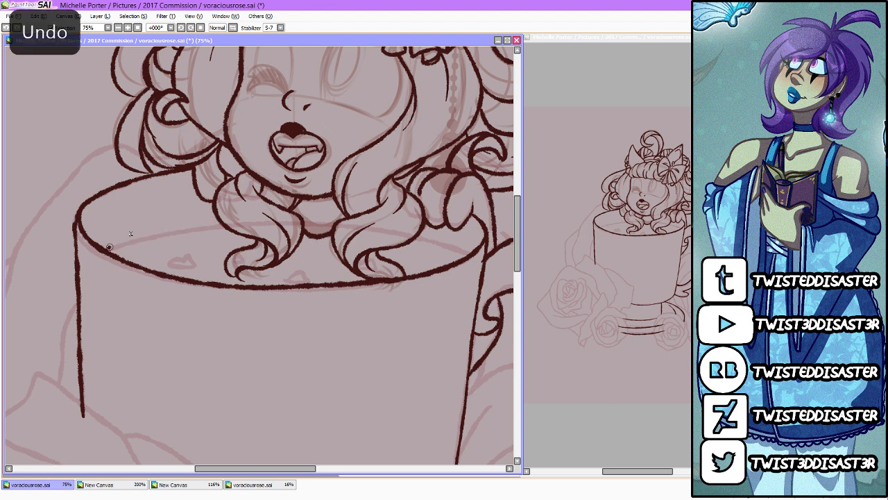
drag(109, 246, 225, 216)
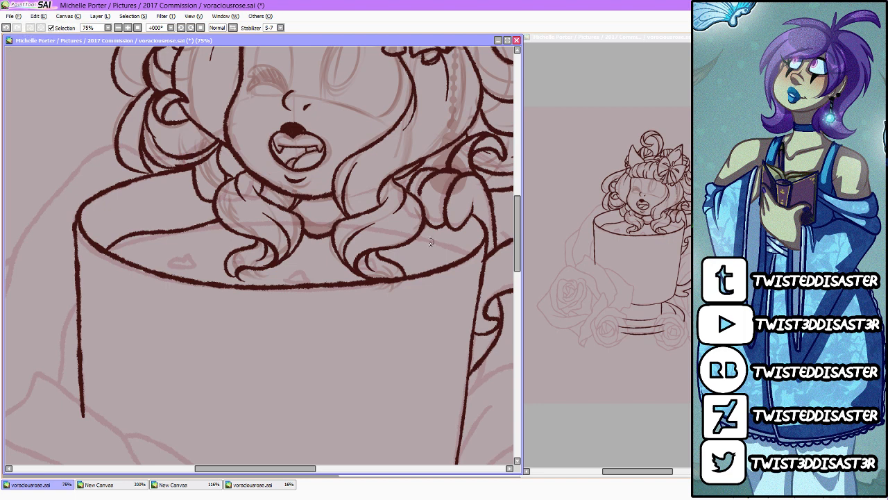
drag(417, 236, 476, 247)
Step: Set the stabilizer to 15 and draw three small hearts floating on the drink's surface
click(280, 27)
click(269, 142)
mouse_move(183, 259)
mouse_down()
mouse_move(182, 268)
mouse_move(183, 259)
mouse_up()
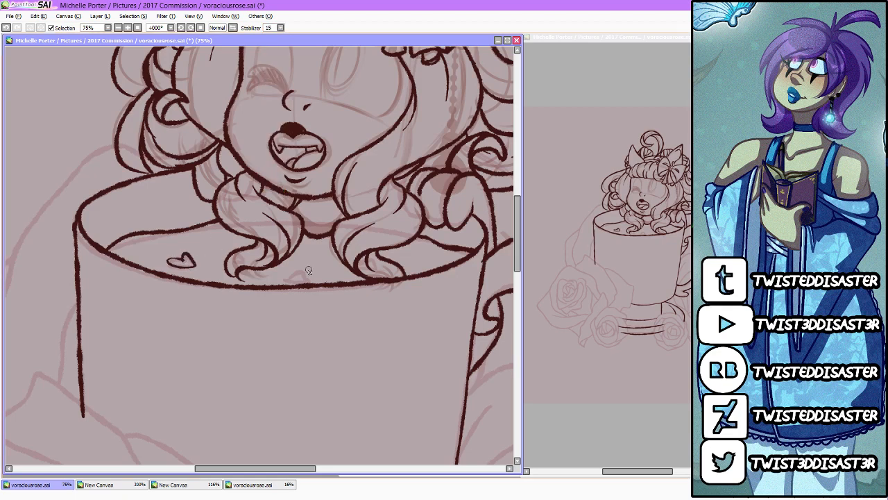
mouse_move(314, 263)
mouse_down()
mouse_move(300, 268)
mouse_move(316, 279)
mouse_move(320, 259)
mouse_up()
mouse_move(419, 254)
mouse_down()
mouse_move(419, 266)
mouse_move(422, 254)
mouse_up()
Step: Add a short strand line inside the large outer loop on the right side of the hair
scroll(417, 250, down, 2)
scroll(418, 251, down, 3)
scroll(414, 260, up, 3)
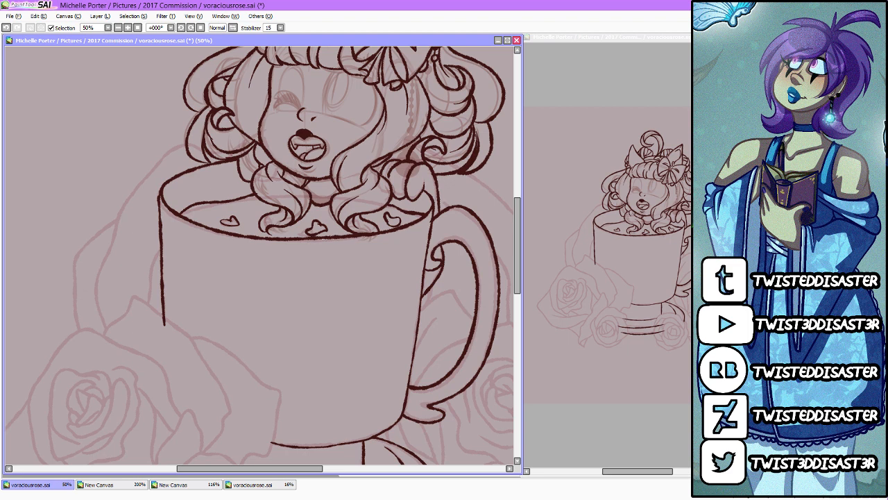
scroll(482, 148, up, 2)
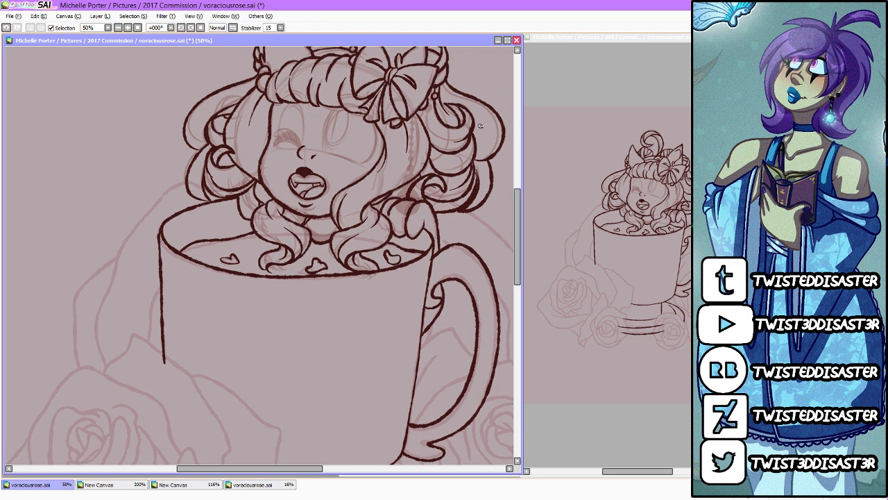
drag(481, 131, 474, 148)
Step: Outline the small rose at the cup's lower left in red, from its centre folds to the outer petals
scroll(224, 245, down, 3)
scroll(243, 278, up, 1)
scroll(175, 266, up, 1)
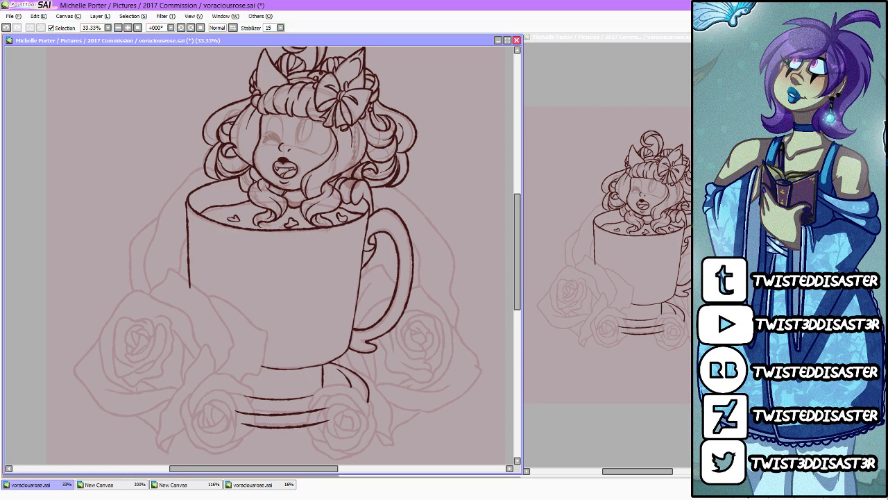
scroll(219, 169, down, 2)
scroll(215, 241, up, 5)
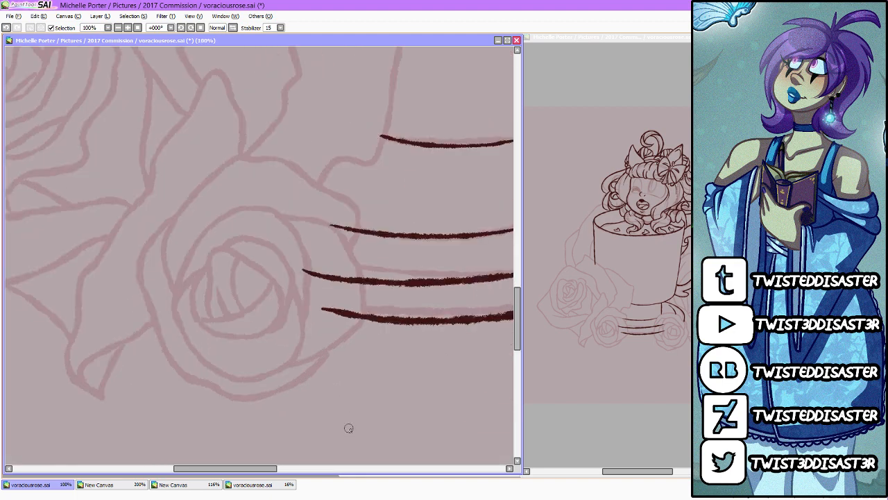
mouse_move(236, 258)
mouse_down()
mouse_move(234, 298)
mouse_move(266, 293)
mouse_move(246, 264)
mouse_move(218, 249)
mouse_move(222, 302)
mouse_move(212, 282)
mouse_move(207, 317)
mouse_move(233, 311)
mouse_move(206, 319)
mouse_move(259, 308)
mouse_move(274, 285)
mouse_move(280, 314)
mouse_move(238, 340)
mouse_move(190, 314)
mouse_move(218, 240)
mouse_move(275, 249)
mouse_move(289, 294)
mouse_move(283, 317)
mouse_move(305, 329)
mouse_move(267, 376)
mouse_move(183, 352)
mouse_move(174, 288)
mouse_move(248, 204)
mouse_move(290, 226)
mouse_move(308, 306)
mouse_move(366, 319)
mouse_move(343, 236)
mouse_up()
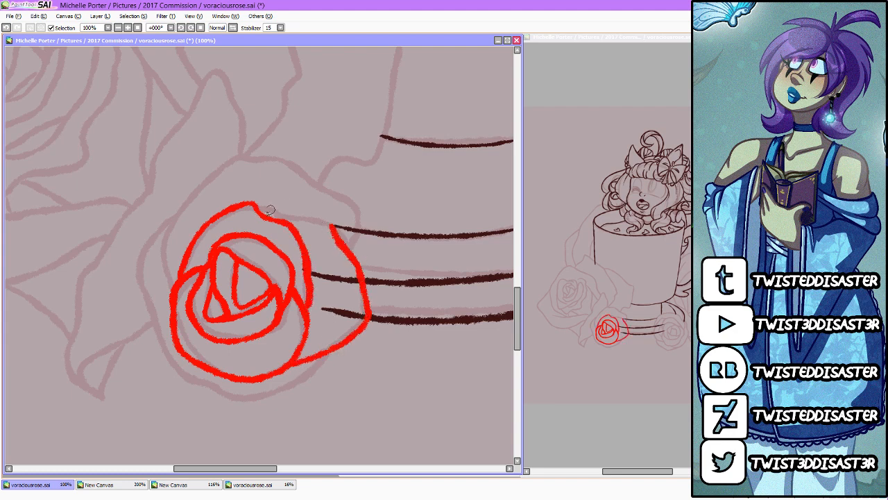
mouse_move(270, 209)
mouse_down()
mouse_move(363, 231)
mouse_move(349, 247)
mouse_move(364, 212)
mouse_move(290, 172)
mouse_move(187, 187)
mouse_move(170, 284)
mouse_up()
mouse_move(161, 229)
mouse_down()
mouse_move(140, 305)
mouse_move(169, 369)
mouse_move(231, 397)
mouse_move(294, 385)
mouse_move(338, 349)
mouse_up()
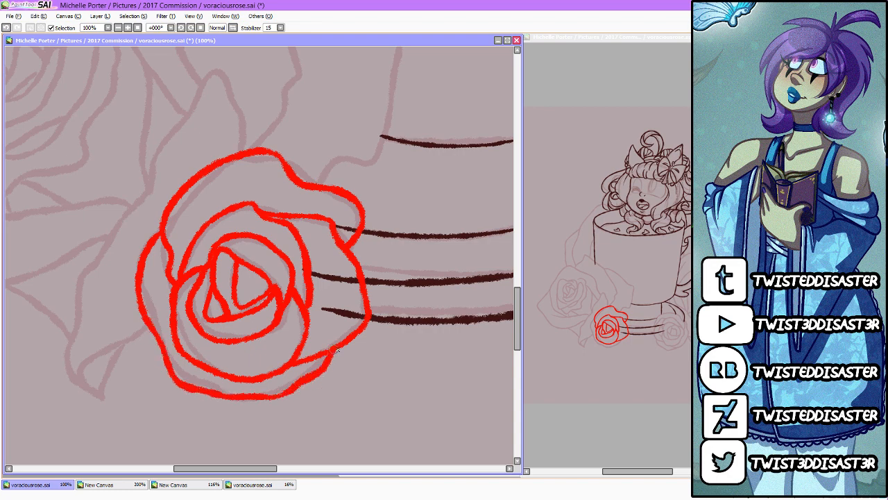
Step: Draw the centre folds and inner petals of the small rose at the cup's lower right in red
scroll(379, 322, down, 3)
scroll(496, 348, down, 1)
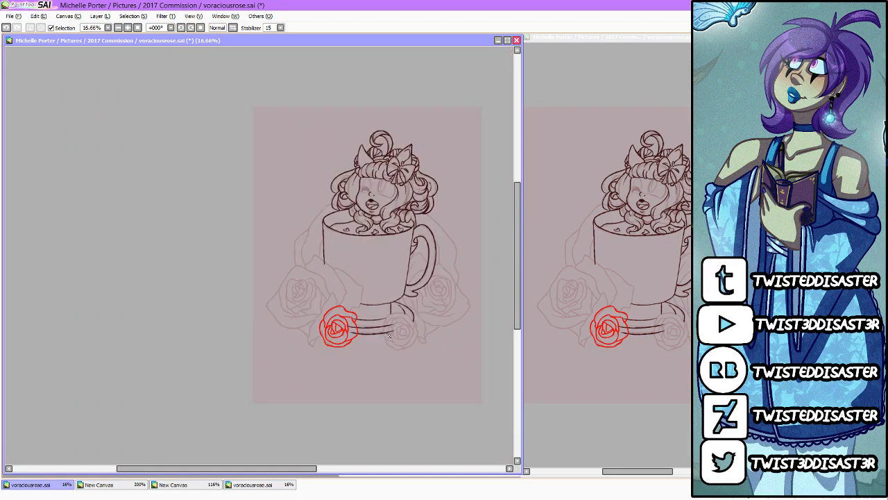
scroll(479, 357, up, 3)
scroll(444, 369, down, 1)
scroll(444, 370, up, 2)
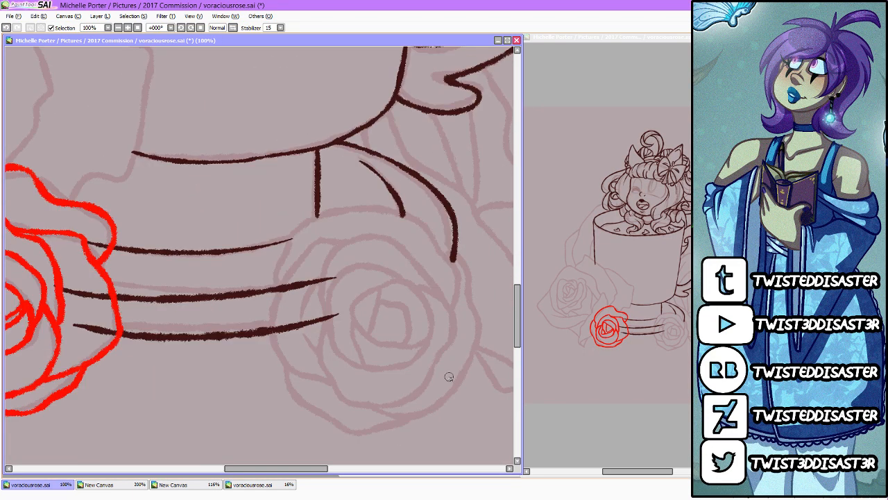
mouse_move(375, 293)
mouse_down()
mouse_move(365, 332)
mouse_move(359, 296)
mouse_move(381, 293)
mouse_move(408, 314)
mouse_move(406, 343)
mouse_move(427, 337)
mouse_move(415, 293)
mouse_move(379, 290)
mouse_up()
mouse_move(360, 326)
mouse_down()
mouse_move(366, 363)
mouse_move(405, 362)
mouse_up()
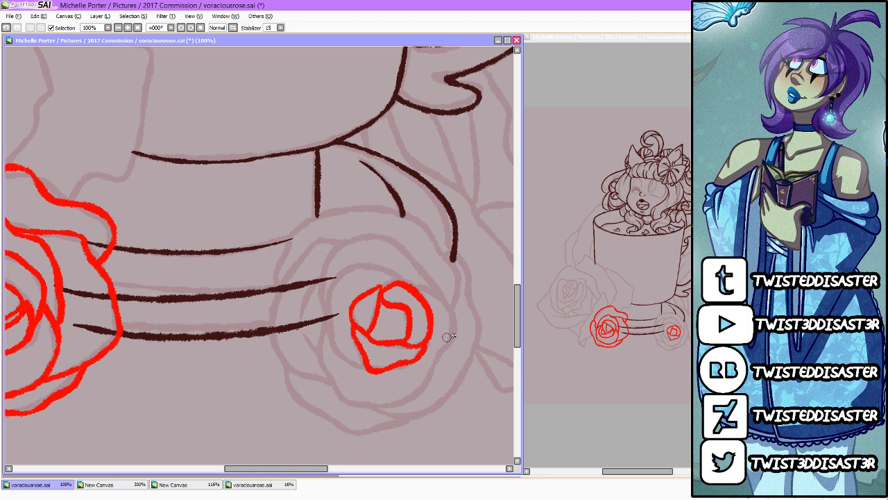
mouse_move(416, 288)
mouse_down()
mouse_move(450, 341)
mouse_move(341, 394)
mouse_move(325, 319)
mouse_up()
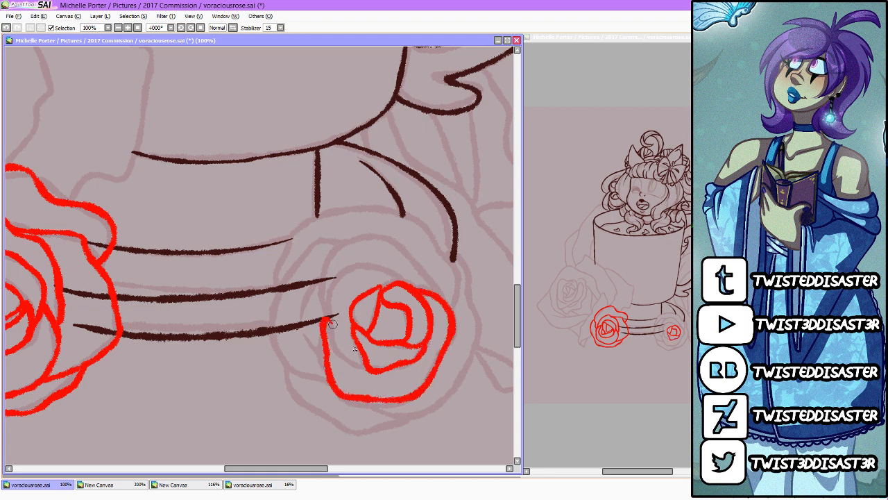
mouse_move(368, 370)
mouse_down()
mouse_move(325, 312)
mouse_move(360, 264)
mouse_move(415, 286)
mouse_up()
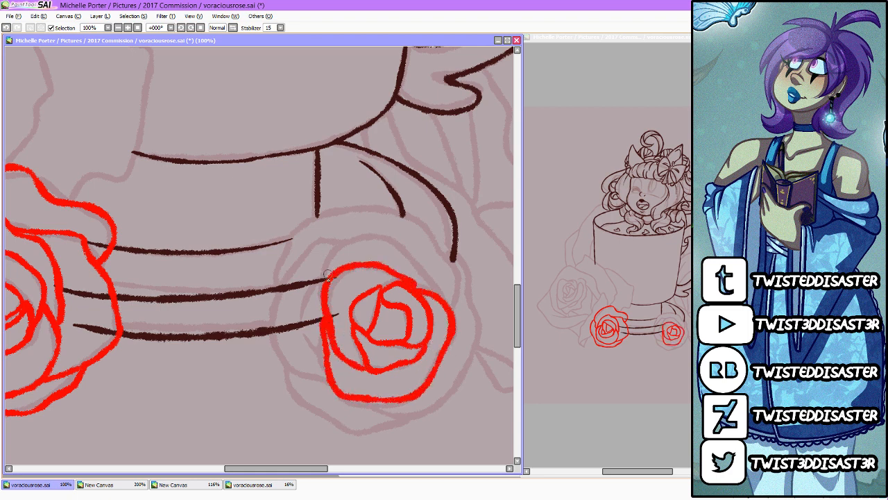
Step: Add the surrounding middle and outer petals to the lower right small rose in red
mouse_move(327, 274)
mouse_down()
mouse_move(374, 236)
mouse_move(415, 254)
mouse_move(438, 300)
mouse_up()
mouse_move(348, 242)
mouse_down()
mouse_move(301, 252)
mouse_move(324, 380)
mouse_move(336, 385)
mouse_up()
mouse_move(321, 272)
mouse_down()
mouse_move(303, 335)
mouse_move(321, 360)
mouse_move(339, 357)
mouse_move(315, 409)
mouse_move(362, 439)
mouse_move(412, 421)
mouse_move(455, 387)
mouse_move(481, 330)
mouse_move(473, 282)
mouse_move(414, 219)
mouse_move(366, 209)
mouse_move(295, 232)
mouse_move(280, 283)
mouse_up()
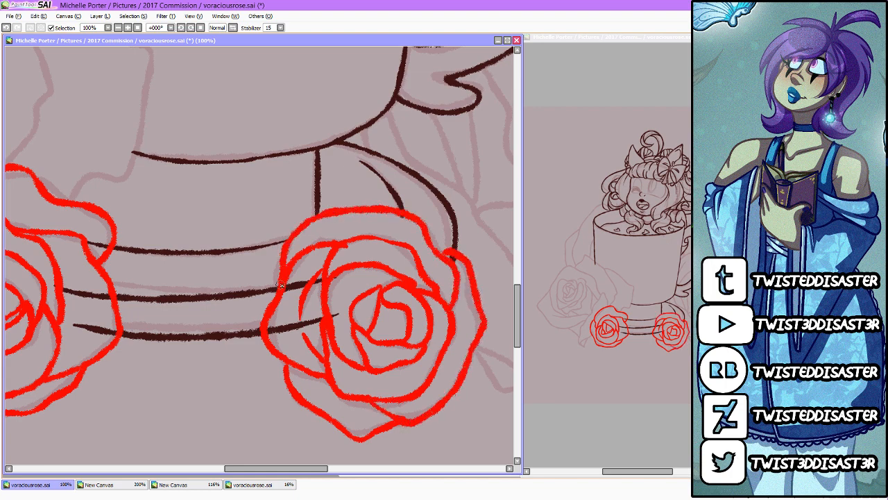
Step: Draw the pointed leaf shape behind the lower left small rose, ending in a folded tip at the bottom
scroll(276, 283, down, 5)
scroll(157, 255, up, 2)
scroll(261, 259, up, 1)
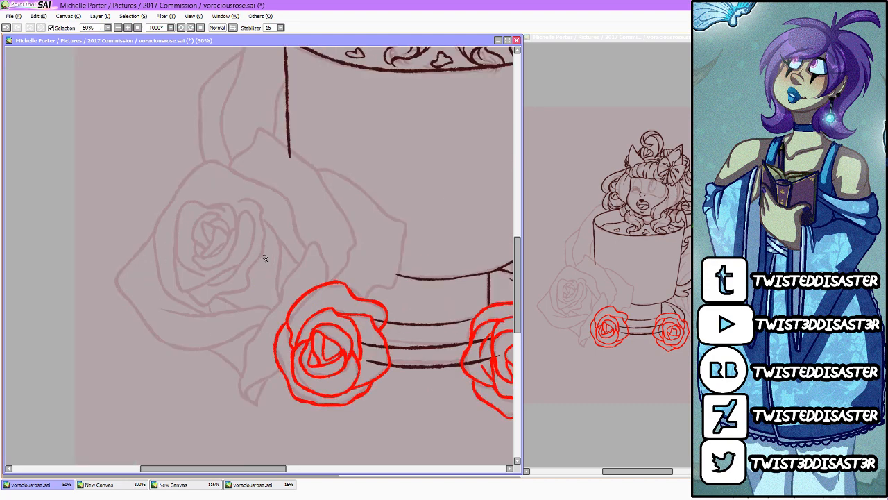
mouse_move(283, 290)
mouse_down()
mouse_move(322, 247)
mouse_move(331, 283)
mouse_up()
mouse_move(282, 298)
mouse_down()
mouse_move(254, 335)
mouse_move(241, 392)
mouse_move(283, 370)
mouse_up()
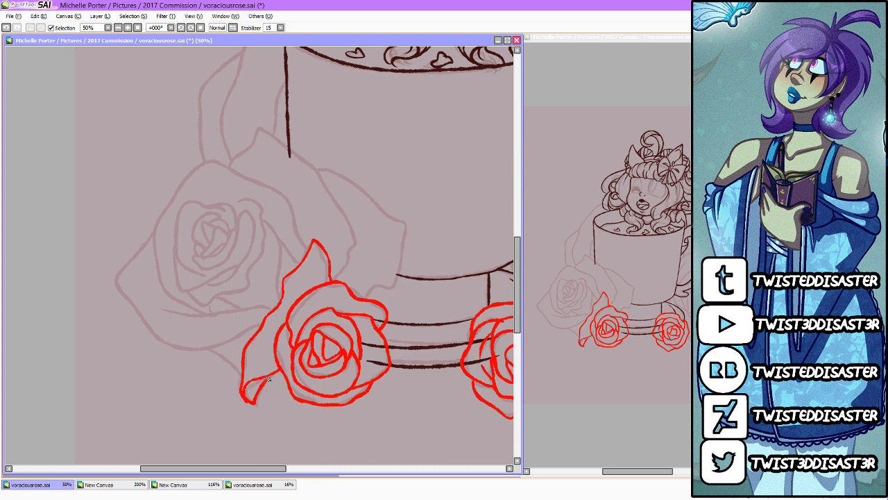
Step: Outline the large left rose's outer petals and lower fold in red, redoing the fold line, and add the small leaf edge beneath
mouse_move(264, 327)
mouse_down()
mouse_move(182, 351)
mouse_move(116, 276)
mouse_move(157, 231)
mouse_up()
mouse_move(156, 307)
mouse_down()
mouse_move(265, 316)
mouse_move(250, 332)
mouse_move(159, 347)
mouse_move(118, 275)
mouse_move(155, 234)
mouse_move(179, 310)
mouse_move(272, 307)
mouse_up()
key(ctrl+z)
key(ctrl+z)
drag(209, 351, 243, 371)
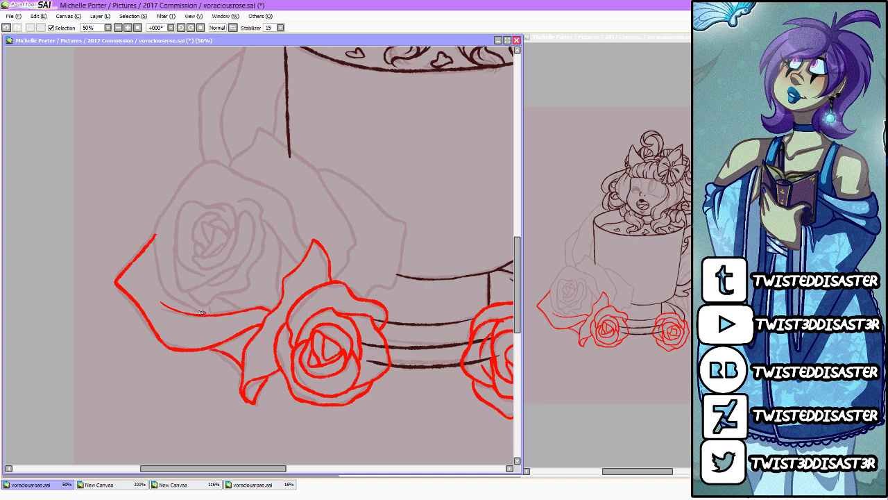
mouse_move(202, 313)
mouse_down()
mouse_move(157, 258)
mouse_move(157, 229)
mouse_move(191, 172)
mouse_move(222, 165)
mouse_move(284, 201)
mouse_move(310, 250)
mouse_up()
Step: Draw the large left rose's inner petals in red, working from the side folds to the spiral centre
drag(263, 223, 283, 303)
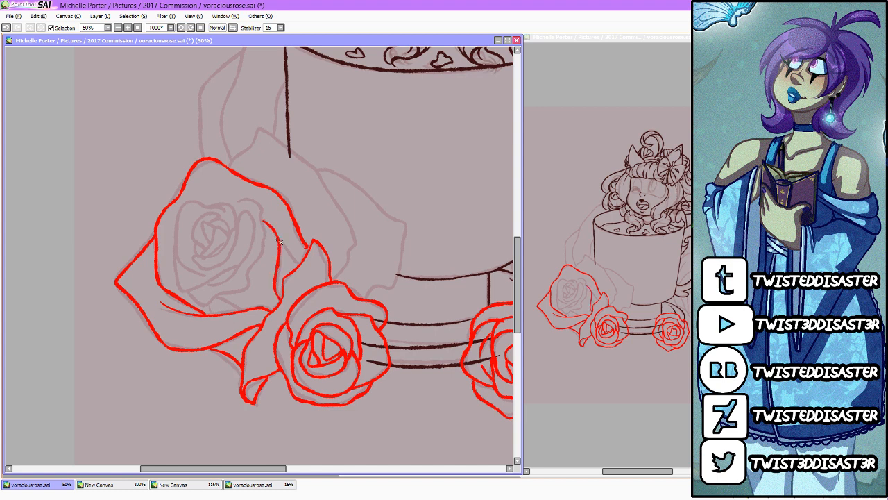
drag(279, 241, 299, 267)
drag(216, 295, 251, 308)
mouse_move(236, 202)
mouse_down()
mouse_move(264, 226)
mouse_move(258, 269)
mouse_move(240, 295)
mouse_move(193, 297)
mouse_move(192, 286)
mouse_move(236, 272)
mouse_move(254, 229)
mouse_move(238, 232)
mouse_move(213, 269)
mouse_move(196, 266)
mouse_move(240, 228)
mouse_up()
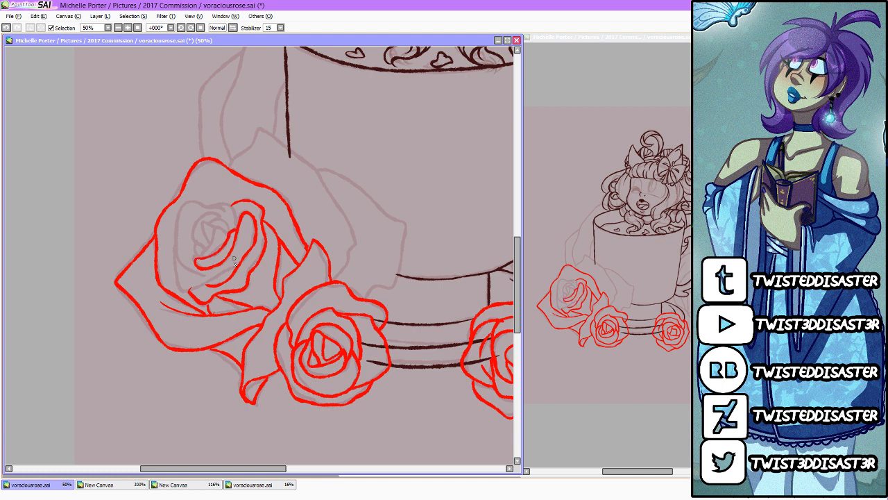
mouse_move(223, 275)
mouse_down()
mouse_move(179, 287)
mouse_move(176, 264)
mouse_move(197, 276)
mouse_move(221, 269)
mouse_move(198, 243)
mouse_move(177, 264)
mouse_move(184, 207)
mouse_move(229, 208)
mouse_move(237, 230)
mouse_move(215, 230)
mouse_move(202, 260)
mouse_up()
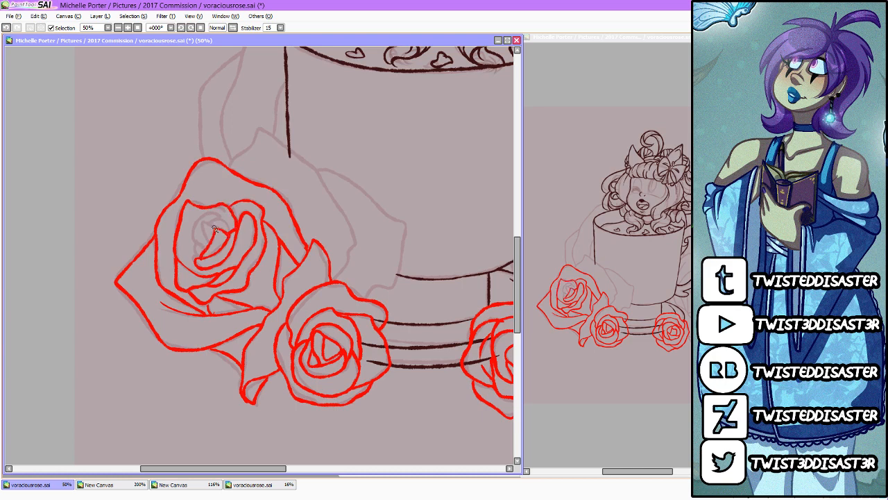
mouse_move(214, 230)
mouse_down()
mouse_move(204, 253)
mouse_move(198, 216)
mouse_move(212, 223)
mouse_up()
Step: Draw the large left rose's back petals in red, overlapping the cup's lower left side
drag(519, 285, 517, 288)
drag(275, 468, 296, 468)
mouse_move(262, 263)
mouse_down()
mouse_move(283, 225)
mouse_move(243, 157)
mouse_move(190, 119)
mouse_move(154, 158)
mouse_up()
mouse_move(290, 290)
mouse_down()
mouse_move(329, 260)
mouse_move(333, 222)
mouse_move(279, 167)
mouse_move(242, 158)
mouse_up()
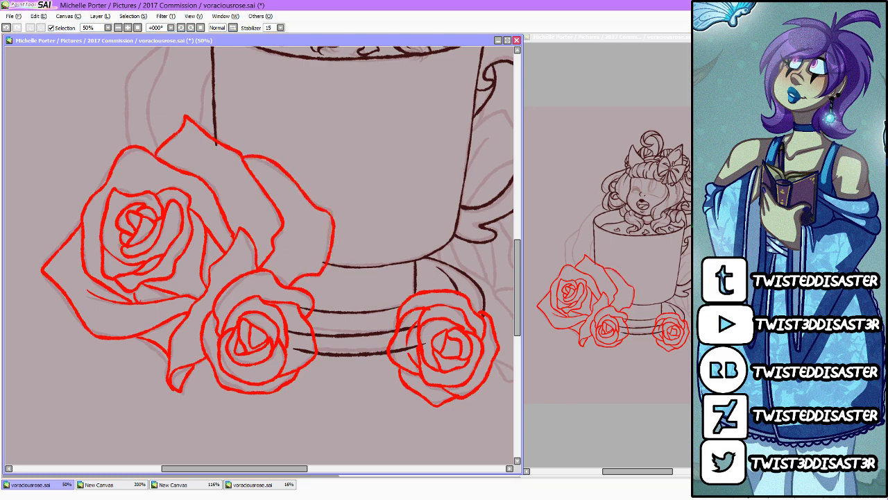
scroll(417, 303, down, 3)
scroll(459, 201, up, 2)
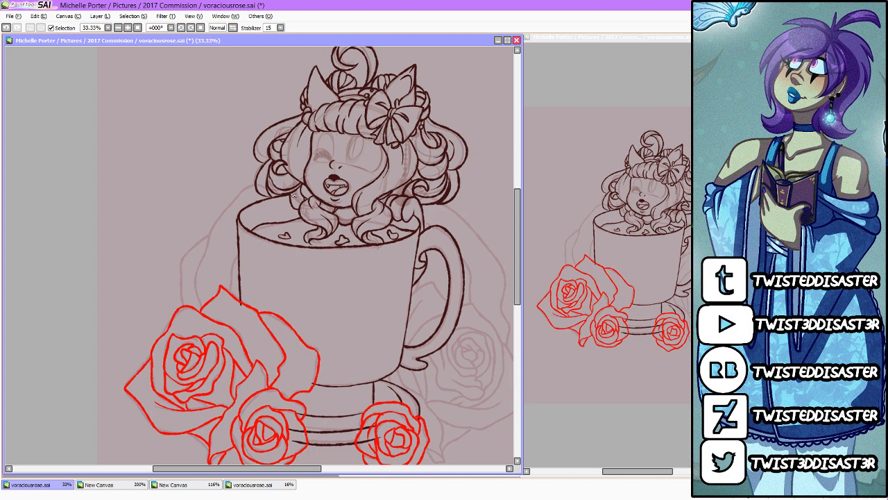
scroll(294, 197, up, 1)
scroll(222, 268, down, 1)
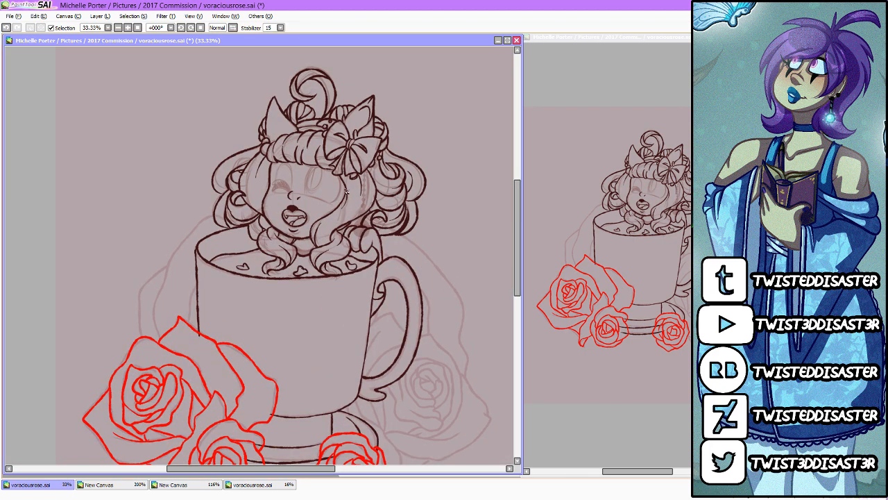
Step: Switch to Chrome, search Google for "Roses" in a new tab and open the large pink rose image
key(alt+Tab)
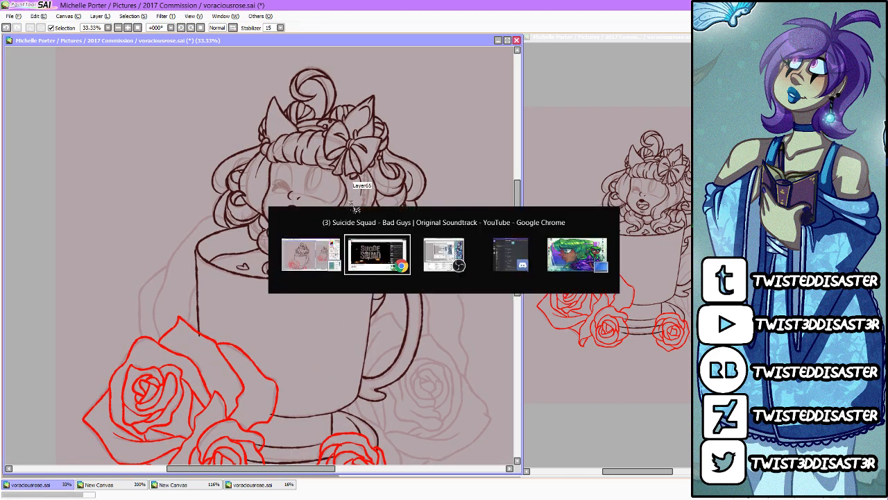
key(alt+Tab)
key(alt+Tab)
key(alt+Tab)
key(alt+Tab)
key(alt+Tab)
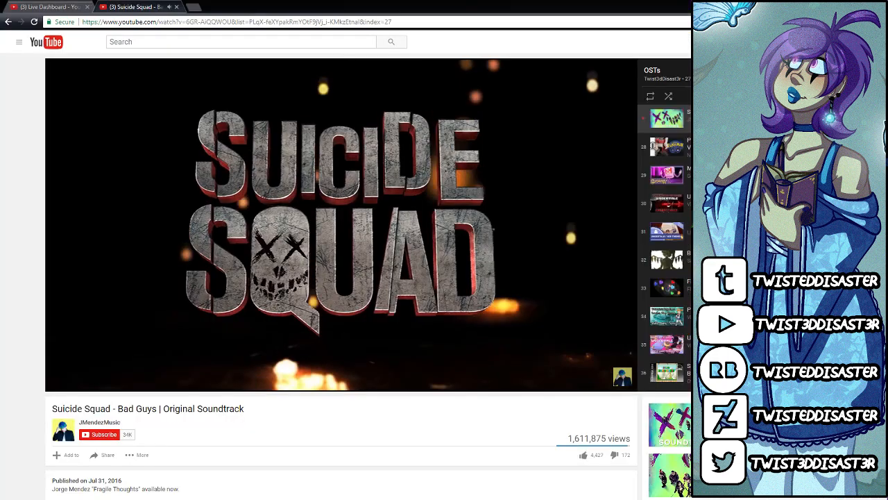
click(193, 6)
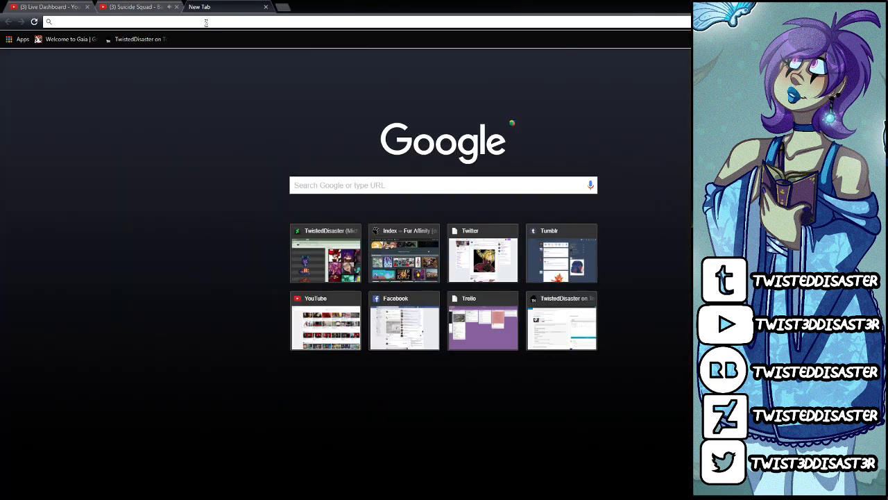
text(Roses)
key(Return)
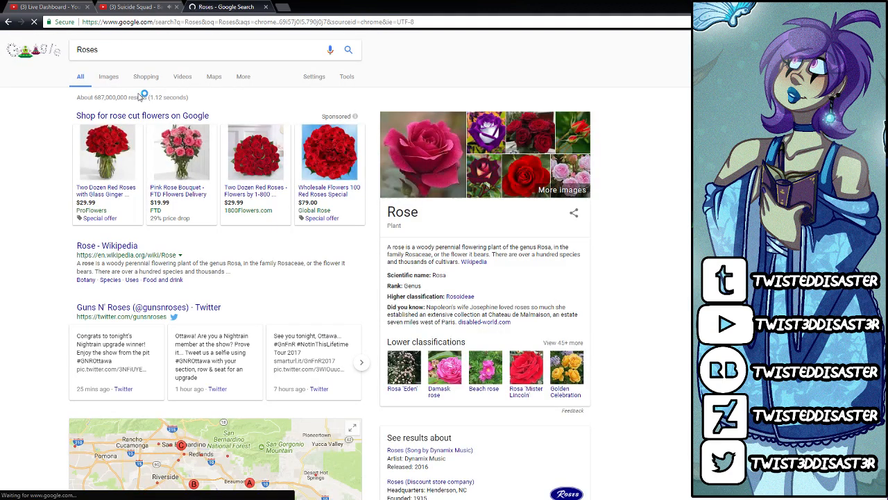
click(437, 139)
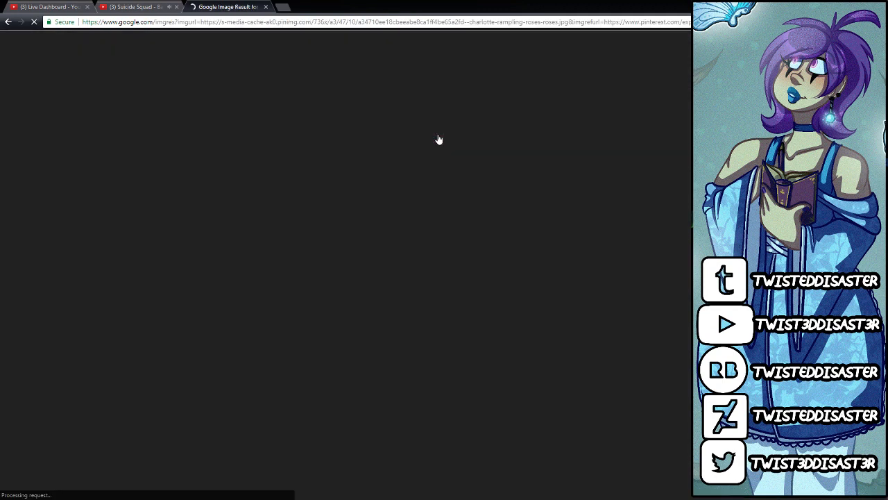
Step: Copy the pink rose image and close its tab
right_click(288, 235)
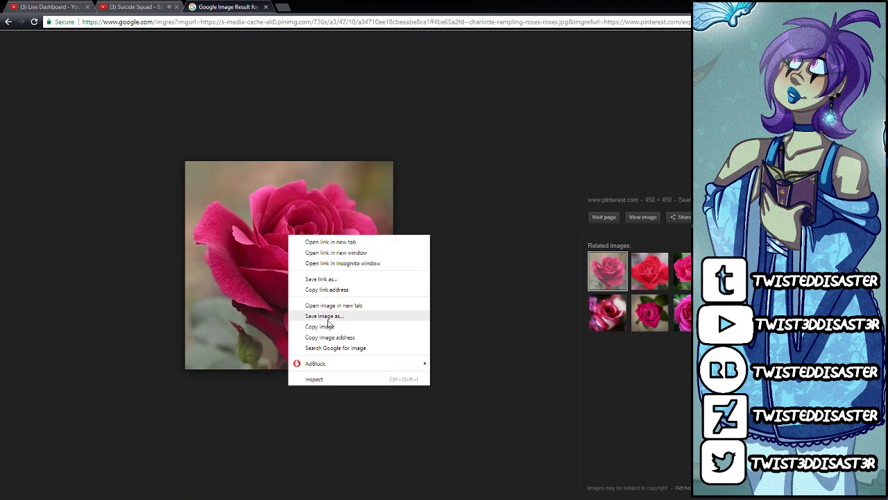
click(321, 326)
click(265, 6)
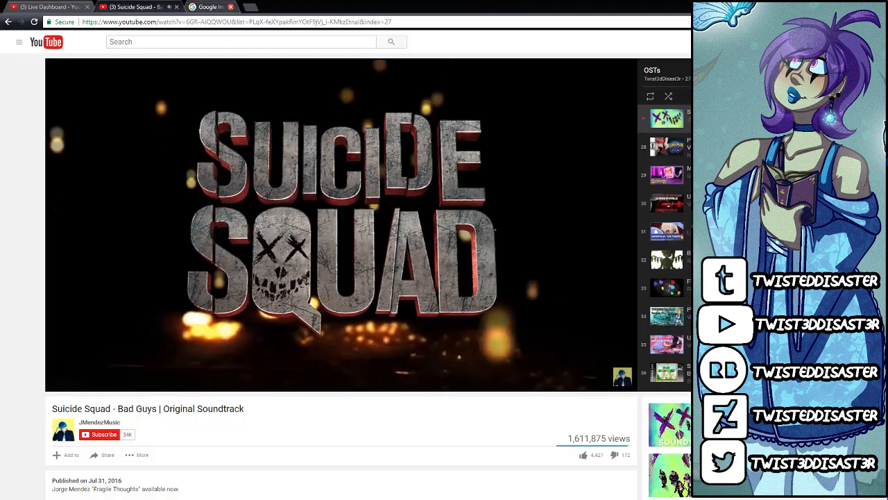
Step: Switch back to PaintTool SAI and create a new canvas from the copied rose image, enlarged to 150% for reference
key(alt+Tab)
click(10, 15)
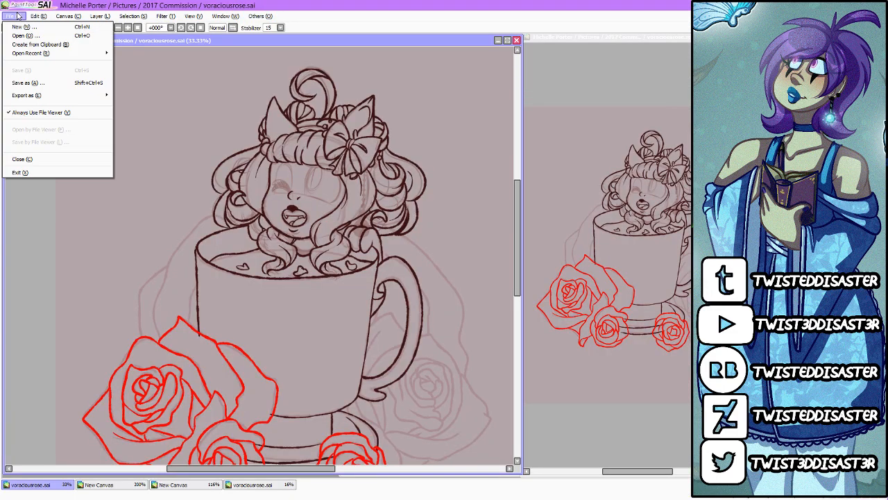
click(31, 44)
click(238, 70)
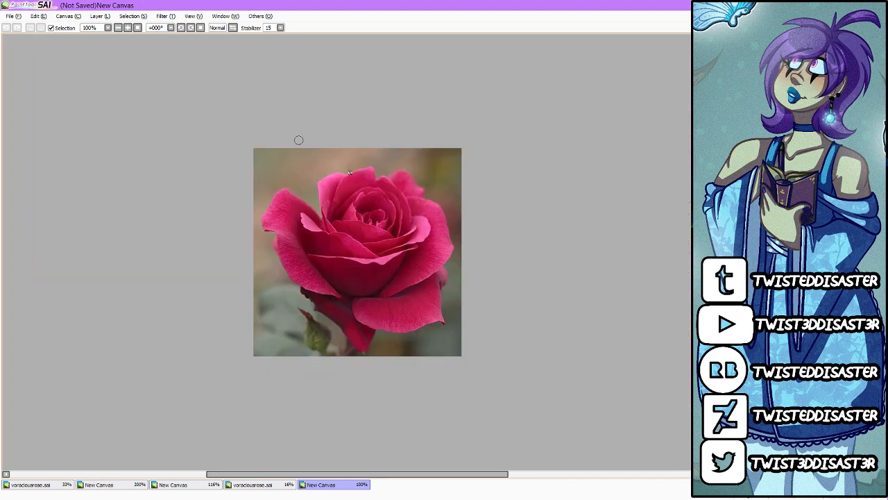
scroll(587, 327, up, 2)
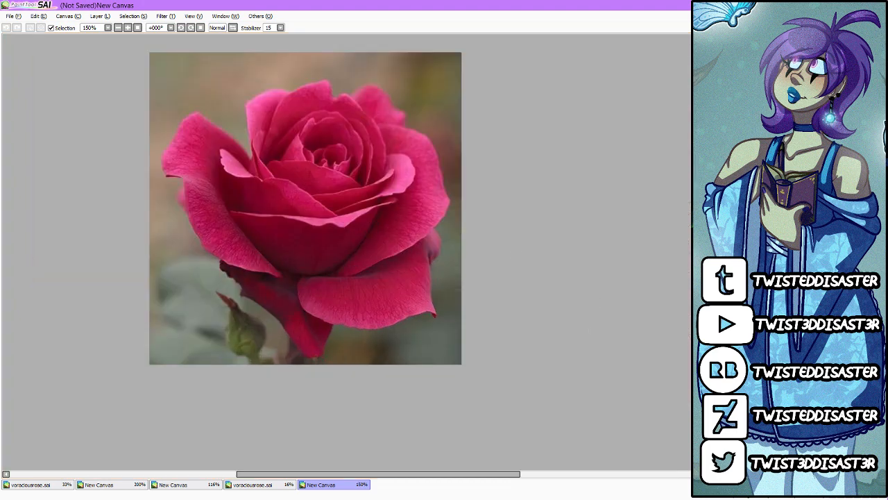
Step: Outline the rose's large lower-right petal over the photo in bright red and fill it with the same colour
click(705, 202)
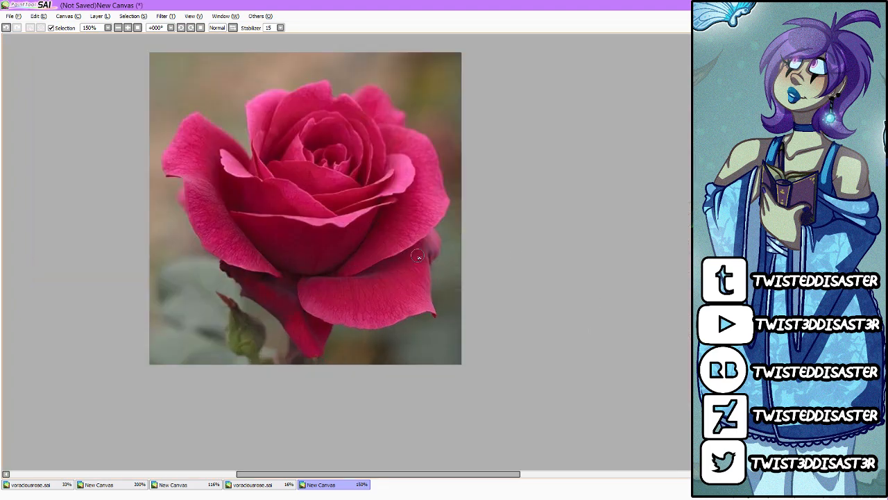
scroll(419, 257, up, 2)
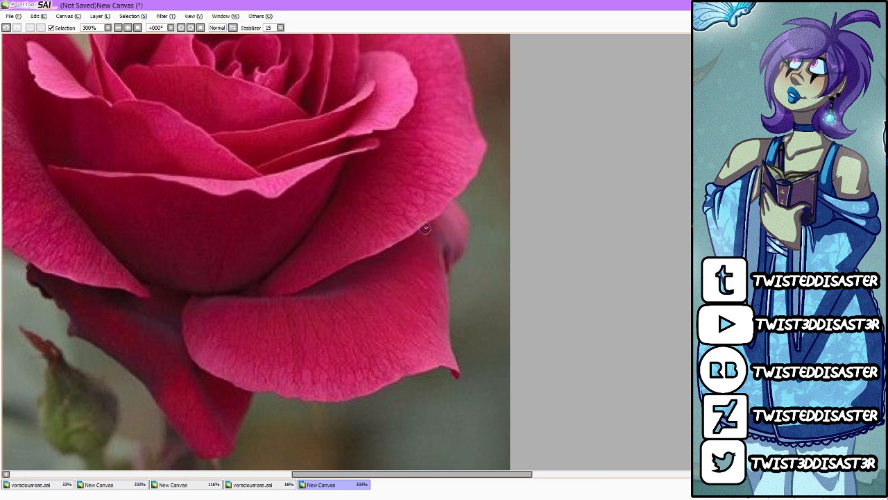
mouse_move(425, 227)
mouse_down()
mouse_move(442, 264)
mouse_move(457, 375)
mouse_move(445, 367)
mouse_move(292, 401)
mouse_move(202, 365)
mouse_move(187, 298)
mouse_move(256, 300)
mouse_move(334, 284)
mouse_move(416, 226)
mouse_move(362, 261)
mouse_move(410, 234)
mouse_move(372, 255)
mouse_up()
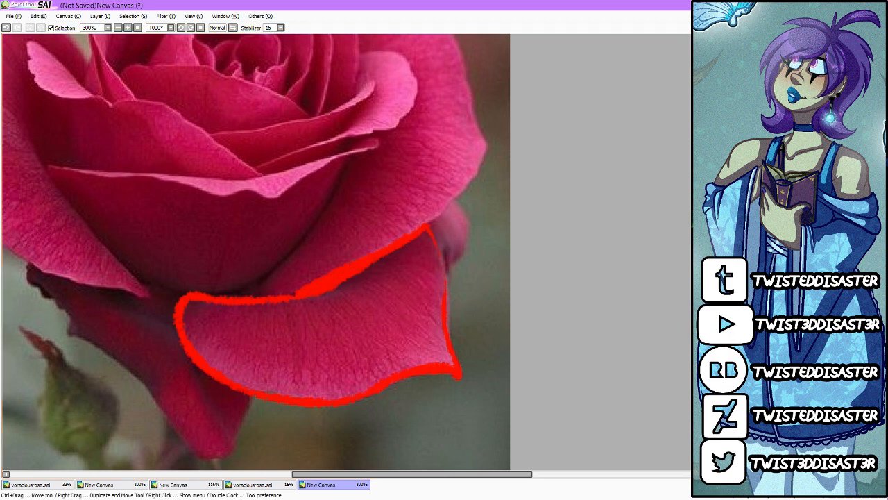
click(439, 334)
key(ctrl+z)
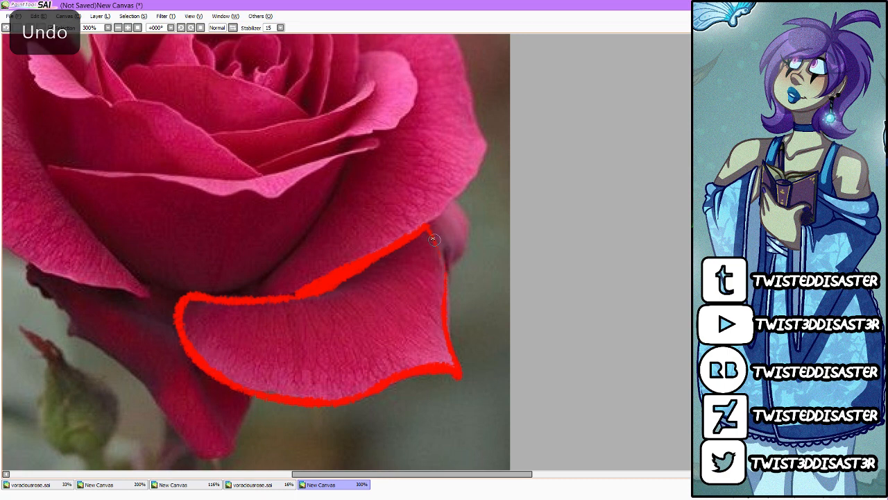
click(431, 333)
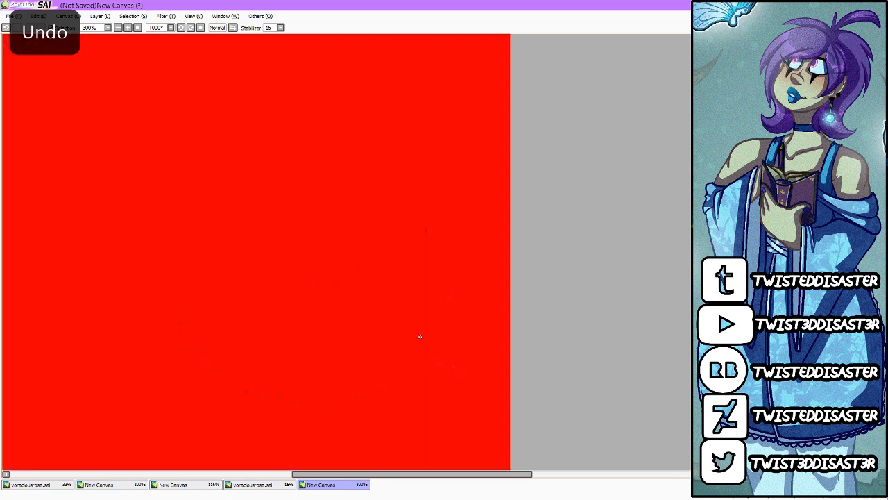
key(ctrl+z)
click(431, 317)
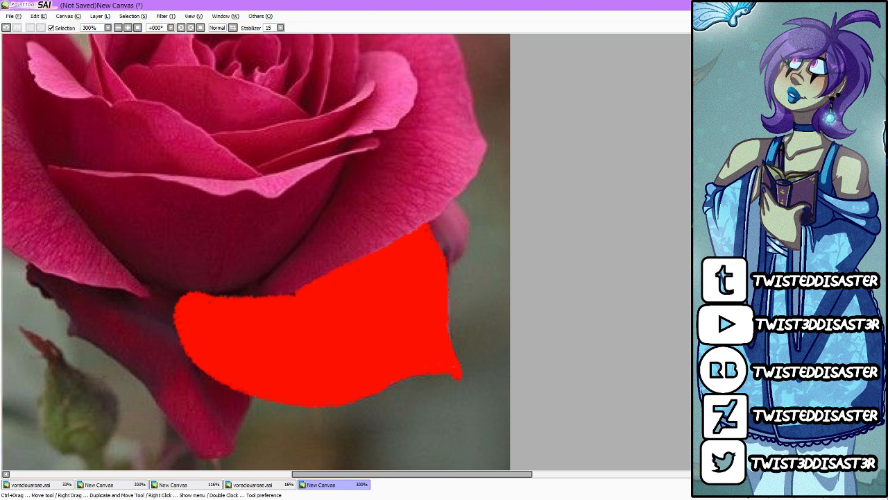
Step: Block in the small petal behind the right side and the pointed lower-left petal in dark red
mouse_move(445, 269)
mouse_down()
mouse_move(471, 221)
mouse_move(454, 206)
mouse_move(425, 245)
mouse_move(449, 254)
mouse_move(437, 220)
mouse_move(428, 233)
mouse_move(463, 222)
mouse_move(451, 253)
mouse_up()
drag(329, 472, 290, 474)
scroll(368, 365, down, 1)
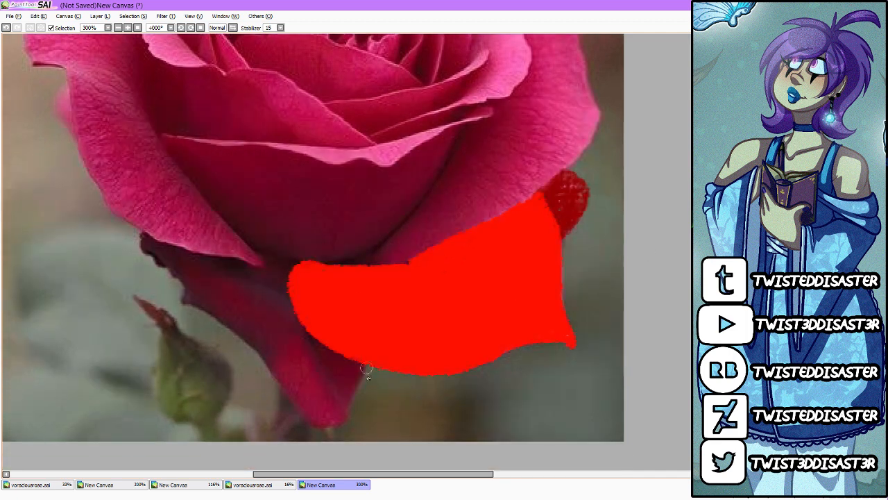
mouse_move(368, 365)
mouse_down()
mouse_move(324, 431)
mouse_move(241, 332)
mouse_move(183, 303)
mouse_move(147, 255)
mouse_move(162, 239)
mouse_move(315, 288)
mouse_up()
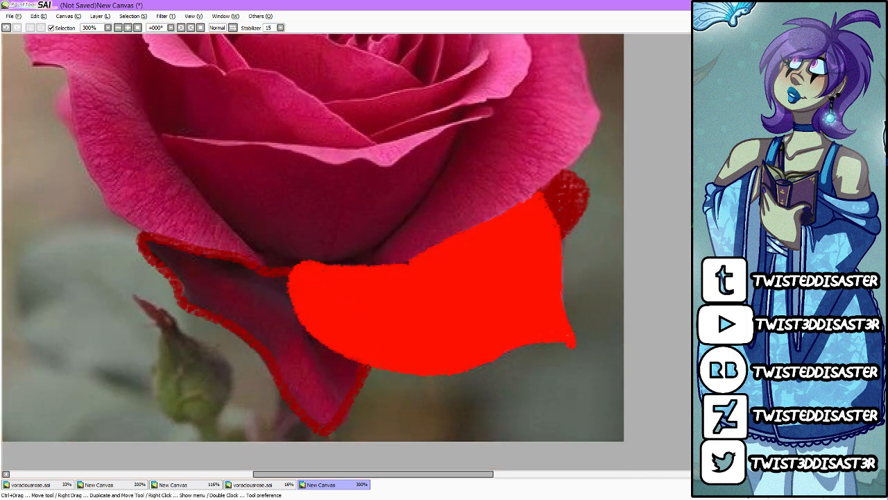
click(323, 372)
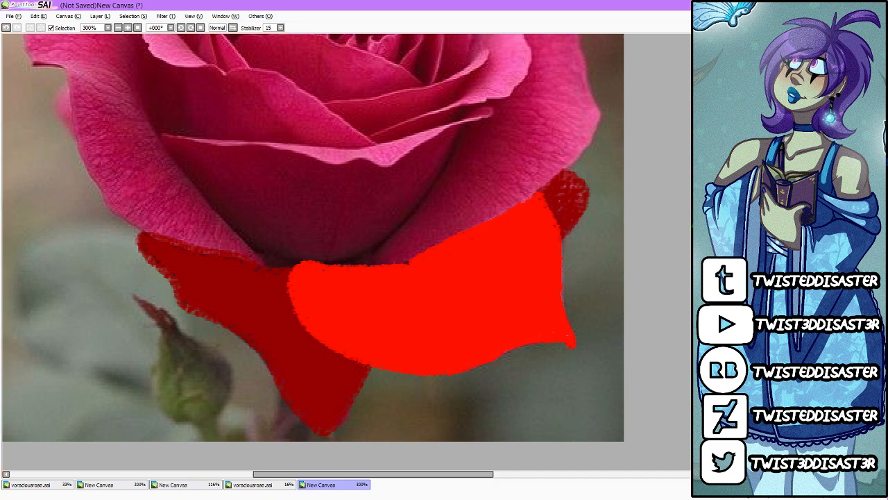
scroll(312, 250, up, 1)
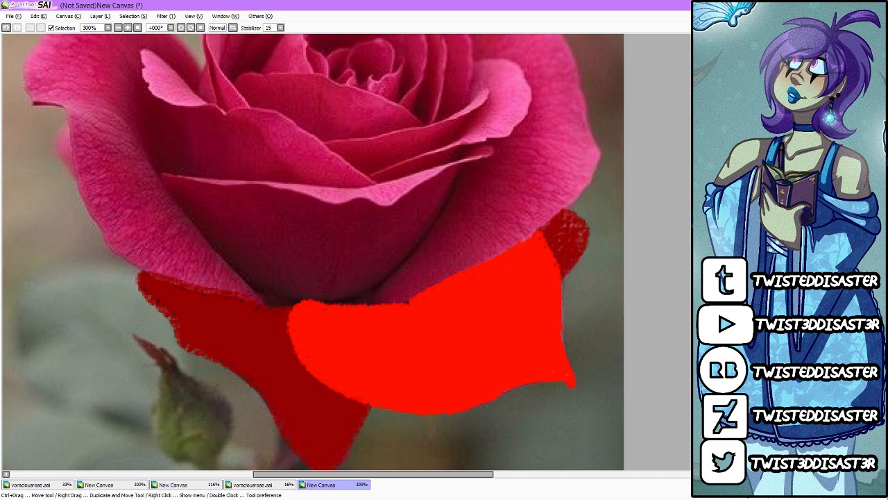
scroll(458, 319, up, 1)
click(424, 359)
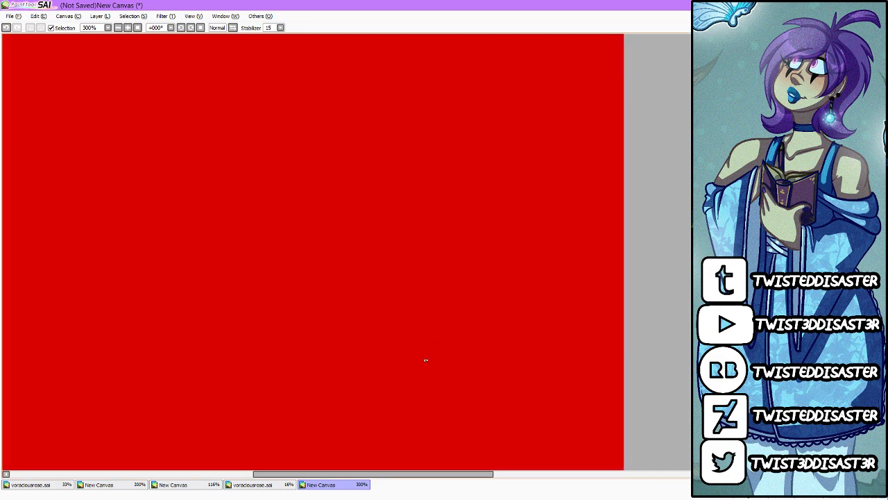
key(ctrl+z)
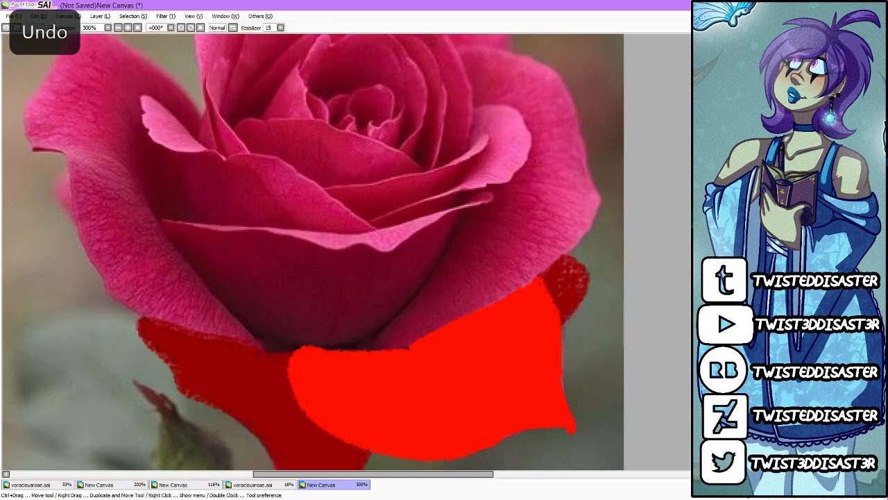
scroll(414, 369, up, 1)
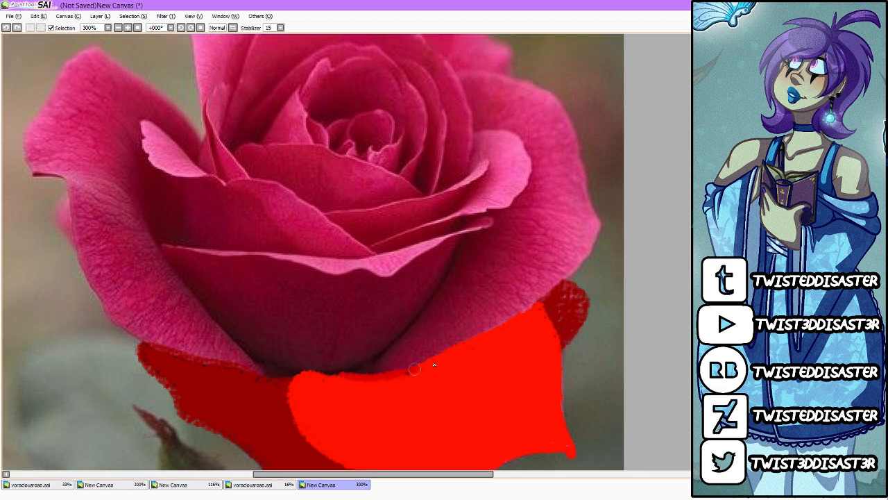
mouse_move(415, 368)
mouse_down()
mouse_move(468, 343)
mouse_move(533, 300)
mouse_up()
key(ctrl+z)
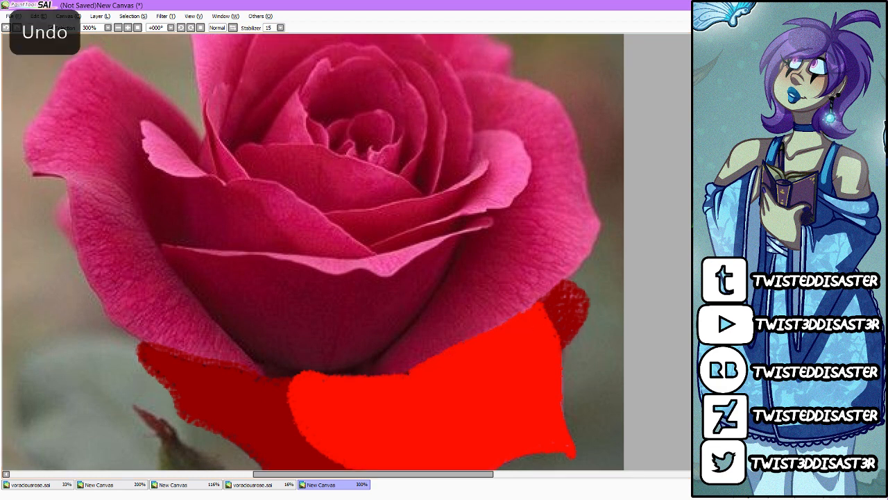
key(ctrl+z)
Step: Outline the rose's large right outer petal in light coral and fill it
mouse_move(350, 371)
mouse_down()
mouse_move(406, 368)
mouse_move(478, 339)
mouse_move(381, 377)
mouse_move(474, 344)
mouse_move(582, 254)
mouse_move(598, 216)
mouse_move(575, 149)
mouse_move(529, 82)
mouse_move(464, 76)
mouse_move(475, 122)
mouse_move(536, 151)
mouse_move(533, 161)
mouse_move(522, 142)
mouse_move(531, 168)
mouse_move(385, 357)
mouse_move(345, 373)
mouse_up()
key(ctrl+z)
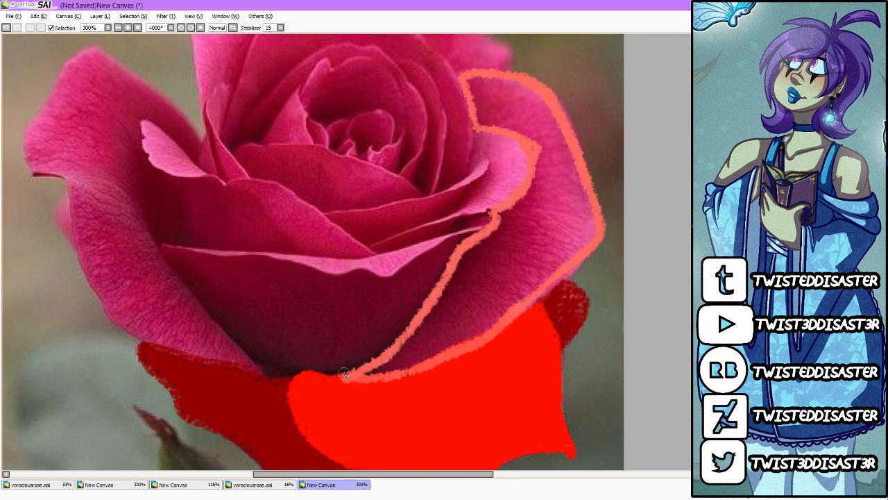
click(574, 234)
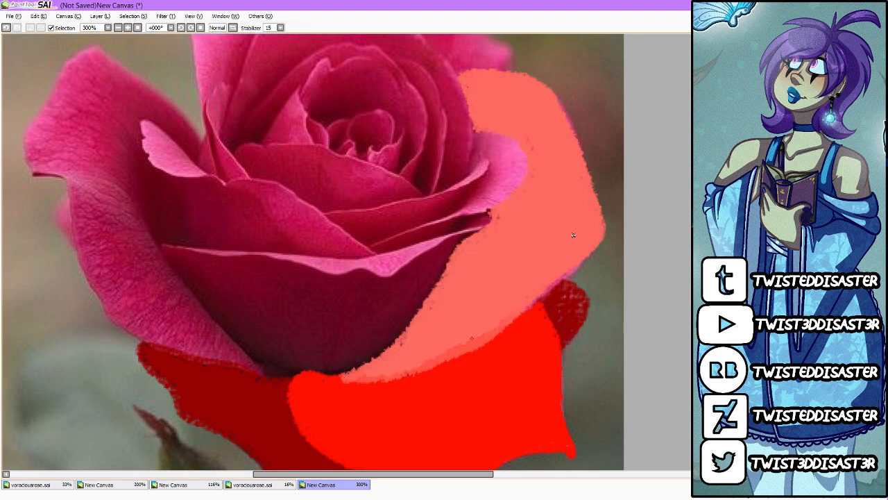
Step: Trace the rose's large left outer petal in coral red and fill it
scroll(574, 234, down, 2)
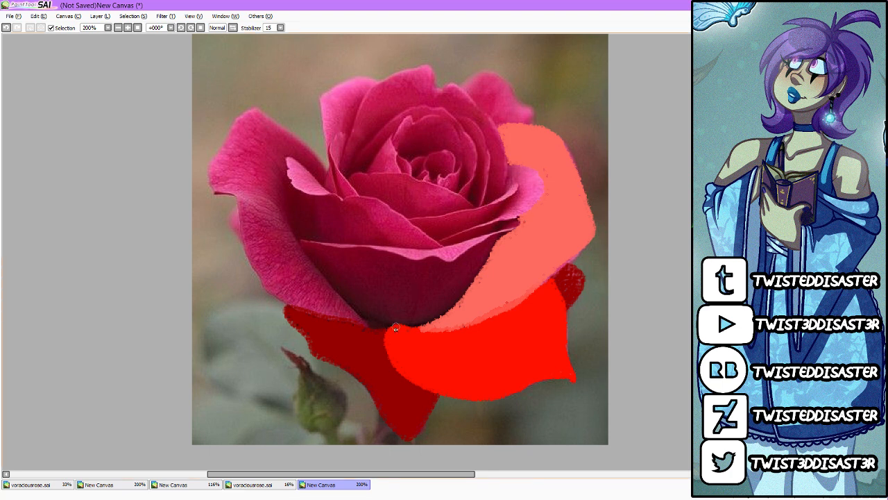
mouse_move(391, 326)
mouse_down()
mouse_move(334, 288)
mouse_move(303, 252)
mouse_move(298, 238)
mouse_move(317, 238)
mouse_move(288, 171)
mouse_move(304, 167)
mouse_move(323, 184)
mouse_move(321, 161)
mouse_move(284, 126)
mouse_move(250, 112)
mouse_move(212, 167)
mouse_move(261, 281)
mouse_move(317, 315)
mouse_move(390, 333)
mouse_up()
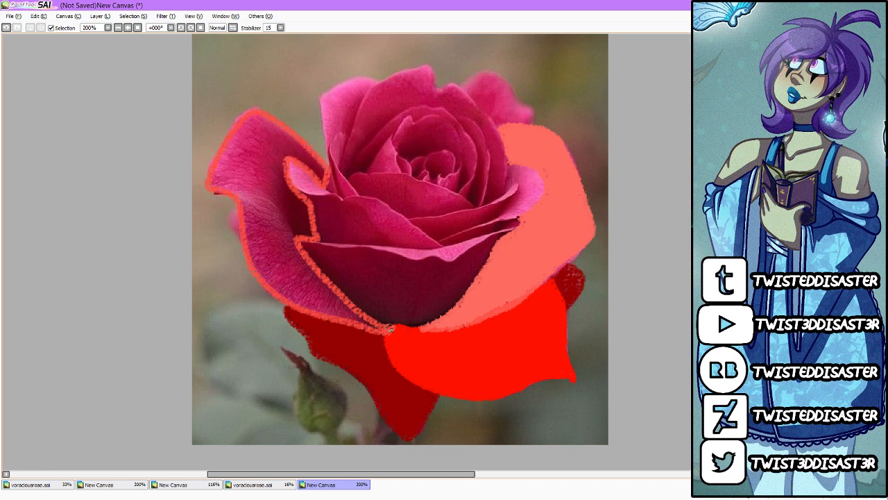
click(303, 276)
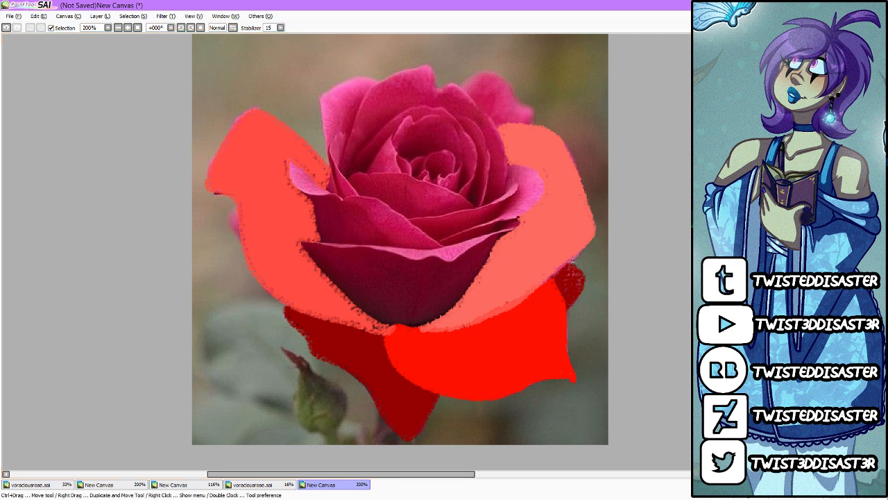
Step: Block in the central front petal in light pink and the inner left petal above it in very pale pink
mouse_move(381, 325)
mouse_down()
mouse_move(456, 306)
mouse_move(517, 222)
mouse_move(413, 250)
mouse_move(303, 243)
mouse_move(397, 334)
mouse_move(451, 306)
mouse_up()
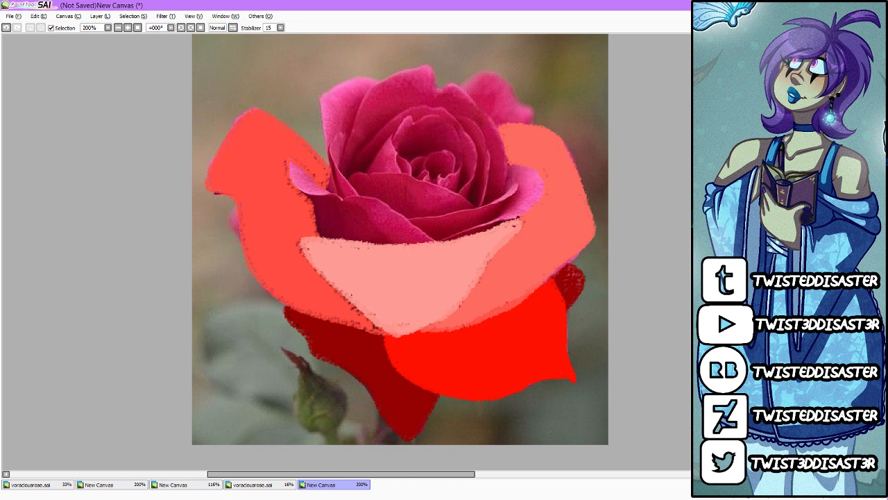
mouse_move(438, 242)
mouse_down()
mouse_move(371, 197)
mouse_move(332, 199)
mouse_move(295, 164)
mouse_move(323, 237)
mouse_move(369, 247)
mouse_move(439, 240)
mouse_up()
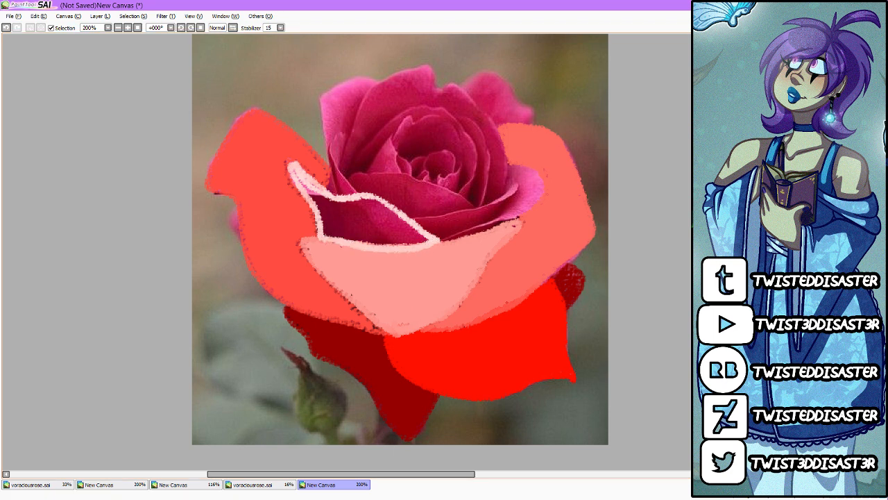
click(382, 230)
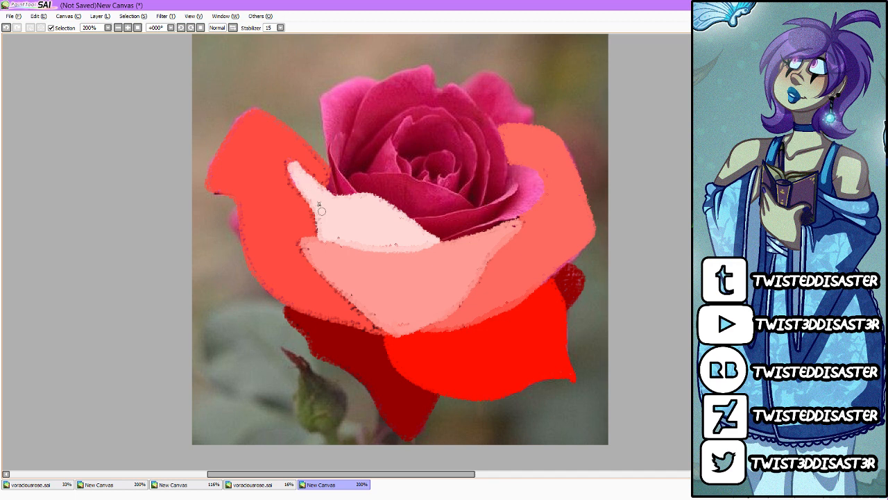
Step: Outline the curled inner right petal in white and fill it
scroll(400, 251, up, 1)
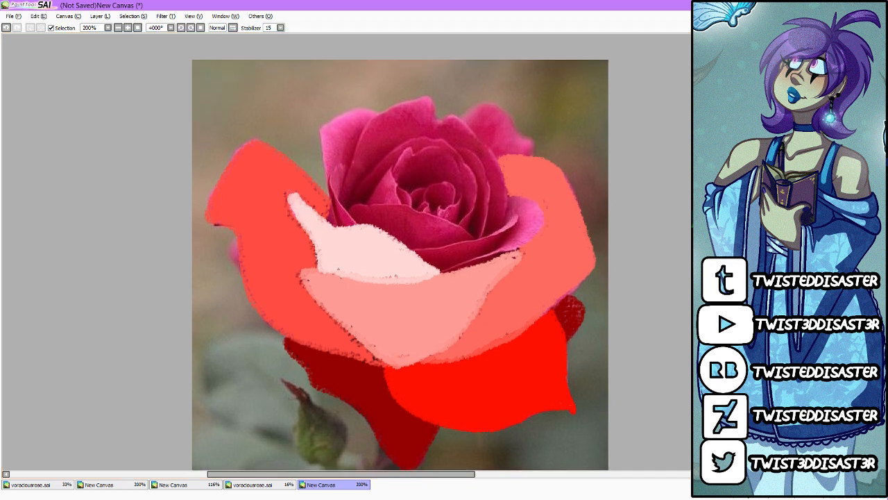
mouse_move(442, 271)
mouse_down()
mouse_move(511, 235)
mouse_move(515, 197)
mouse_move(541, 218)
mouse_move(522, 249)
mouse_move(440, 271)
mouse_up()
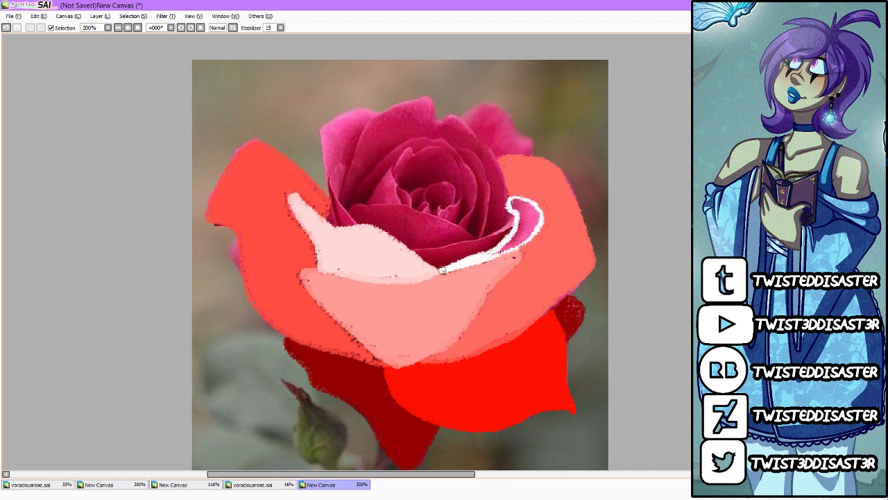
click(536, 222)
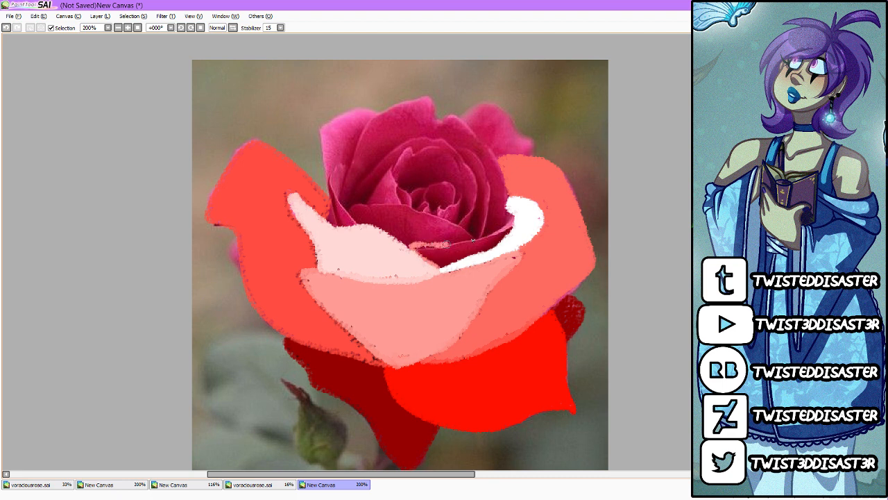
Step: Block in the thin petal above the white one and the narrow upright left petal in salmon
drag(410, 246, 515, 222)
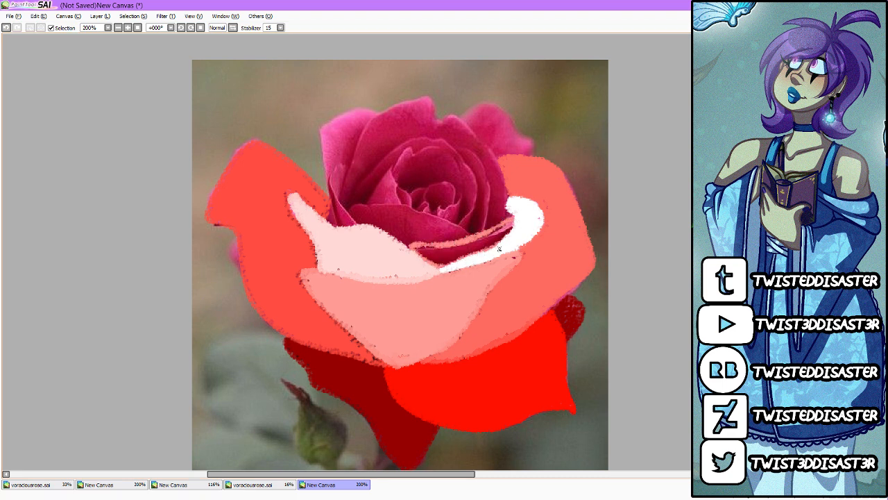
click(488, 247)
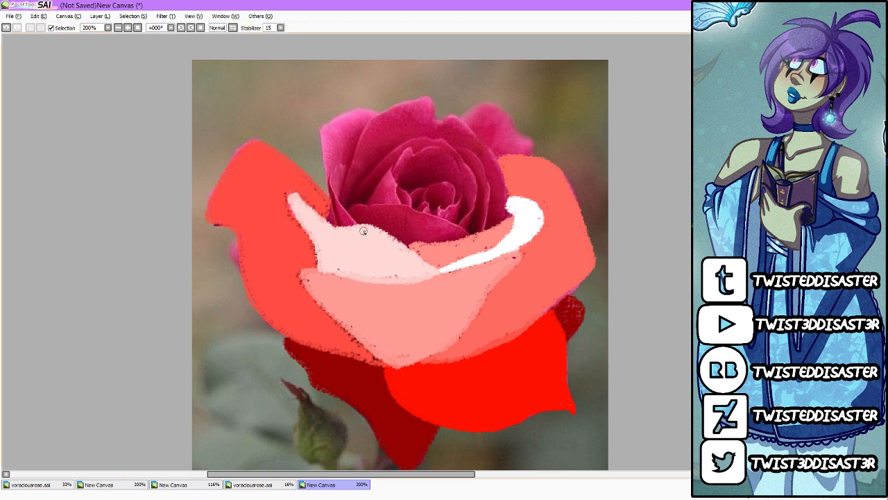
mouse_move(360, 226)
mouse_down()
mouse_move(339, 182)
mouse_move(342, 167)
mouse_move(331, 193)
mouse_move(341, 233)
mouse_up()
mouse_move(337, 169)
mouse_down()
mouse_move(344, 222)
mouse_move(347, 208)
mouse_up()
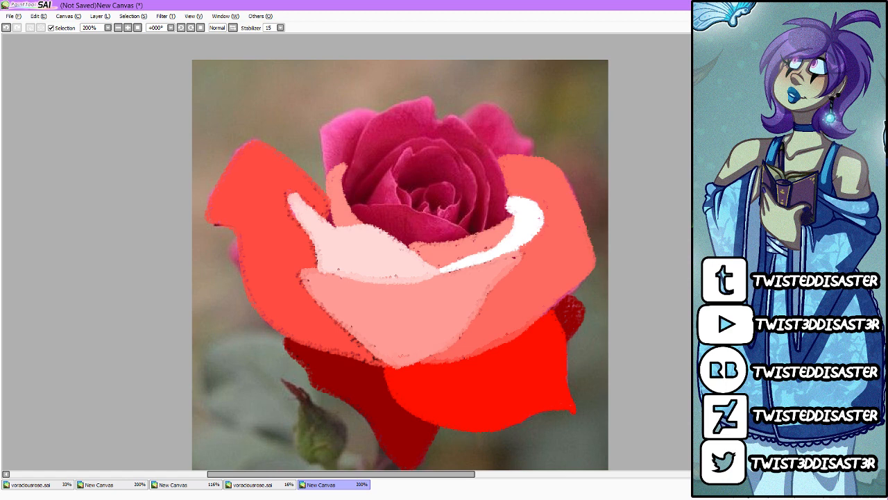
Step: Block in the front petal below the rose's centre in coral red and the curved petal right of the centre in dark red
mouse_move(471, 235)
mouse_down()
mouse_move(378, 202)
mouse_move(348, 202)
mouse_up()
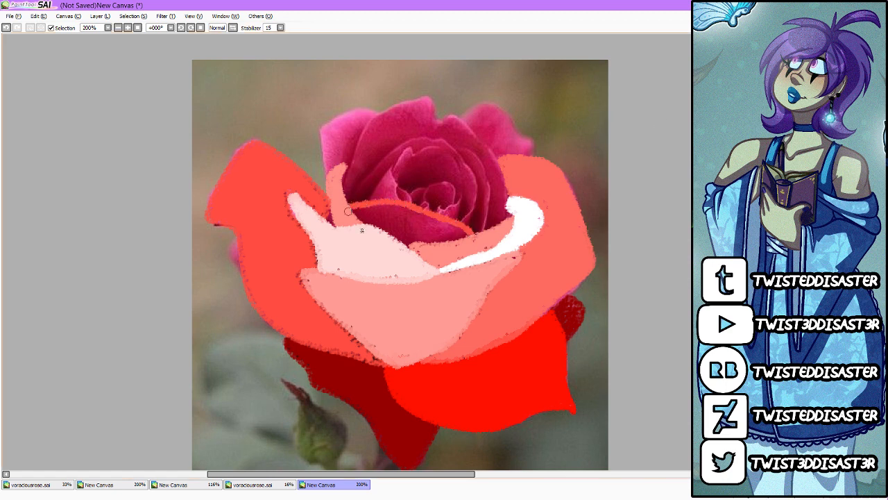
click(423, 228)
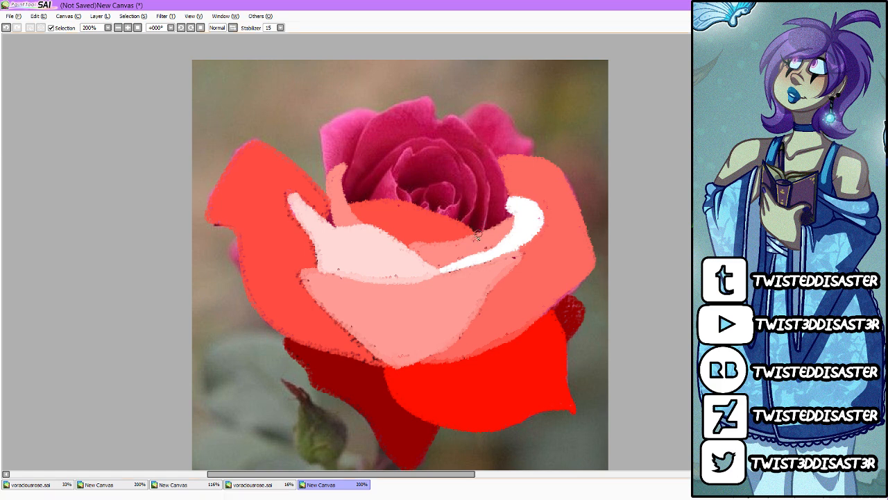
mouse_move(478, 236)
mouse_down()
mouse_move(487, 163)
mouse_move(458, 146)
mouse_move(474, 172)
mouse_move(473, 229)
mouse_move(488, 211)
mouse_up()
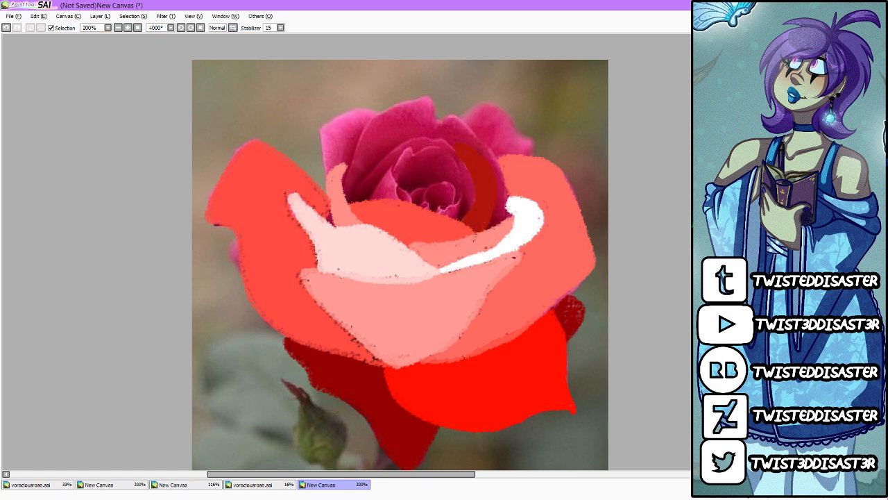
Step: Fade the rose photo and block in the petals arching over the rose's centre, maroon for the right one and darker maroon for the left one
click(737, 161)
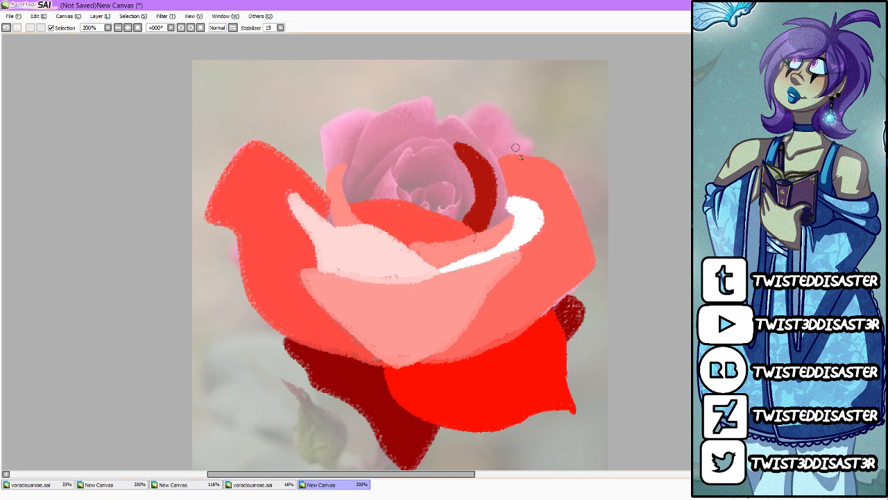
mouse_move(485, 232)
mouse_down()
mouse_move(511, 207)
mouse_move(498, 159)
mouse_up()
key(ctrl+z)
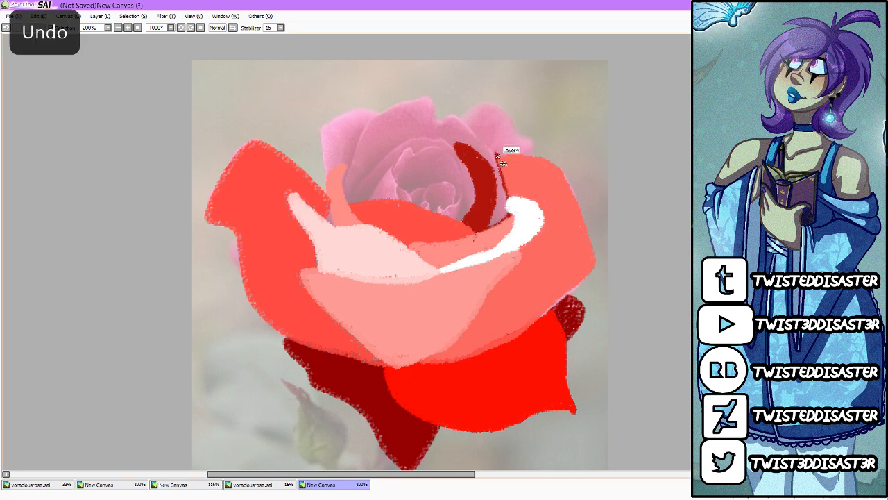
mouse_move(486, 231)
mouse_down()
mouse_move(514, 197)
mouse_move(494, 155)
mouse_move(454, 115)
mouse_move(433, 132)
mouse_move(462, 149)
mouse_move(486, 185)
mouse_move(498, 229)
mouse_up()
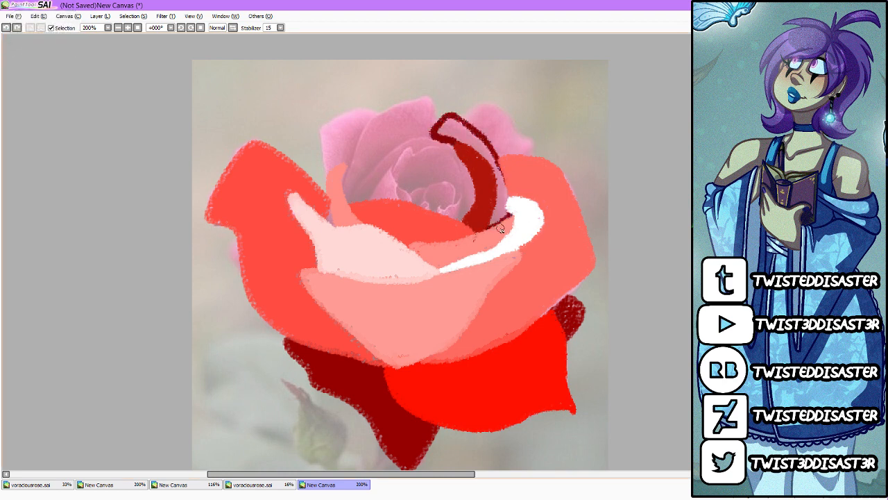
click(496, 200)
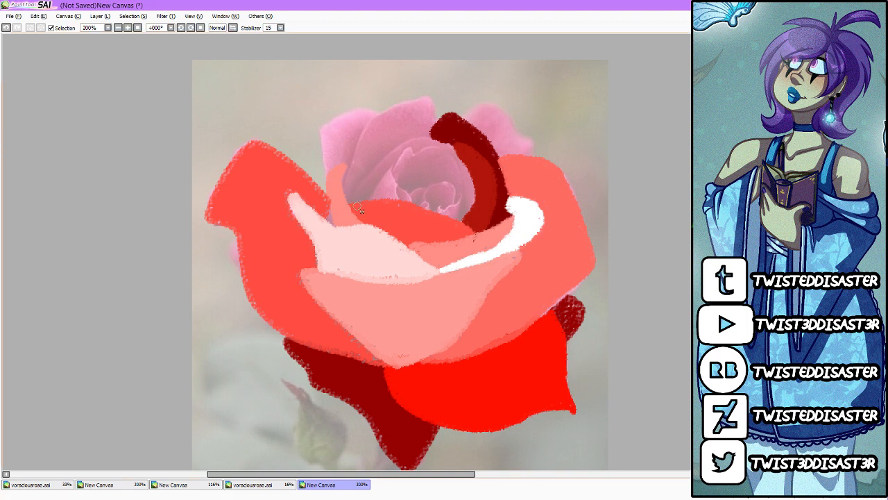
mouse_move(367, 201)
mouse_down()
mouse_move(387, 172)
mouse_move(424, 148)
mouse_move(375, 164)
mouse_move(349, 203)
mouse_move(389, 159)
mouse_up()
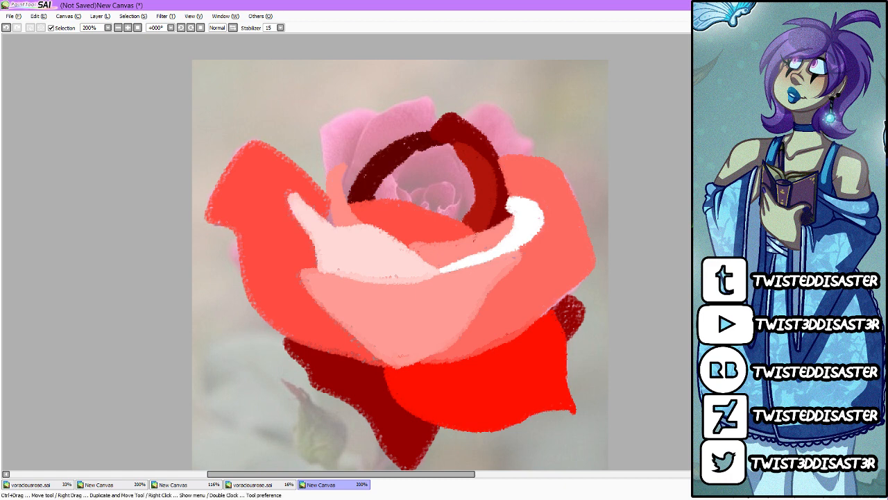
Step: Outline the tall back petal left of the rose's centre in dark red and fill it
mouse_move(345, 200)
mouse_down()
mouse_move(354, 154)
mouse_move(378, 112)
mouse_move(434, 105)
mouse_up()
key(ctrl+z)
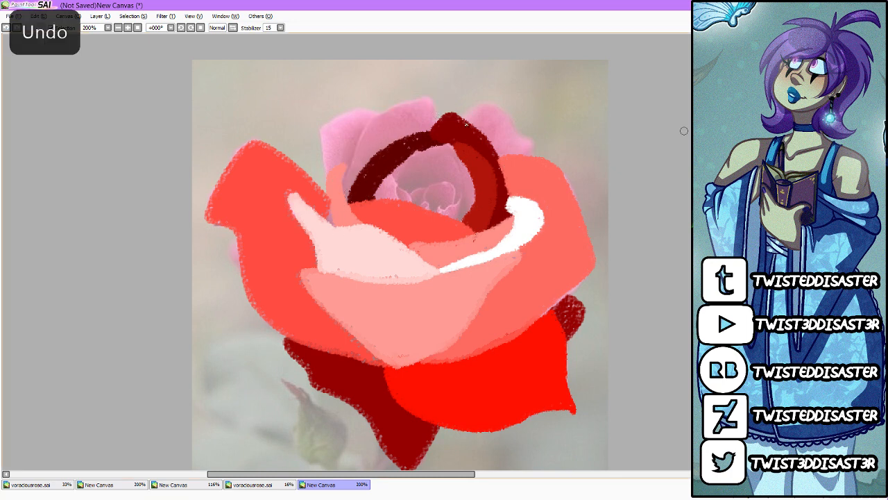
mouse_move(345, 202)
mouse_down()
mouse_move(383, 121)
mouse_move(427, 102)
mouse_move(430, 133)
mouse_up()
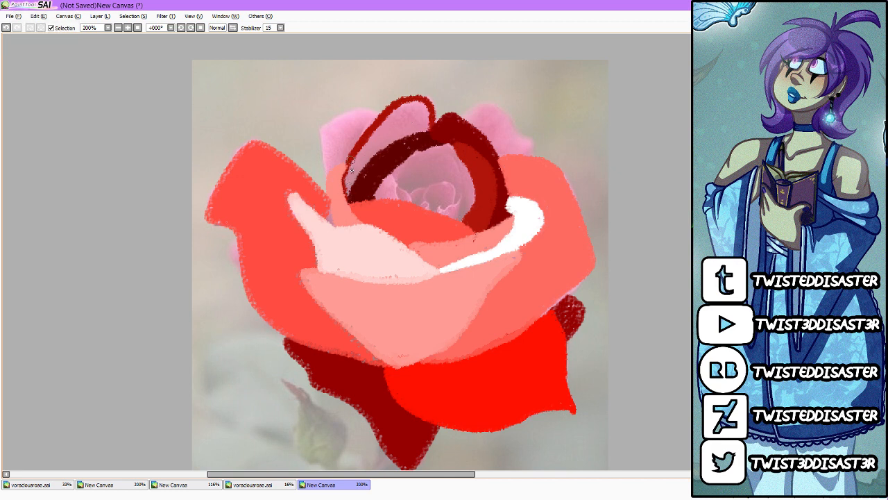
mouse_move(352, 170)
mouse_down()
mouse_move(357, 192)
mouse_move(383, 144)
mouse_move(422, 111)
mouse_move(425, 134)
mouse_move(389, 113)
mouse_up()
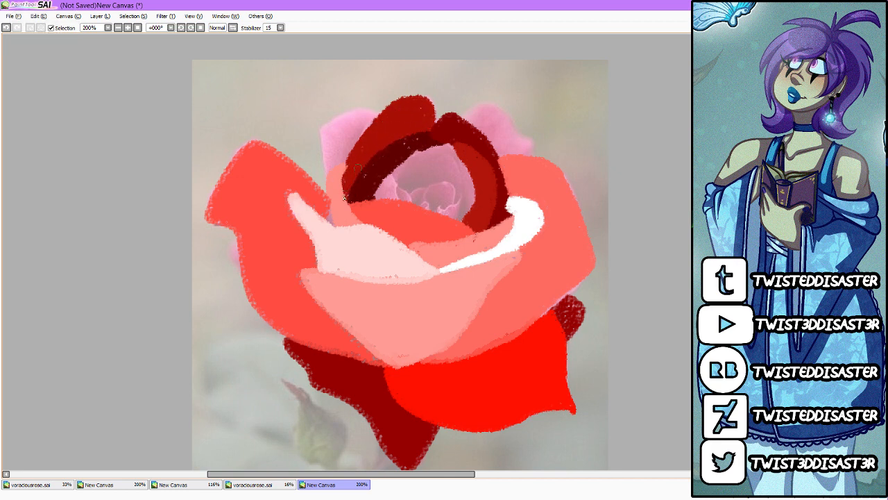
Step: Block in the outermost back petals on both sides of the rose in brick red
drag(334, 200, 334, 222)
mouse_move(331, 182)
mouse_down()
mouse_move(326, 137)
mouse_move(392, 112)
mouse_move(331, 177)
mouse_move(365, 111)
mouse_move(349, 122)
mouse_move(329, 163)
mouse_move(328, 137)
mouse_move(352, 112)
mouse_up()
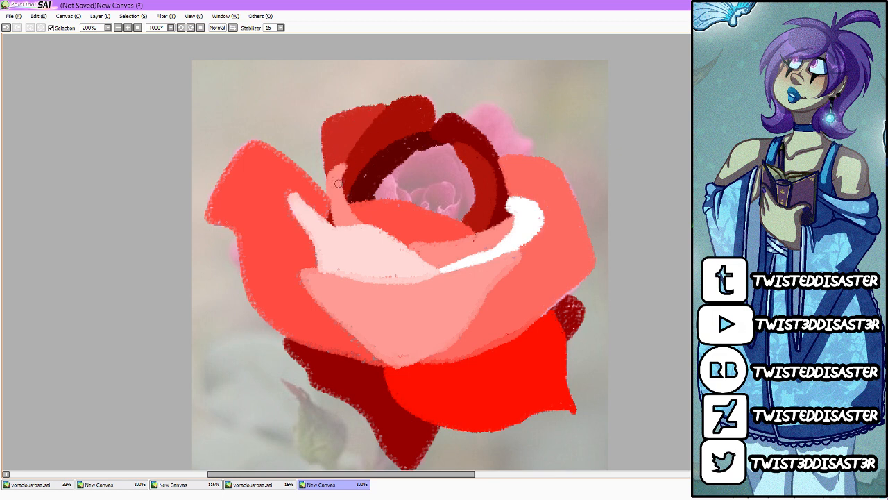
mouse_move(460, 127)
mouse_down()
mouse_move(538, 150)
mouse_move(538, 159)
mouse_move(478, 113)
mouse_move(487, 106)
mouse_move(485, 146)
mouse_move(505, 148)
mouse_move(506, 164)
mouse_move(515, 152)
mouse_move(540, 161)
mouse_up()
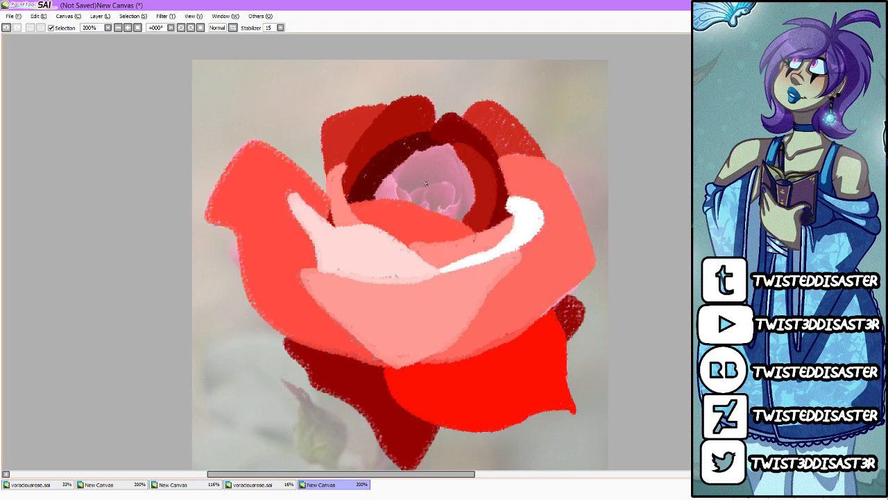
Step: Block in the petals inside the rose's centre, dusty red for the left one and very pale pink for the one curling around the heart
mouse_move(399, 157)
mouse_down()
mouse_move(398, 222)
mouse_move(383, 180)
mouse_move(371, 195)
mouse_move(389, 166)
mouse_move(400, 199)
mouse_up()
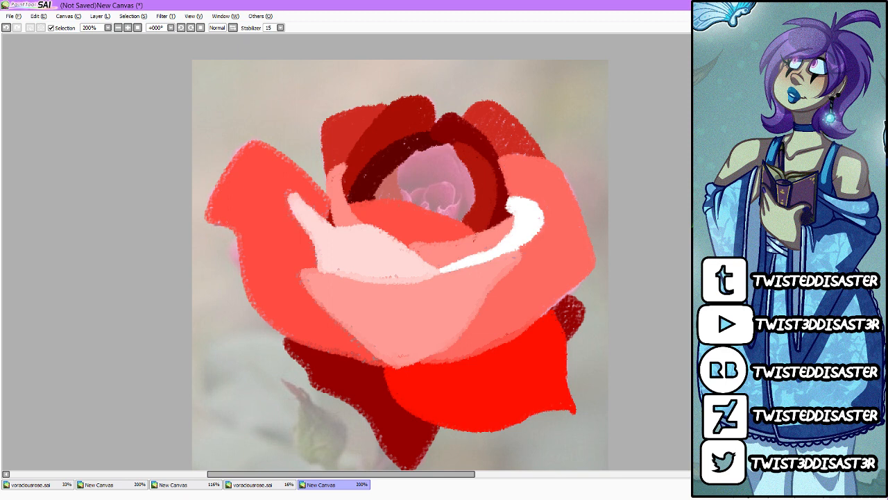
mouse_move(401, 182)
mouse_down()
mouse_move(453, 182)
mouse_move(463, 193)
mouse_move(454, 217)
mouse_up()
mouse_move(403, 181)
mouse_down()
mouse_move(438, 148)
mouse_move(398, 170)
mouse_move(463, 148)
mouse_move(437, 182)
mouse_move(466, 179)
mouse_move(465, 226)
mouse_up()
scroll(438, 184, down, 5)
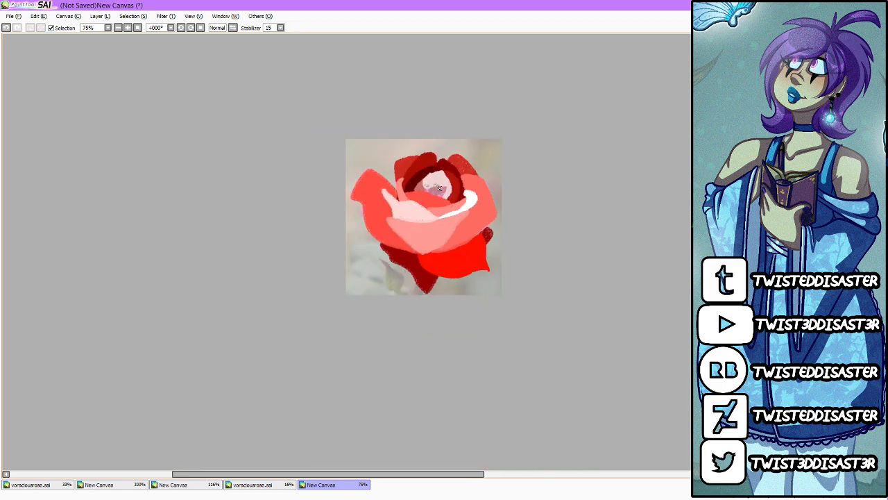
scroll(438, 184, up, 7)
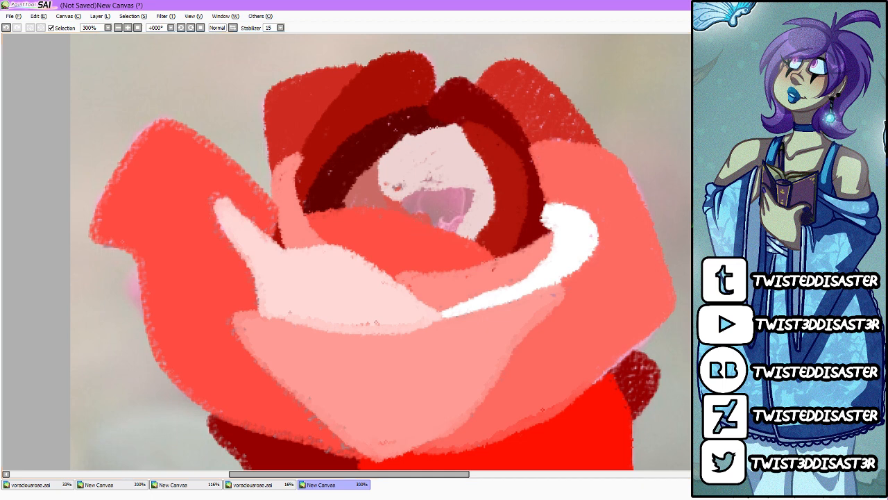
Step: Fill the innermost heart of the rose with medium and dark reds, then hide the reference photo
mouse_move(434, 233)
mouse_down()
mouse_move(460, 215)
mouse_move(462, 231)
mouse_up()
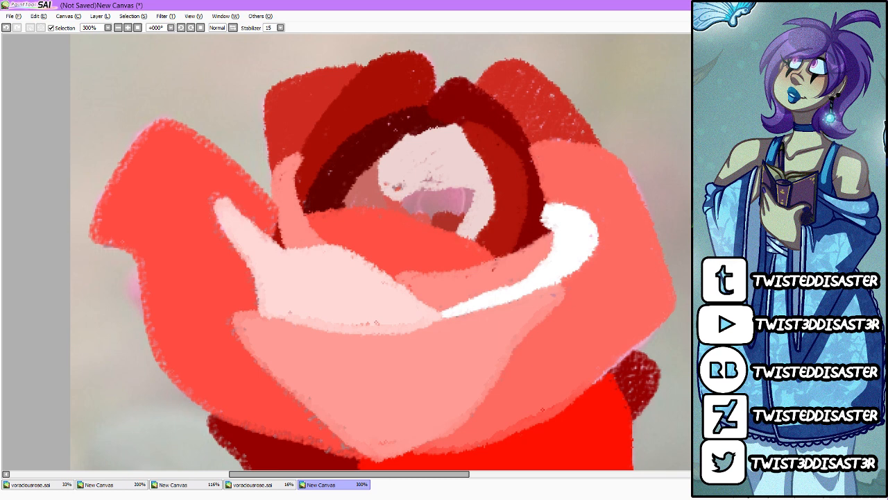
mouse_move(441, 195)
mouse_down()
mouse_move(441, 223)
mouse_move(426, 219)
mouse_move(455, 201)
mouse_move(441, 188)
mouse_move(448, 224)
mouse_up()
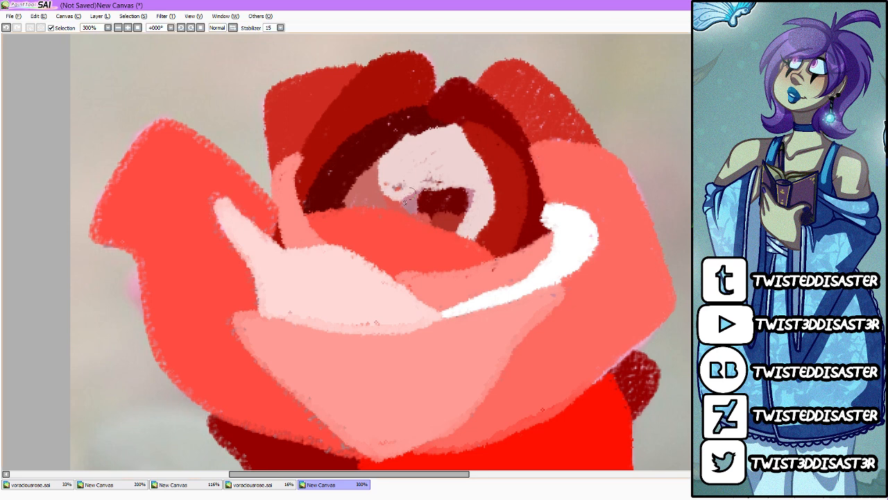
mouse_move(405, 203)
mouse_down()
mouse_move(458, 179)
mouse_move(473, 198)
mouse_up()
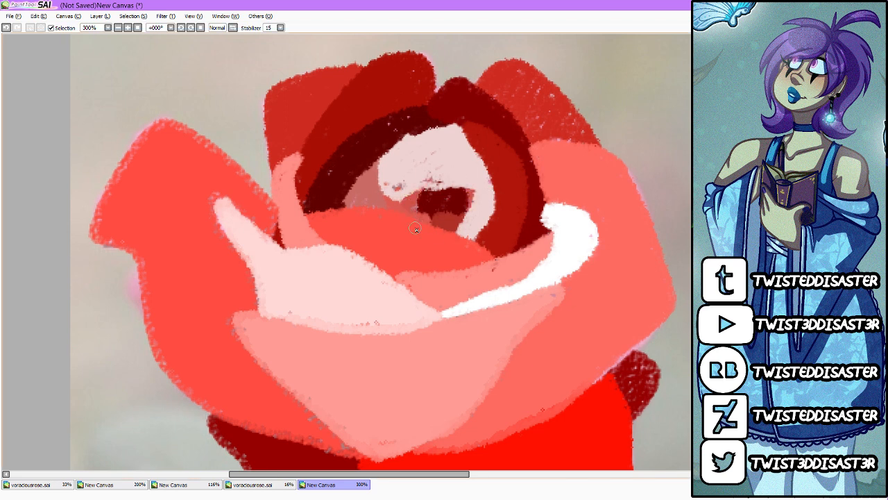
scroll(398, 199, down, 5)
scroll(398, 199, up, 2)
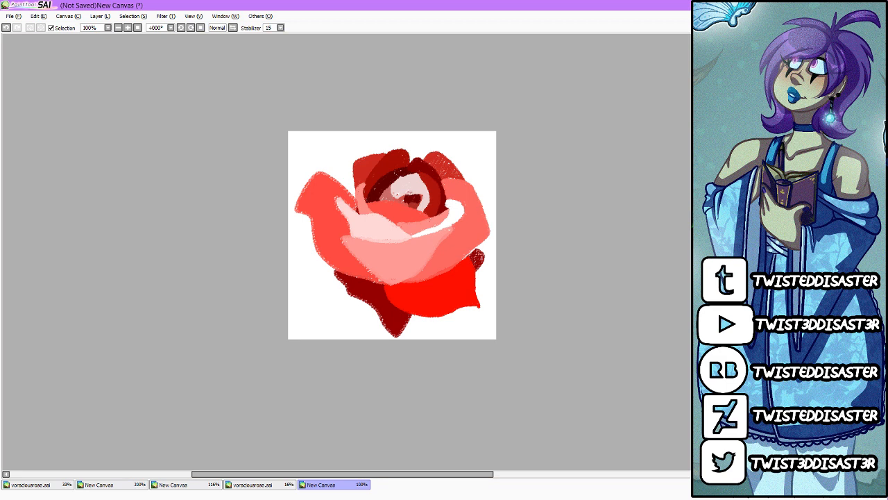
Step: Close the rose study canvas without saving it and return to the voraciousrose.sai sketch
key(ctrl+w)
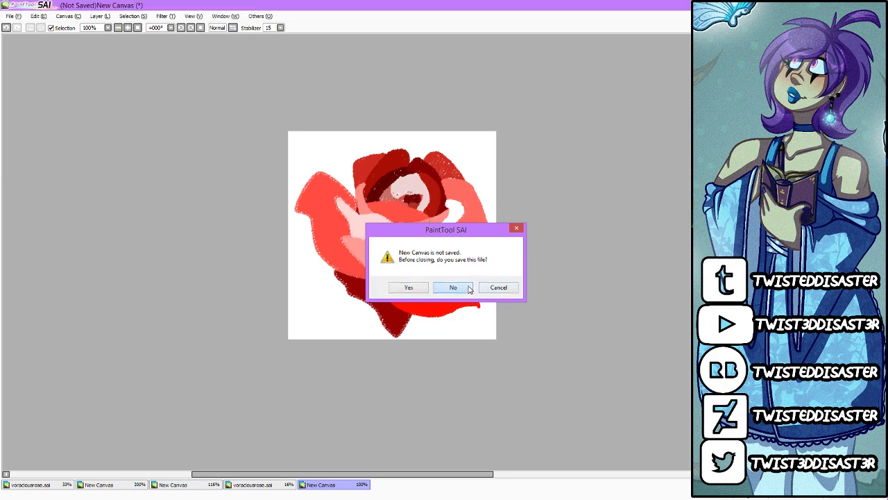
click(455, 287)
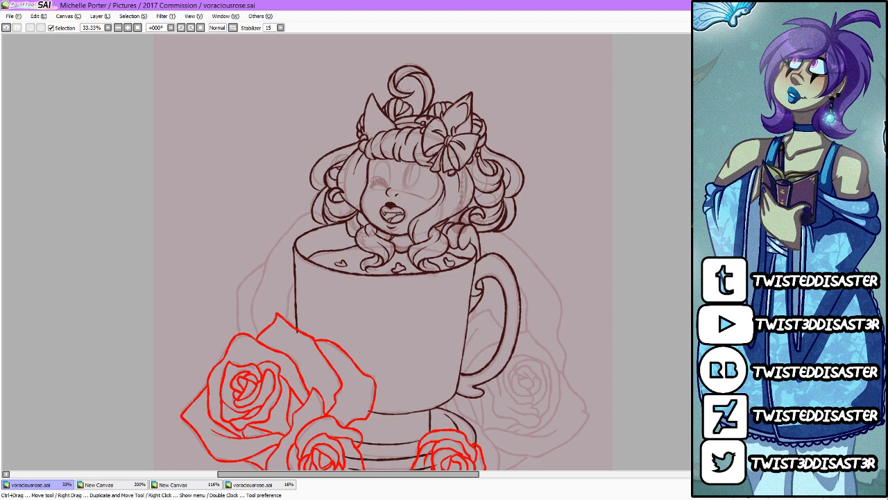
mouse_move(587, 241)
mouse_down()
mouse_move(605, 334)
mouse_move(573, 364)
mouse_up()
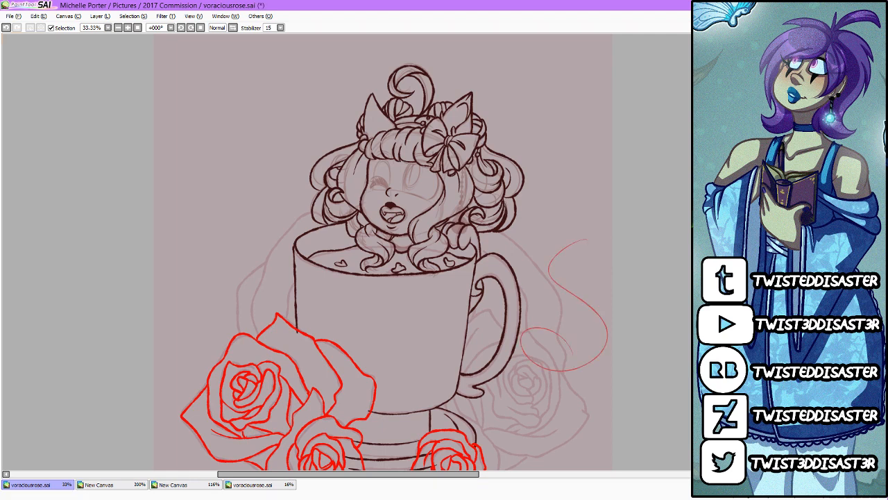
key(ctrl+z)
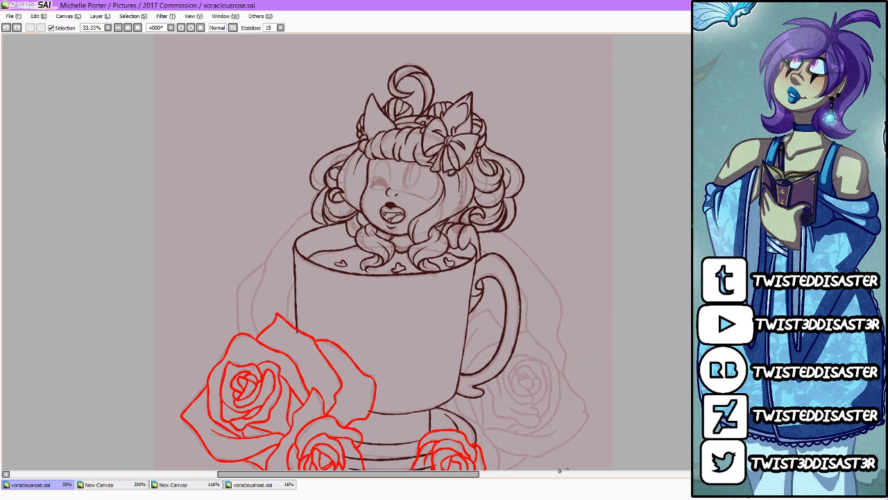
Step: Trace the large background rose's petals left of the cup in red, from the hair down to the front left rose
scroll(357, 388, up, 1)
scroll(166, 255, up, 1)
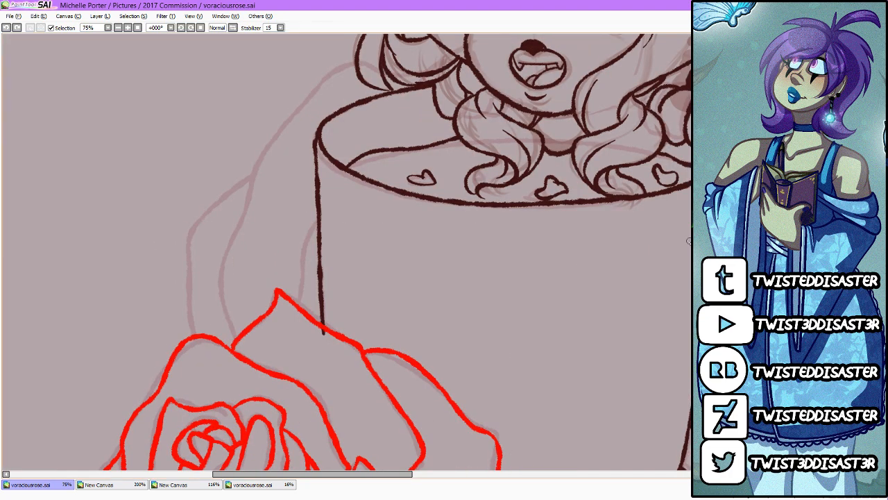
click(700, 220)
scroll(362, 145, up, 3)
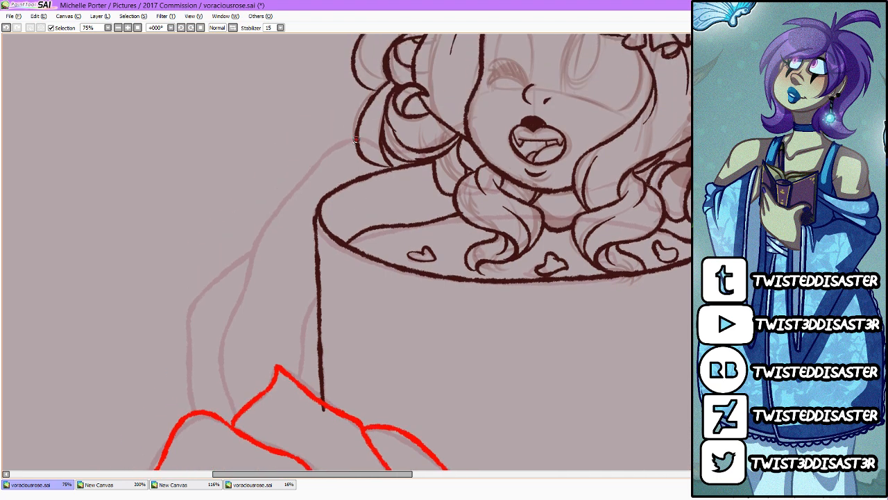
mouse_move(356, 140)
mouse_down()
mouse_move(322, 158)
mouse_move(239, 283)
mouse_move(222, 356)
mouse_move(236, 409)
mouse_up()
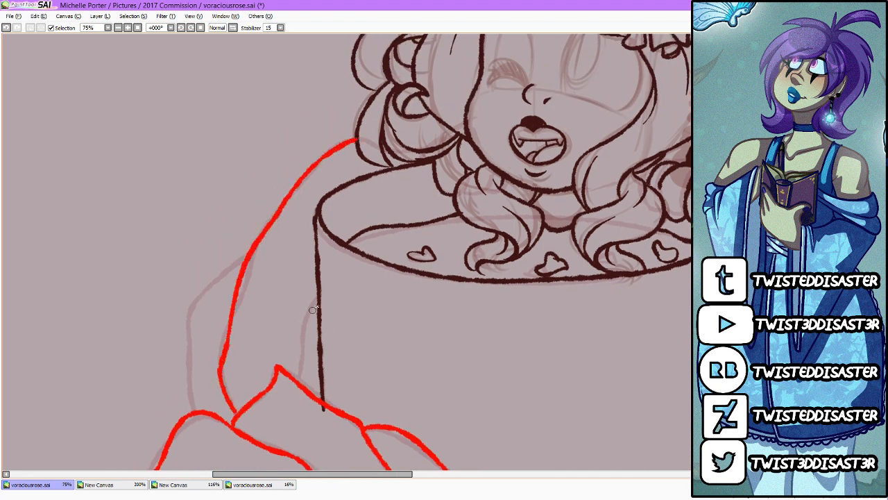
mouse_move(317, 299)
mouse_down()
mouse_move(300, 336)
mouse_move(298, 383)
mouse_up()
mouse_move(254, 258)
mouse_down()
mouse_move(224, 274)
mouse_move(185, 337)
mouse_move(196, 408)
mouse_up()
Step: Trace the right rose's lower outer petals in red, including the folded tips near the saucer and the creases below the cup handle
scroll(187, 323, down, 5)
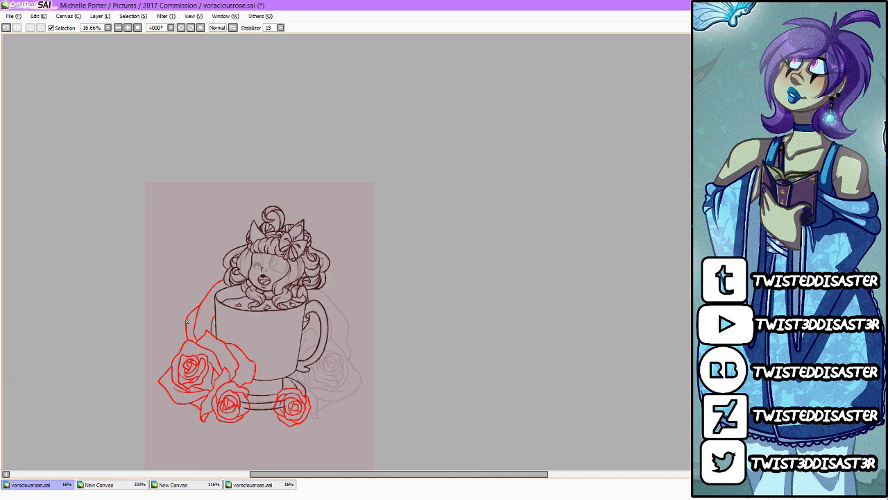
scroll(247, 398, up, 3)
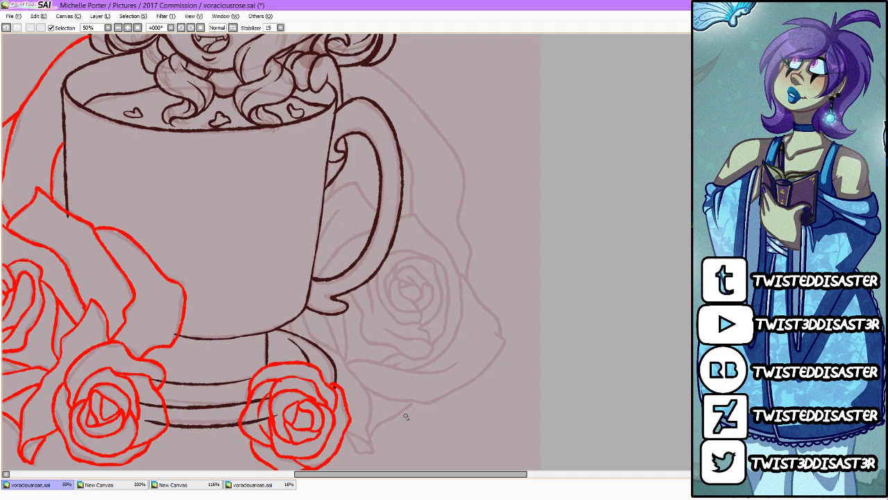
mouse_move(303, 312)
mouse_down()
mouse_move(369, 401)
mouse_move(367, 454)
mouse_move(357, 454)
mouse_move(350, 430)
mouse_move(370, 452)
mouse_move(412, 406)
mouse_up()
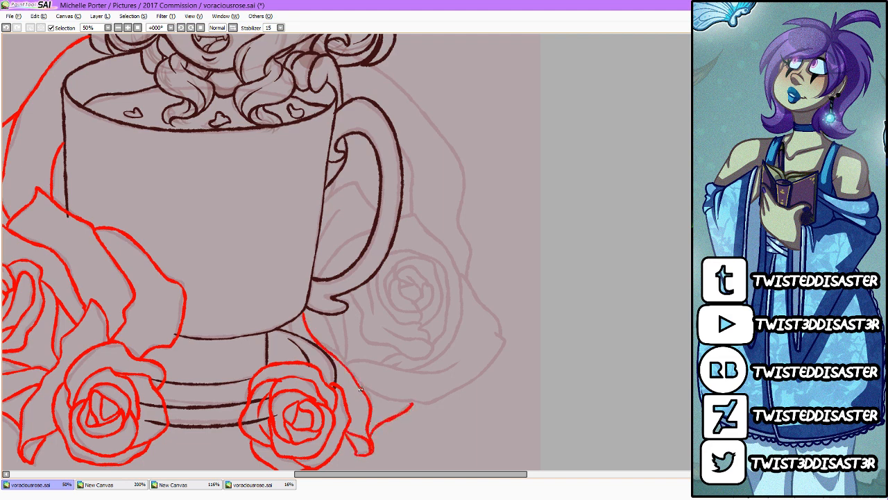
mouse_move(360, 389)
mouse_down()
mouse_move(431, 404)
mouse_move(490, 376)
mouse_move(506, 343)
mouse_move(502, 322)
mouse_move(461, 281)
mouse_move(459, 337)
mouse_move(412, 370)
mouse_move(450, 369)
mouse_move(351, 366)
mouse_up()
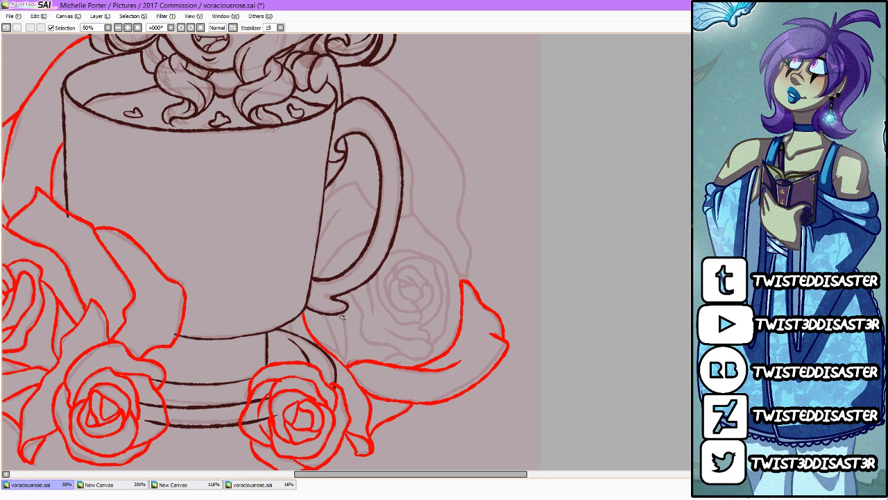
drag(324, 313, 346, 365)
drag(344, 315, 347, 366)
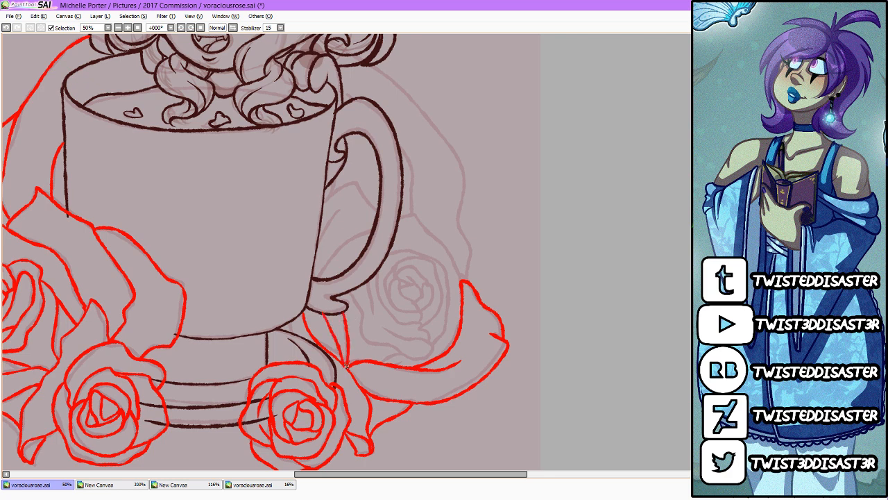
Step: Trace the right rose's inner petals and spiral centre in red
drag(292, 327, 296, 334)
mouse_move(388, 330)
mouse_down()
mouse_move(432, 344)
mouse_move(416, 359)
mouse_move(365, 341)
mouse_move(351, 298)
mouse_move(373, 313)
mouse_up()
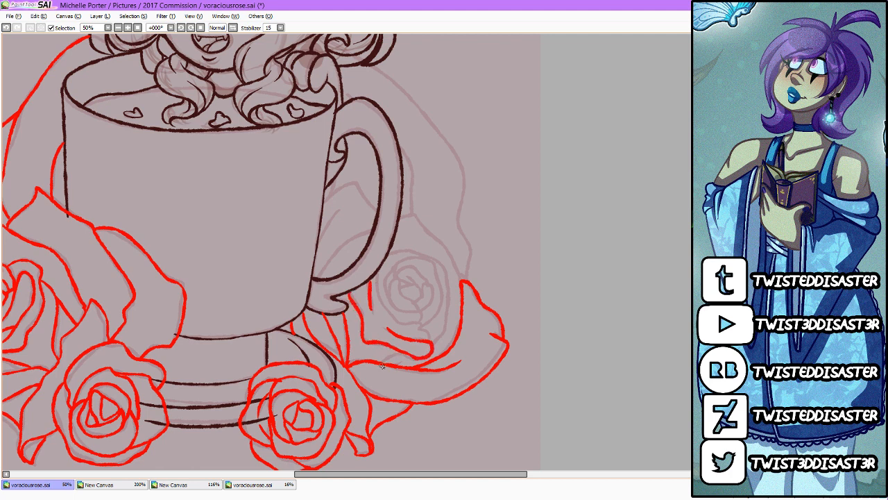
mouse_move(380, 368)
mouse_down()
mouse_move(410, 361)
mouse_move(421, 326)
mouse_move(399, 321)
mouse_move(380, 295)
mouse_move(378, 271)
mouse_move(424, 257)
mouse_move(394, 277)
mouse_move(428, 278)
mouse_move(424, 290)
mouse_move(397, 278)
mouse_move(408, 314)
mouse_move(420, 319)
mouse_up()
mouse_move(399, 282)
mouse_down()
mouse_move(433, 299)
mouse_move(428, 283)
mouse_move(440, 305)
mouse_move(424, 324)
mouse_move(443, 309)
mouse_move(433, 263)
mouse_move(446, 258)
mouse_move(427, 261)
mouse_move(450, 276)
mouse_move(450, 313)
mouse_move(438, 338)
mouse_up()
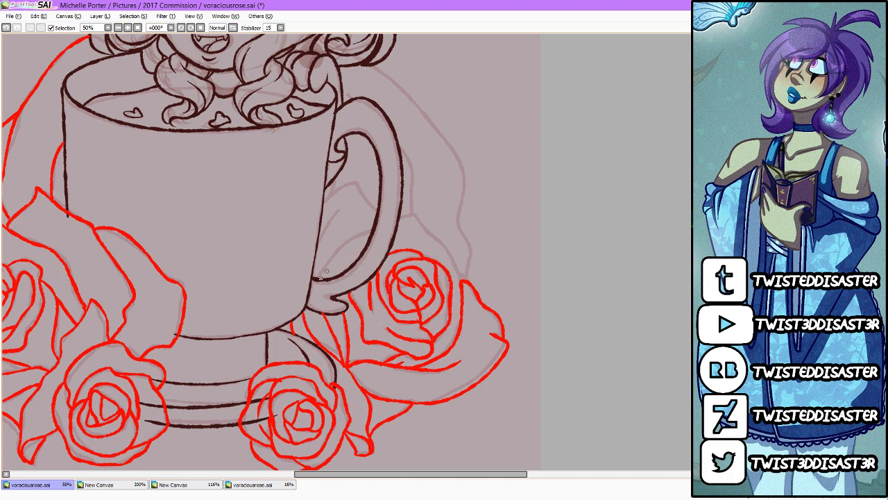
Step: Trace the right rose's upper petals in red around and through the opening of the cup handle
drag(321, 276, 374, 230)
mouse_move(345, 269)
mouse_down()
mouse_move(372, 236)
mouse_move(419, 219)
mouse_move(463, 276)
mouse_move(460, 290)
mouse_up()
mouse_move(376, 211)
mouse_down()
mouse_move(351, 185)
mouse_move(329, 198)
mouse_move(314, 252)
mouse_up()
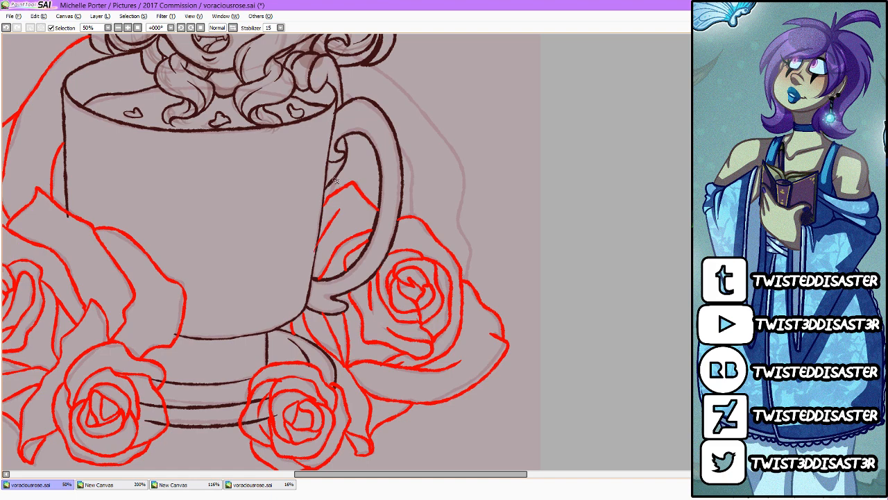
drag(336, 180, 331, 195)
Step: Trace the large background rose's petals behind and right of the cup handle in red, from the hair down to the right rose
scroll(402, 219, up, 2)
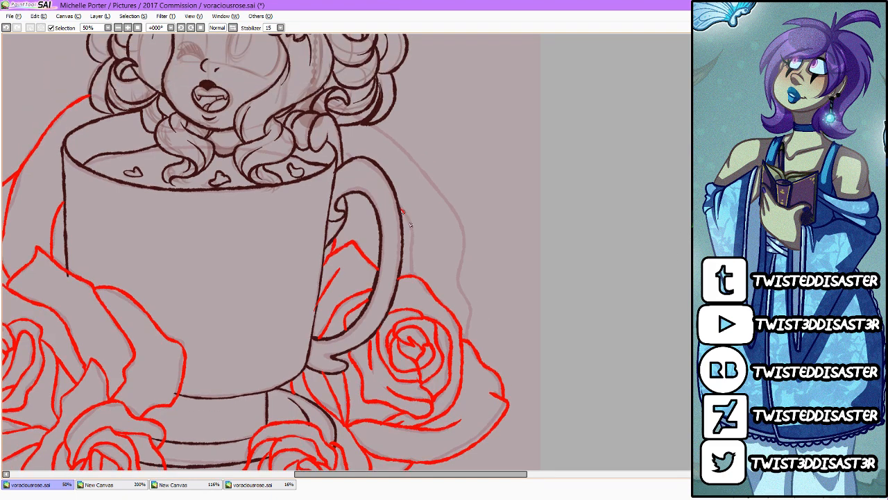
drag(402, 211, 411, 275)
drag(347, 208, 366, 255)
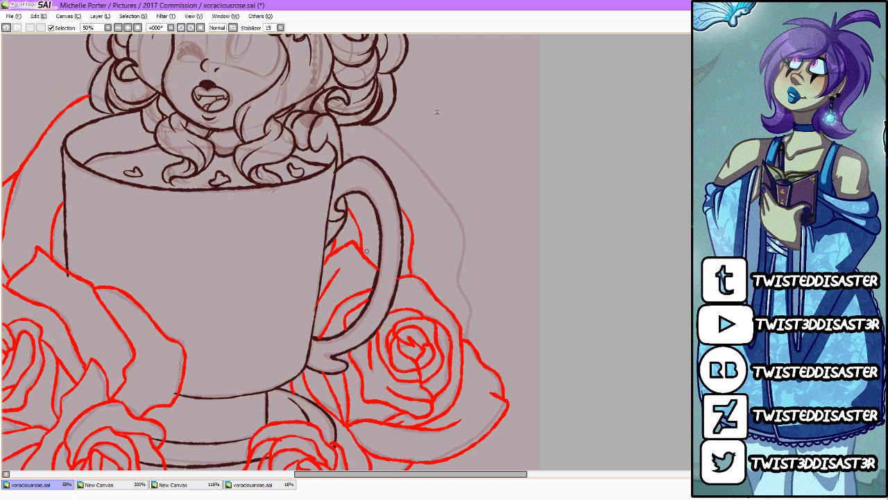
mouse_move(373, 126)
mouse_down()
mouse_move(415, 161)
mouse_move(459, 230)
mouse_move(467, 336)
mouse_up()
scroll(474, 288, down, 3)
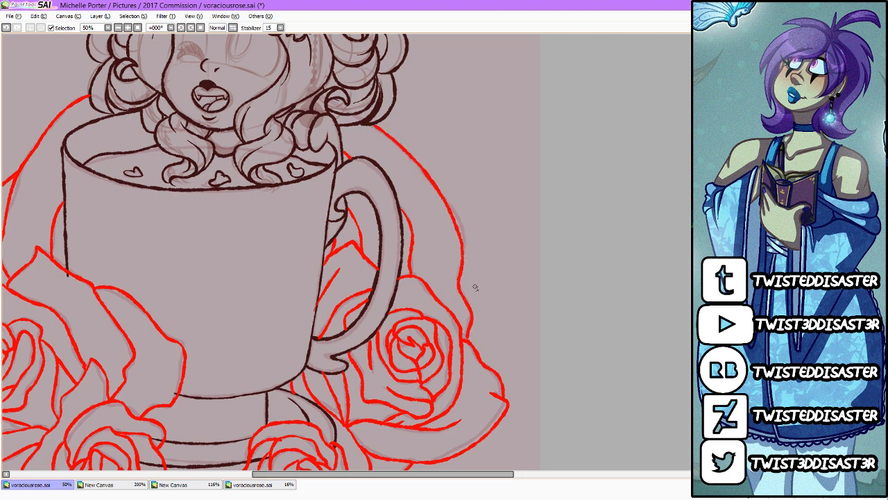
scroll(382, 337, up, 1)
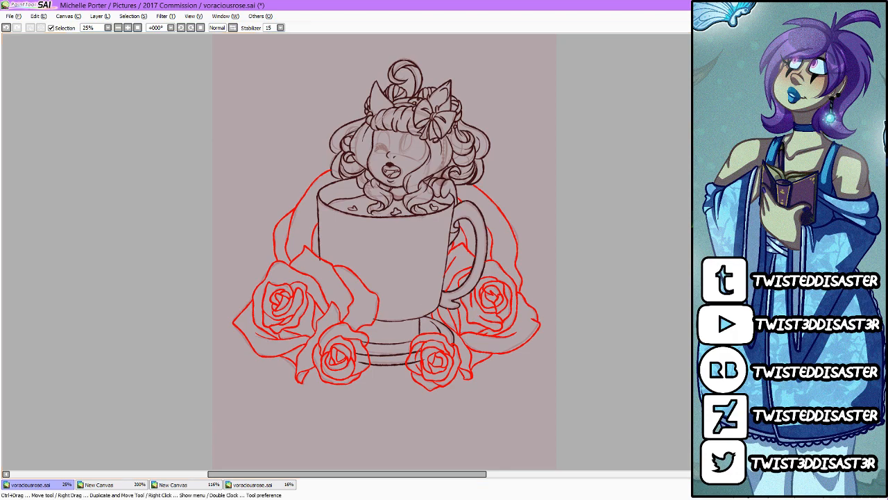
Step: Erase the cup and saucer lines that overlap the front roses
scroll(417, 381, up, 3)
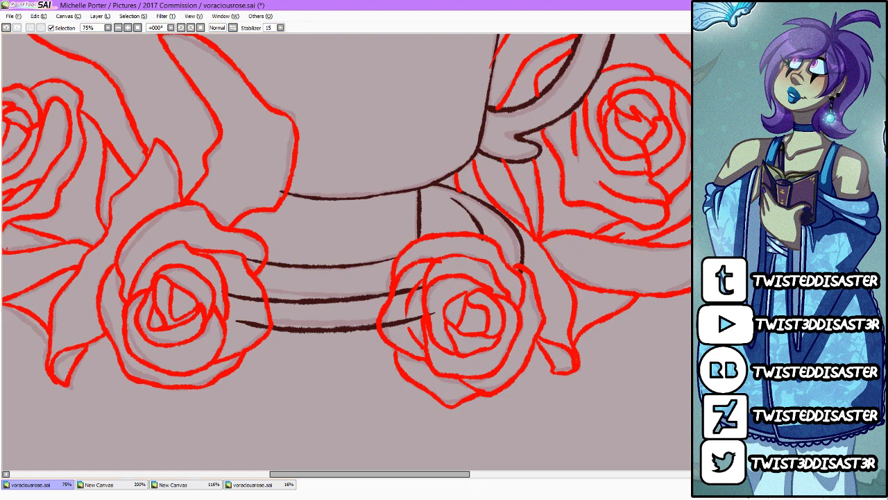
mouse_move(432, 282)
mouse_down()
mouse_move(408, 286)
mouse_move(390, 316)
mouse_move(400, 327)
mouse_move(436, 314)
mouse_up()
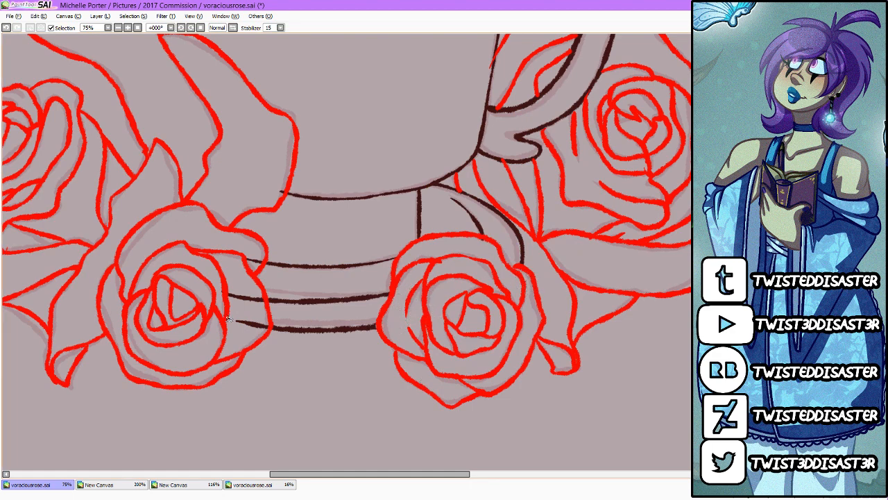
mouse_move(229, 318)
mouse_down()
mouse_move(235, 306)
mouse_move(260, 313)
mouse_move(248, 267)
mouse_up()
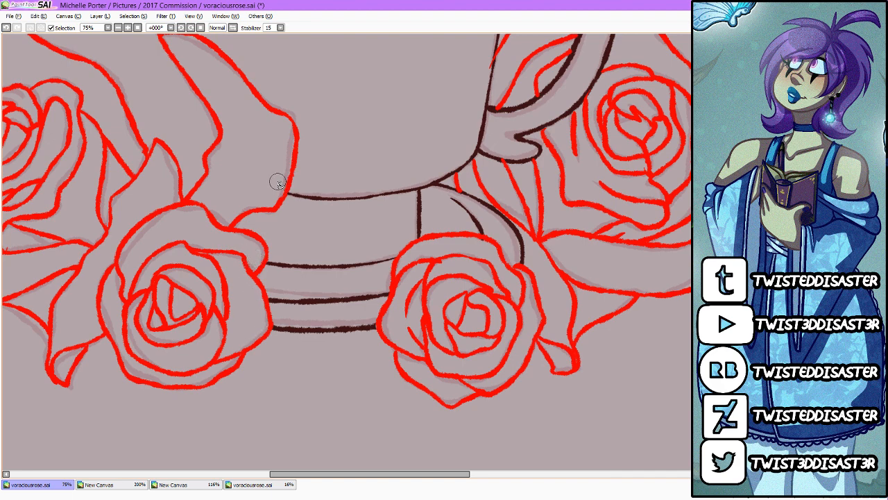
scroll(376, 319, down, 4)
scroll(352, 249, up, 3)
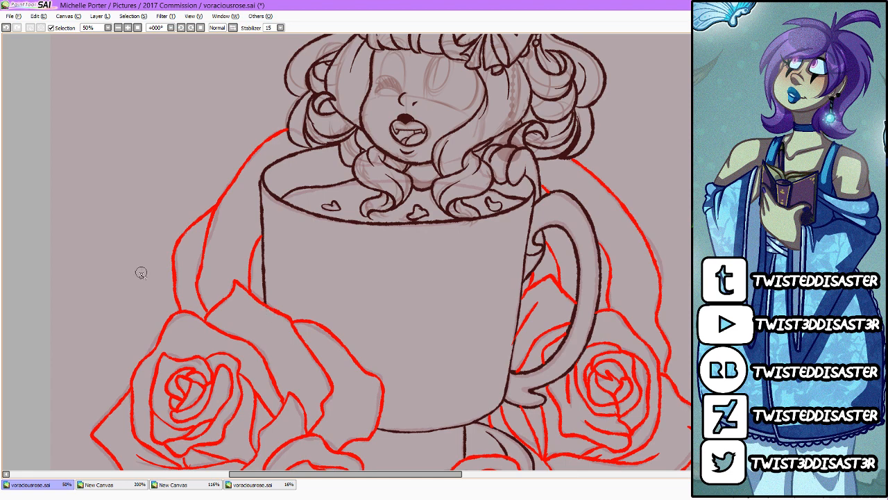
scroll(397, 193, down, 2)
scroll(439, 211, up, 1)
scroll(440, 211, up, 1)
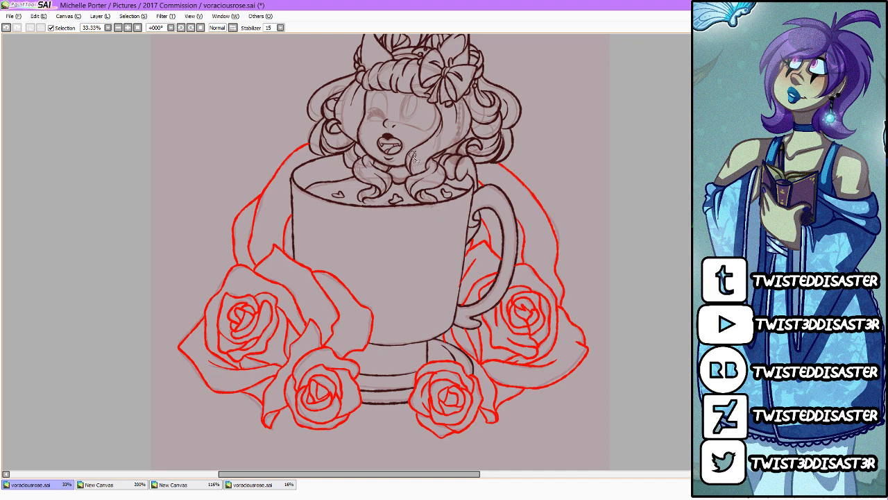
Step: Recolour the red rose linework in the same dark brown as the cup and character lines
scroll(444, 229, down, 1)
scroll(444, 306, up, 3)
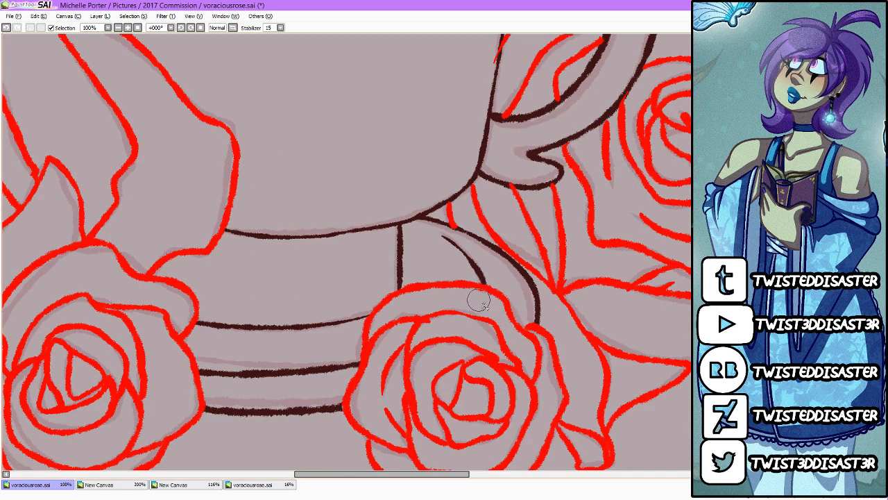
scroll(479, 300, down, 4)
scroll(517, 175, up, 2)
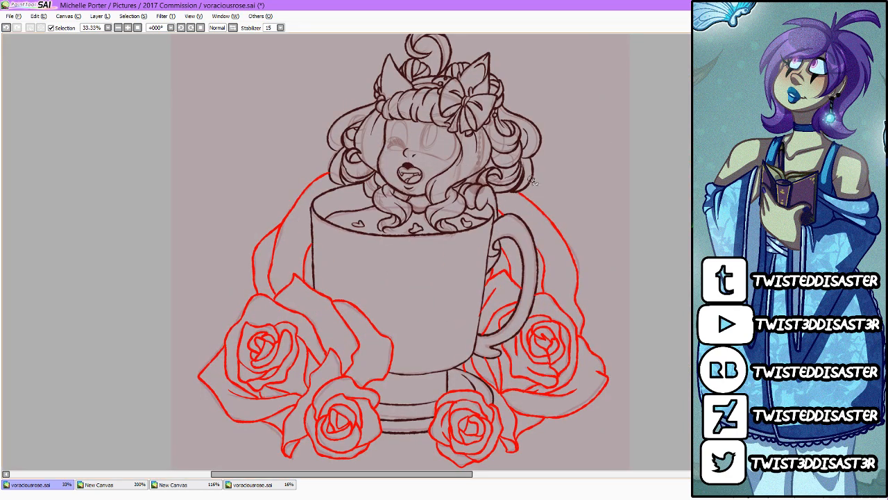
click(597, 245)
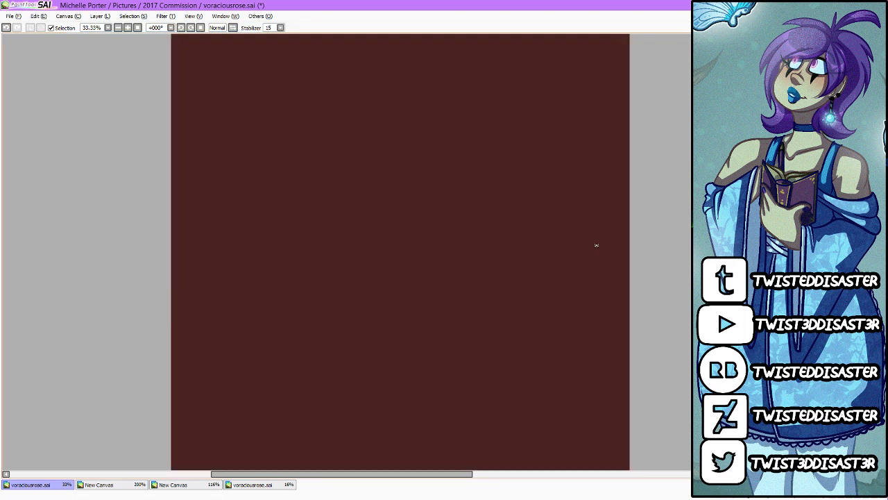
key(ctrl+z)
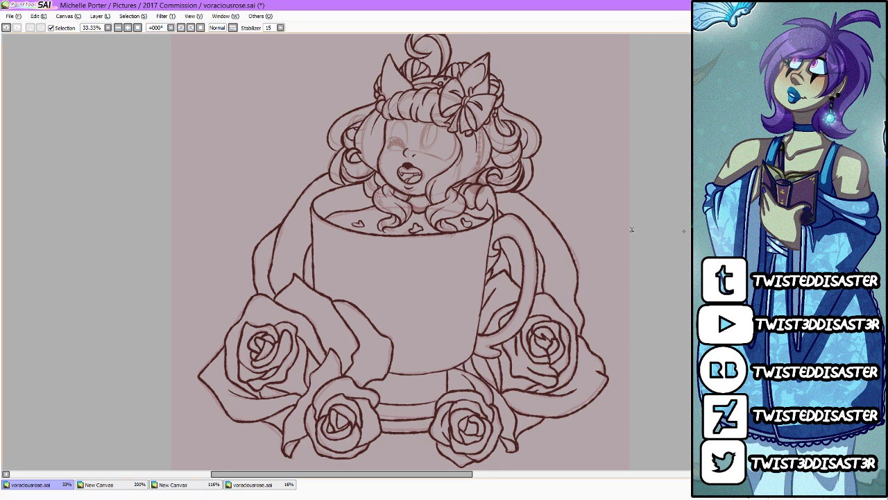
mouse_move(621, 206)
mouse_down()
mouse_move(628, 252)
mouse_move(611, 278)
mouse_up()
key(ctrl+z)
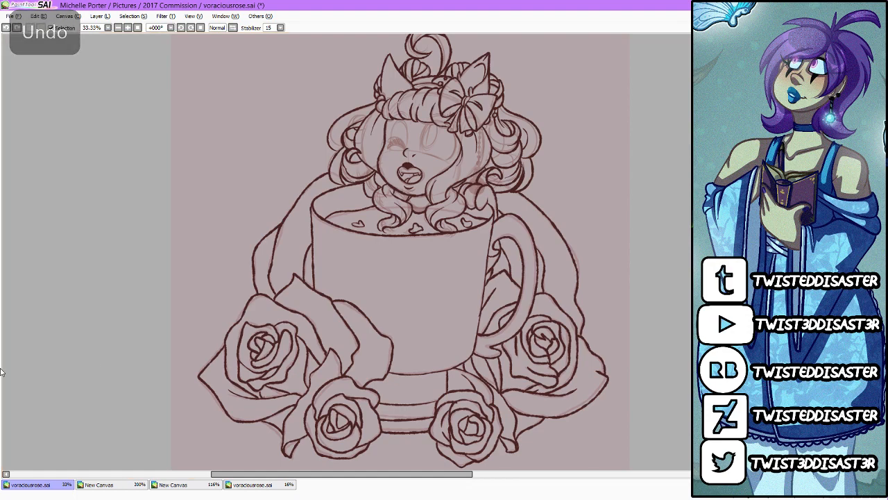
Step: Outline the winking eye's closed lid and lashes in dark brown and draw the arched line above it
scroll(417, 164, up, 4)
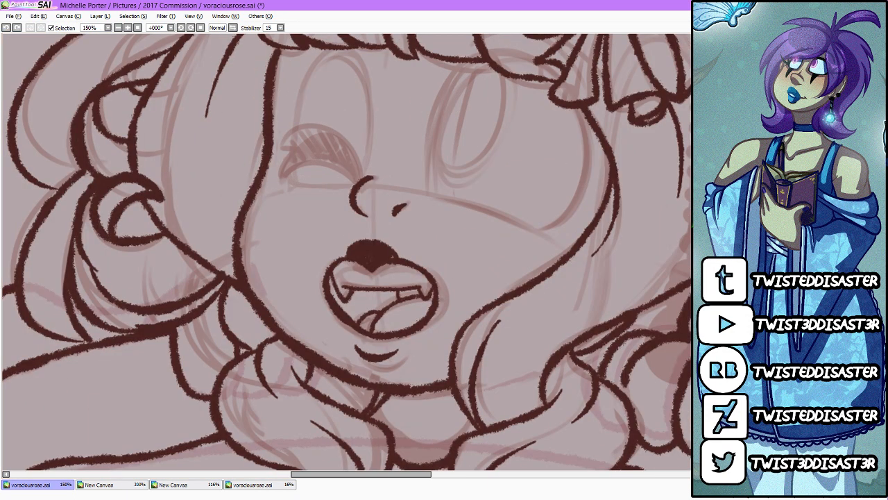
scroll(346, 253, up, 3)
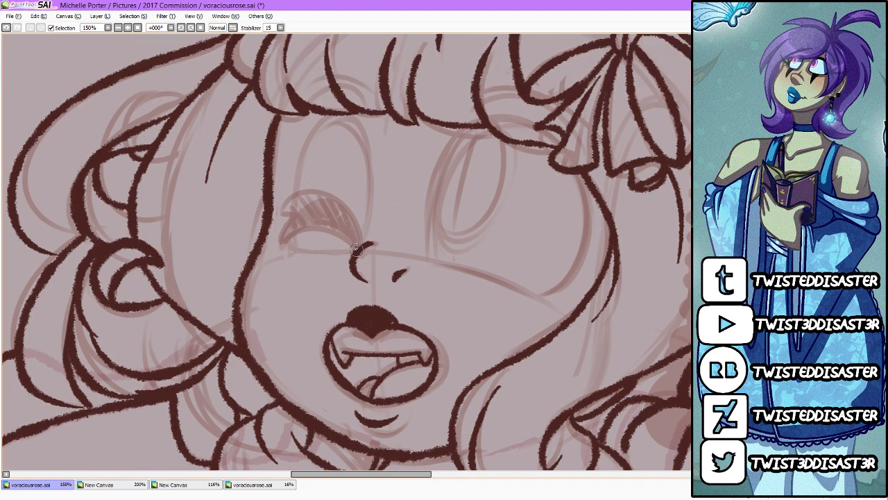
mouse_move(364, 246)
mouse_down()
mouse_move(280, 238)
mouse_move(290, 219)
mouse_move(281, 209)
mouse_move(341, 196)
mouse_move(373, 241)
mouse_up()
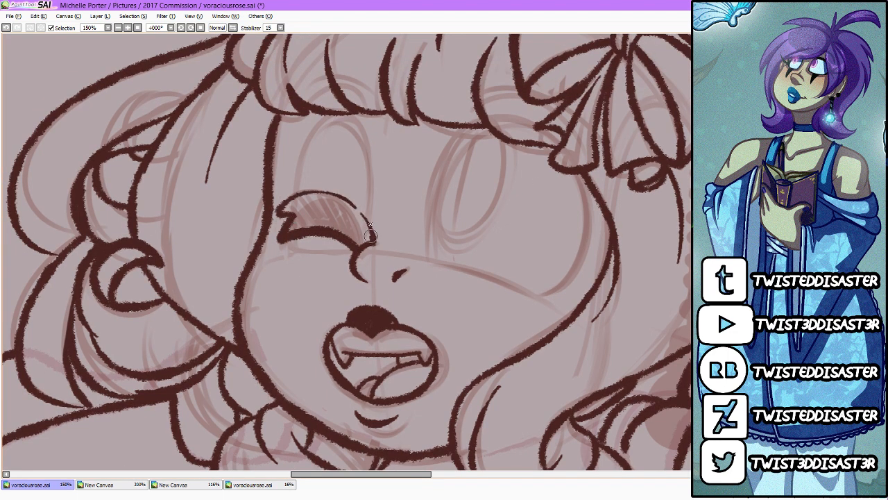
drag(349, 205, 370, 234)
mouse_move(295, 183)
mouse_down()
mouse_move(368, 153)
mouse_move(371, 210)
mouse_up()
Step: Trace the open eye's inner edge, upper arc and outer curve over the sketch in dark brown
mouse_move(426, 260)
mouse_down()
mouse_move(514, 115)
mouse_move(558, 142)
mouse_up()
mouse_move(583, 177)
mouse_down()
mouse_move(576, 288)
mouse_move(517, 291)
mouse_up()
key(ctrl+z)
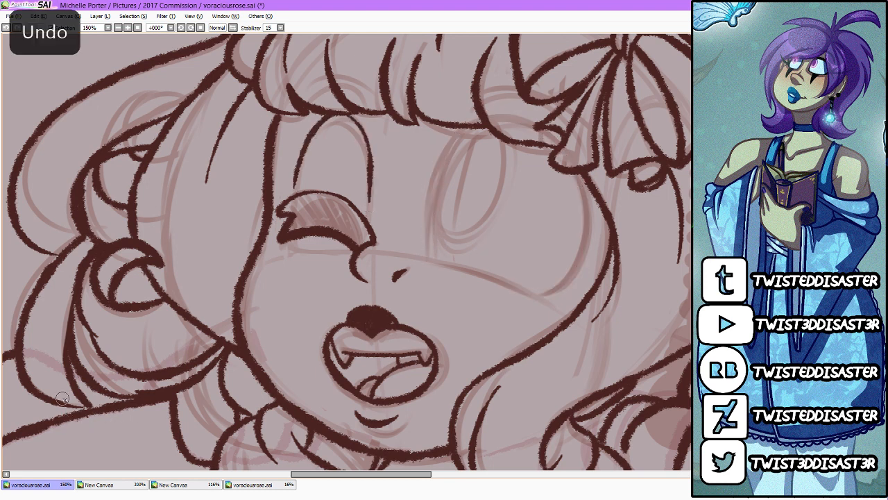
mouse_move(434, 255)
mouse_down()
mouse_move(440, 178)
mouse_move(558, 142)
mouse_up()
mouse_move(576, 170)
mouse_down()
mouse_move(582, 264)
mouse_move(540, 291)
mouse_up()
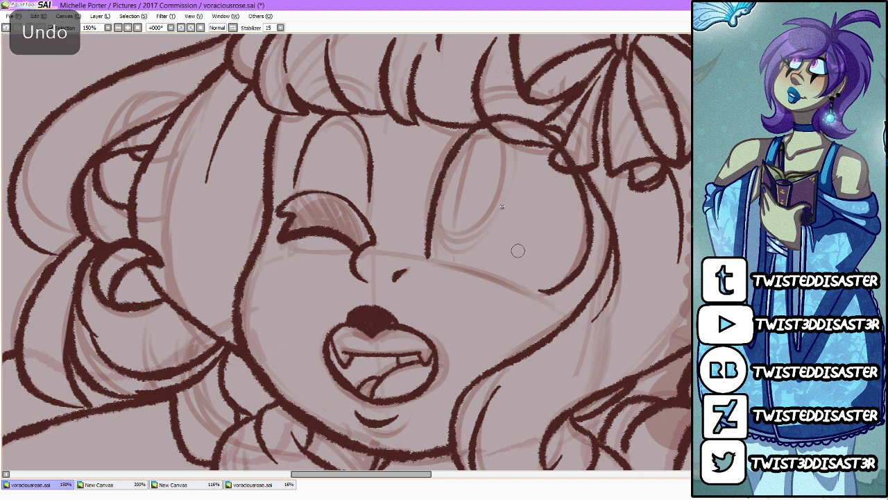
Step: Thicken the open eye's upper and outer lash line and draw its lower edge from the inner corner to the outer curve
mouse_move(443, 164)
mouse_down()
mouse_move(495, 116)
mouse_move(535, 118)
mouse_move(553, 130)
mouse_move(452, 137)
mouse_move(448, 159)
mouse_move(471, 123)
mouse_move(547, 131)
mouse_move(498, 112)
mouse_move(561, 139)
mouse_move(525, 115)
mouse_move(565, 150)
mouse_up()
drag(525, 116, 574, 157)
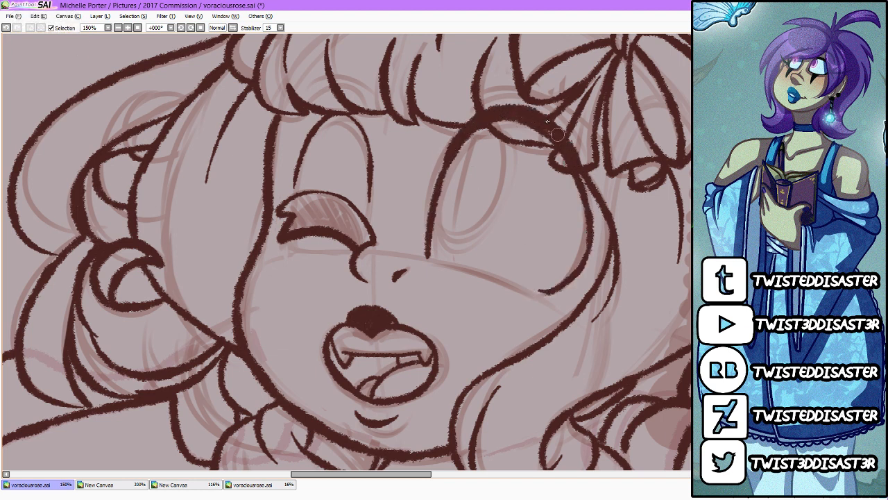
mouse_move(552, 125)
mouse_down()
mouse_move(583, 181)
mouse_move(550, 127)
mouse_move(587, 197)
mouse_move(589, 189)
mouse_move(589, 252)
mouse_up()
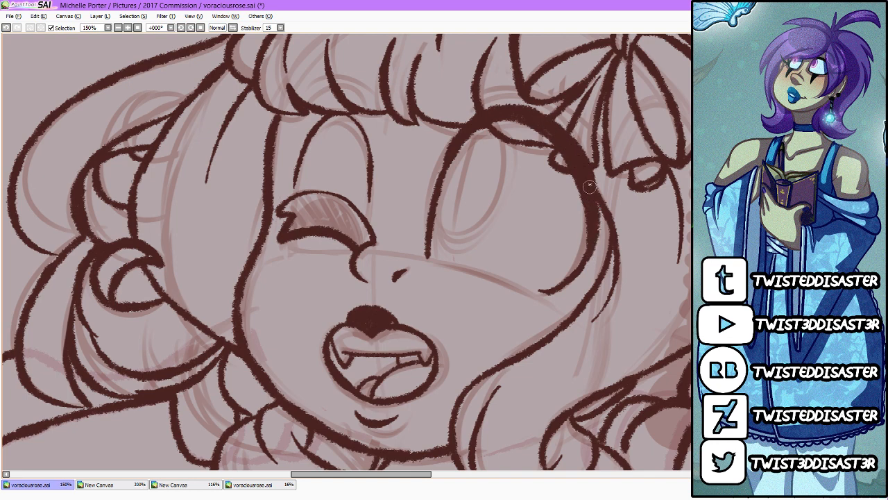
drag(591, 189, 584, 278)
mouse_move(596, 234)
mouse_down()
mouse_move(547, 300)
mouse_move(581, 269)
mouse_move(532, 292)
mouse_up()
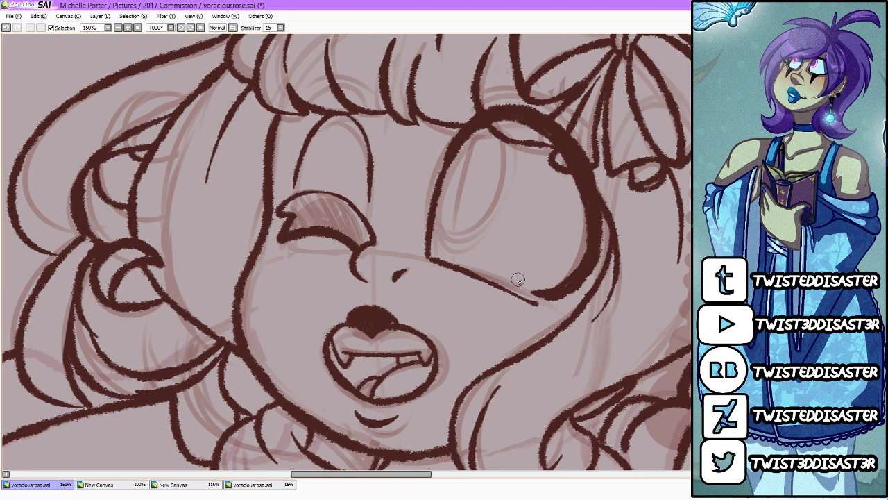
key(ctrl+z)
drag(436, 259, 536, 294)
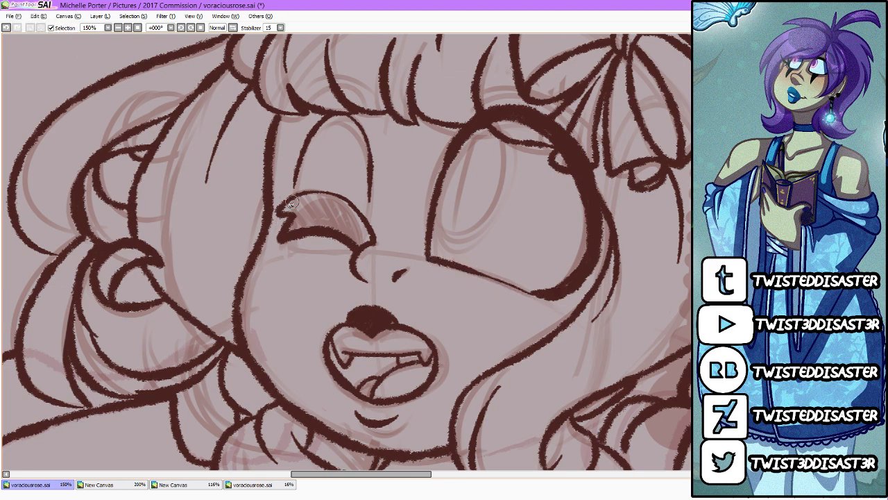
Step: Fill the winking eye's lash shape with solid dark brown
mouse_move(285, 207)
mouse_down()
mouse_move(286, 231)
mouse_move(320, 207)
mouse_move(321, 219)
mouse_move(334, 216)
mouse_move(341, 231)
mouse_move(368, 238)
mouse_move(312, 222)
mouse_move(316, 206)
mouse_move(286, 207)
mouse_move(349, 209)
mouse_move(282, 206)
mouse_move(363, 230)
mouse_up()
mouse_move(307, 186)
mouse_down()
mouse_move(282, 198)
mouse_move(309, 188)
mouse_move(341, 194)
mouse_move(382, 224)
mouse_move(361, 206)
mouse_move(380, 245)
mouse_up()
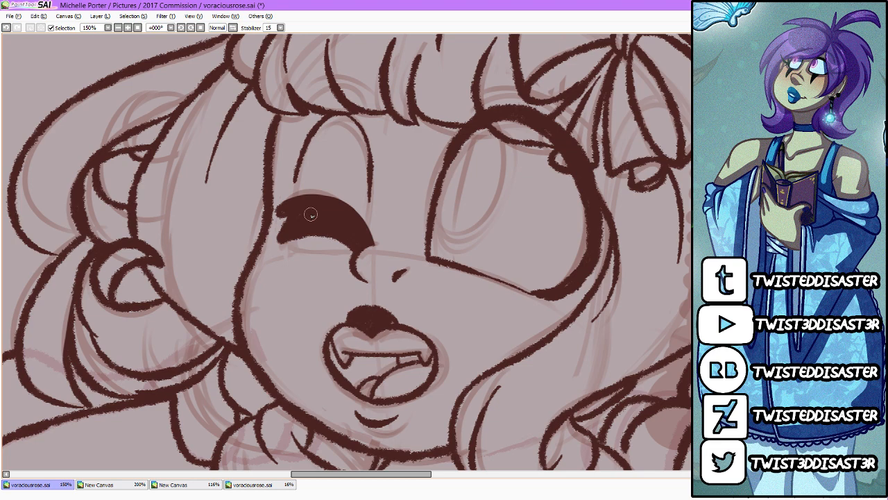
Step: Draw thick, arched eyebrows over the fringe, one above the closed eye and one above the open eye
scroll(311, 215, up, 5)
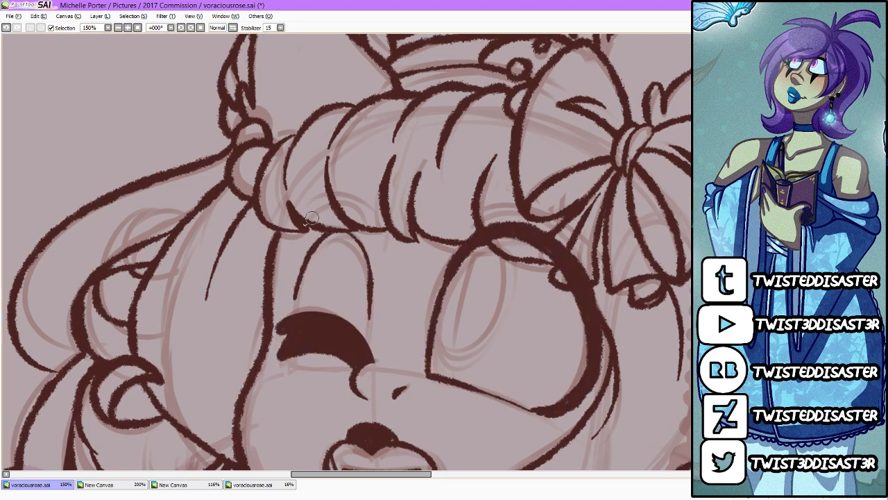
mouse_move(299, 234)
mouse_down()
mouse_move(370, 227)
mouse_move(304, 222)
mouse_move(348, 191)
mouse_move(375, 231)
mouse_up()
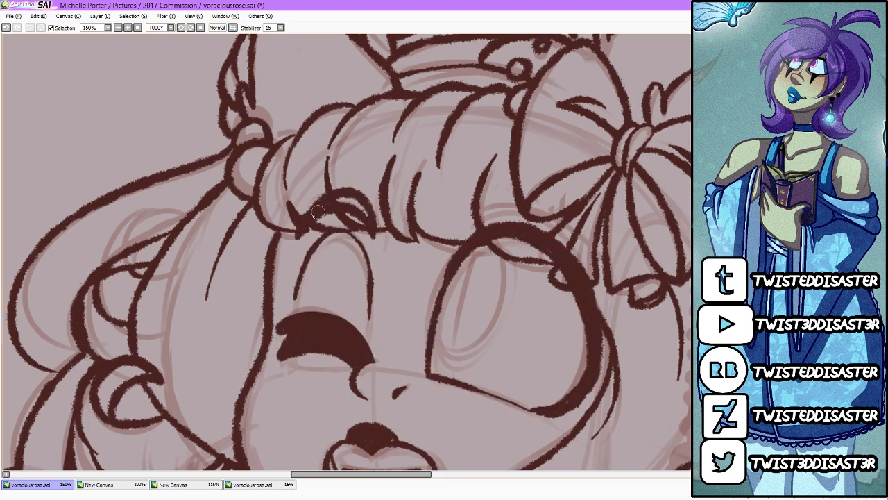
mouse_move(318, 212)
mouse_down()
mouse_move(350, 197)
mouse_move(370, 224)
mouse_up()
drag(472, 218, 526, 206)
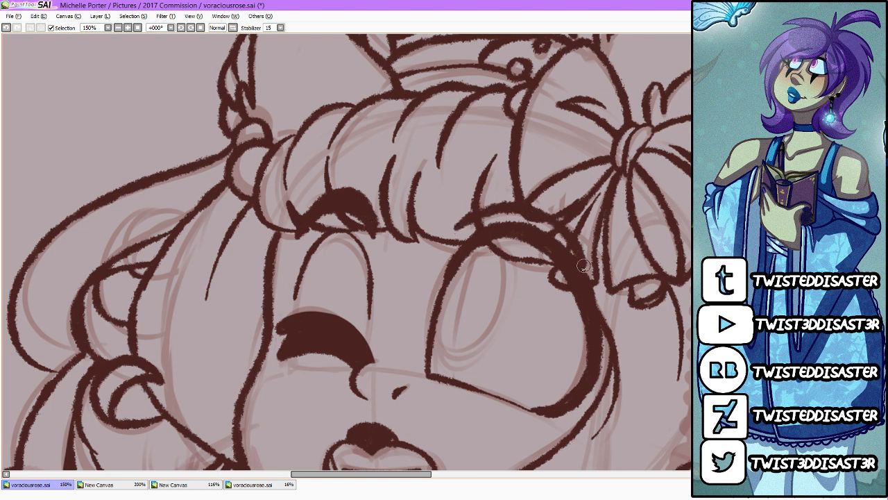
drag(458, 226, 554, 204)
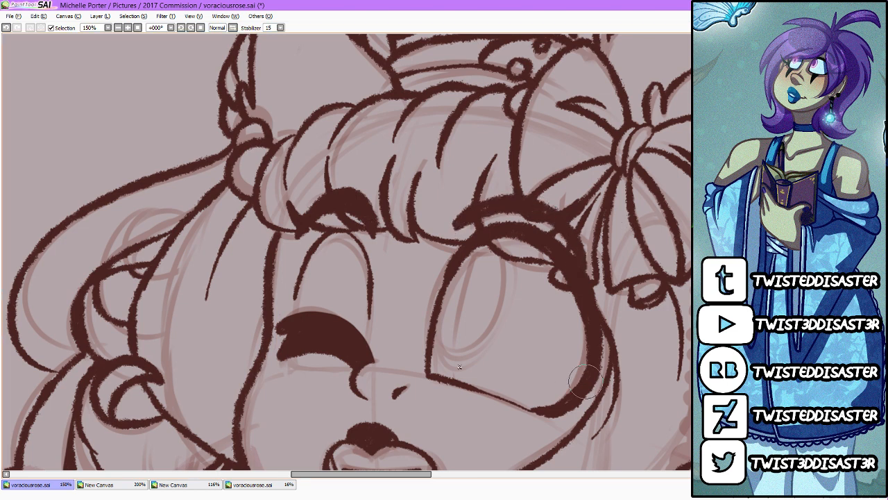
Step: Draw two flared eyelashes at the outer corner of each eye and clear the overlap inside the open eye
drag(267, 343, 170, 305)
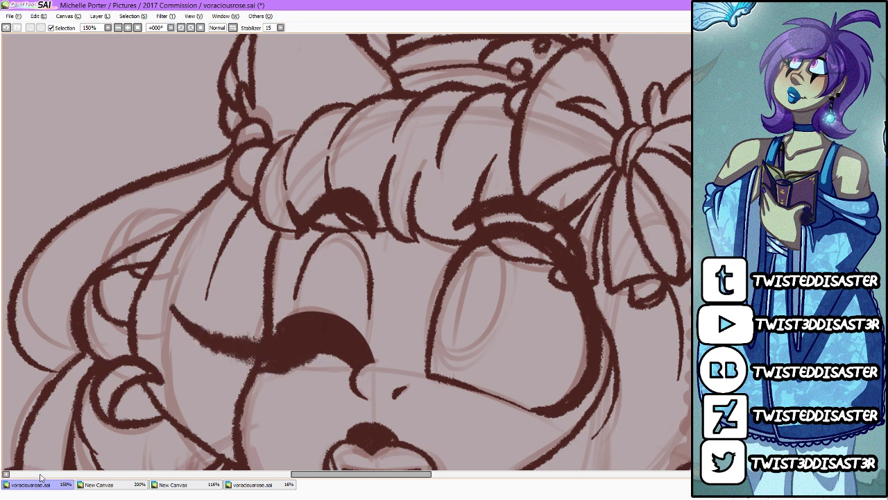
key(ctrl+z)
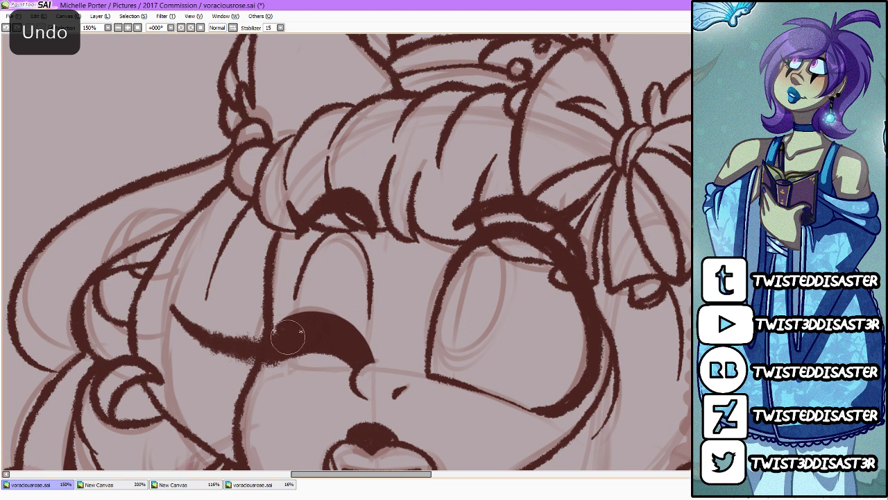
drag(265, 334, 234, 319)
drag(378, 476, 397, 477)
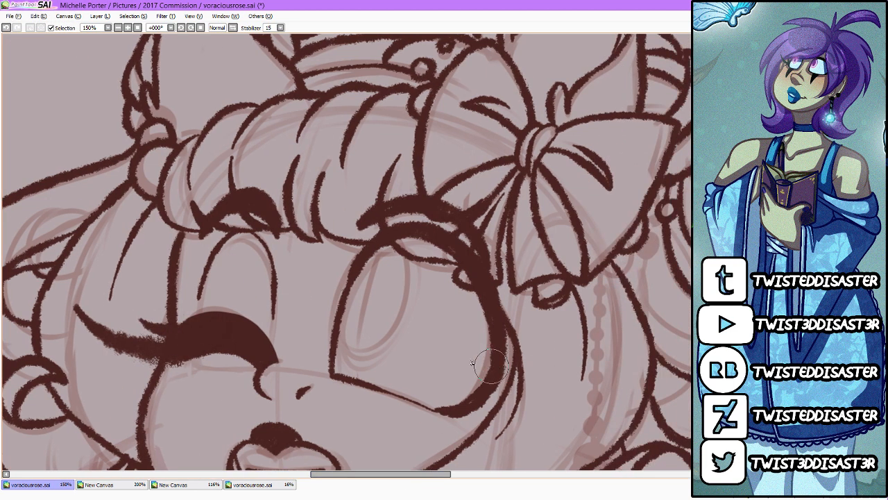
drag(454, 339, 658, 341)
mouse_move(455, 346)
mouse_down()
mouse_move(569, 351)
mouse_move(603, 319)
mouse_up()
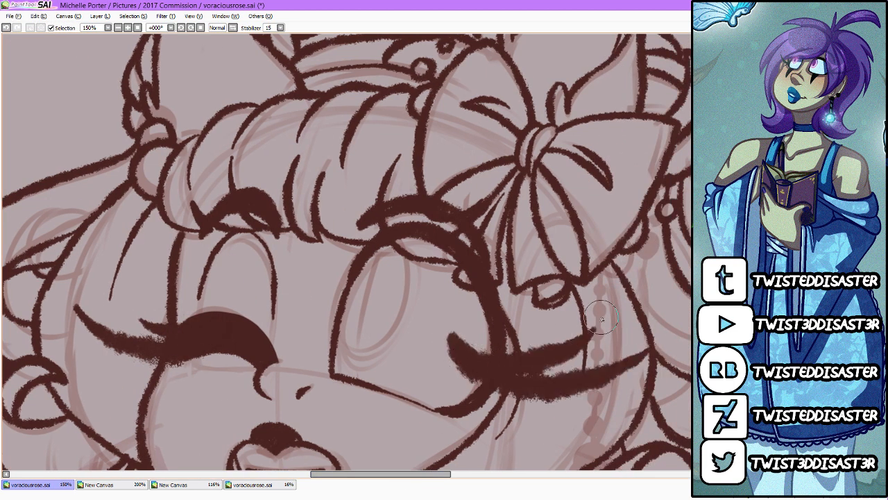
mouse_move(459, 336)
mouse_down()
mouse_move(470, 371)
mouse_move(485, 366)
mouse_up()
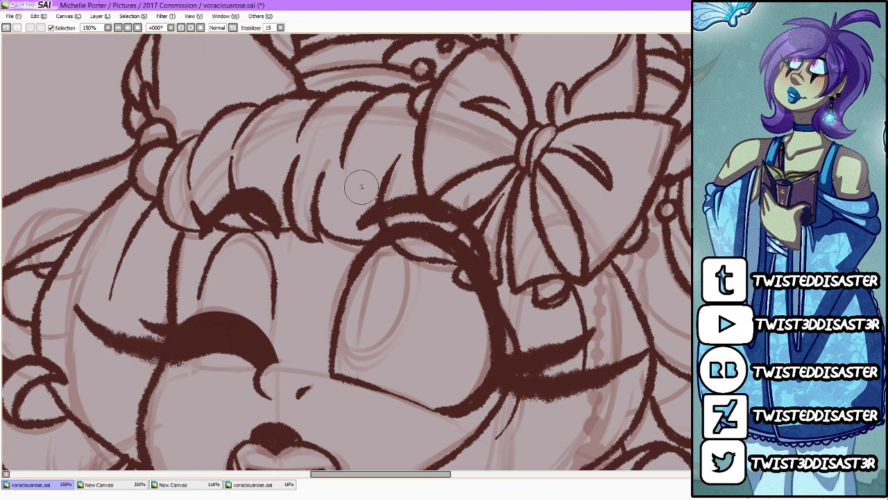
Step: Set the stabilizer to S-7 and draw the earring's large red ring with two smaller rings above it, beside the hand
scroll(361, 184, down, 3)
scroll(351, 255, up, 1)
scroll(440, 101, down, 1)
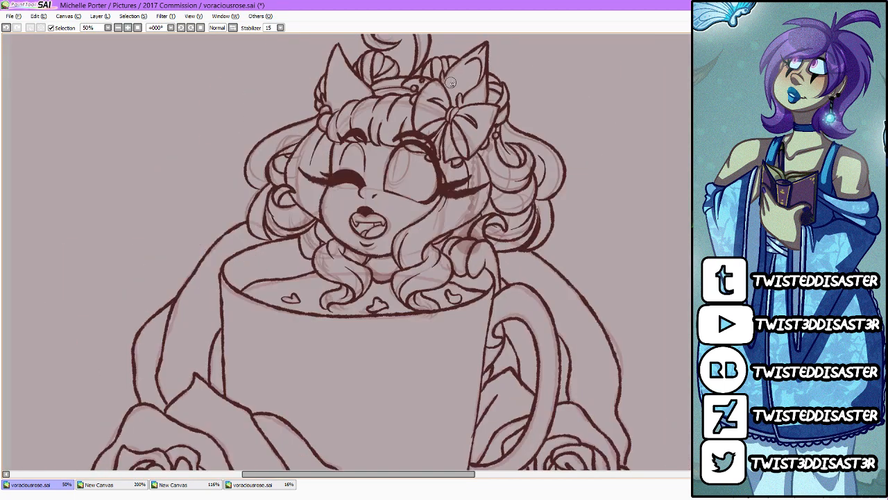
scroll(458, 84, up, 1)
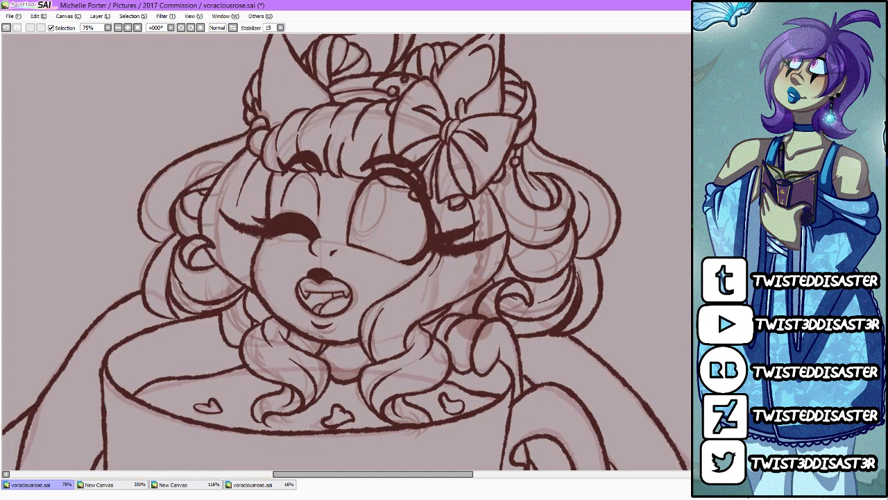
scroll(346, 251, up, 1)
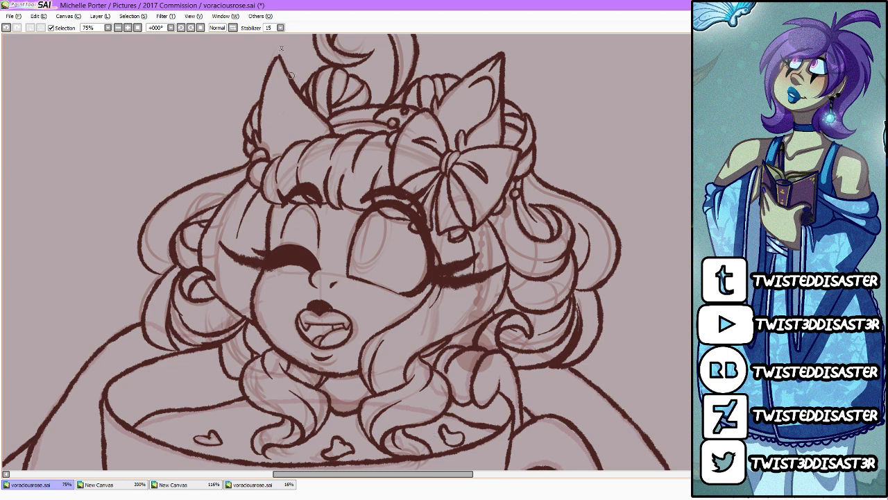
click(280, 27)
click(268, 188)
mouse_move(469, 335)
mouse_down()
mouse_move(460, 368)
mouse_move(477, 375)
mouse_move(498, 363)
mouse_move(493, 340)
mouse_move(479, 333)
mouse_move(465, 336)
mouse_move(461, 351)
mouse_move(480, 339)
mouse_move(470, 321)
mouse_move(487, 328)
mouse_move(481, 334)
mouse_move(475, 329)
mouse_move(489, 326)
mouse_move(479, 298)
mouse_up()
key(ctrl+z)
key(ctrl+z)
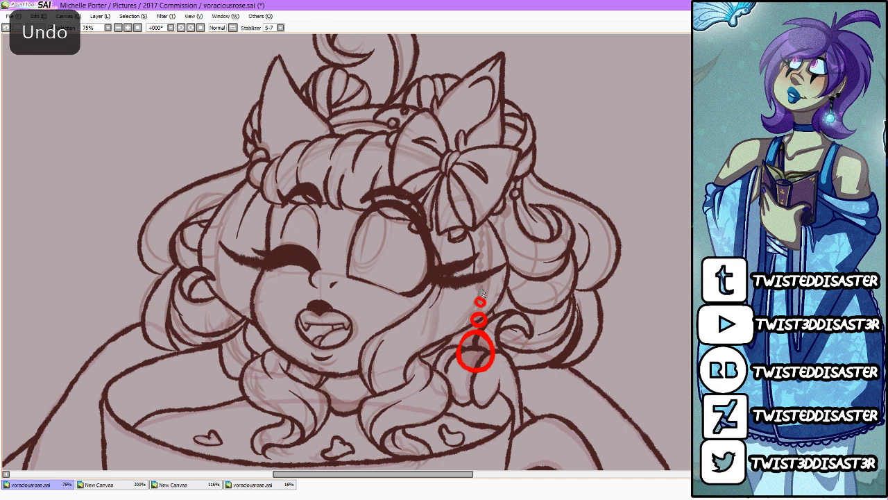
Step: Set the stabilizer to 15 and add a vertical row of small red beads from the rings up to the bow
click(280, 28)
click(272, 140)
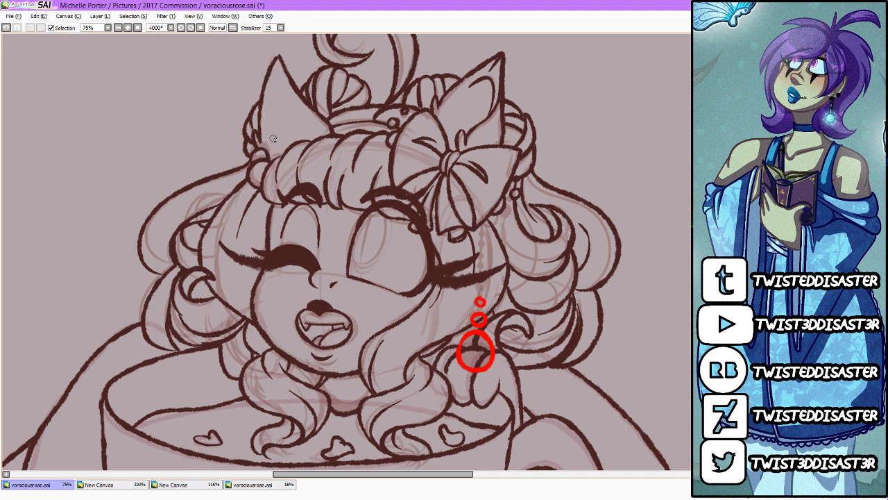
drag(481, 290, 482, 287)
click(483, 268)
click(483, 252)
click(484, 239)
click(484, 225)
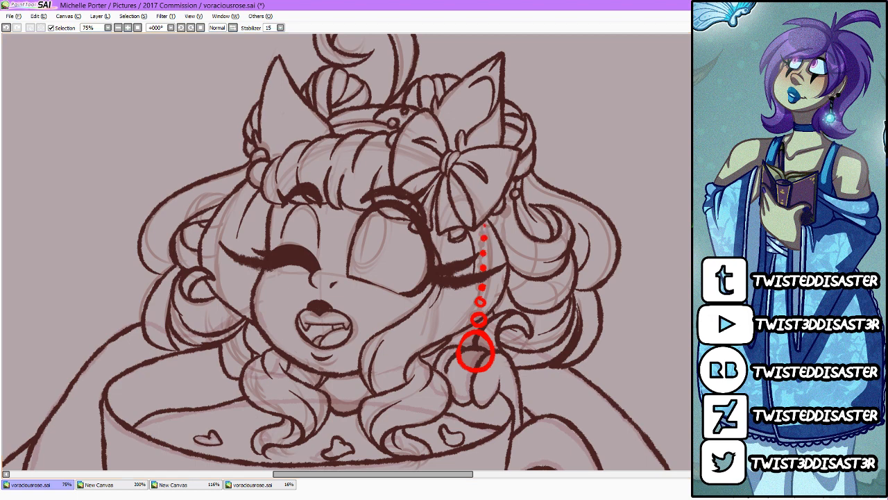
Step: Select the area outside the red earring beads and return to the drawing tool
click(579, 275)
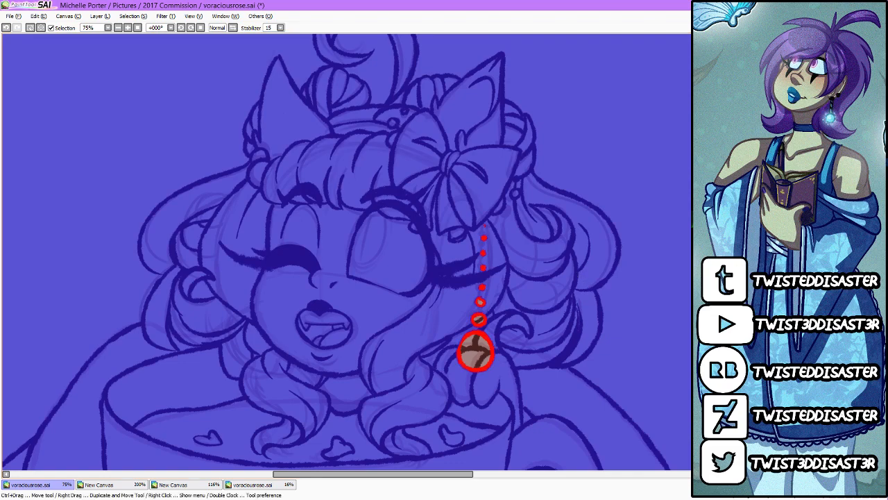
key(n)
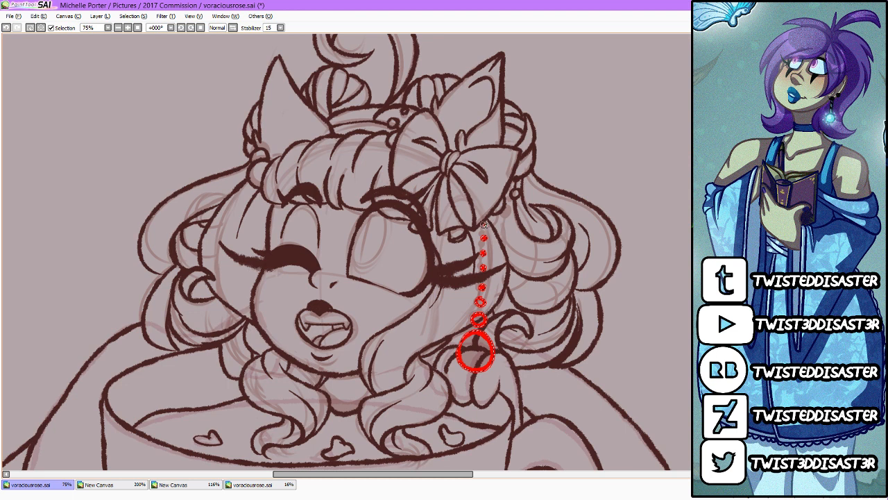
drag(486, 216, 479, 338)
key(ctrl+z)
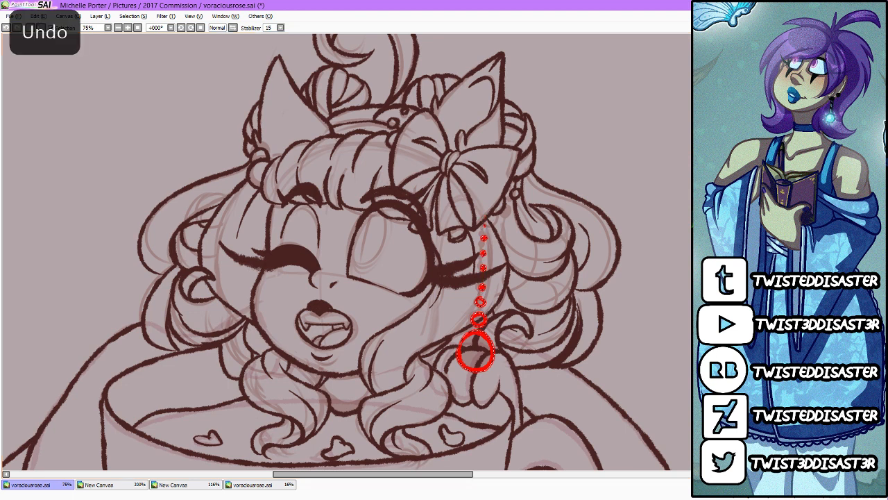
drag(485, 216, 479, 309)
key(ctrl+z)
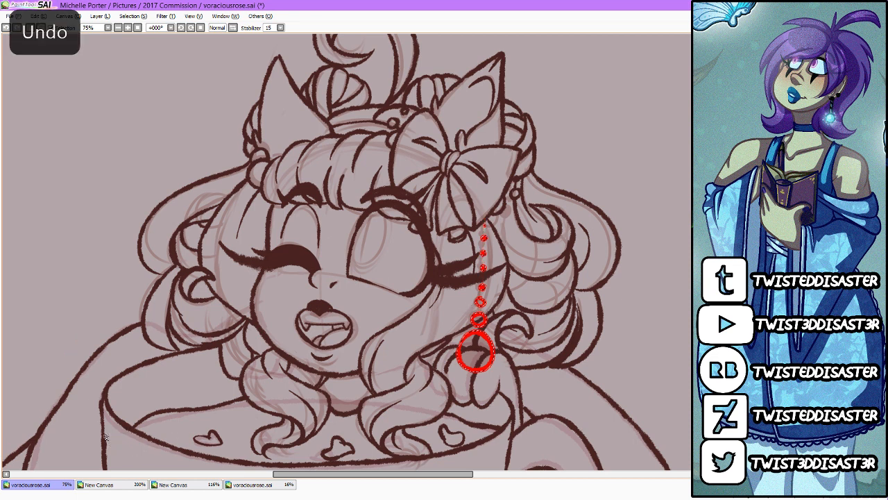
drag(485, 223, 479, 313)
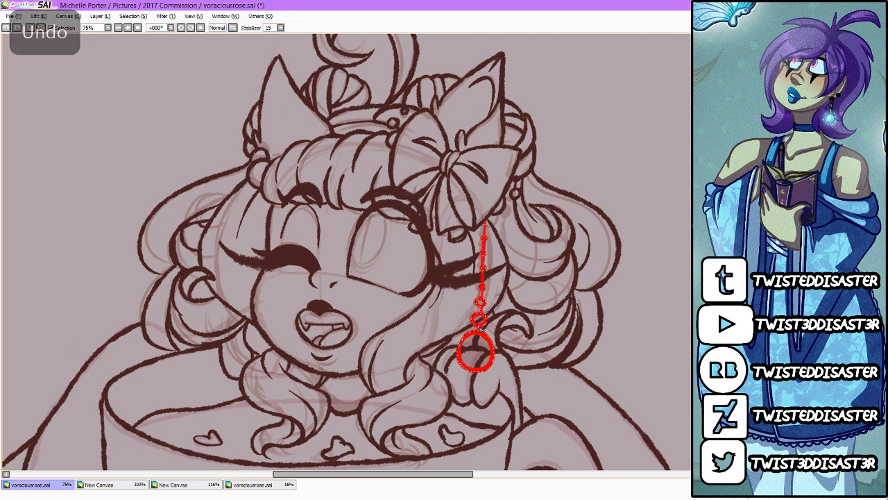
key(ctrl+z)
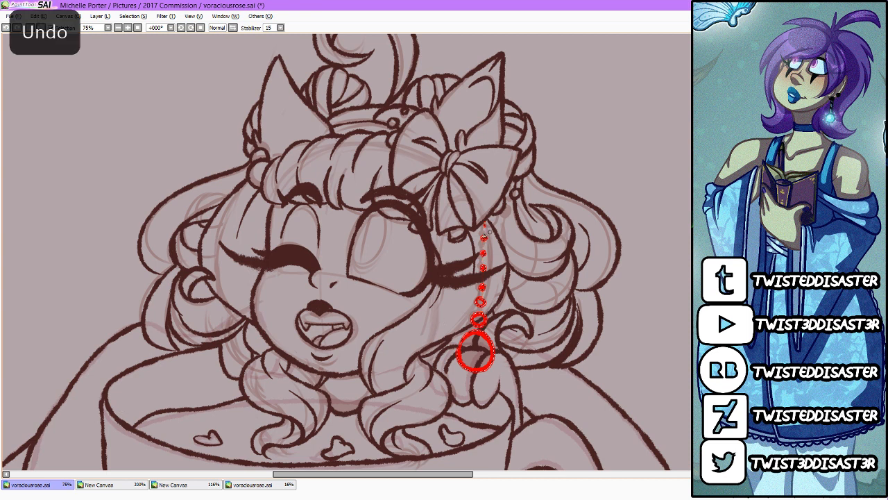
Step: Draw a thin red line linking the earring beads, clear the selection and name the layer "lines"
drag(485, 222, 479, 314)
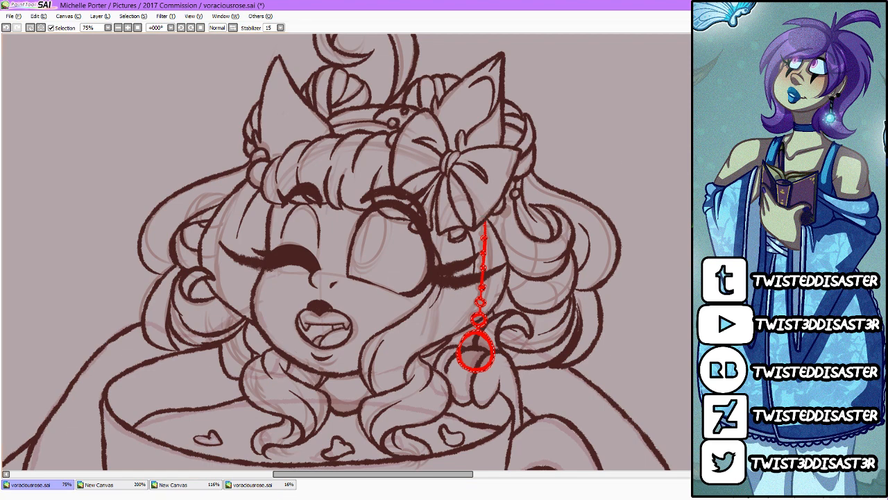
key(ctrl+d)
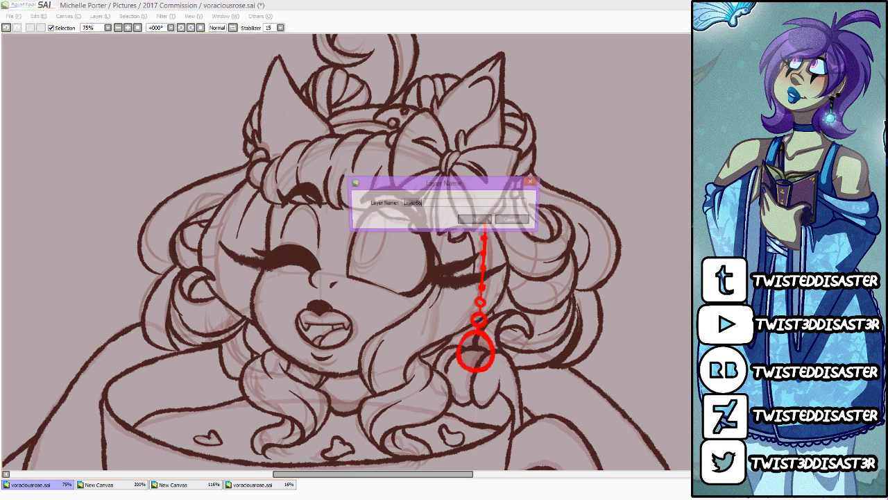
text(lines)
key(Return)
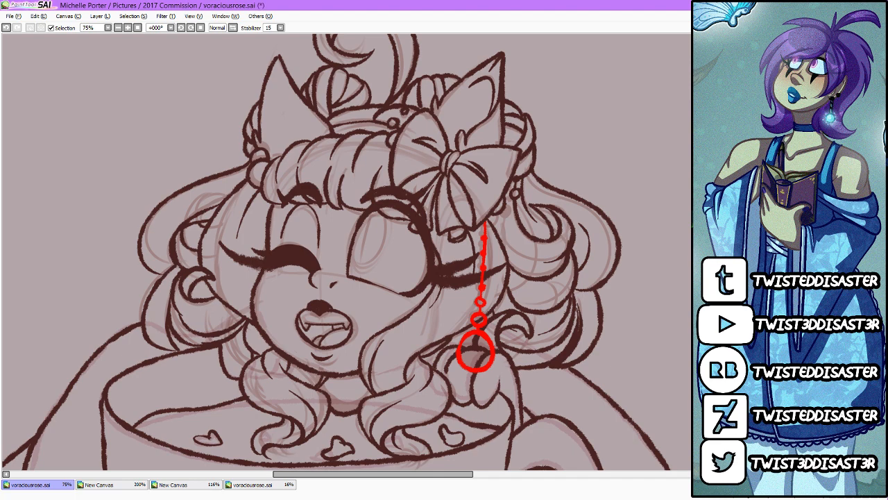
Step: Outline a tall, tilted oval iris in the open eye and fill it with red
scroll(343, 216, up, 3)
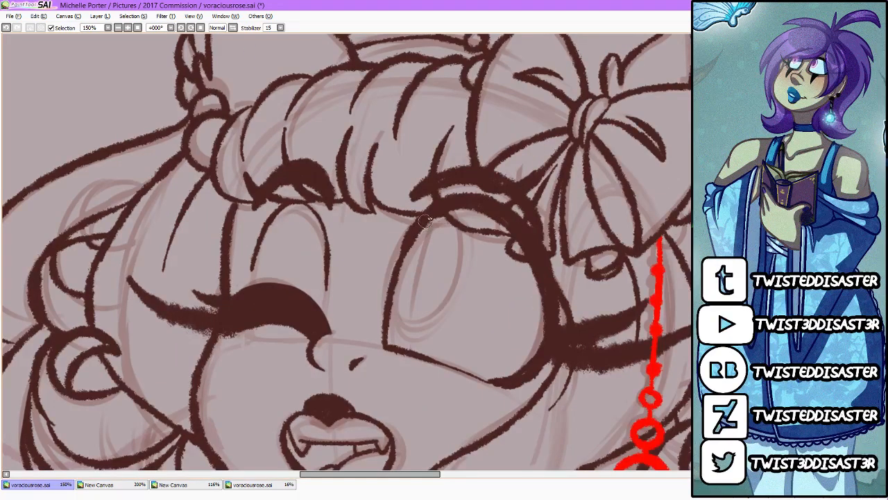
mouse_move(433, 216)
mouse_down()
mouse_move(402, 325)
mouse_move(460, 279)
mouse_move(436, 210)
mouse_up()
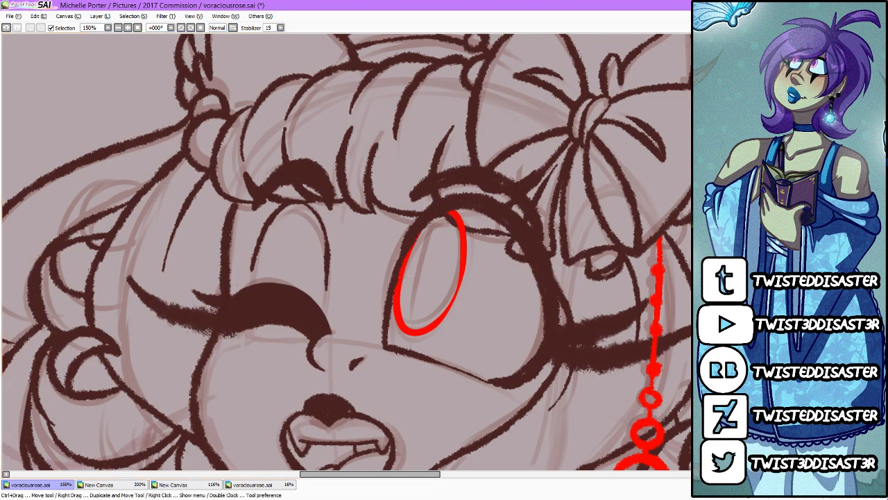
click(450, 273)
Step: Recolour the main line art and the separate lash and eyebrow lines to black
scroll(450, 274, down, 5)
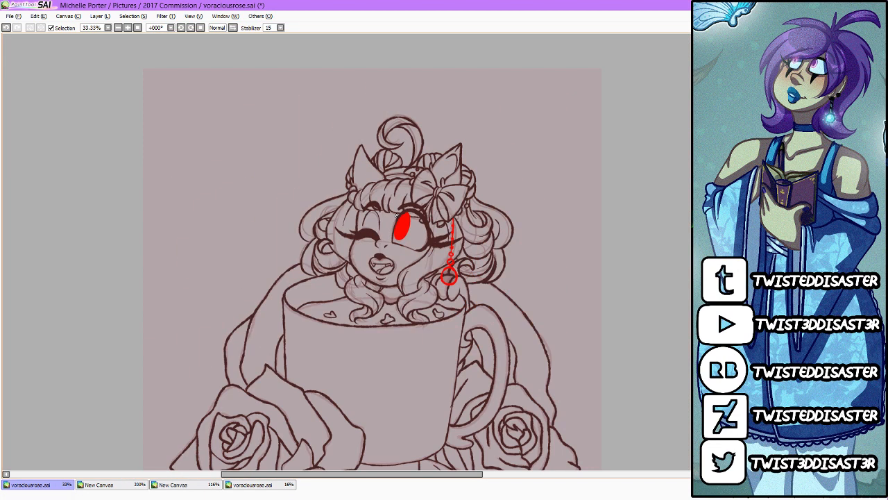
scroll(456, 256, up, 1)
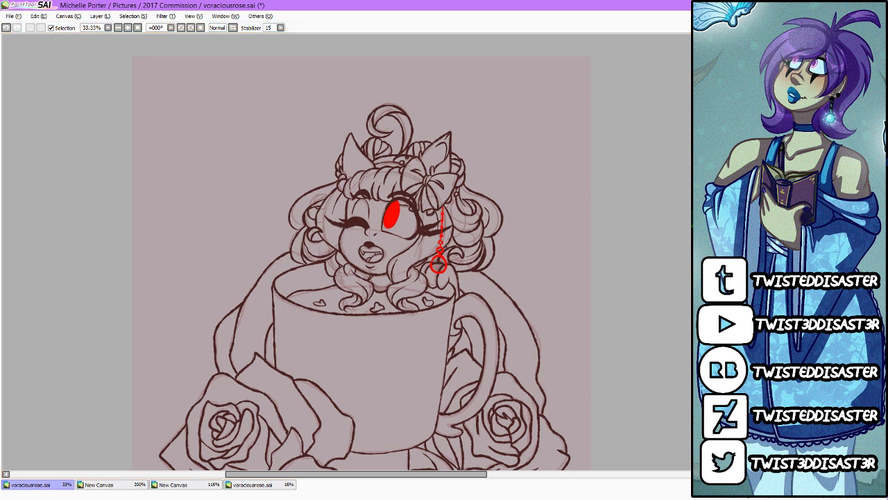
key(ctrl+f)
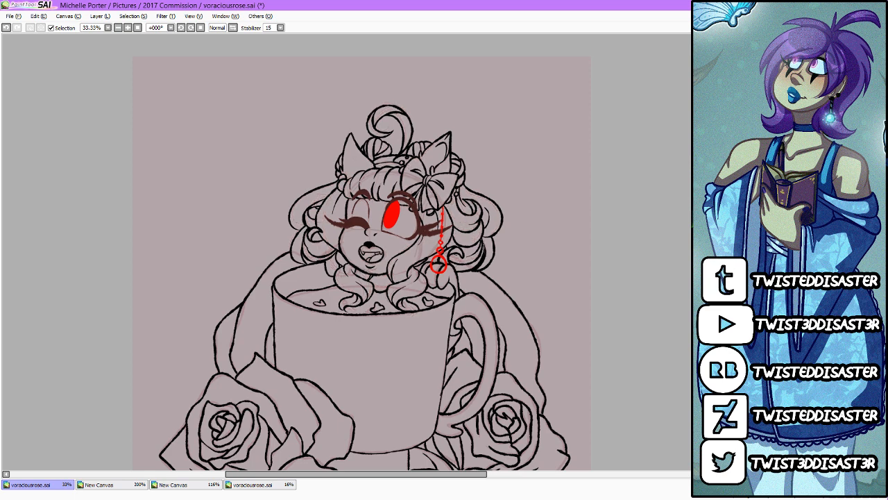
key(ctrl+f)
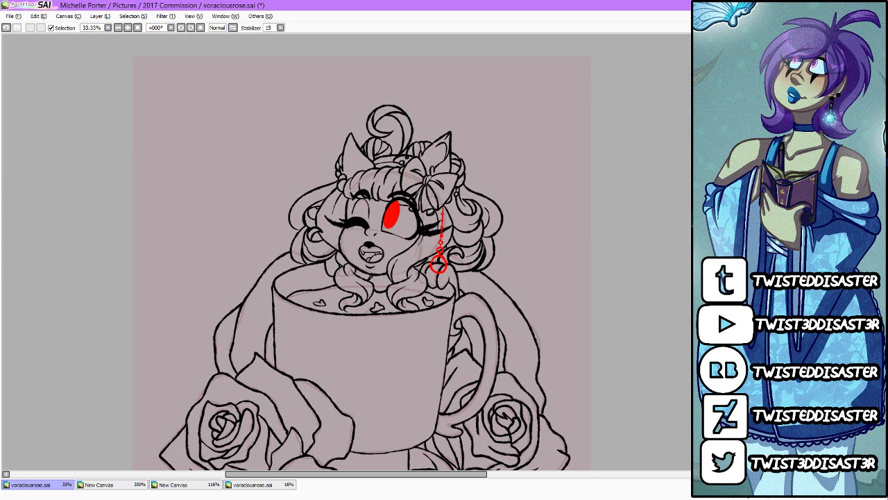
Step: Check the eye colours on the pixel-art reference canvas and fill the iris in voraciousrose.sai with pale mint
click(142, 484)
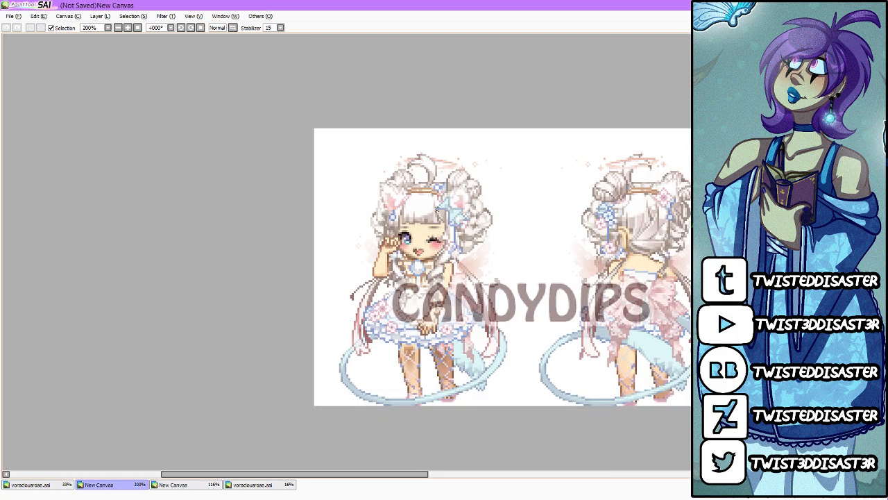
scroll(438, 208, up, 5)
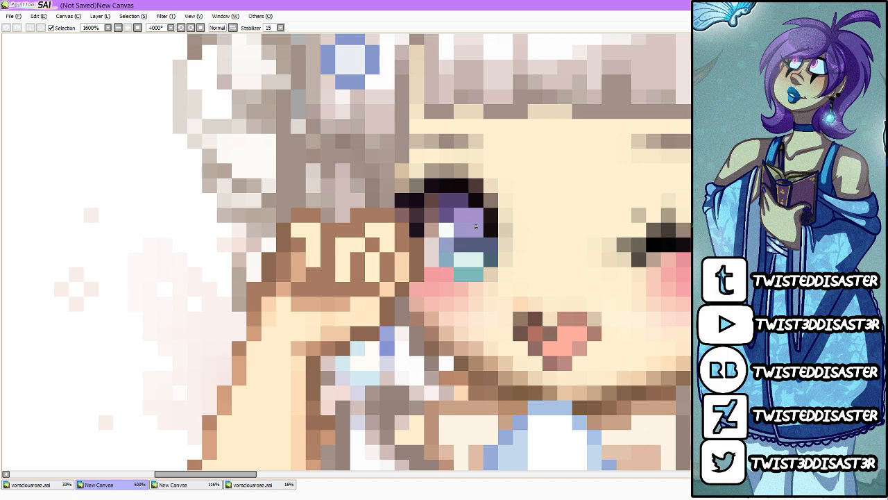
scroll(476, 226, down, 5)
click(51, 486)
scroll(503, 116, up, 3)
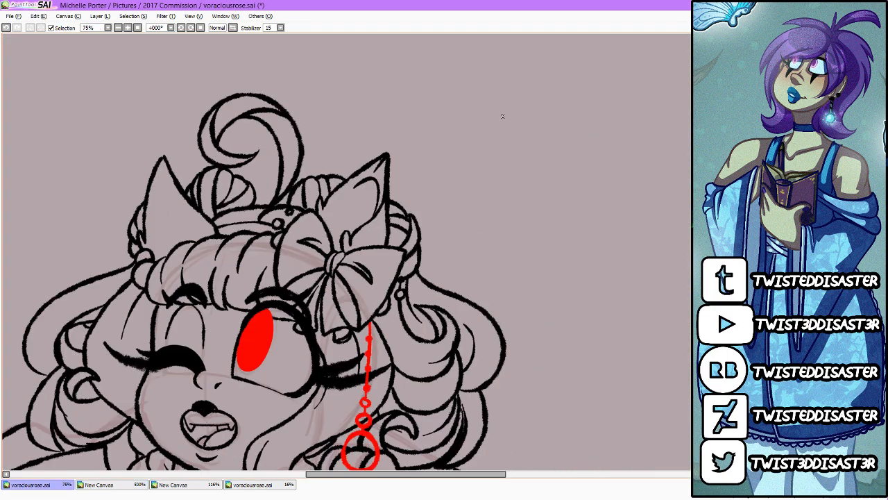
click(264, 331)
Step: Shade the upper half of the mint iris with a pale periwinkle band and a darker lavender area above it
scroll(222, 351, up, 2)
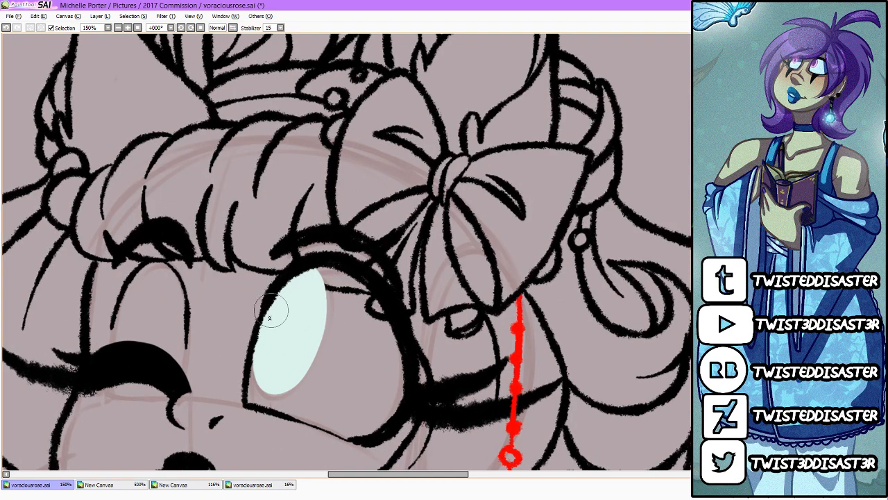
drag(248, 327, 321, 338)
mouse_move(283, 285)
mouse_down()
mouse_move(325, 296)
mouse_move(320, 318)
mouse_up()
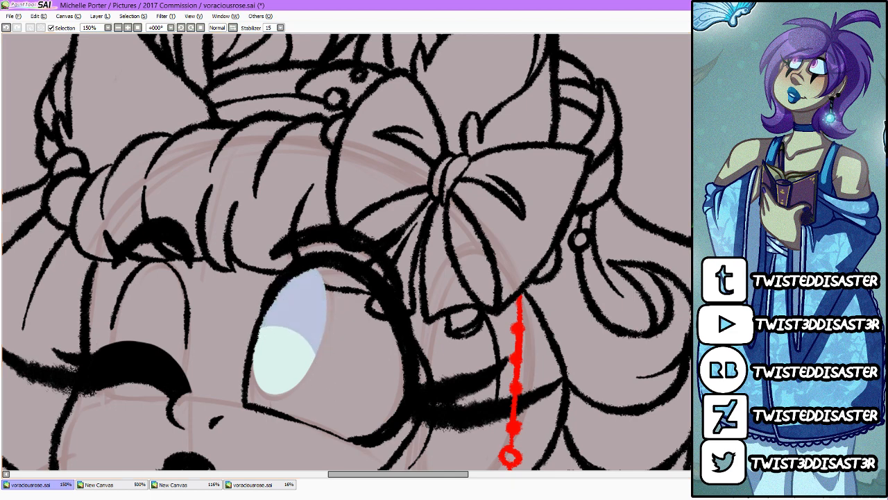
drag(247, 308, 341, 317)
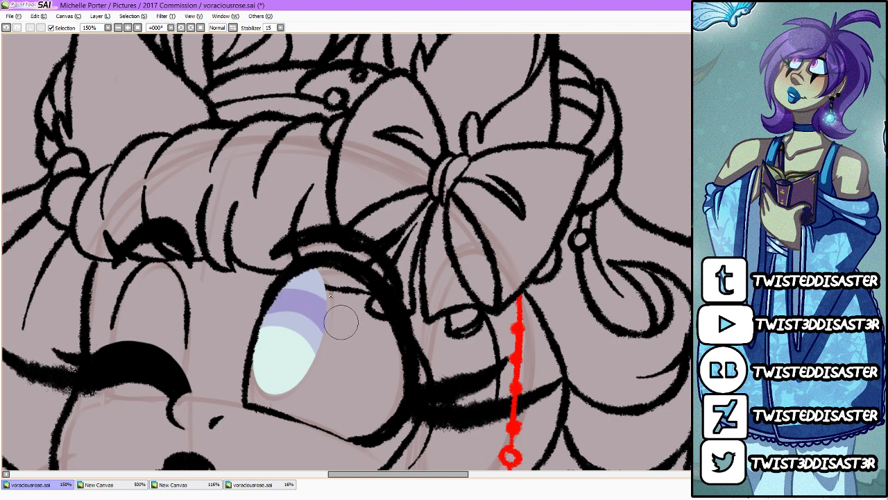
key(ctrl+z)
drag(249, 306, 341, 314)
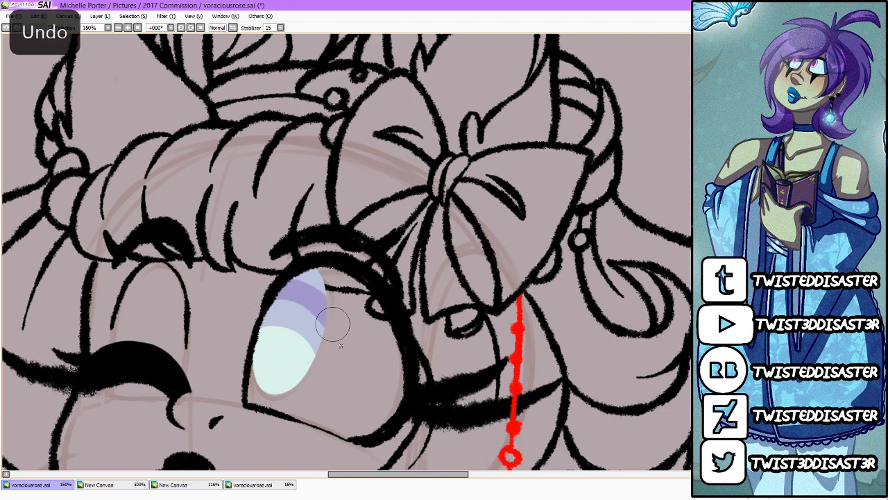
key(ctrl+z)
drag(246, 307, 339, 313)
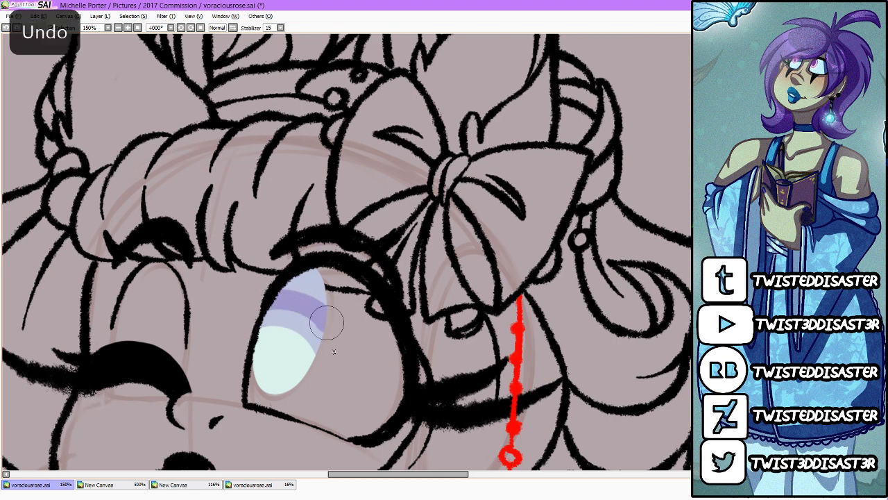
drag(288, 280, 333, 298)
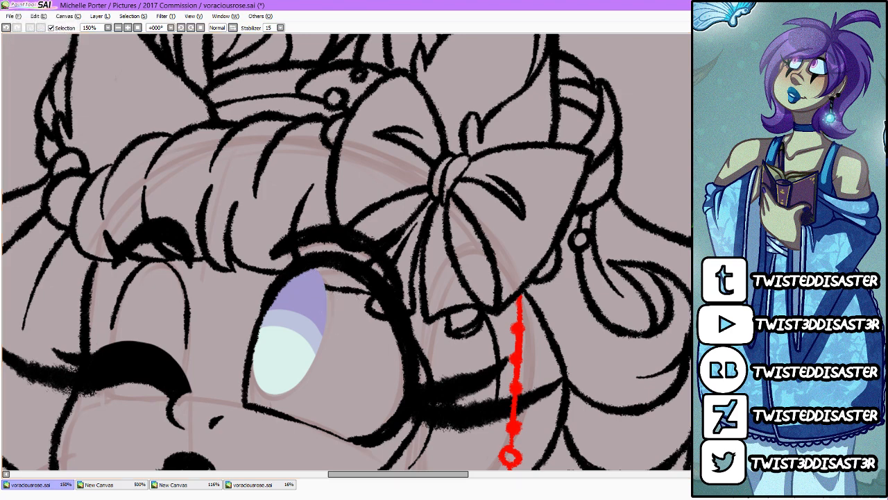
Step: Draw a narrow slanted slit pupil down the iris with a selection around it, recolour it black and clear the selection
drag(299, 281, 276, 364)
click(280, 357)
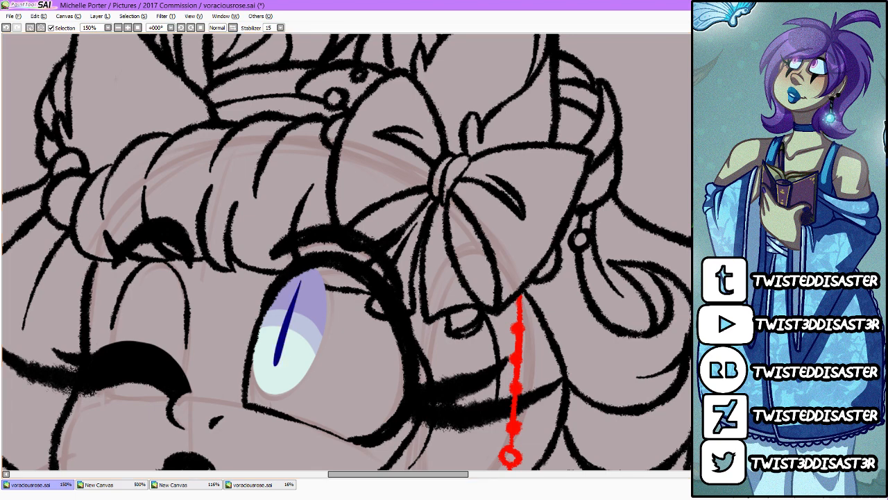
key(F5)
key(F5)
key(F5)
key(F5)
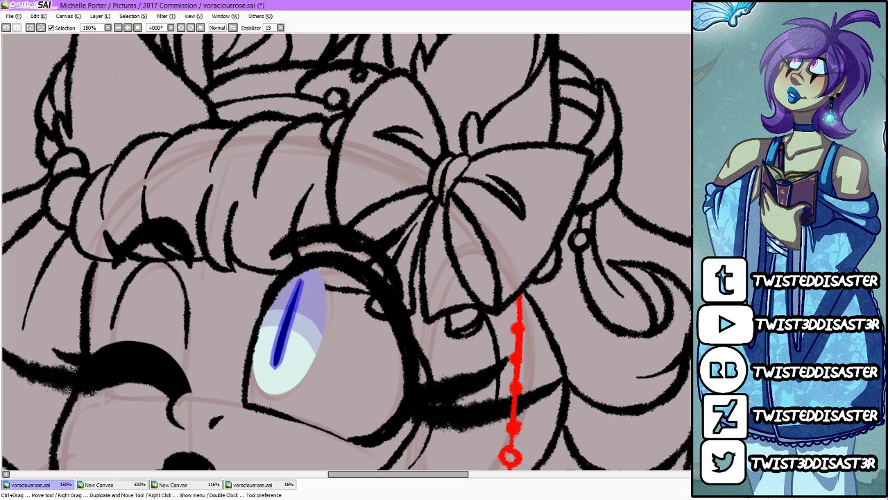
key(n)
drag(301, 272, 275, 374)
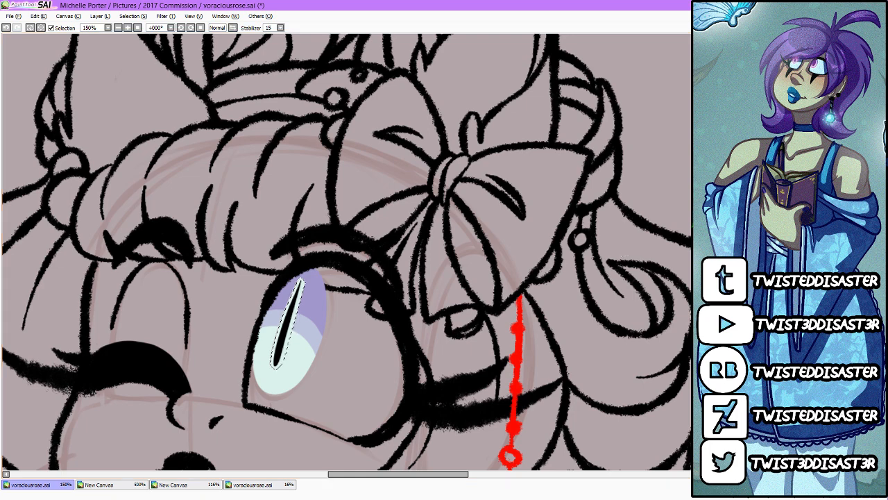
key(ctrl+d)
Step: Paint white highlights on the iris: a large oval near the upper edge, a round spot at the lower end and small dots
mouse_move(321, 275)
mouse_down()
mouse_move(303, 279)
mouse_move(313, 310)
mouse_move(316, 293)
mouse_up()
drag(273, 376, 275, 379)
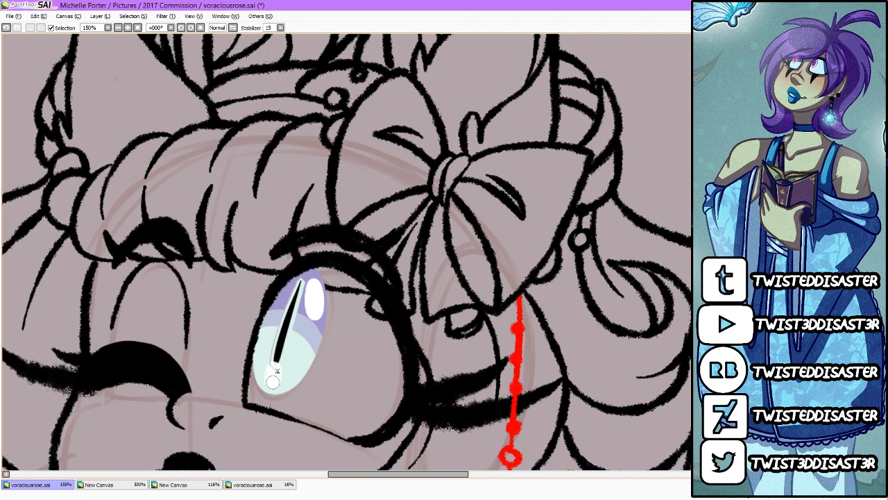
click(293, 372)
drag(279, 333, 275, 362)
key(ctrl+z)
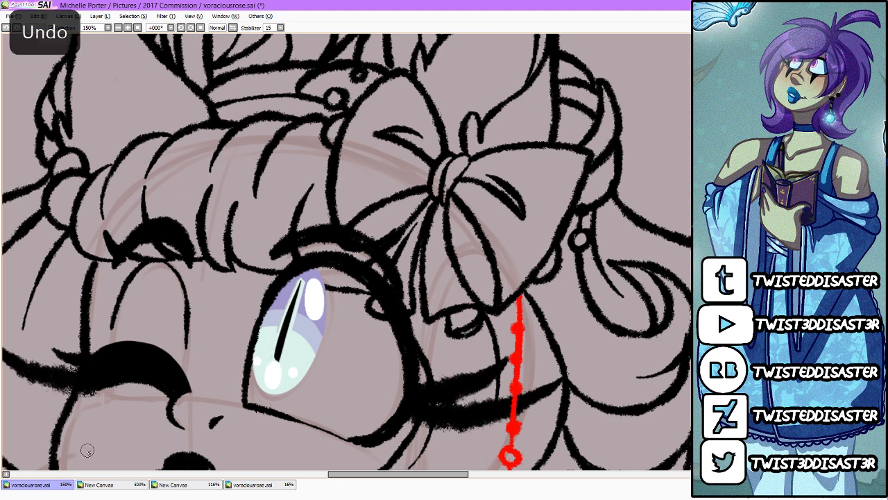
Step: Paint a pale edge along the slit pupil, tint the highlights softly and brighten the centre of the large oval highlight with white
drag(298, 282, 274, 352)
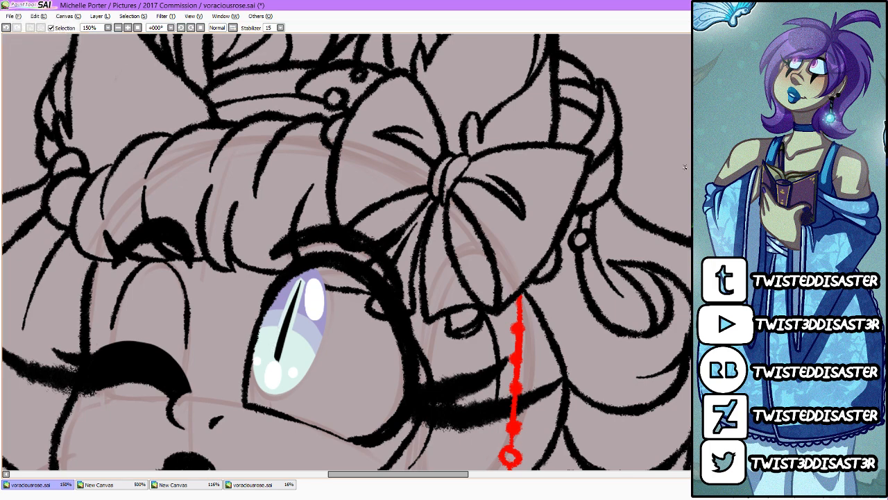
mouse_move(263, 347)
mouse_down()
mouse_move(253, 395)
mouse_move(302, 332)
mouse_up()
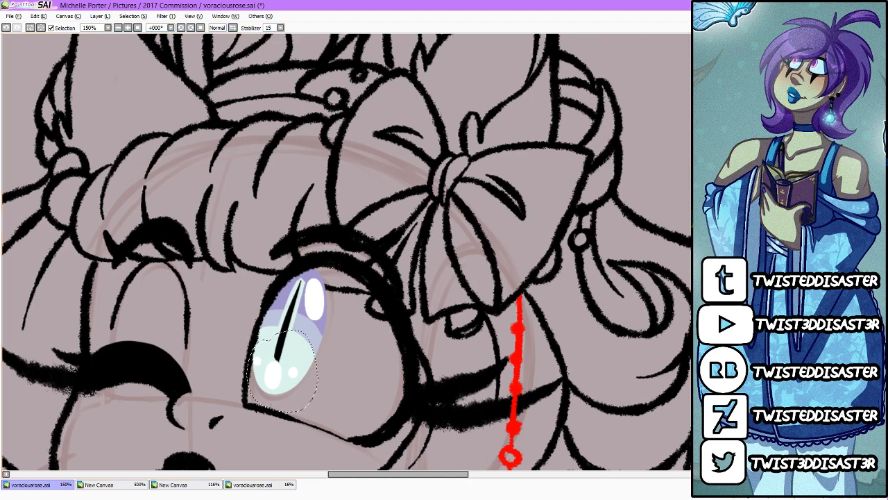
drag(294, 383, 296, 376)
key(ctrl+d)
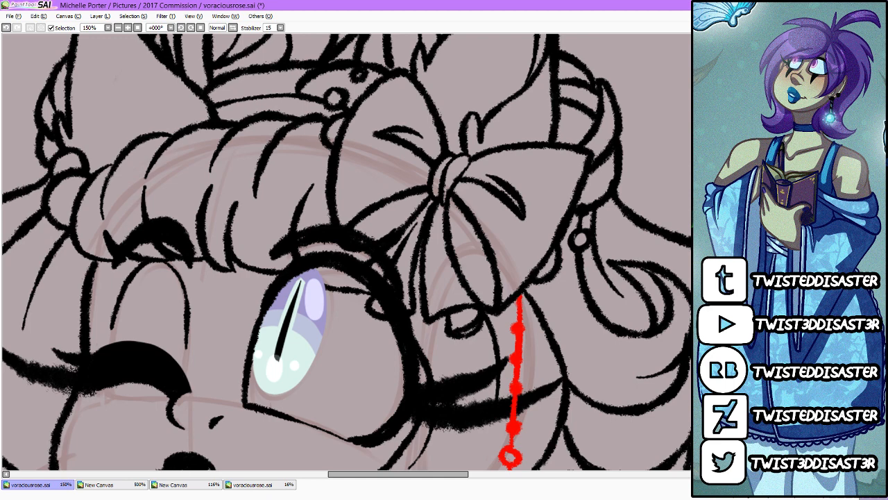
drag(313, 290, 313, 308)
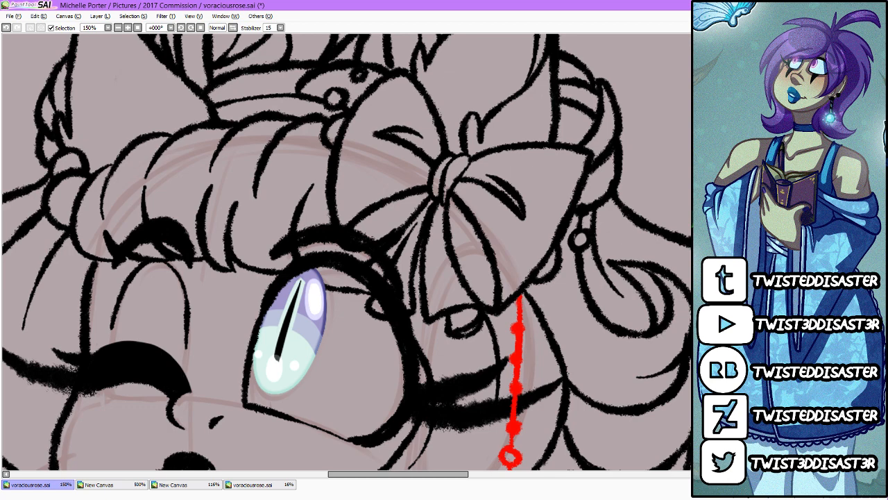
Step: Switch to the browser, copy the address of the Undertale music box video and post it in the stream's live chat
key(alt+Tab)
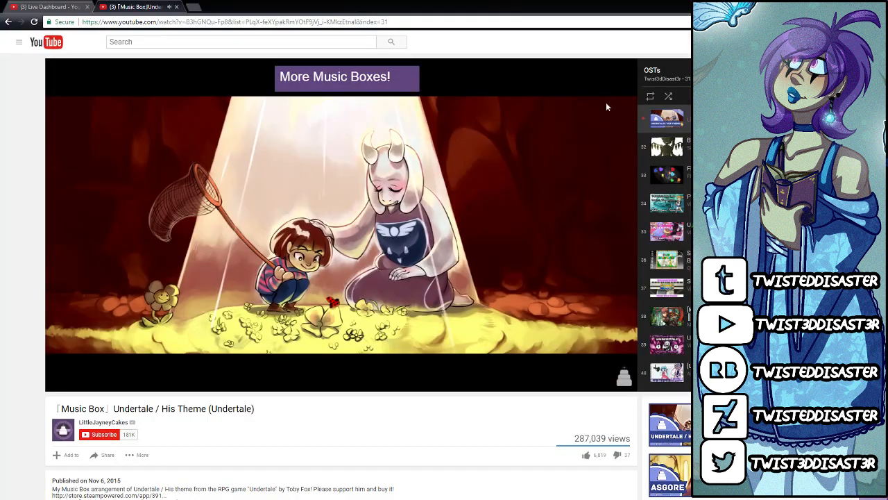
click(134, 22)
right_click(134, 21)
click(153, 56)
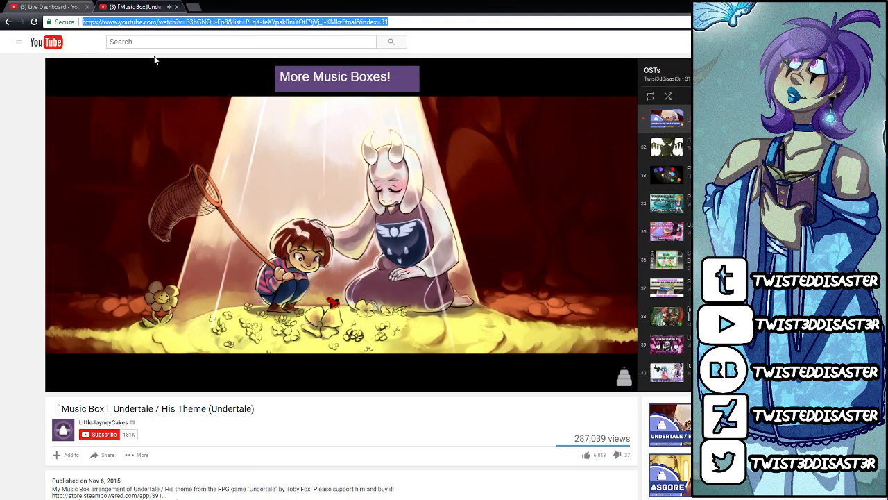
click(50, 6)
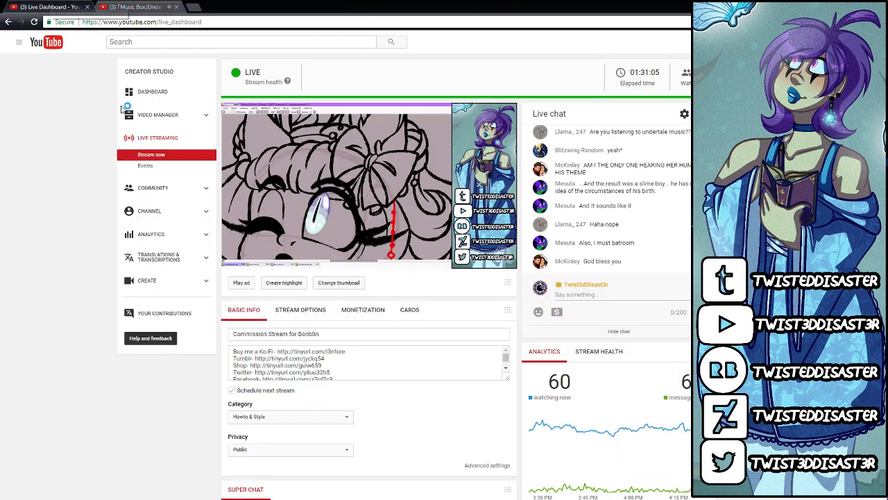
click(630, 291)
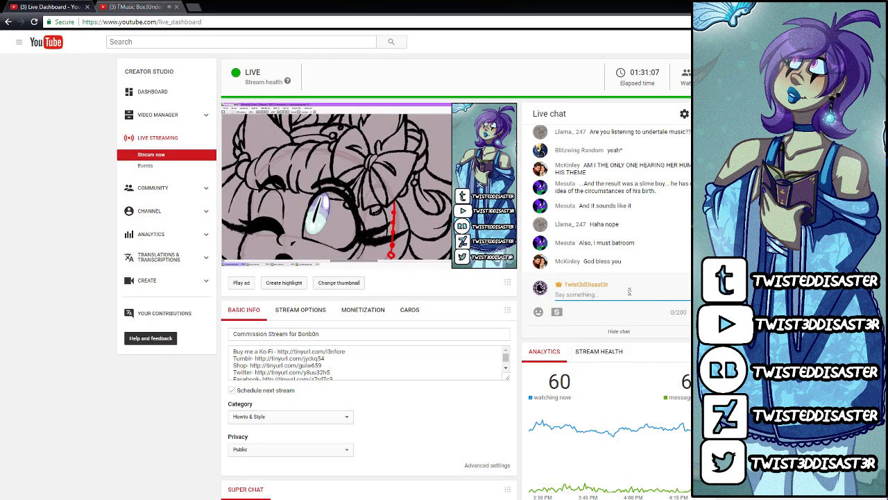
text(https://www.youtube.com/watch?v=B3hGNQu-Fp8&list=PLqX-feXYpakRmYOtF9jVj_i-KMkzEtnal&index=31)
key(Return)
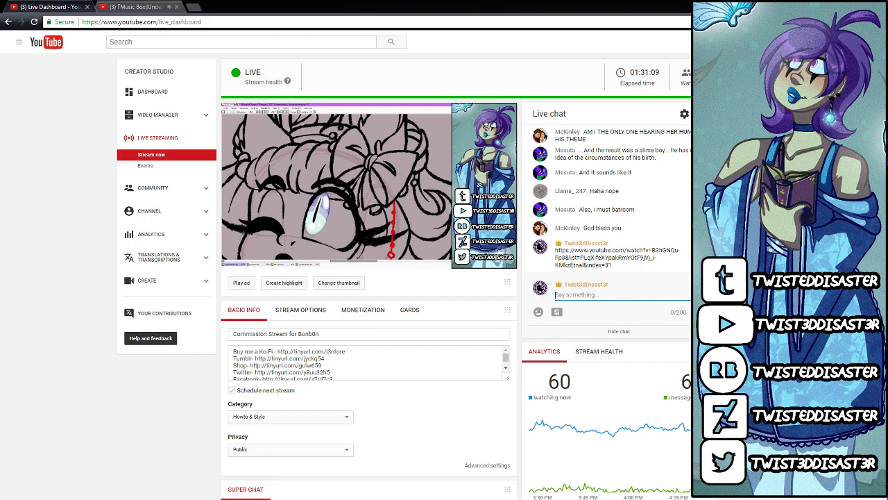
key(alt+Tab)
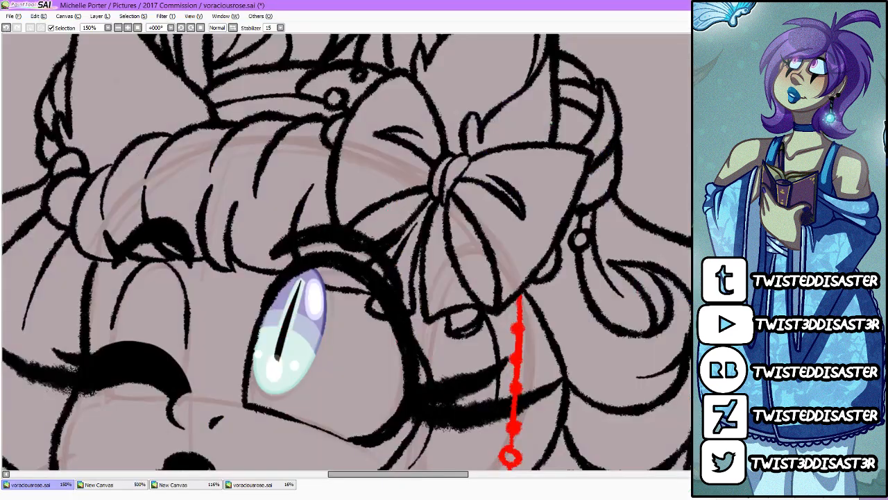
Step: Restart the Undertale music box video in the browser from the beginning and lower the system volume to 60, returning to PaintTool SAI
key(alt+Tab)
click(145, 6)
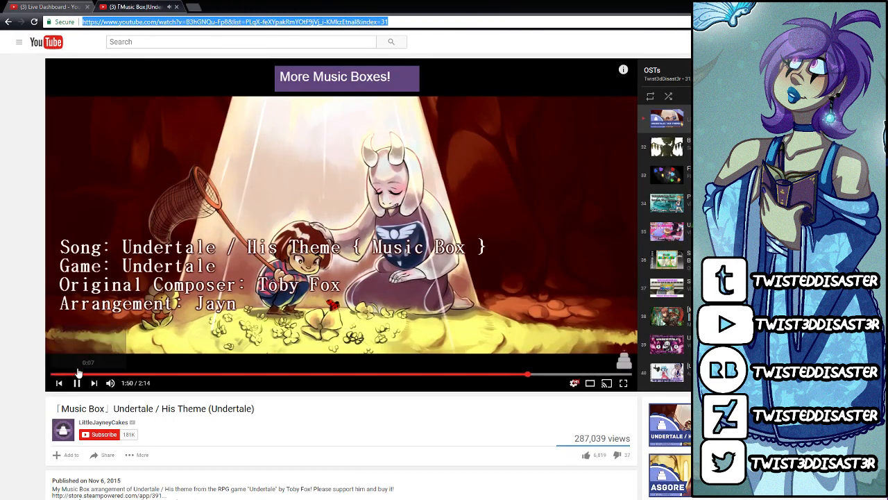
click(69, 373)
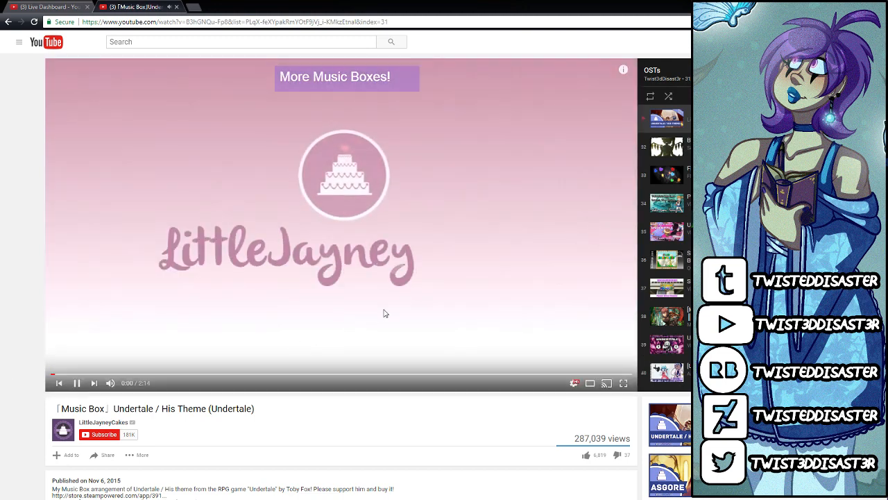
key(XF86AudioLowerVolume)
key(ctrl+1)
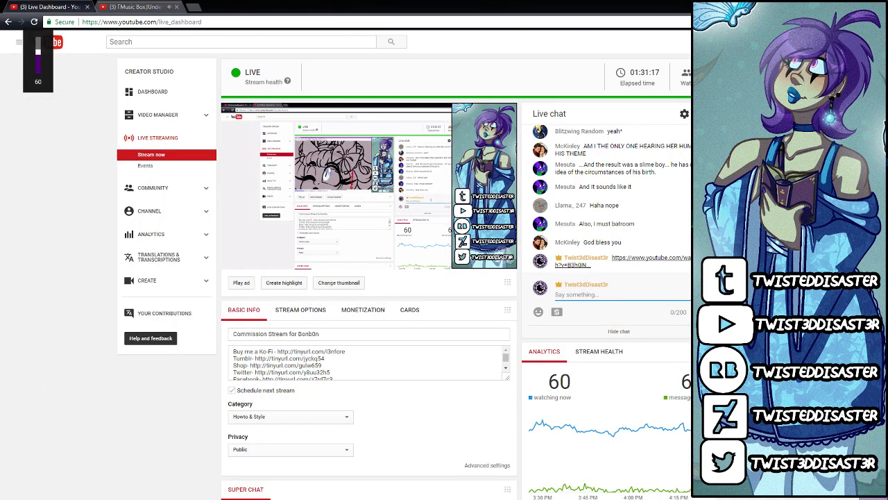
key(alt+Tab)
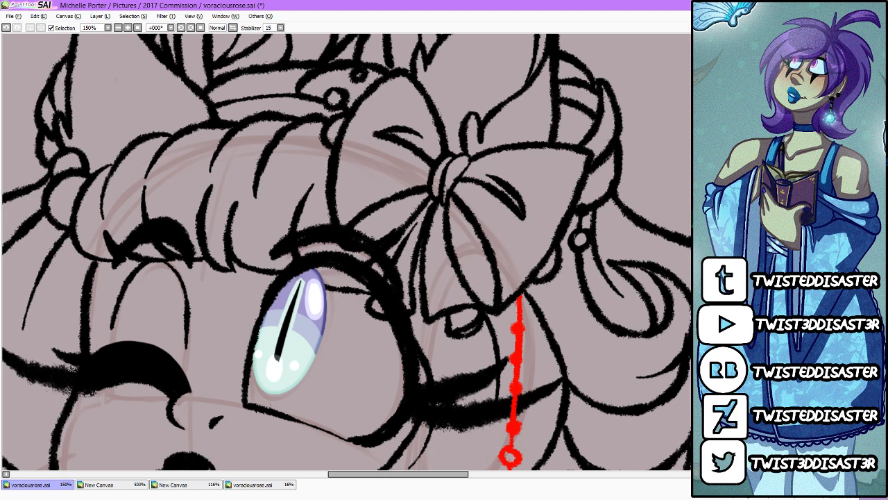
Step: Fade both eyebrows and the upper lash to translucent grey where the bangs overlap them, and remove the lash over the bow's tail
scroll(489, 268, down, 3)
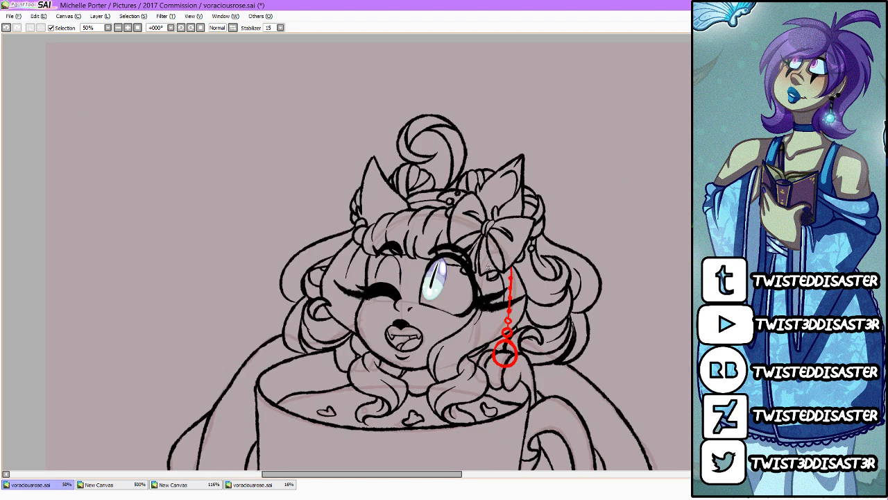
scroll(488, 268, up, 4)
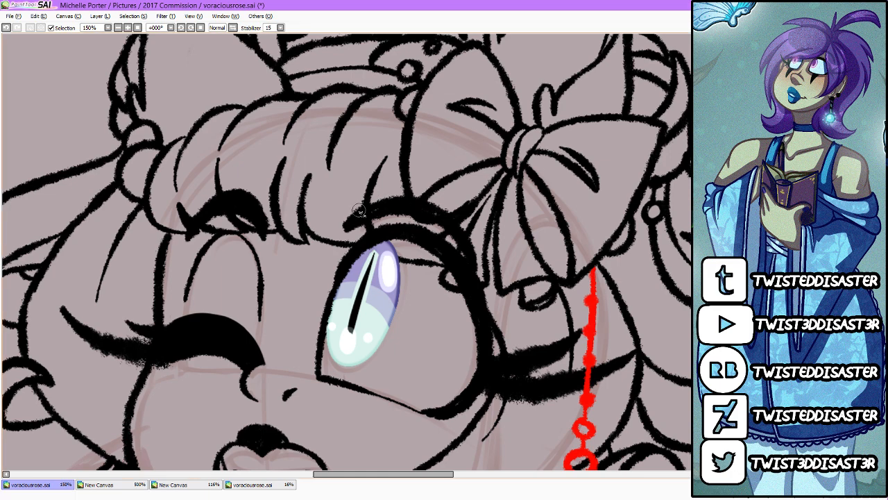
drag(197, 200, 267, 216)
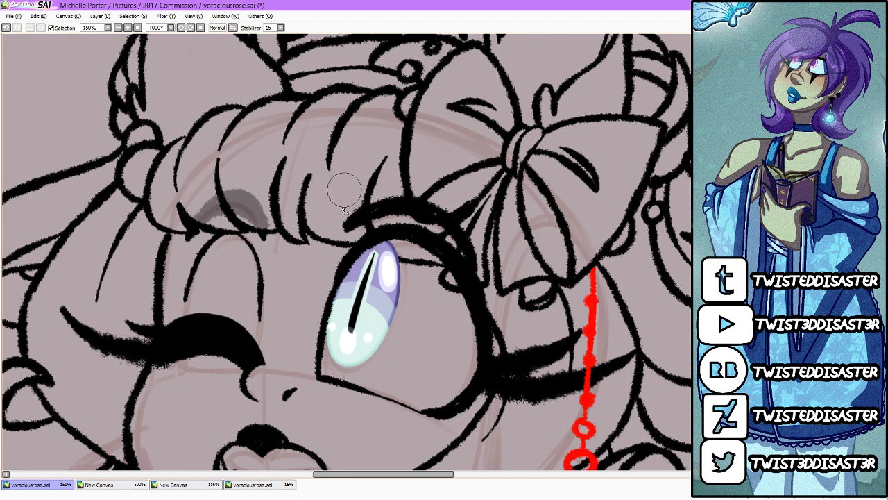
mouse_move(349, 211)
mouse_down()
mouse_move(427, 240)
mouse_move(408, 242)
mouse_move(467, 246)
mouse_move(460, 267)
mouse_move(416, 208)
mouse_up()
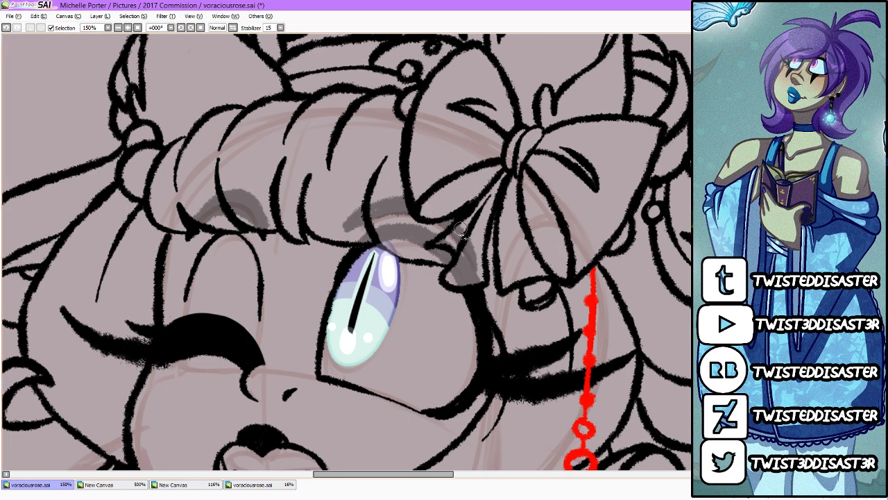
mouse_move(462, 231)
mouse_down()
mouse_move(453, 236)
mouse_move(472, 277)
mouse_move(483, 261)
mouse_up()
key(ctrl+z)
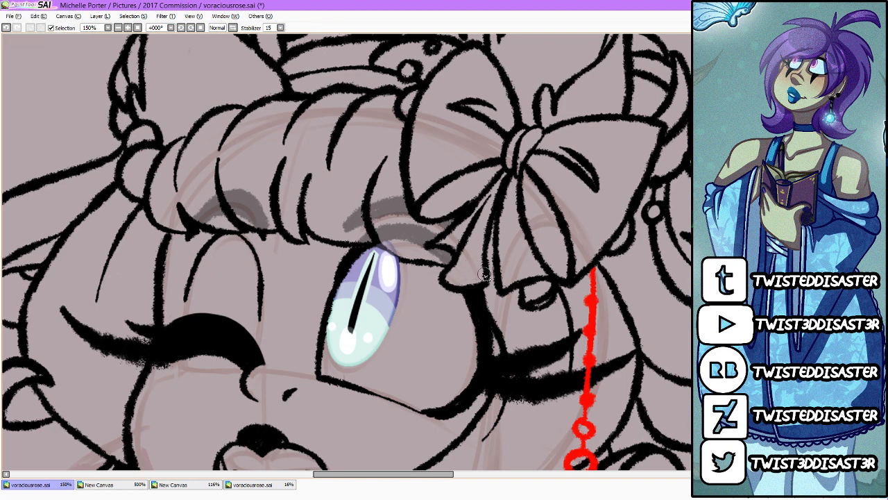
drag(485, 272, 489, 282)
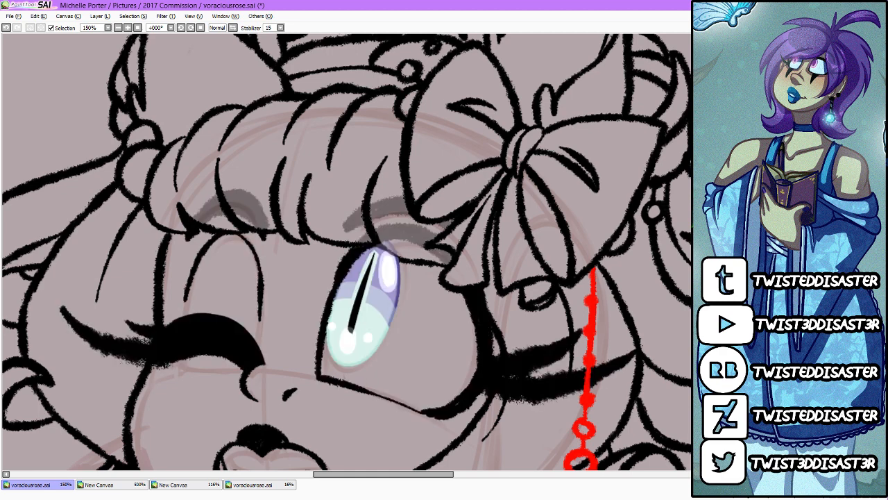
drag(377, 245, 399, 261)
Step: Check the full-page view of voraciousrose.sai and the hair and headpiece on the pixel-art reference canvas
click(286, 485)
key(ctrl+Tab)
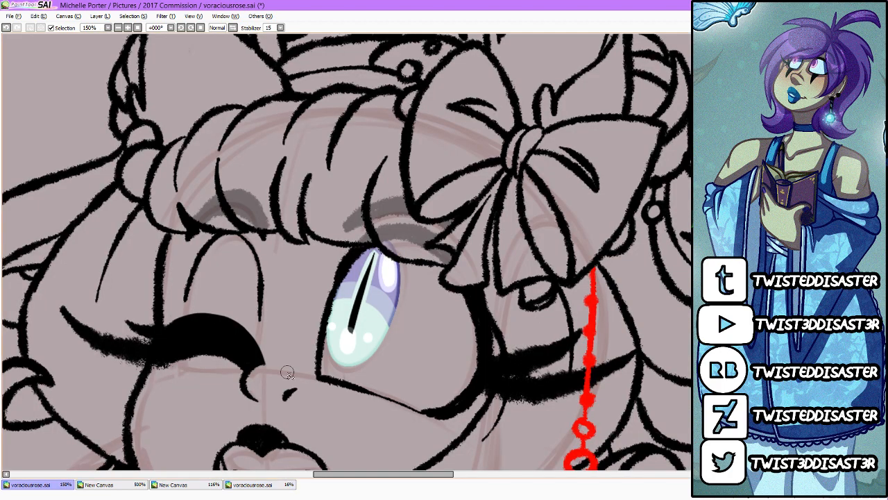
click(257, 486)
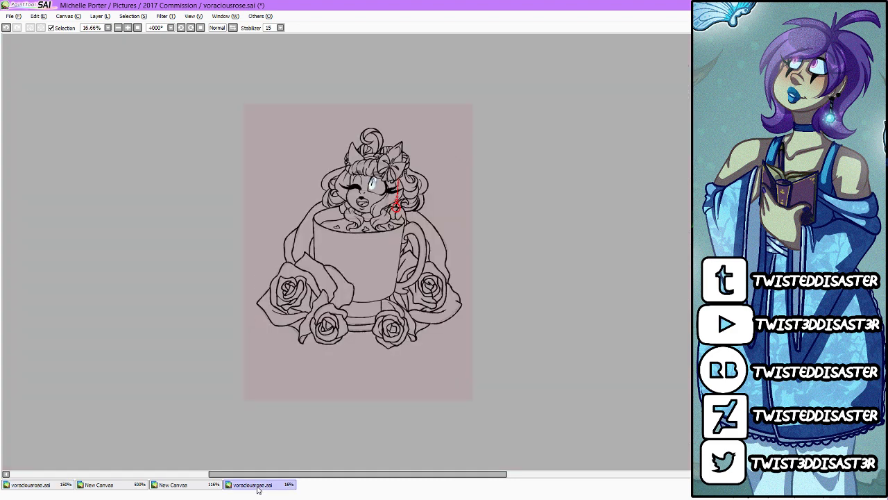
click(186, 485)
click(56, 485)
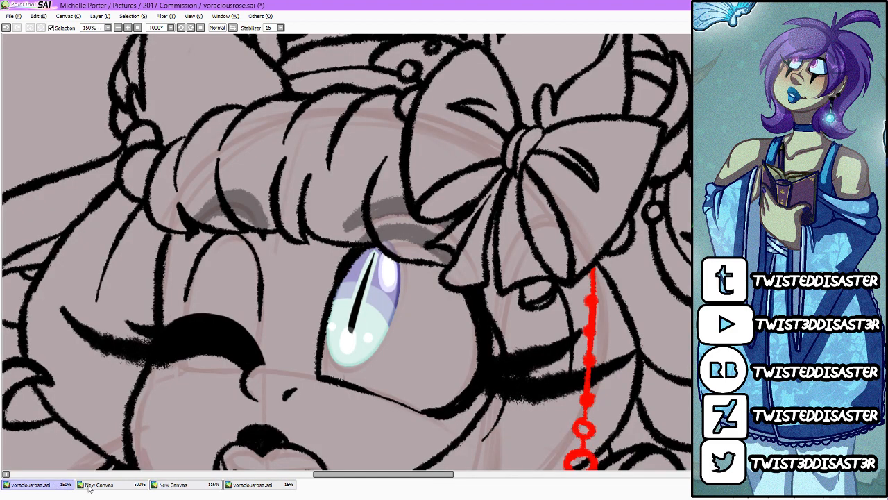
click(104, 485)
scroll(411, 191, up, 2)
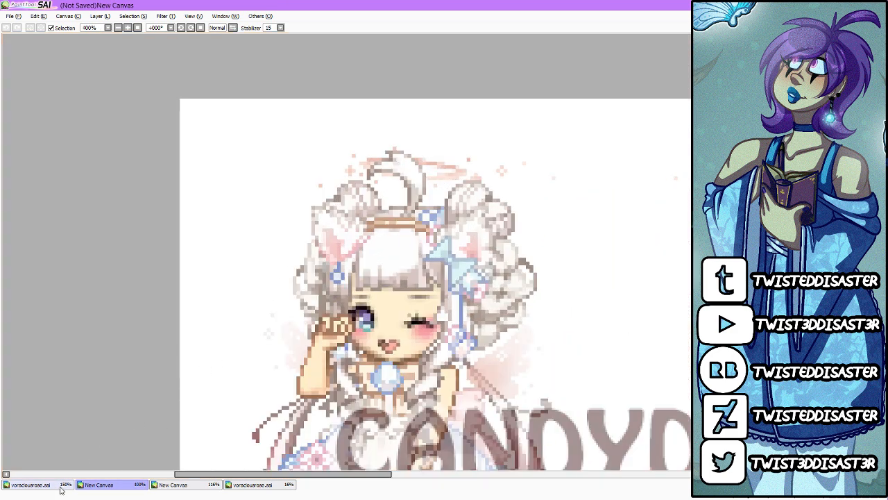
click(47, 485)
scroll(292, 277, down, 4)
scroll(373, 138, up, 2)
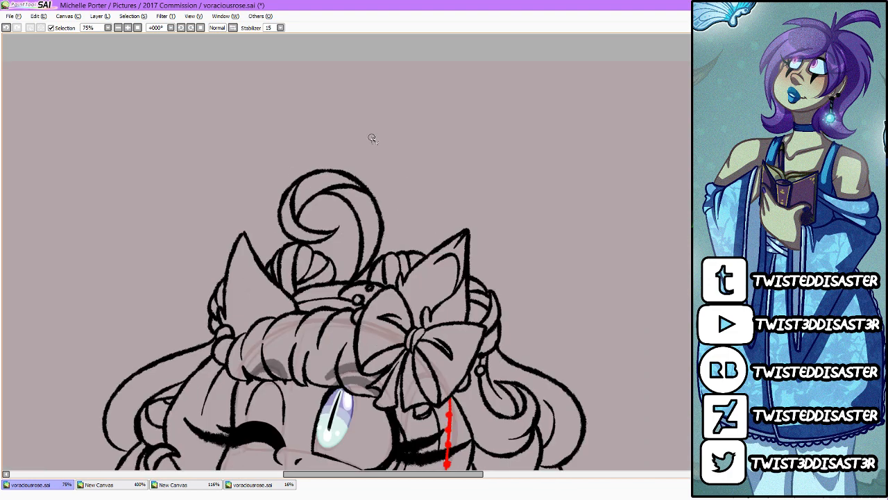
click(702, 277)
click(702, 278)
mouse_move(346, 210)
mouse_down()
mouse_move(230, 231)
mouse_move(243, 266)
mouse_move(357, 284)
mouse_move(467, 255)
mouse_move(390, 207)
mouse_up()
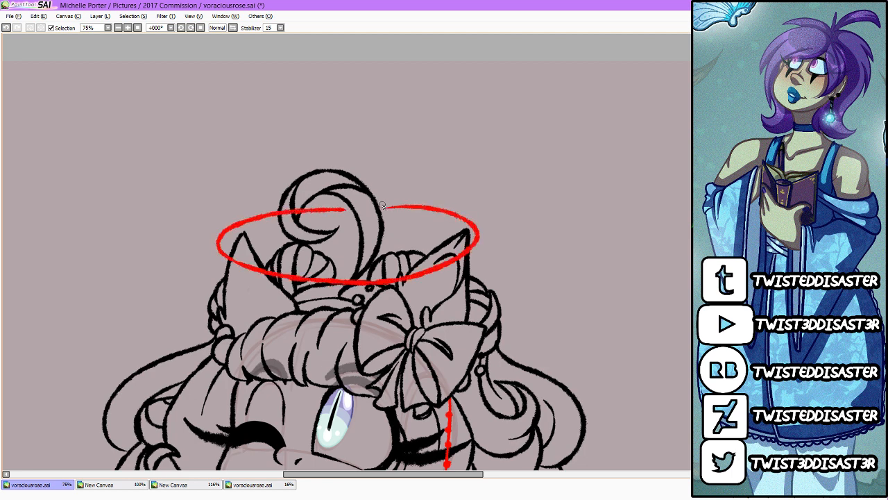
key(ctrl+z)
Step: Set the stabilizer to S-7 and try a wide red halo ring across the cat ears
click(280, 27)
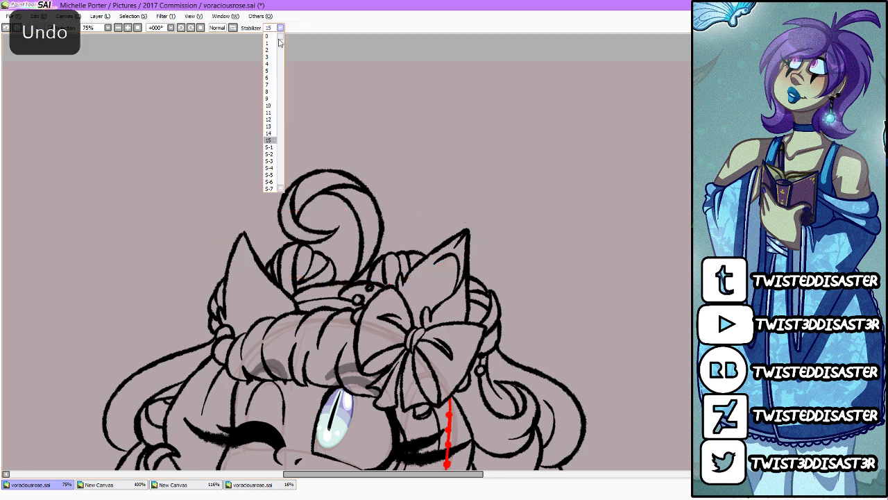
click(272, 193)
mouse_move(338, 207)
mouse_down()
mouse_move(201, 223)
mouse_move(388, 295)
mouse_move(484, 211)
mouse_move(367, 203)
mouse_move(186, 244)
mouse_move(512, 264)
mouse_move(413, 205)
mouse_up()
key(ctrl+z)
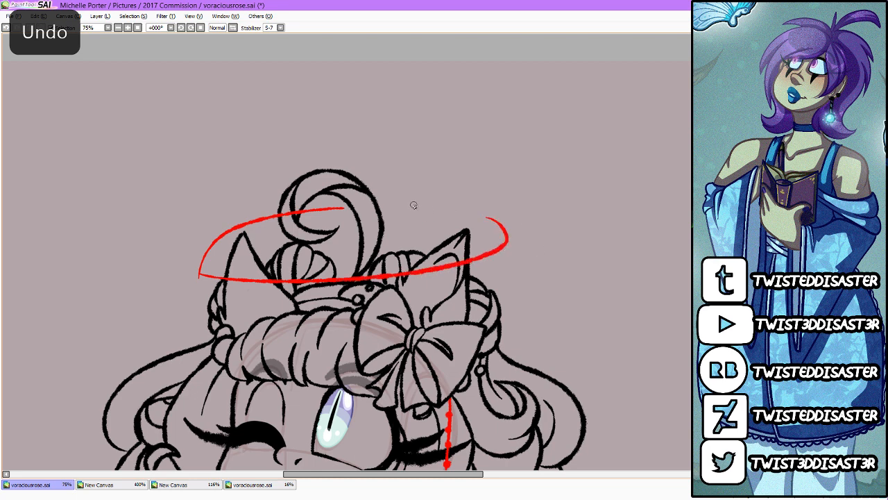
key(ctrl+z)
key(ctrl+z)
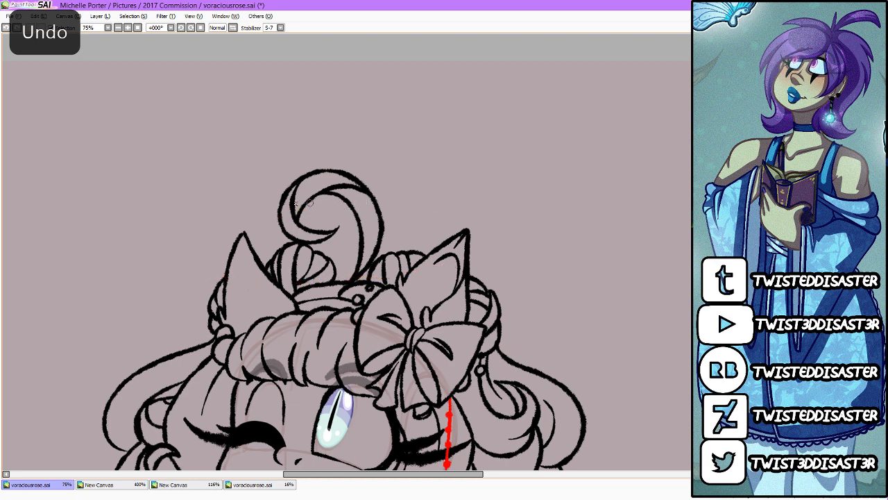
Step: Draw a narrower red elliptical halo around the hair curl just above the cat ears, leaving gaps where it passes behind the curl
mouse_move(270, 208)
mouse_down()
mouse_move(254, 230)
mouse_move(309, 245)
mouse_move(424, 242)
mouse_move(456, 221)
mouse_move(381, 202)
mouse_move(314, 205)
mouse_up()
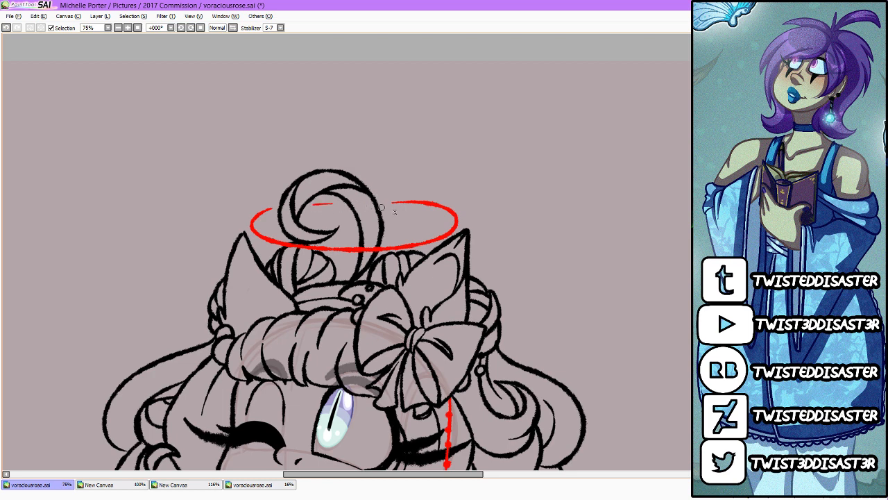
key(ctrl+z)
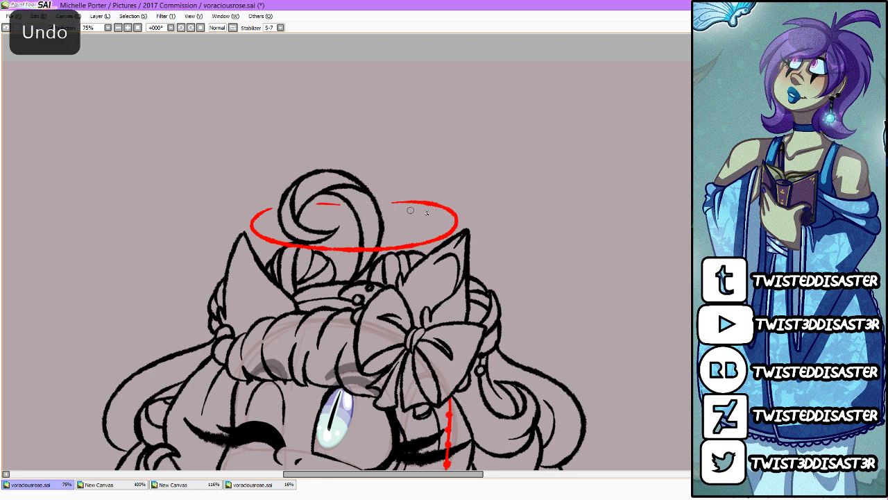
key(ctrl+z)
drag(316, 205, 415, 202)
key(ctrl+z)
scroll(528, 236, down, 3)
scroll(525, 269, up, 3)
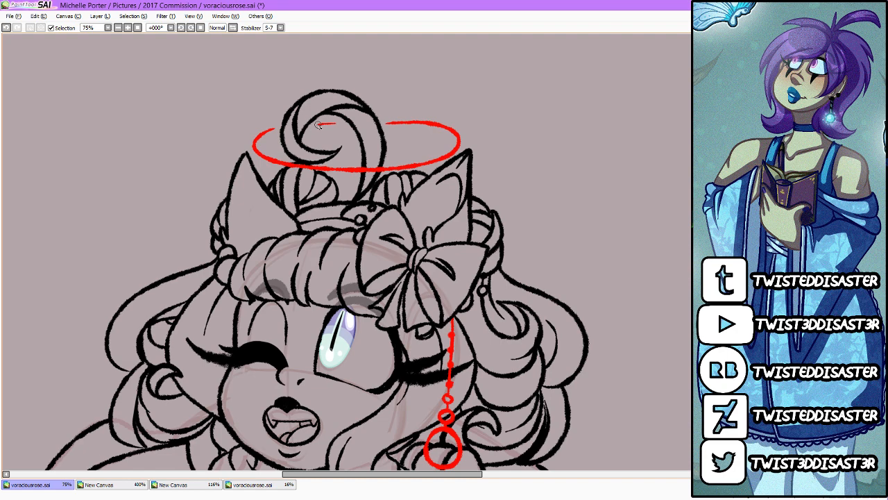
drag(314, 124, 341, 125)
Step: Compare the halo with the pixel-art reference canvas, name its layer "halo" in voraciousrose.sai and save the file
click(274, 485)
click(177, 485)
click(101, 485)
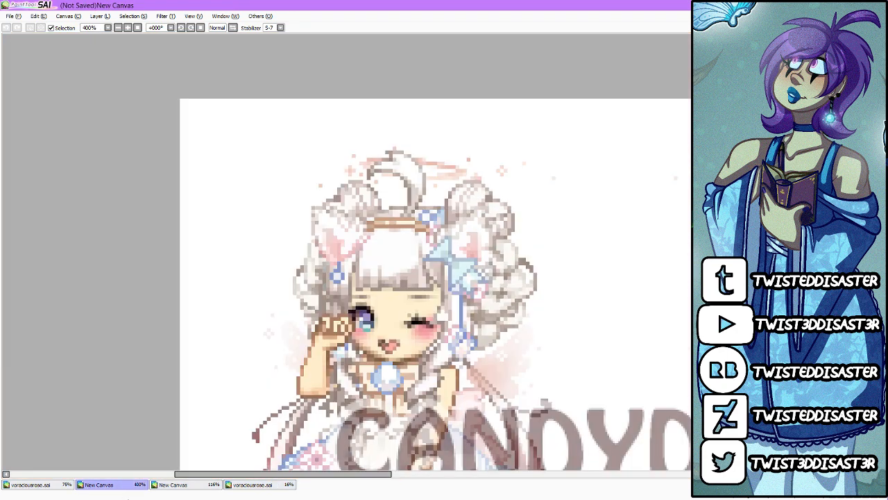
click(61, 487)
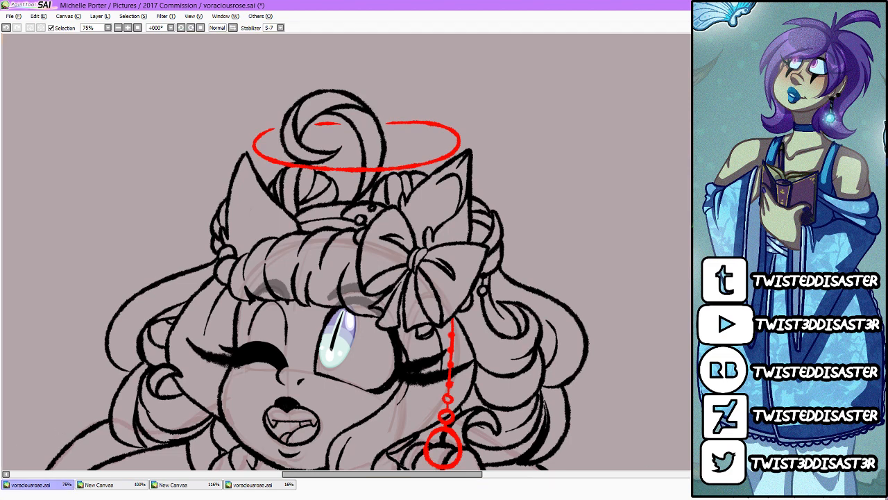
mouse_move(887, 498)
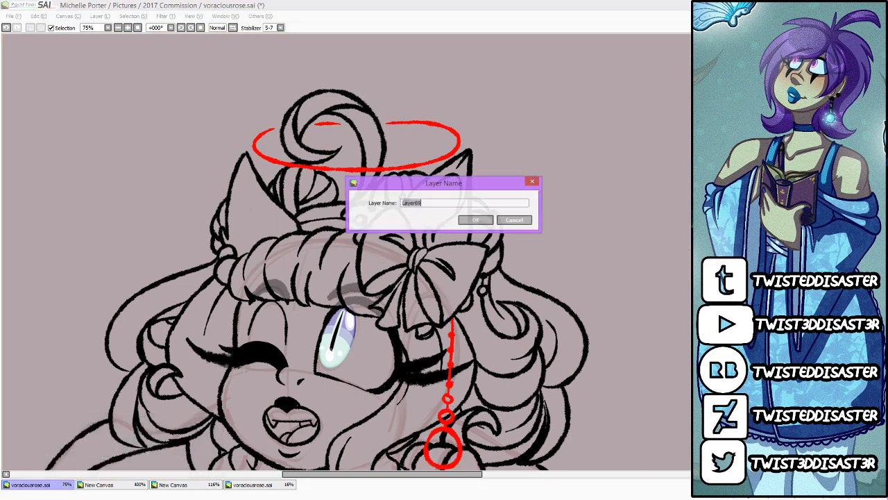
text(halo)
key(Return)
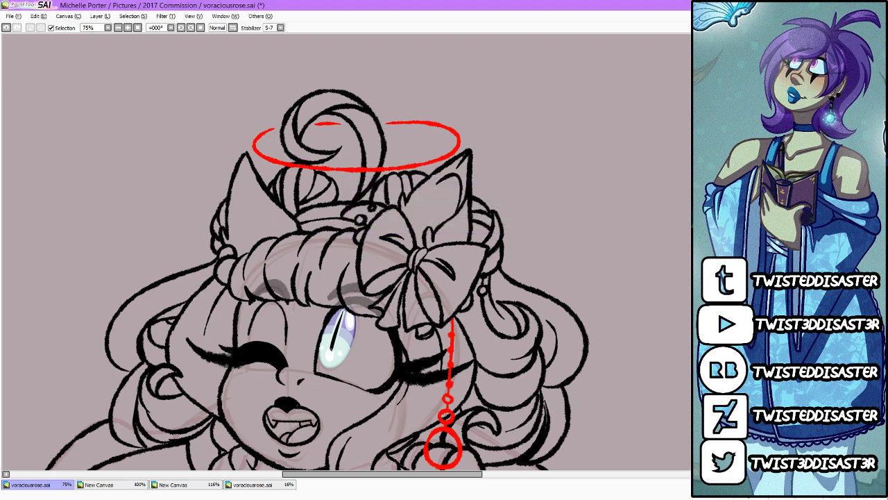
key(ctrl+s)
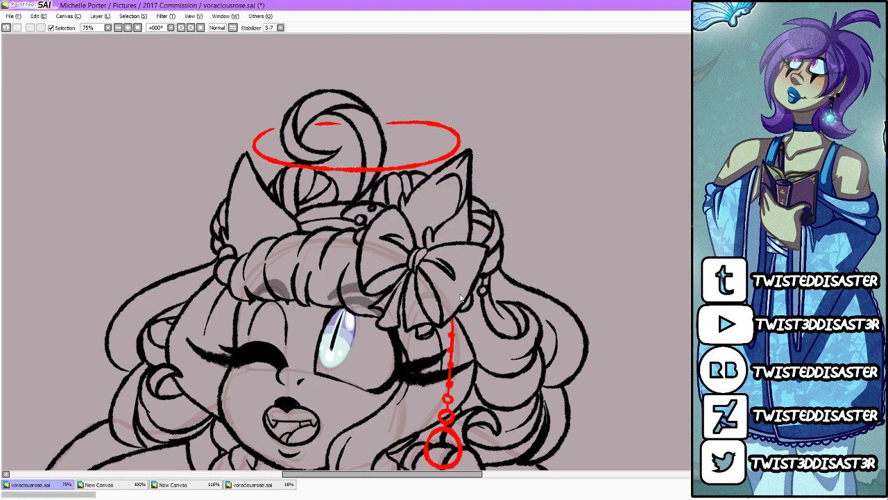
Step: Hide the halo and select the background around the whole figure, including the gap between the hair curl and the buns
scroll(342, 251, down, 5)
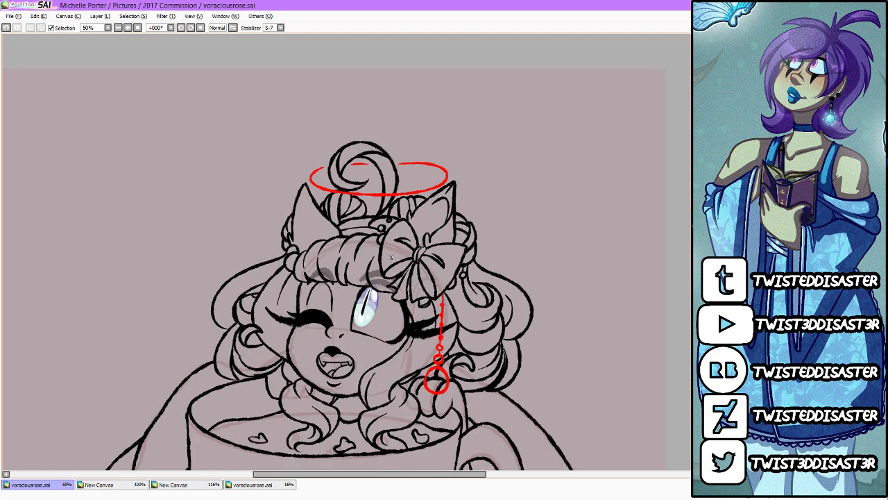
scroll(345, 386, up, 1)
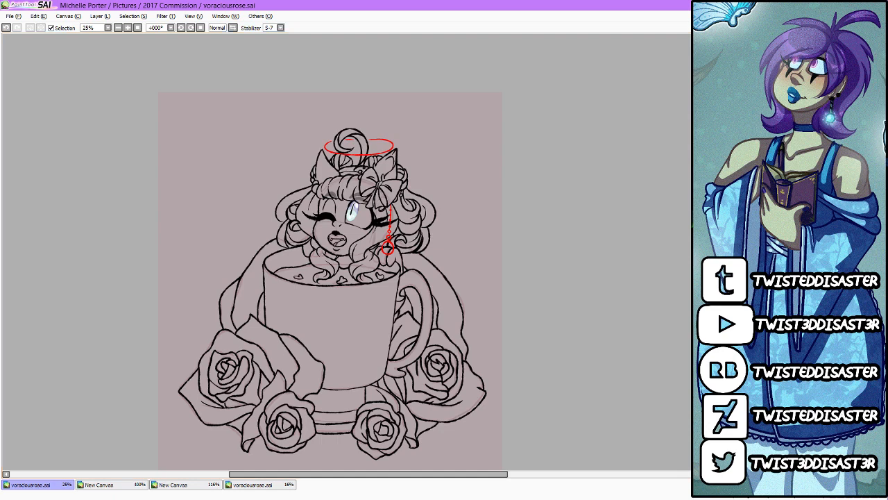
key(ctrl+z)
click(484, 308)
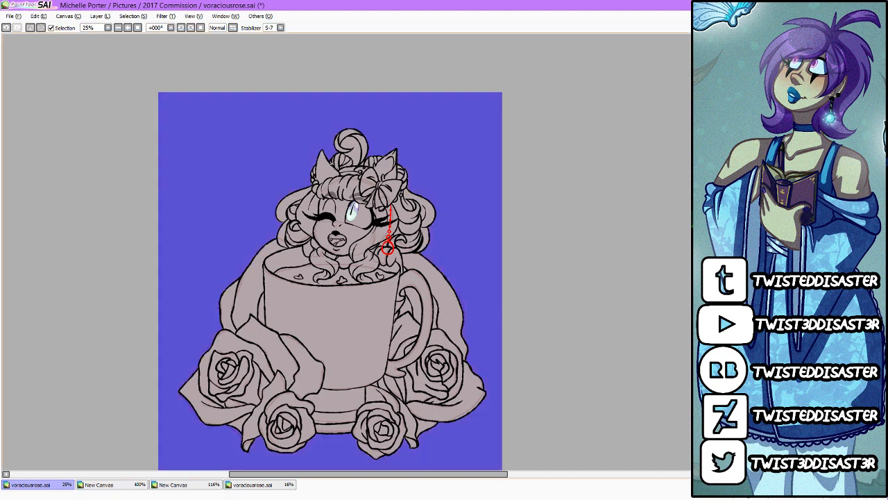
scroll(346, 154, up, 5)
click(369, 168)
scroll(421, 231, up, 2)
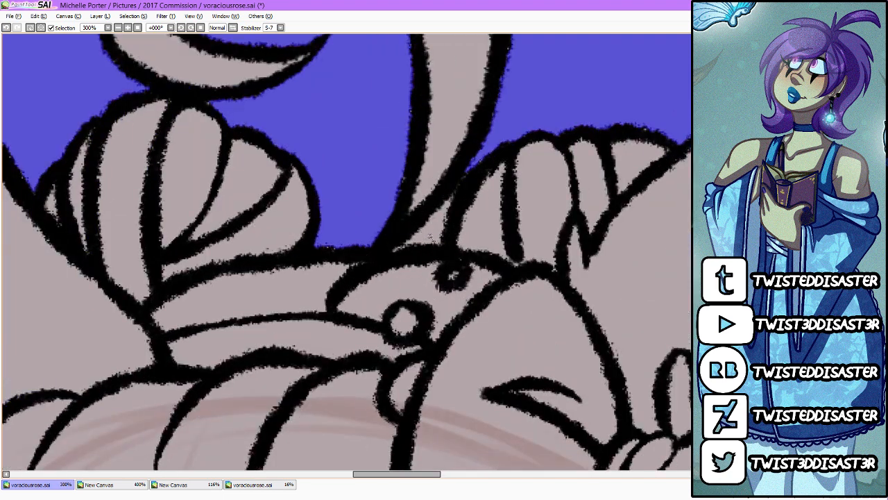
click(430, 238)
Step: Examine the background selection's edges around the cup, earring, hair and ears for leaks into the line art
scroll(413, 189, down, 5)
scroll(414, 201, down, 3)
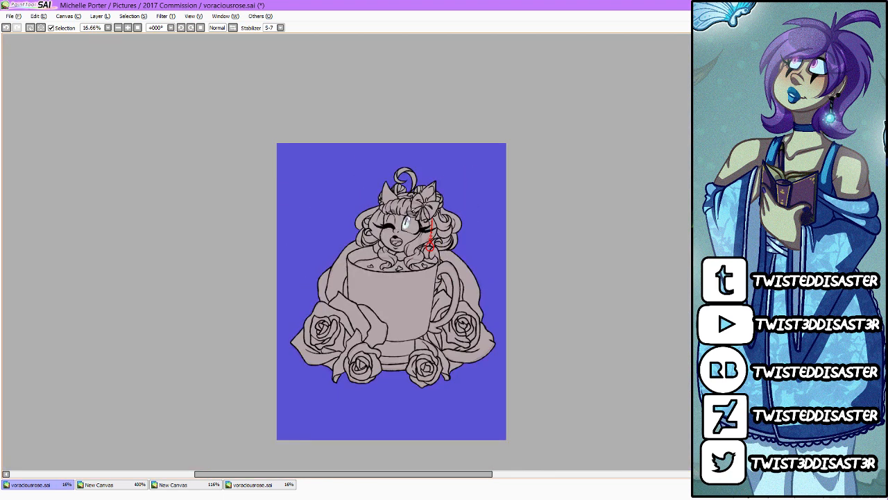
scroll(507, 349, up, 2)
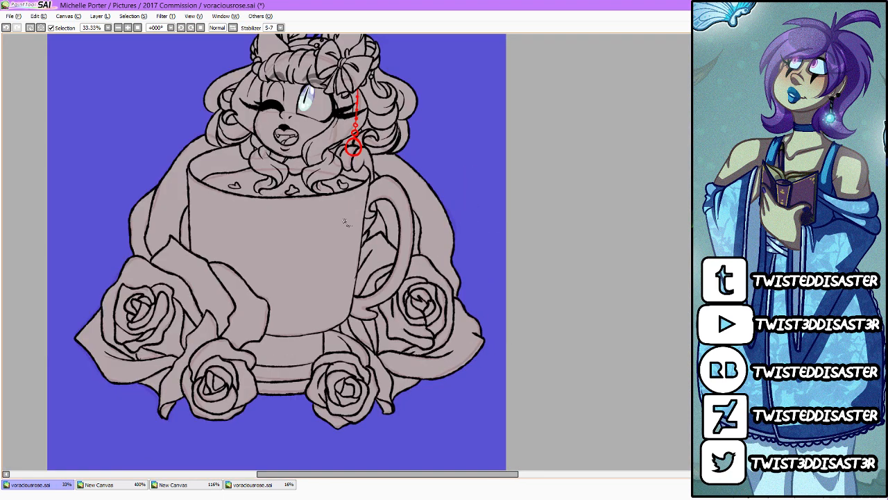
scroll(400, 87, up, 4)
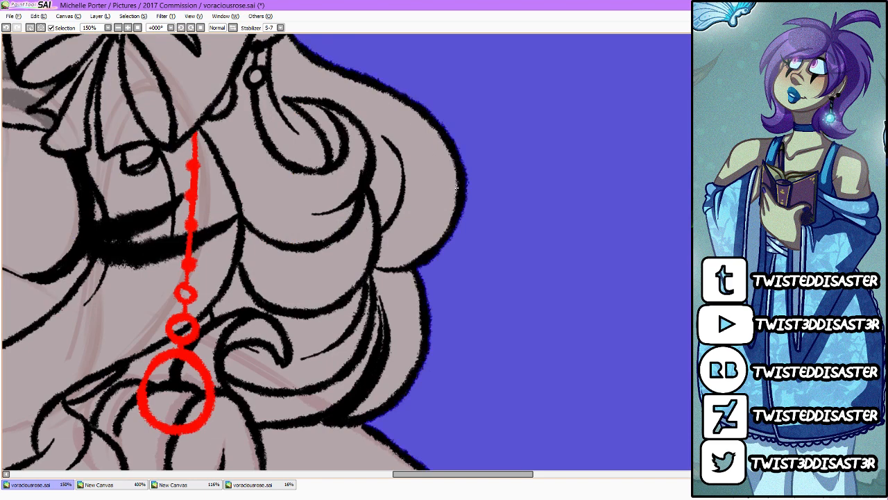
scroll(456, 188, down, 3)
scroll(401, 137, up, 4)
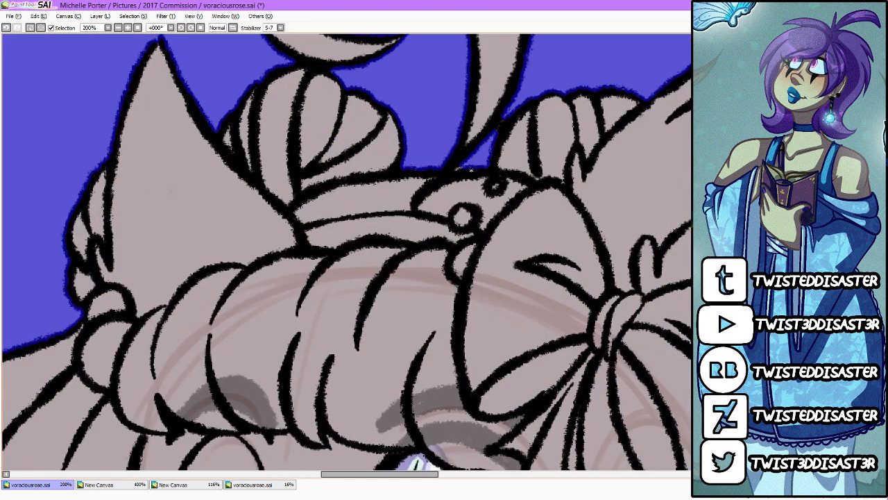
scroll(471, 174, down, 3)
scroll(479, 153, up, 1)
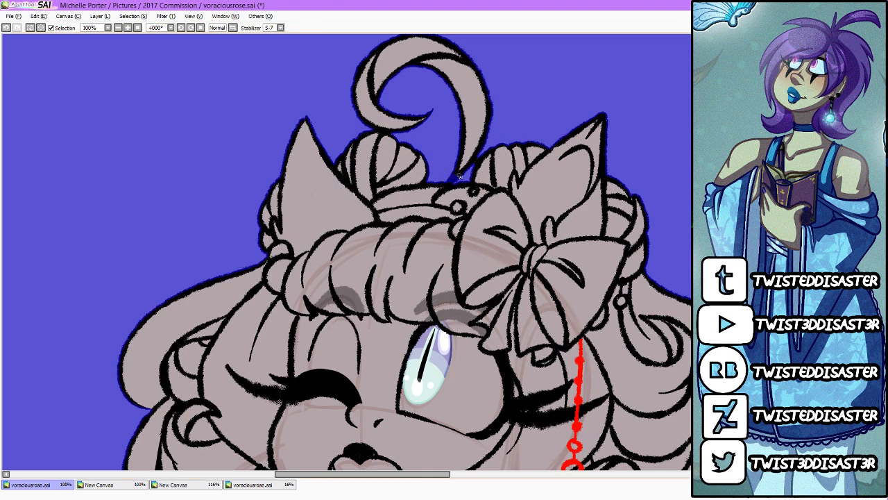
scroll(460, 177, down, 6)
scroll(504, 217, up, 2)
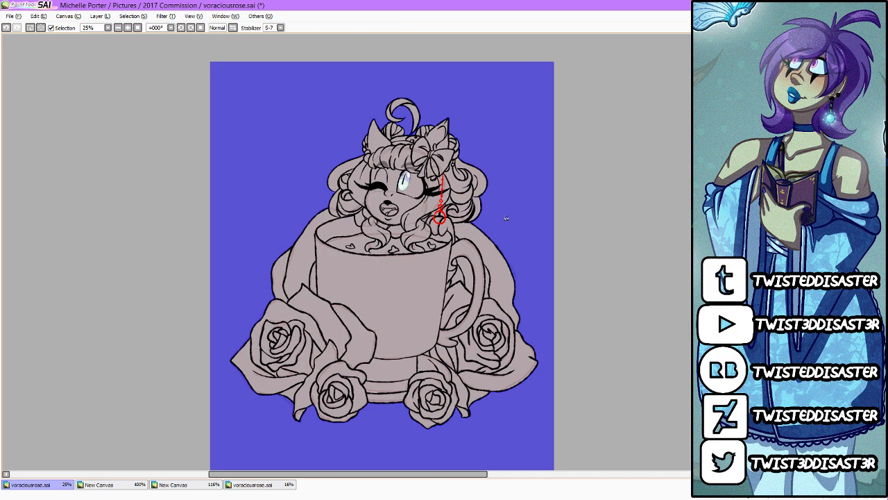
Step: Invert the selection to cover the girl, teacup and roses, fill it with red and deselect
click(142, 16)
click(156, 35)
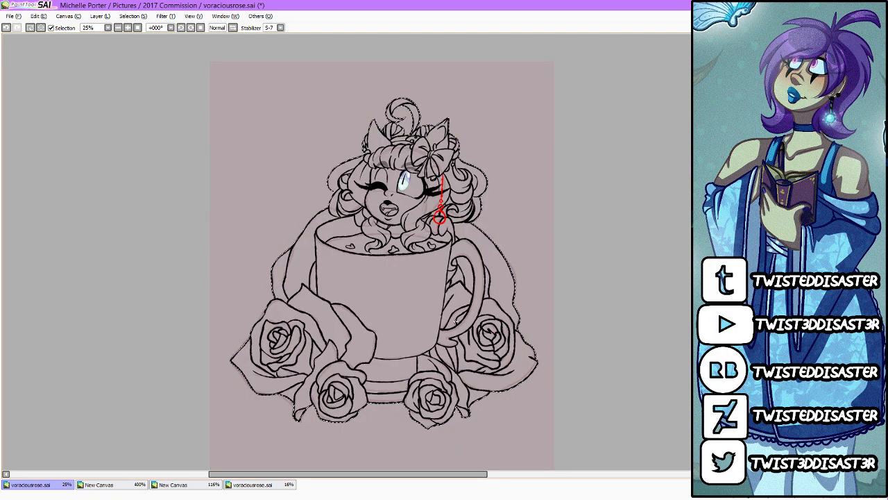
key(ctrl+f)
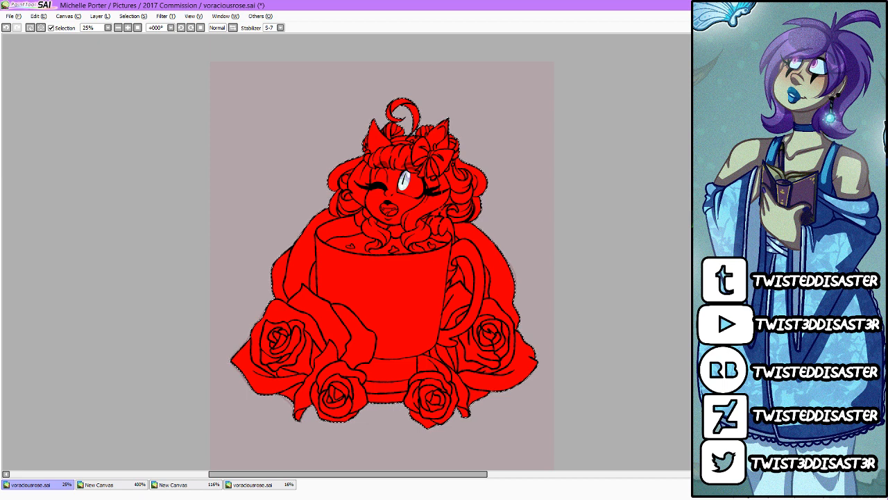
key(ctrl+d)
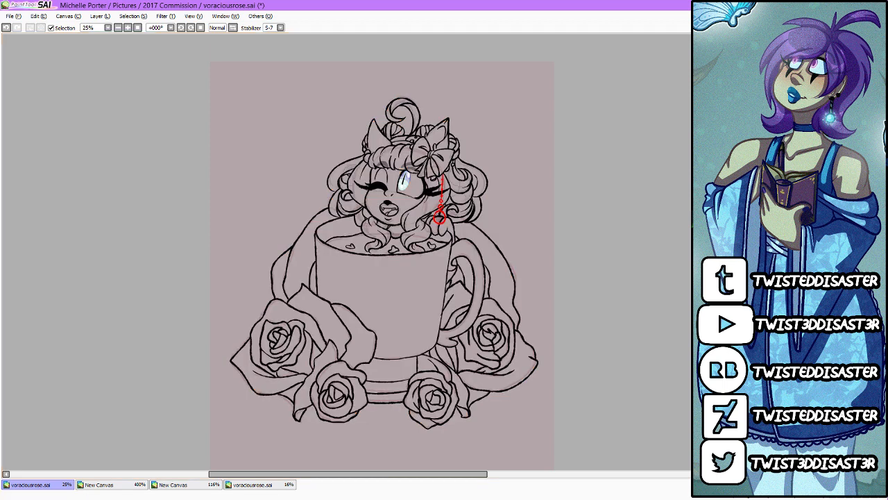
Step: Set the stabilizer to 15 and restore the canvas to a smaller window beside the hair sketch and pixel-art references
click(280, 28)
click(273, 133)
click(279, 28)
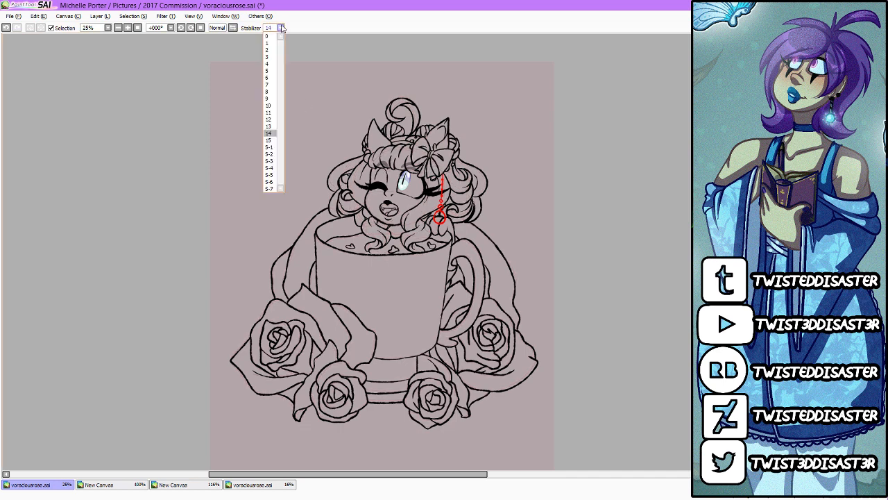
click(272, 140)
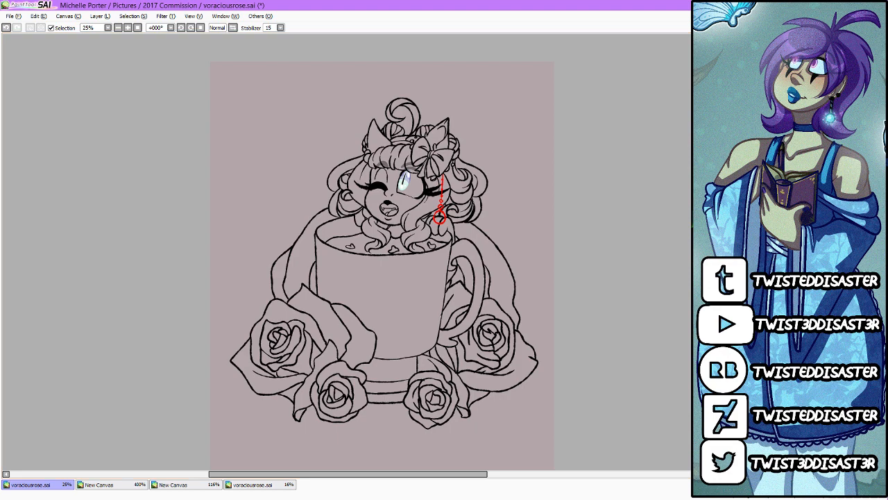
click(872, 16)
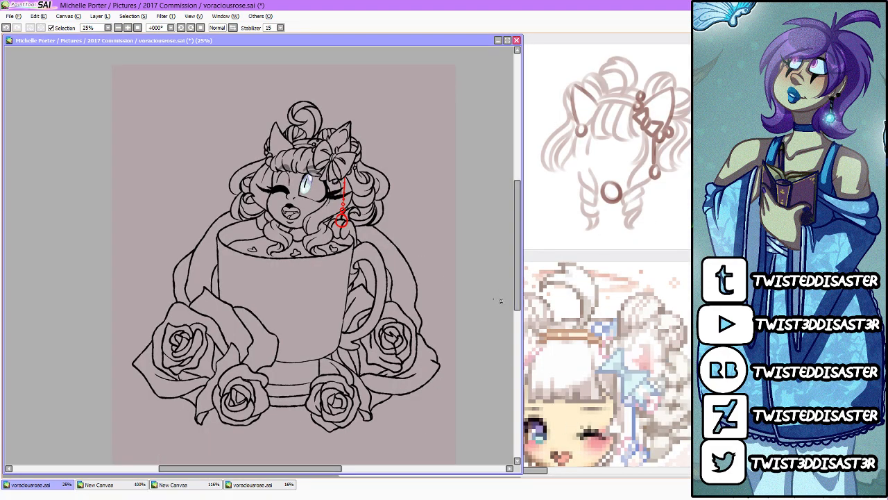
Step: Outline and fill the hand below the dangling earring with the pale cream skin colour
scroll(299, 188, up, 4)
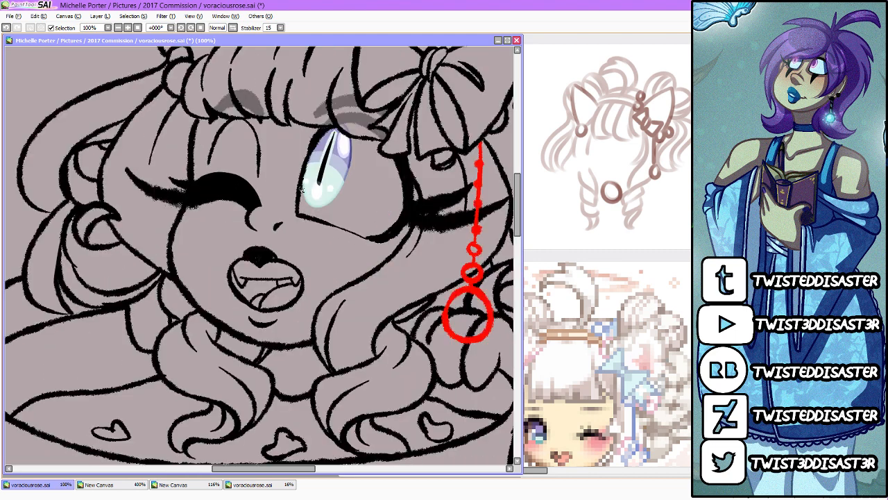
drag(522, 229, 522, 240)
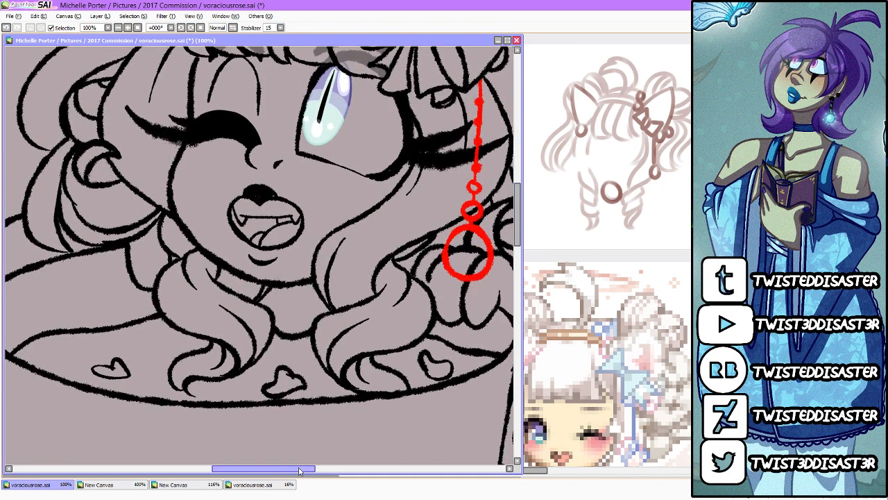
drag(264, 470, 288, 470)
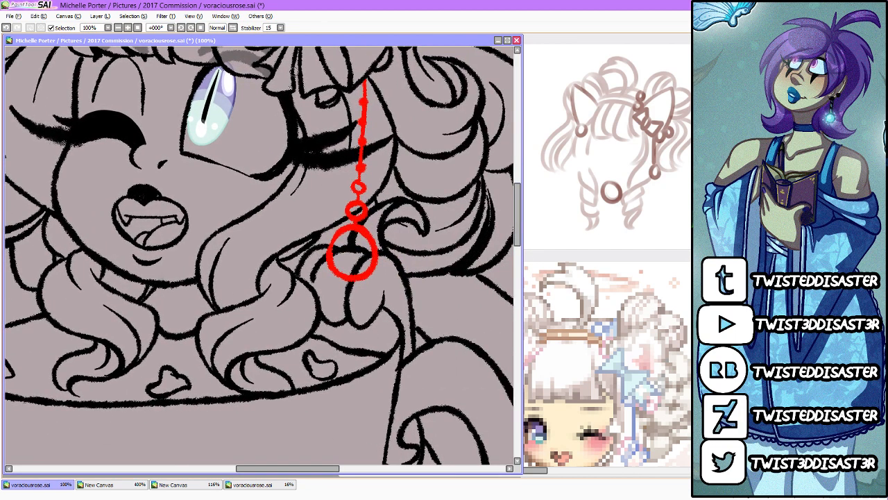
mouse_move(322, 250)
mouse_down()
mouse_move(304, 272)
mouse_move(329, 315)
mouse_move(360, 323)
mouse_move(381, 297)
mouse_move(407, 336)
mouse_move(406, 358)
mouse_move(406, 307)
mouse_move(391, 263)
mouse_move(331, 254)
mouse_up()
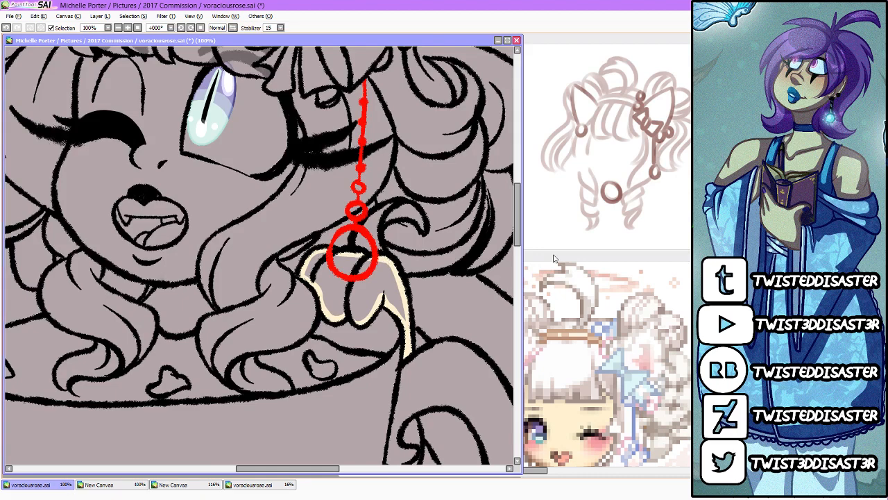
click(392, 288)
Step: Colour the parts of the arm visible through the teacup handle with the same cream skin tone
drag(517, 227, 517, 247)
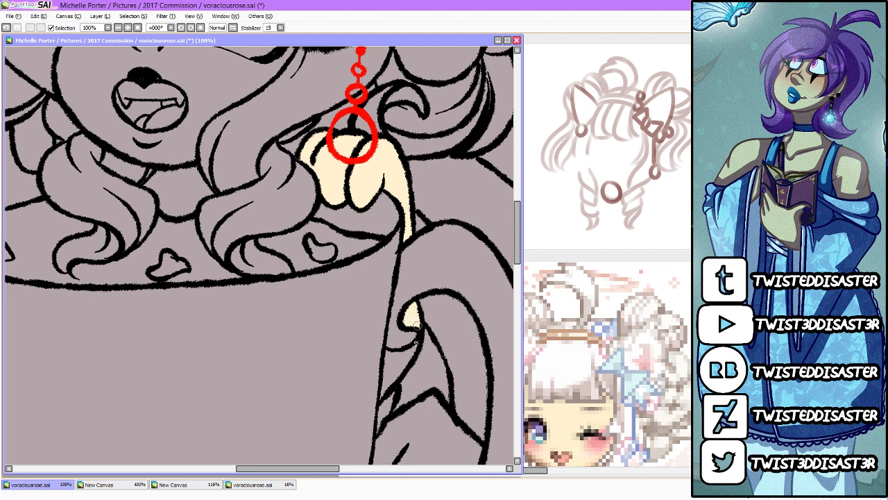
mouse_move(417, 343)
mouse_down()
mouse_move(385, 350)
mouse_move(383, 375)
mouse_move(410, 350)
mouse_move(387, 381)
mouse_move(391, 348)
mouse_up()
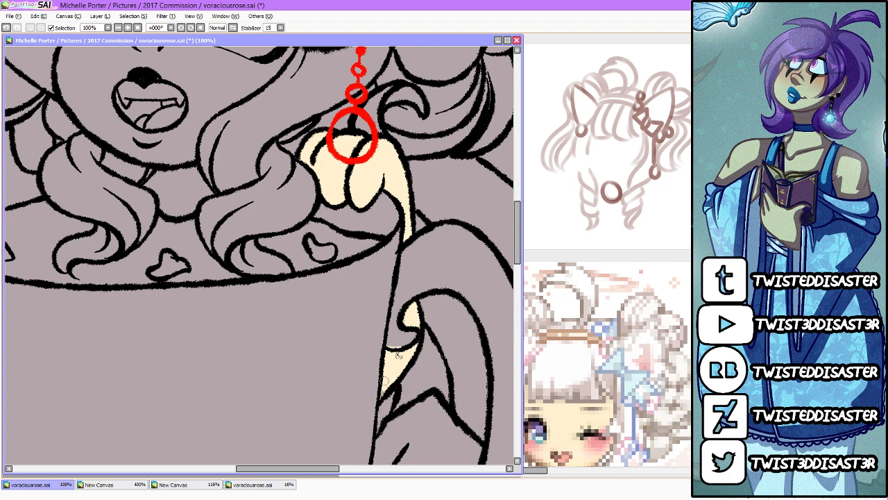
mouse_move(398, 353)
mouse_down()
mouse_move(390, 343)
mouse_move(401, 337)
mouse_up()
mouse_move(387, 380)
mouse_down()
mouse_move(385, 394)
mouse_move(386, 386)
mouse_up()
Step: Fill the patch of skin between the hair bun beside the winking eye and the cup rim with cream
scroll(394, 297, down, 4)
scroll(366, 186, up, 1)
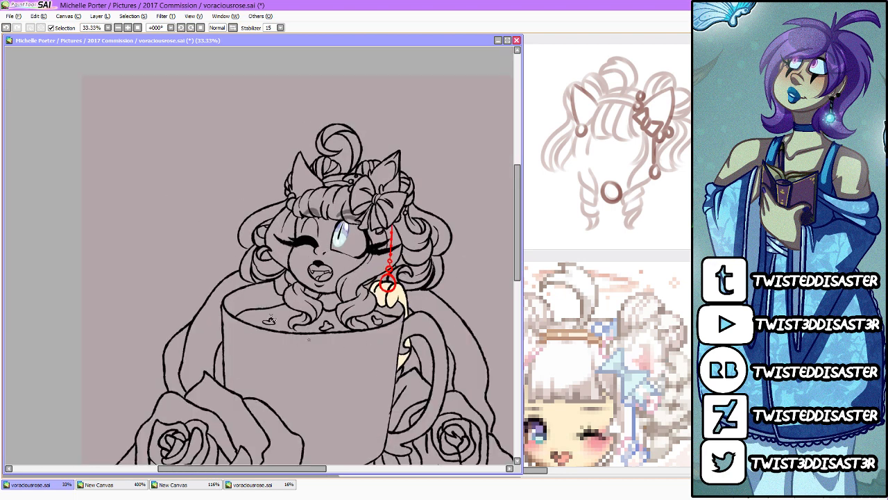
scroll(271, 318, up, 3)
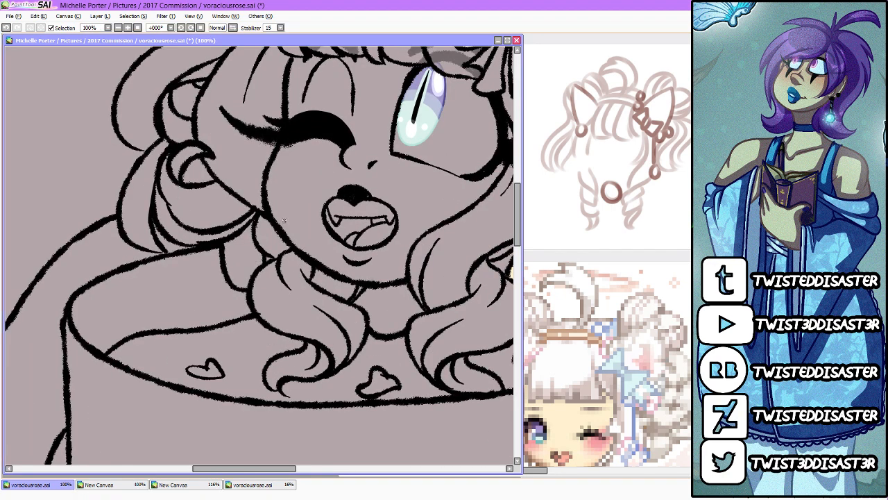
mouse_move(249, 226)
mouse_down()
mouse_move(222, 245)
mouse_move(225, 269)
mouse_move(243, 286)
mouse_move(257, 264)
mouse_move(250, 226)
mouse_move(233, 243)
mouse_move(231, 262)
mouse_move(236, 271)
mouse_move(256, 258)
mouse_move(250, 273)
mouse_up()
scroll(253, 272, down, 4)
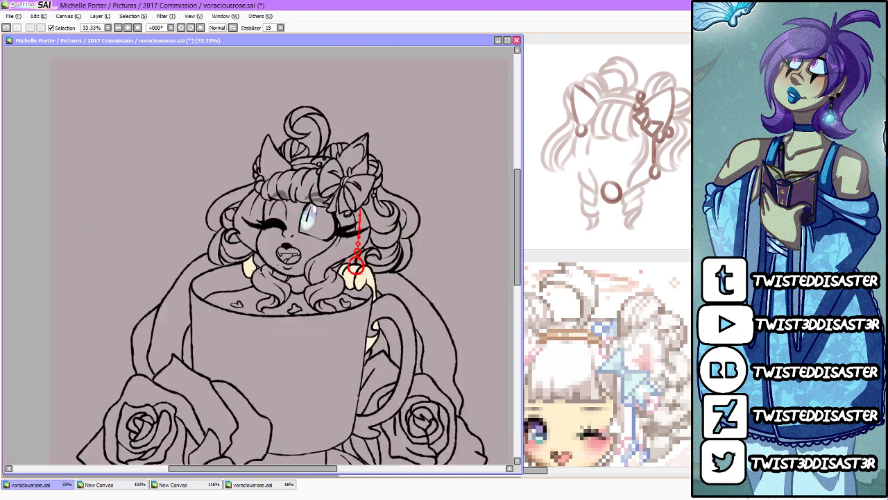
Step: Trace the inside edge of the face along the bangs, cheeks and chin in cream, and fill the face
scroll(300, 226, up, 4)
mouse_move(208, 147)
mouse_down()
mouse_move(179, 282)
mouse_move(203, 331)
mouse_move(256, 364)
mouse_move(282, 372)
mouse_move(321, 357)
mouse_move(315, 367)
mouse_move(327, 326)
mouse_move(401, 275)
mouse_move(383, 290)
mouse_move(415, 254)
mouse_move(419, 217)
mouse_up()
drag(383, 272, 304, 247)
drag(304, 247, 386, 280)
mouse_move(301, 246)
mouse_down()
mouse_move(303, 153)
mouse_move(296, 147)
mouse_move(301, 161)
mouse_move(276, 153)
mouse_move(299, 161)
mouse_move(206, 149)
mouse_up()
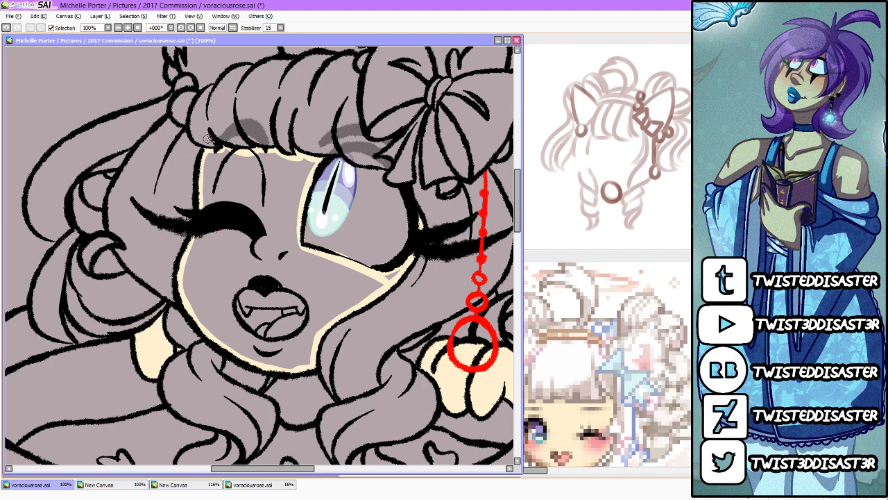
click(341, 284)
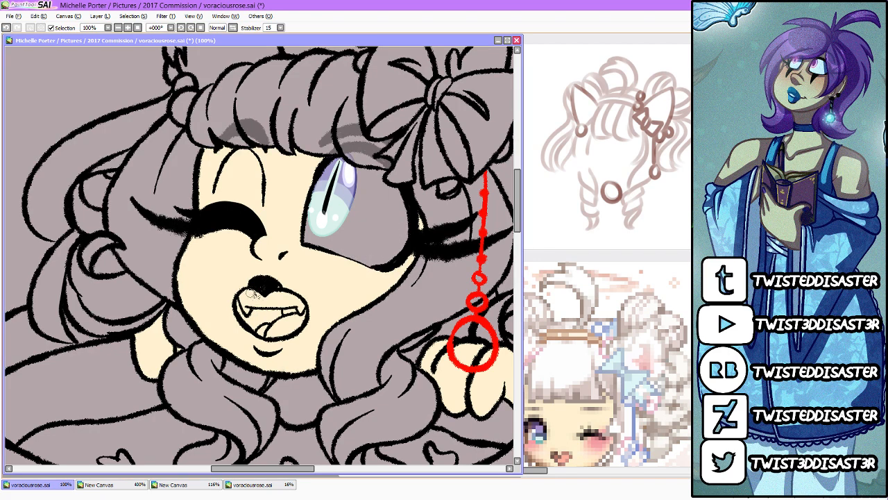
Step: Lay a white base in the open mouth and fill the white of the open eye around the iris
mouse_move(253, 294)
mouse_down()
mouse_move(240, 305)
mouse_move(257, 336)
mouse_move(283, 338)
mouse_move(301, 320)
mouse_move(292, 295)
mouse_move(254, 293)
mouse_move(250, 309)
mouse_move(280, 297)
mouse_move(274, 325)
mouse_move(297, 325)
mouse_move(298, 308)
mouse_move(285, 305)
mouse_move(277, 314)
mouse_up()
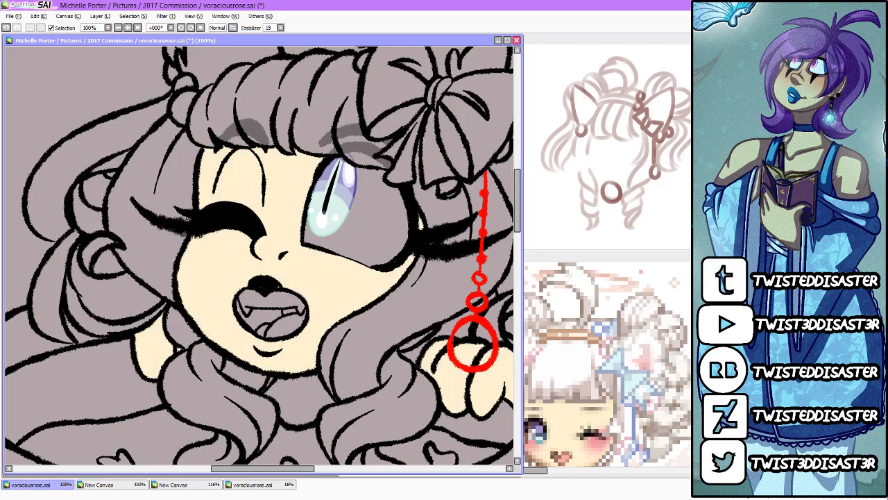
mouse_move(239, 288)
mouse_down()
mouse_move(255, 305)
mouse_move(248, 319)
mouse_move(279, 300)
mouse_move(259, 322)
mouse_move(316, 300)
mouse_move(314, 325)
mouse_up()
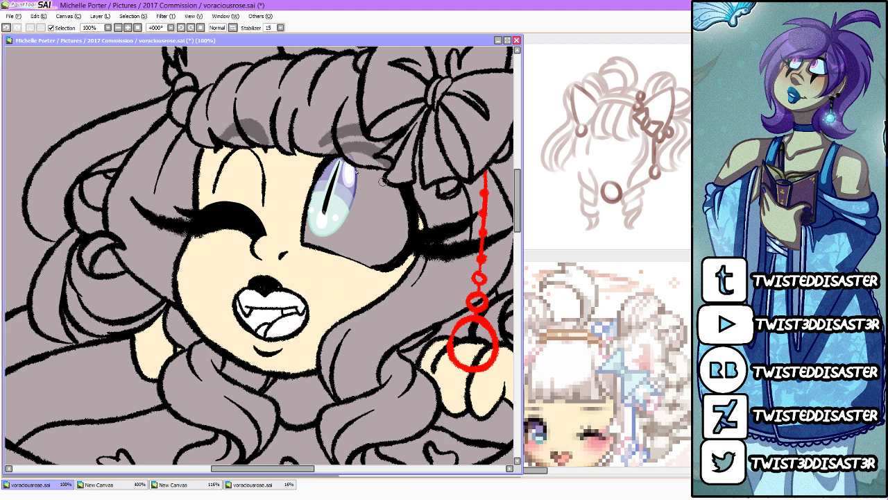
mouse_move(347, 165)
mouse_down()
mouse_move(386, 173)
mouse_move(414, 223)
mouse_move(382, 270)
mouse_move(303, 229)
mouse_up()
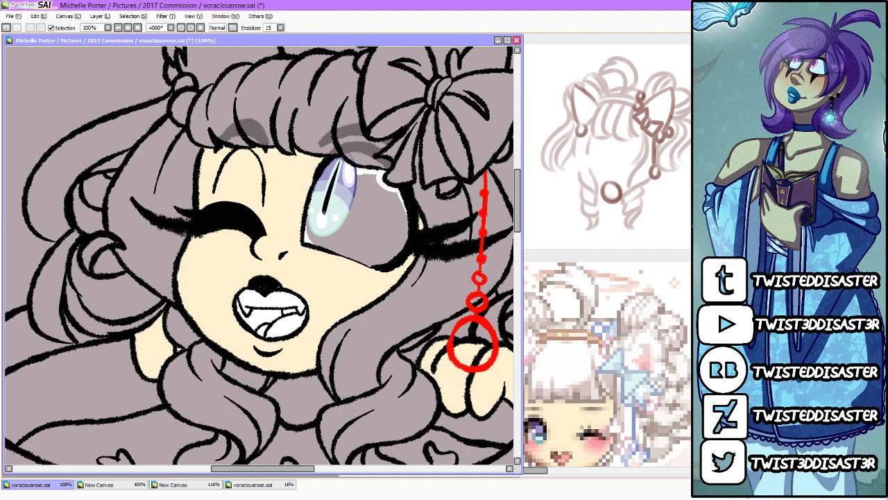
click(376, 220)
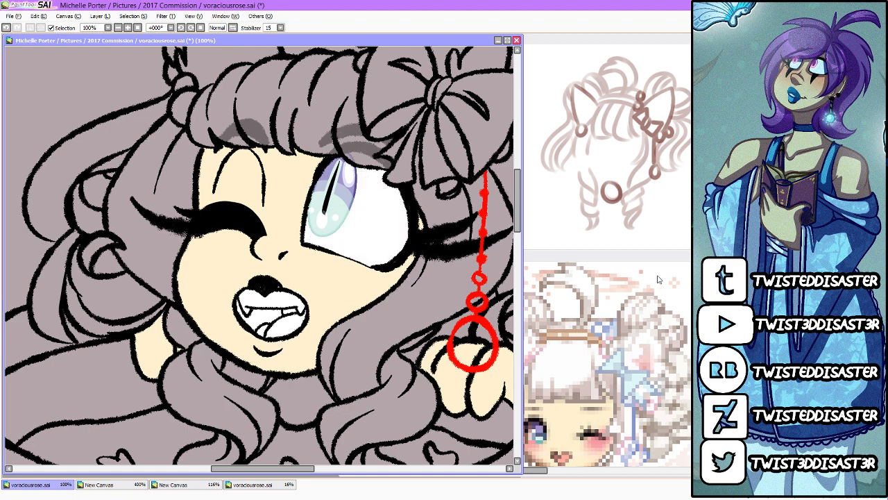
Step: Remove the white below the upper teeth and colour the inside of the mouth and tongue pink
mouse_move(239, 308)
mouse_down()
mouse_move(280, 315)
mouse_move(266, 313)
mouse_move(251, 322)
mouse_move(313, 316)
mouse_move(300, 340)
mouse_move(286, 319)
mouse_move(271, 339)
mouse_move(289, 321)
mouse_up()
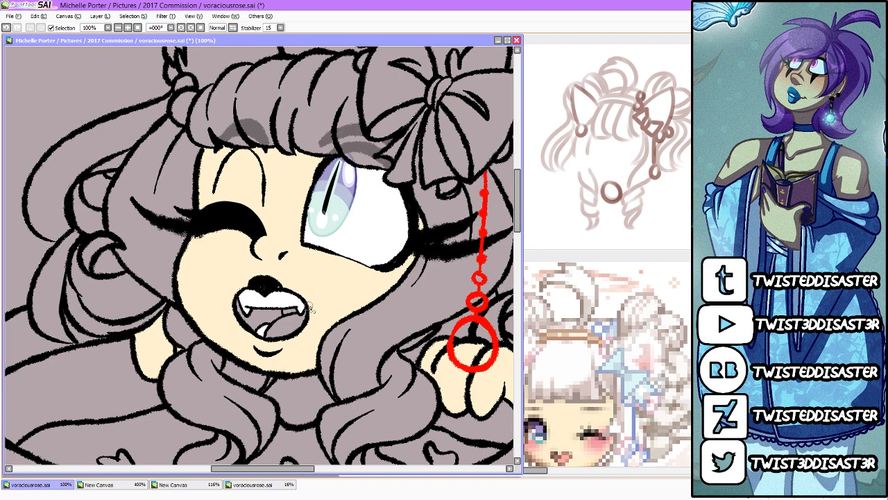
drag(517, 221, 517, 221)
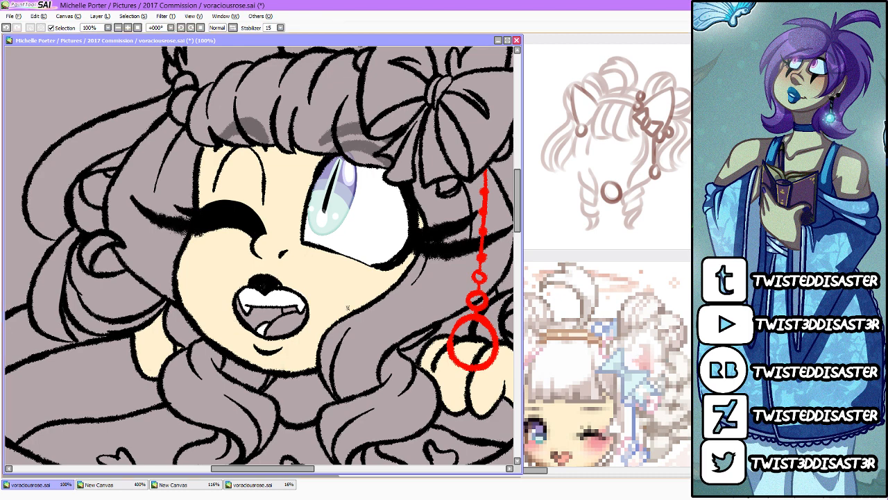
mouse_move(238, 300)
mouse_down()
mouse_move(237, 309)
mouse_move(270, 330)
mouse_move(323, 319)
mouse_move(313, 322)
mouse_up()
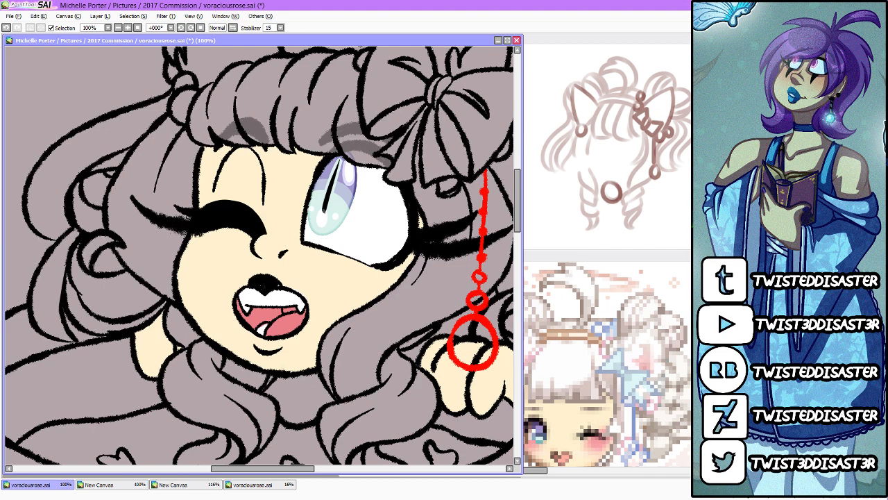
Step: Check the pink mouth colour with the white layer hidden, show it again and darken the mouth's corner behind the tongue
mouse_move(282, 318)
mouse_down()
mouse_move(273, 333)
mouse_move(283, 337)
mouse_move(309, 322)
mouse_up()
click(708, 247)
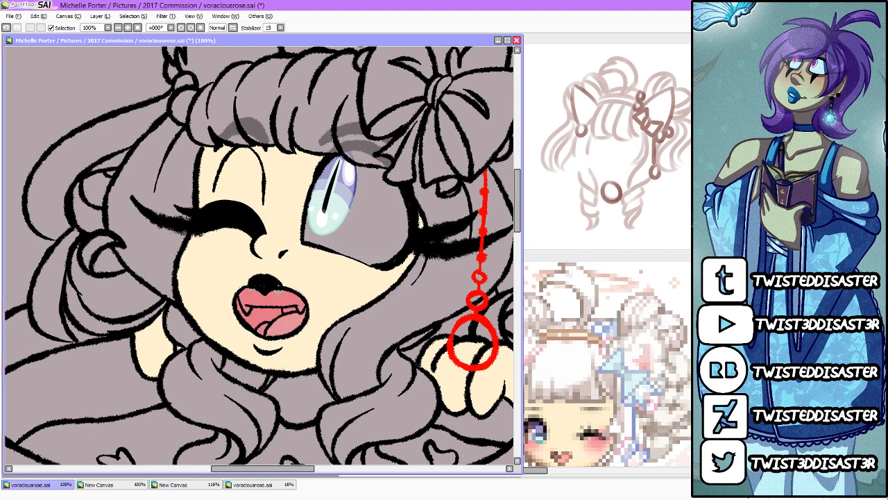
click(708, 246)
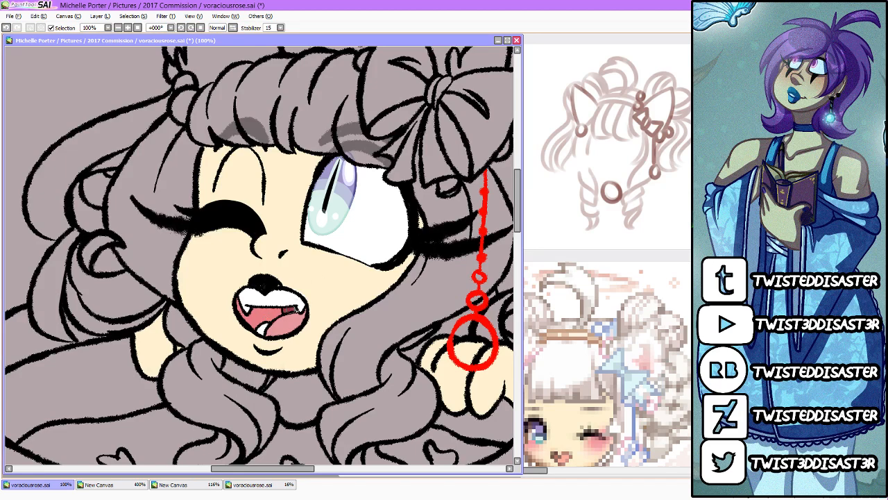
drag(296, 310, 286, 311)
Step: Find the "Mettaton in a dress" PNG in the 2017 Commission picture folder and open it as a reference
click(18, 16)
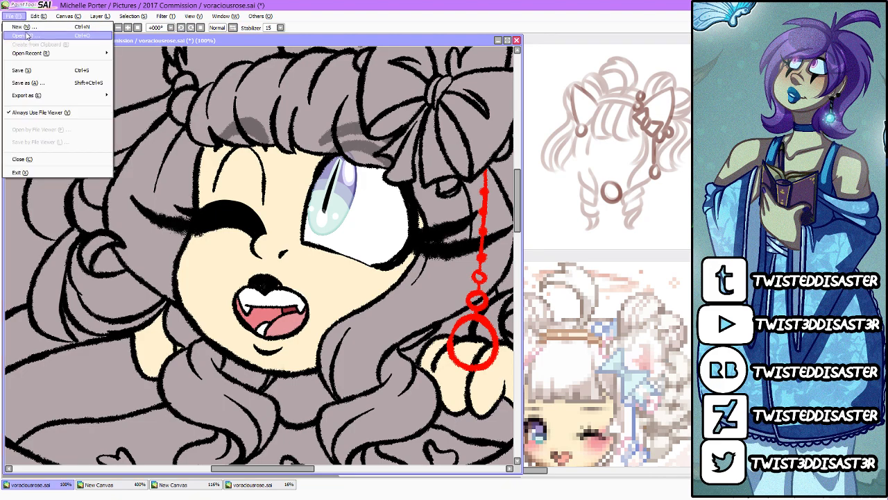
click(25, 37)
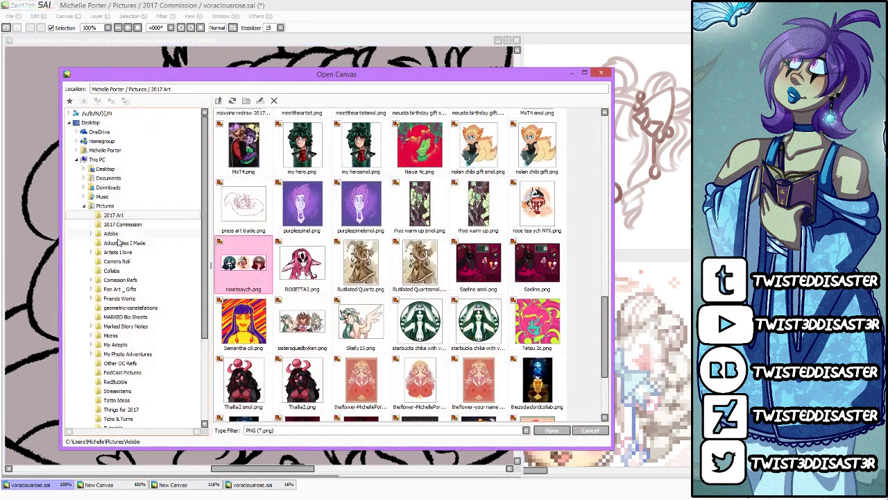
scroll(425, 354, down, 3)
scroll(424, 353, up, 15)
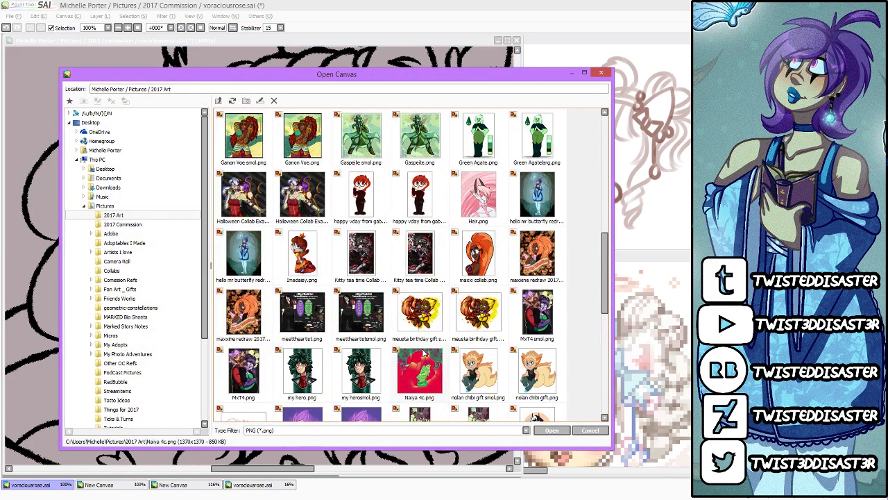
scroll(424, 353, up, 1)
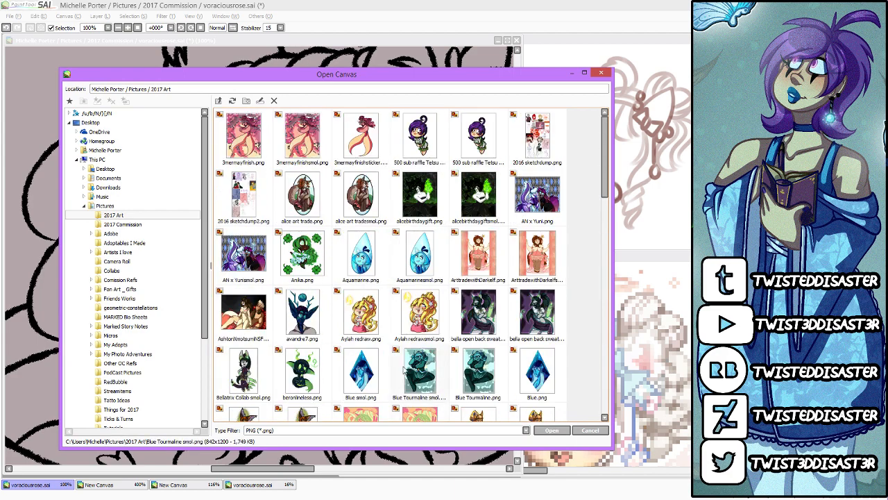
click(133, 226)
scroll(295, 337, down, 5)
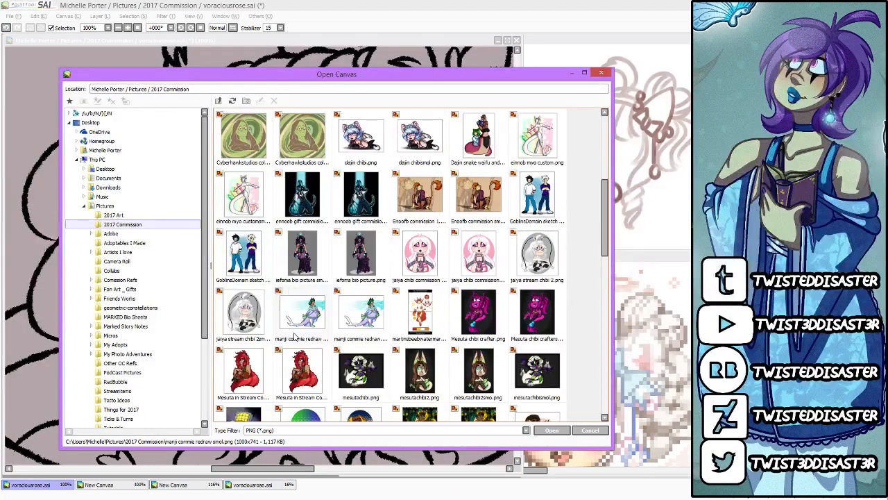
scroll(295, 337, down, 5)
scroll(295, 336, down, 2)
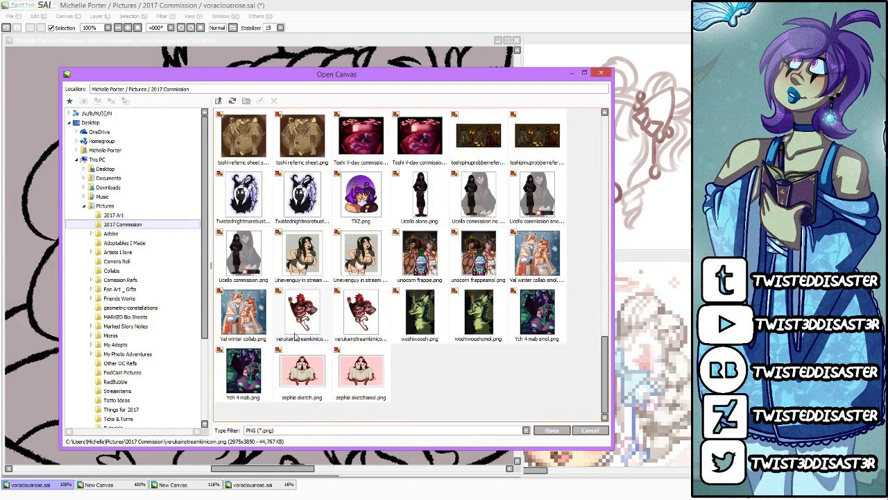
scroll(295, 336, up, 10)
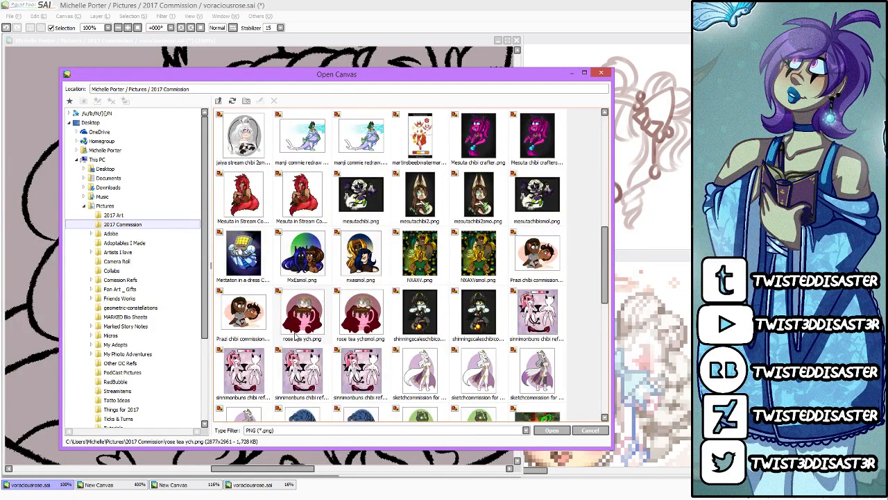
scroll(295, 336, up, 10)
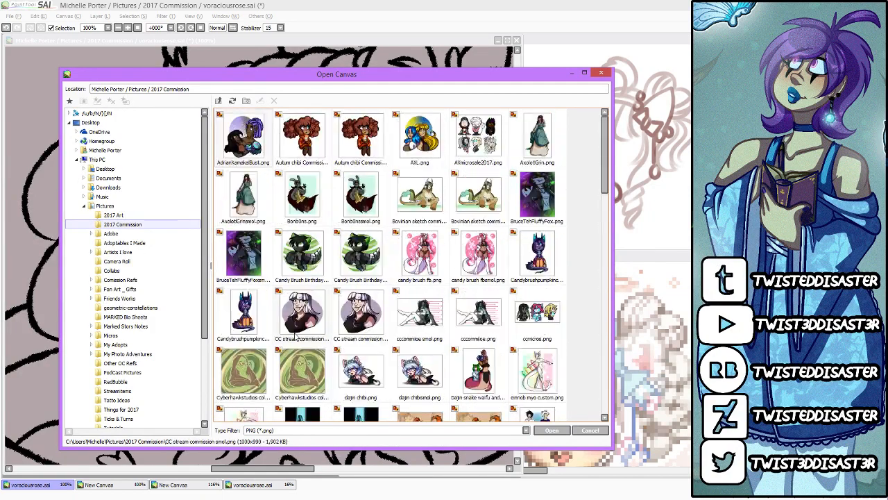
scroll(295, 335, down, 3)
scroll(295, 336, down, 3)
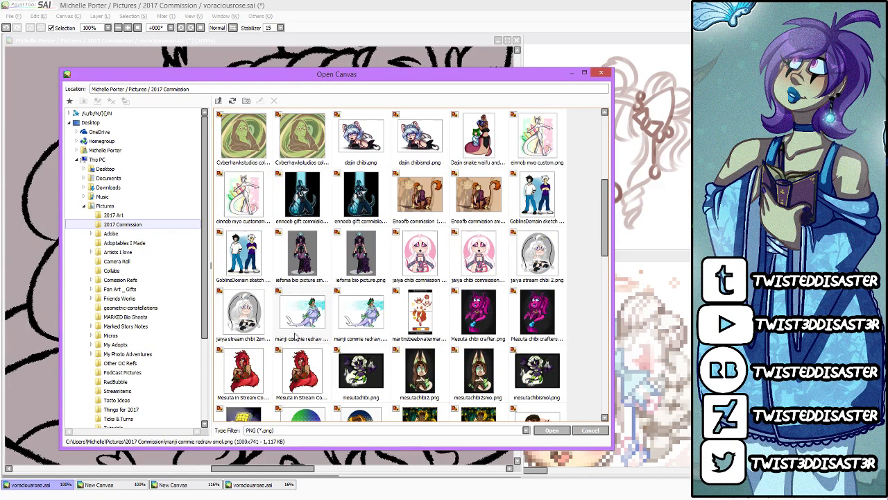
double_click(259, 316)
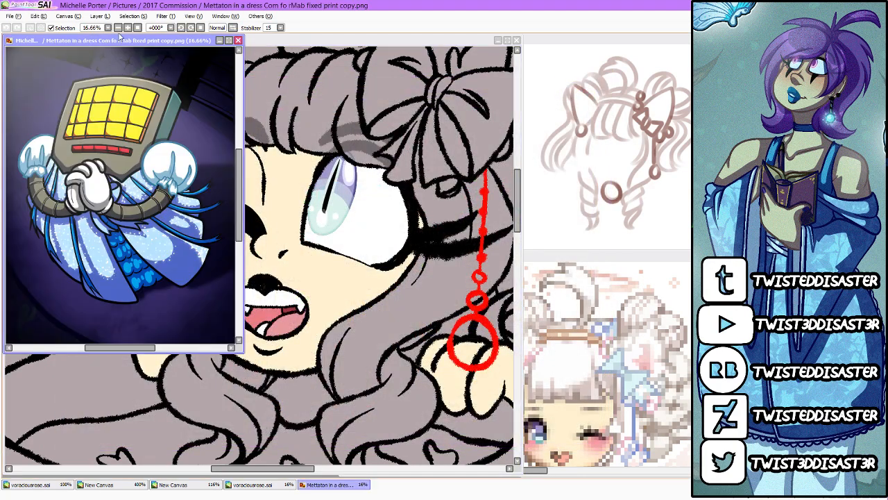
Step: Enlarge the Mettaton painting to examine its colouring and shading, and close it to return to the teacup drawing
click(229, 40)
scroll(320, 243, up, 1)
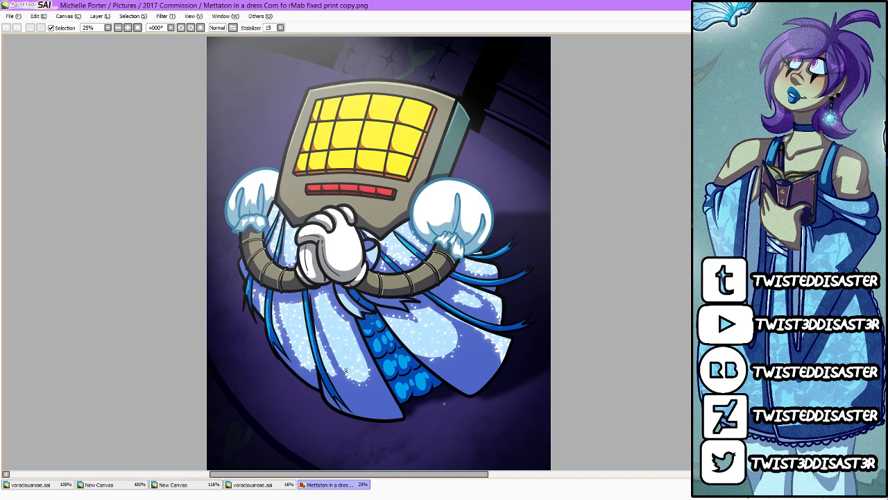
scroll(492, 241, down, 1)
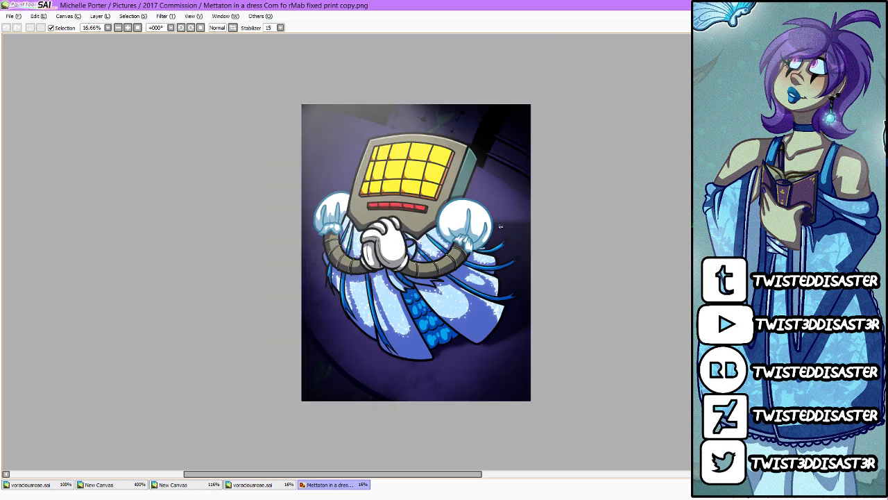
scroll(500, 226, up, 1)
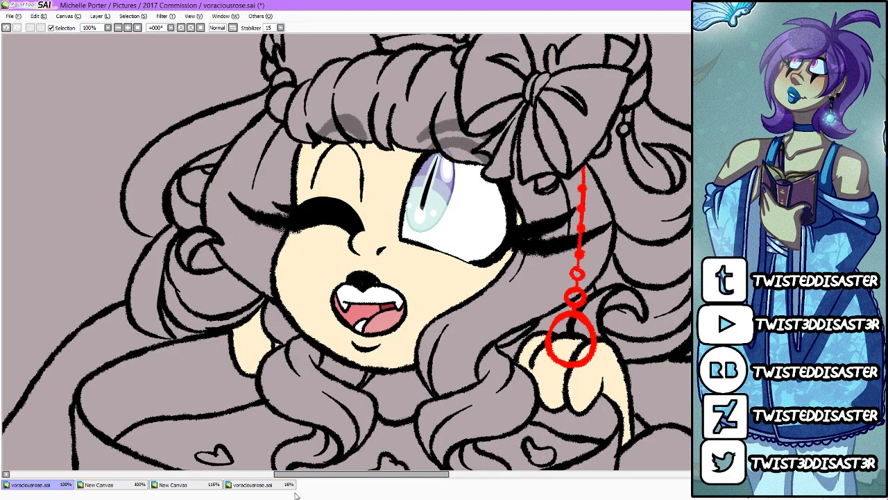
Step: Bring up the hair sketch and the pixel-art character reference canvases for viewing
click(271, 487)
click(173, 485)
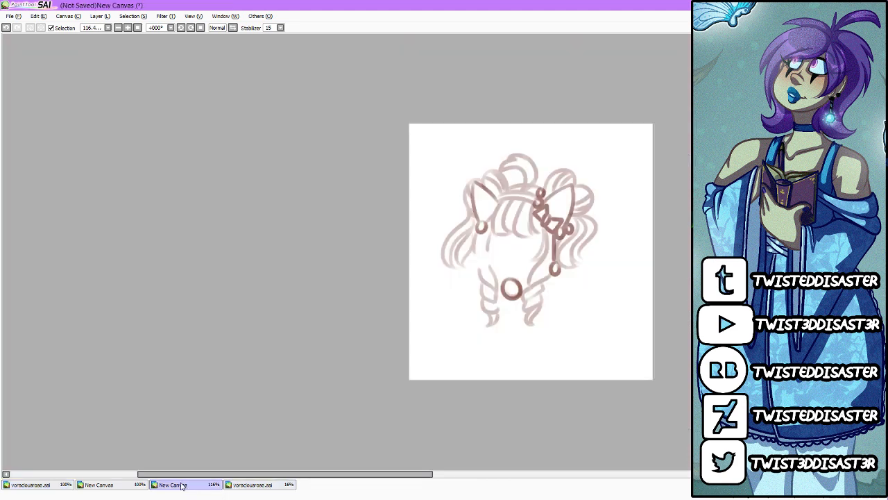
click(99, 485)
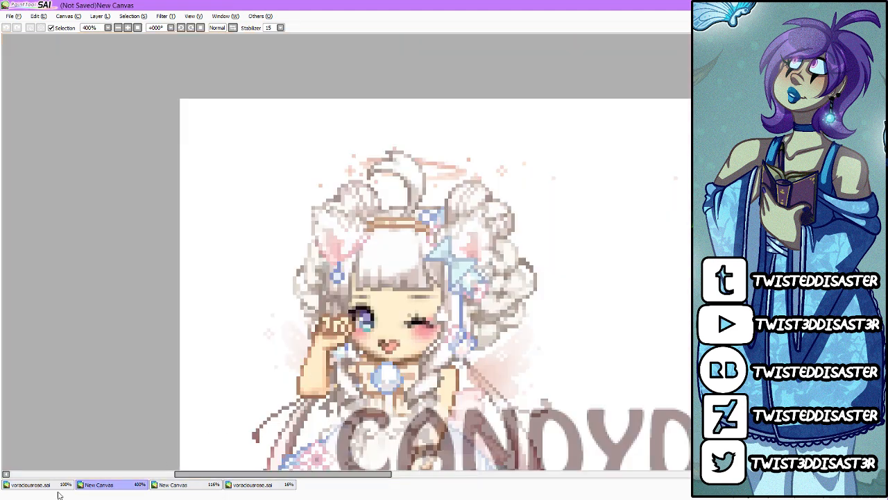
Step: Return to the teacup drawing and airbrush soft red blush onto both of the girl's cheeks
click(64, 487)
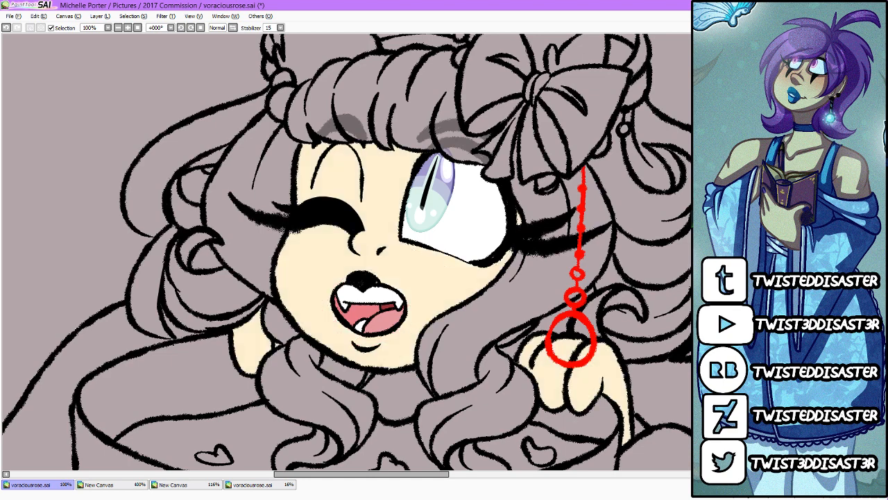
drag(528, 276, 512, 278)
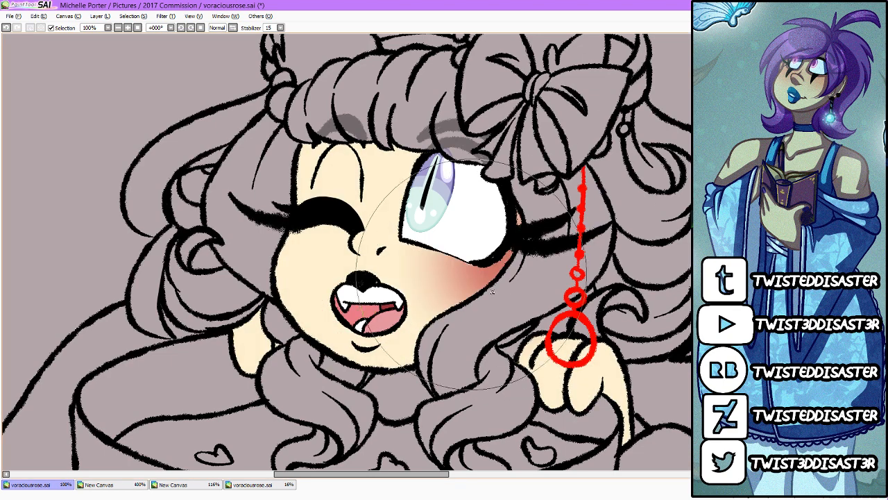
drag(353, 260, 313, 265)
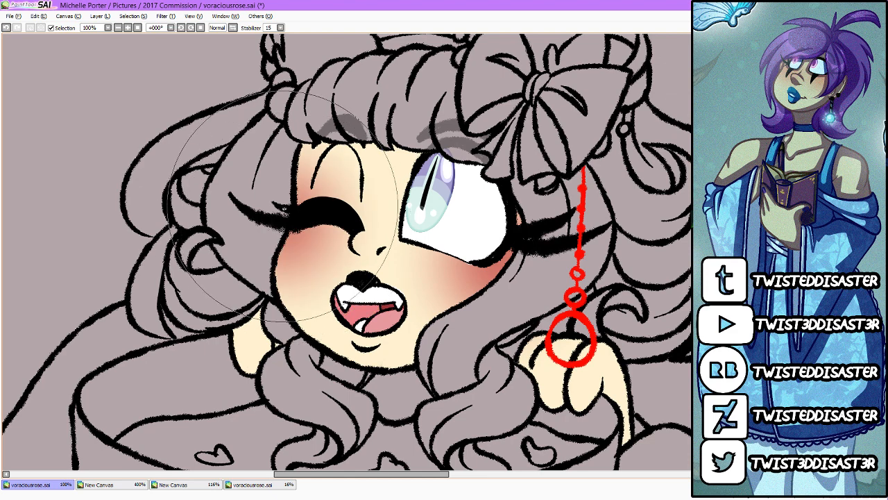
Step: Raise the saturation of the cheek blush with the Hue and Saturation filter
click(166, 16)
click(173, 31)
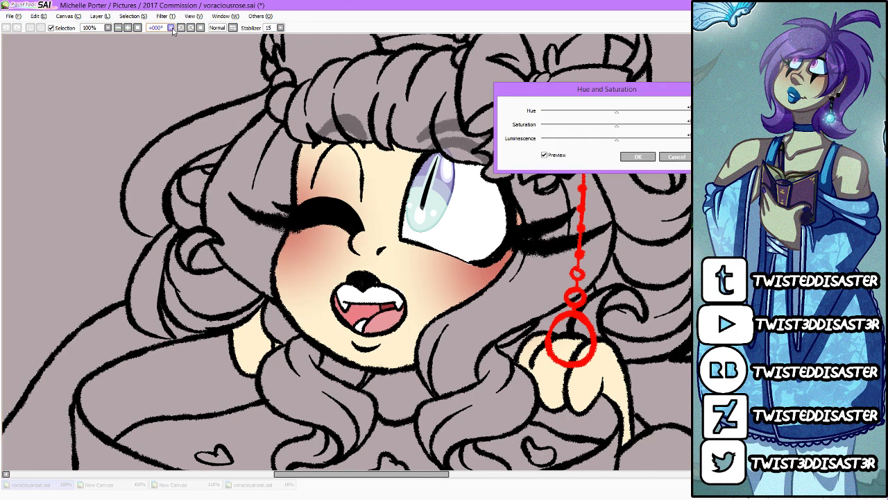
drag(616, 126, 650, 126)
click(641, 157)
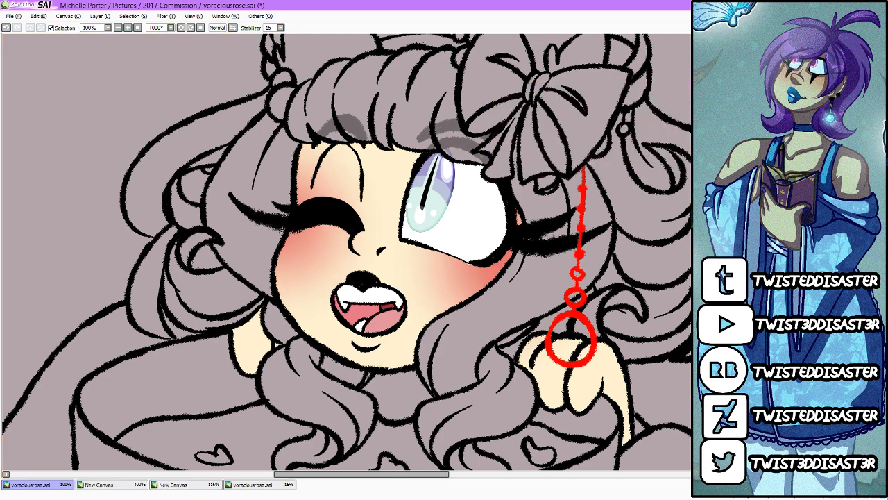
key(ctrl+z)
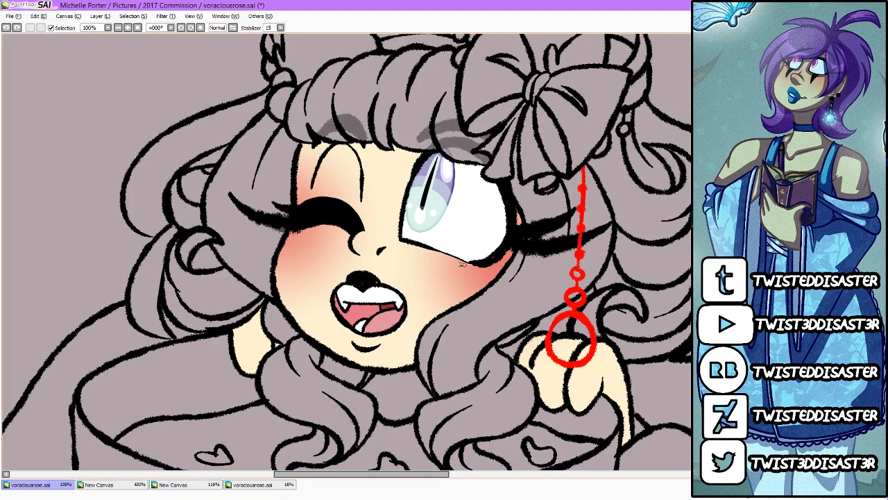
drag(470, 265, 479, 267)
Step: Erase the stray blush from the skin above the winking eye
scroll(497, 256, down, 3)
scroll(516, 259, up, 1)
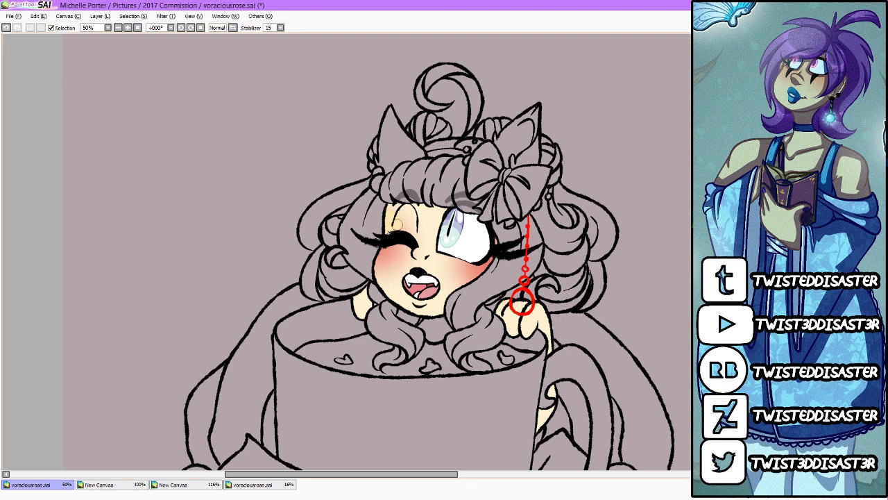
key(ctrl+z)
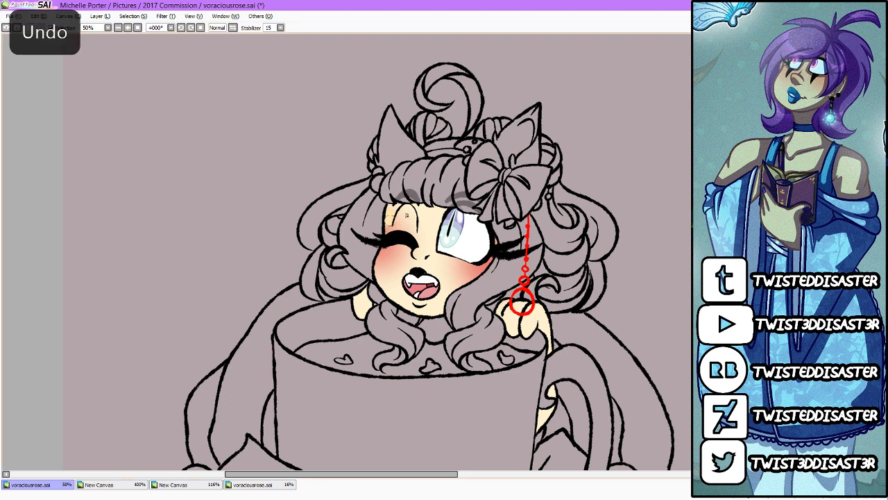
drag(407, 215, 388, 223)
key(ctrl+z)
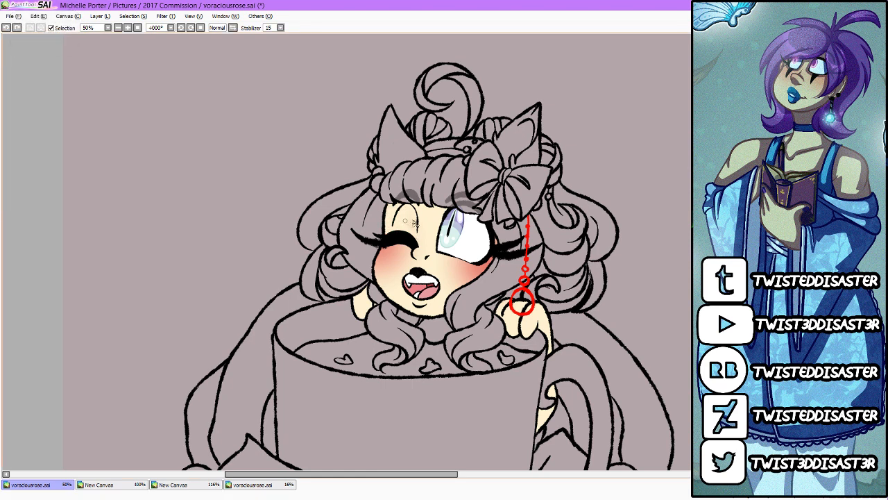
drag(418, 240, 415, 202)
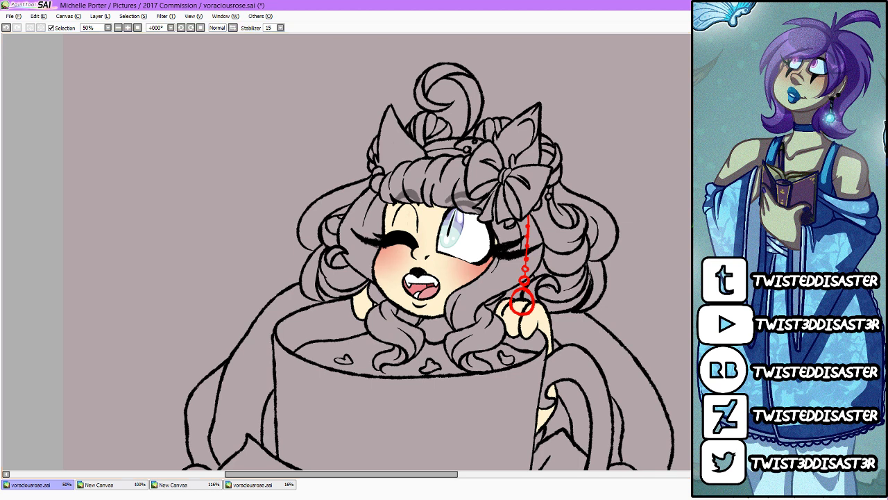
Step: Close the hair sketch reference canvas without saving it
click(248, 491)
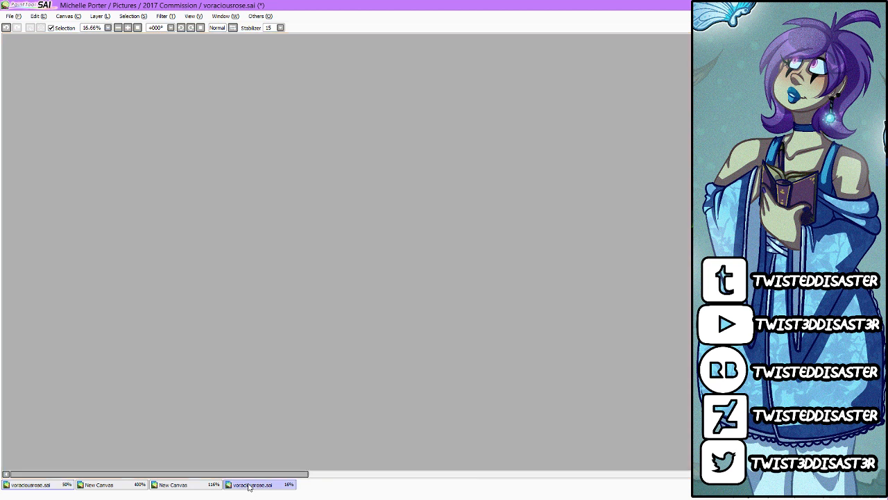
click(195, 490)
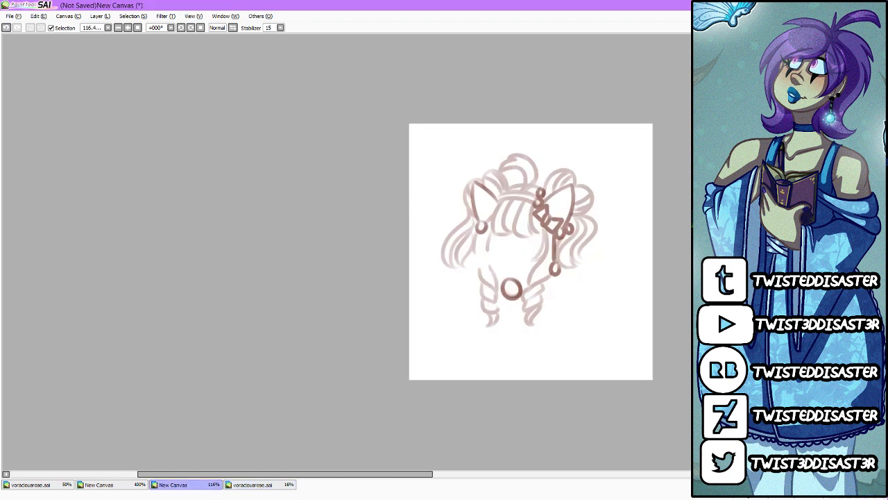
key(ctrl+w)
click(452, 287)
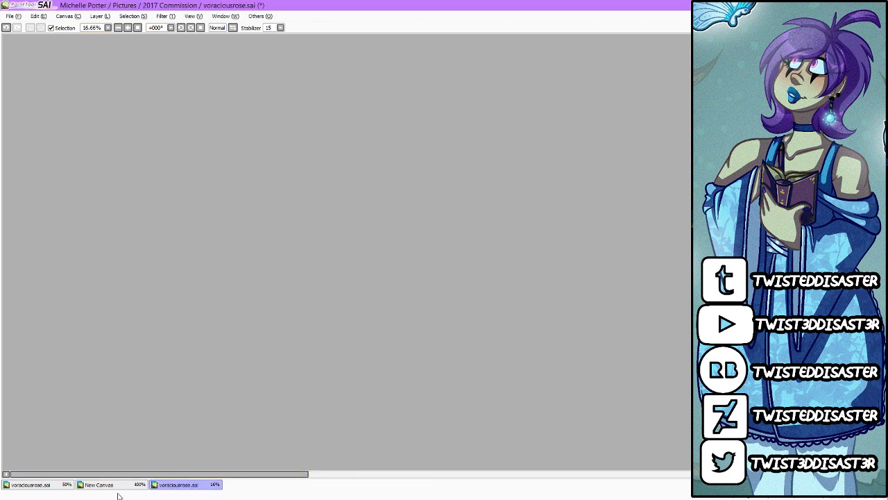
Step: Examine the hair and ear colours on the pixel-art character reference and return to the teacup drawing
click(121, 485)
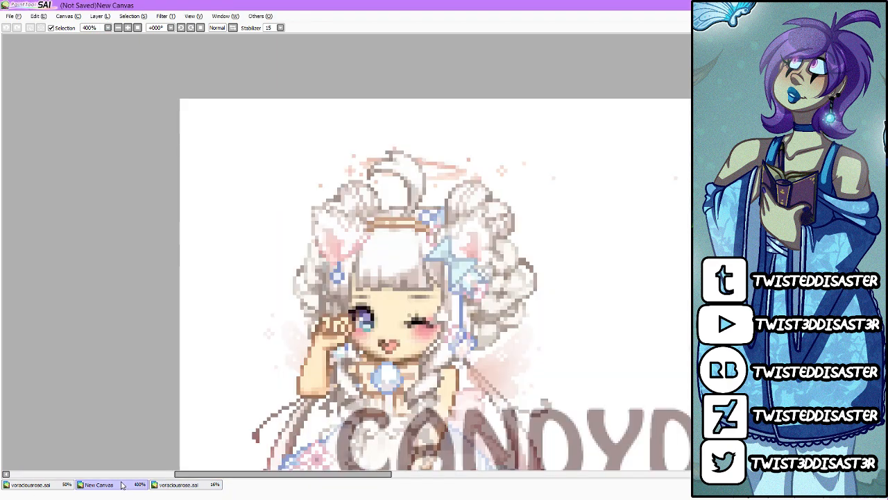
click(55, 485)
click(106, 486)
click(63, 484)
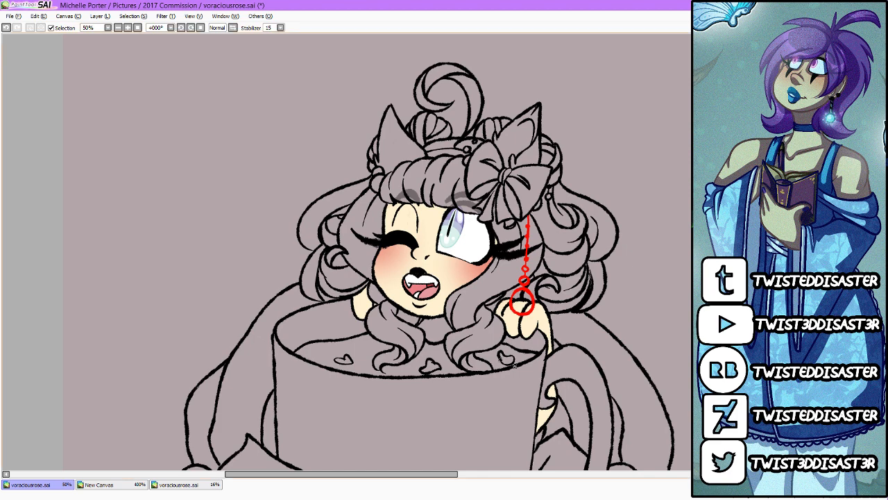
Step: Outline and fill the hair on the winking-eye side, including its front curl, in white
scroll(505, 329, up, 1)
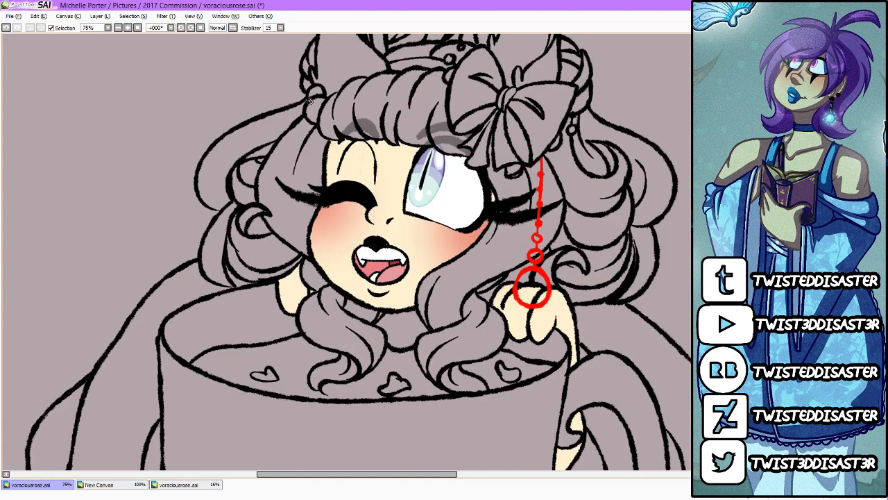
mouse_move(307, 101)
mouse_down()
mouse_move(213, 143)
mouse_move(197, 182)
mouse_move(206, 204)
mouse_move(222, 211)
mouse_move(203, 267)
mouse_move(232, 286)
mouse_move(226, 255)
mouse_move(240, 275)
mouse_move(258, 279)
mouse_move(271, 277)
mouse_move(288, 255)
mouse_move(268, 277)
mouse_move(297, 265)
mouse_move(315, 292)
mouse_move(300, 318)
mouse_move(304, 335)
mouse_move(342, 351)
mouse_move(316, 371)
mouse_move(315, 387)
mouse_move(367, 371)
mouse_move(368, 326)
mouse_up()
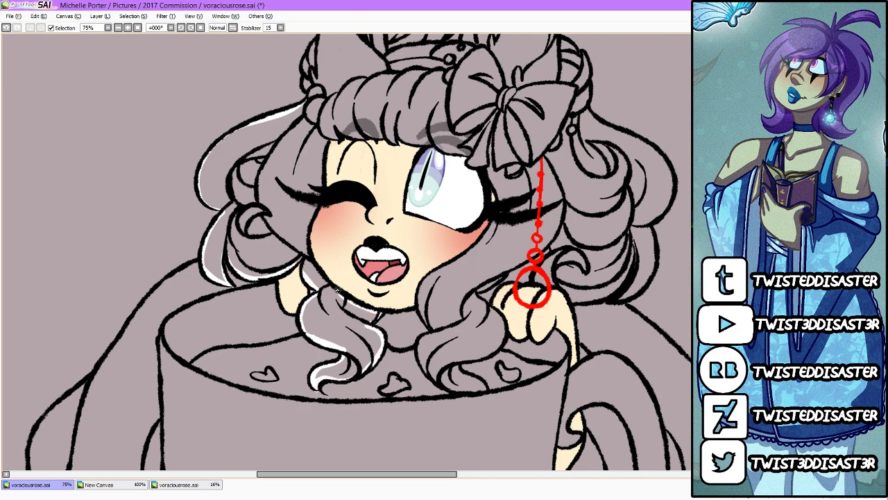
mouse_move(314, 264)
mouse_down()
mouse_move(308, 243)
mouse_move(329, 142)
mouse_move(306, 118)
mouse_move(306, 99)
mouse_up()
click(307, 101)
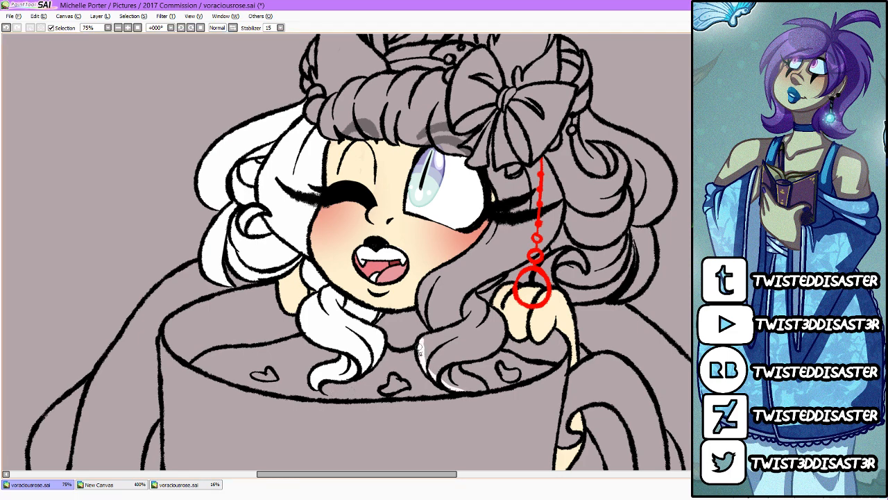
Step: Outline and fill the front lock and outer curls on the open-eye side in white
mouse_move(420, 352)
mouse_down()
mouse_move(431, 335)
mouse_move(442, 332)
mouse_move(420, 312)
mouse_move(422, 289)
mouse_move(492, 223)
mouse_up()
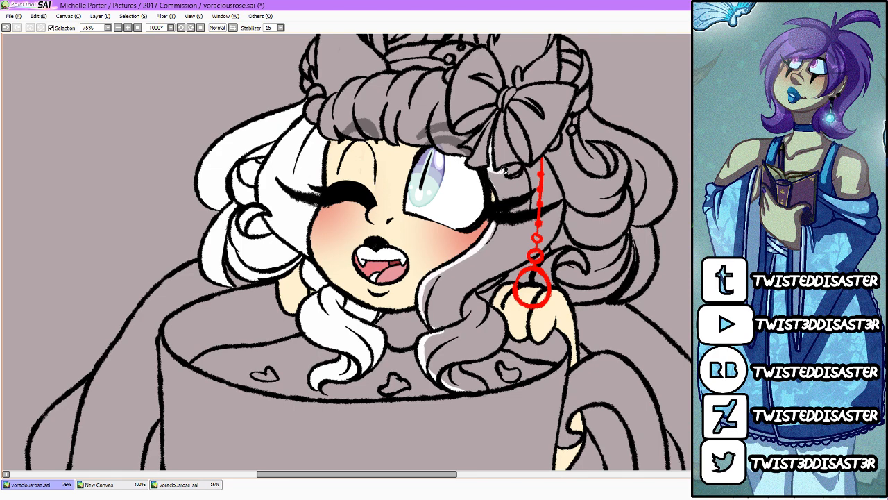
mouse_move(505, 170)
mouse_down()
mouse_move(541, 161)
mouse_move(551, 172)
mouse_move(563, 218)
mouse_move(543, 254)
mouse_move(476, 286)
mouse_move(474, 294)
mouse_move(505, 334)
mouse_move(492, 314)
mouse_move(504, 333)
mouse_move(499, 345)
mouse_move(458, 362)
mouse_move(483, 389)
mouse_up()
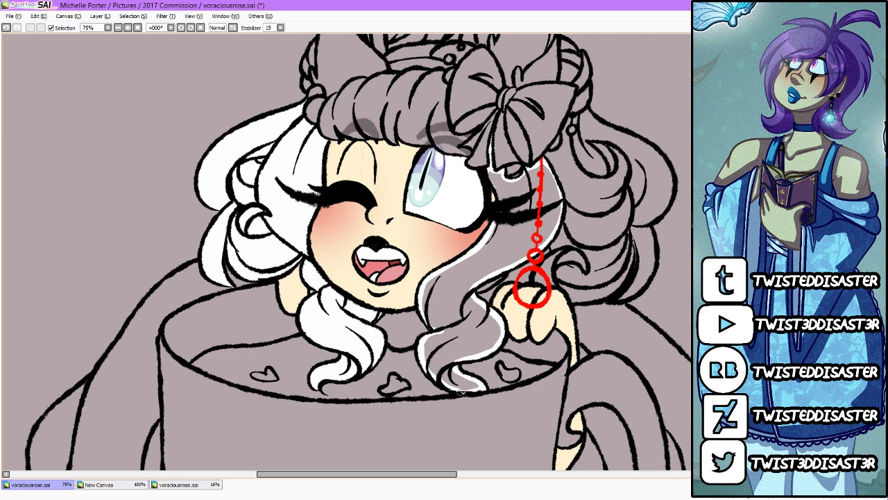
click(465, 320)
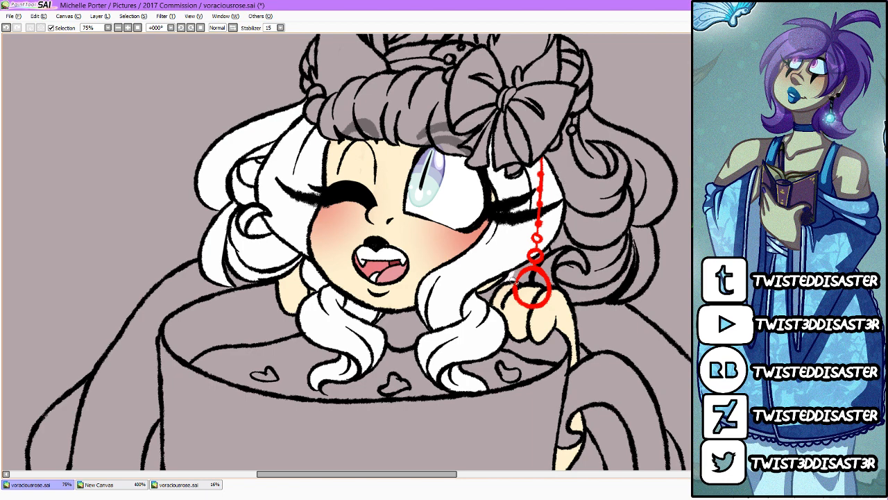
mouse_move(548, 288)
mouse_down()
mouse_move(618, 303)
mouse_move(655, 268)
mouse_up()
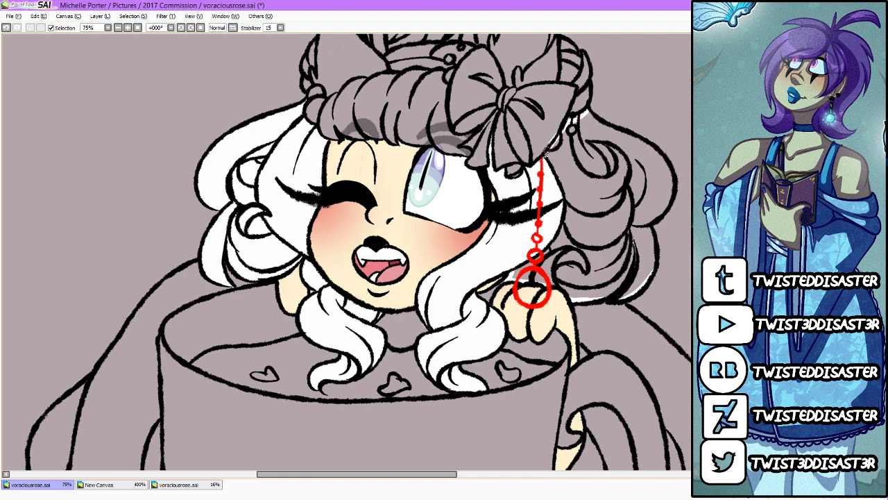
click(602, 251)
Step: Paint the bangs, hair buns, cat ears and curled top strand white with a large brush
drag(691, 390, 689, 355)
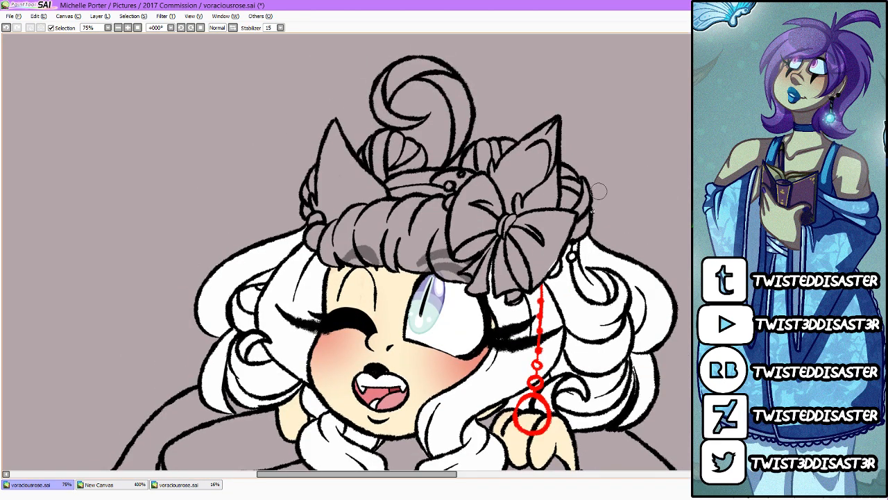
key(e)
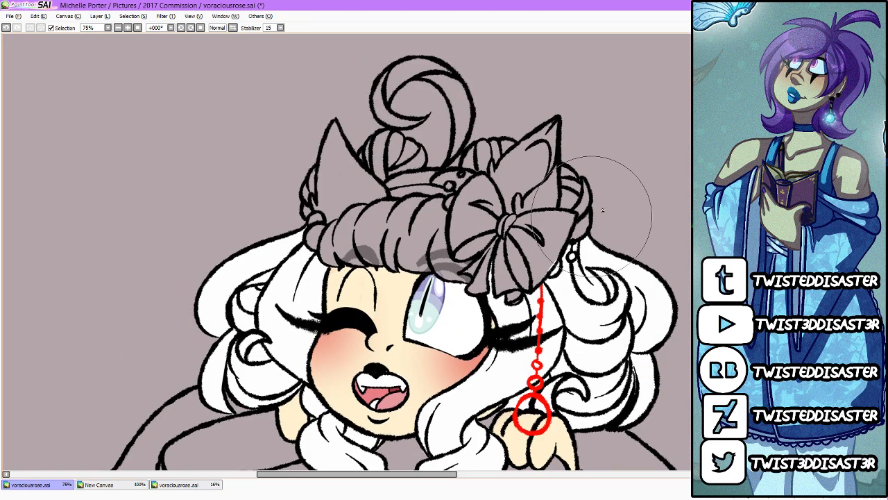
mouse_move(602, 211)
mouse_down()
mouse_move(430, 208)
mouse_move(424, 91)
mouse_up()
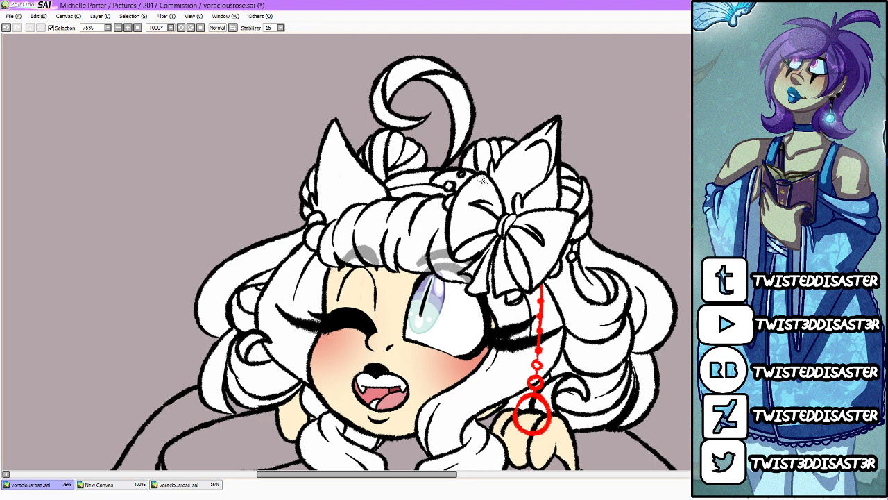
Step: Erase the white from the hair bow, its knot and ribbon tails, and the bead ornaments by the ears
mouse_move(475, 182)
mouse_down()
mouse_move(454, 240)
mouse_move(454, 224)
mouse_move(459, 255)
mouse_move(474, 257)
mouse_move(481, 244)
mouse_move(461, 252)
mouse_up()
mouse_move(499, 212)
mouse_down()
mouse_move(483, 178)
mouse_move(448, 239)
mouse_move(458, 219)
mouse_move(457, 250)
mouse_move(467, 248)
mouse_move(496, 191)
mouse_move(504, 192)
mouse_move(495, 212)
mouse_move(497, 205)
mouse_move(454, 201)
mouse_up()
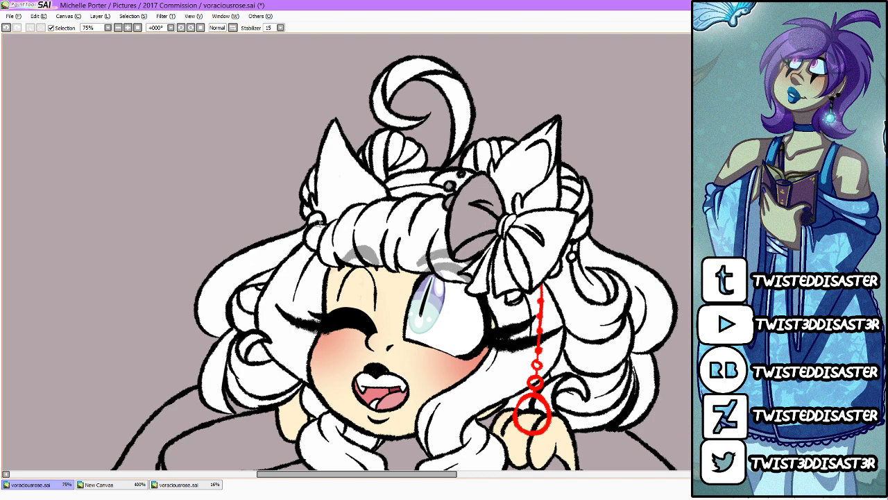
mouse_move(320, 223)
mouse_down()
mouse_move(317, 247)
mouse_move(320, 226)
mouse_up()
drag(513, 237, 511, 222)
mouse_move(480, 263)
mouse_down()
mouse_move(470, 281)
mouse_move(478, 292)
mouse_move(482, 276)
mouse_move(486, 292)
mouse_move(519, 300)
mouse_move(505, 251)
mouse_move(500, 287)
mouse_move(507, 268)
mouse_move(525, 285)
mouse_move(499, 287)
mouse_move(515, 294)
mouse_move(545, 281)
mouse_move(573, 215)
mouse_move(510, 218)
mouse_up()
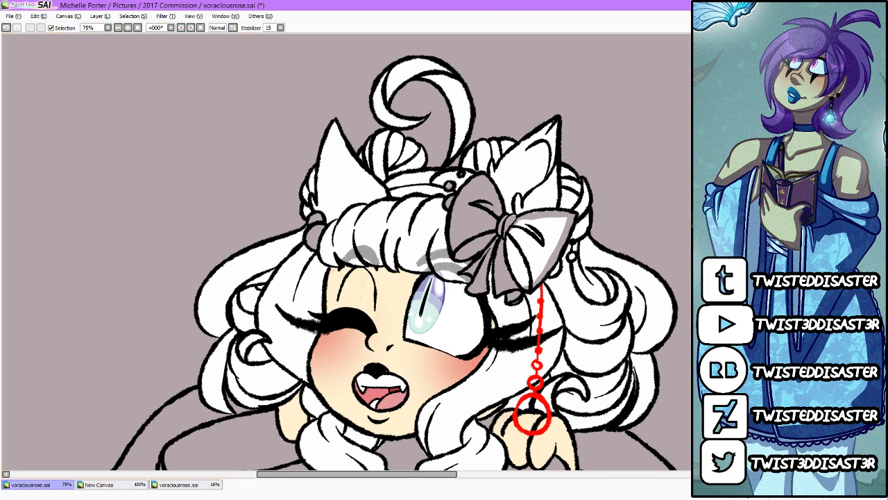
click(536, 248)
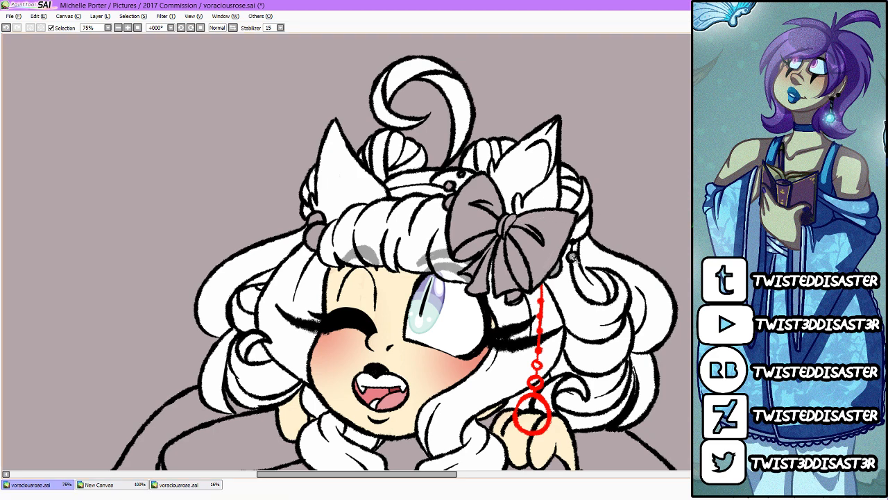
scroll(575, 259, down, 2)
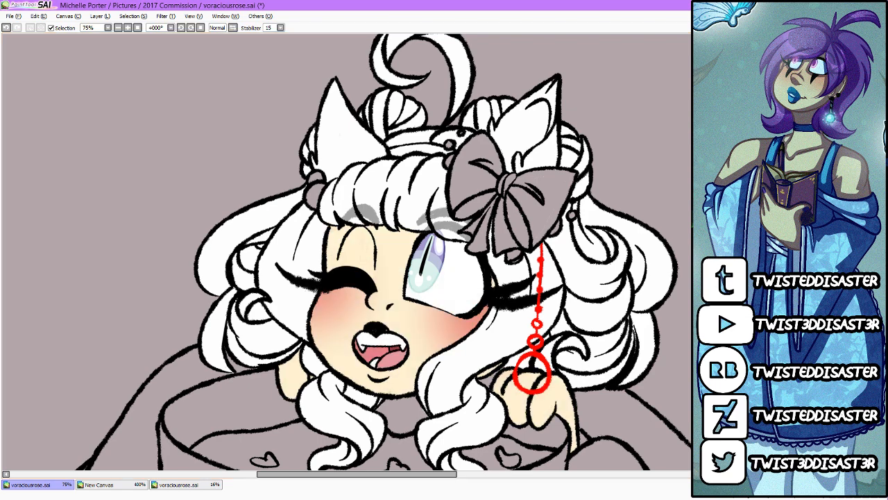
scroll(347, 250, down, 5)
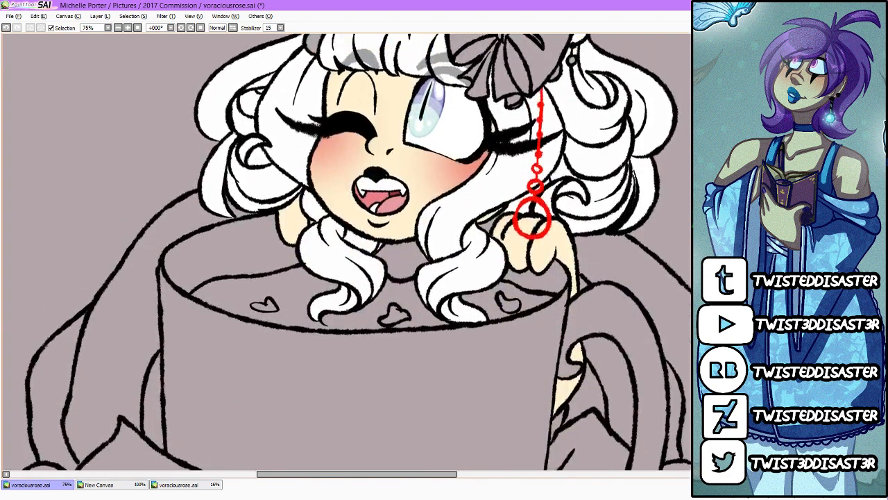
scroll(347, 250, up, 5)
scroll(347, 250, down, 5)
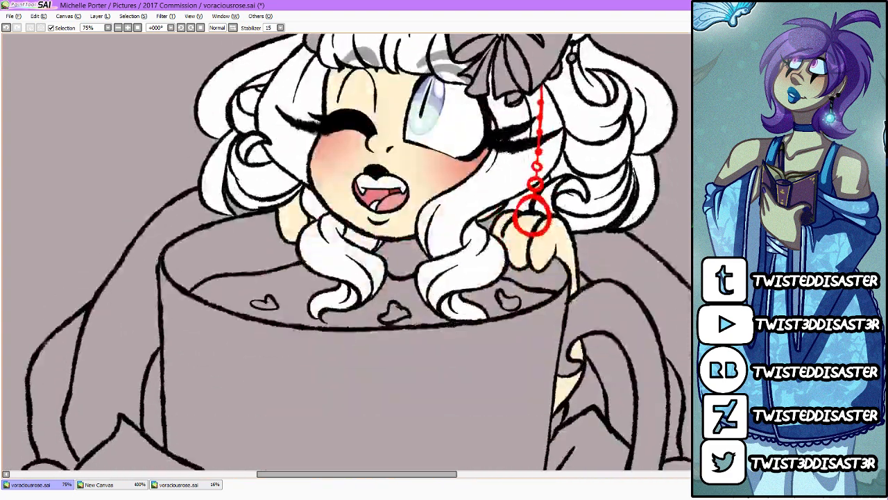
scroll(347, 250, up, 5)
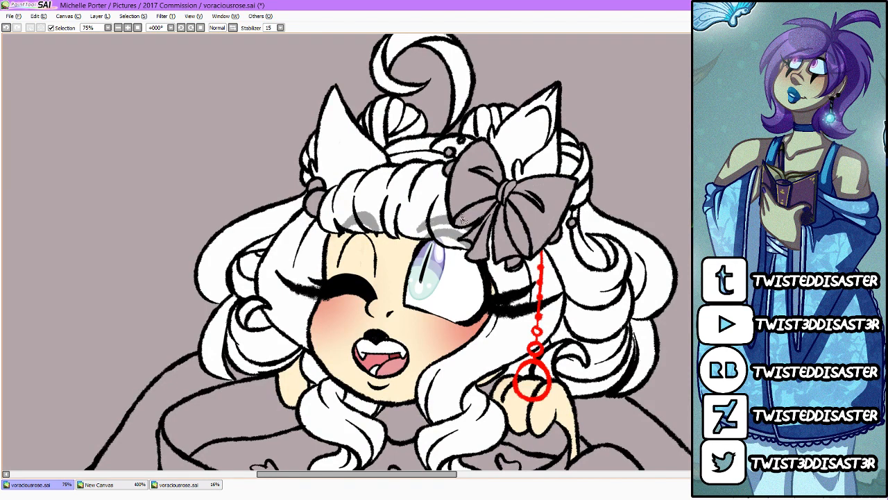
scroll(463, 219, down, 8)
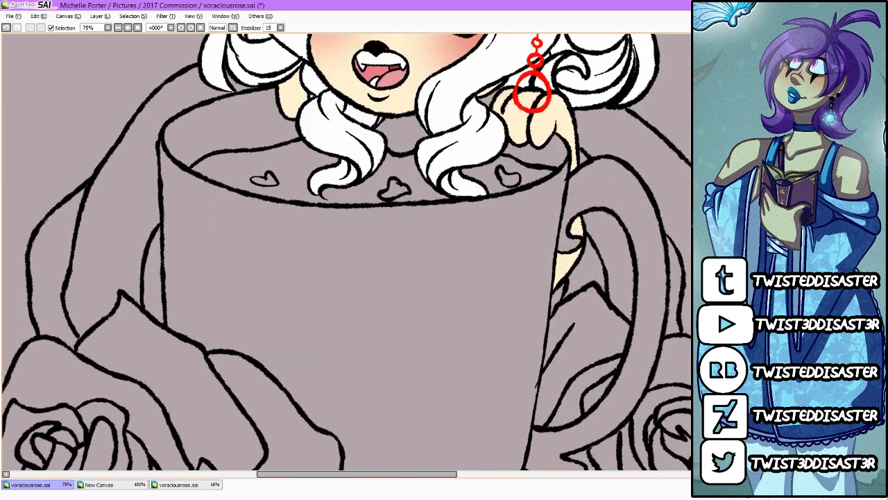
scroll(483, 238, down, 2)
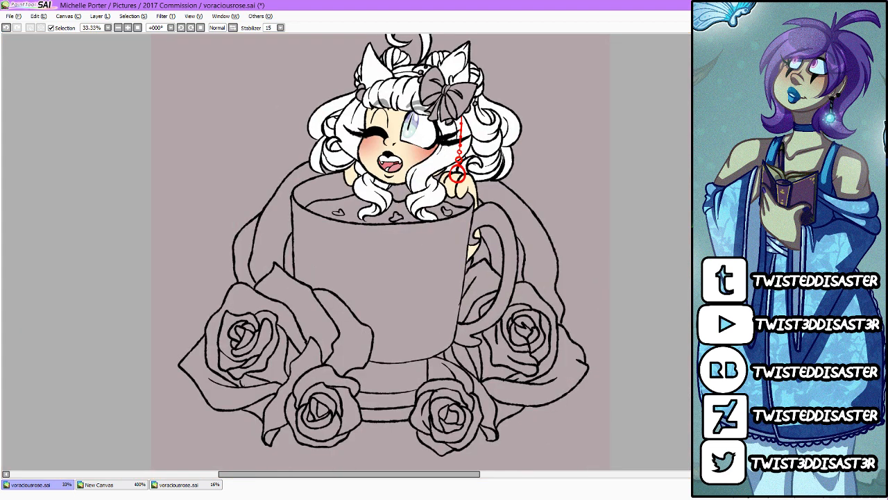
Step: Consult the pixel-art reference for the ear colours and airbrush a pale pink into the inner ear behind the bow
scroll(384, 252, up, 1)
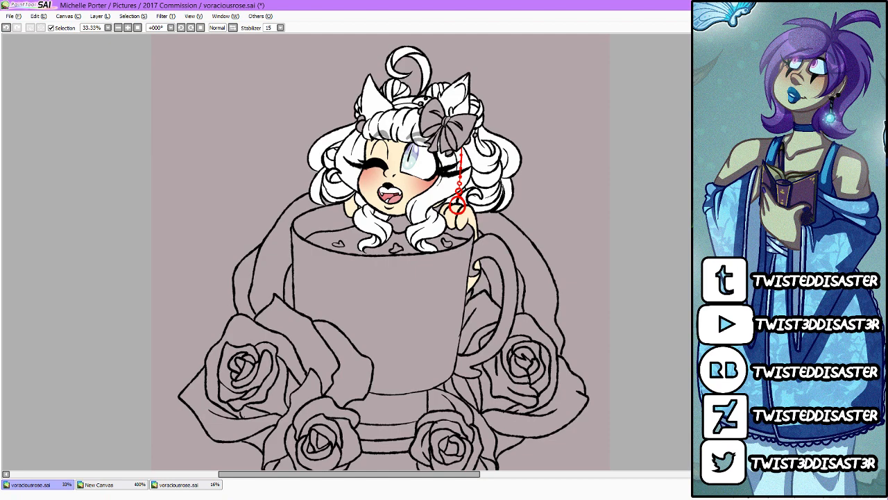
click(216, 475)
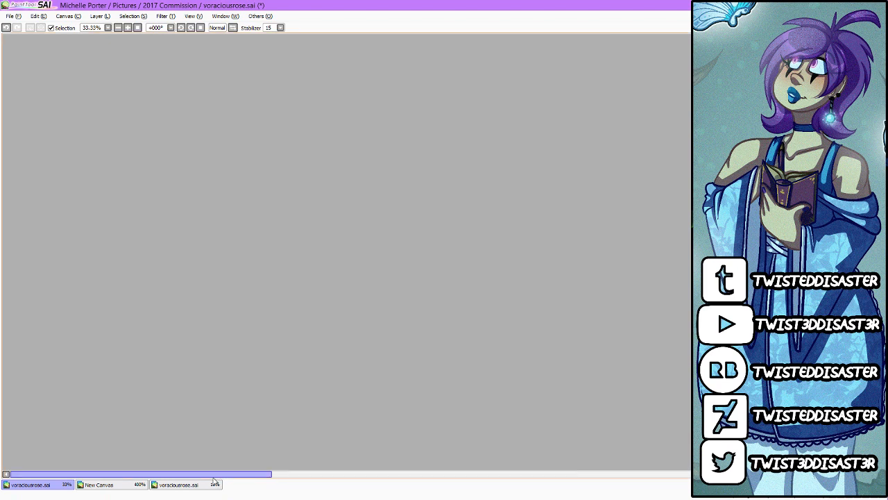
click(126, 483)
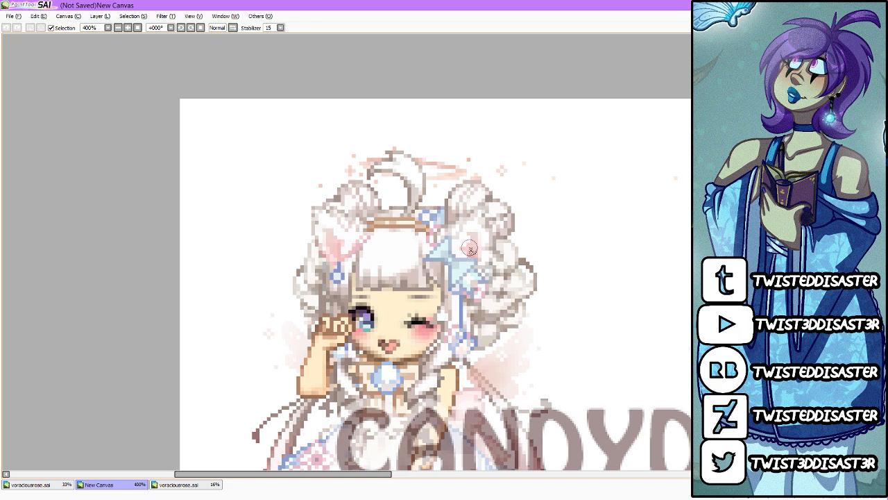
click(62, 486)
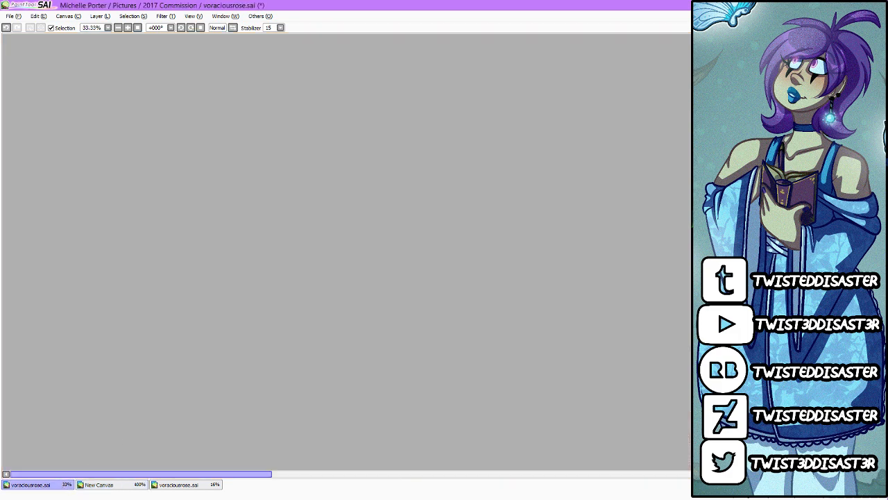
key(Home)
scroll(442, 149, up, 3)
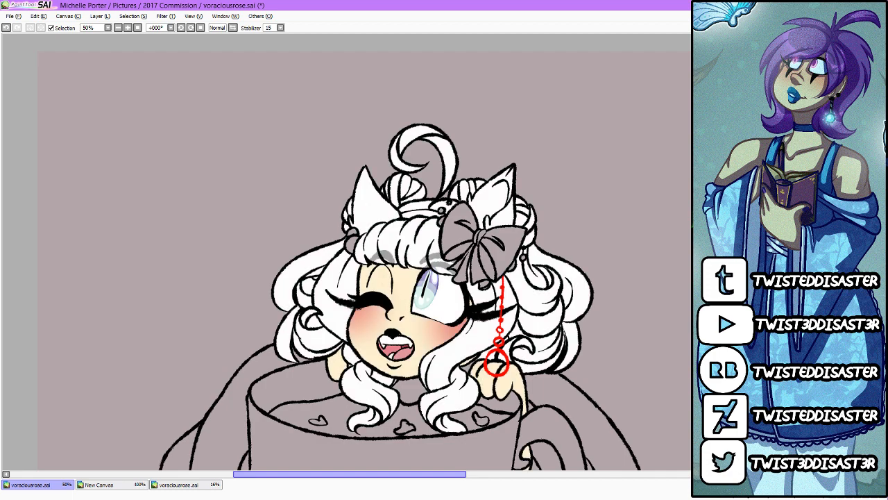
scroll(576, 189, up, 2)
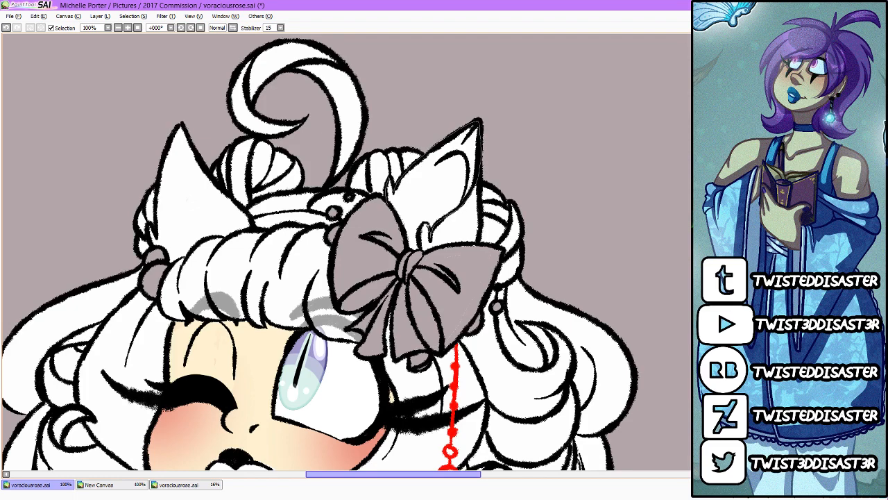
mouse_move(426, 226)
mouse_down()
mouse_move(420, 245)
mouse_move(379, 207)
mouse_move(390, 181)
mouse_up()
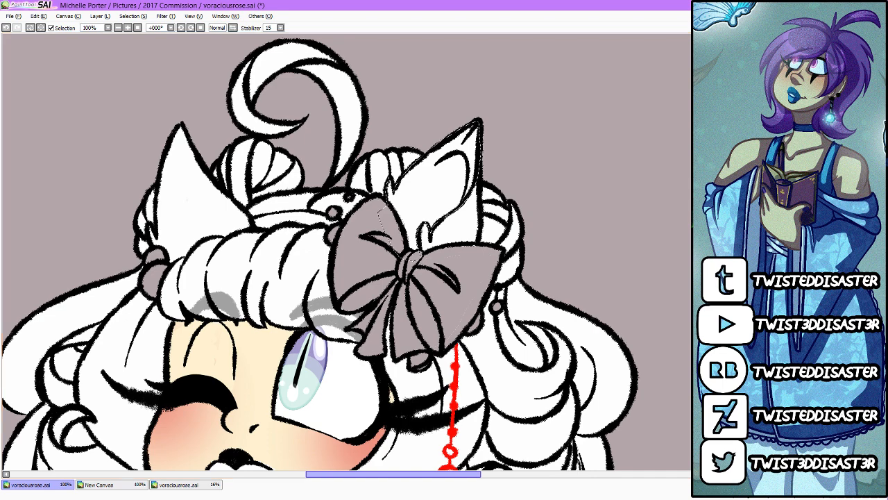
mouse_move(444, 312)
mouse_down()
mouse_move(422, 384)
mouse_move(464, 249)
mouse_move(472, 350)
mouse_up()
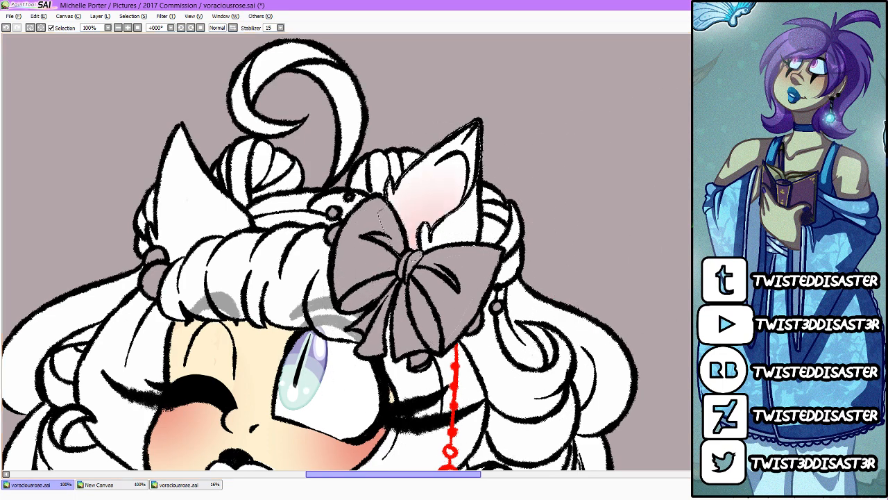
Step: Blend a softer, deeper pink into the base of that inner ear with a large airbrush and clear the selection
mouse_move(528, 297)
mouse_down()
mouse_move(421, 234)
mouse_move(403, 274)
mouse_move(431, 256)
mouse_move(411, 277)
mouse_move(414, 243)
mouse_up()
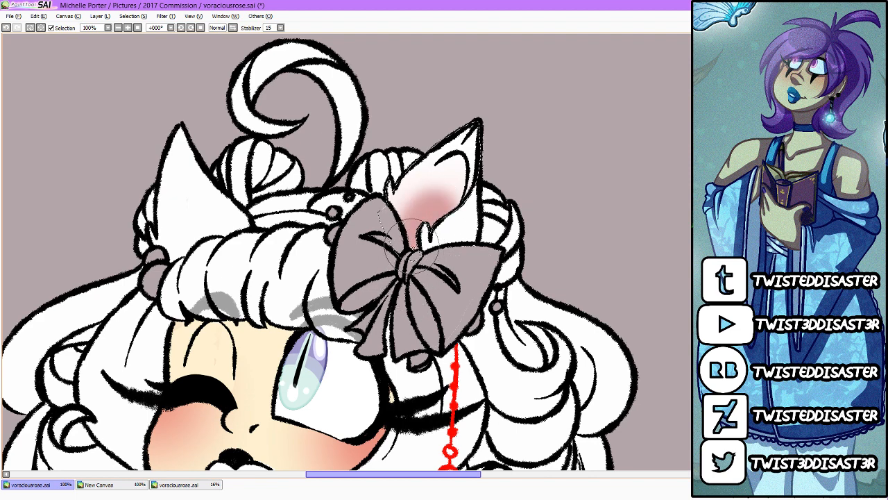
key(ctrl+z)
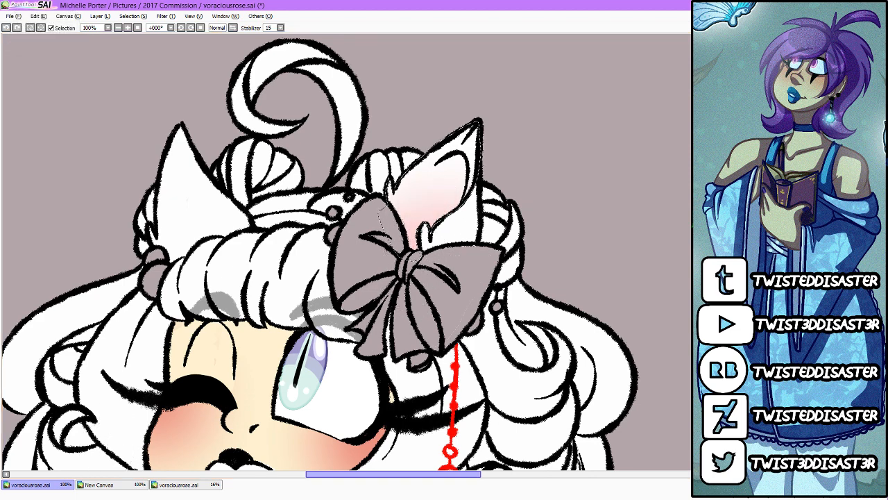
drag(431, 261, 429, 223)
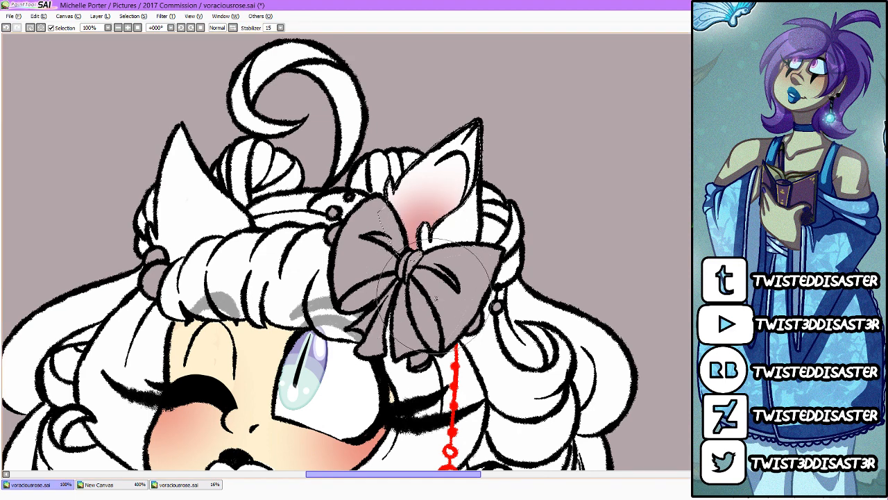
key(ctrl+d)
key(minus)
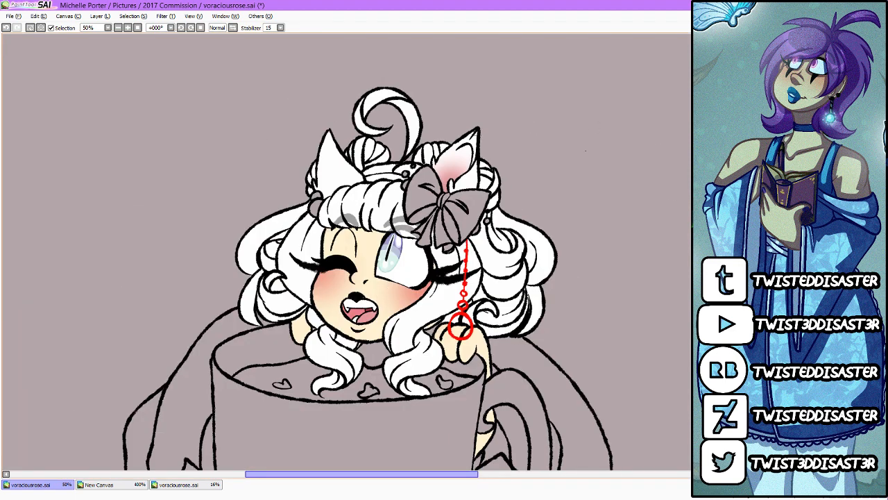
Step: Save the drawing and bring the full front view of the character reference into view
click(11, 15)
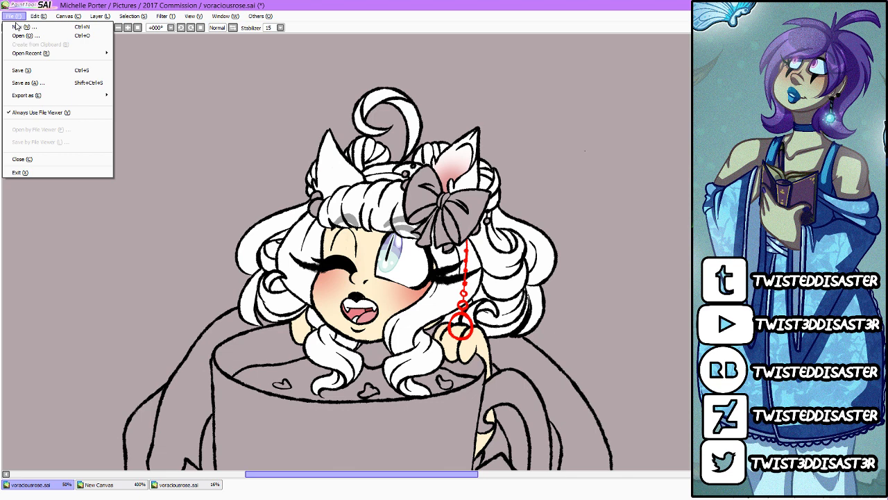
click(20, 69)
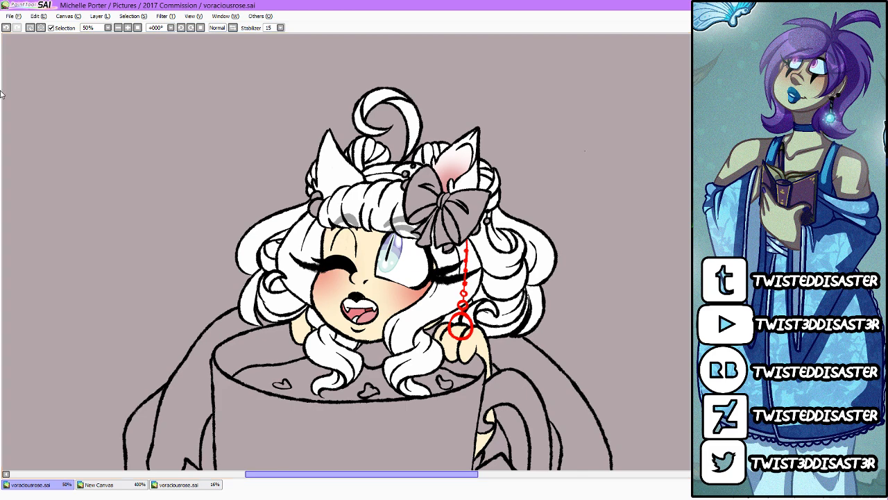
click(174, 484)
click(122, 484)
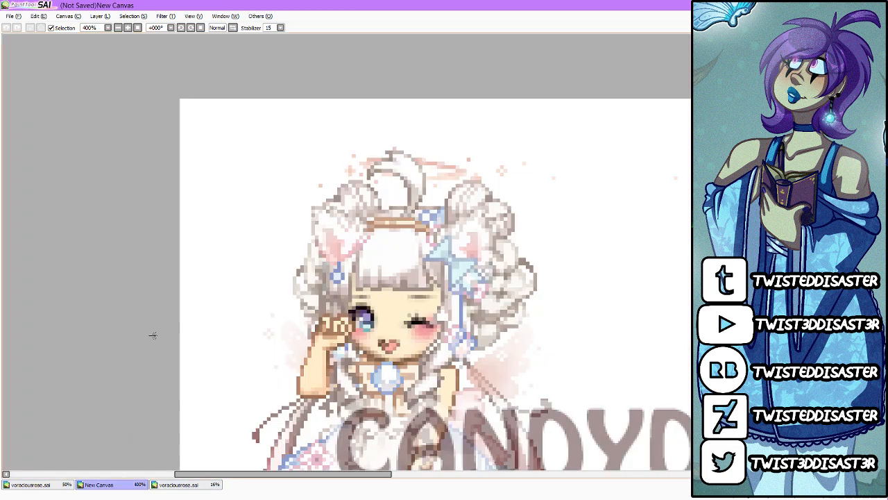
scroll(203, 186, down, 2)
scroll(134, 378, up, 1)
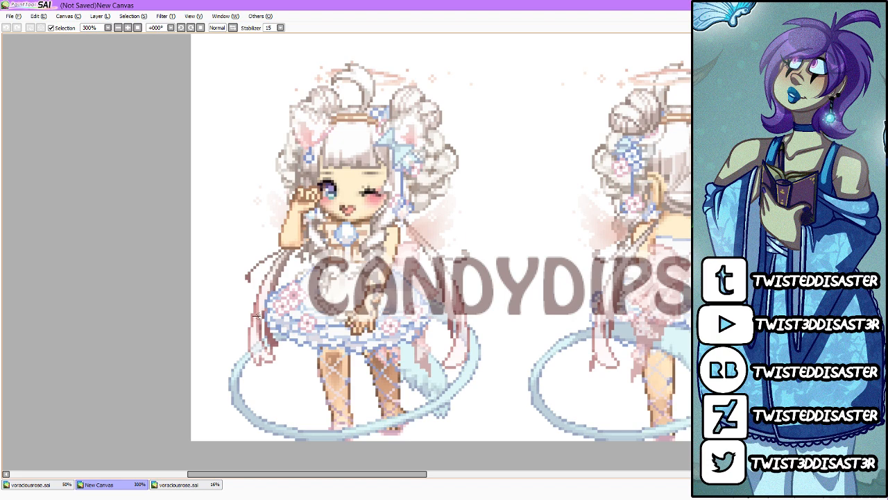
Step: Fill the uncoloured cup, saucer, roses and hair bow with dusty pink inside a rectangular selection around the artwork
click(68, 486)
scroll(87, 397, down, 3)
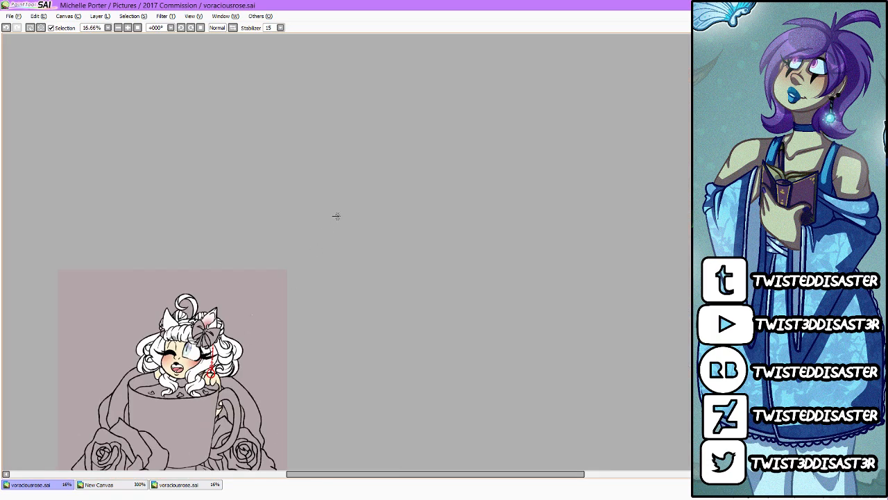
scroll(310, 272, down, 2)
scroll(209, 390, up, 3)
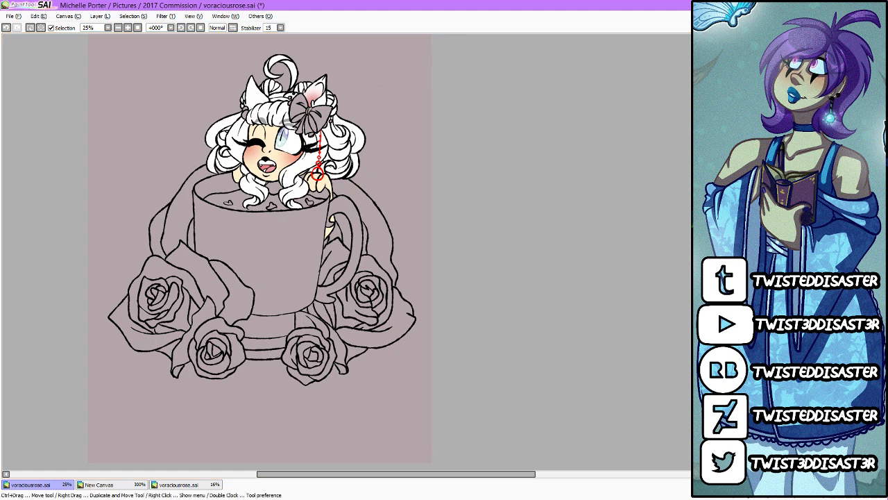
scroll(467, 206, up, 1)
drag(84, 75, 443, 462)
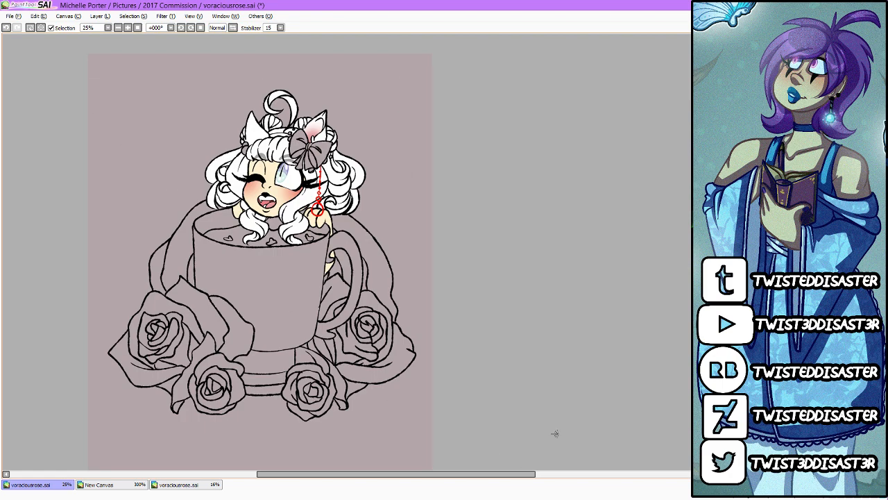
click(381, 359)
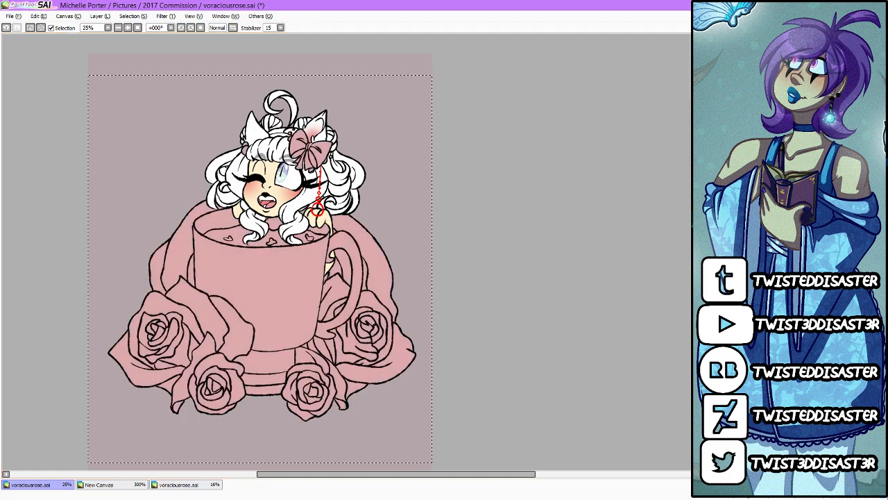
drag(464, 475, 427, 476)
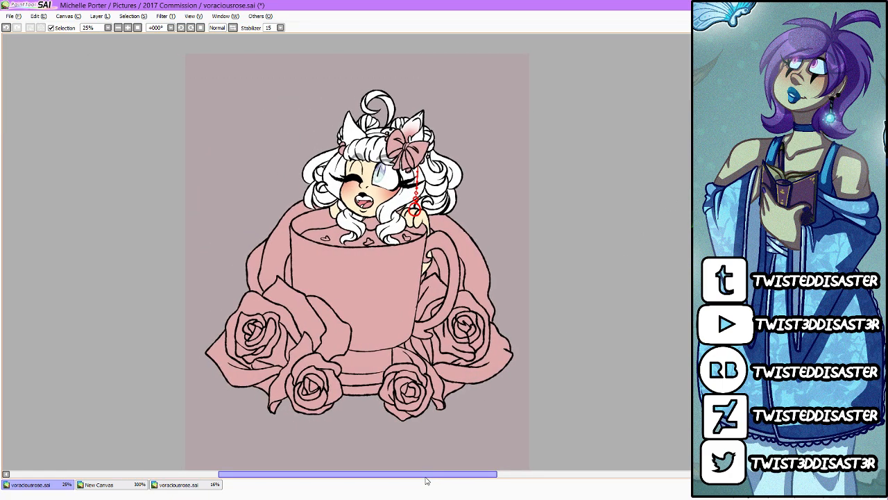
Step: Check the character reference, then select the cup's outer wall and the front parts of its base
scroll(360, 389, up, 1)
click(184, 483)
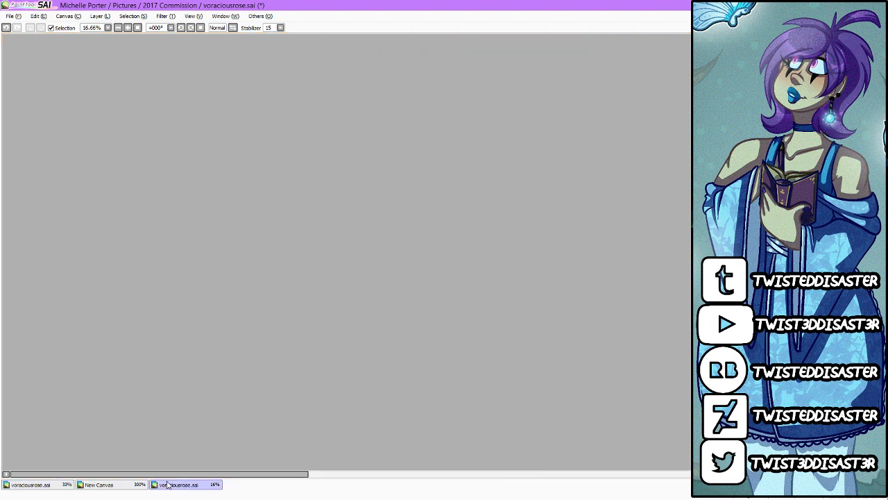
click(120, 486)
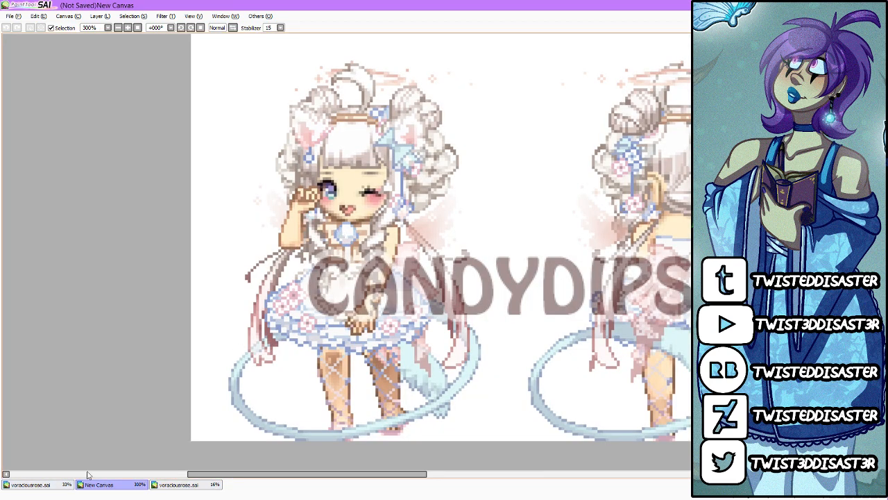
click(63, 486)
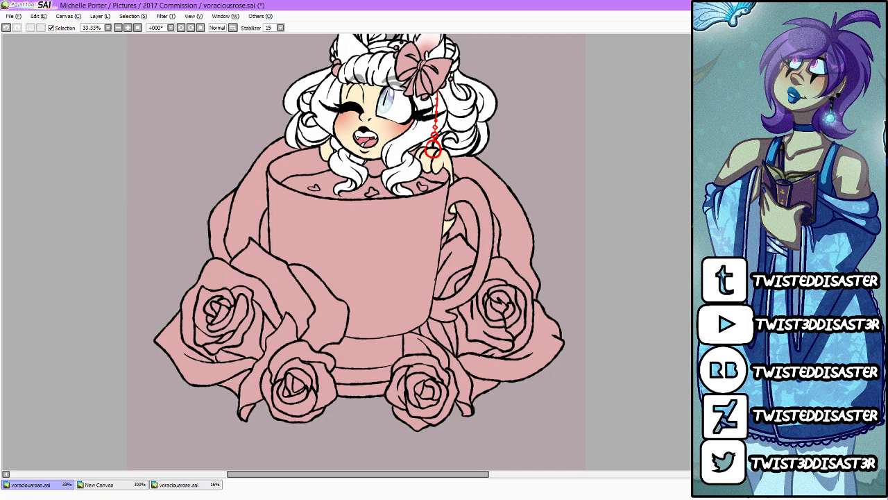
click(357, 256)
click(361, 350)
click(361, 375)
click(363, 391)
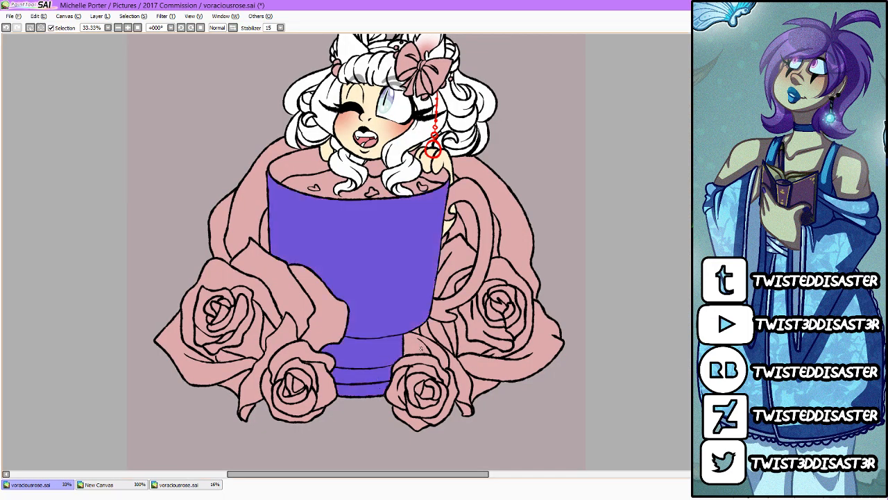
Step: Add the side of the base, the handle and the cup's inner rim to the selection
click(442, 340)
click(453, 306)
click(424, 177)
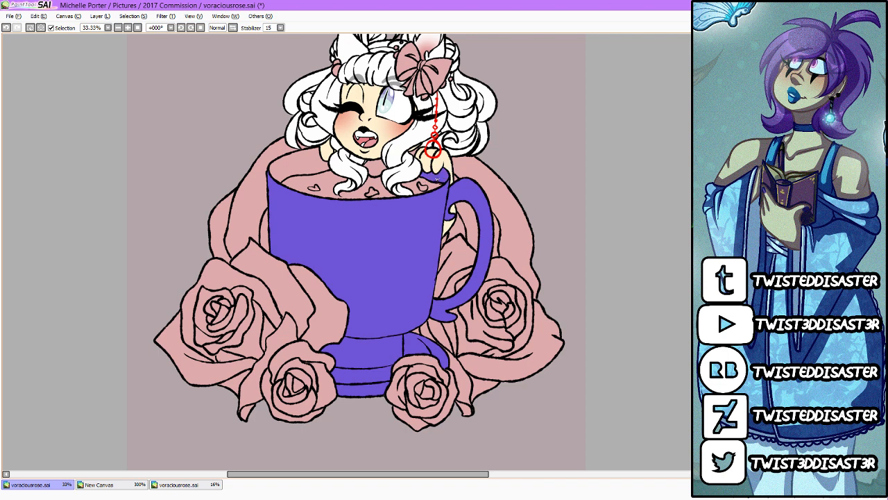
click(380, 170)
click(324, 172)
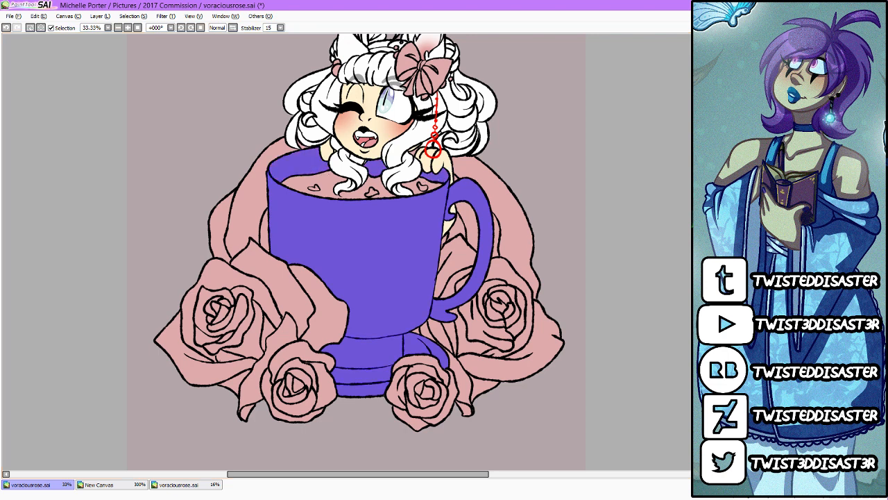
Step: Paint the selected cup, handle and base light blue with the brush and clear the selection
key(b)
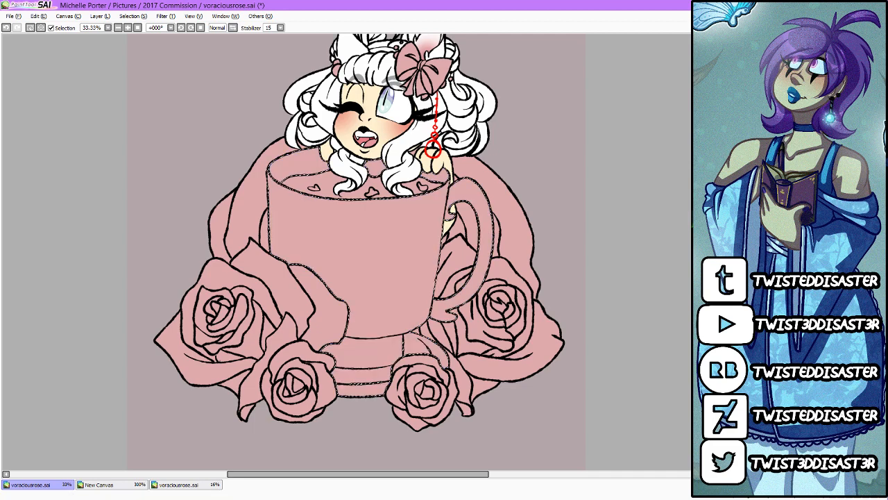
mouse_move(335, 166)
mouse_down()
mouse_move(286, 197)
mouse_move(367, 234)
mouse_move(393, 319)
mouse_move(454, 345)
mouse_up()
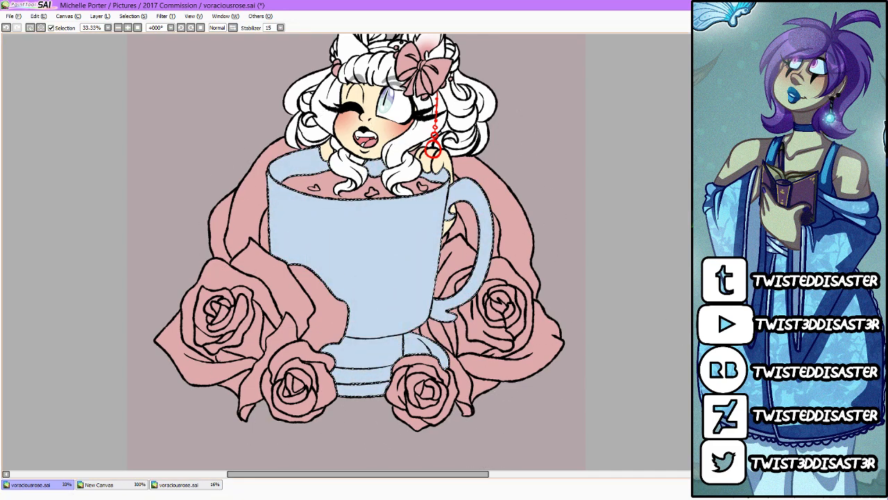
key(ctrl+d)
scroll(359, 242, up, 2)
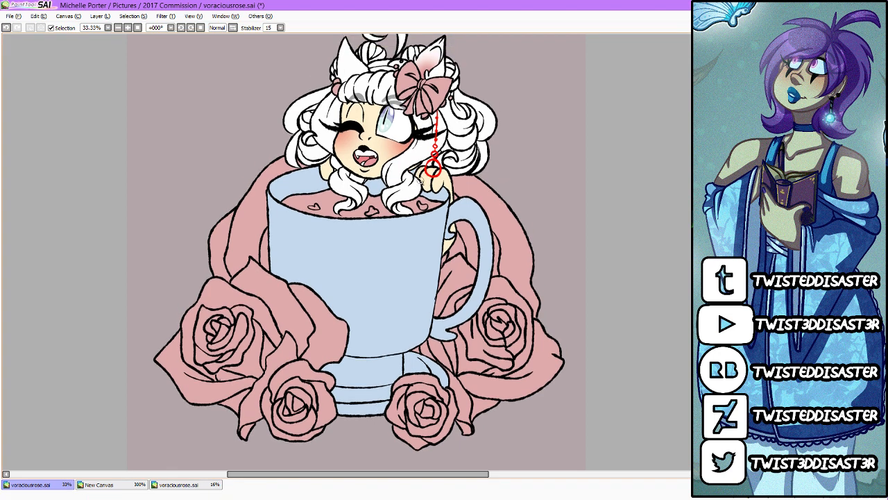
Step: Lighten the cup's blue by raising the luminescence with the Hue and Saturation filter
key(ctrl+u)
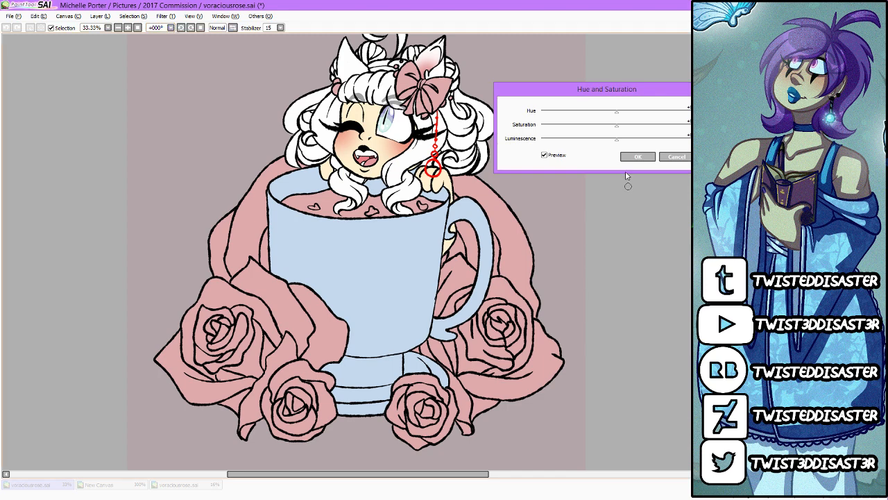
click(637, 139)
click(645, 157)
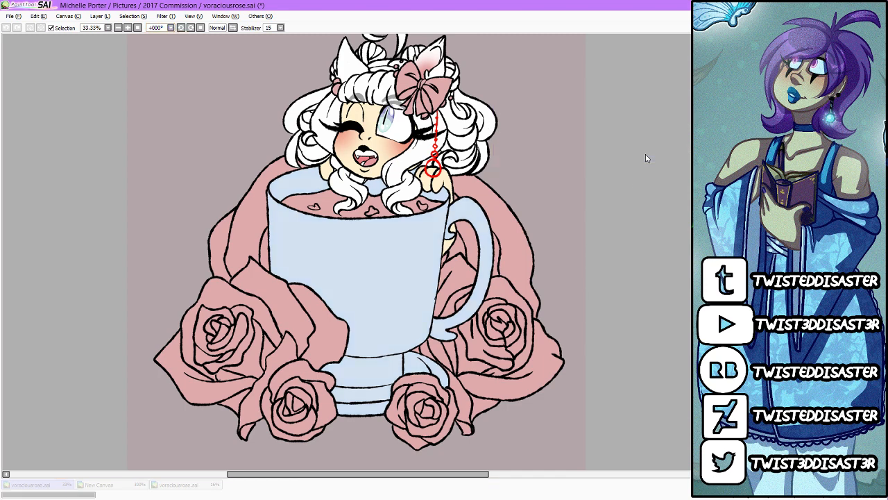
Step: Try painting a small white rose from curved petal strokes on the cup's side near the handle
scroll(374, 274, up, 1)
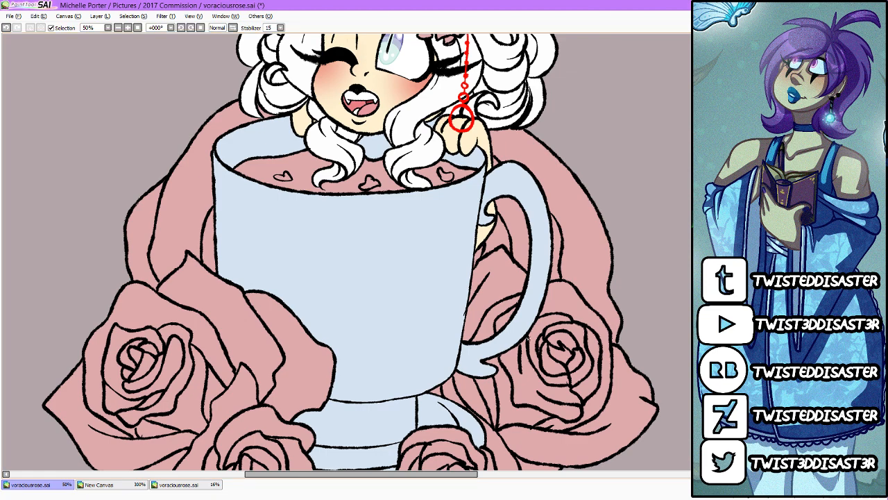
scroll(420, 285, up, 1)
scroll(420, 285, up, 1)
mouse_move(412, 256)
mouse_down()
mouse_move(426, 265)
mouse_move(431, 277)
mouse_move(409, 295)
mouse_move(436, 284)
mouse_up()
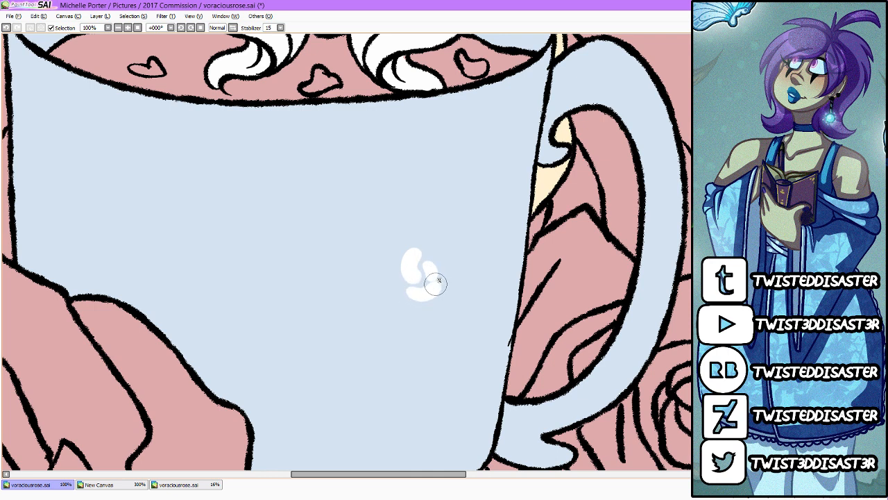
key(ctrl+z)
key(ctrl+z)
key(ctrl+z)
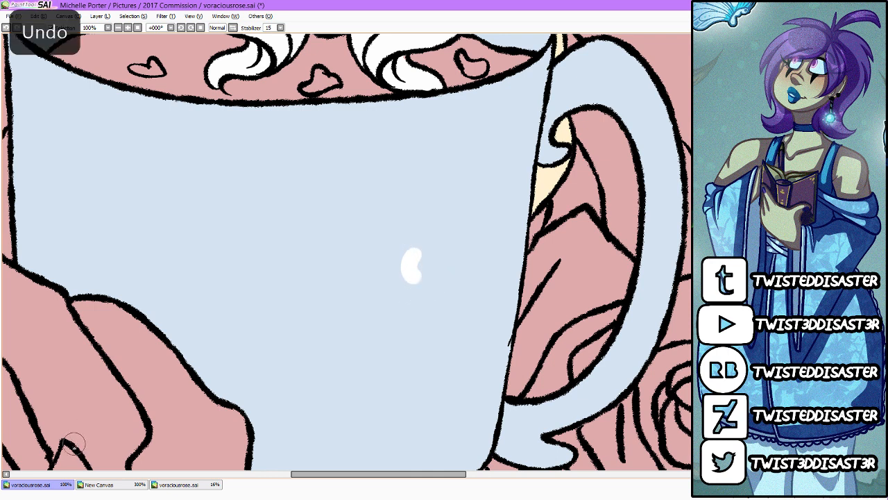
Step: Paint a small white rose from curved petal strokes on the cup's side near the handle, redoing the lower outer petals
mouse_move(415, 257)
mouse_down()
mouse_move(432, 280)
mouse_move(438, 256)
mouse_move(423, 240)
mouse_move(408, 252)
mouse_move(430, 245)
mouse_up()
drag(413, 281, 408, 259)
drag(421, 293, 437, 283)
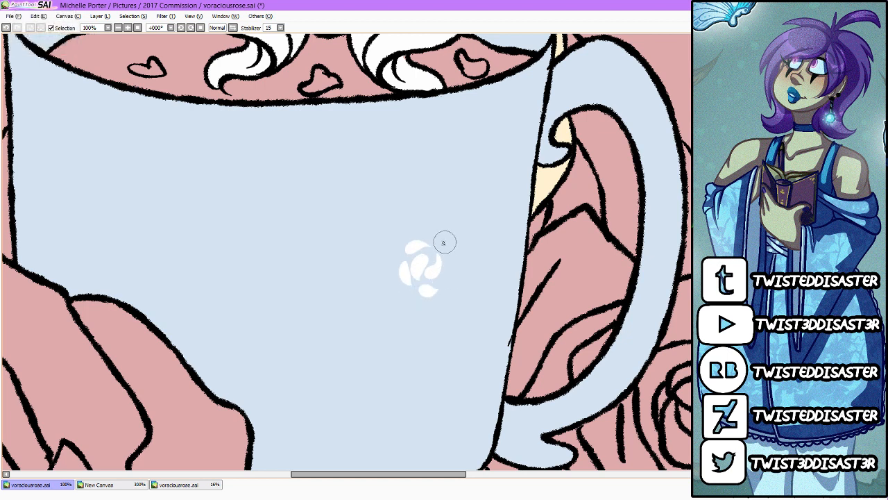
click(439, 242)
drag(439, 243, 450, 271)
mouse_move(408, 236)
mouse_down()
mouse_move(429, 238)
mouse_move(397, 252)
mouse_move(399, 242)
mouse_move(389, 276)
mouse_move(398, 295)
mouse_up()
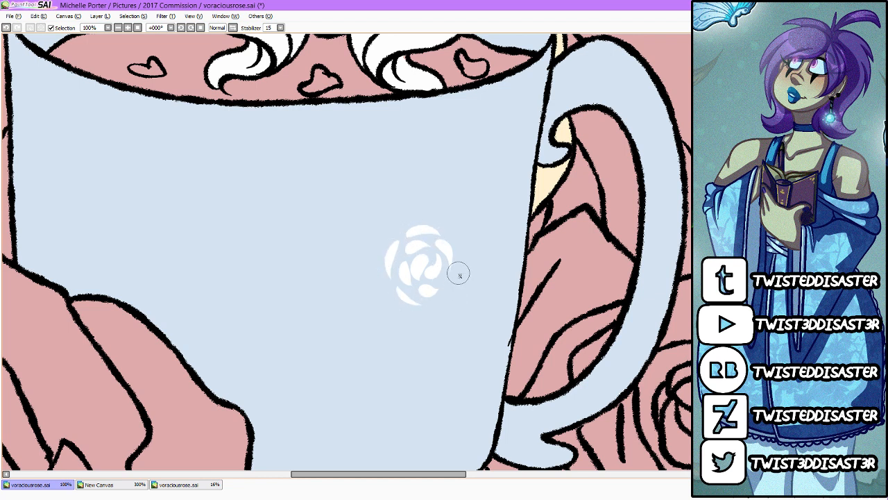
drag(461, 258, 441, 303)
mouse_move(460, 274)
mouse_down()
mouse_move(438, 310)
mouse_move(453, 285)
mouse_move(422, 309)
mouse_up()
key(ctrl+z)
key(ctrl+z)
drag(452, 280, 427, 302)
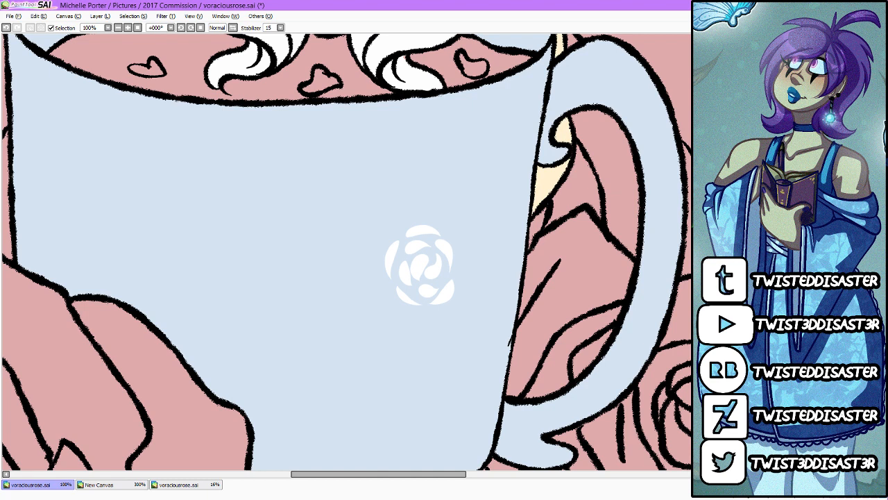
Step: Duplicate the white rose diagonally below the original, and copy the pair alongside to form a cluster of four
key(ctrl+v)
drag(424, 350, 372, 431)
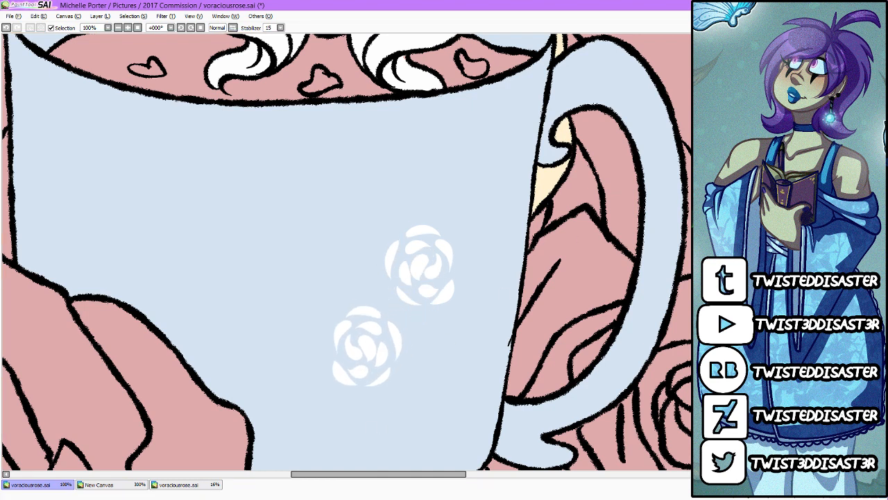
key(ctrl+c)
key(ctrl+v)
drag(491, 341, 409, 330)
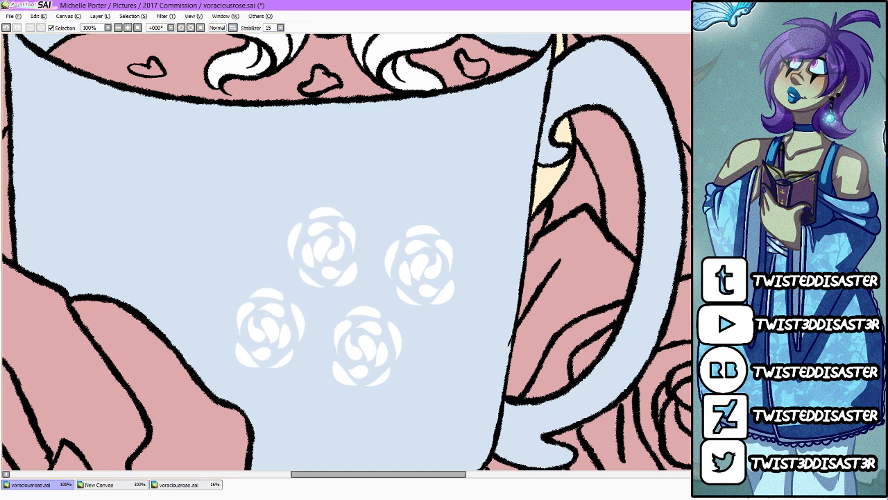
Step: Duplicate the four-rose cluster toward the cup's upper rim by the handle, and copy all eight roses across the cup's left side
key(ctrl+c)
key(ctrl+v)
drag(458, 361, 540, 294)
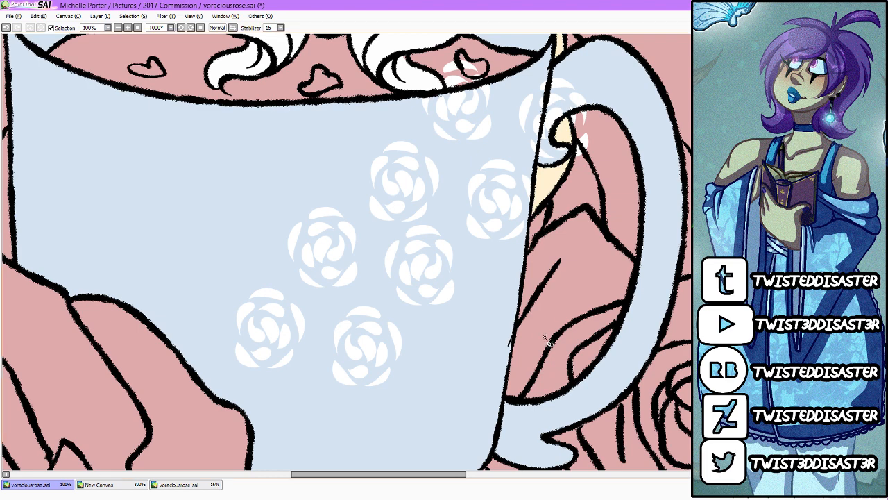
key(ctrl+c)
key(ctrl+v)
drag(548, 340, 363, 293)
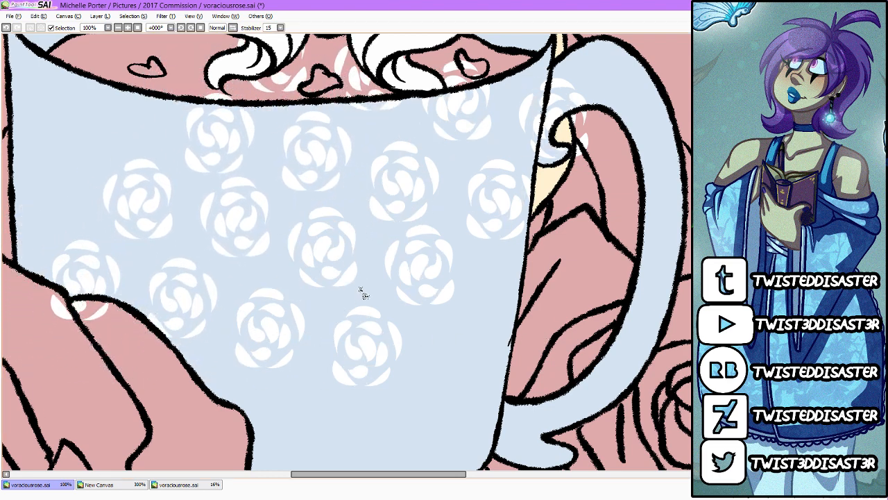
Step: Place further copies of the rose pattern over the cup's left edge and inner rim and up toward the handle and bow
drag(387, 322, 379, 327)
scroll(304, 341, down, 3)
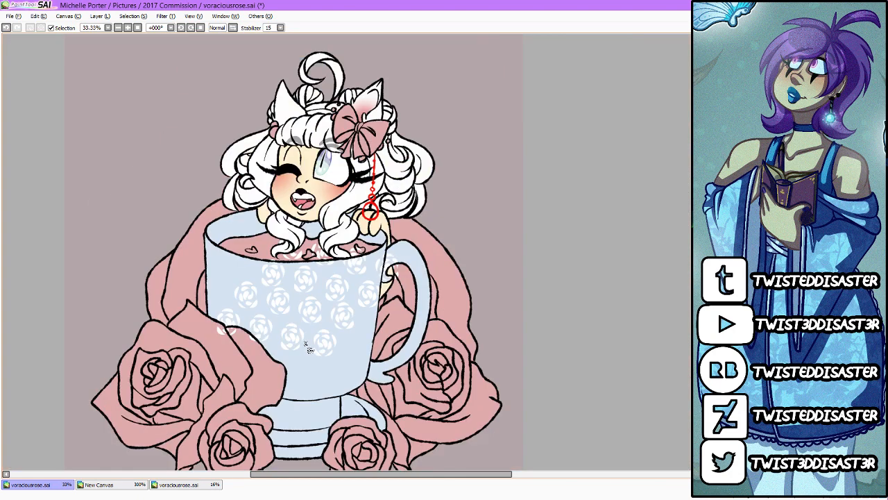
scroll(396, 319, up, 1)
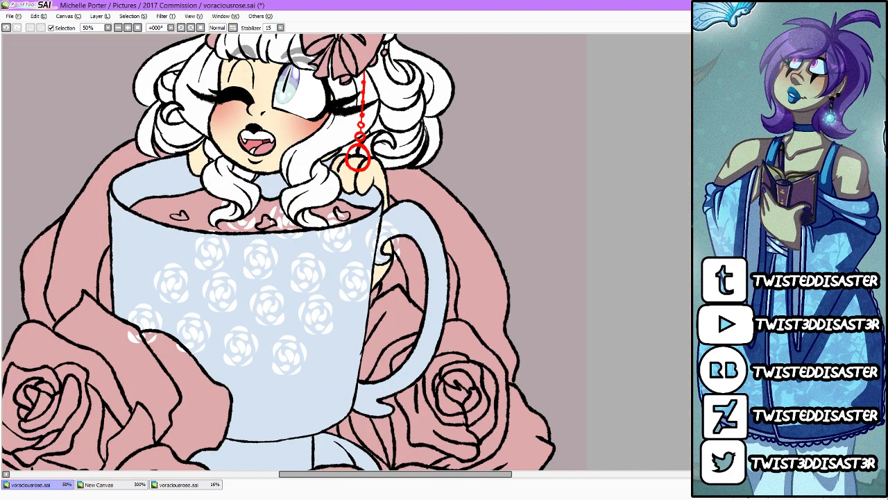
drag(484, 362, 301, 315)
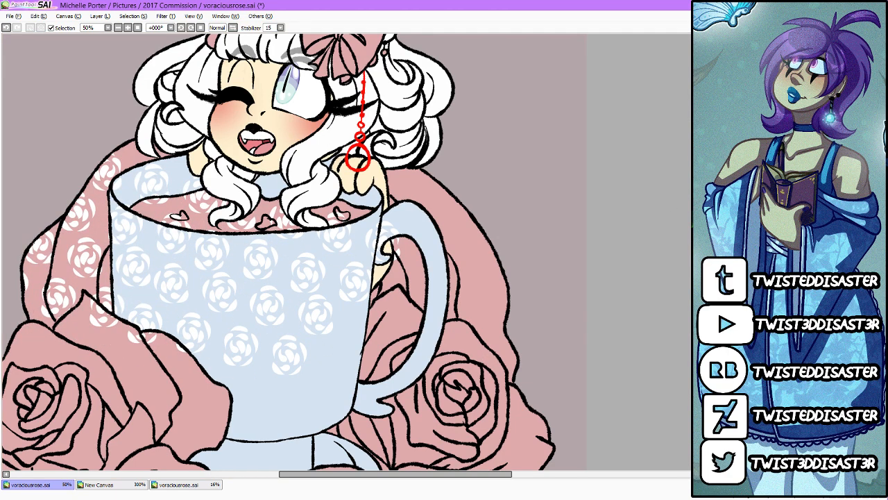
drag(344, 349, 519, 213)
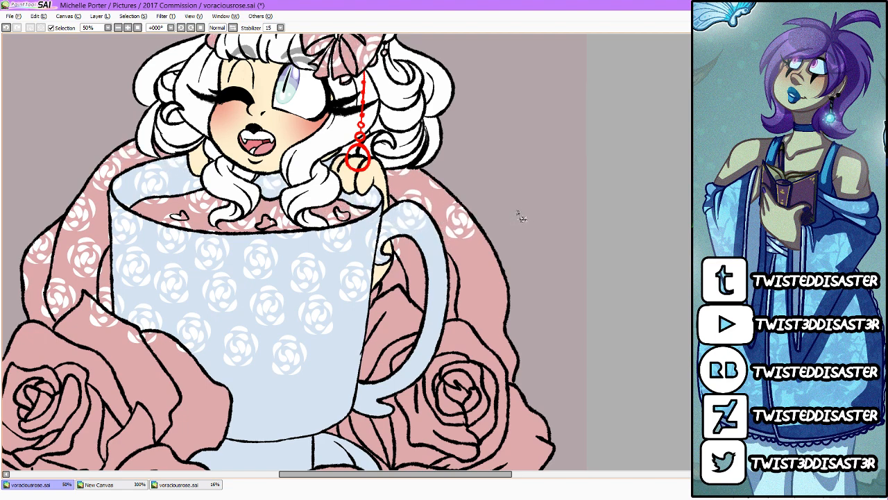
Step: Extend the white rose pattern with copies over the cup's lower half, its base and the surrounding large roses
drag(495, 297, 504, 288)
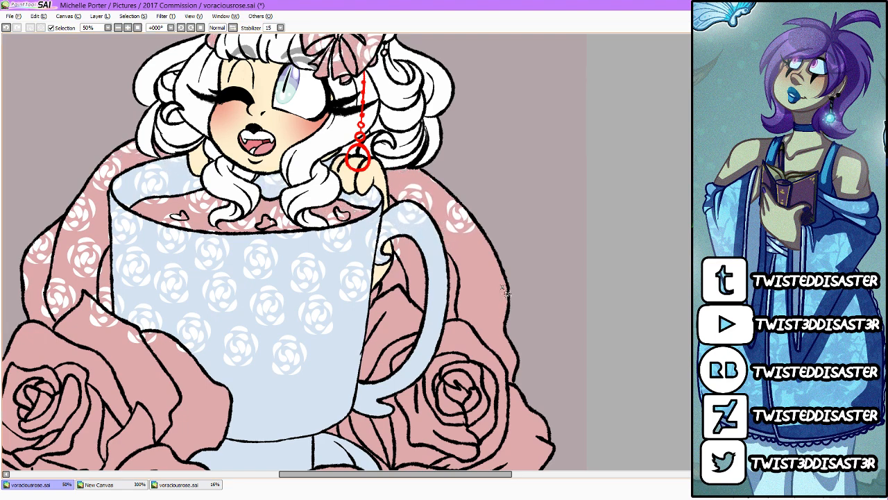
scroll(444, 229, down, 2)
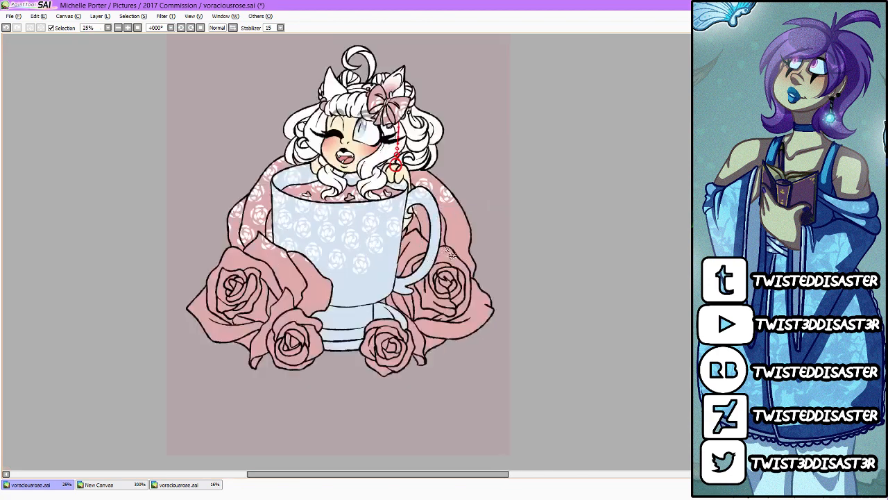
scroll(444, 230, up, 1)
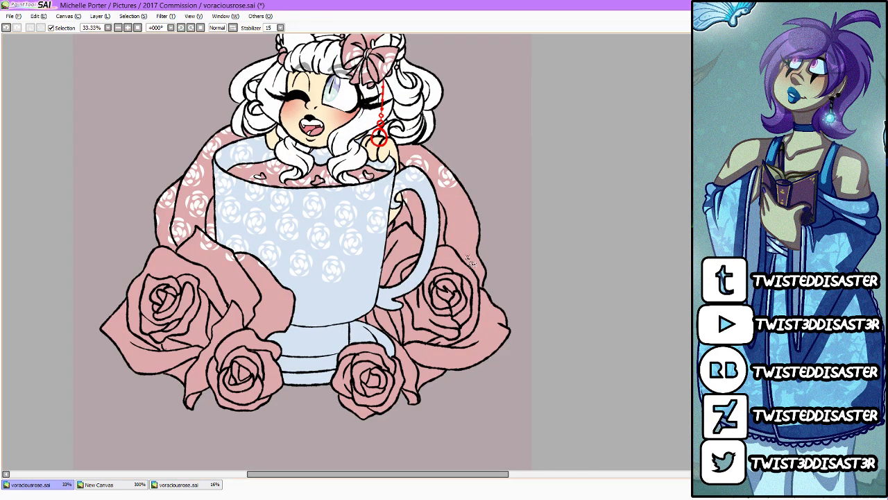
drag(472, 264, 559, 455)
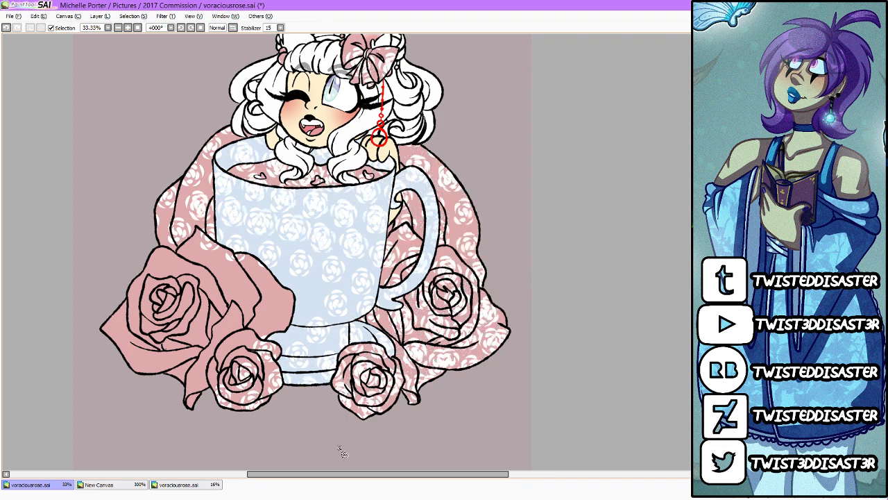
drag(341, 452, 307, 365)
Step: Limit the white rose pattern to the light blue cup and base, removing it from the pink roses, tea and bow
scroll(336, 341, down, 2)
scroll(365, 246, up, 1)
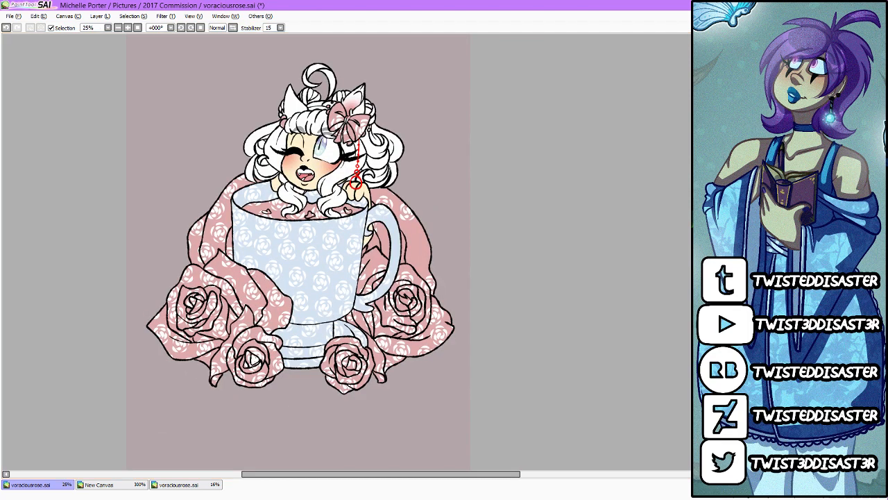
key(ctrl+z)
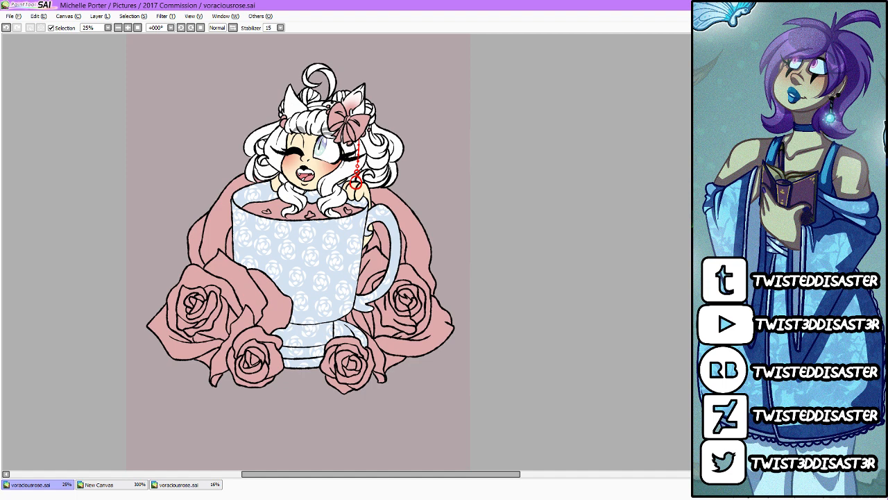
Step: Recolour the tea light green, fill the floating petals pink and scatter small pink spots across the tea surface
scroll(277, 198, up, 2)
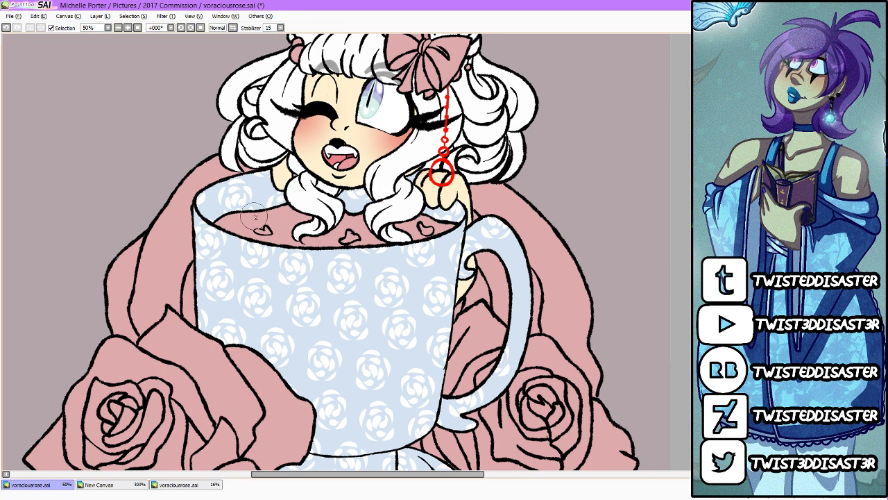
mouse_move(226, 232)
mouse_down()
mouse_move(323, 201)
mouse_move(317, 208)
mouse_move(326, 216)
mouse_move(299, 259)
mouse_move(326, 277)
mouse_move(434, 236)
mouse_up()
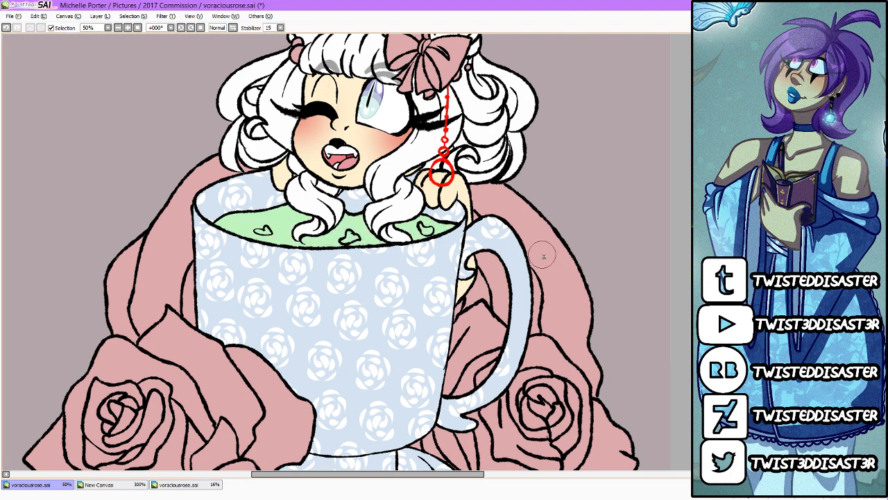
drag(418, 225, 422, 231)
drag(351, 239, 349, 237)
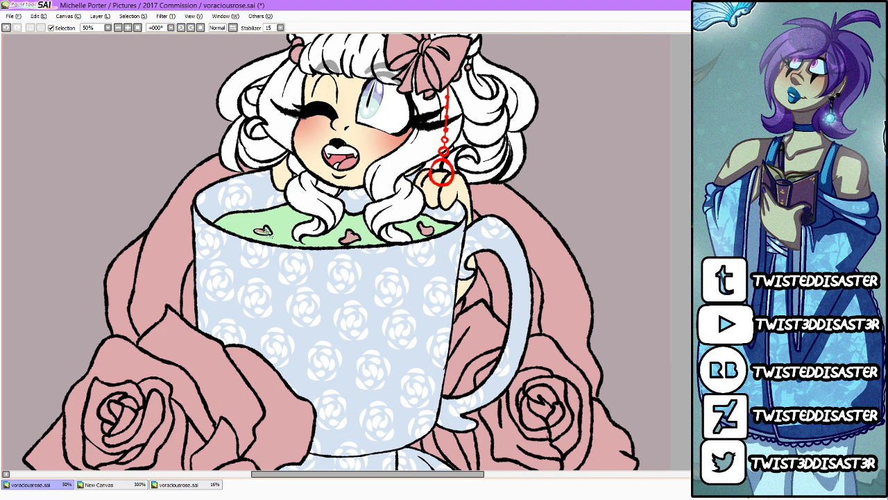
mouse_move(268, 232)
mouse_down()
mouse_move(259, 233)
mouse_move(286, 223)
mouse_move(244, 227)
mouse_up()
drag(327, 239, 327, 239)
Step: Check the pixel character reference and recolour the hair bow pale blue
scroll(426, 221, down, 2)
scroll(609, 166, up, 1)
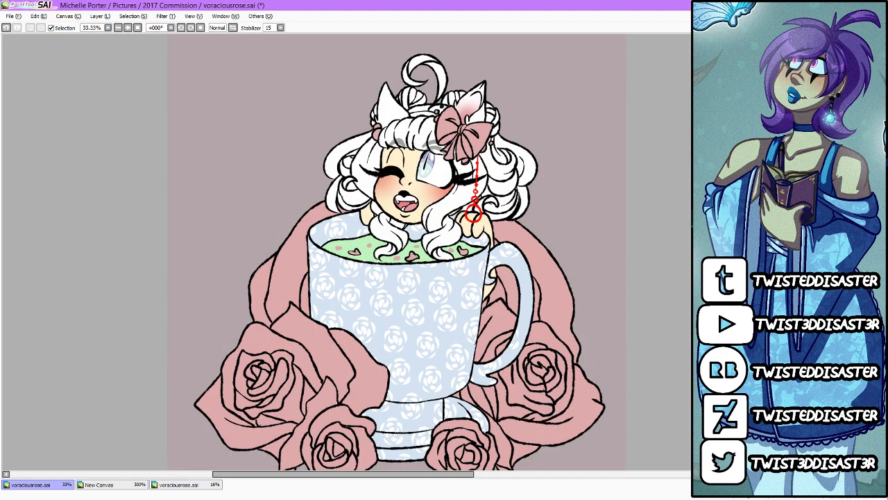
click(99, 485)
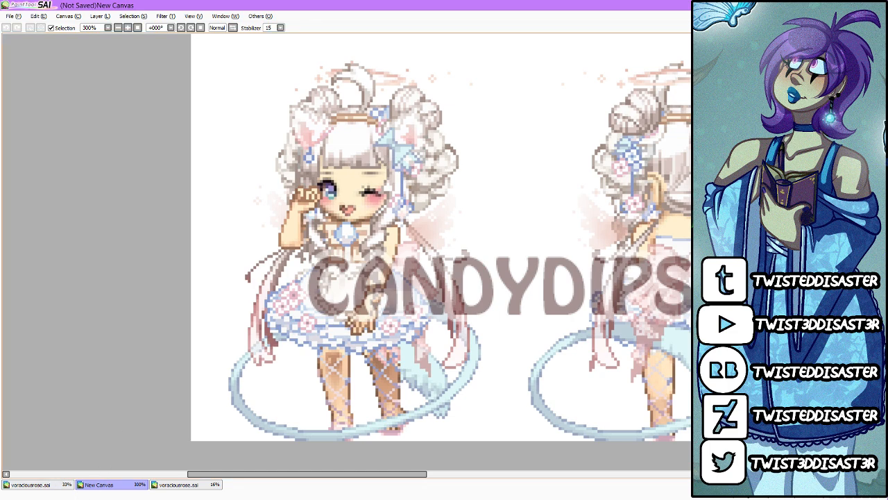
click(67, 482)
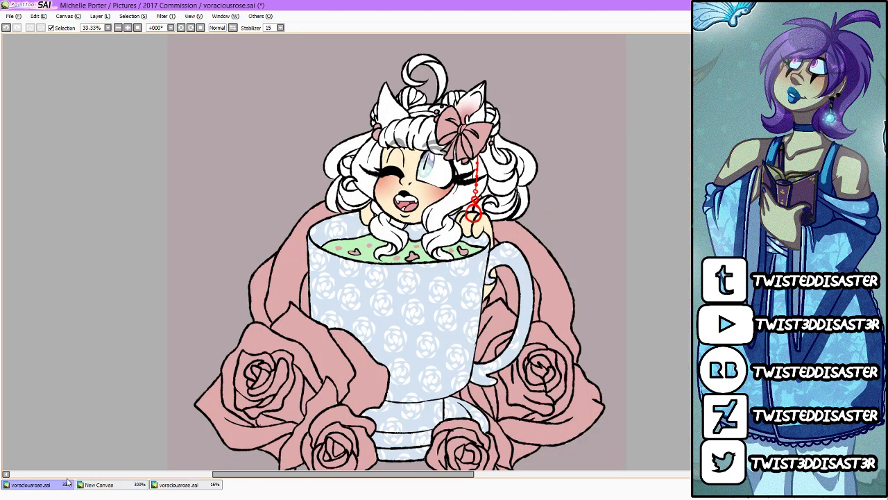
scroll(541, 50, up, 3)
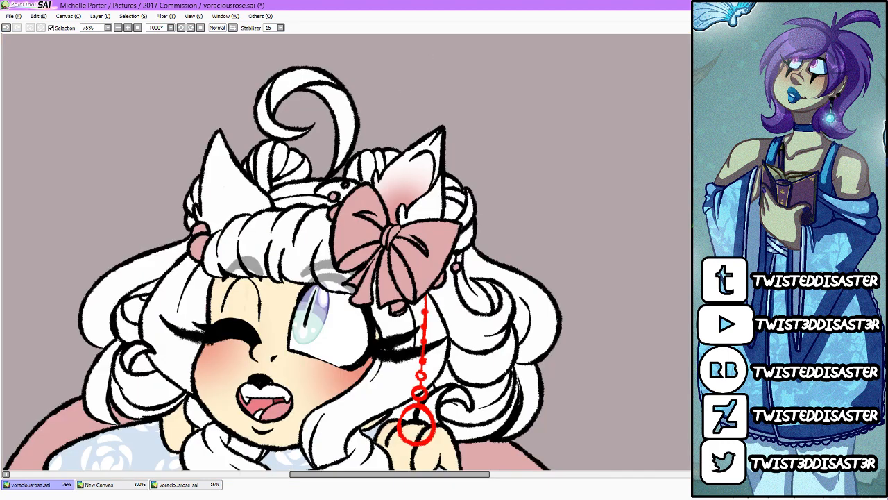
mouse_move(358, 167)
mouse_down()
mouse_move(377, 179)
mouse_move(380, 281)
mouse_move(477, 220)
mouse_up()
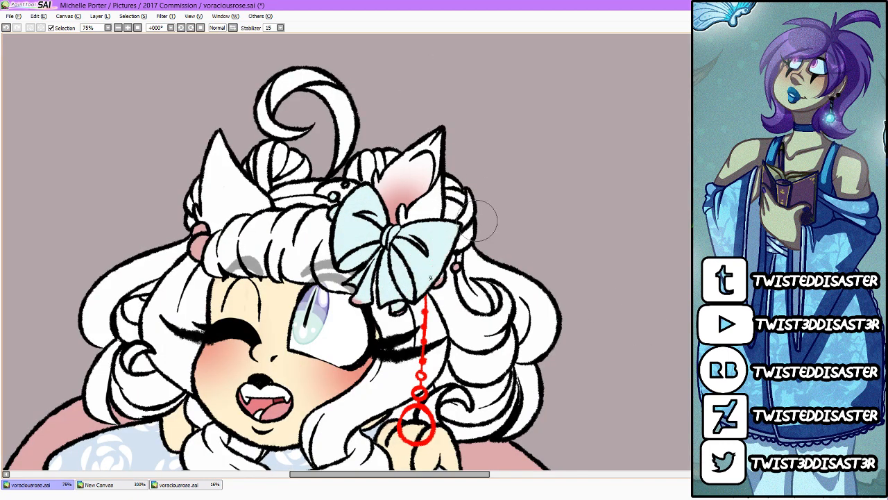
Step: Following the reference, lighten the bow with white areas and colour the hair beads pale blue and pink
click(135, 485)
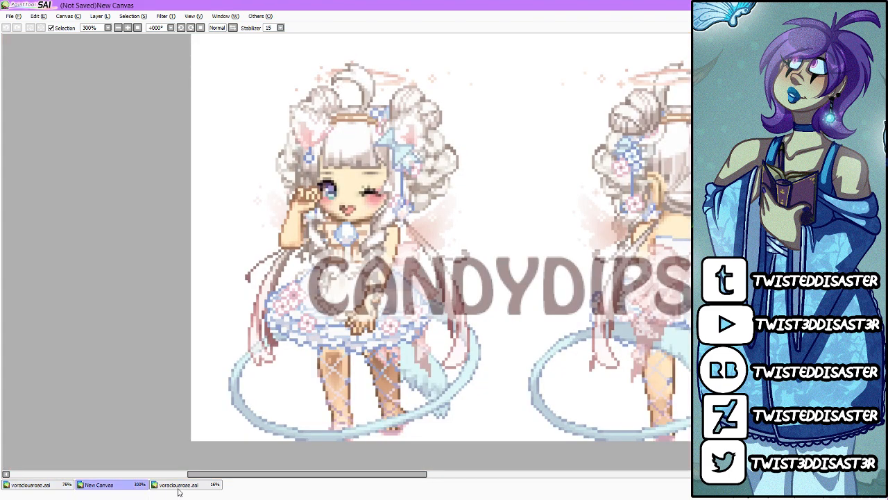
click(61, 484)
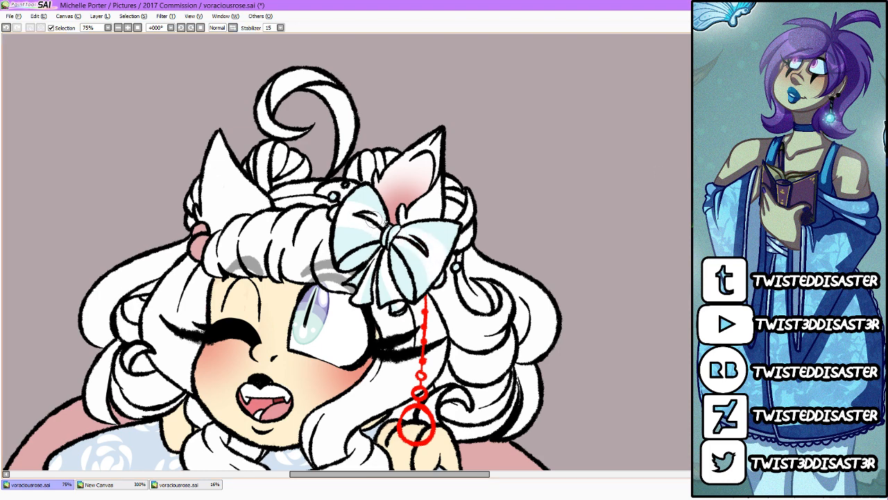
mouse_move(388, 229)
mouse_down()
mouse_move(390, 243)
mouse_move(399, 226)
mouse_move(393, 235)
mouse_up()
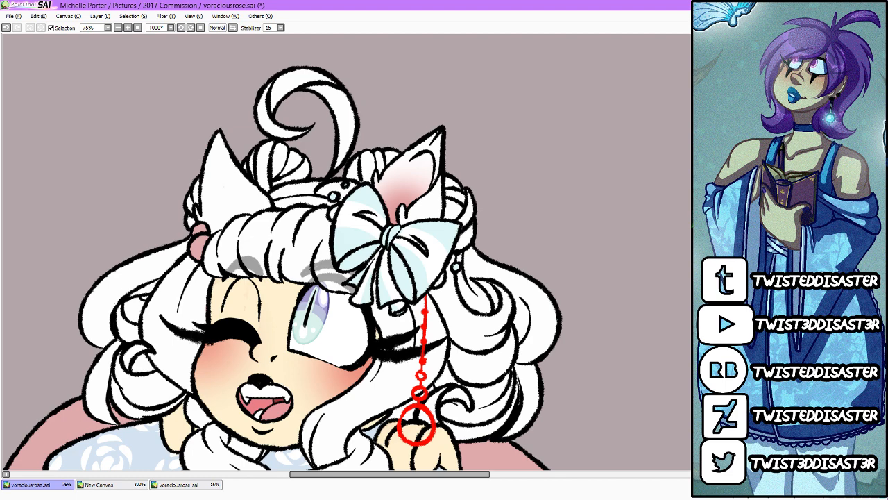
drag(337, 213, 335, 214)
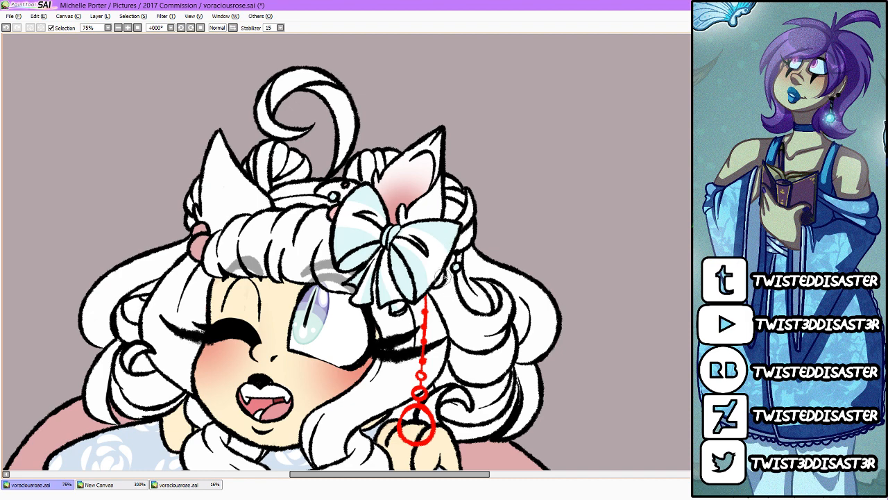
mouse_move(203, 242)
mouse_down()
mouse_move(195, 252)
mouse_move(205, 232)
mouse_move(201, 250)
mouse_up()
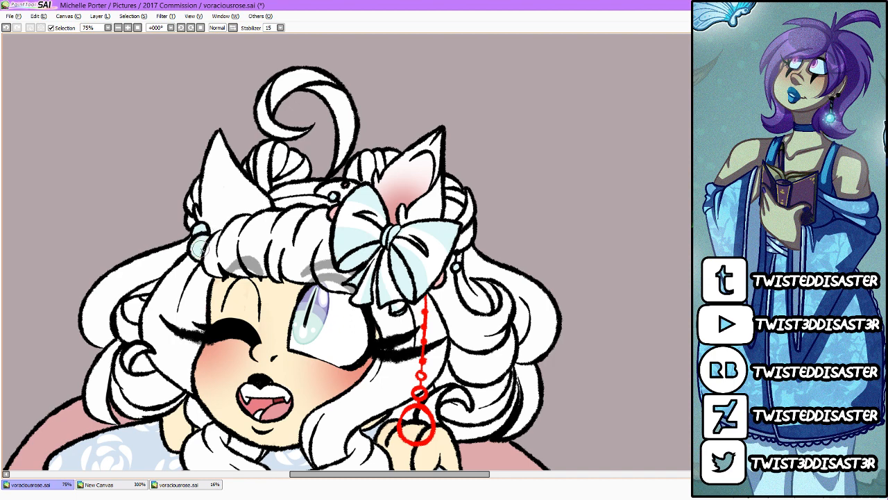
drag(196, 231, 202, 227)
Step: Following the reference, paint the headband light brown and draw a thin elliptical halo above the head in light pink
click(179, 486)
click(112, 485)
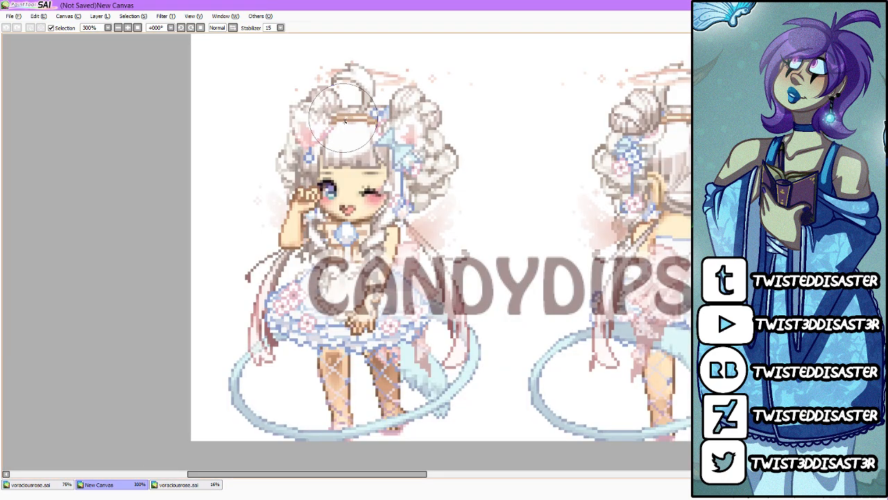
click(64, 485)
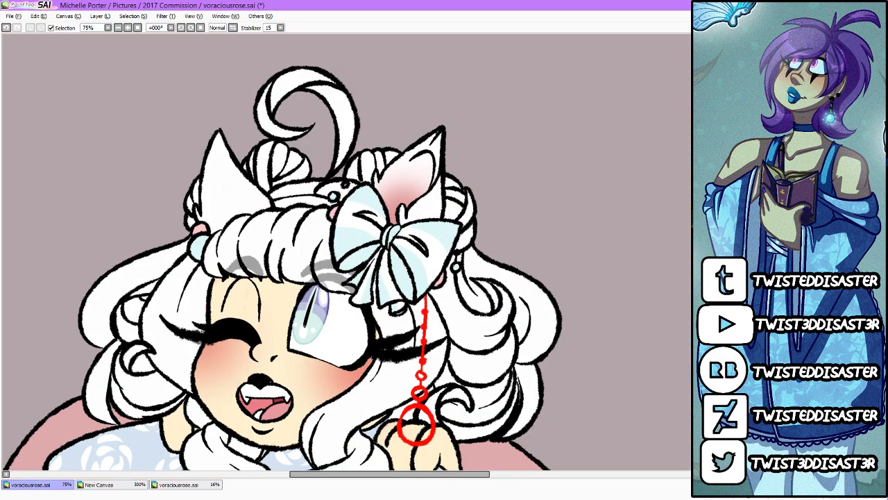
drag(279, 204, 325, 201)
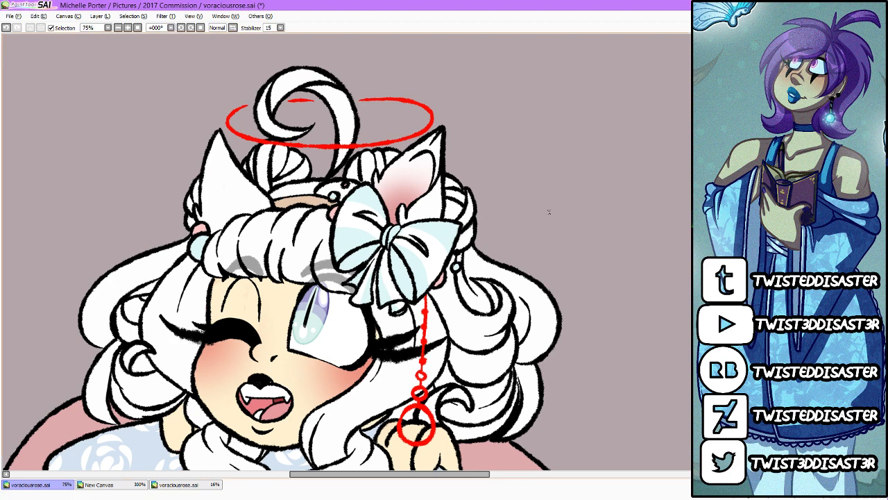
key(ctrl+f)
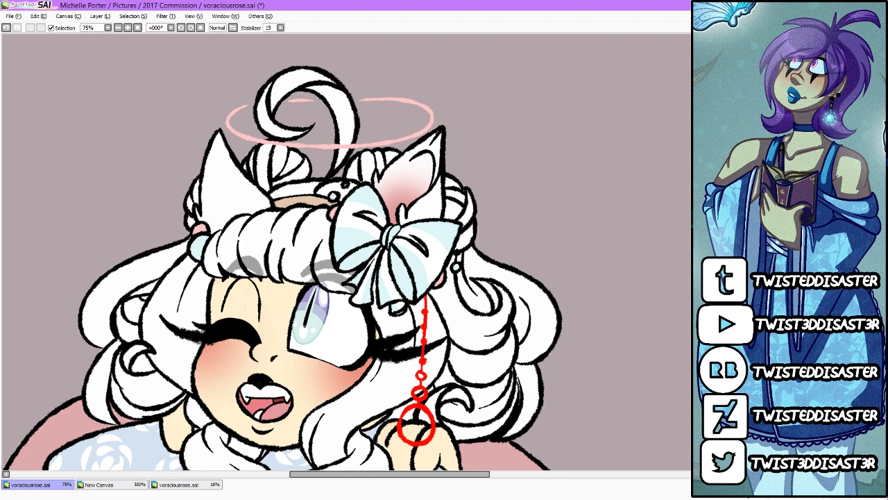
key(ctrl+z)
key(ctrl+y)
Step: Select the insides of the red earring's beads and pendant by inverting a selection of the area outside them
key(ctrl+a)
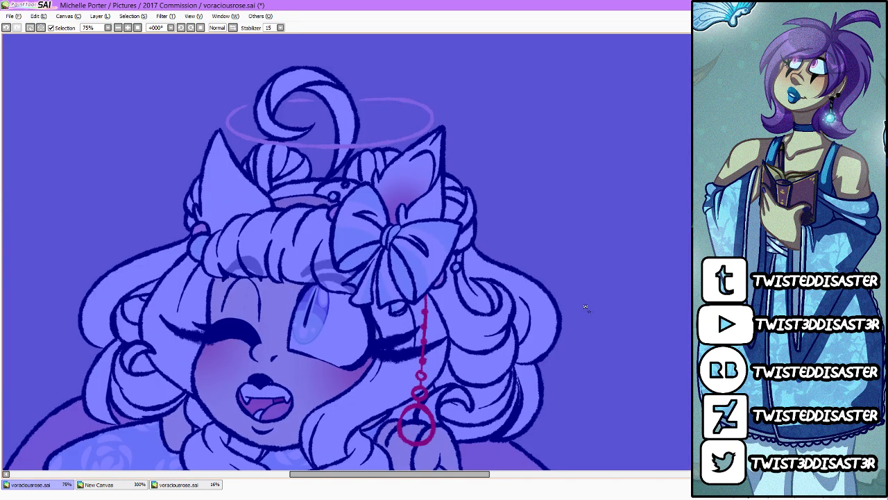
key(ctrl+z)
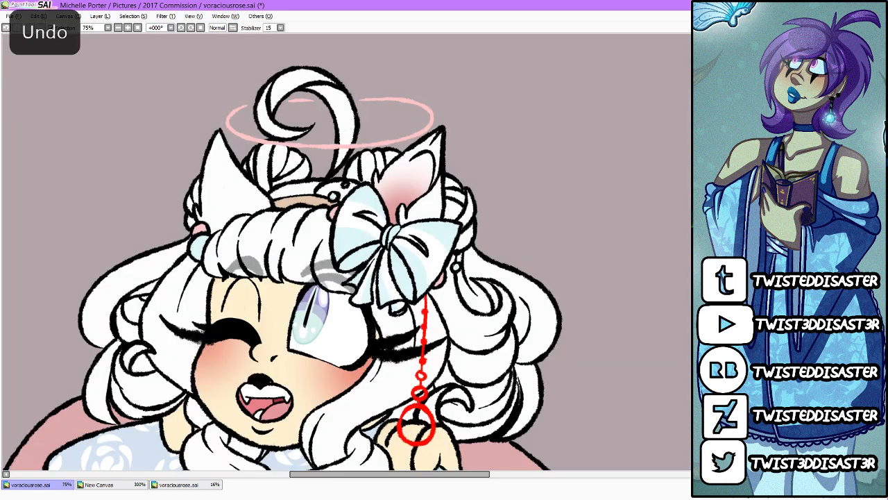
key(ctrl+a)
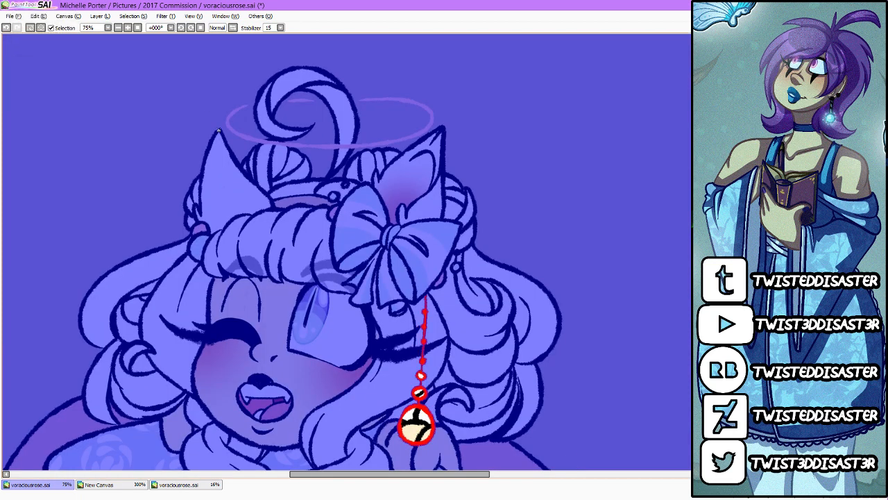
click(133, 16)
click(143, 38)
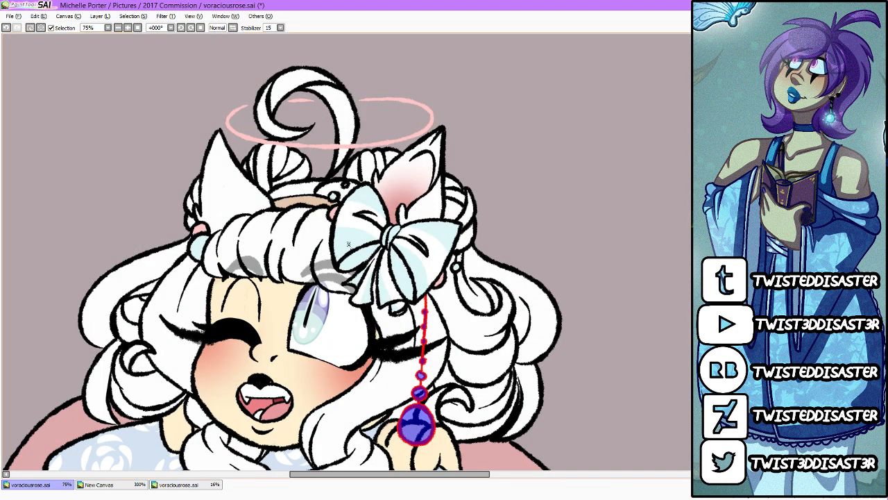
Step: Fill the earring's large pendant light pink after checking the reference, and clear the selection
click(183, 484)
click(97, 485)
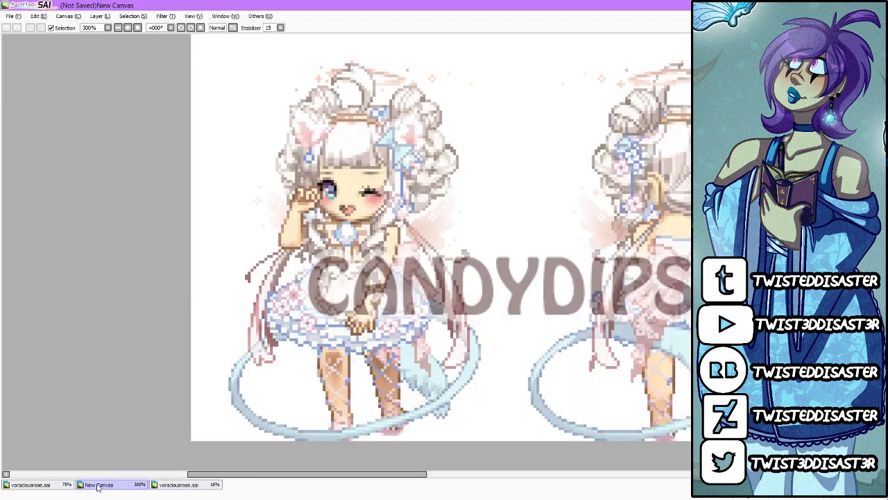
click(61, 488)
click(743, 257)
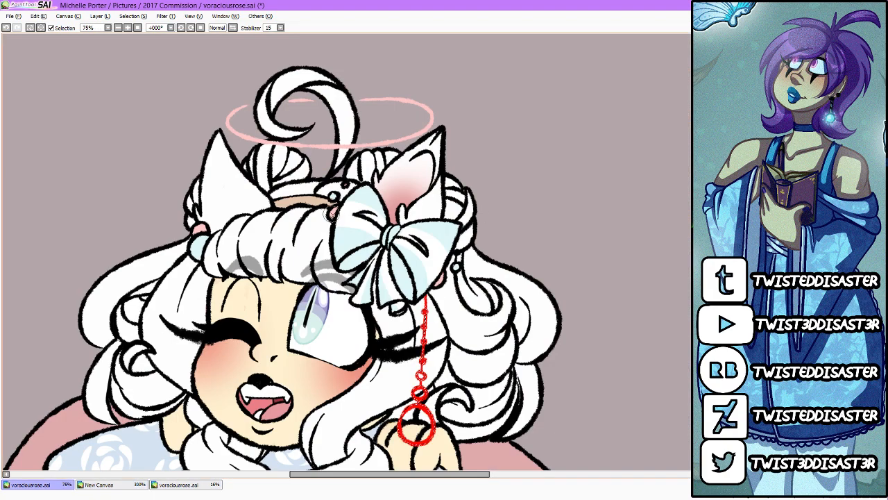
right_click(332, 213)
mouse_move(416, 418)
mouse_down()
mouse_move(424, 420)
mouse_move(416, 436)
mouse_move(423, 434)
mouse_up()
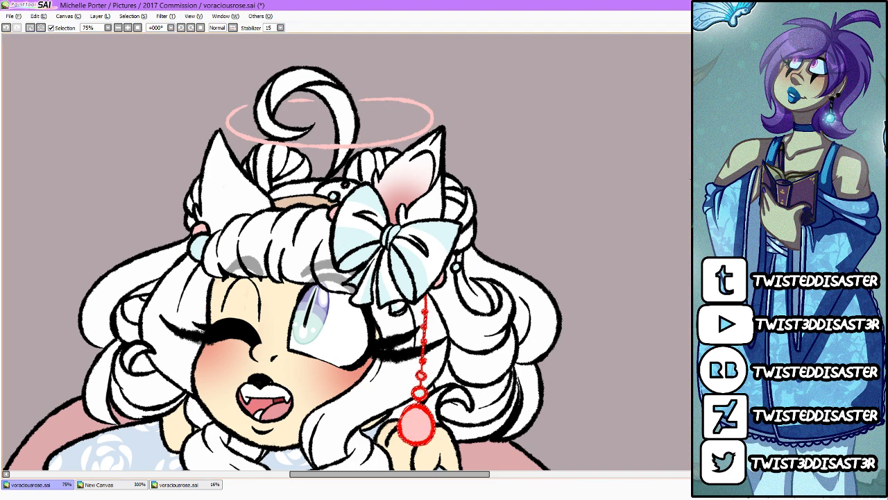
key(ctrl+d)
Step: Add white highlights to the pink earring pendant and save the drawing
scroll(350, 127, down, 3)
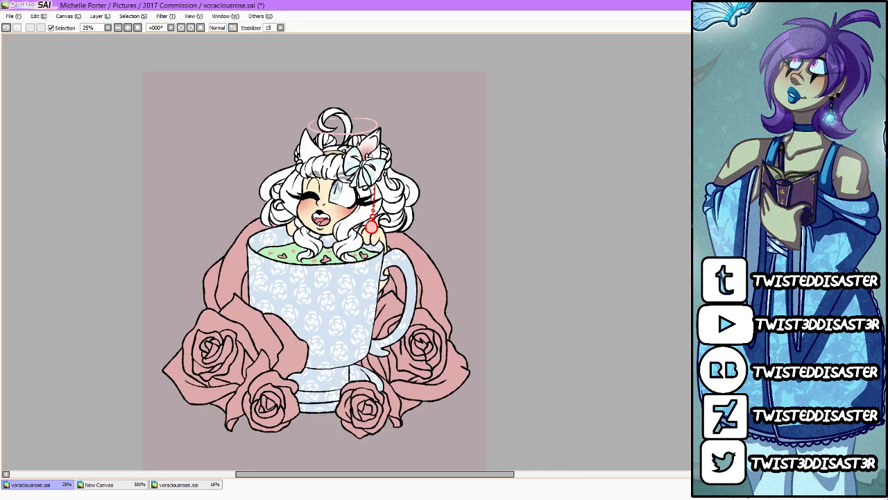
scroll(340, 178, up, 2)
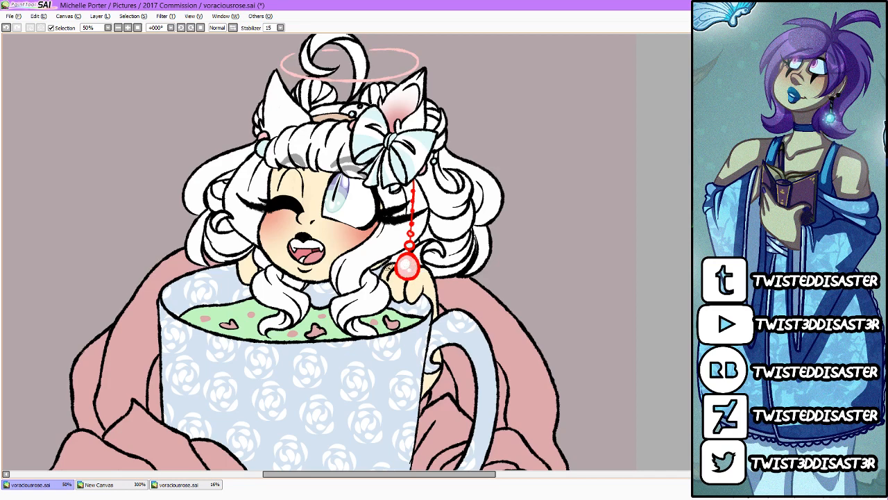
scroll(387, 265, down, 1)
scroll(373, 212, up, 1)
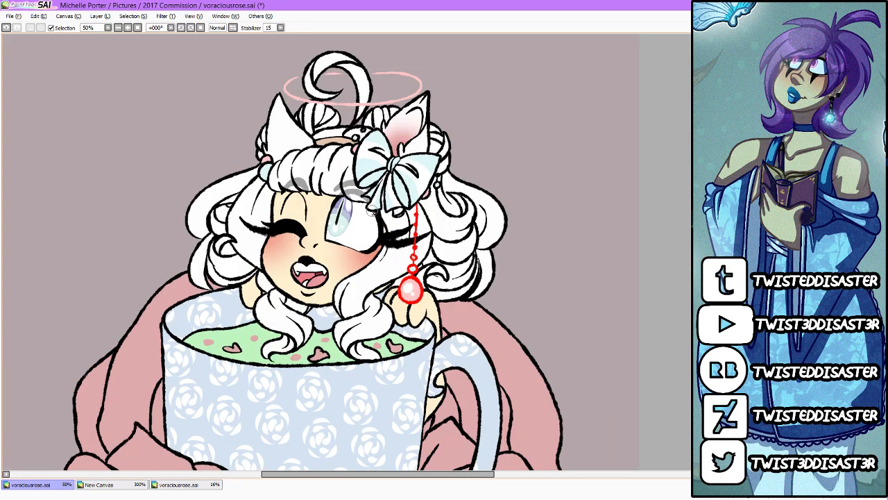
click(14, 16)
click(27, 67)
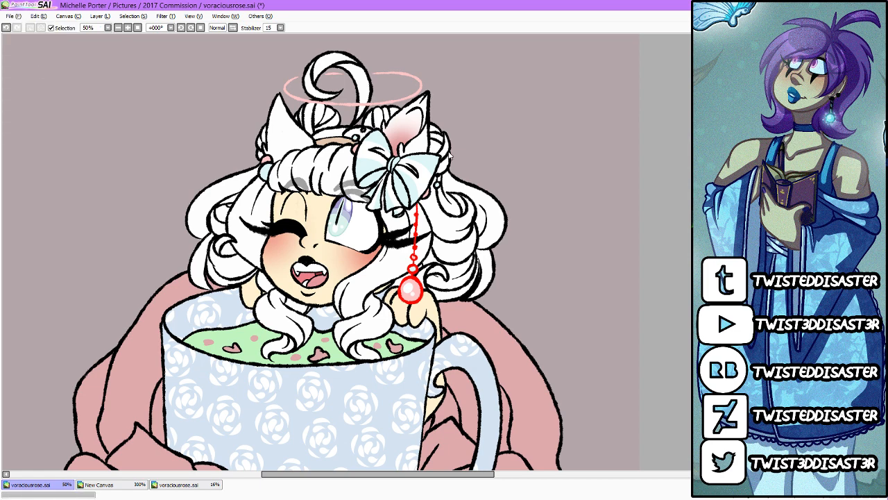
Step: Recolour the black line art of the lips, mouth outline and lower lip crease salmon pink
scroll(450, 155, down, 1)
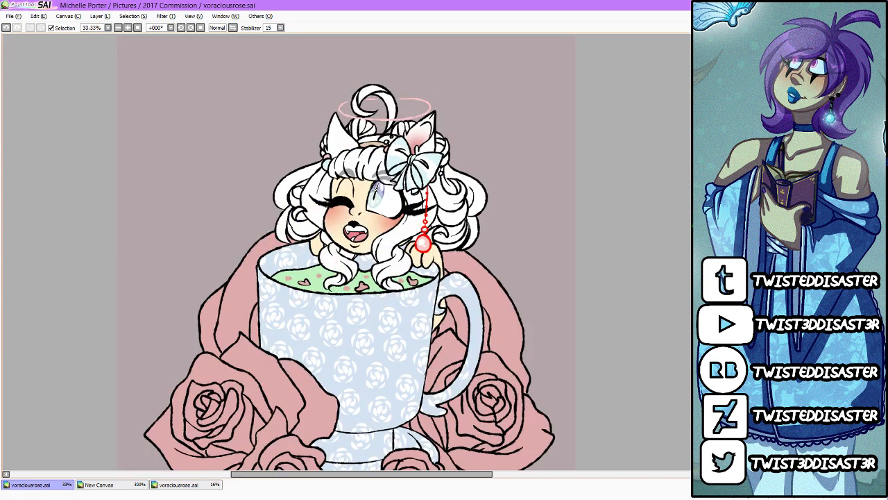
scroll(375, 188, up, 2)
scroll(372, 189, up, 1)
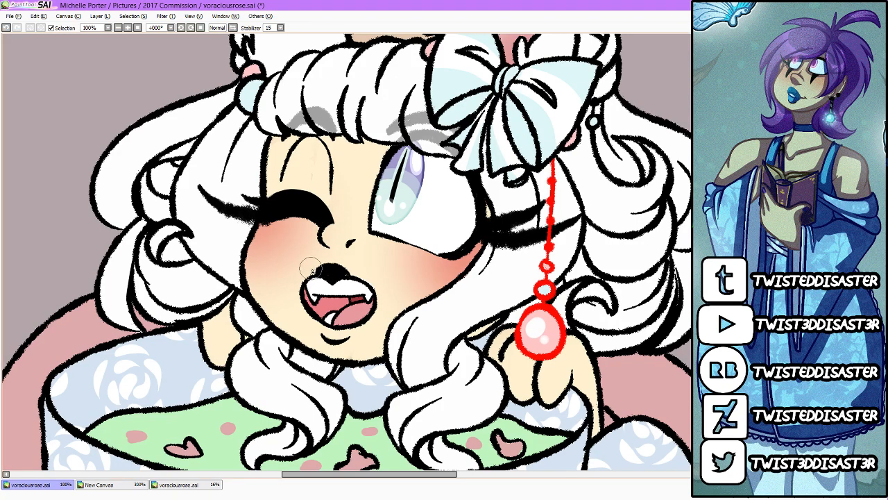
mouse_move(316, 270)
mouse_down()
mouse_move(347, 271)
mouse_move(332, 266)
mouse_up()
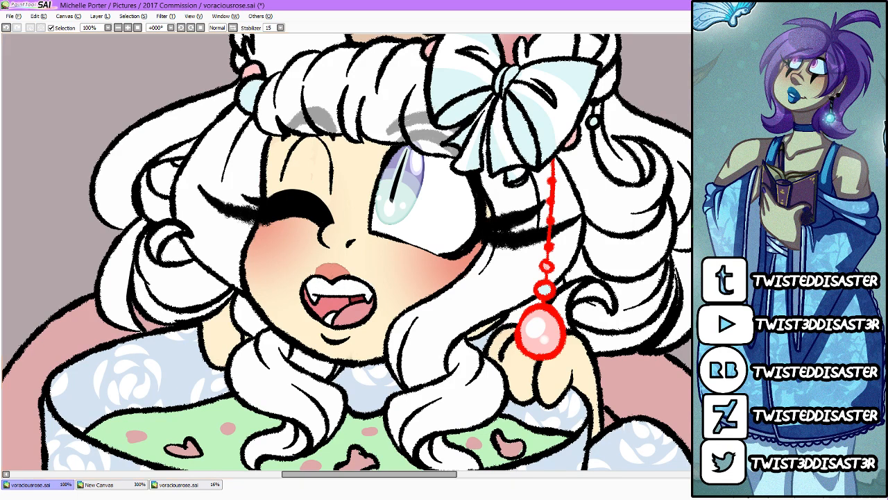
mouse_move(319, 285)
mouse_down()
mouse_move(309, 291)
mouse_move(312, 305)
mouse_move(347, 312)
mouse_move(362, 290)
mouse_move(361, 298)
mouse_up()
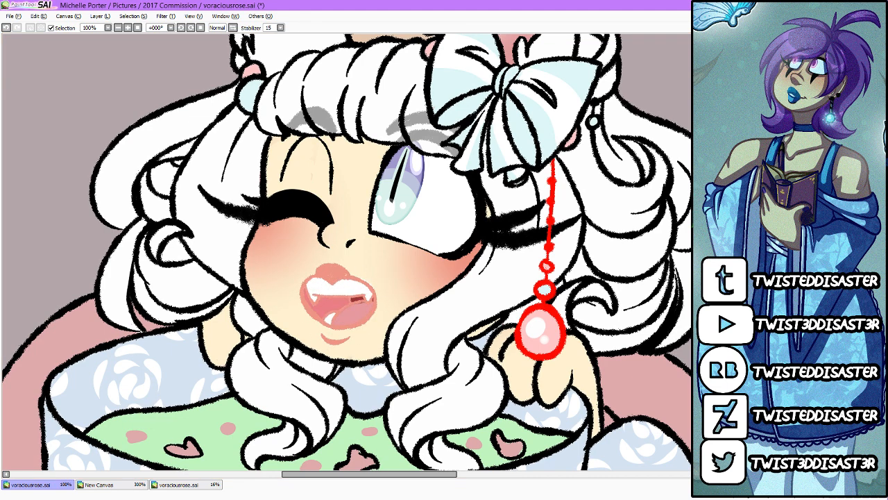
Step: Shade the edges of the upper fangs and lower tooth with a pale blue tint inside the mouth
scroll(350, 293, up, 2)
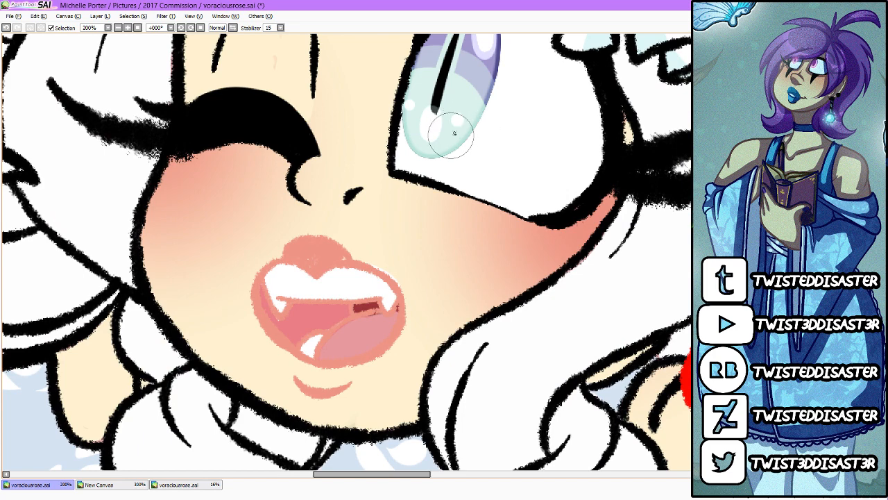
mouse_move(267, 276)
mouse_down()
mouse_move(283, 320)
mouse_move(325, 300)
mouse_move(392, 303)
mouse_up()
mouse_move(306, 335)
mouse_down()
mouse_move(301, 345)
mouse_move(327, 329)
mouse_up()
mouse_move(367, 309)
mouse_down()
mouse_move(347, 310)
mouse_move(363, 306)
mouse_move(349, 308)
mouse_move(350, 329)
mouse_move(329, 317)
mouse_move(343, 325)
mouse_move(319, 355)
mouse_move(346, 322)
mouse_move(377, 315)
mouse_move(381, 328)
mouse_move(395, 311)
mouse_up()
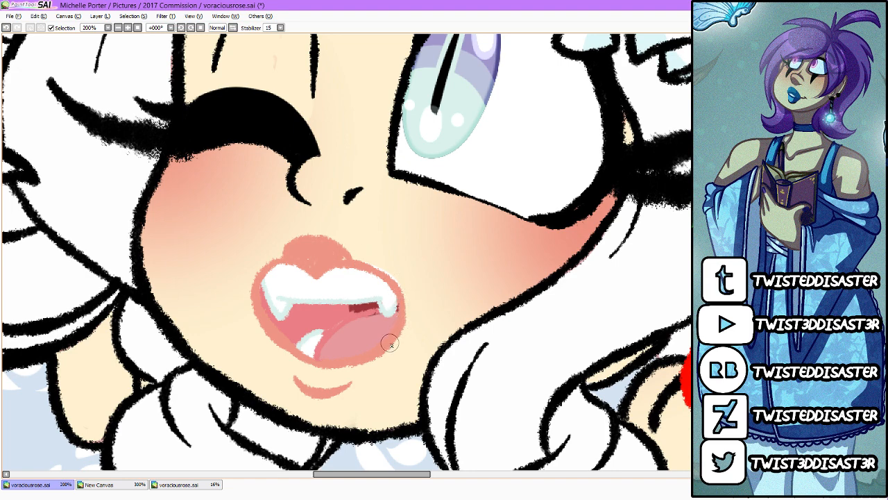
Step: Recolour the nose and nostril line art salmon pink to match the lips
mouse_move(358, 192)
mouse_down()
mouse_move(309, 205)
mouse_move(305, 158)
mouse_up()
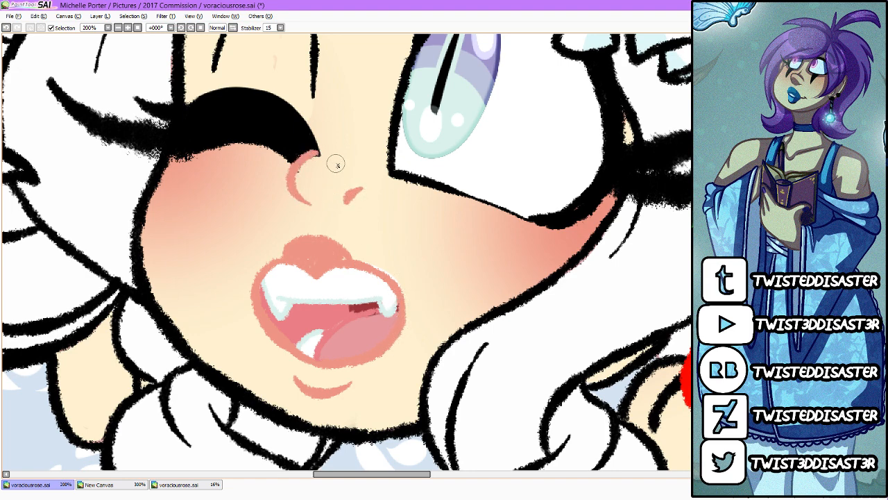
scroll(350, 159, down, 5)
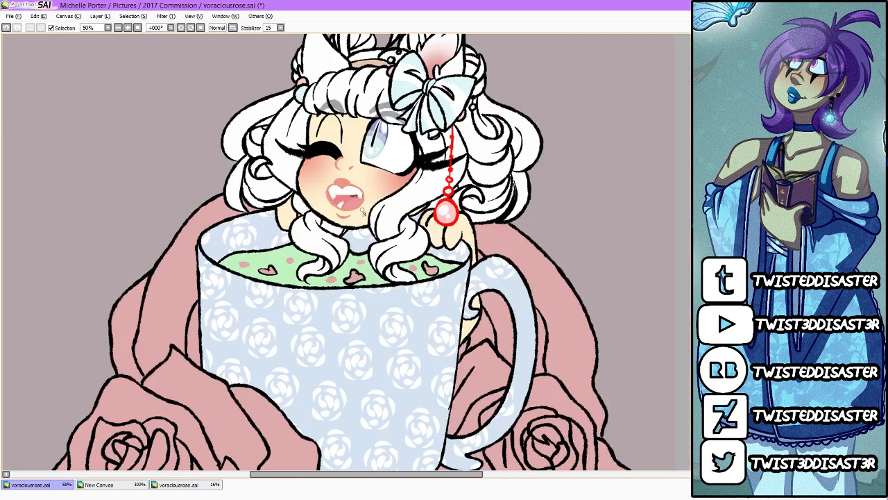
scroll(361, 189, up, 2)
scroll(361, 189, up, 1)
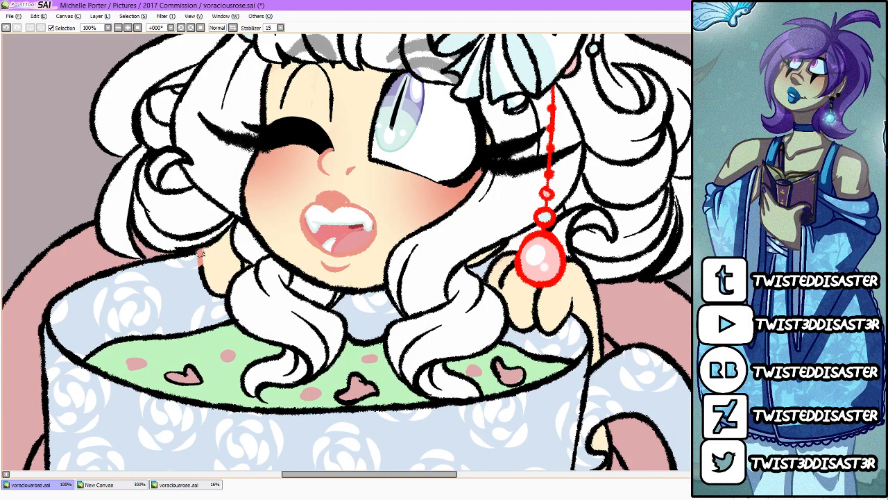
Step: Recolour the black line art of the face outline, shoulders and outer hand contour salmon pink
mouse_move(198, 256)
mouse_down()
mouse_move(199, 283)
mouse_move(222, 290)
mouse_up()
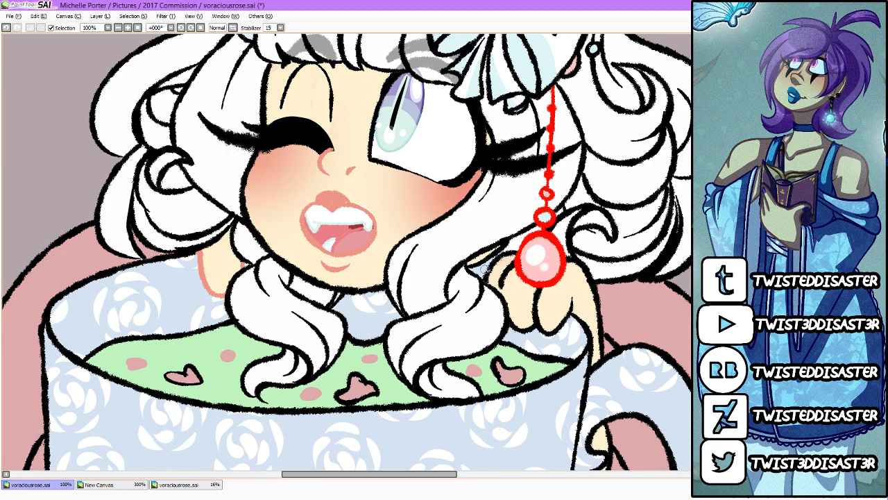
drag(470, 265, 506, 246)
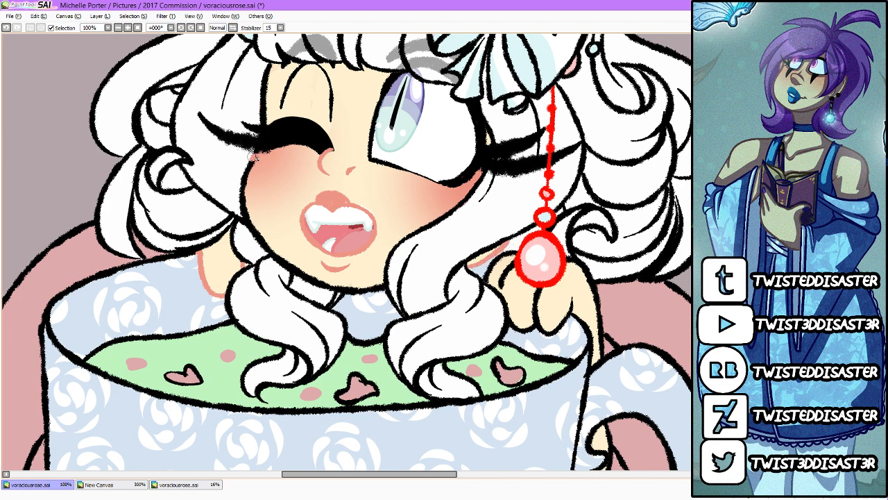
mouse_move(254, 158)
mouse_down()
mouse_move(271, 136)
mouse_move(255, 106)
mouse_move(270, 67)
mouse_up()
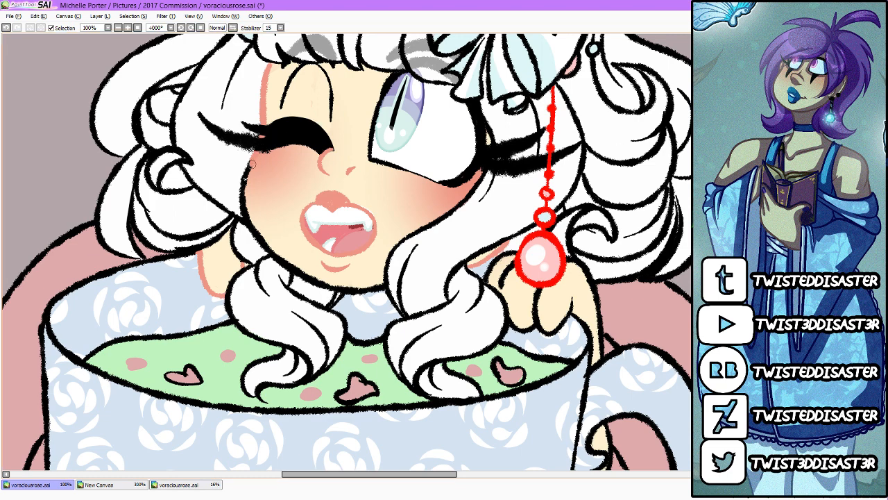
mouse_move(252, 165)
mouse_down()
mouse_move(251, 221)
mouse_move(243, 207)
mouse_move(261, 243)
mouse_move(240, 207)
mouse_move(271, 254)
mouse_move(314, 279)
mouse_move(304, 281)
mouse_move(295, 274)
mouse_move(381, 272)
mouse_up()
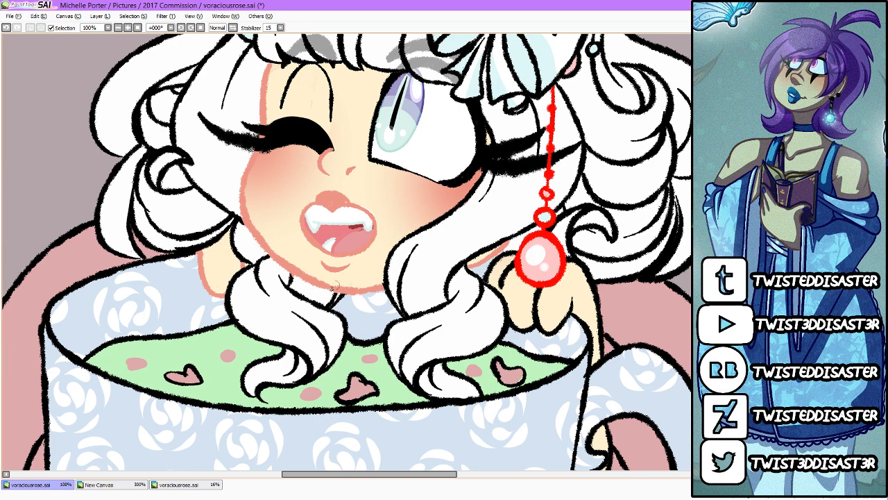
scroll(337, 284, down, 3)
scroll(404, 286, up, 2)
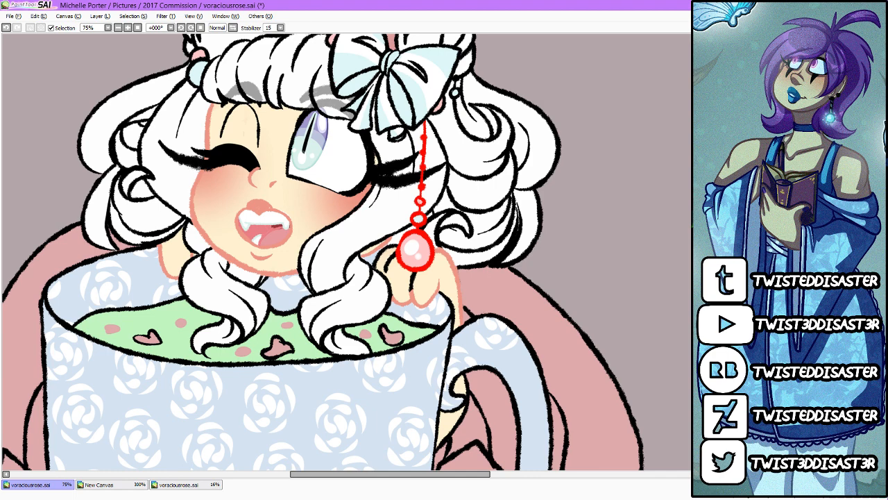
Step: Fill the background behind the character and teacup with dark maroon
key(ctrl+f)
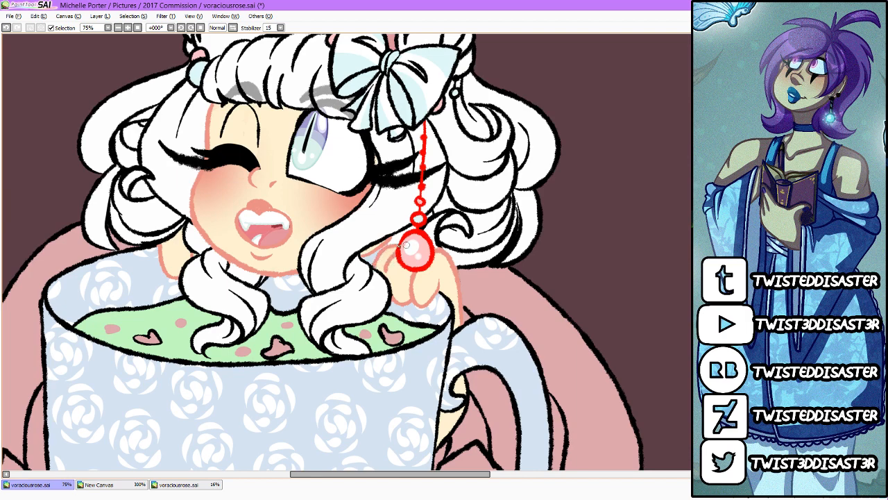
scroll(384, 260, up, 2)
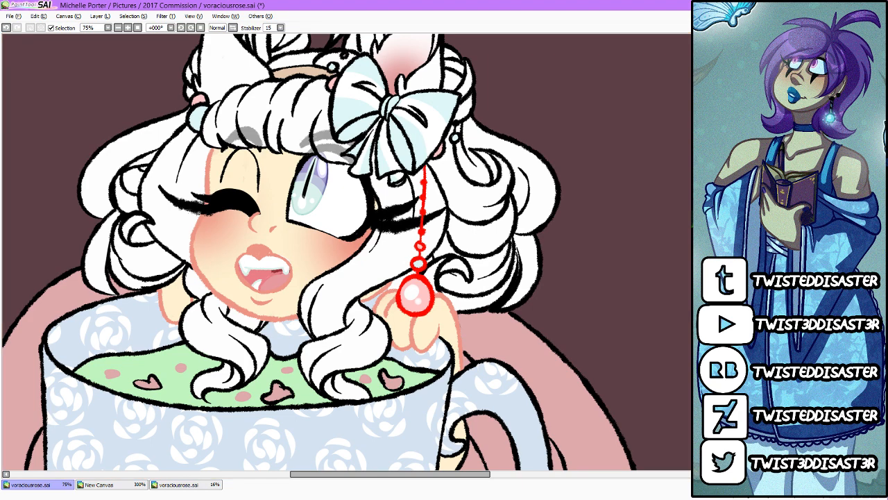
Step: Fill the red earring line art with pale blue and recolour the pendant outline and alternate chain beads pink
key(ctrl+f)
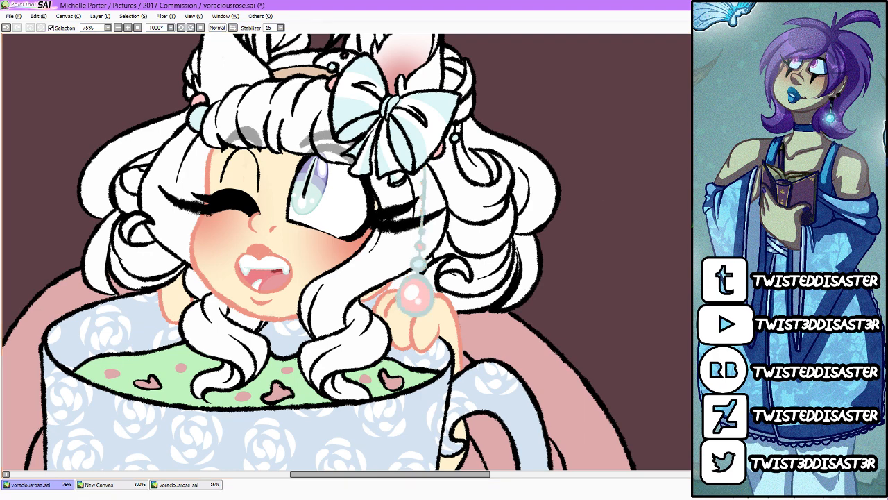
drag(413, 281, 413, 294)
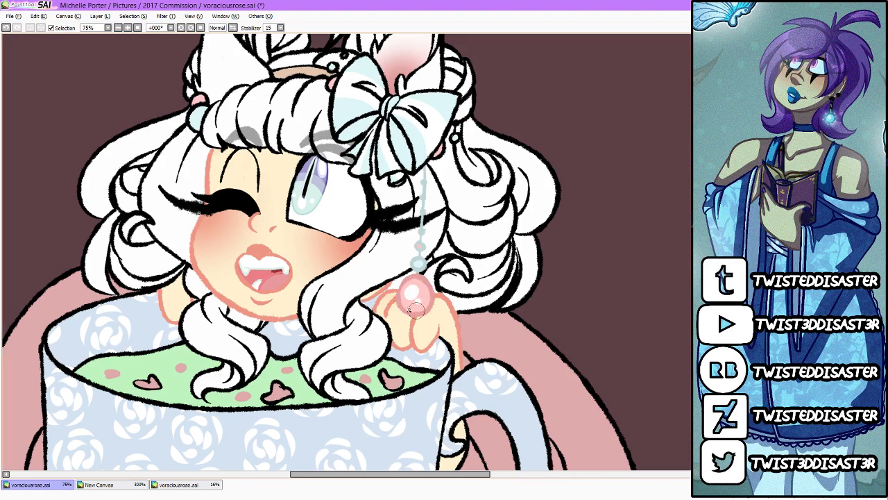
drag(422, 246, 419, 245)
drag(423, 210, 423, 213)
scroll(431, 182, down, 3)
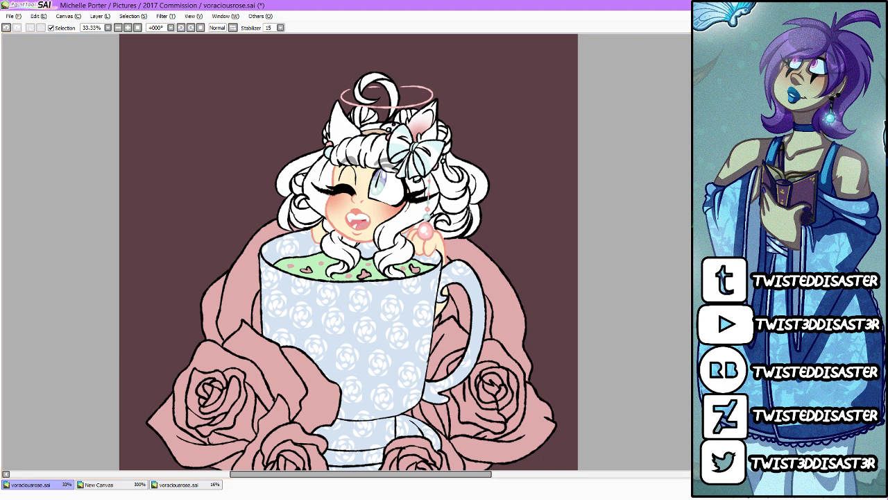
Step: Switch to the browser, open DeviantArt in a new tab, and open the Stash link sent in the newest note
key(alt+Tab)
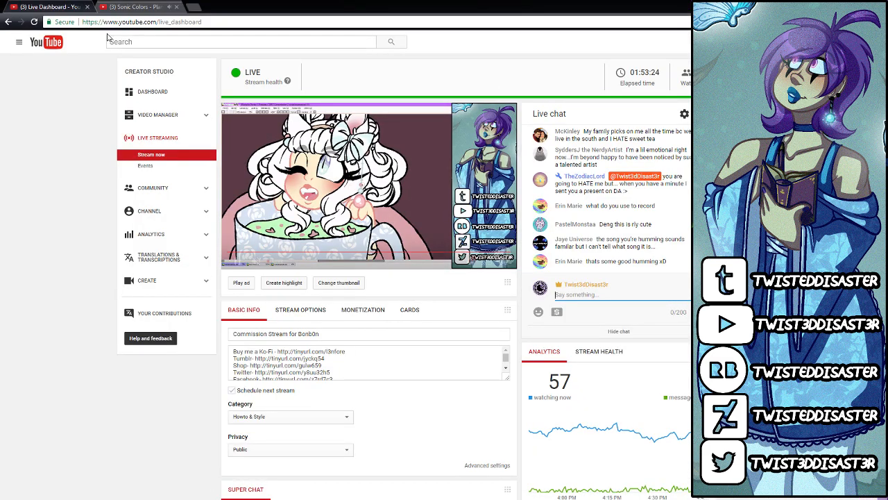
click(196, 9)
click(353, 267)
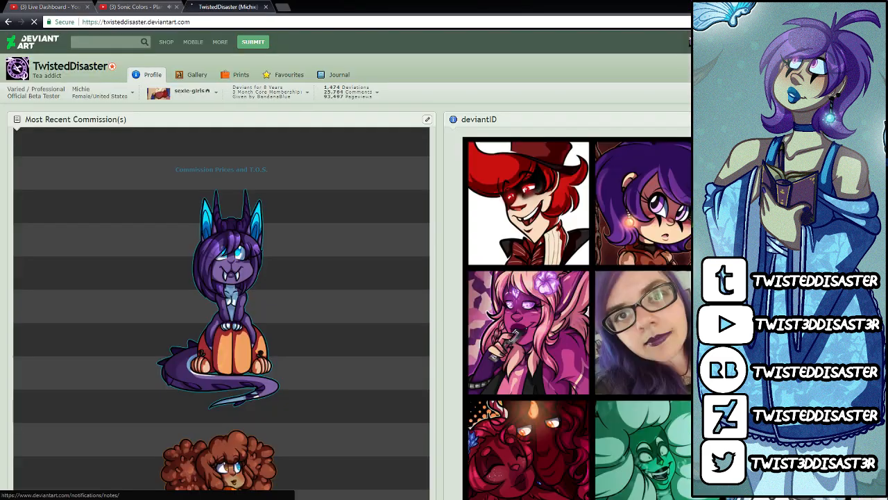
click(791, 42)
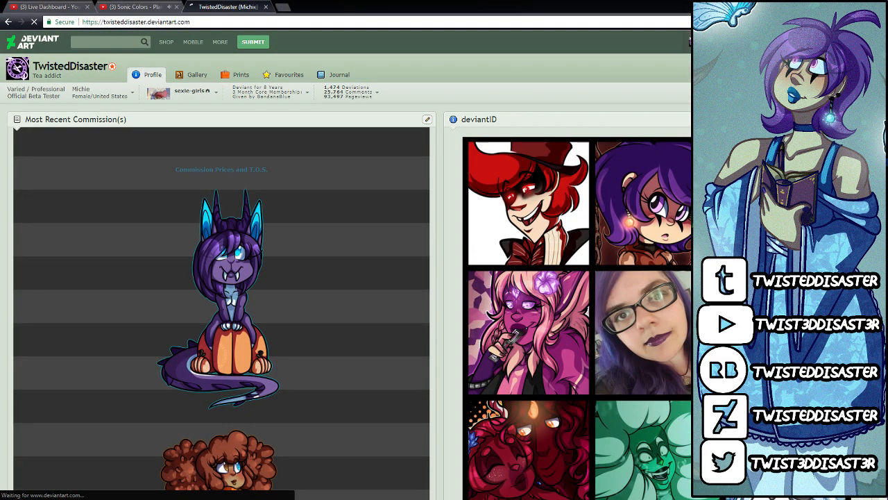
click(149, 113)
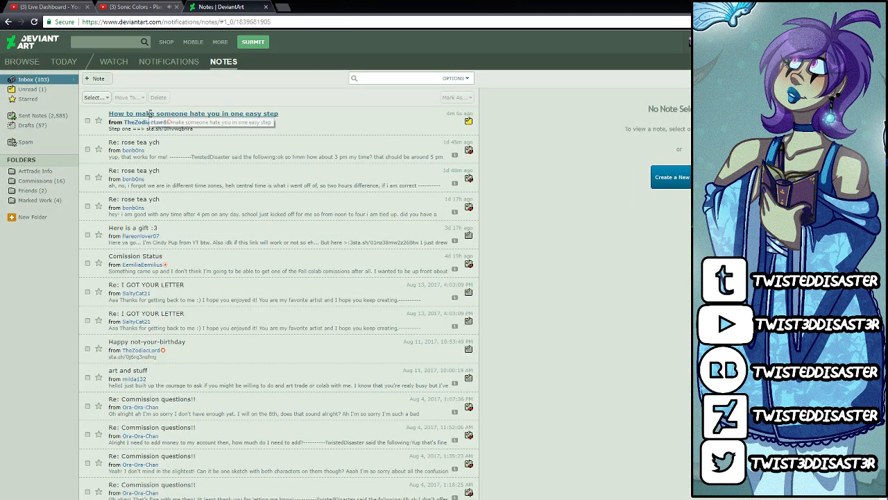
click(573, 137)
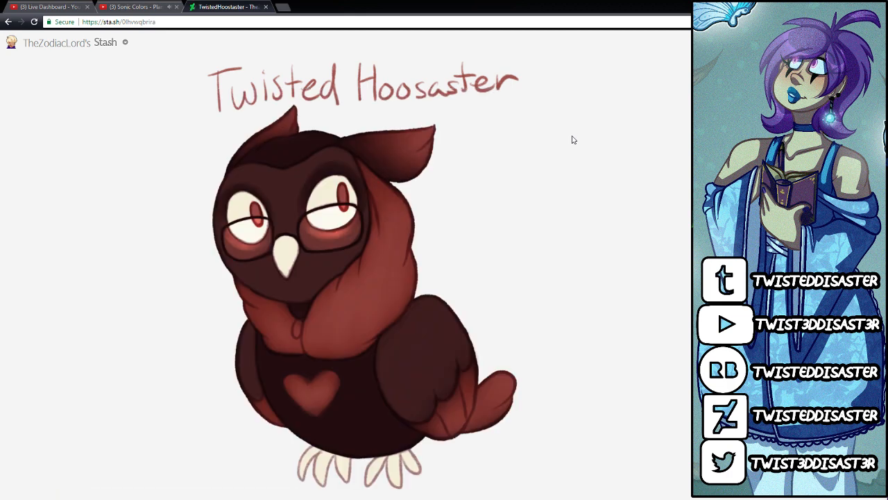
Step: Examine the gifted owl drawing at fitted and full size
scroll(574, 139, down, 1)
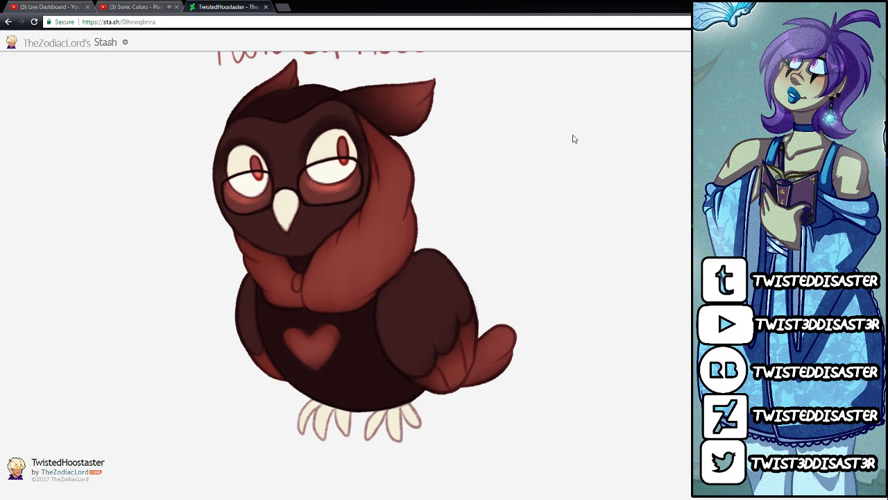
scroll(573, 140, up, 1)
click(360, 253)
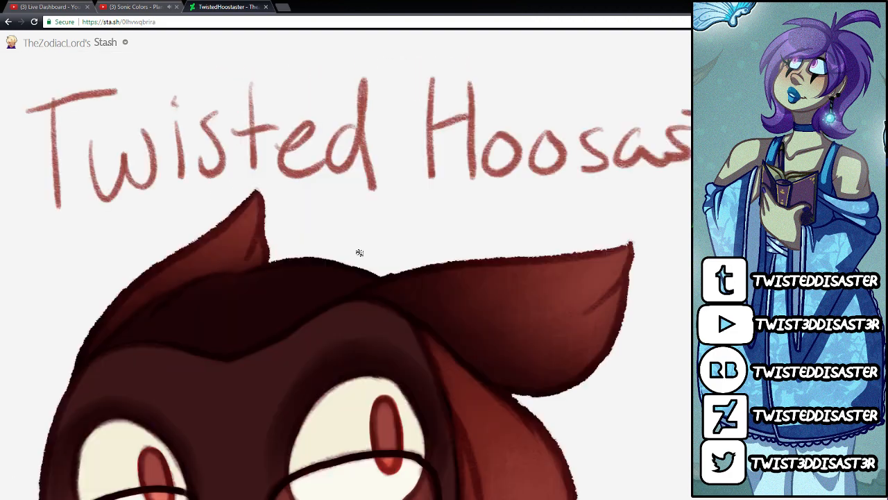
click(360, 252)
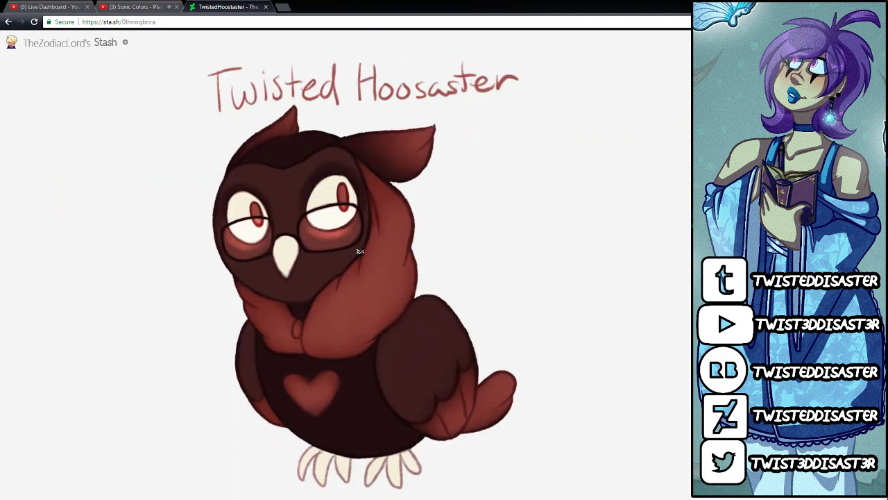
right_click(359, 252)
click(292, 226)
click(292, 226)
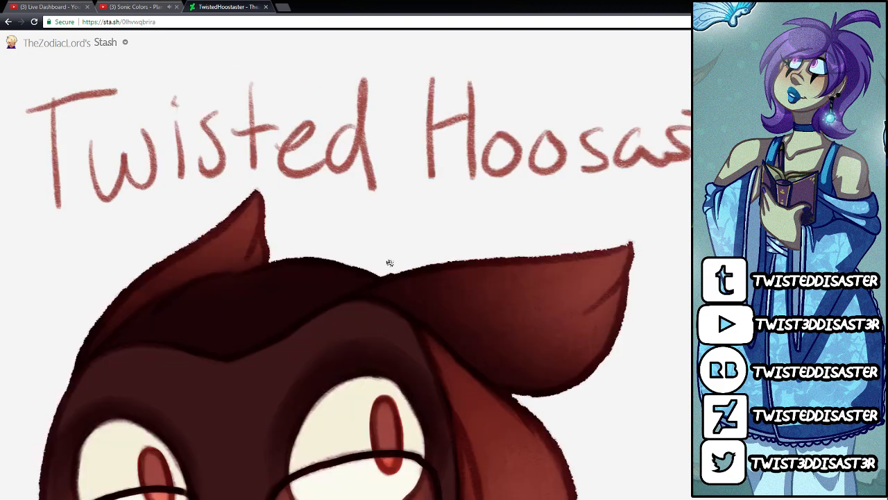
Step: Start saving the full-size owl image and choose the persona subfolder in Pictures > Fan Art _ Gifts > fanartgifts
right_click(389, 263)
click(409, 277)
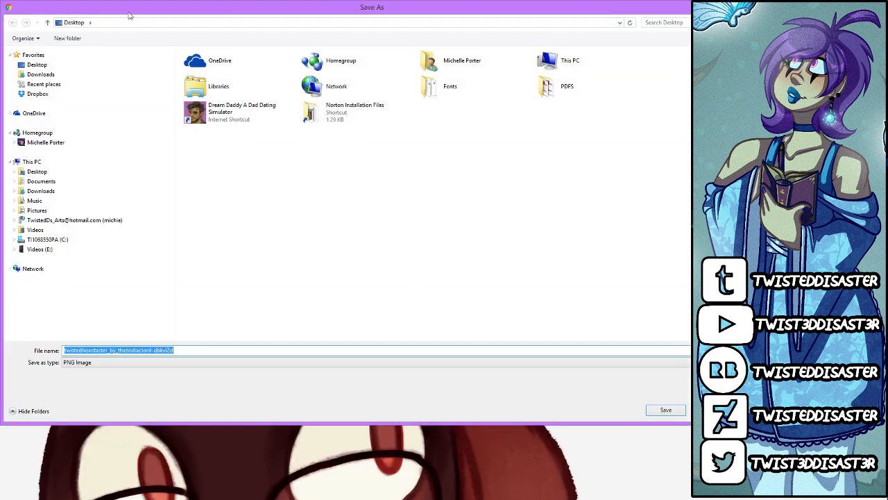
click(47, 212)
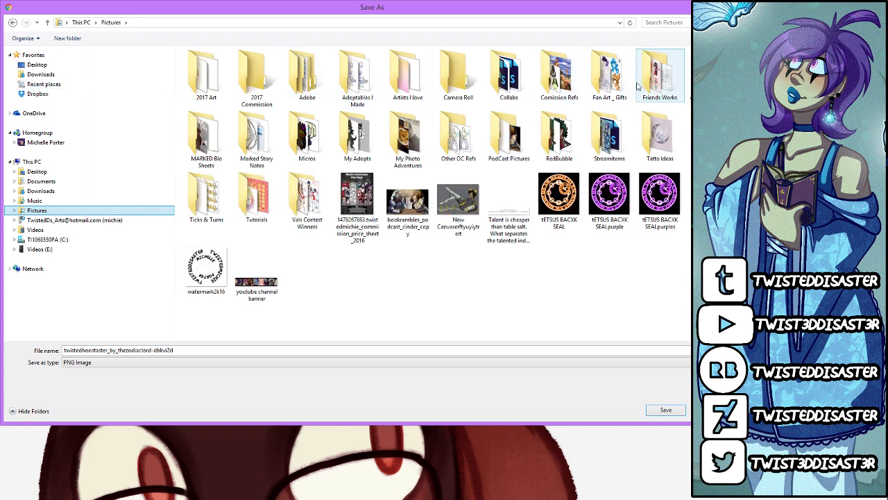
double_click(605, 85)
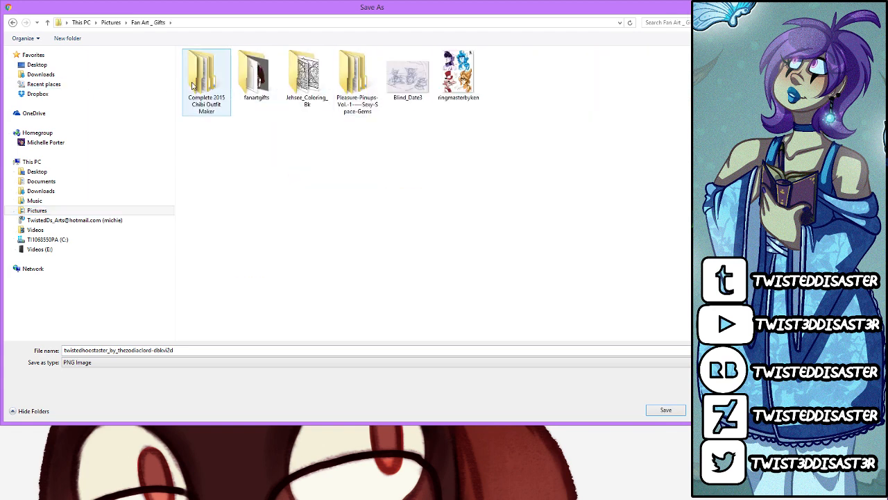
double_click(252, 84)
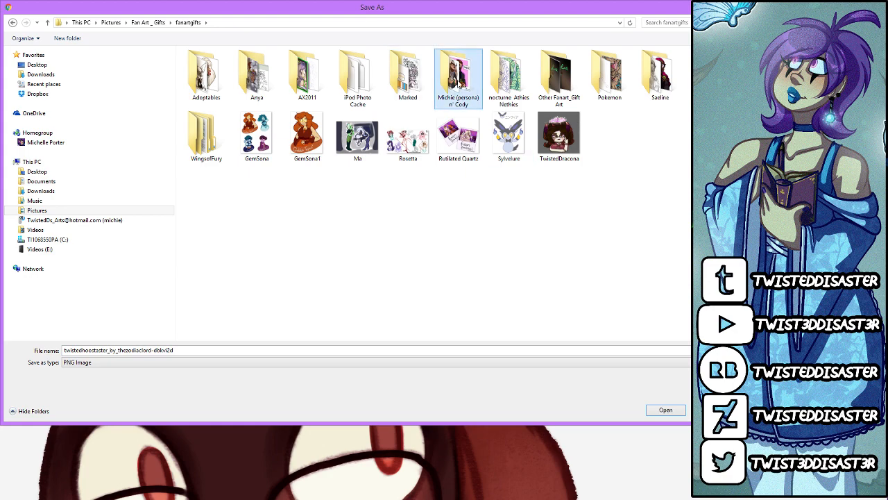
double_click(458, 75)
Step: Name the image file twistedhooster and save it as a PNG
click(220, 349)
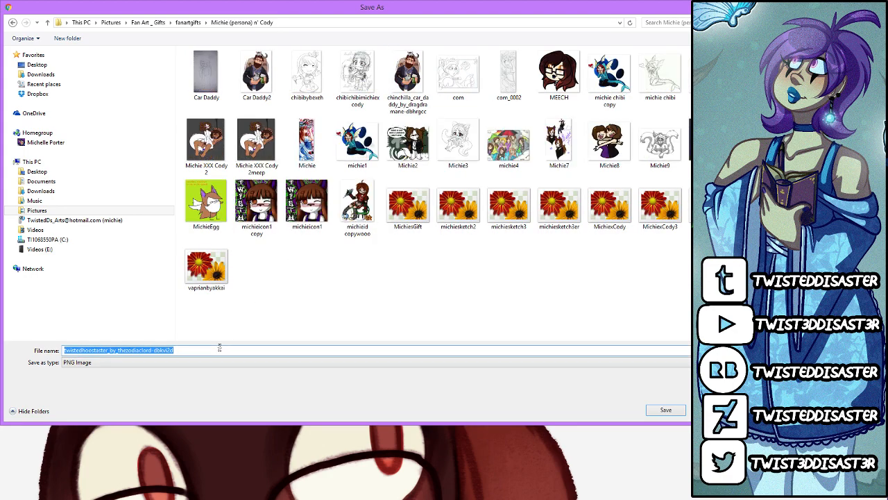
text(twistedhooster)
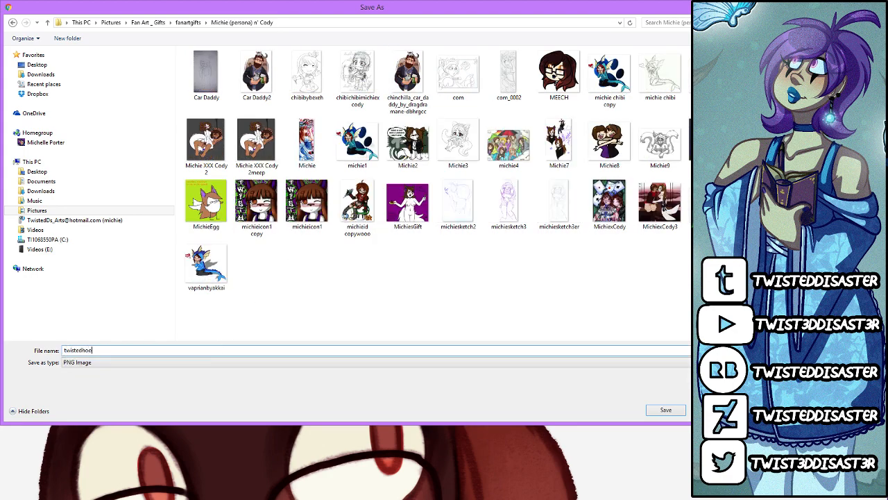
click(667, 410)
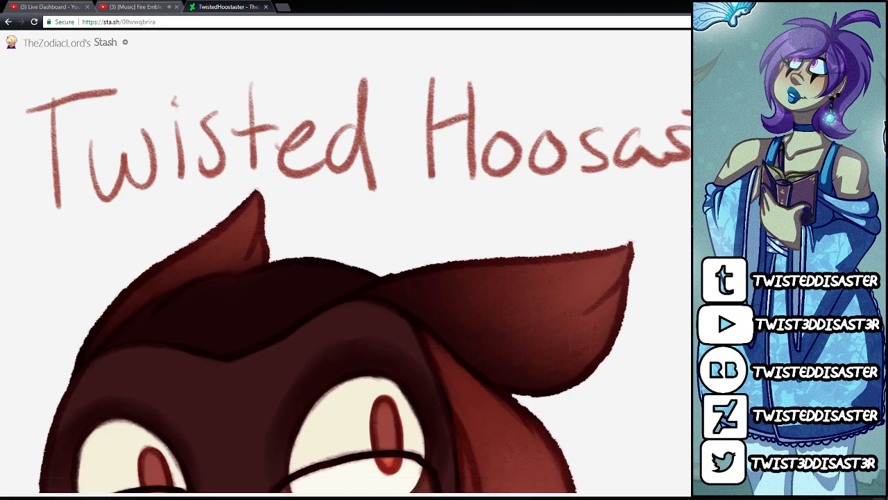
Step: Return the owl drawing to its fitted size and copy the Stash page's web address
scroll(460, 326, down, 3)
click(460, 325)
scroll(456, 328, up, 5)
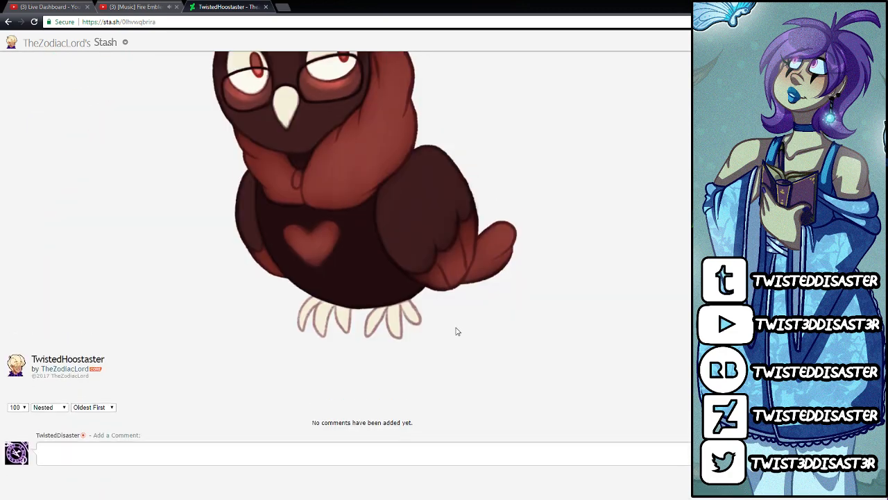
click(137, 22)
right_click(137, 22)
click(165, 55)
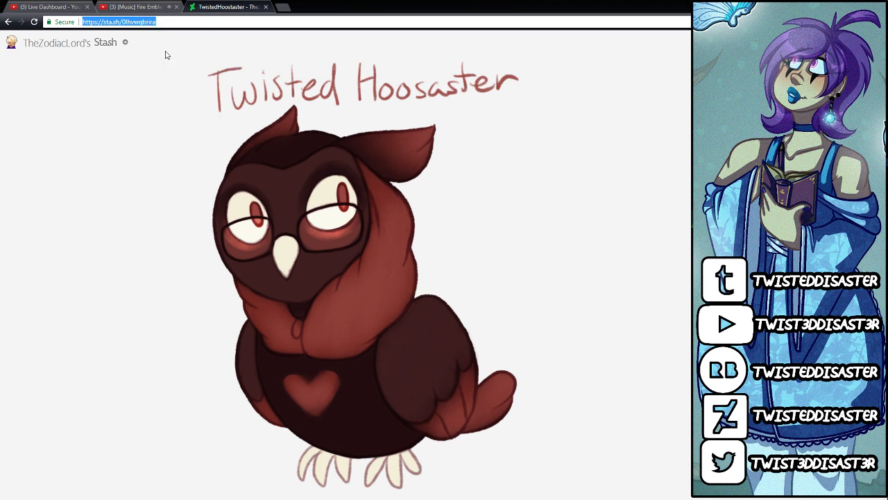
text(tw)
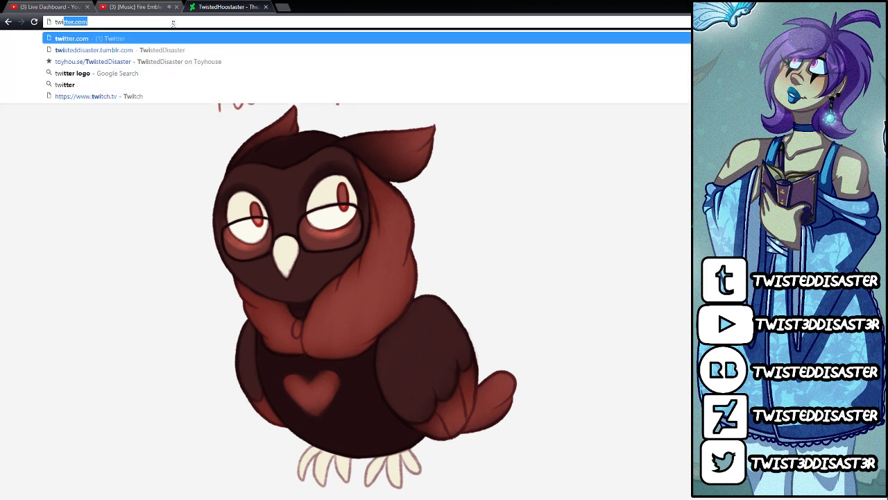
key(BackSpace)
key(BackSpace)
key(BackSpace)
key(BackSpace)
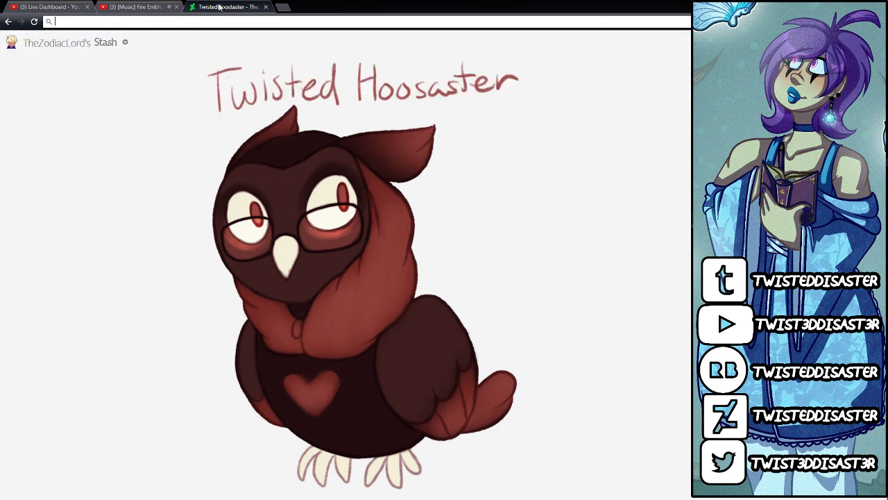
Step: Close the Stash page, play item 40 of the OSTs playlist, and switch back to PaintTool SAI
click(265, 7)
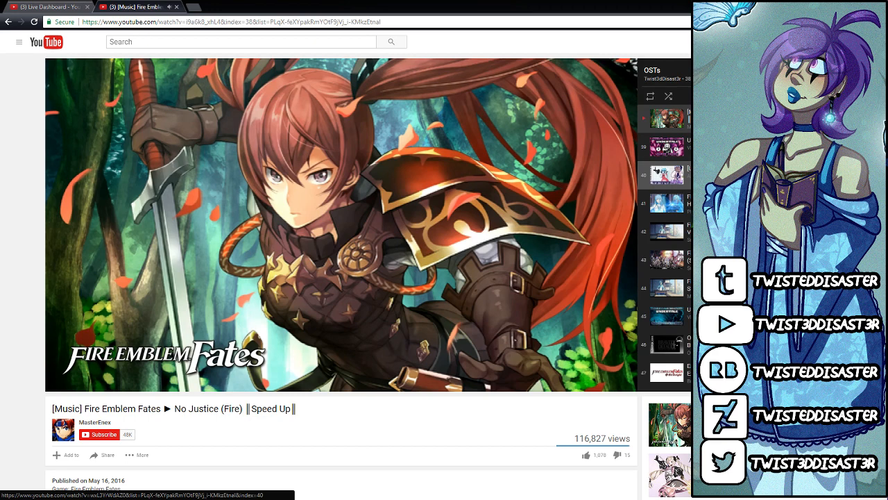
click(666, 175)
key(alt+Tab)
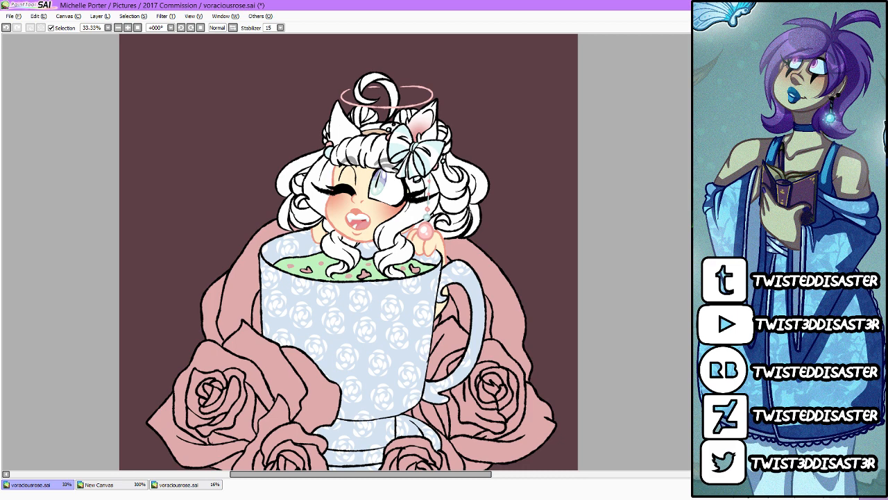
scroll(438, 175, up, 1)
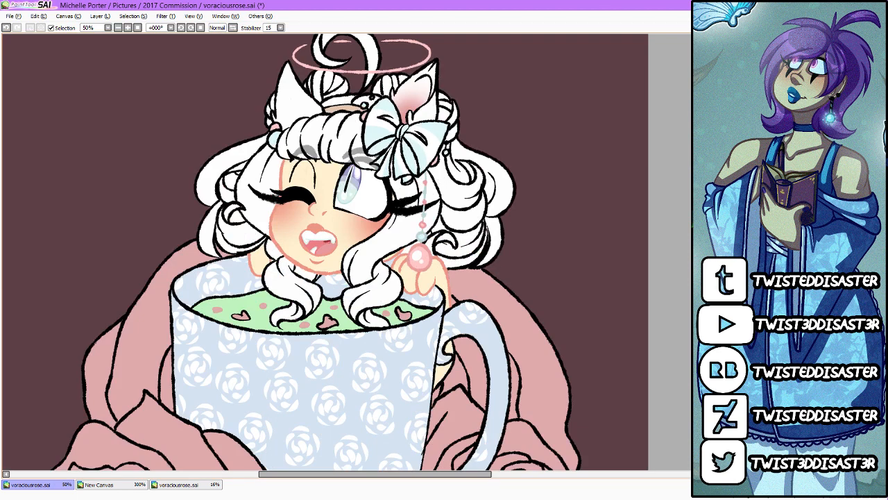
scroll(346, 252, up, 1)
scroll(346, 252, down, 1)
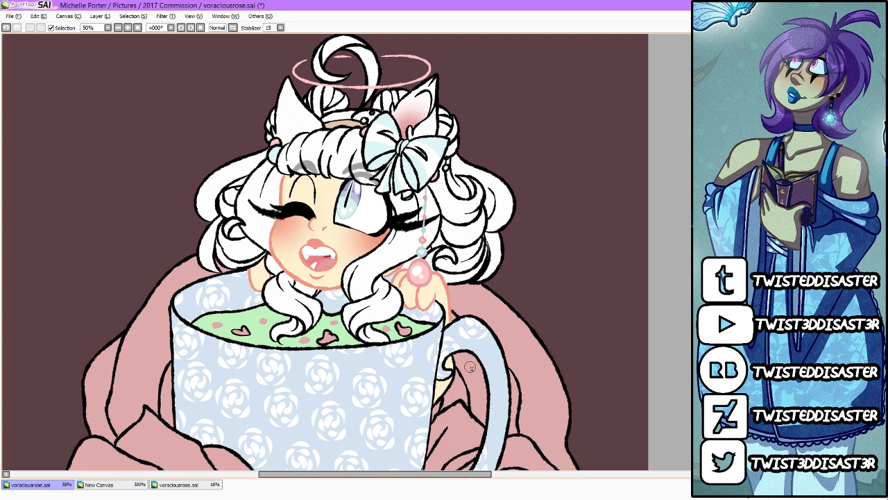
scroll(470, 367, up, 1)
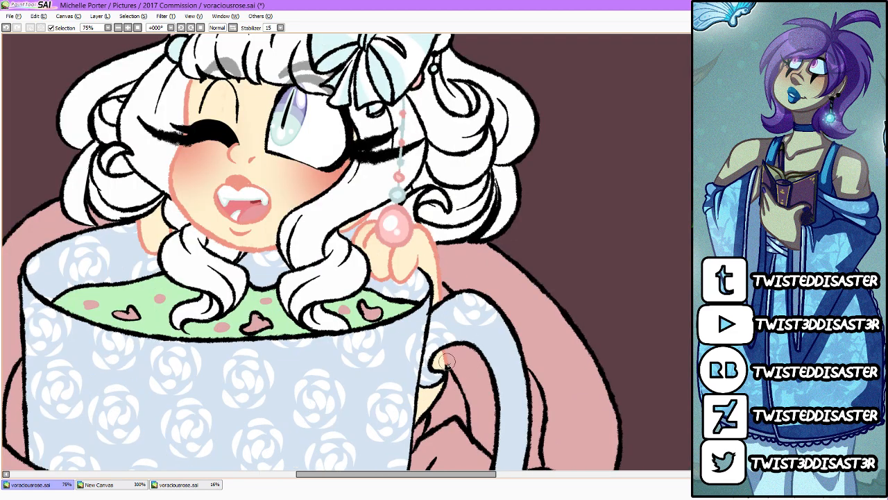
Step: Finish recolouring the skin outline visible inside the cup handle and save the drawing
mouse_move(448, 362)
mouse_down()
mouse_move(418, 426)
mouse_move(452, 370)
mouse_up()
key(e)
scroll(428, 410, down, 2)
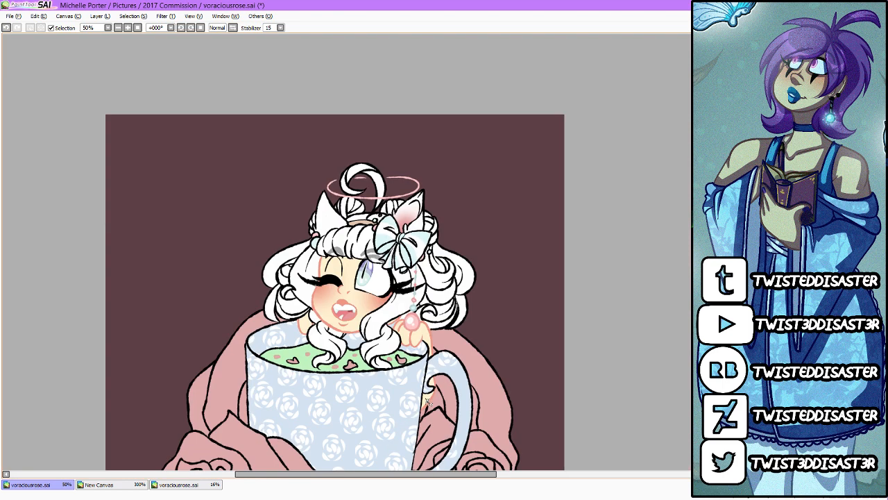
scroll(360, 378, up, 1)
click(13, 15)
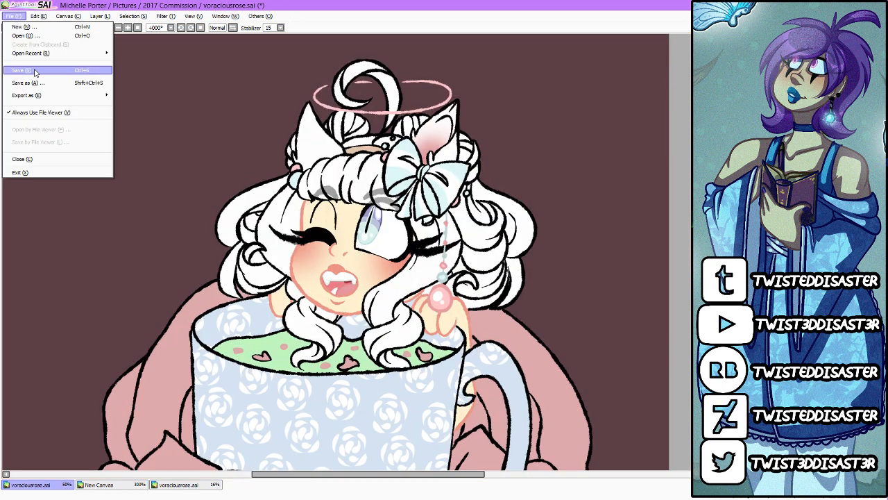
click(33, 71)
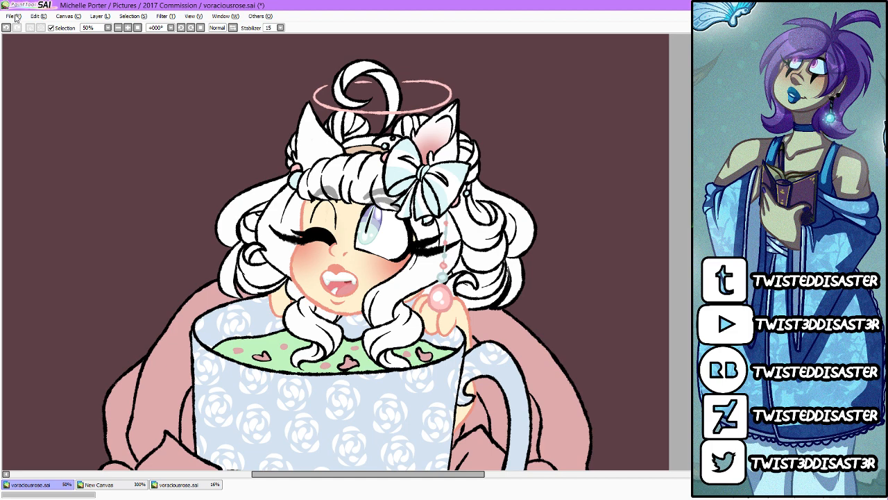
Step: Open Collabwithzodiac.sai from the Pictures > 2017 Art folder, with the file type filter set to SAI
click(15, 17)
click(15, 17)
click(16, 17)
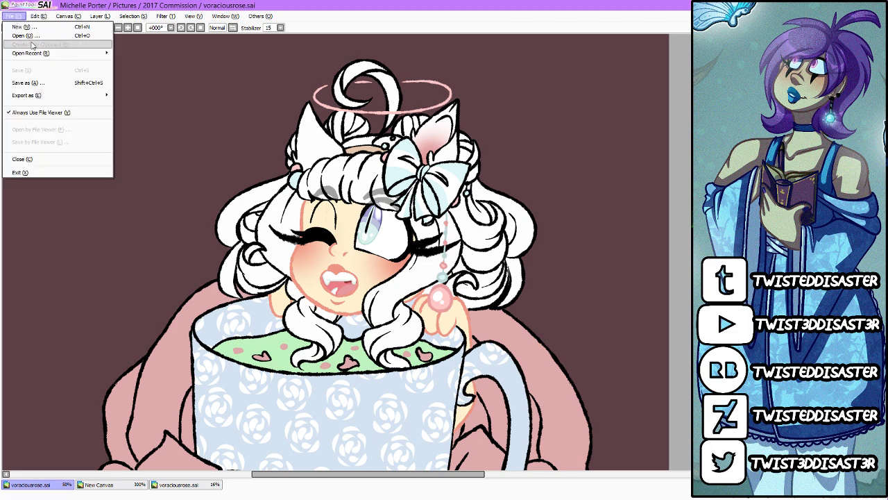
click(28, 33)
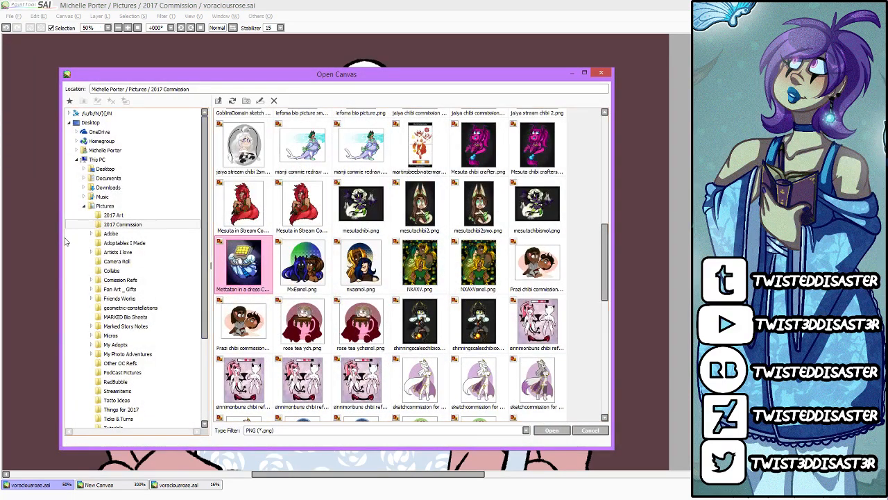
click(114, 215)
click(526, 430)
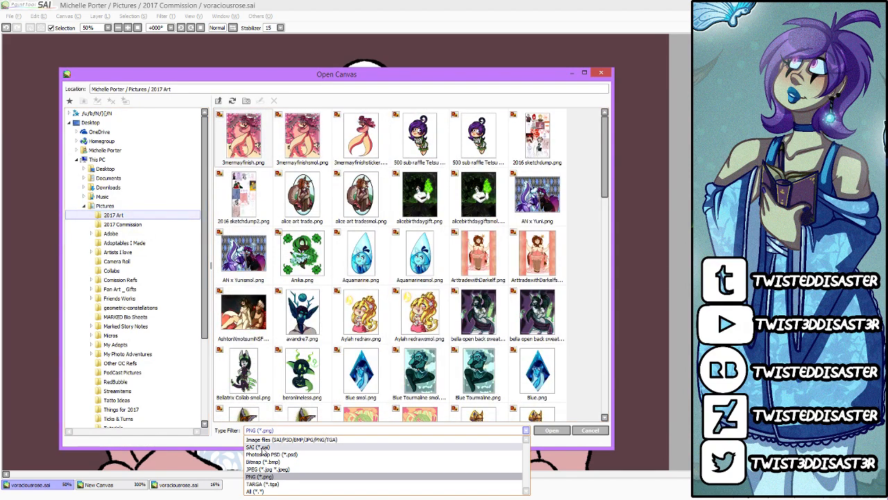
click(277, 447)
scroll(439, 320, down, 2)
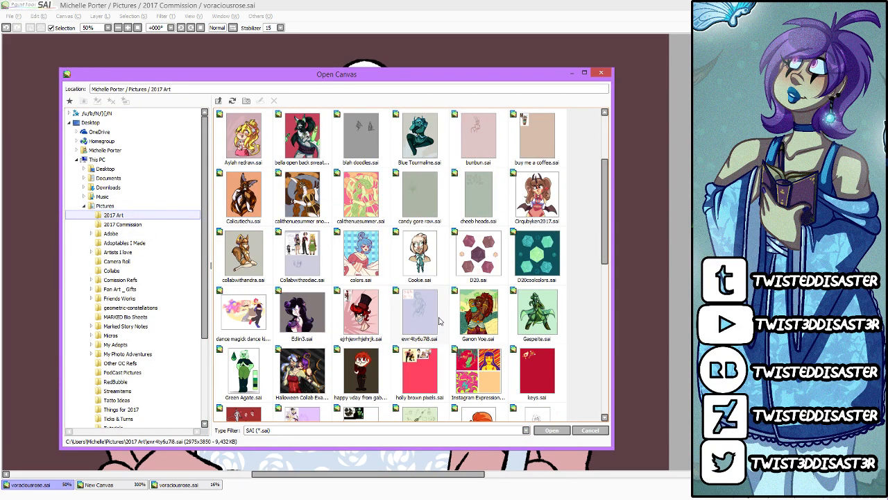
double_click(301, 263)
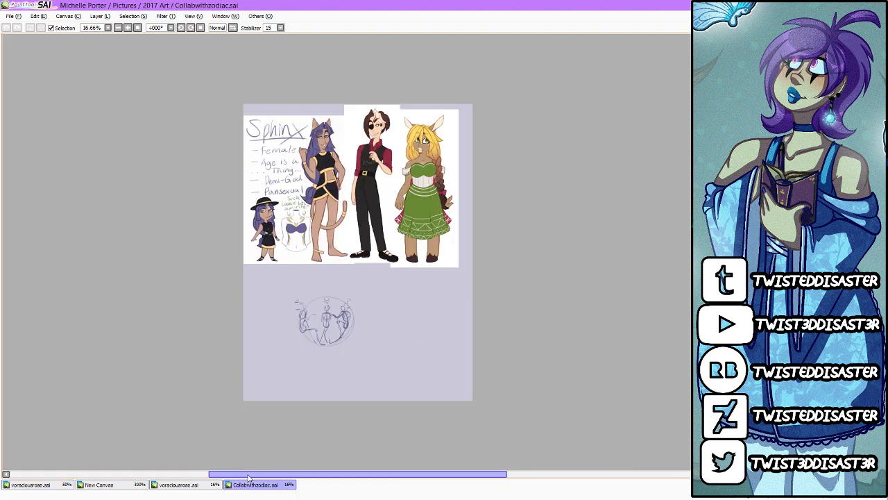
Step: Examine the three reference characters and the circular pose sketch below them
scroll(354, 261, up, 1)
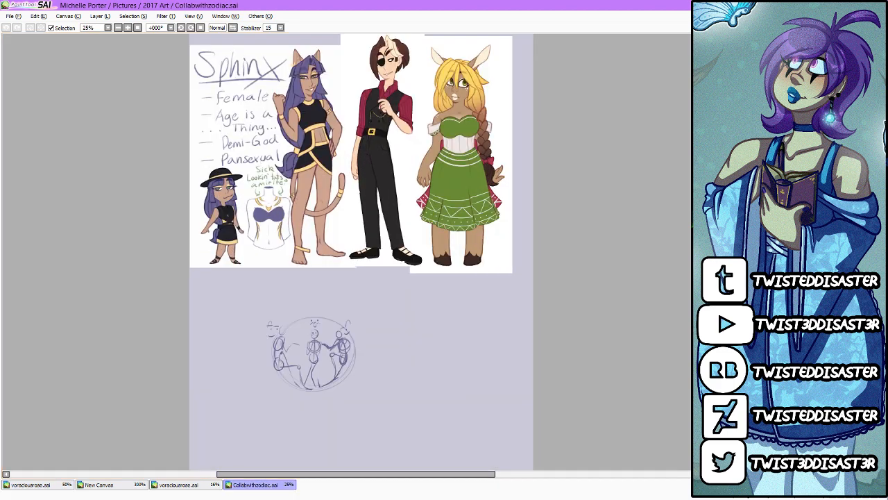
scroll(376, 277, down, 1)
scroll(383, 183, up, 2)
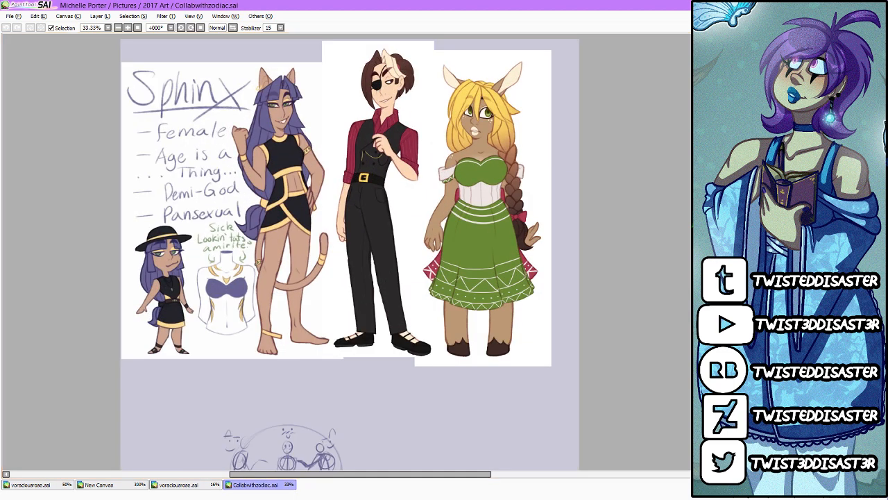
click(708, 241)
scroll(415, 238, down, 2)
scroll(345, 397, up, 4)
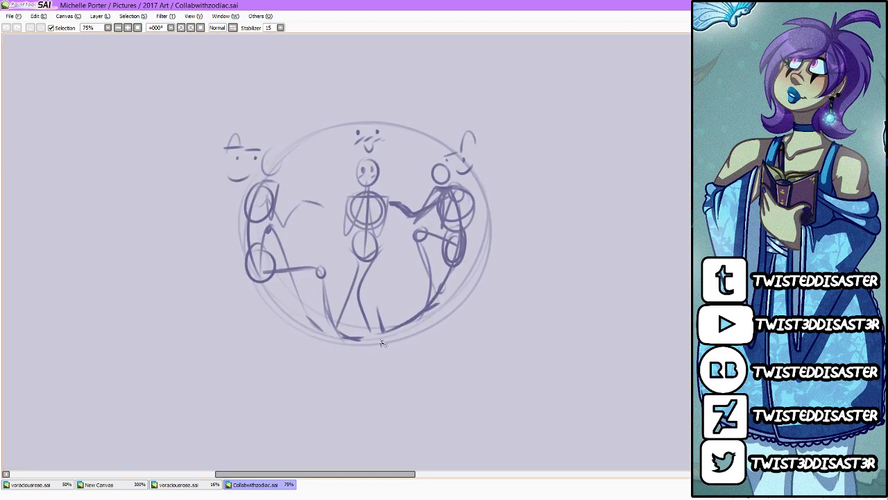
scroll(383, 167, up, 1)
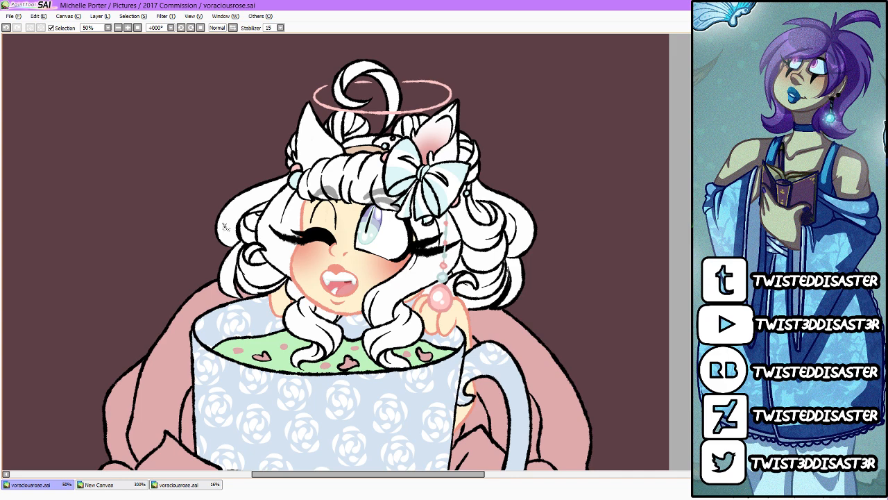
Step: Check the teacup drawing from the face down to the roses and save it
scroll(361, 211, up, 1)
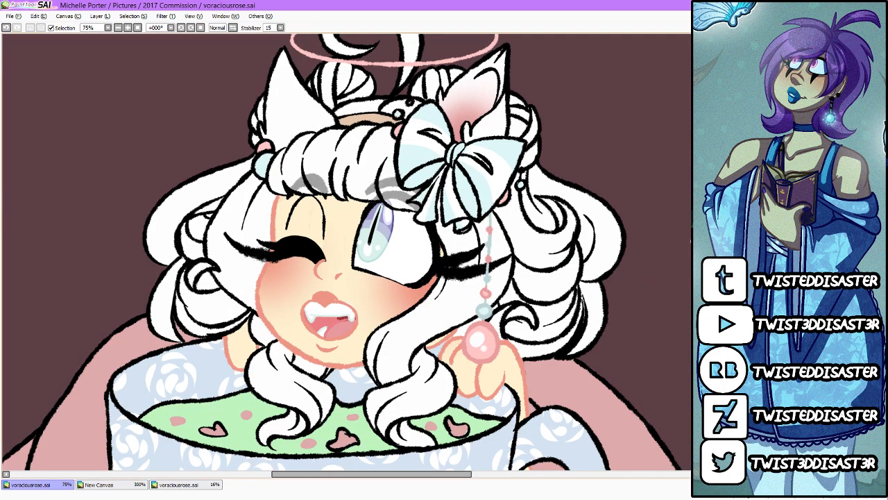
scroll(344, 252, down, 10)
scroll(559, 281, up, 3)
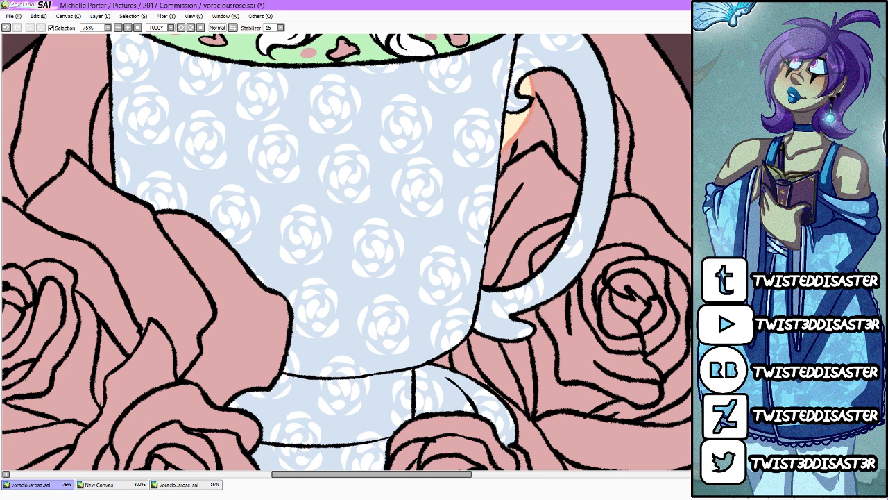
key(ctrl+s)
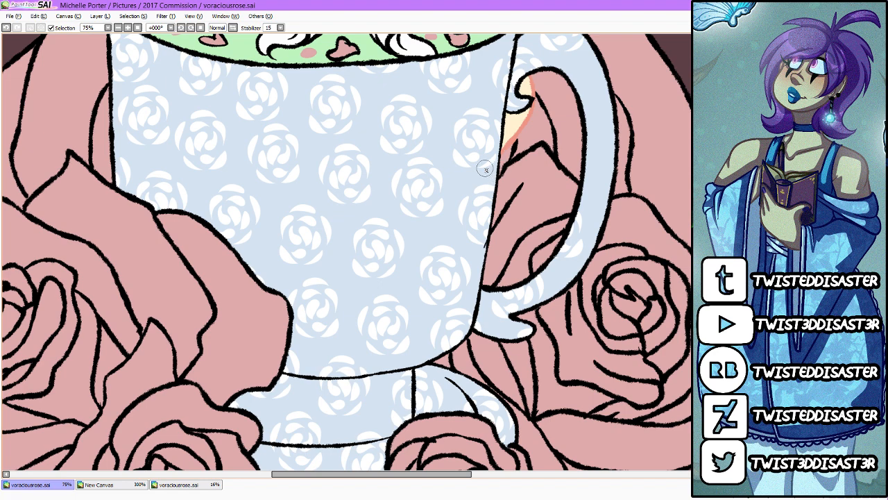
Step: Check the Discord messages and the YouTube live dashboard chat, and switch back to PaintTool SAI
key(alt+Tab)
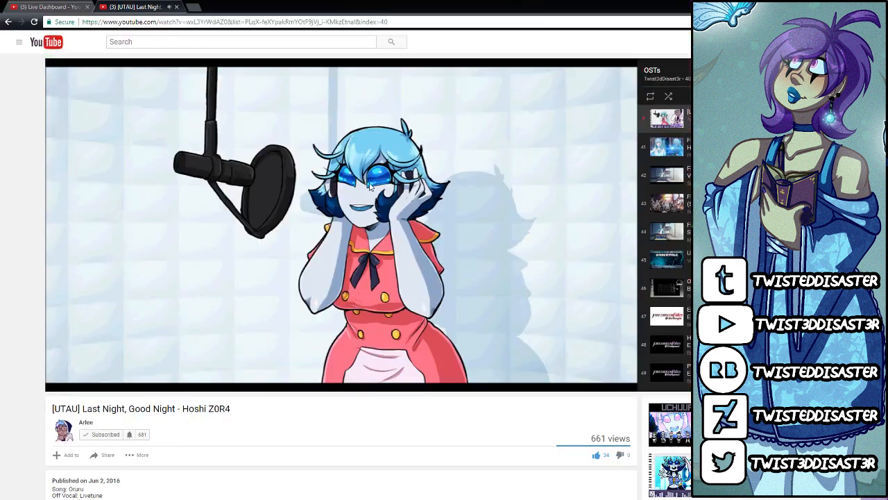
key(alt+Tab)
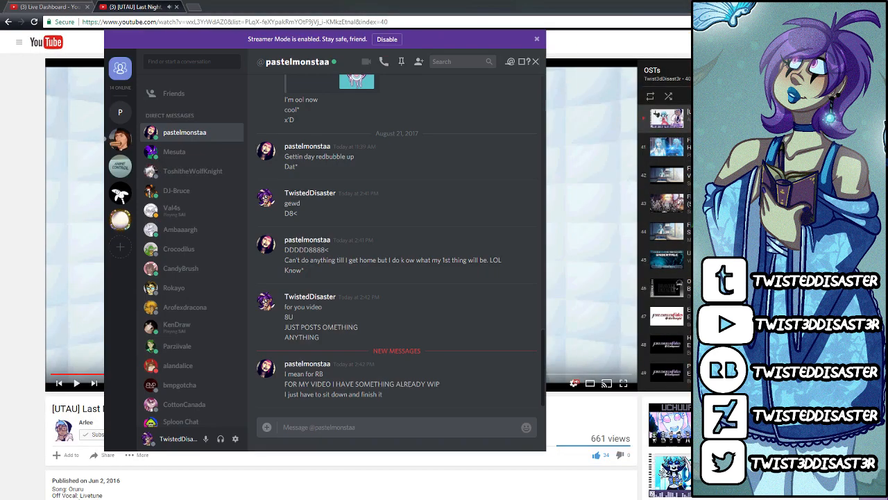
key(alt+Tab)
key(ctrl+1)
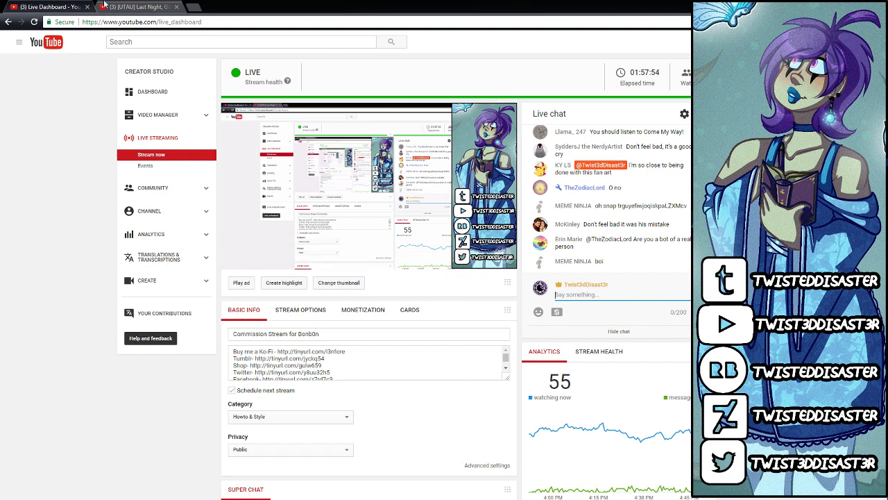
key(ctrl+Tab)
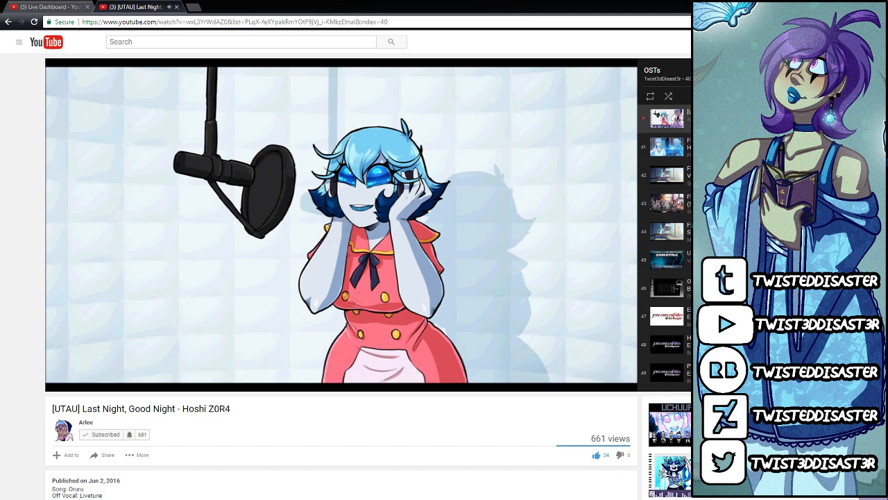
key(alt+Tab)
Step: Recolour the black outlines of the teacup's base and its horizontal bands to a soft grey-blue
scroll(490, 350, down, 2)
scroll(505, 234, up, 1)
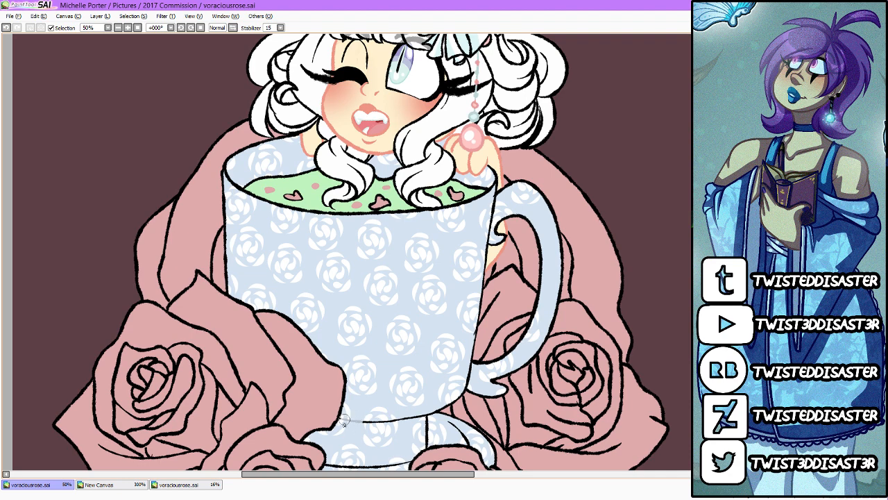
mouse_move(365, 422)
mouse_down()
mouse_move(400, 406)
mouse_move(407, 425)
mouse_move(427, 405)
mouse_move(432, 415)
mouse_move(440, 409)
mouse_move(428, 438)
mouse_up()
scroll(361, 252, down, 3)
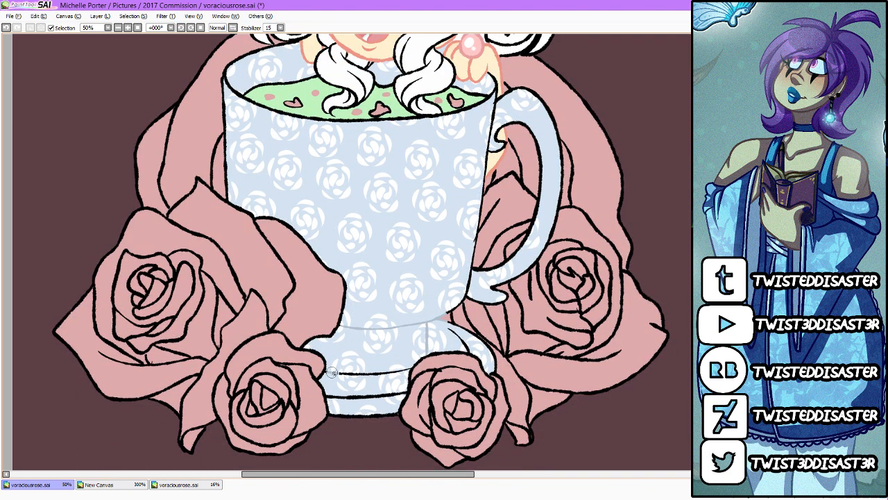
mouse_move(330, 373)
mouse_down()
mouse_move(356, 368)
mouse_move(370, 376)
mouse_move(398, 375)
mouse_up()
mouse_move(333, 399)
mouse_down()
mouse_move(336, 416)
mouse_move(338, 396)
mouse_move(350, 391)
mouse_move(368, 410)
mouse_move(403, 394)
mouse_move(381, 412)
mouse_up()
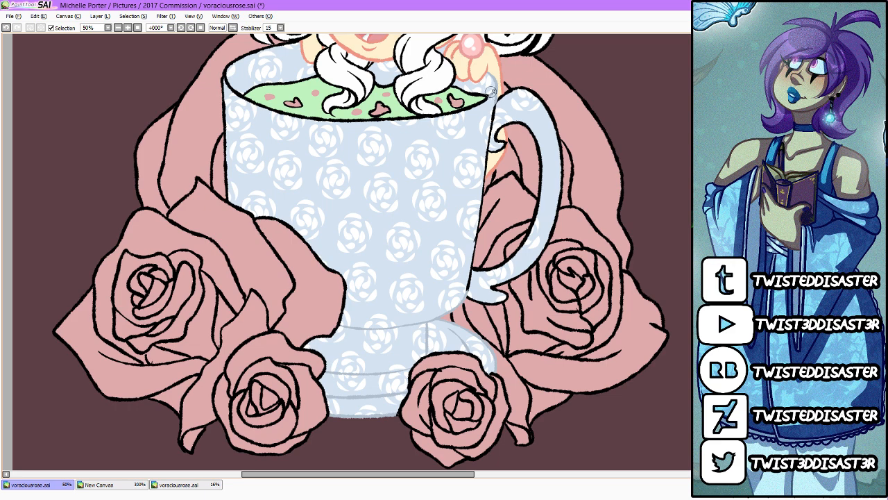
Step: Recolour the outlines of the teacup's rim, sides and handle to the same soft grey-blue
mouse_move(483, 101)
mouse_down()
mouse_move(313, 118)
mouse_move(245, 97)
mouse_move(226, 82)
mouse_move(242, 59)
mouse_move(255, 57)
mouse_move(233, 66)
mouse_move(293, 44)
mouse_up()
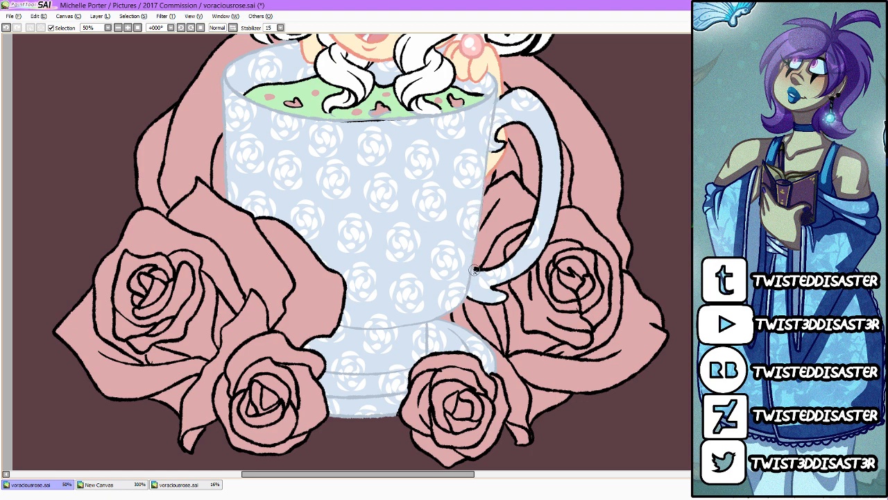
mouse_move(513, 254)
mouse_down()
mouse_move(545, 159)
mouse_move(538, 133)
mouse_move(515, 120)
mouse_move(495, 132)
mouse_move(503, 143)
mouse_move(498, 147)
mouse_move(499, 135)
mouse_move(490, 145)
mouse_move(492, 114)
mouse_move(511, 93)
mouse_move(540, 101)
mouse_move(519, 91)
mouse_move(526, 89)
mouse_move(549, 114)
mouse_move(556, 141)
mouse_move(552, 226)
mouse_move(533, 260)
mouse_move(500, 282)
mouse_move(508, 297)
mouse_move(483, 303)
mouse_move(467, 288)
mouse_up()
drag(509, 123, 541, 174)
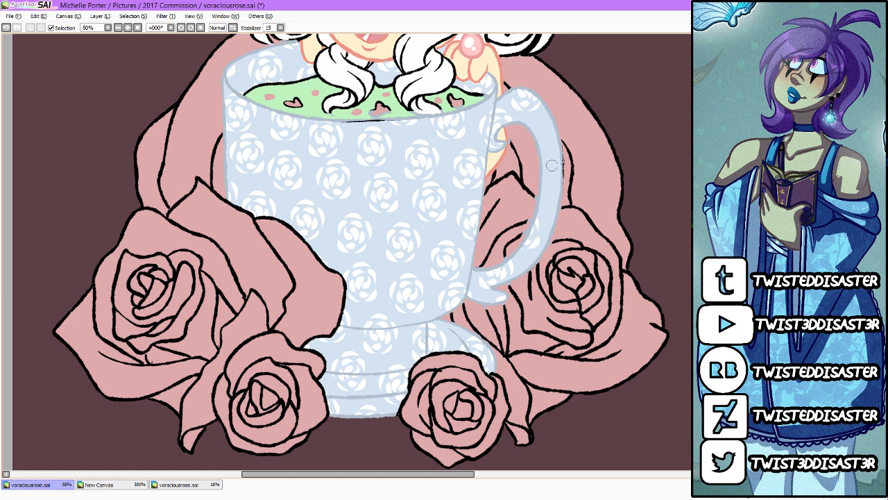
drag(552, 127, 557, 206)
scroll(361, 251, up, 4)
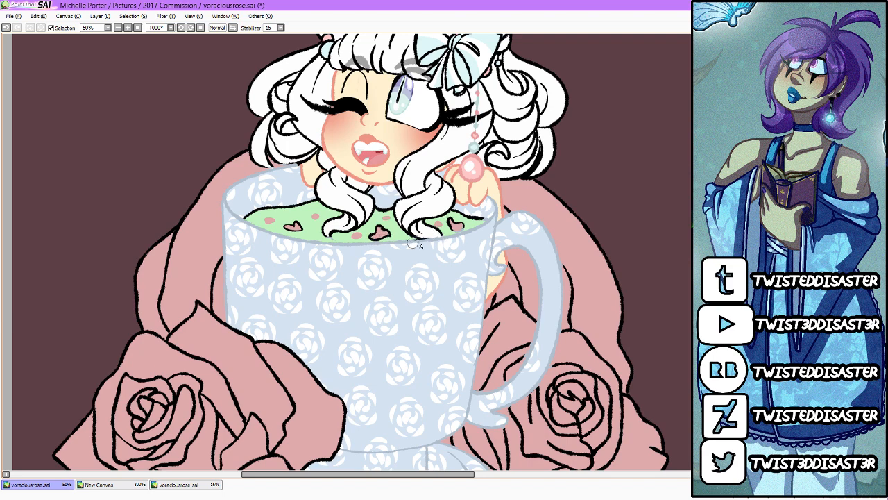
drag(413, 243, 422, 243)
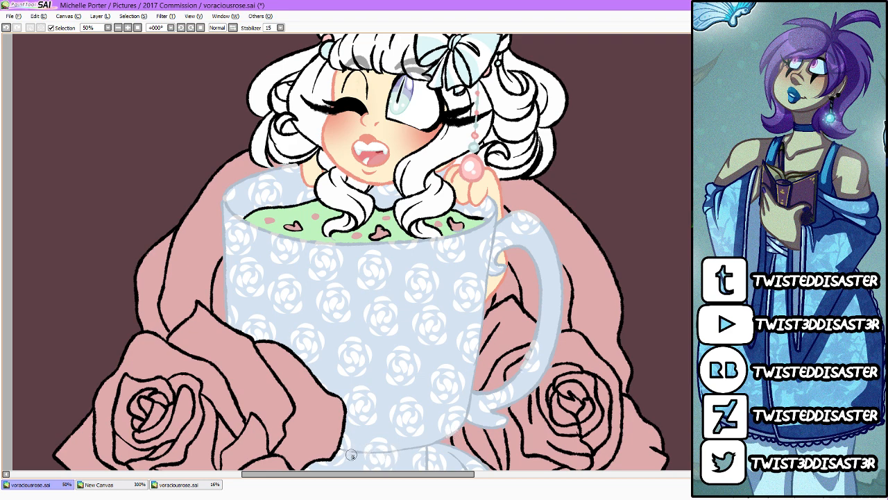
Step: Recolour the hair bow's black outlines to periwinkle blue after checking the pixel character reference
scroll(429, 357, down, 3)
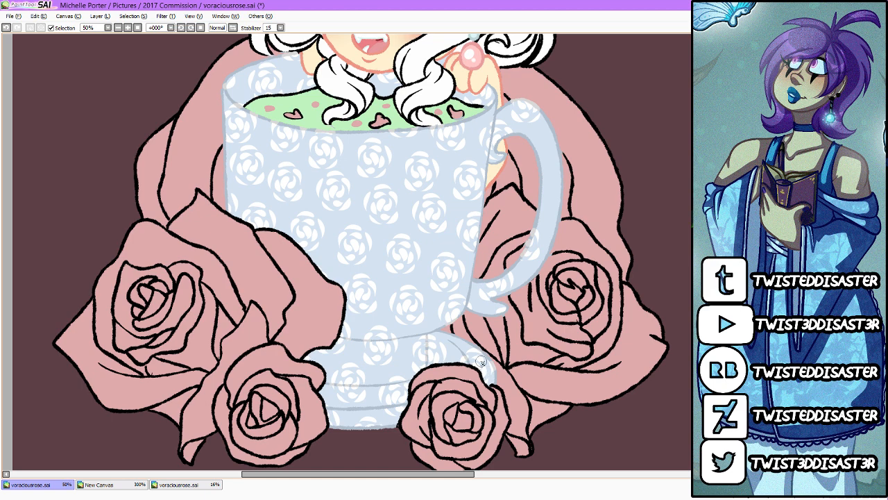
scroll(494, 368, up, 4)
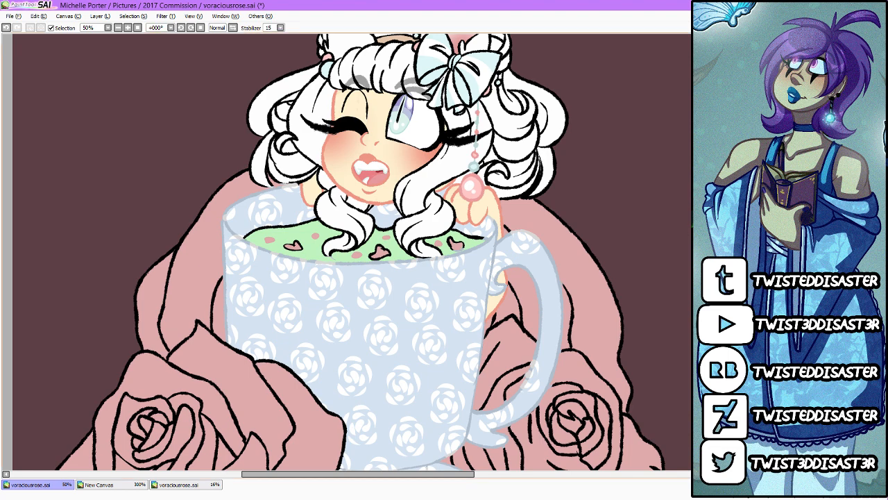
scroll(366, 253, up, 3)
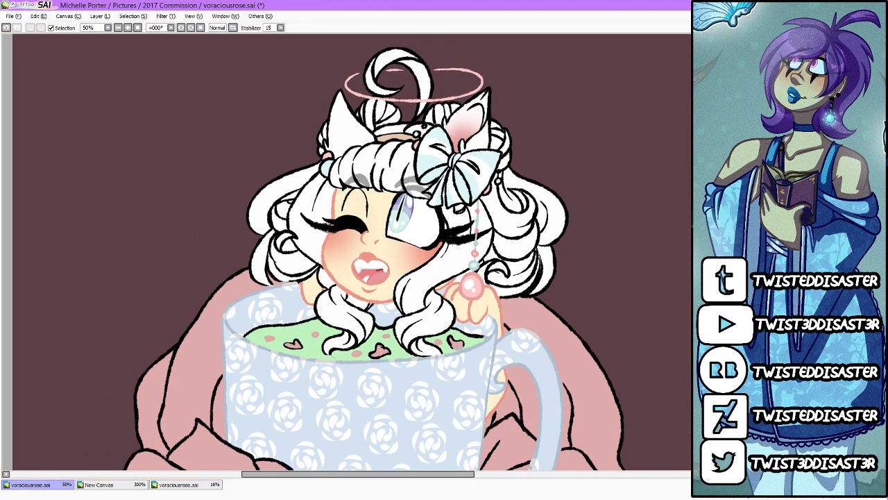
scroll(298, 197, up, 4)
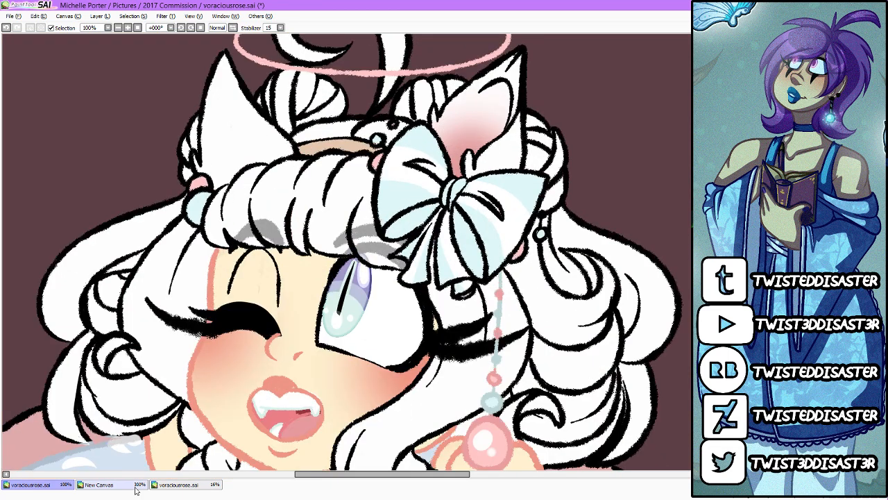
click(132, 487)
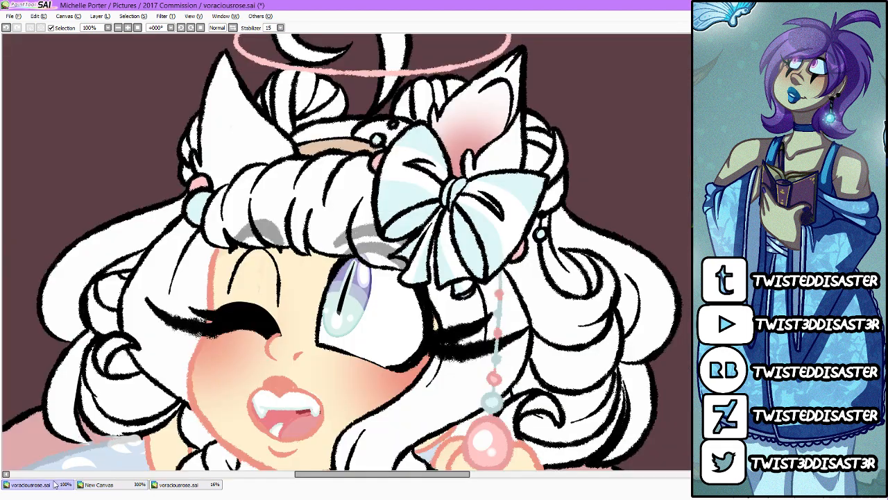
click(31, 484)
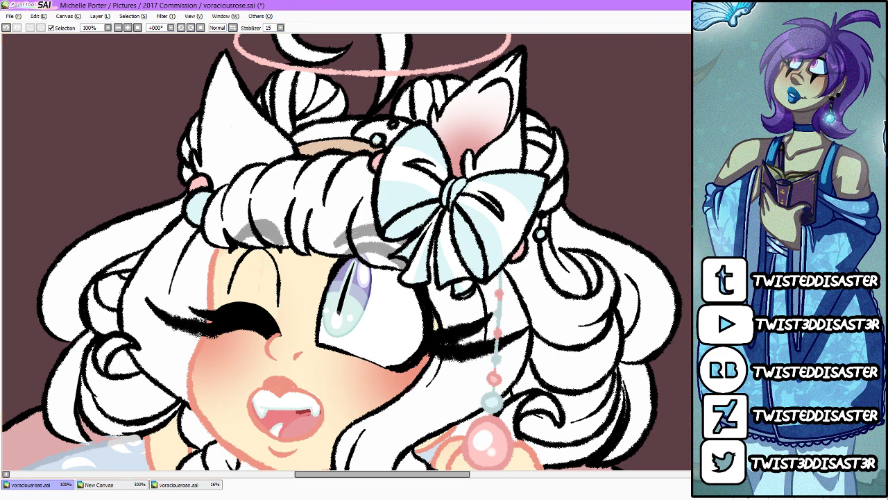
mouse_move(425, 222)
mouse_down()
mouse_move(437, 212)
mouse_move(399, 250)
mouse_move(411, 259)
mouse_move(401, 284)
mouse_move(425, 289)
mouse_move(436, 236)
mouse_move(420, 213)
mouse_move(386, 243)
mouse_move(375, 177)
mouse_move(415, 135)
mouse_move(430, 131)
mouse_move(441, 146)
mouse_move(456, 186)
mouse_move(416, 182)
mouse_move(451, 184)
mouse_move(464, 218)
mouse_move(545, 174)
mouse_move(556, 188)
mouse_move(479, 285)
mouse_move(489, 191)
mouse_move(493, 240)
mouse_move(447, 244)
mouse_move(458, 288)
mouse_move(474, 260)
mouse_up()
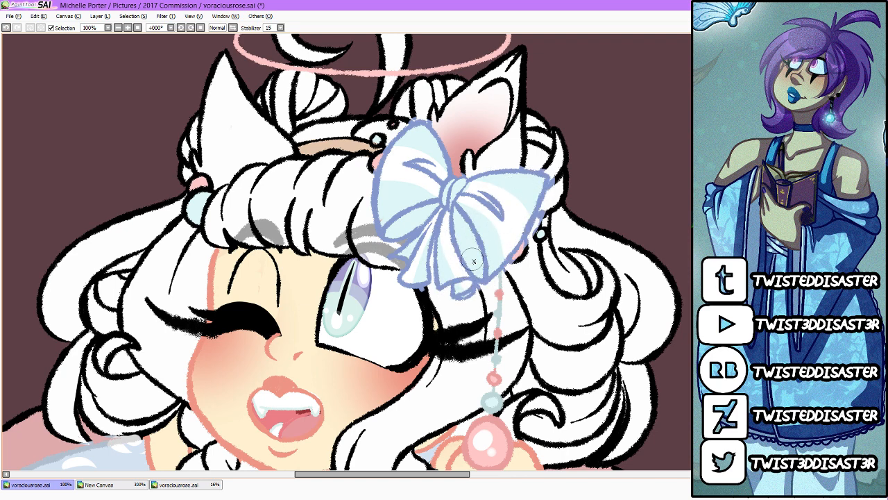
Step: Recolour the outlines of the blue hair beads to periwinkle blue and those of the pink beads to coral pink
drag(550, 229, 545, 231)
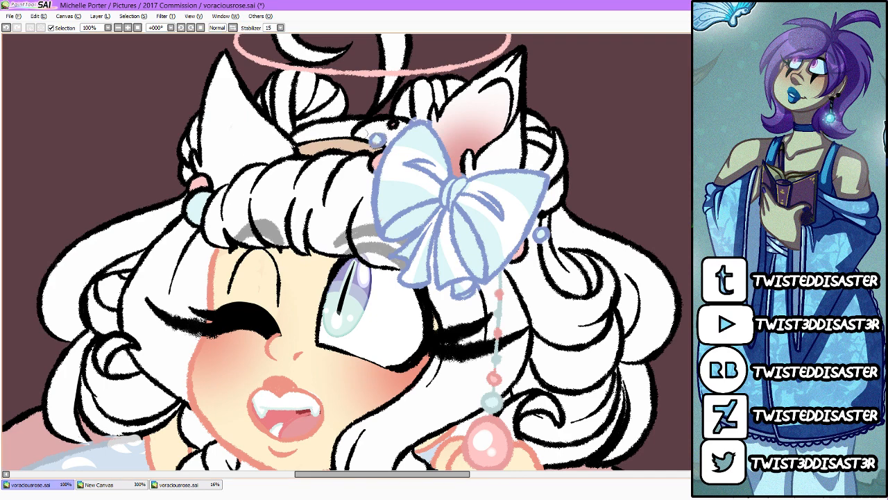
mouse_move(209, 189)
mouse_down()
mouse_move(186, 206)
mouse_move(193, 225)
mouse_move(186, 198)
mouse_move(197, 186)
mouse_up()
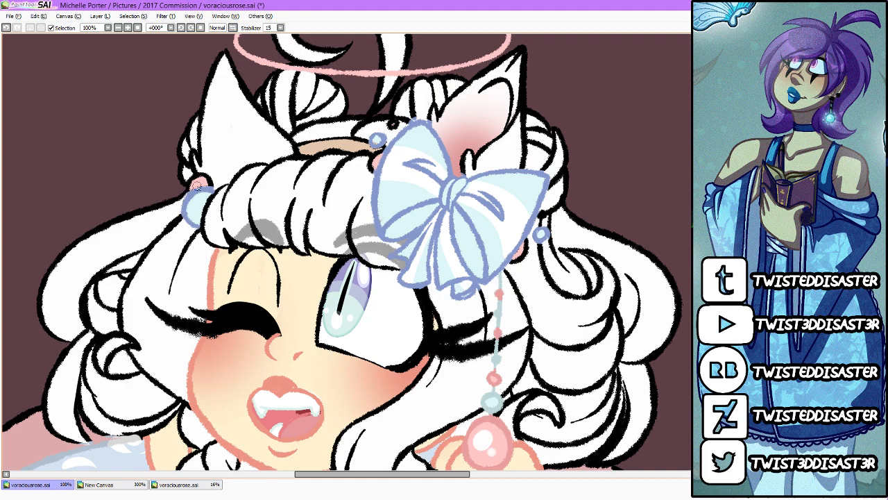
scroll(197, 185, down, 6)
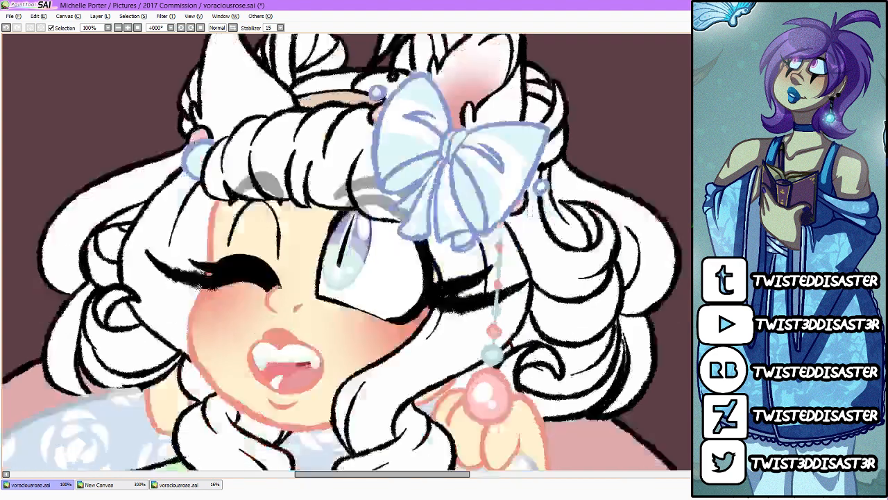
scroll(197, 186, up, 8)
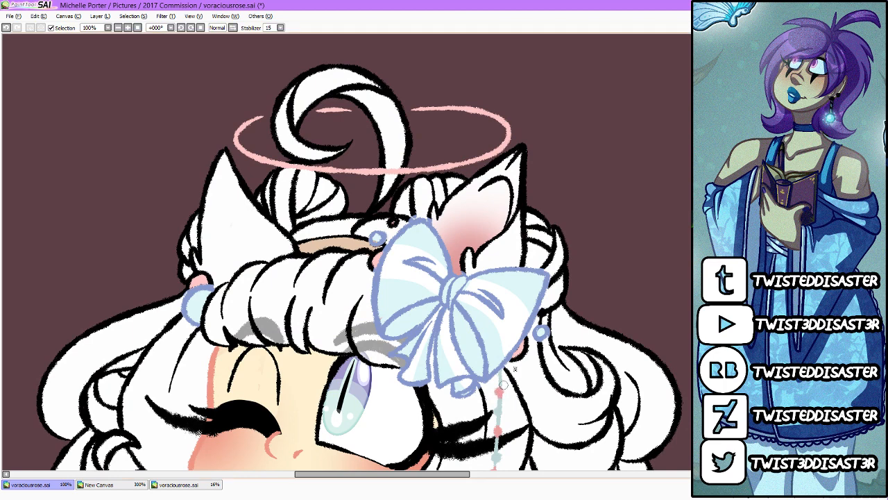
drag(524, 338, 513, 361)
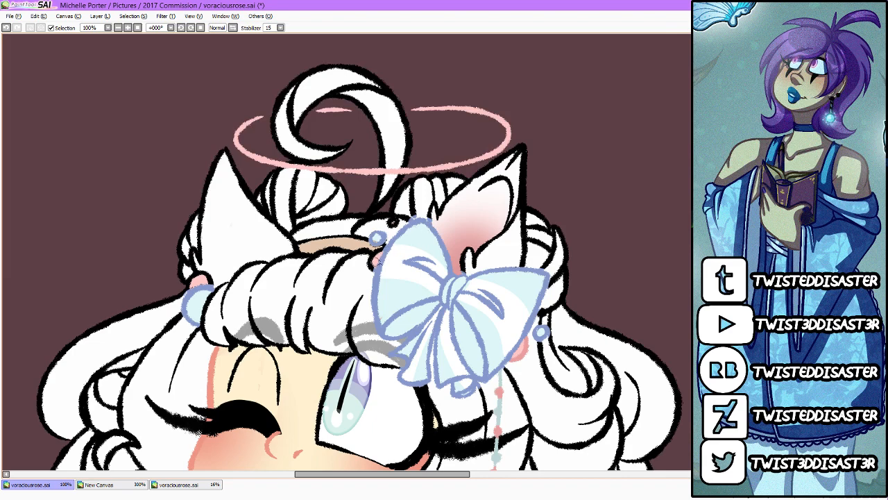
mouse_move(379, 261)
mouse_down()
mouse_move(383, 274)
mouse_move(390, 254)
mouse_up()
mouse_move(191, 291)
mouse_down()
mouse_move(205, 279)
mouse_move(208, 287)
mouse_up()
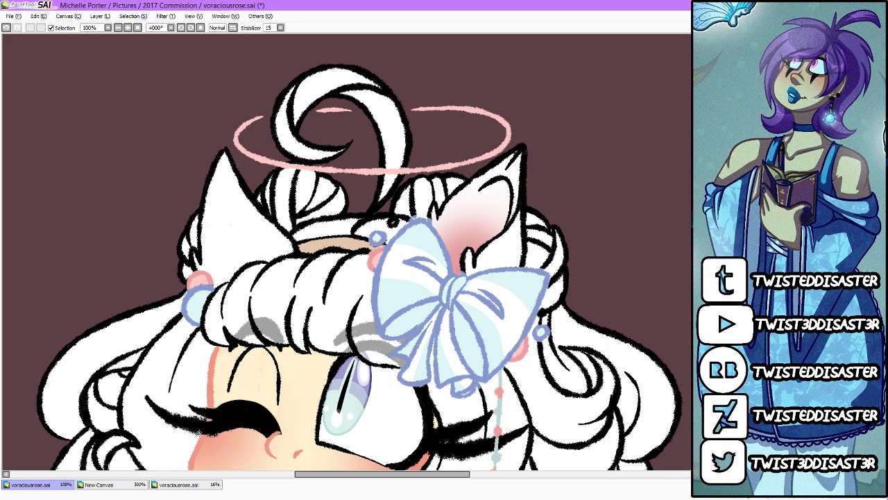
drag(391, 223, 393, 220)
Step: Compare the whole teacup drawing with the pixel character reference and save the drawing
scroll(505, 201, down, 4)
scroll(538, 236, up, 1)
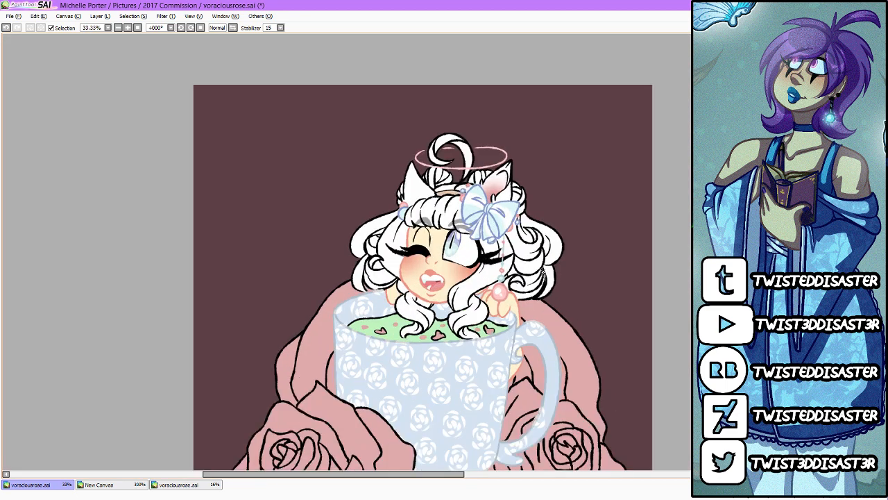
scroll(513, 266, up, 1)
scroll(513, 266, down, 2)
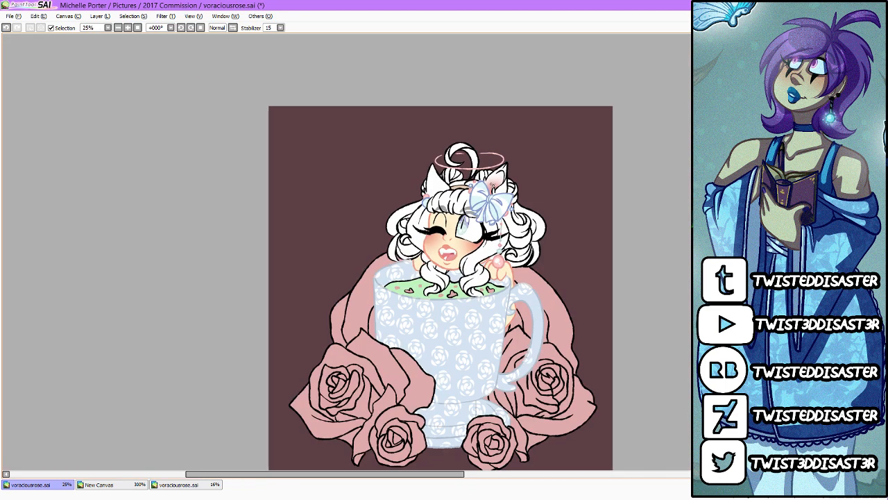
scroll(512, 266, up, 3)
click(177, 484)
click(108, 485)
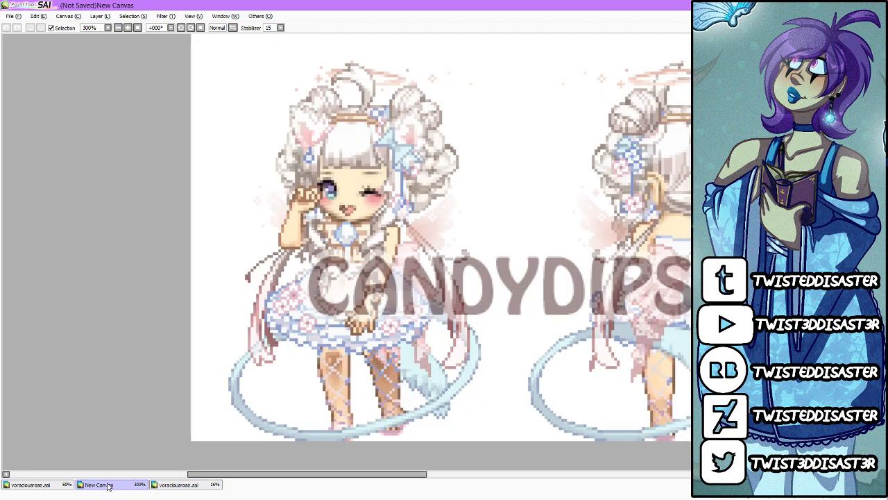
click(67, 476)
click(30, 484)
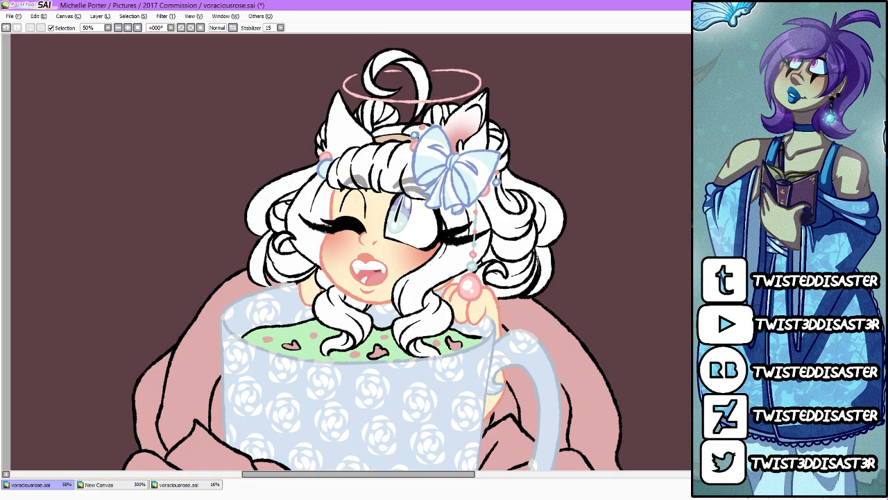
scroll(494, 82, down, 2)
click(9, 16)
click(30, 72)
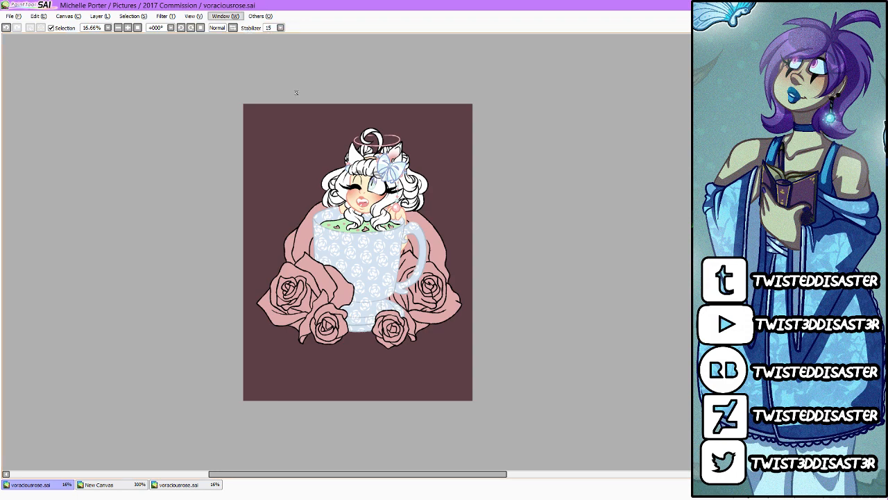
Step: Recolour the black outlines of the hair, curls and cat ears to a pale pinkish grey
scroll(387, 134, up, 2)
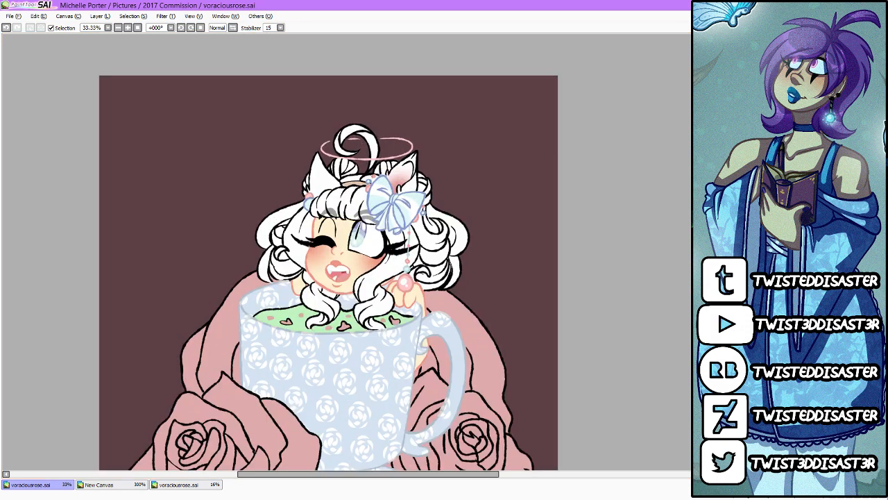
mouse_move(378, 270)
mouse_down()
mouse_move(343, 324)
mouse_move(303, 325)
mouse_move(290, 278)
mouse_move(359, 231)
mouse_move(457, 262)
mouse_move(498, 238)
mouse_move(484, 211)
mouse_move(364, 182)
mouse_up()
scroll(364, 242, up, 4)
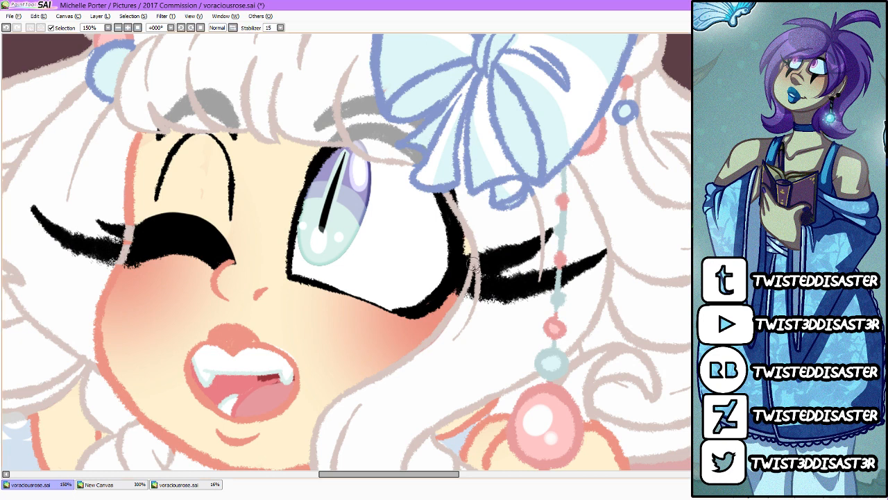
Step: Repaint the open eye's outer lashes black where the pale hair colour covers them
mouse_move(501, 252)
mouse_down()
mouse_move(458, 265)
mouse_move(479, 266)
mouse_move(464, 275)
mouse_move(466, 288)
mouse_move(490, 287)
mouse_up()
drag(543, 238, 551, 231)
drag(546, 278, 538, 279)
drag(544, 246, 529, 249)
Step: Recolour both grey eyebrows to a very pale pinkish tone that matches the hair
scroll(551, 195, down, 5)
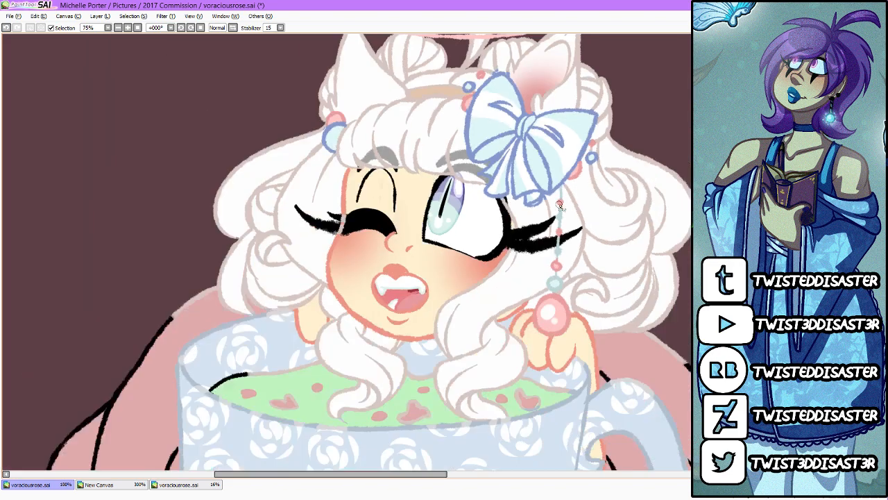
scroll(553, 188, up, 5)
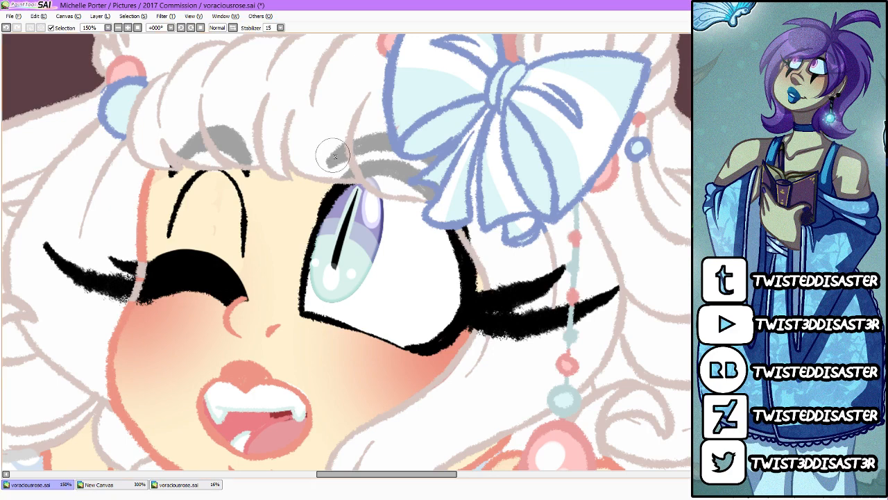
mouse_move(334, 156)
mouse_down()
mouse_move(375, 156)
mouse_move(419, 179)
mouse_up()
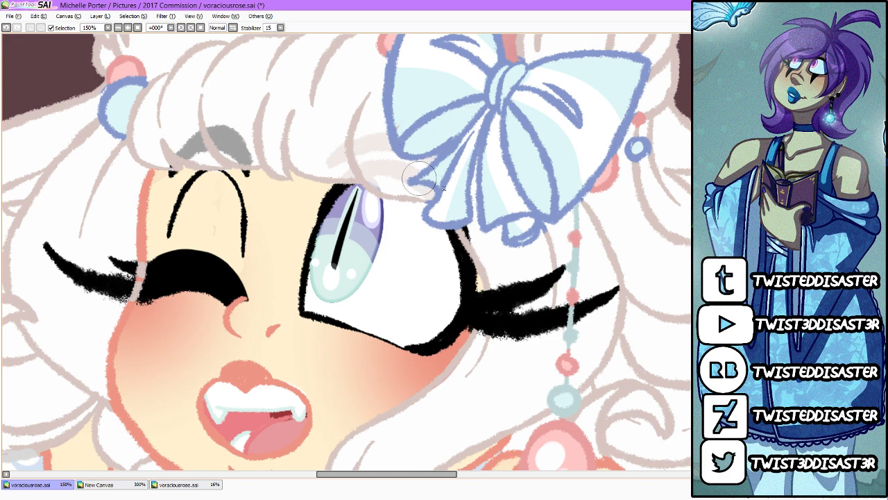
mouse_move(190, 135)
mouse_down()
mouse_move(173, 146)
mouse_move(196, 140)
mouse_move(253, 152)
mouse_move(238, 130)
mouse_up()
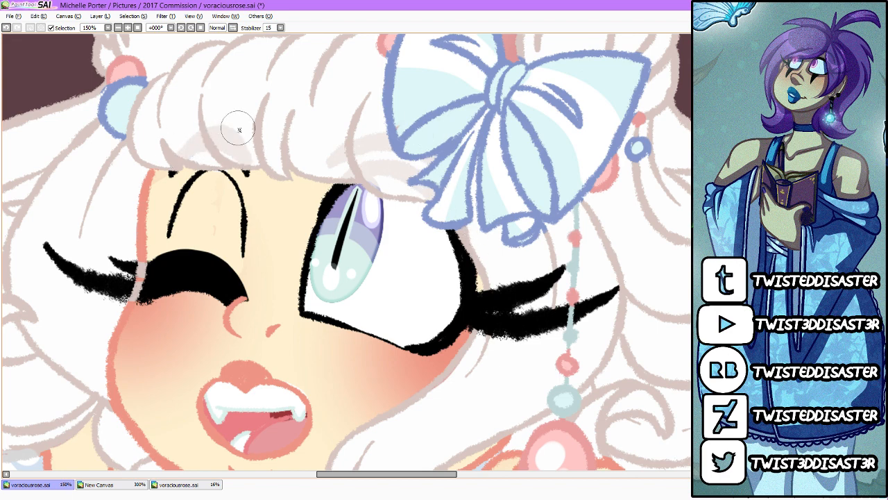
Step: Restore black on the right rose's upper edge, the tea surface outline and the three heart-shaped petals where hair colour spilled over
scroll(340, 139, down, 5)
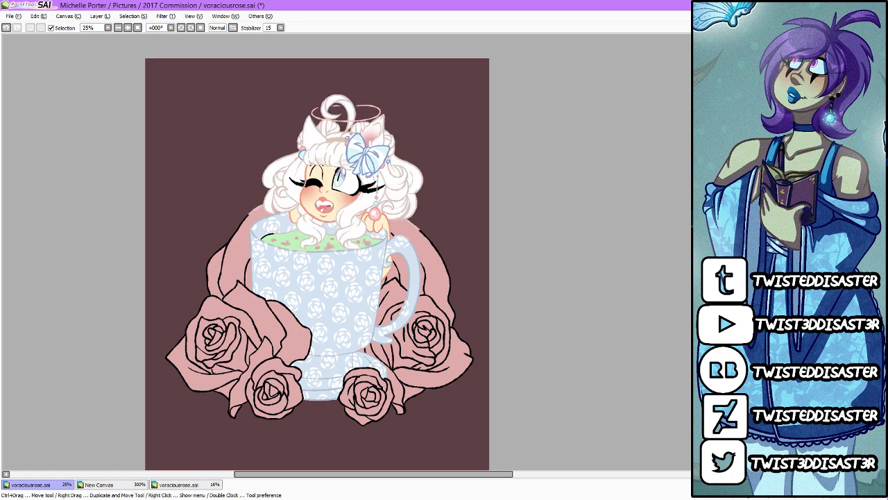
scroll(405, 236, up, 2)
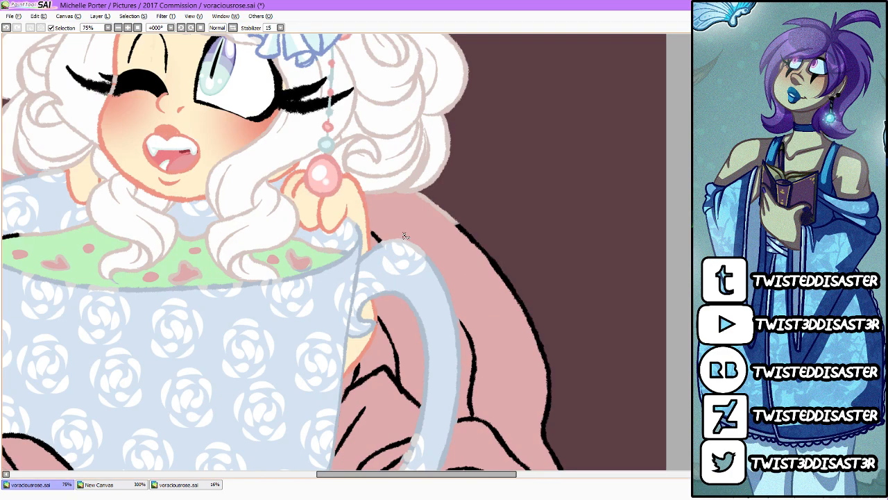
mouse_move(475, 238)
mouse_down()
mouse_move(458, 209)
mouse_move(411, 191)
mouse_up()
mouse_move(347, 252)
mouse_down()
mouse_move(292, 244)
mouse_move(305, 243)
mouse_move(296, 253)
mouse_move(304, 261)
mouse_move(347, 252)
mouse_up()
key(ctrl+z)
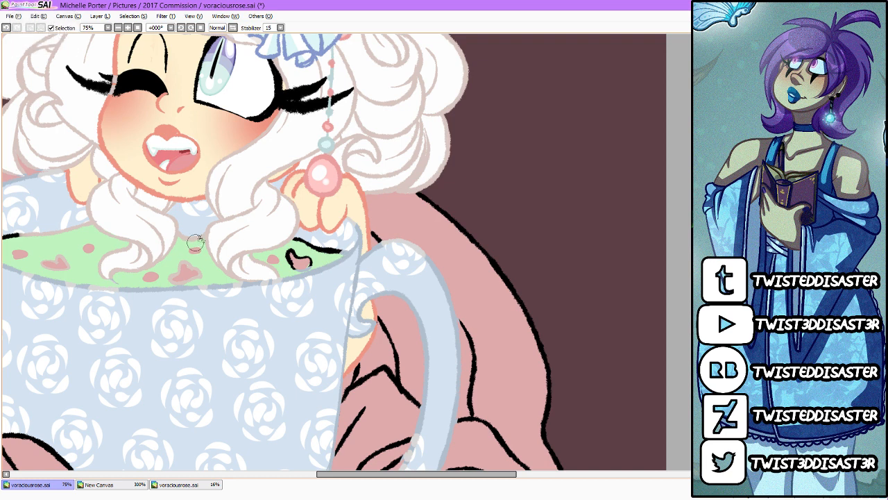
drag(201, 238, 179, 236)
mouse_move(193, 264)
mouse_down()
mouse_move(184, 261)
mouse_move(178, 280)
mouse_move(197, 281)
mouse_up()
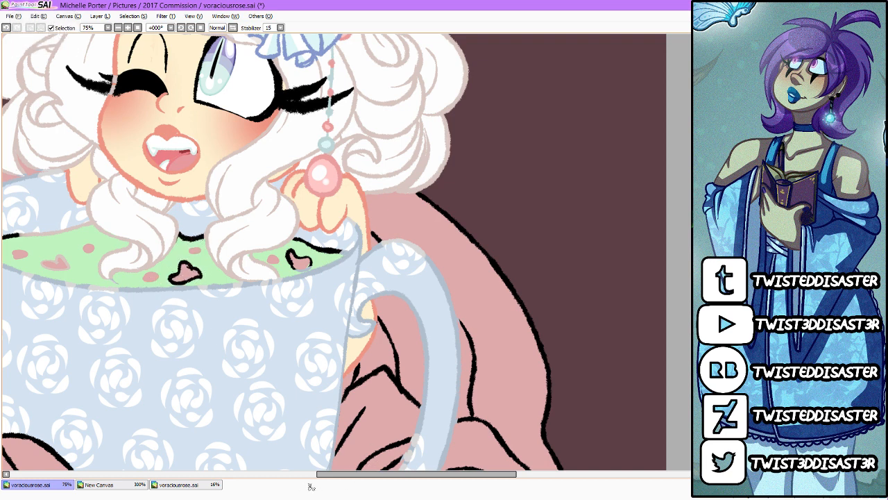
drag(319, 474, 245, 474)
drag(286, 240, 351, 223)
mouse_move(328, 250)
mouse_down()
mouse_move(304, 264)
mouse_move(325, 256)
mouse_up()
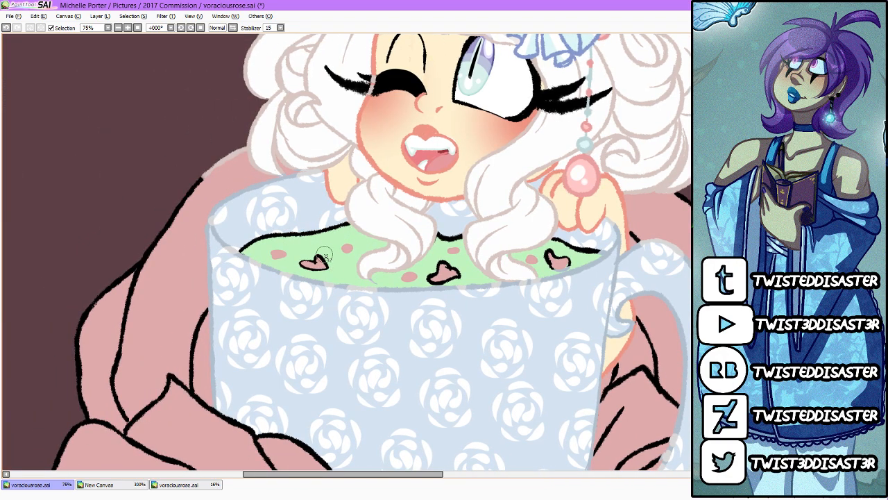
Step: Repaint the closed eye's outer lashes black where the pale hair line crosses them
scroll(326, 255, down, 1)
scroll(343, 137, up, 2)
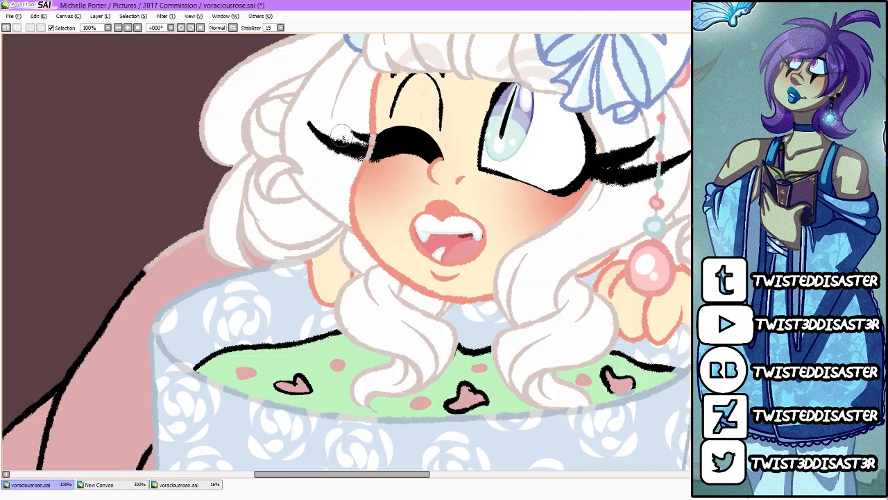
drag(369, 138, 370, 160)
scroll(370, 159, down, 3)
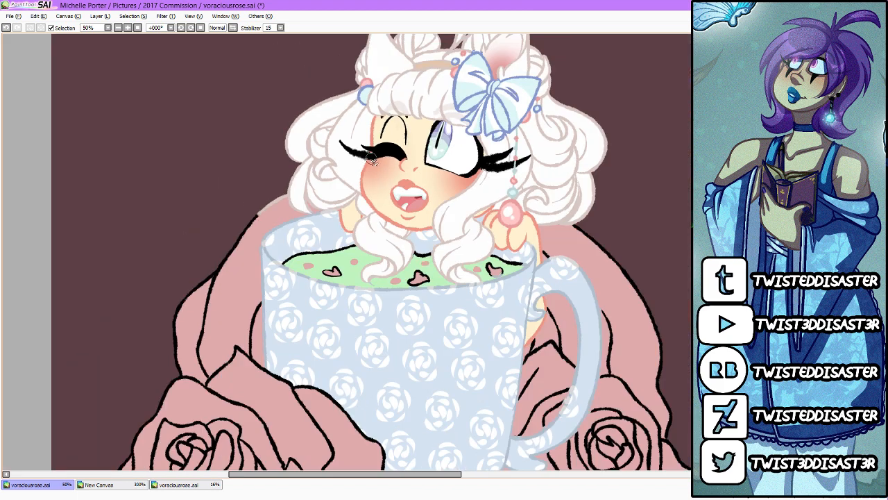
scroll(438, 119, up, 2)
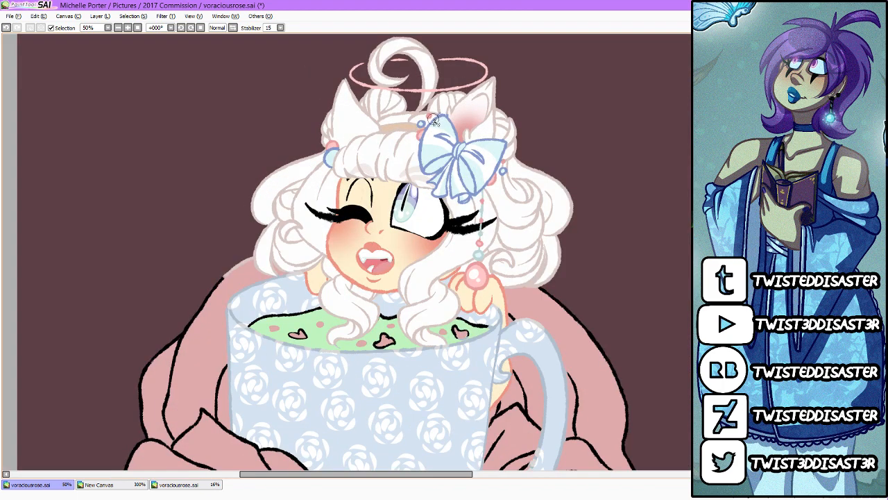
drag(278, 209, 528, 236)
Step: Restore the left rose's upper outline to black and recolour the tea surface's outline to green
scroll(354, 252, down, 2)
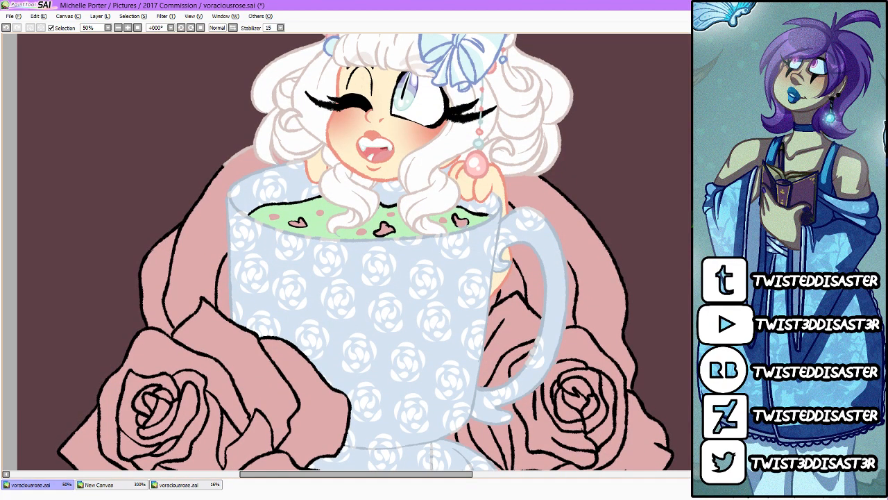
drag(224, 170, 242, 148)
key(ctrl+z)
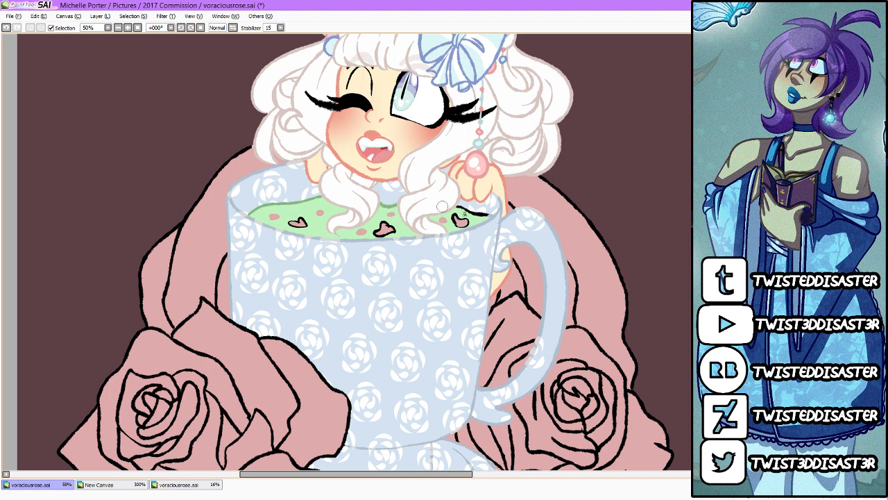
scroll(483, 215, down, 3)
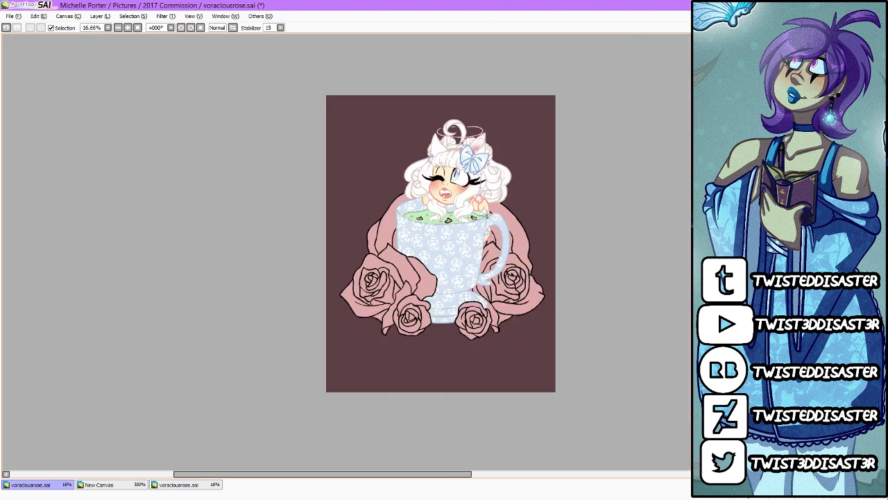
scroll(489, 214, up, 1)
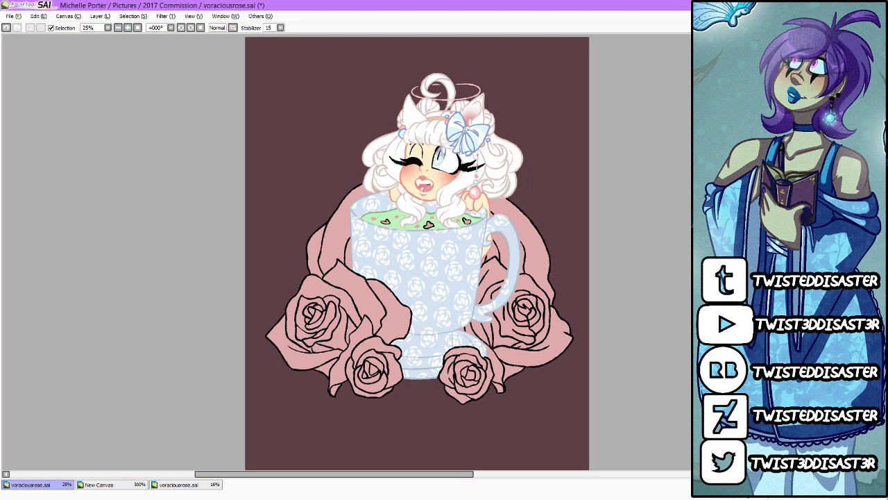
Step: Recolour the black outlines of the roses and heart-shaped petals to dark pink and the headband's upper outline to tan
mouse_move(561, 352)
mouse_down()
mouse_move(577, 292)
mouse_move(534, 257)
mouse_move(472, 255)
mouse_move(486, 208)
mouse_move(396, 243)
mouse_move(347, 201)
mouse_move(320, 237)
mouse_up()
mouse_move(272, 304)
mouse_down()
mouse_move(299, 367)
mouse_move(402, 378)
mouse_up()
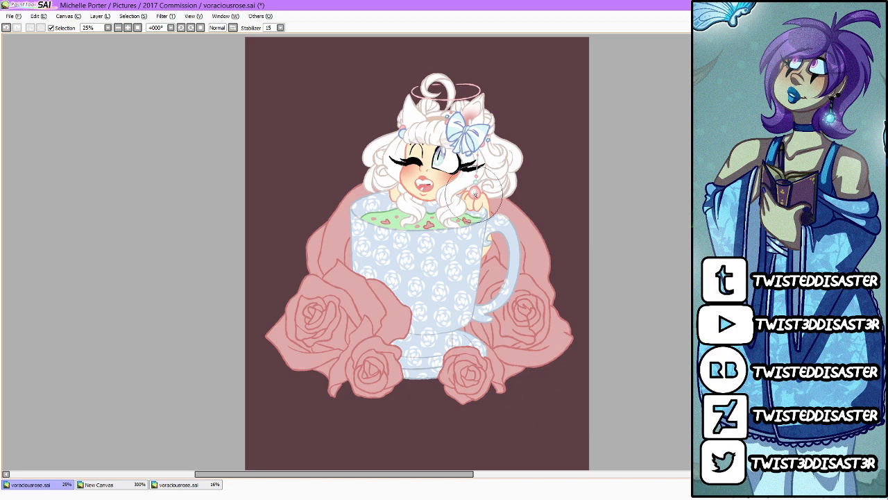
scroll(483, 196, up, 1)
scroll(444, 139, up, 5)
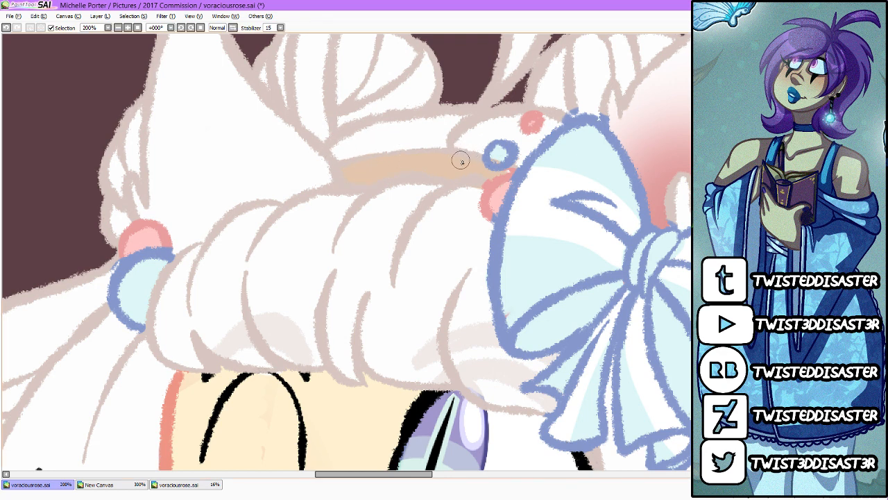
mouse_move(453, 149)
mouse_down()
mouse_move(476, 157)
mouse_move(429, 150)
mouse_move(345, 159)
mouse_up()
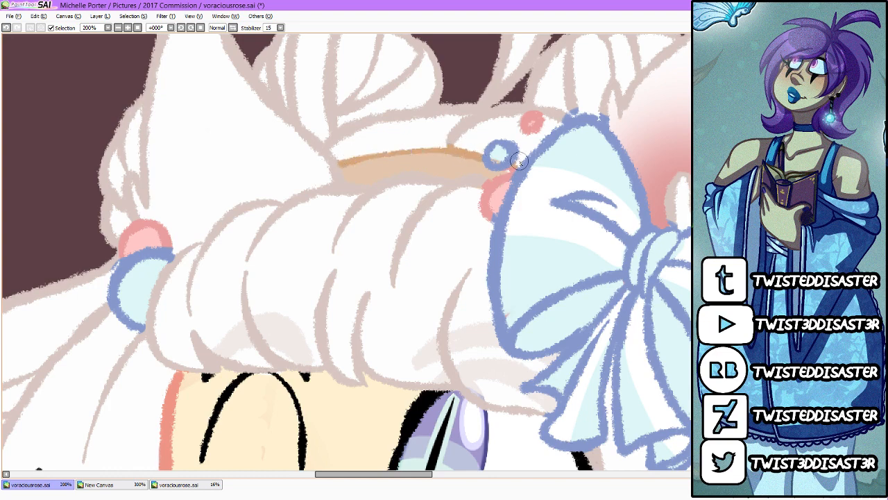
Step: Select the green tea surface on both sides of the hair strand and shade it with a darker green gradient
scroll(517, 165, down, 4)
scroll(520, 162, down, 1)
scroll(485, 169, down, 3)
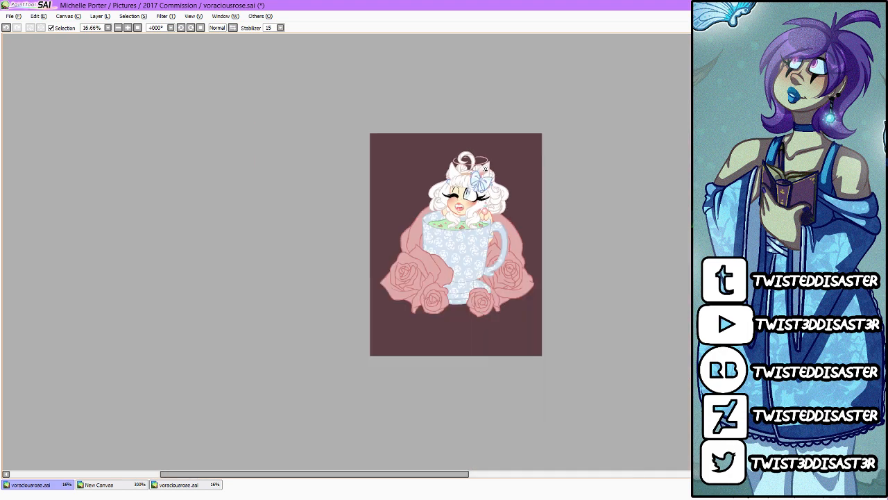
scroll(503, 209, up, 2)
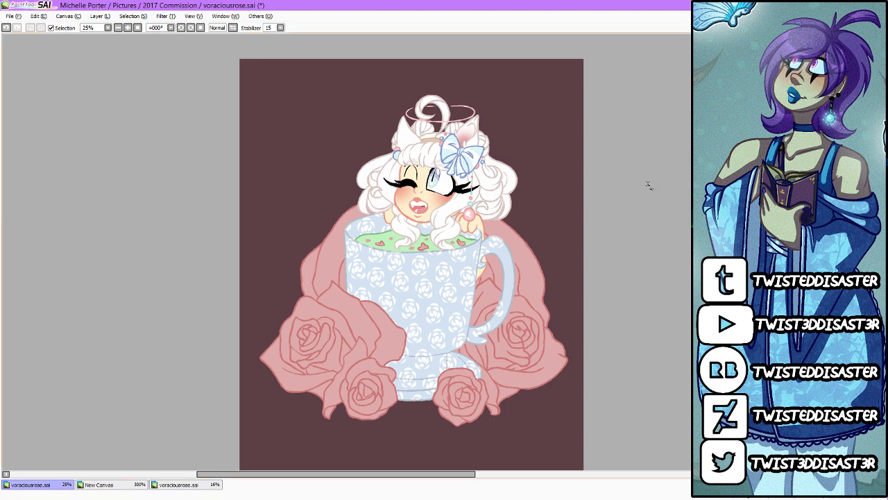
click(449, 259)
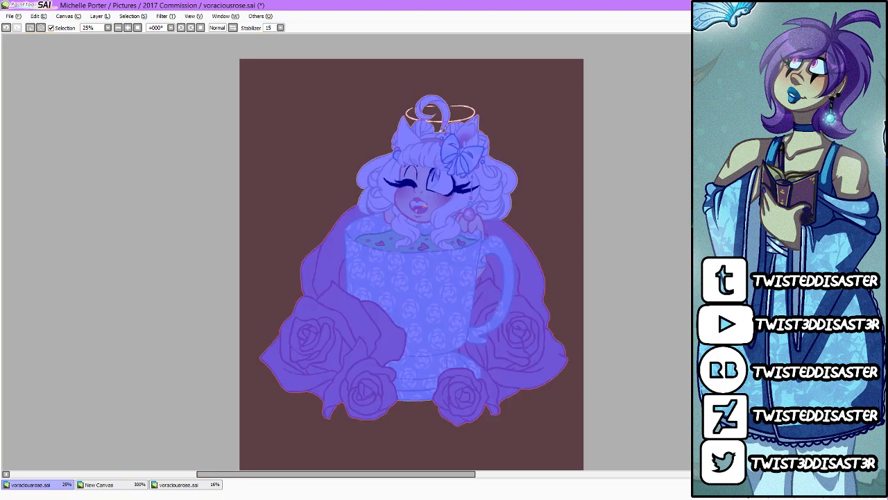
key(ctrl+d)
click(430, 247)
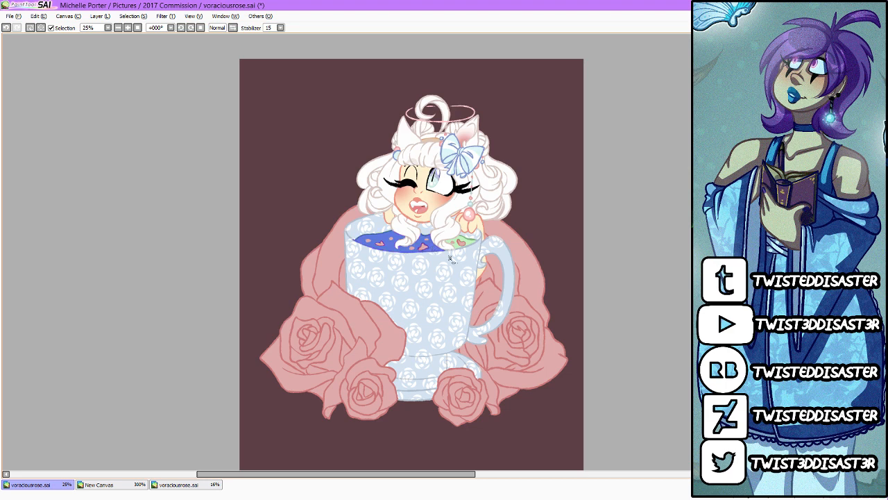
click(459, 247)
key(b)
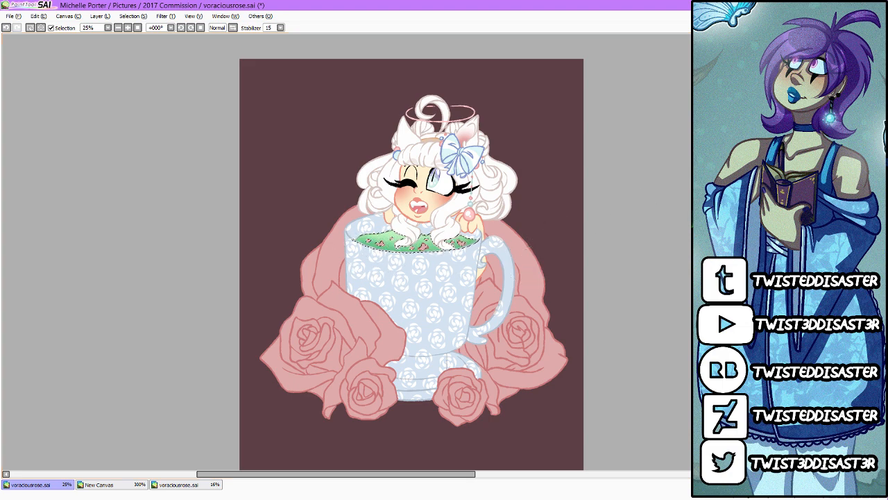
Step: Paint soft darker green ripple shadows in the tea around the floating round and heart-shaped petals
scroll(397, 261, up, 4)
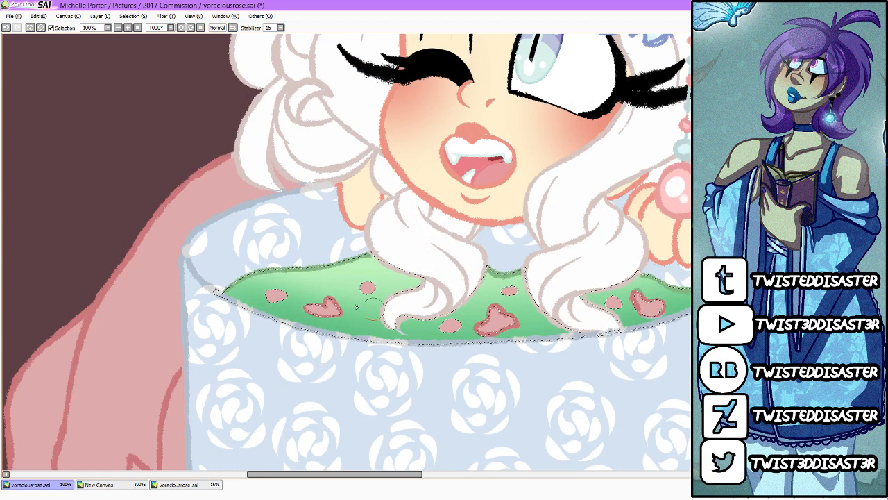
drag(352, 307, 345, 326)
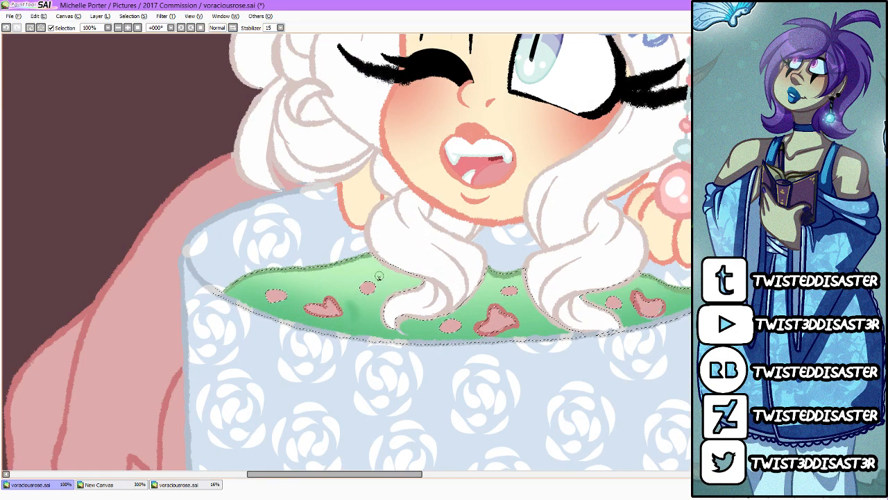
mouse_move(374, 274)
mouse_down()
mouse_move(380, 294)
mouse_move(353, 296)
mouse_up()
mouse_move(283, 284)
mouse_down()
mouse_move(289, 299)
mouse_move(257, 301)
mouse_up()
mouse_move(484, 304)
mouse_down()
mouse_move(503, 303)
mouse_move(523, 326)
mouse_up()
drag(516, 283, 522, 295)
drag(460, 318, 464, 329)
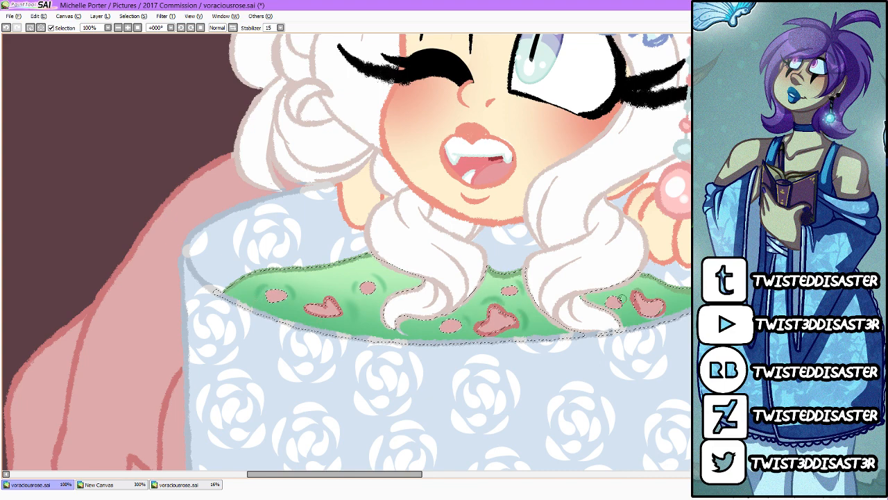
drag(608, 292, 605, 299)
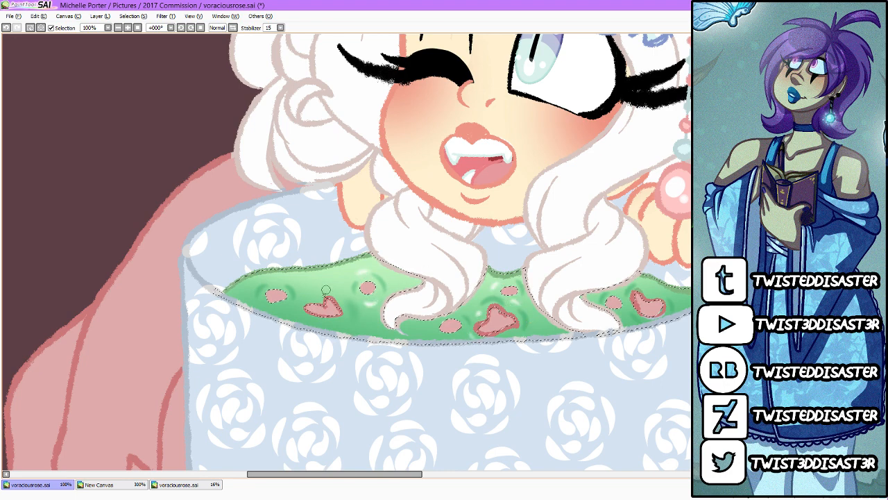
Step: Paint pale green ripple highlights around the floating petals and clear the tea selection
drag(296, 311, 325, 324)
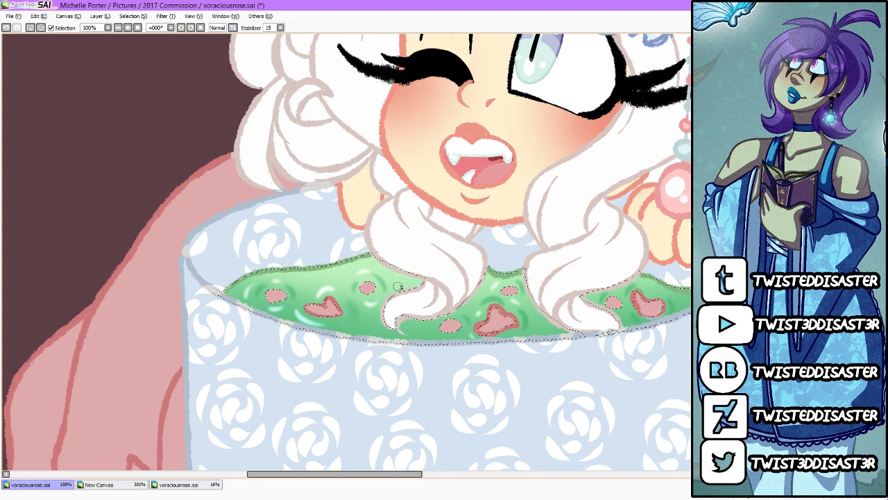
drag(391, 475, 414, 475)
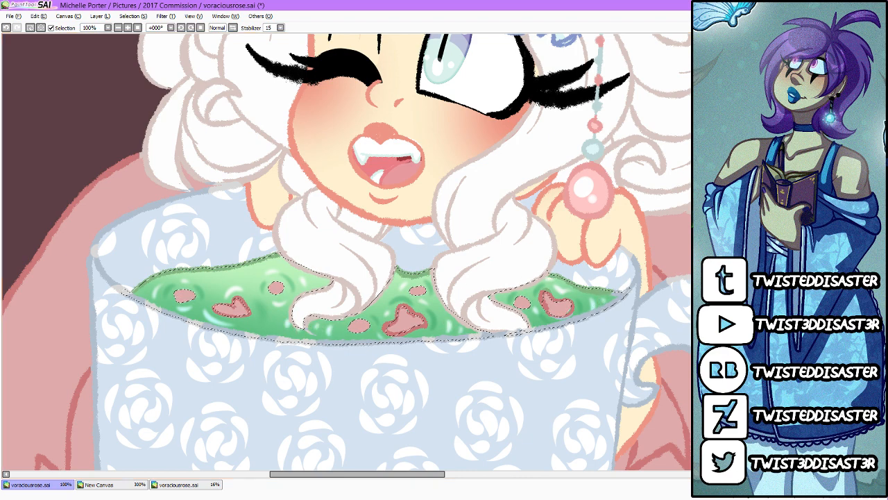
scroll(621, 125, down, 5)
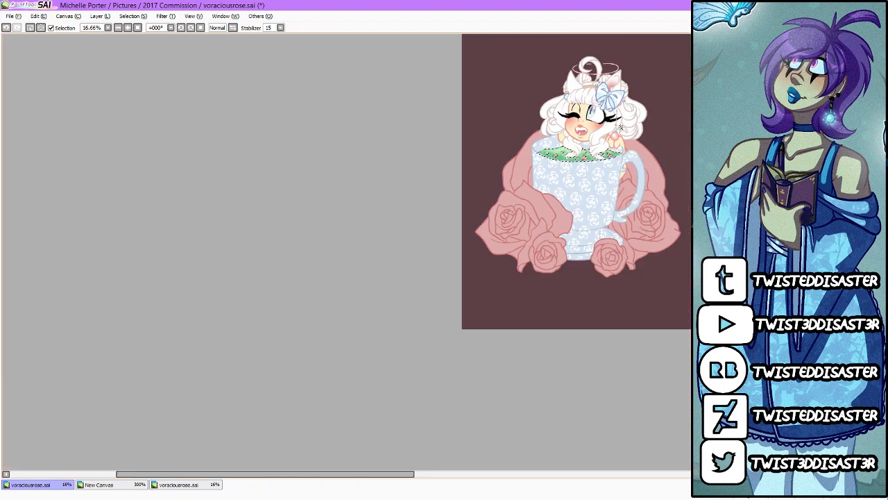
scroll(688, 150, up, 2)
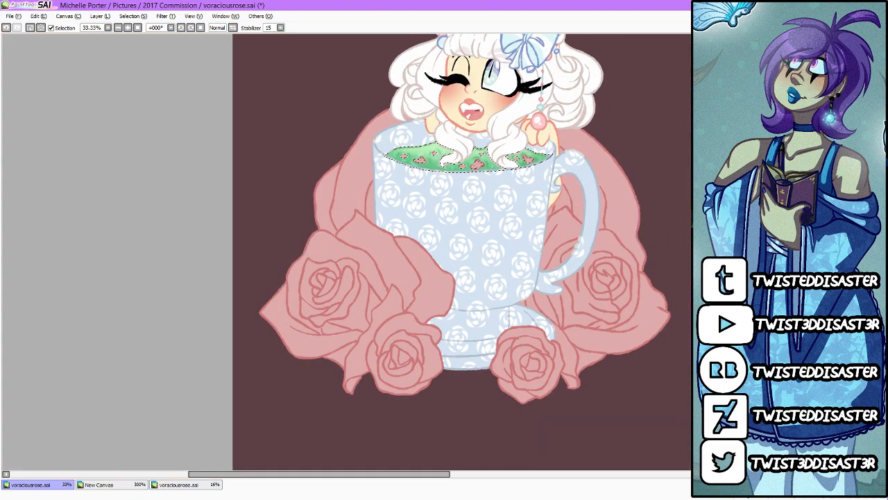
key(ctrl+d)
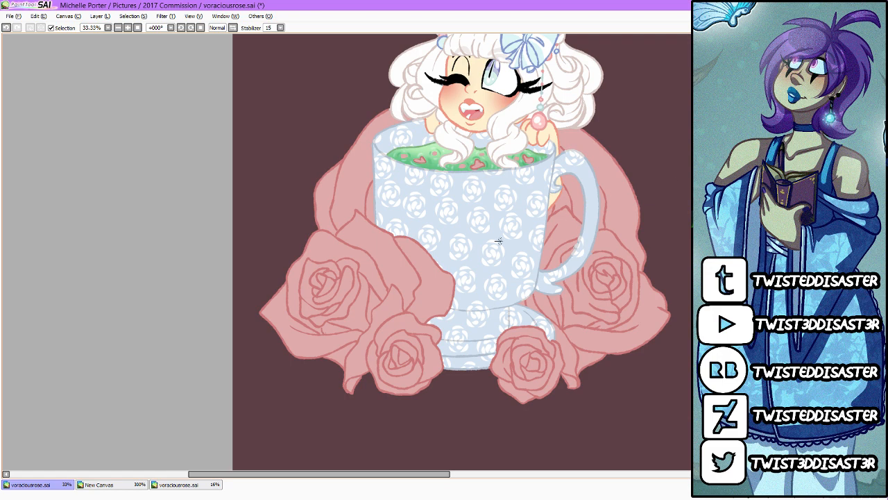
Step: Select the halo ring above the head, thicken it in light pink and add a faint white glow around it
scroll(499, 241, down, 2)
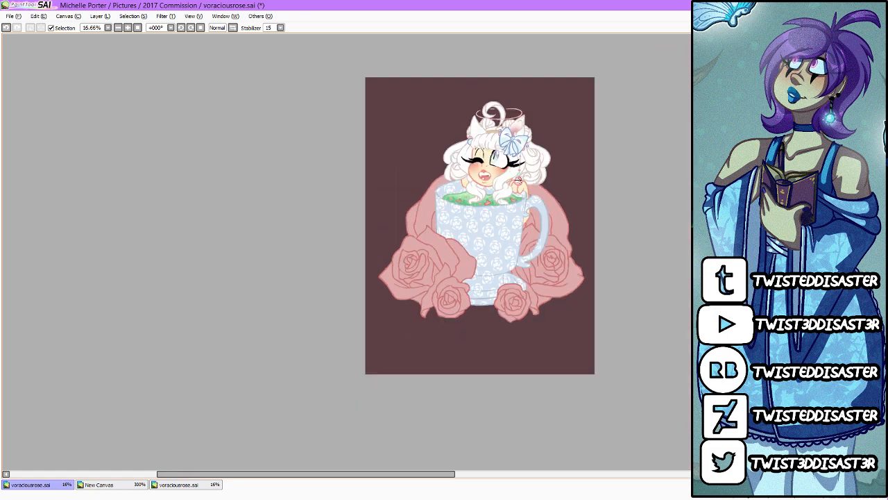
scroll(504, 240, up, 1)
scroll(488, 171, up, 2)
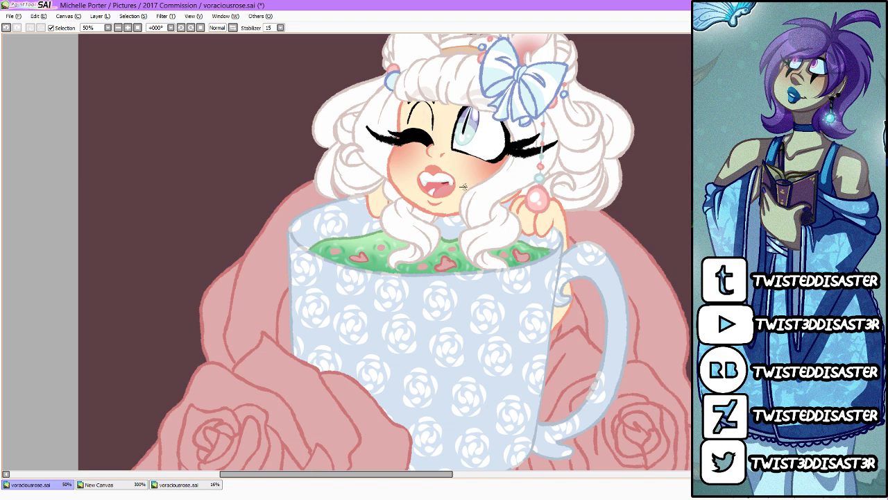
scroll(463, 186, down, 3)
scroll(459, 156, up, 3)
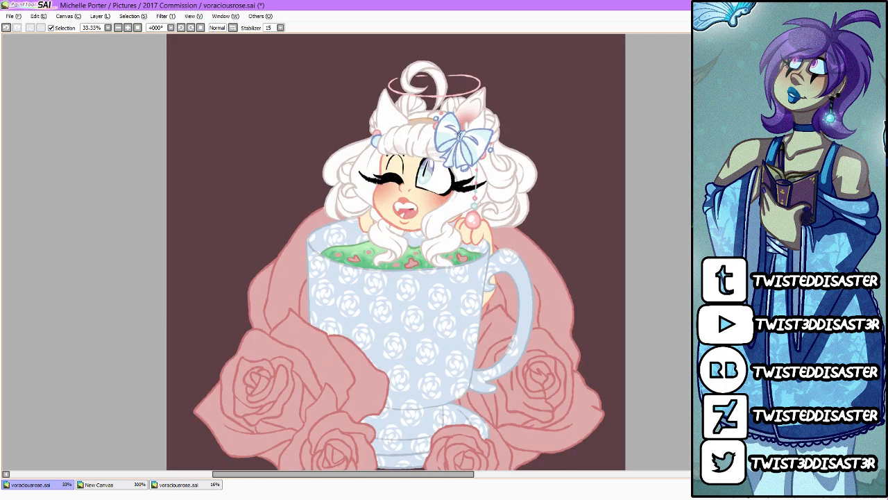
scroll(458, 124, down, 2)
scroll(468, 160, up, 3)
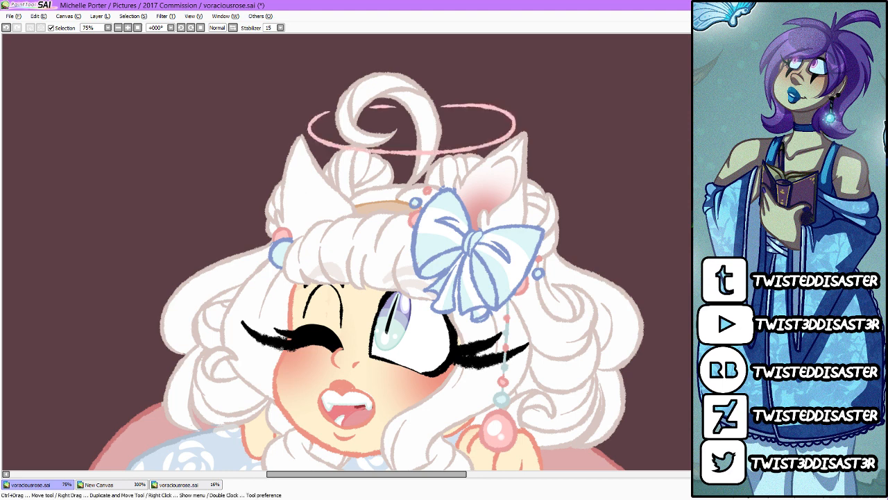
click(381, 108)
click(423, 153)
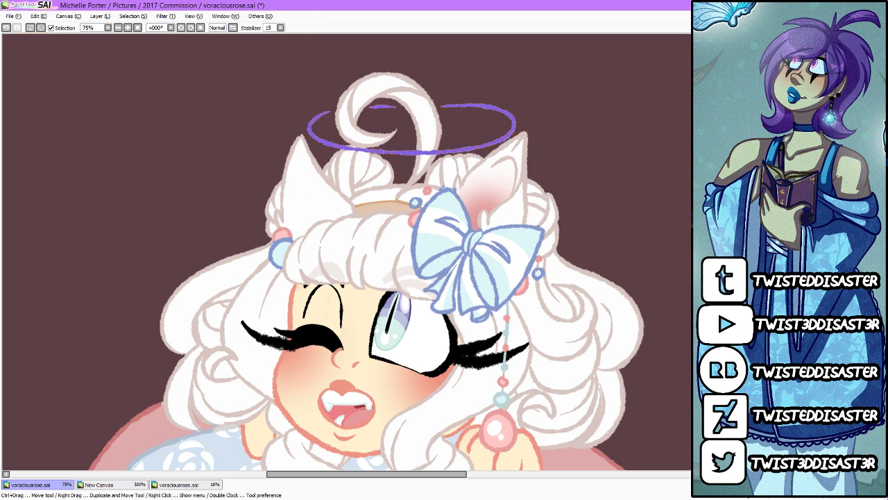
key(b)
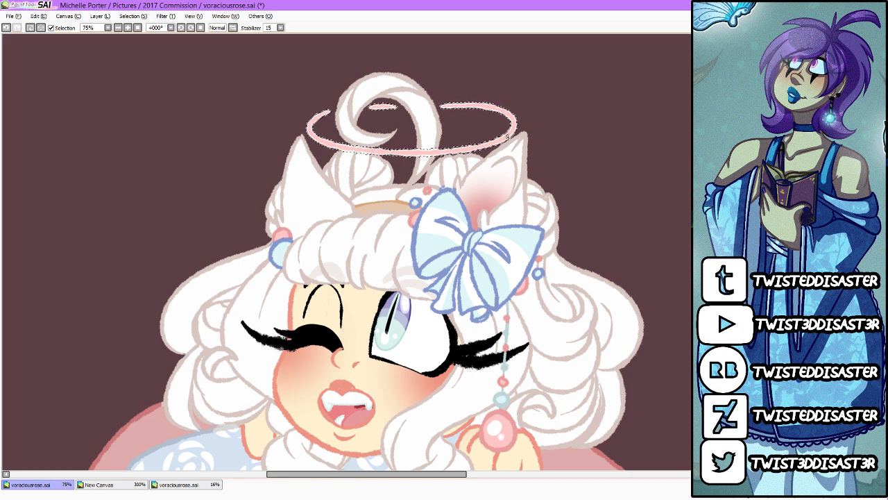
key(ctrl+d)
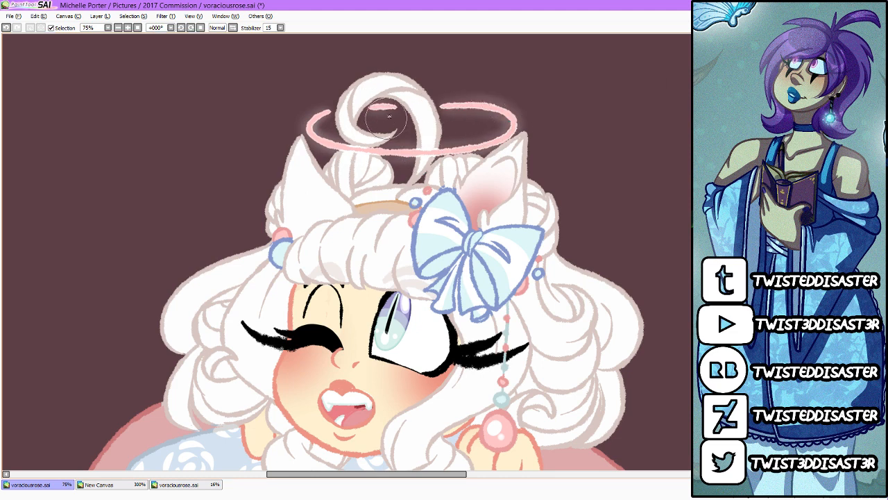
Step: Brush a brighter soft white glow along the full length of the halo, including the segment behind the hair curl
drag(362, 107, 404, 107)
mouse_move(324, 112)
mouse_down()
mouse_move(314, 139)
mouse_move(318, 116)
mouse_move(309, 130)
mouse_move(359, 147)
mouse_move(312, 136)
mouse_move(393, 152)
mouse_up()
mouse_move(332, 144)
mouse_down()
mouse_move(434, 150)
mouse_move(352, 152)
mouse_move(468, 151)
mouse_up()
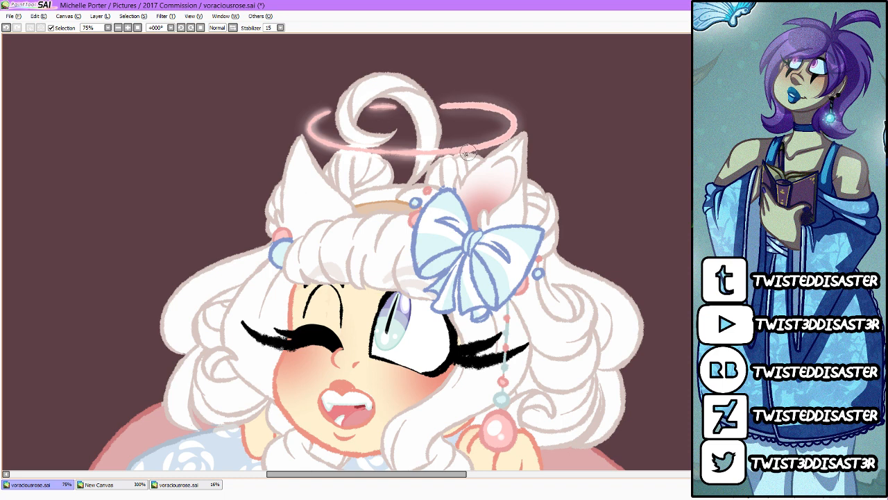
drag(403, 150, 511, 130)
drag(450, 146, 517, 120)
mouse_move(516, 120)
mouse_down()
mouse_move(474, 143)
mouse_move(483, 104)
mouse_move(437, 104)
mouse_move(515, 118)
mouse_move(485, 140)
mouse_move(494, 108)
mouse_move(449, 106)
mouse_up()
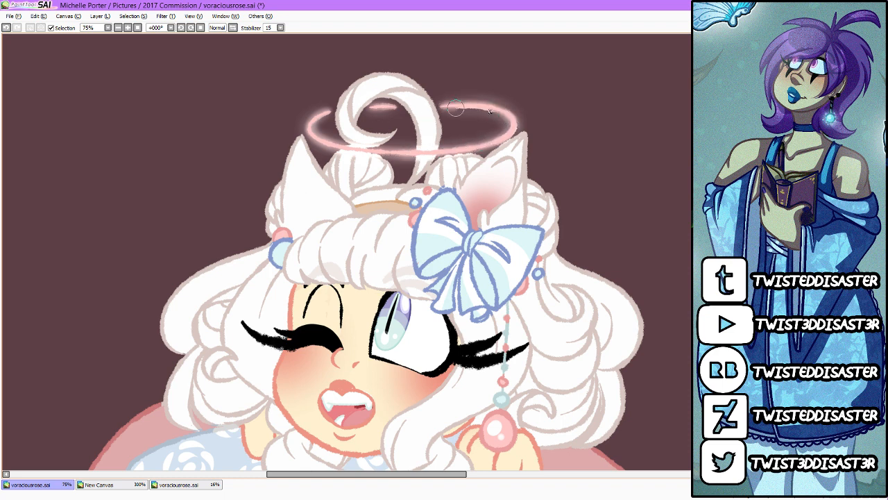
drag(370, 109, 402, 104)
Step: Select the halo line by inverting a selection of its surroundings and lighten the ring to a near-white pink
click(461, 172)
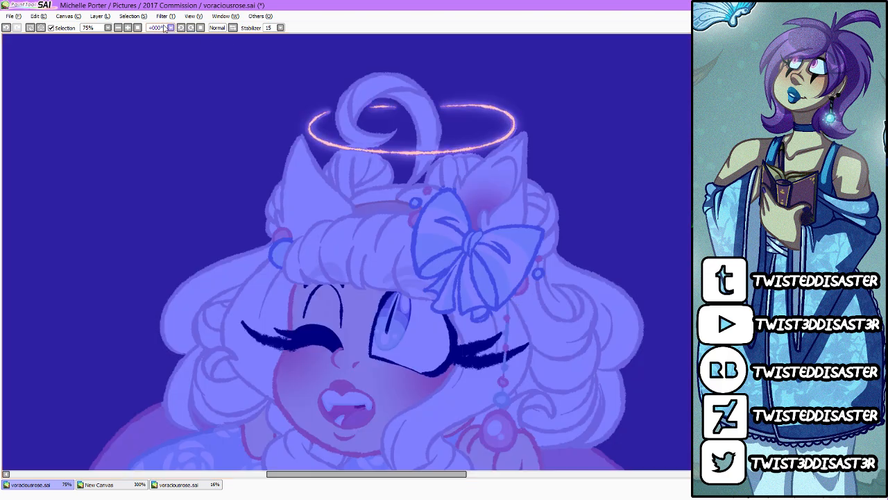
click(134, 16)
click(135, 77)
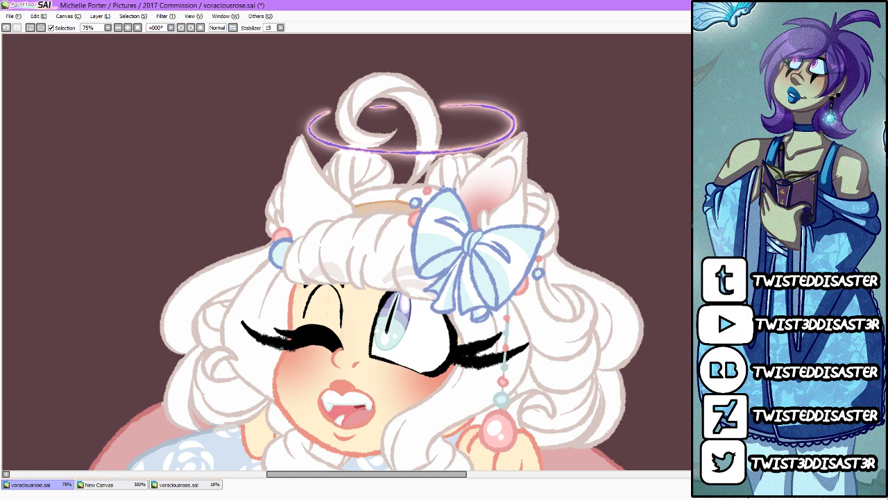
click(736, 284)
mouse_move(335, 114)
mouse_down()
mouse_move(373, 163)
mouse_move(351, 108)
mouse_move(333, 165)
mouse_up()
key(ctrl+d)
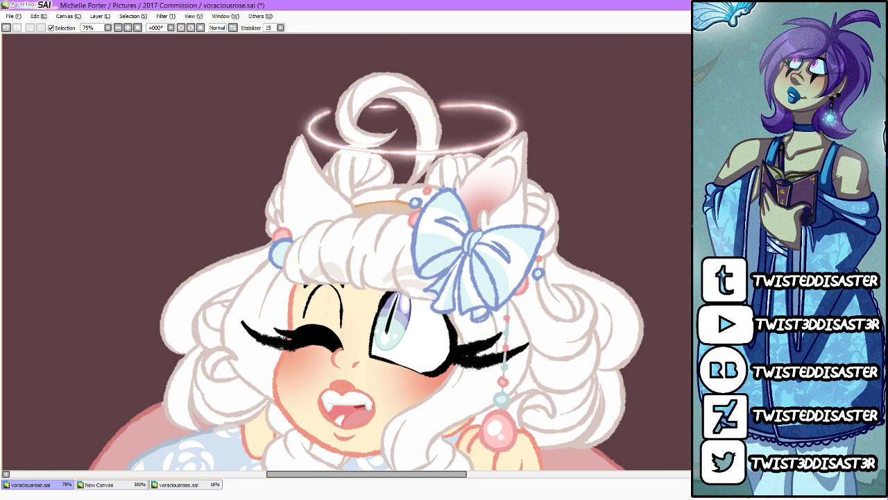
Step: Add a thin white outline around the whole figure, cup and roses, and shift the artwork slightly left on the canvas
key(ctrl+0)
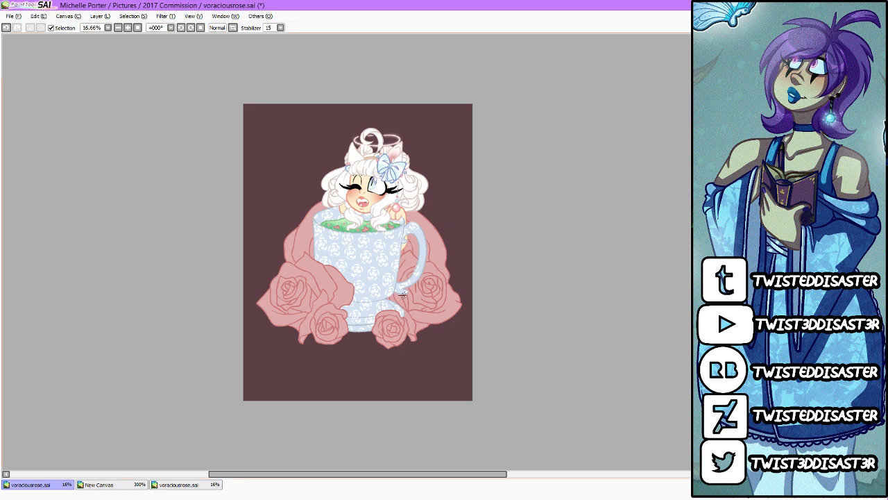
scroll(397, 257, up, 1)
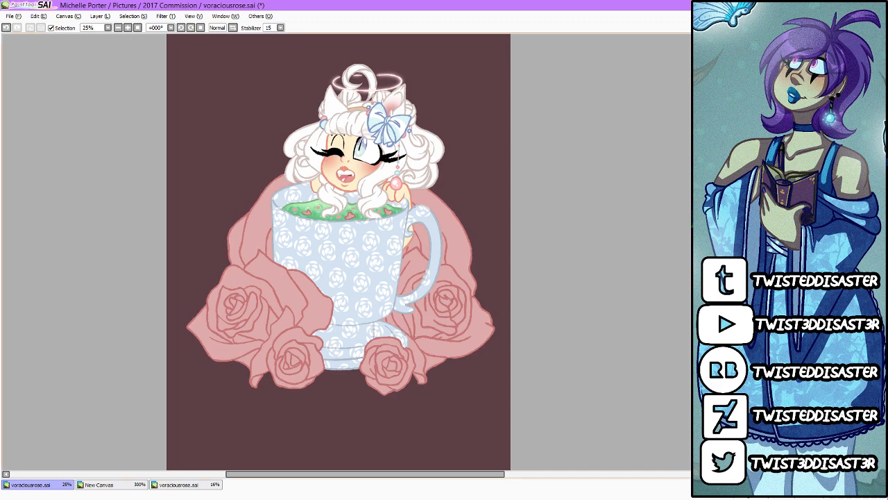
click(440, 163)
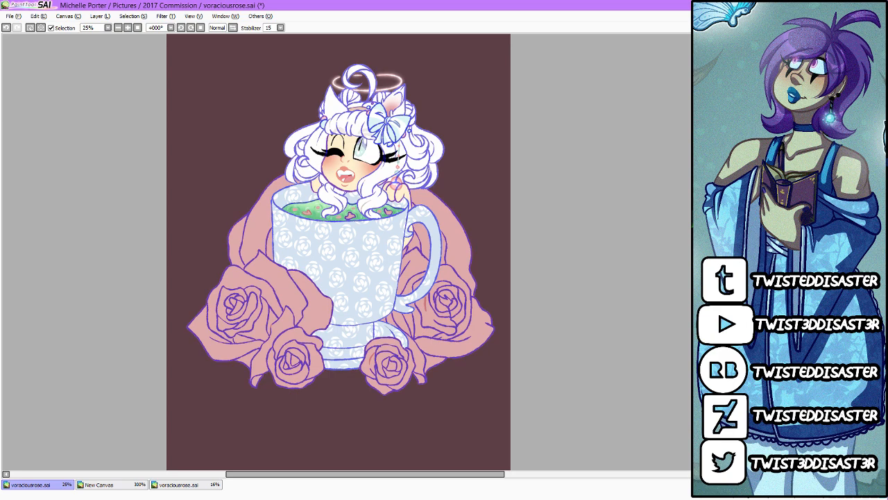
key(b)
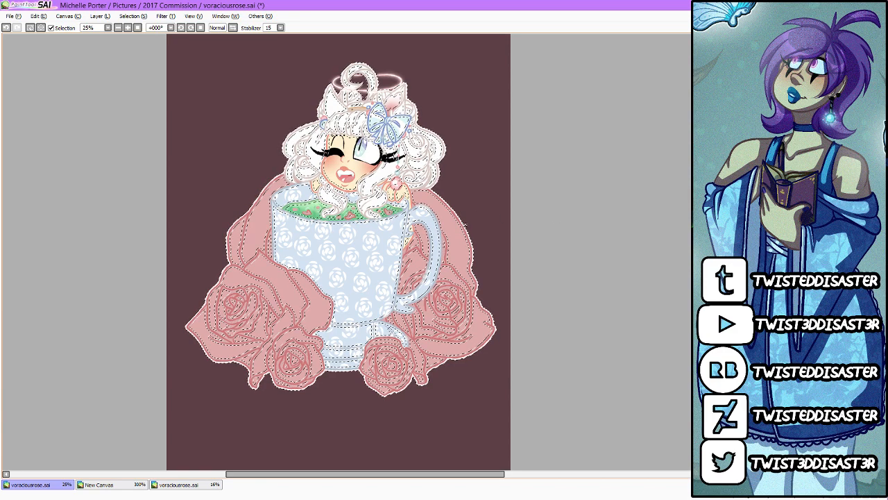
key(ctrl+d)
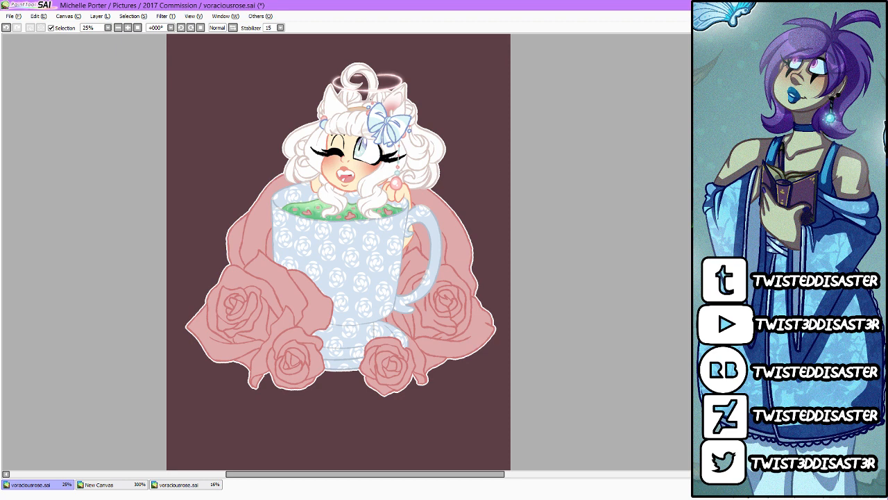
drag(428, 319, 425, 320)
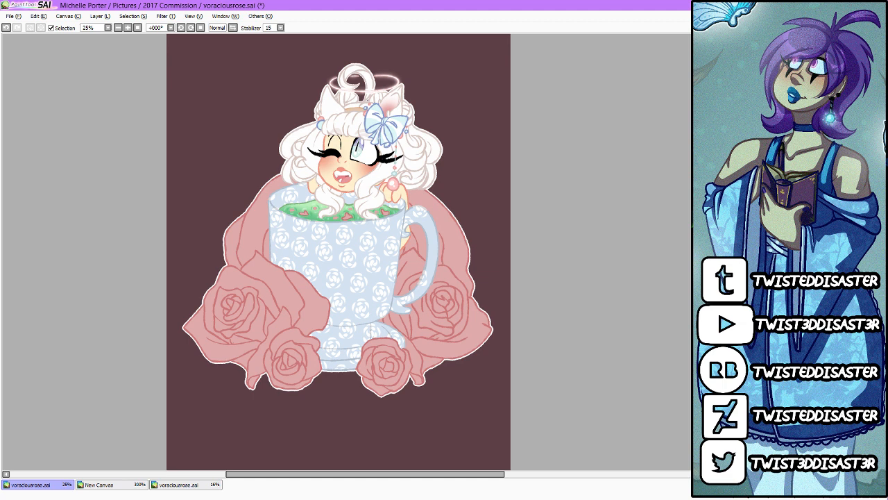
Step: Draw a perfectly round white ring on the empty background below the roses by rotating the canvas under a held brush
scroll(389, 415, up, 1)
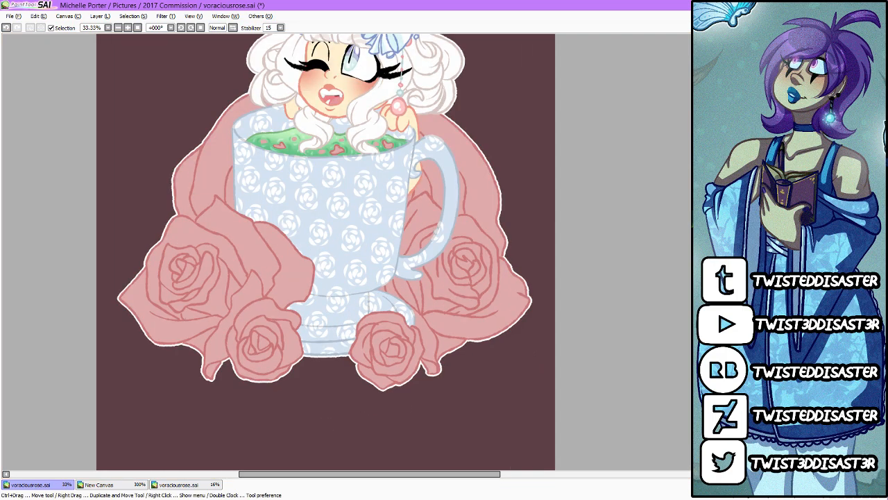
scroll(440, 177, down, 3)
scroll(399, 255, up, 8)
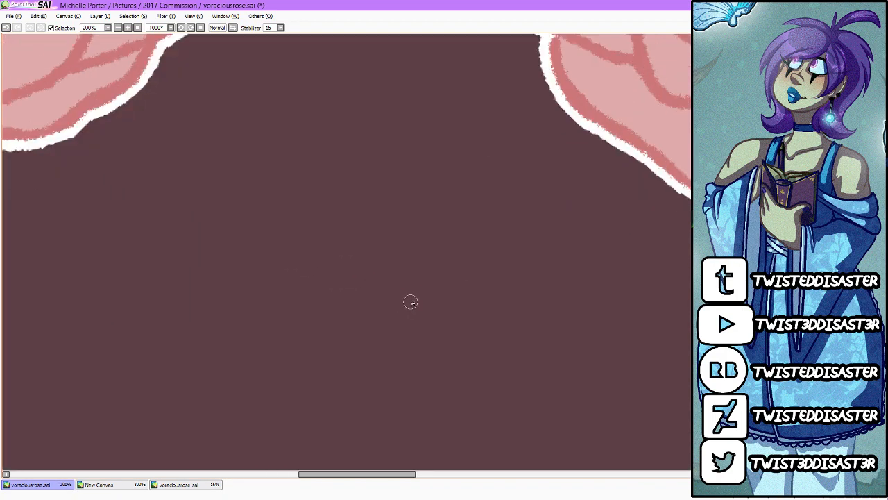
drag(420, 273, 420, 274)
key(Delete)
key(Delete)
key(Delete)
key(Delete)
key(Delete)
key(Delete)
key(Delete)
key(Delete)
key(Delete)
key(Delete)
key(Delete)
key(Delete)
key(Delete)
key(Delete)
key(Delete)
key(Delete)
key(Delete)
key(Delete)
key(Delete)
key(Delete)
key(Delete)
key(Delete)
key(Delete)
key(Delete)
key(Delete)
key(Delete)
key(Delete)
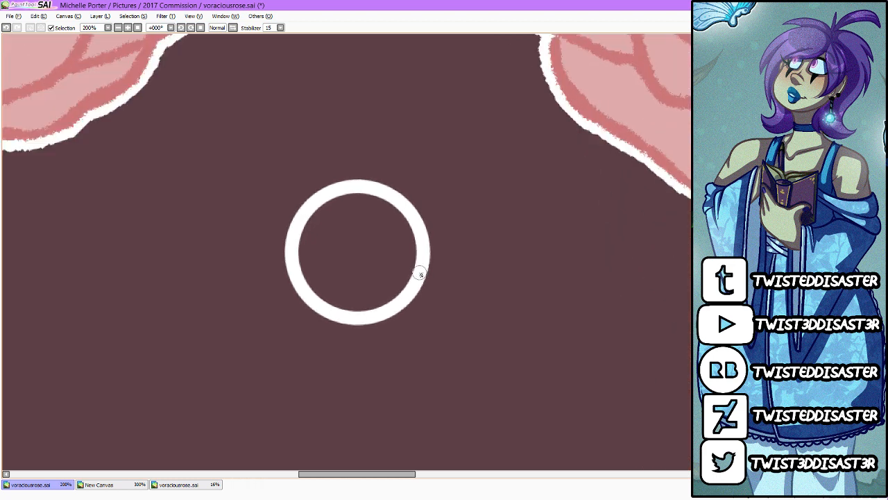
key(Home)
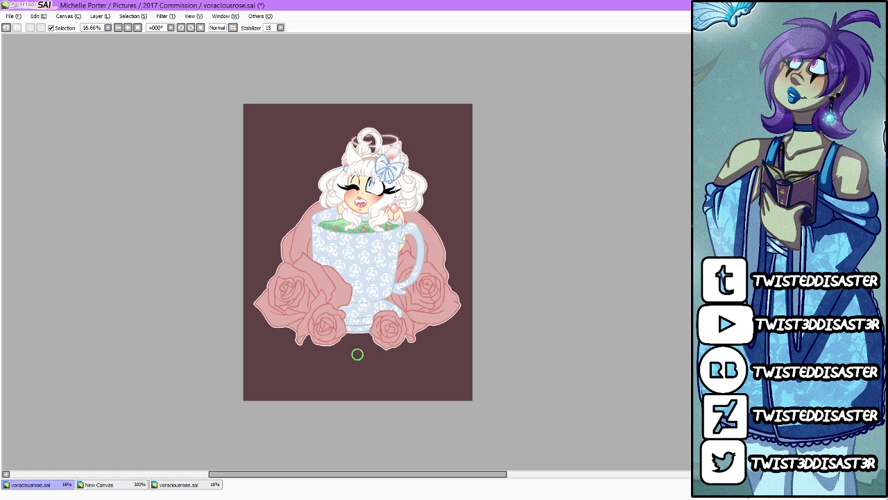
Step: Enlarge the white ring with a transform and centre it behind the girl's head and the cup
key(ctrl+t)
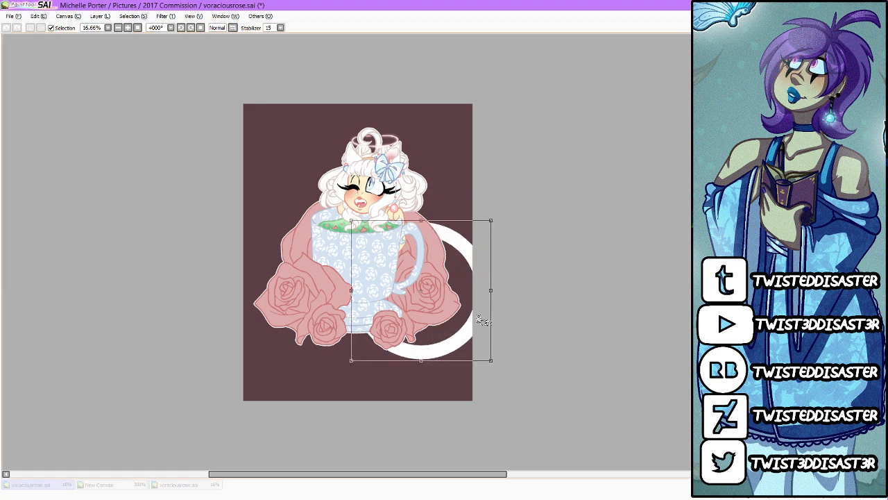
drag(484, 320, 409, 266)
drag(417, 167, 470, 114)
mouse_move(448, 217)
mouse_down()
mouse_move(424, 225)
mouse_move(433, 223)
mouse_up()
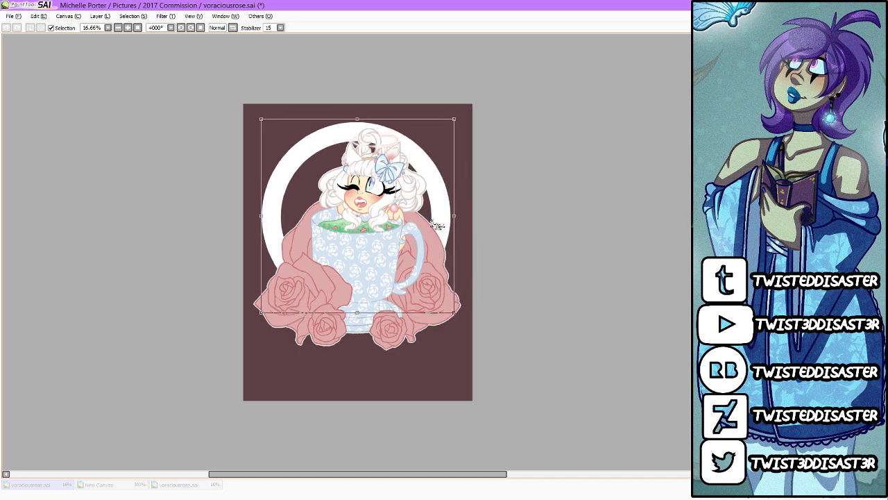
drag(457, 118, 468, 115)
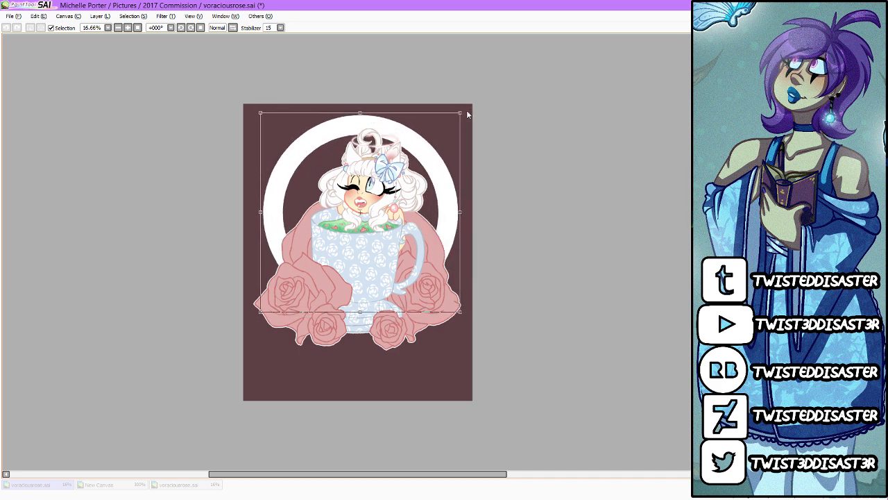
key(Return)
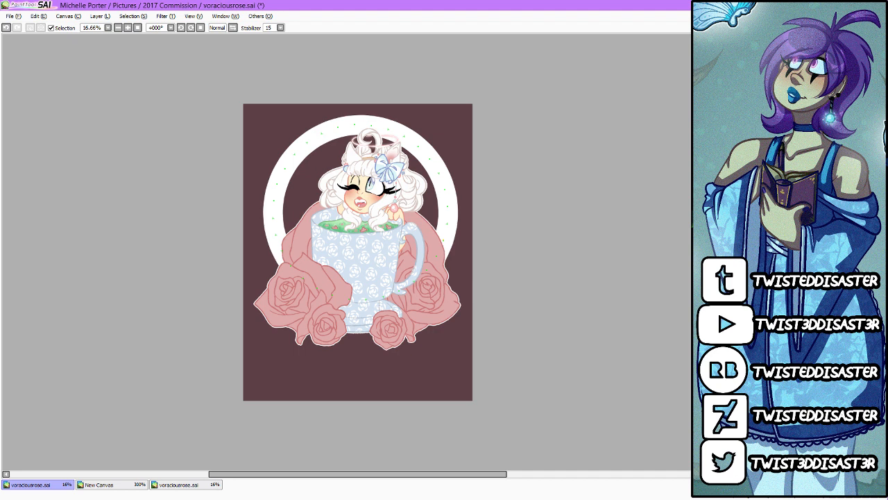
Step: Shift the figure artwork slightly down and left, and nudge the white ring slightly right to balance them
mouse_move(434, 312)
mouse_down()
mouse_move(428, 323)
mouse_move(436, 324)
mouse_up()
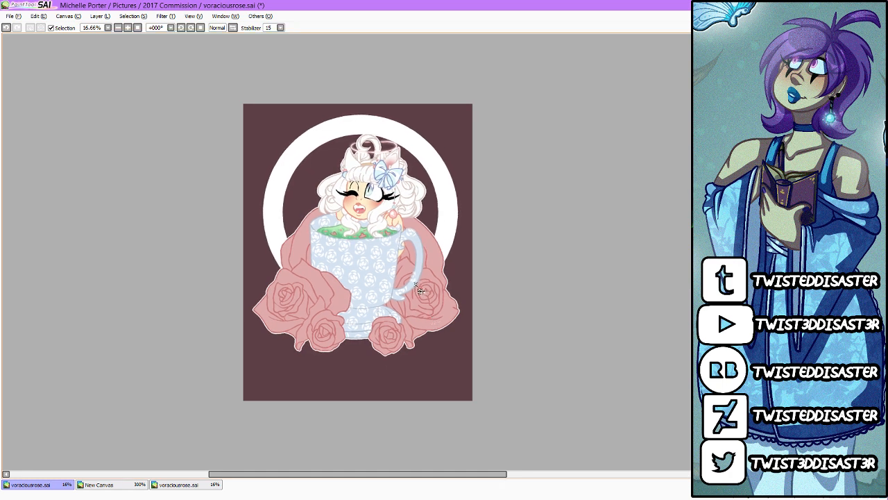
drag(416, 284, 418, 284)
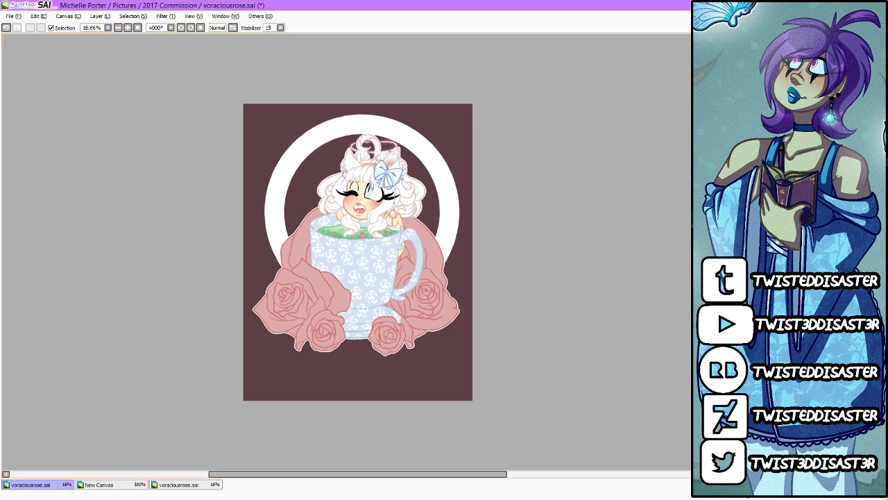
drag(430, 336, 429, 338)
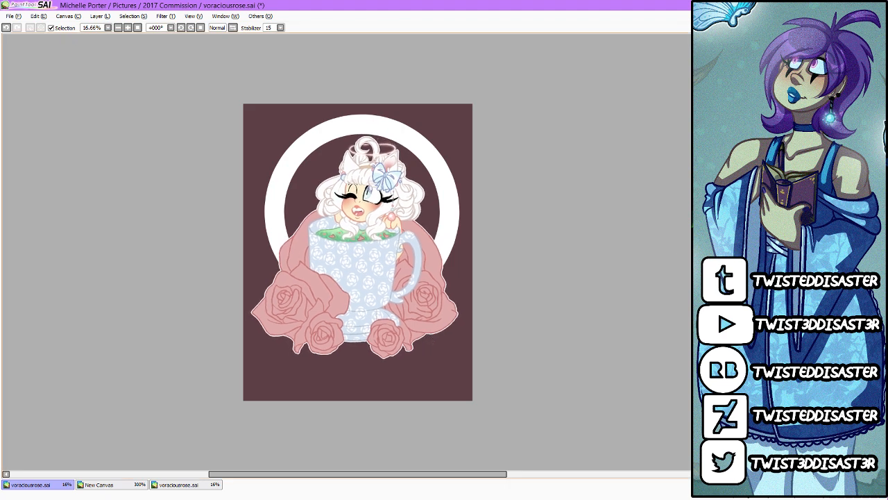
Step: Fill the ring into a solid disc, recolour it periwinkle blue and move it slightly right
click(423, 197)
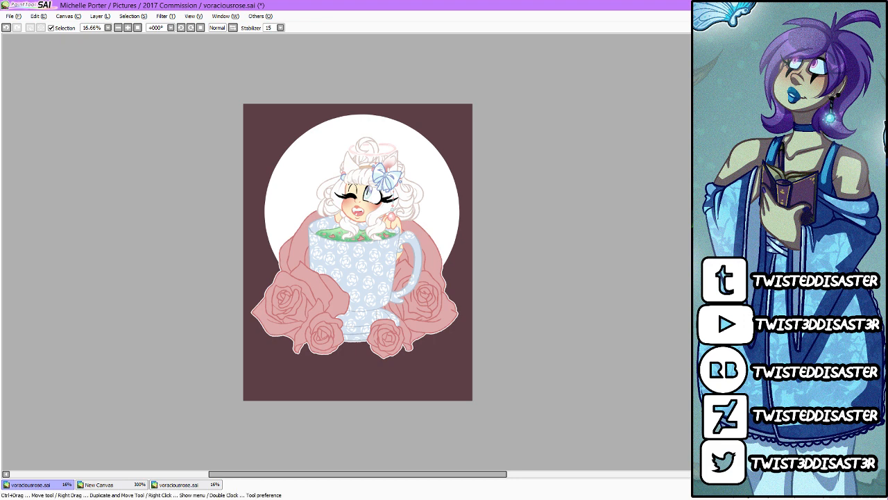
click(443, 207)
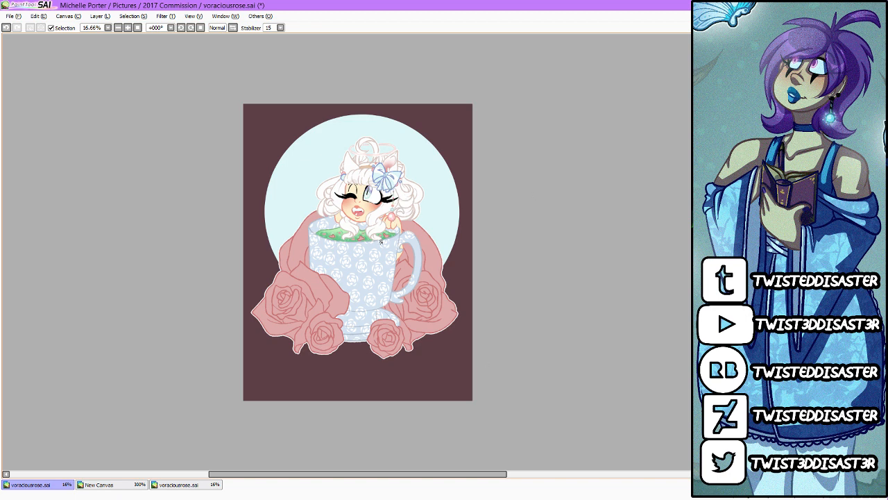
click(439, 193)
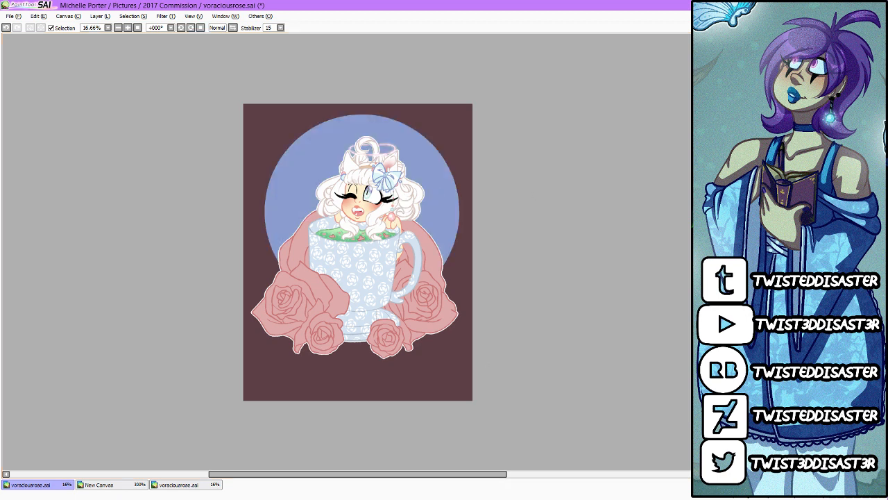
drag(446, 246, 451, 248)
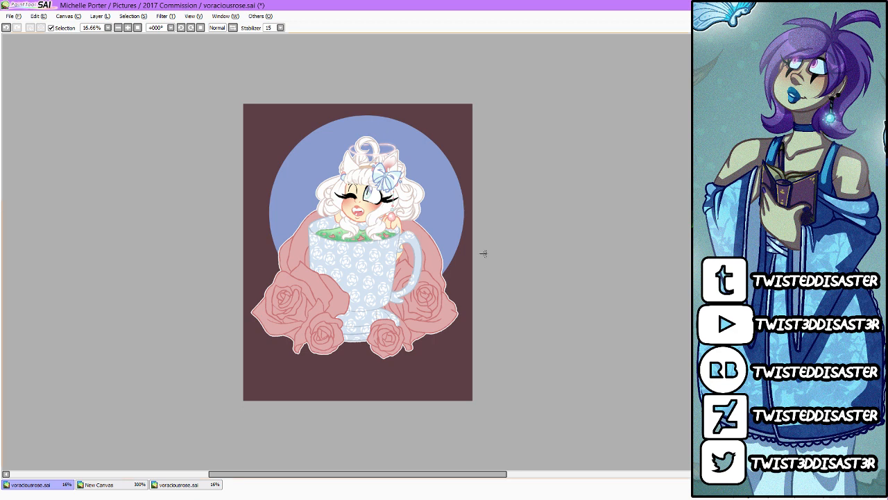
Step: Crop the canvas to cut off part of the empty strip below the roses and make the blue disc more transparent
drag(231, 368, 539, 73)
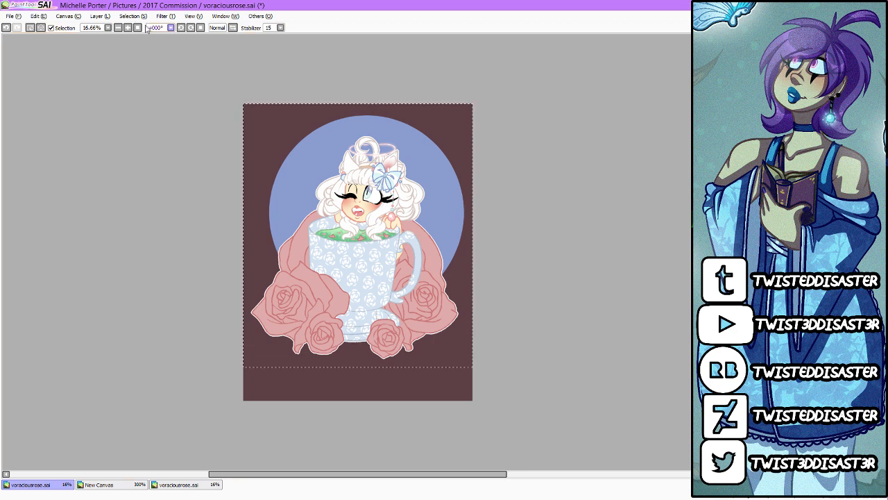
click(72, 17)
click(80, 51)
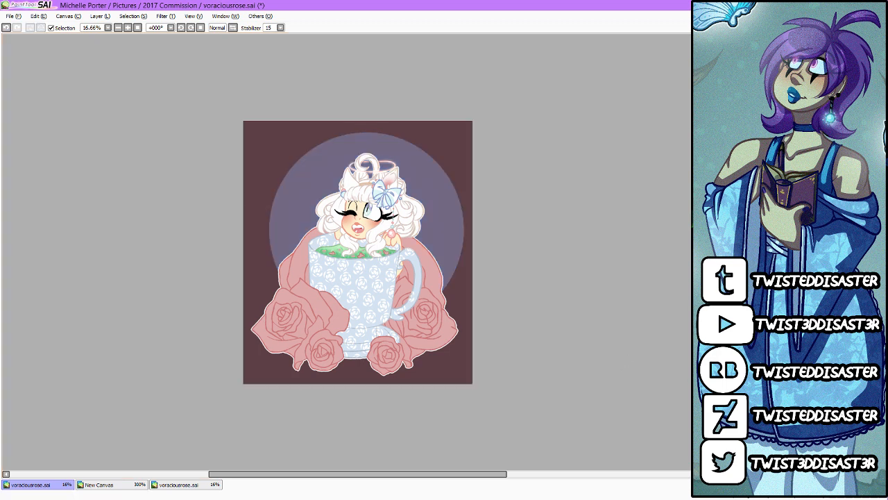
Step: Fill the background around the disc and figure with white, save the drawing and check the result up close
click(461, 327)
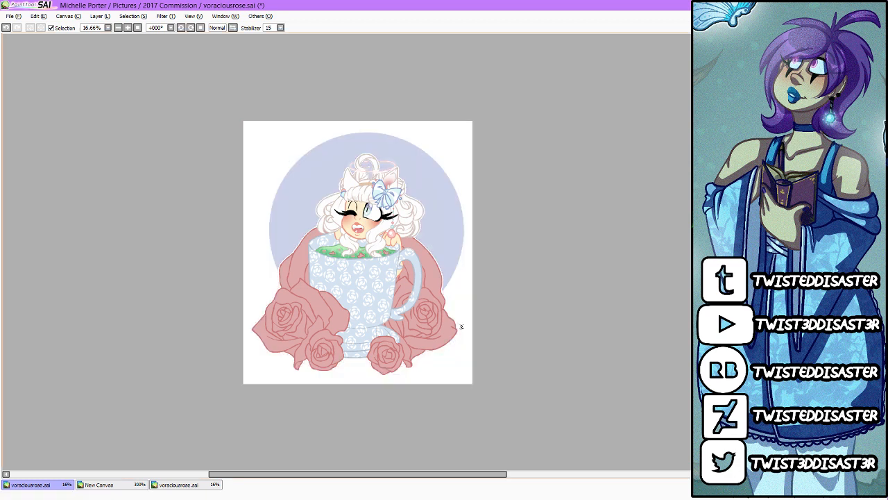
key(ctrl+s)
scroll(380, 191, up, 2)
scroll(352, 178, up, 3)
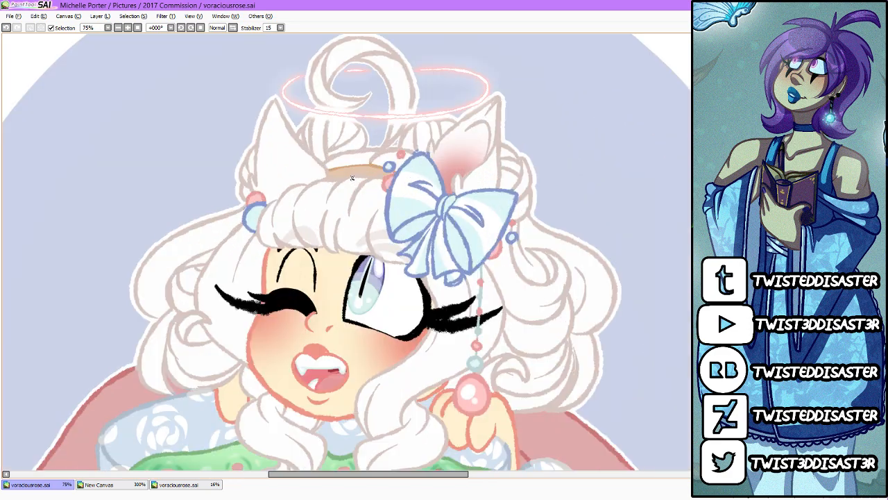
scroll(351, 179, down, 4)
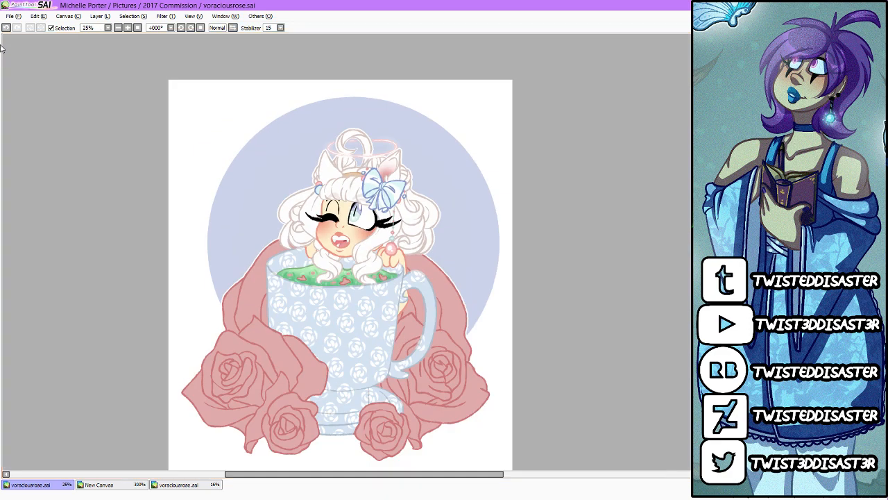
Step: Switch to the web browser, pause the YouTube music video and open the live streaming dashboard
click(16, 17)
click(15, 17)
key(alt+Tab)
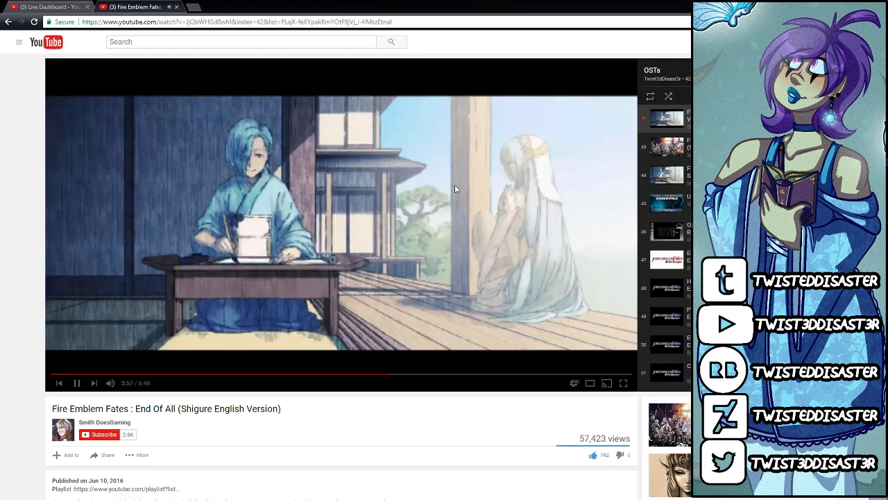
click(455, 179)
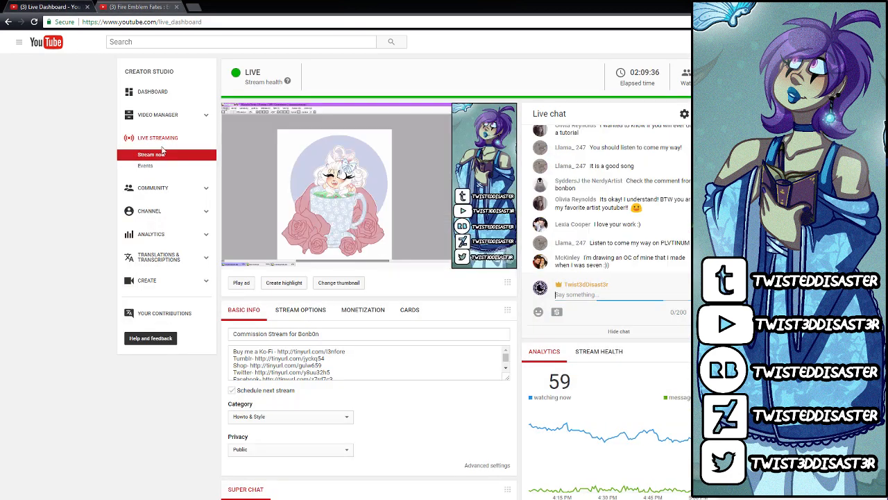
click(45, 6)
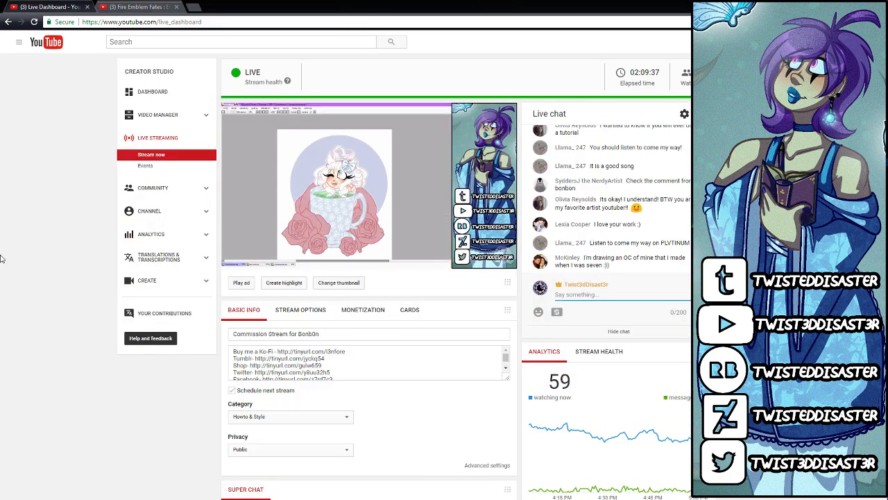